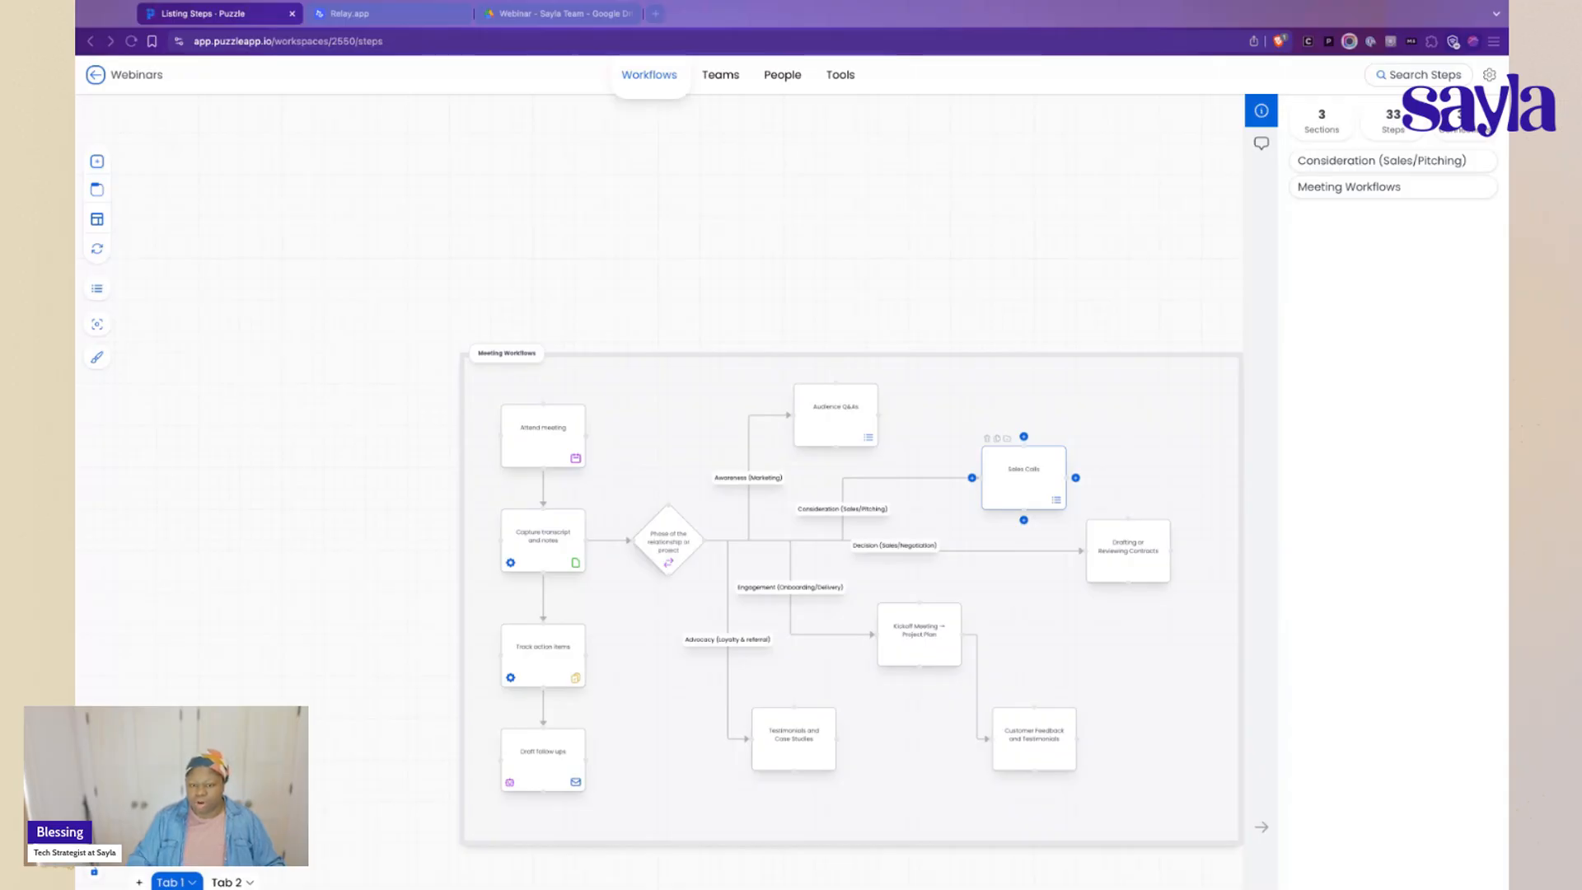
{"action": "key", "text": "super+l"}
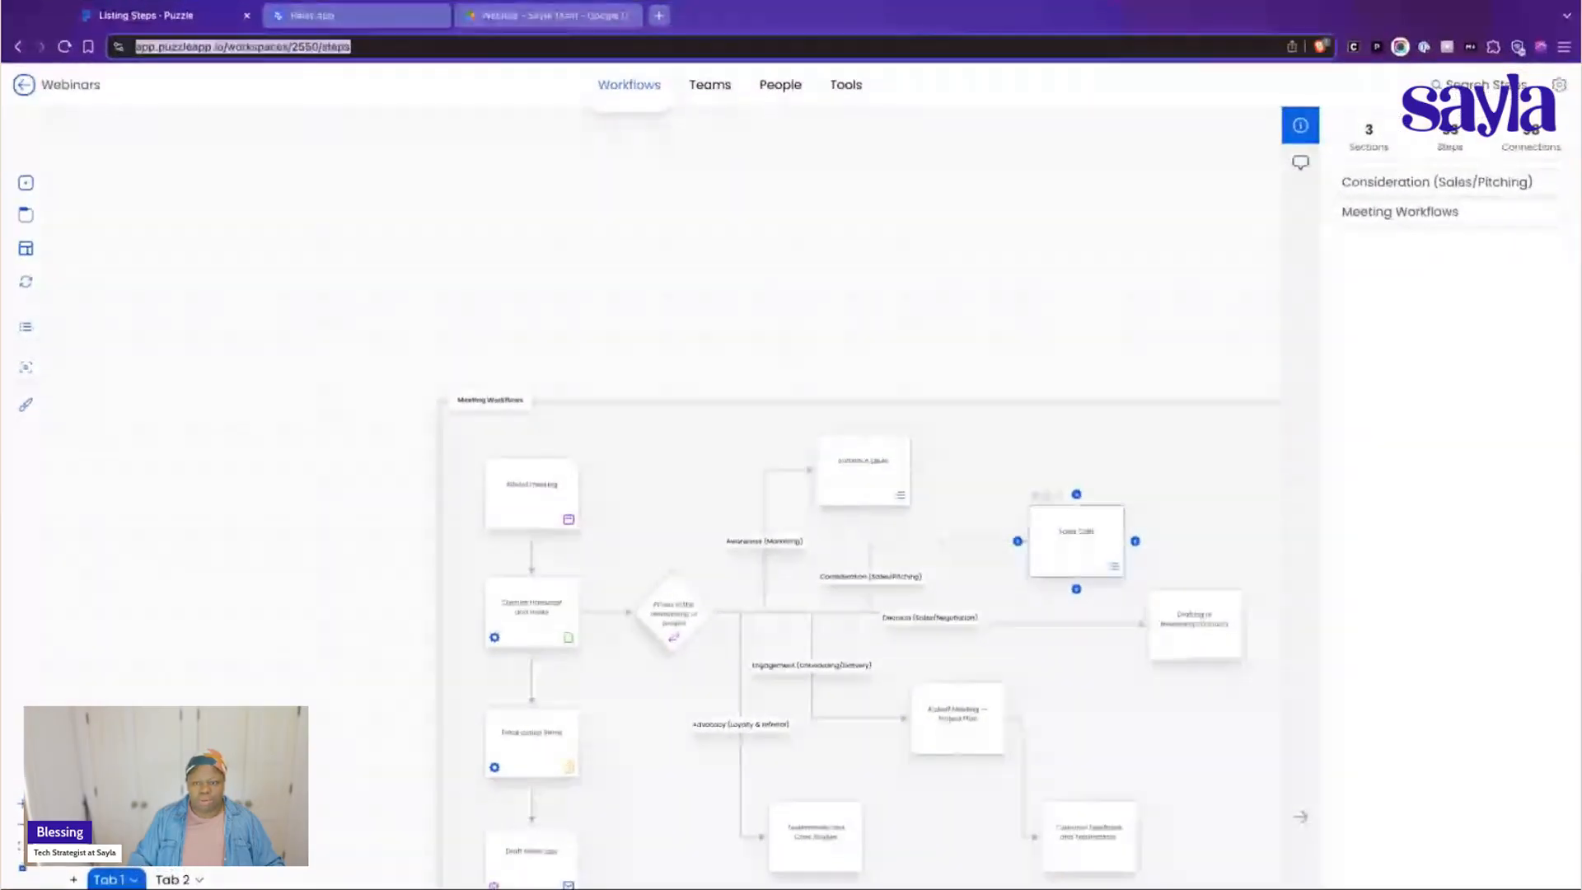
{"action": "key", "text": "super+Tab"}
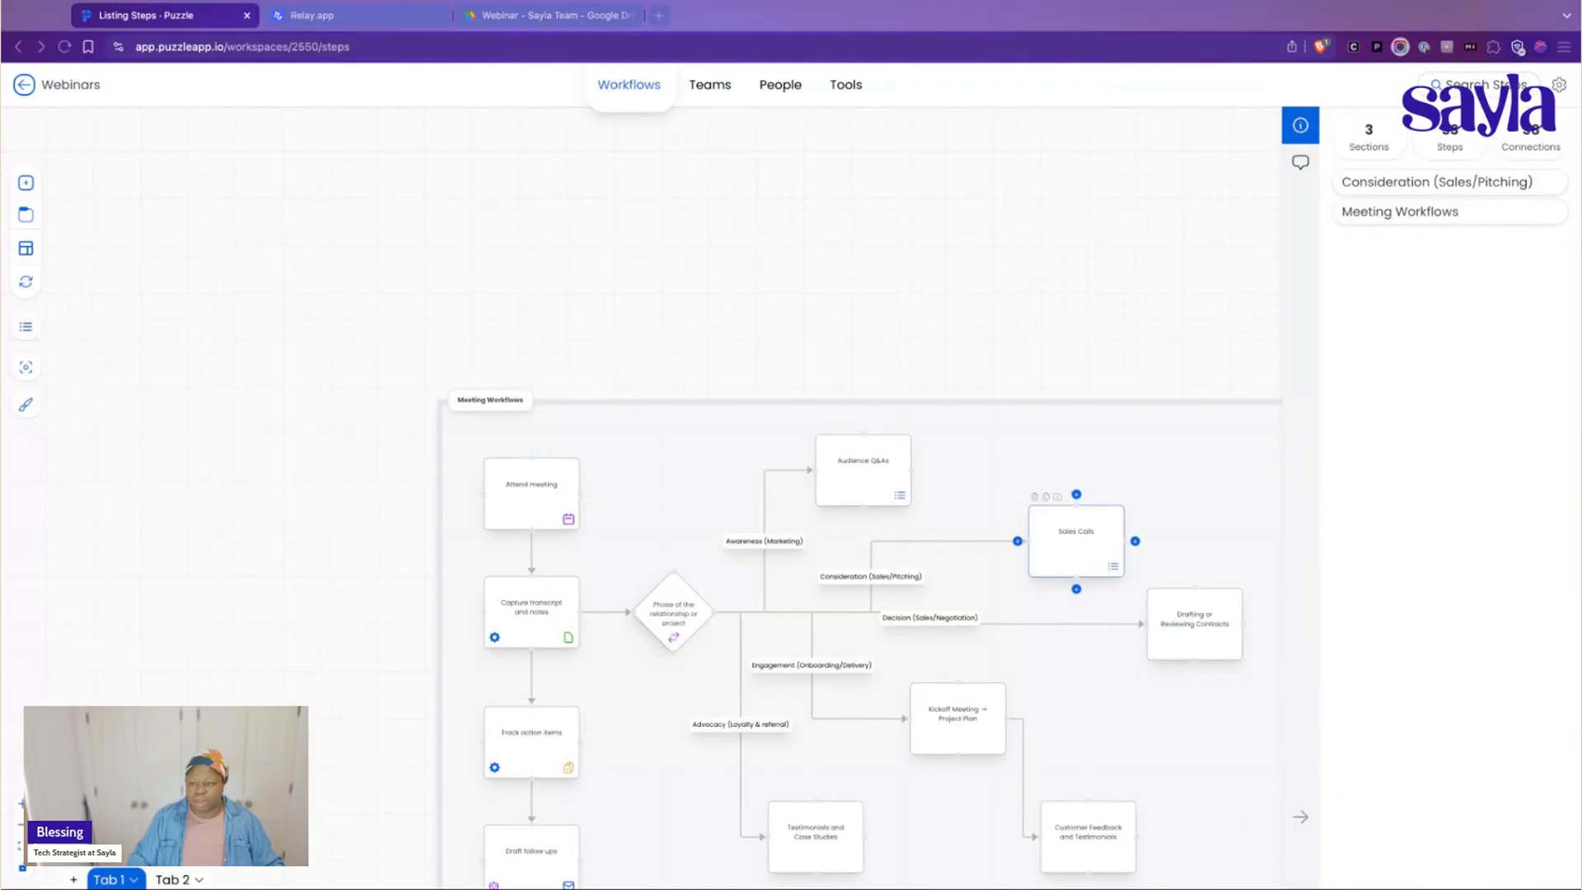
{"action": "key", "text": "super+Tab"}
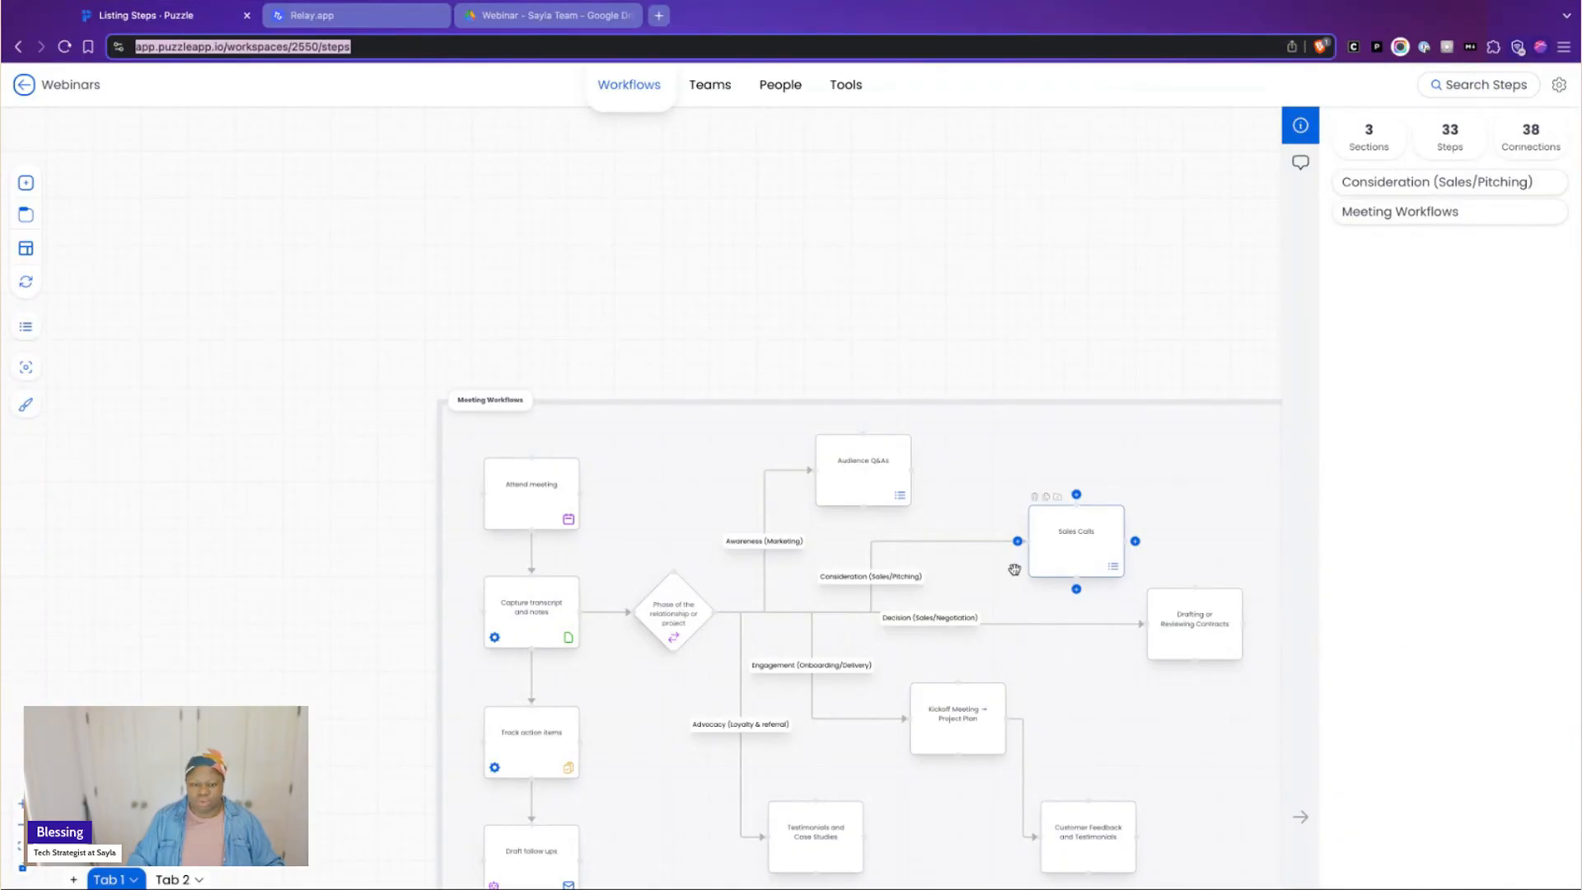
Examine the overall Meeting Workflows section, enlarging the diagram until its step names and branch labels are readable
{"action": "scroll", "coordinate": [609, 371], "scroll_direction": "down", "scroll_amount": 3}
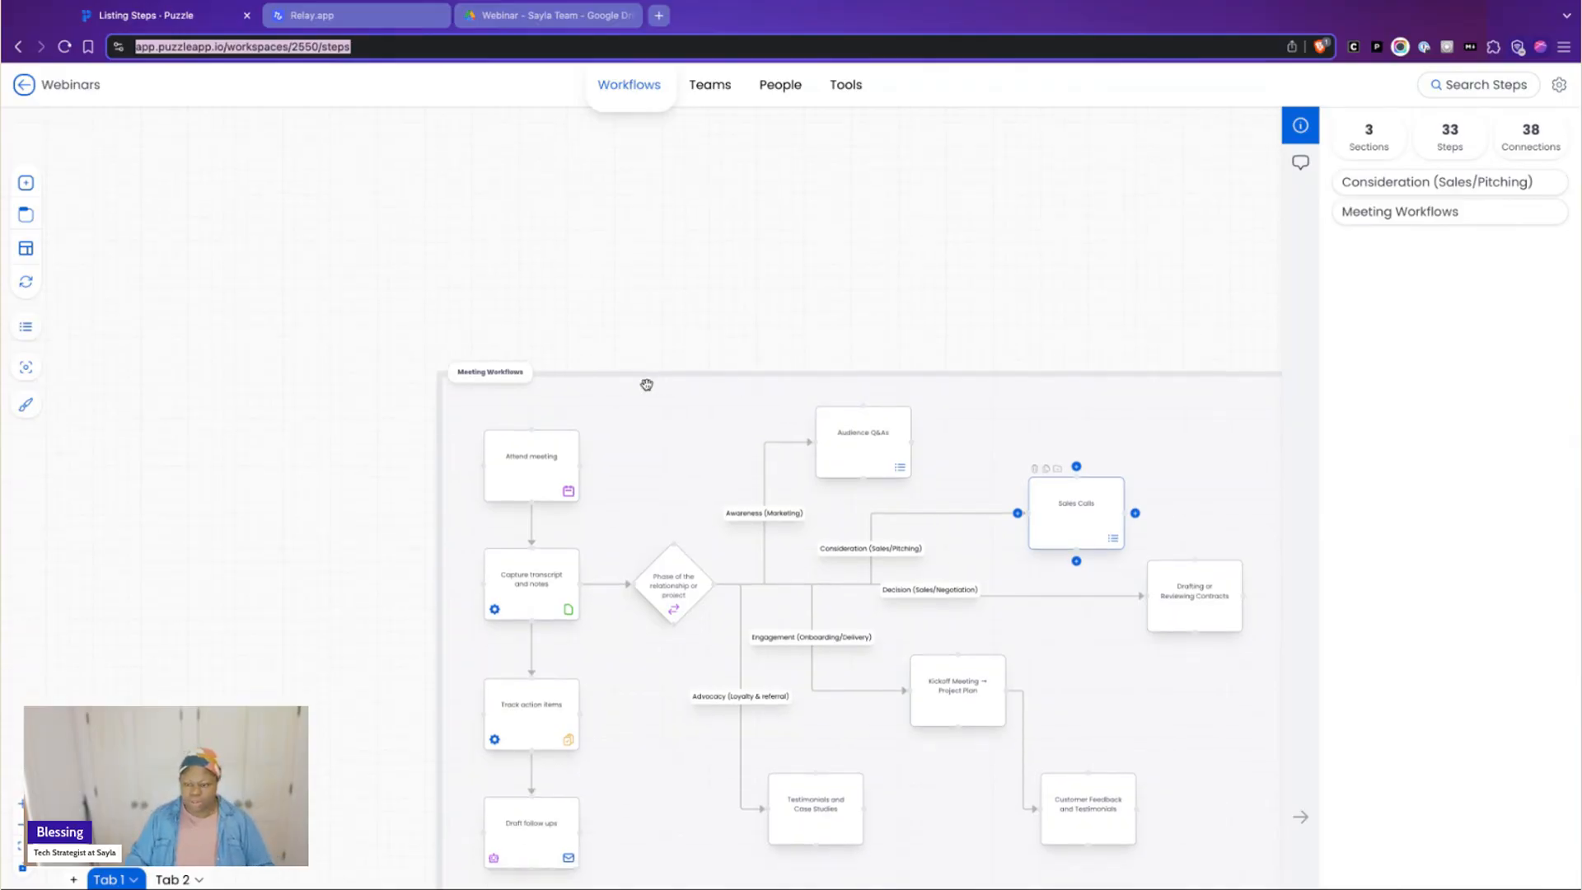
{"action": "key", "text": "super+plus"}
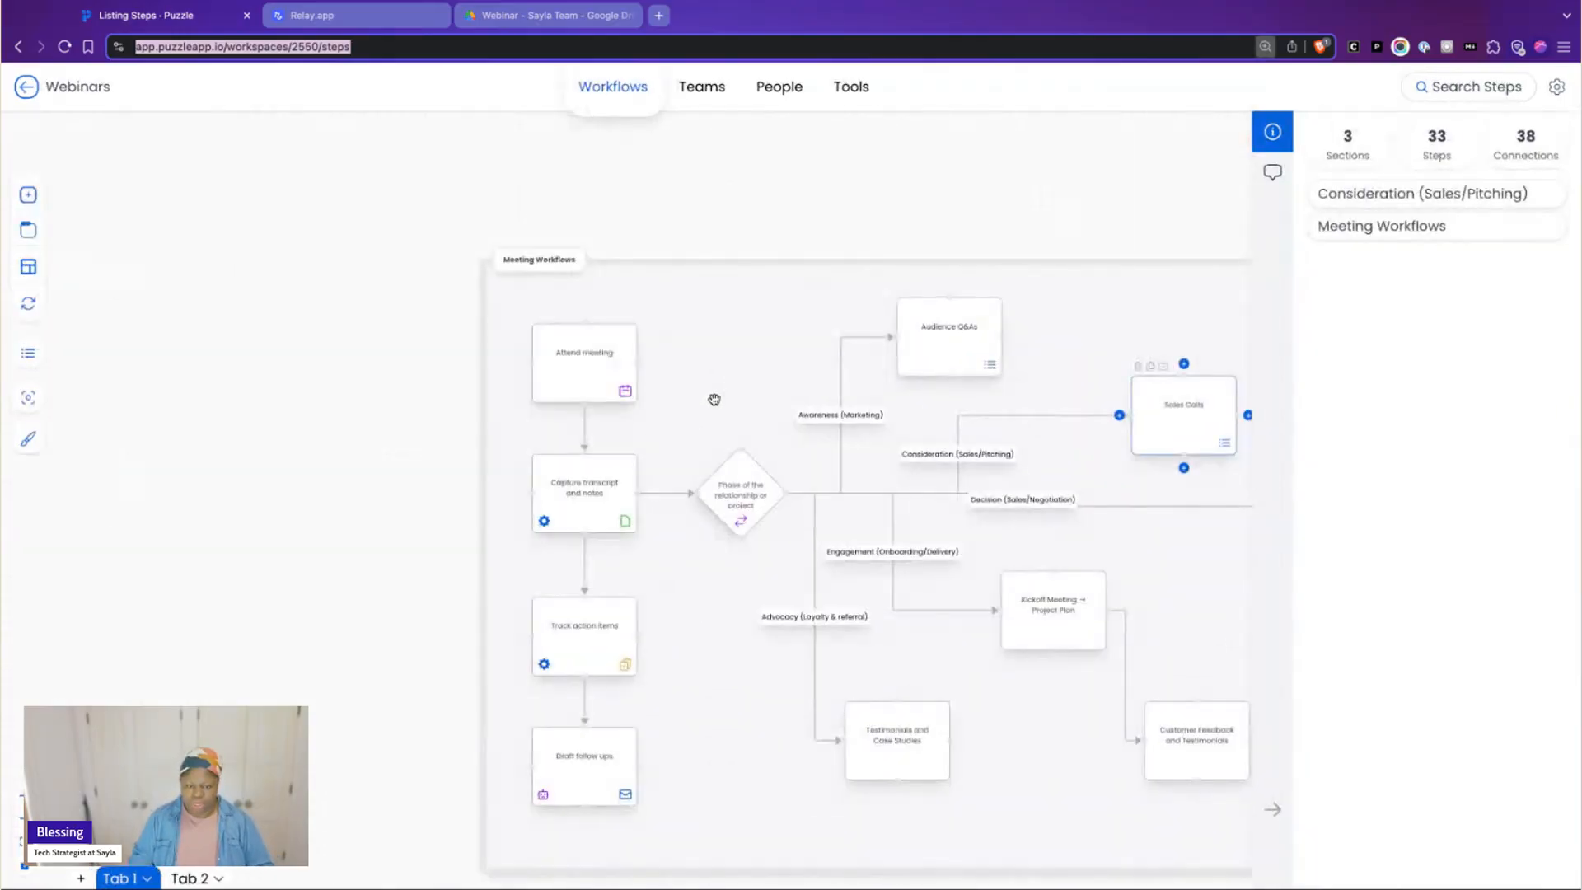
{"action": "key", "text": "super+plus"}
{"action": "key", "text": "super+minus"}
{"action": "key", "text": "super+minus"}
{"action": "scroll", "coordinate": [212, 640], "scroll_direction": "up", "scroll_amount": 2}
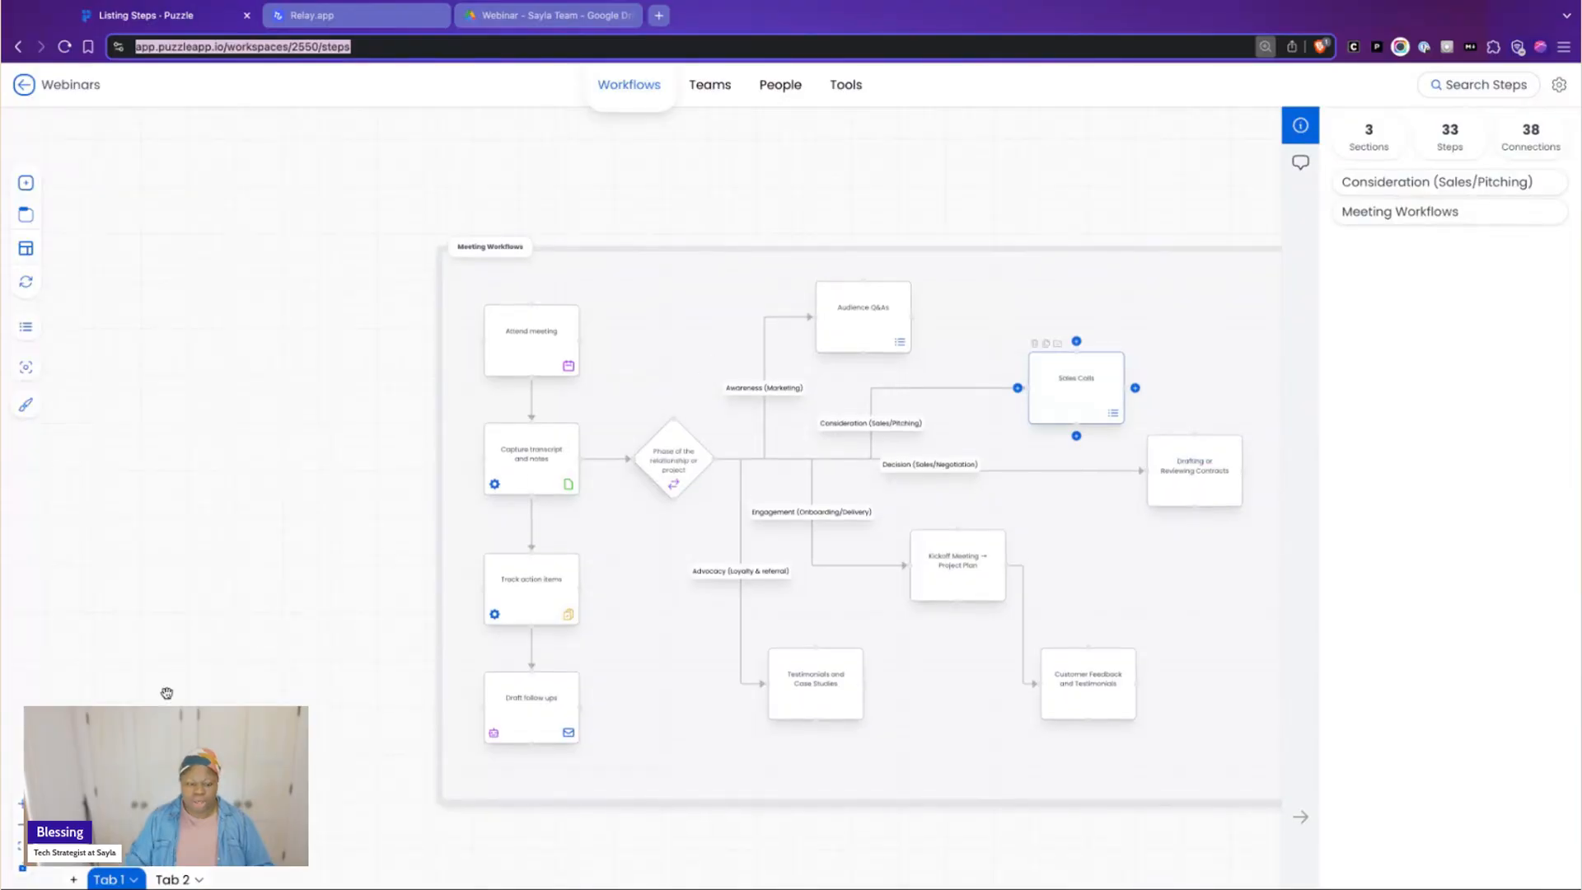
{"action": "scroll", "coordinate": [217, 645], "scroll_direction": "down", "scroll_amount": 1}
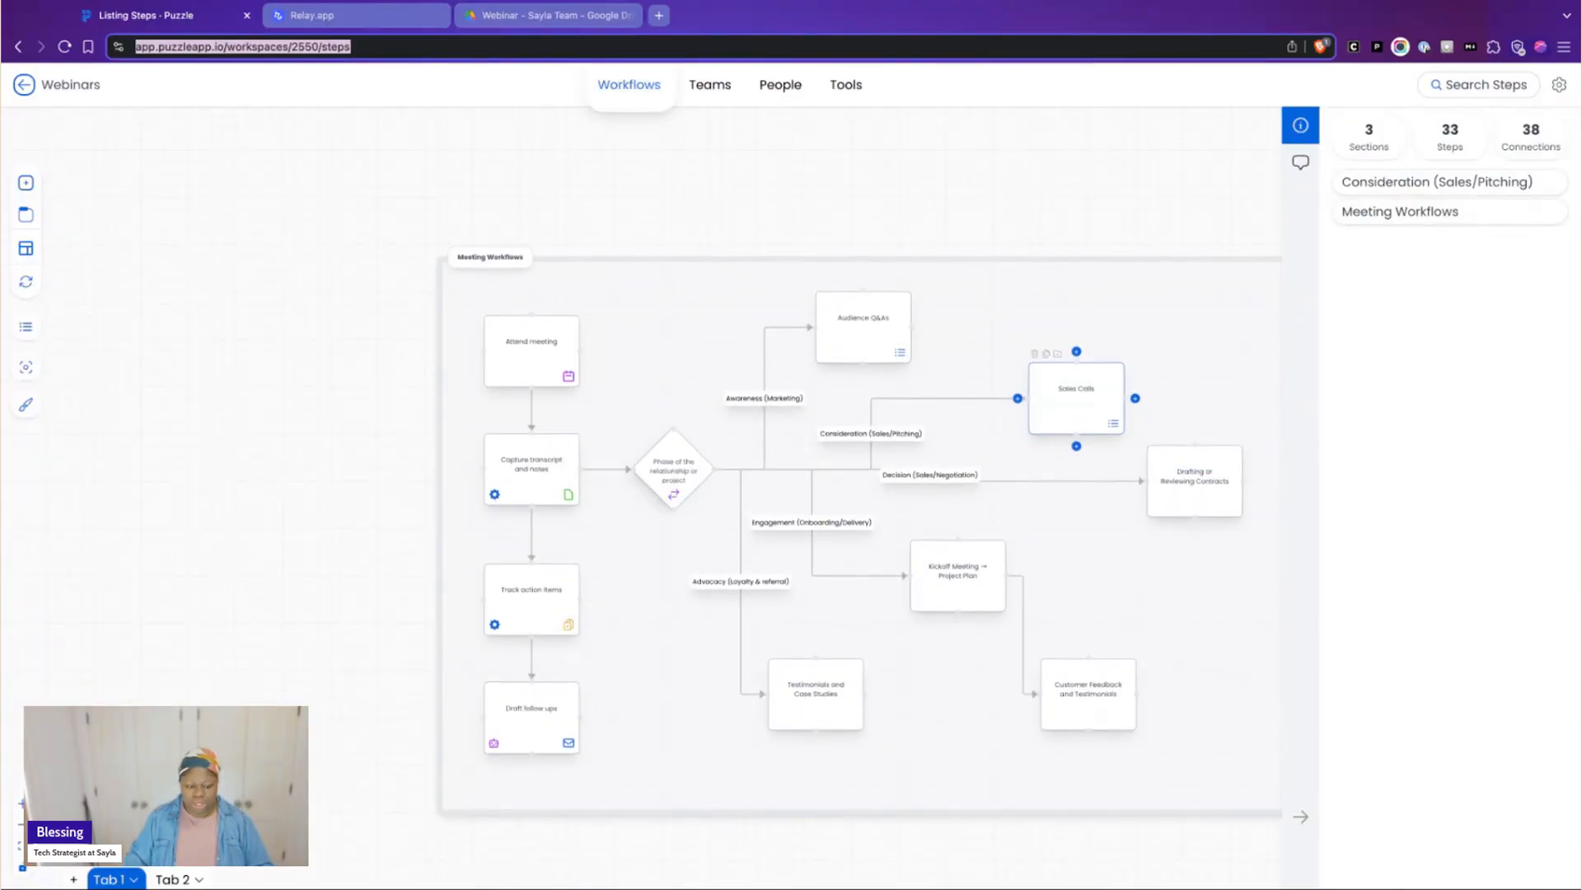
{"action": "scroll", "coordinate": [1193, 849], "scroll_direction": "right", "scroll_amount": 5}
{"action": "scroll", "coordinate": [1192, 848], "scroll_direction": "down", "scroll_amount": 1}
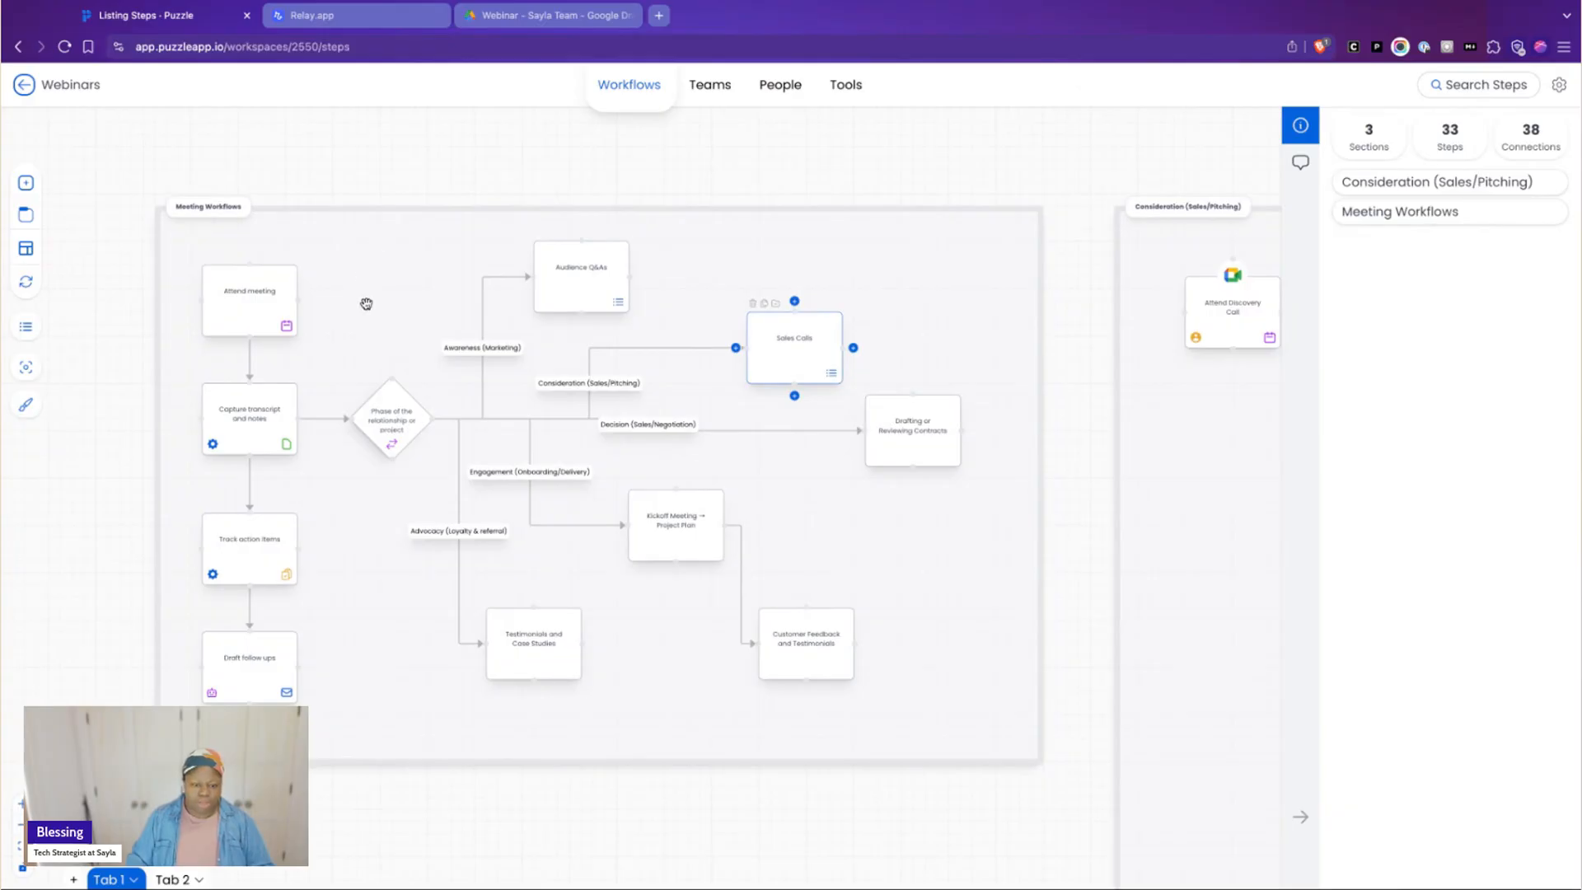
{"action": "left_click", "coordinate": [20, 803]}
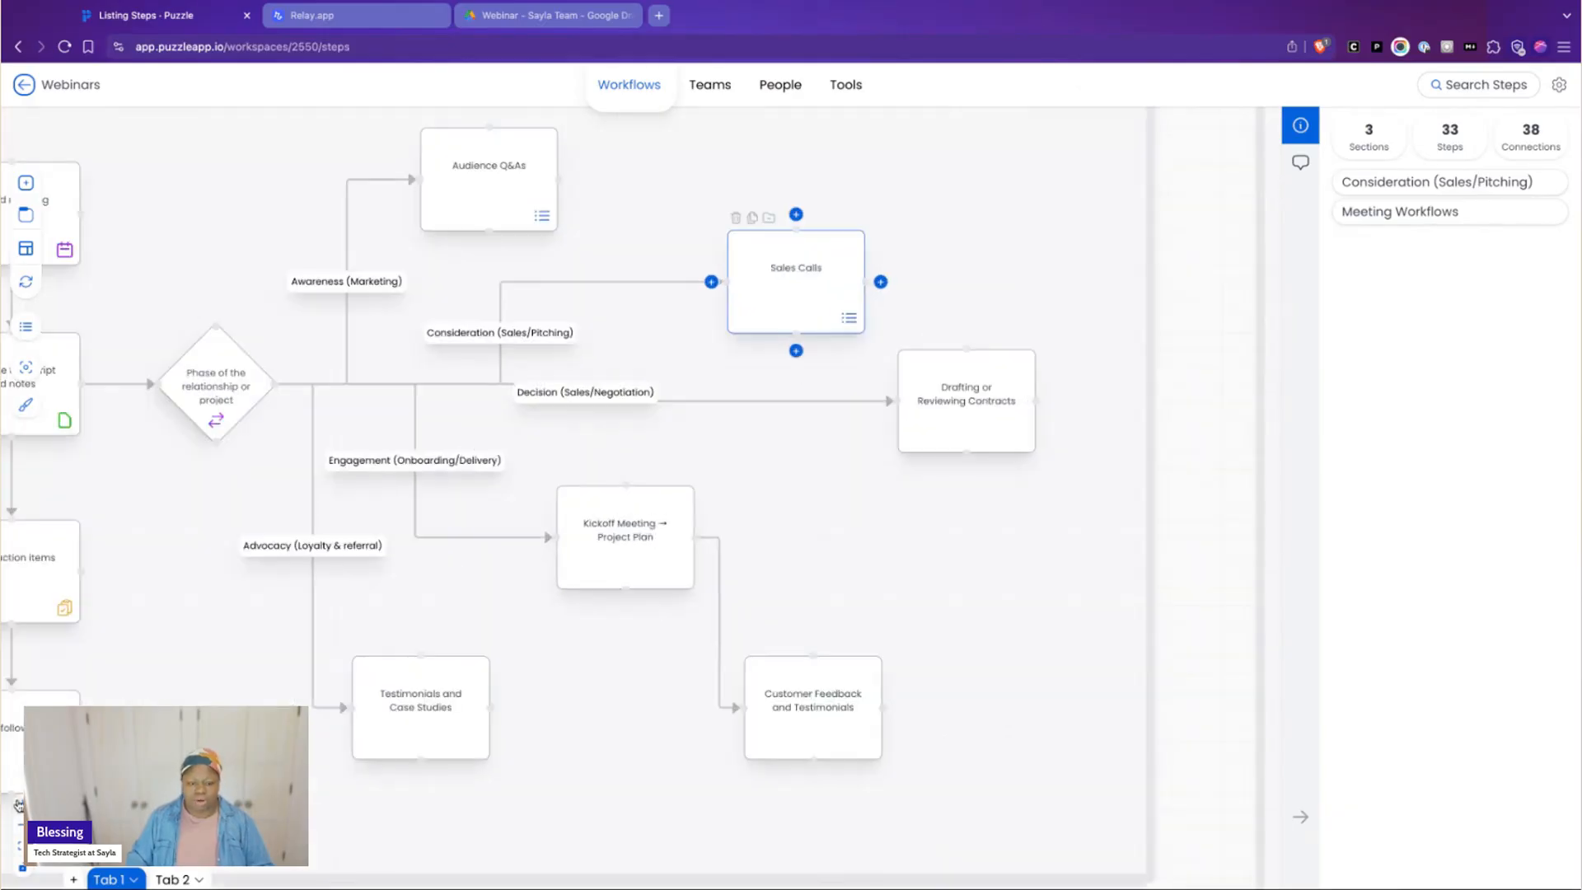
{"action": "left_click", "coordinate": [20, 804]}
{"action": "scroll", "coordinate": [251, 264], "scroll_direction": "up", "scroll_amount": 2}
{"action": "scroll", "coordinate": [219, 131], "scroll_direction": "left", "scroll_amount": 5}
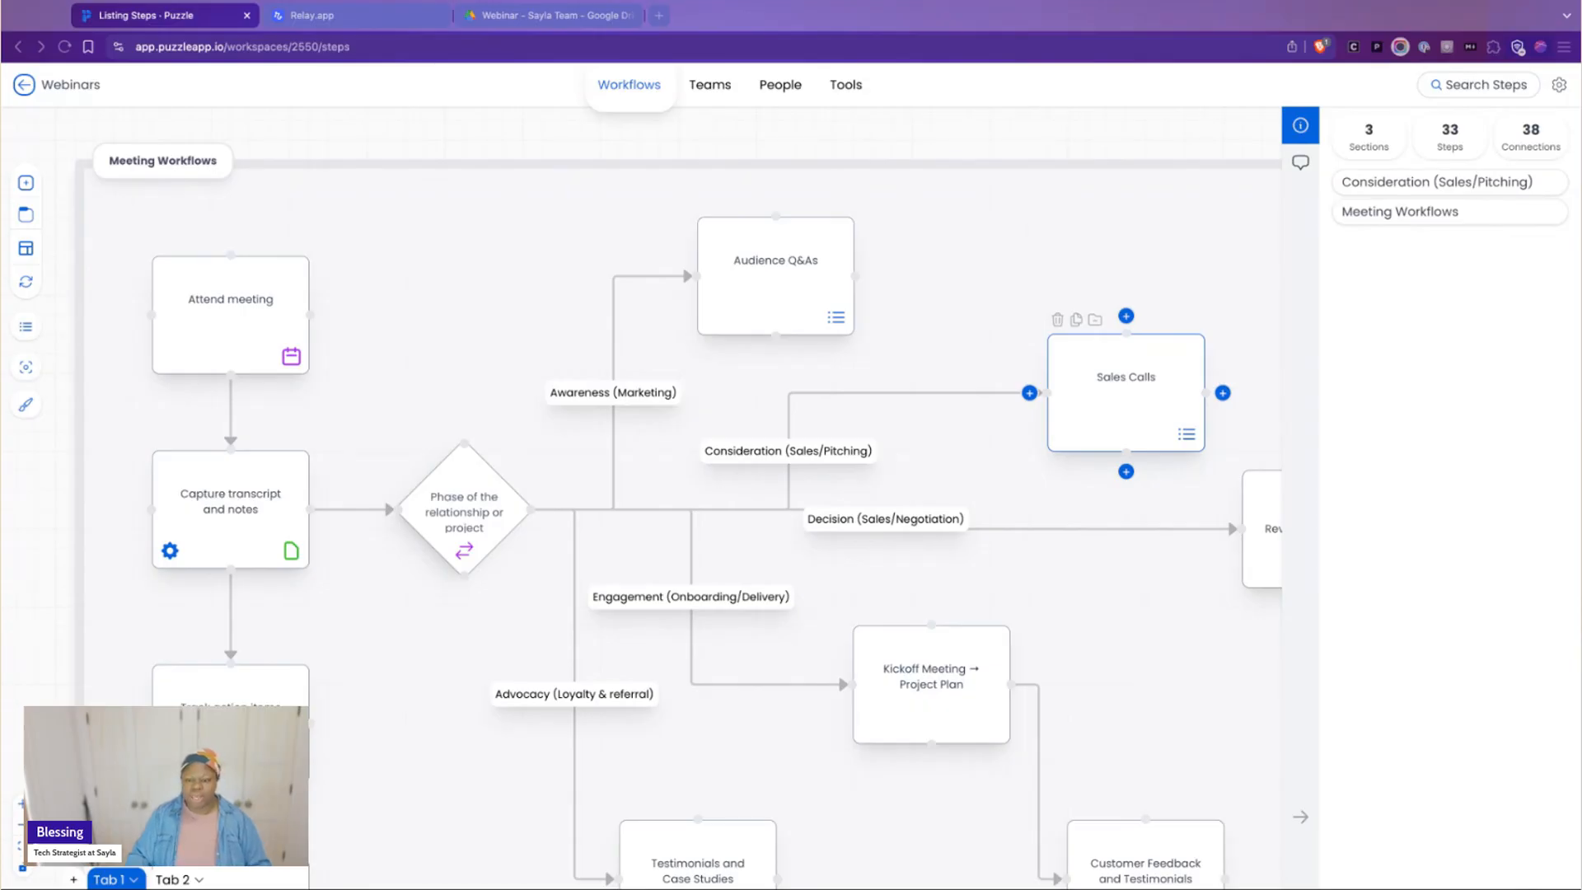
{"action": "left_click", "coordinate": [1537, 515]}
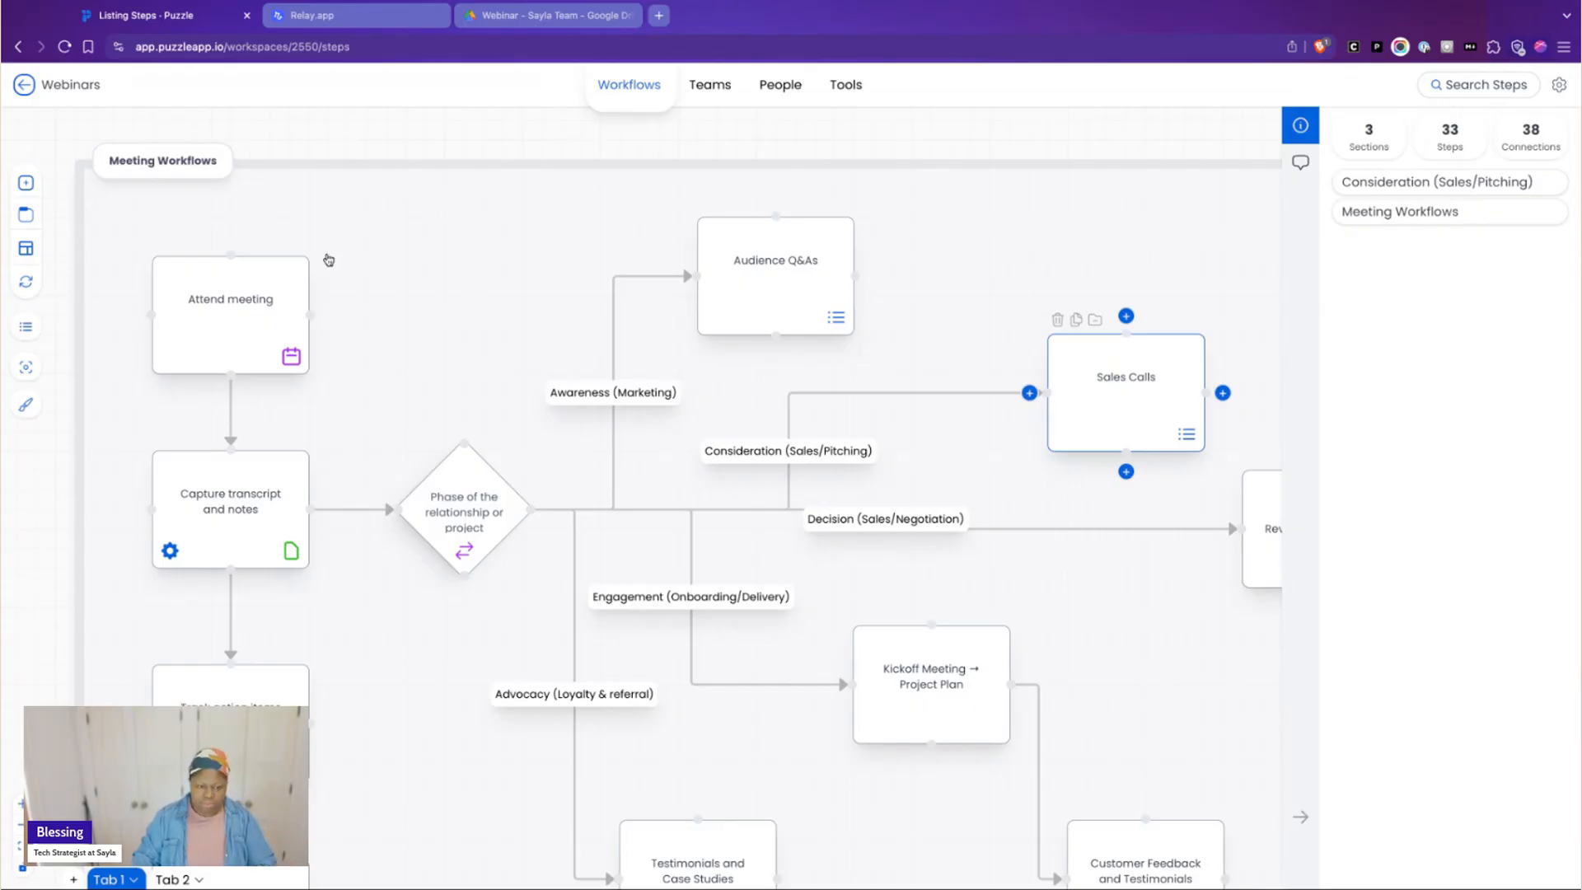
Examine the general meeting sequence at a larger size, from Attend meeting through Capture transcript and notes and Track action items to Draft follow ups
{"action": "key", "text": "ctrl+plus"}
{"action": "key", "text": "ctrl+plus"}
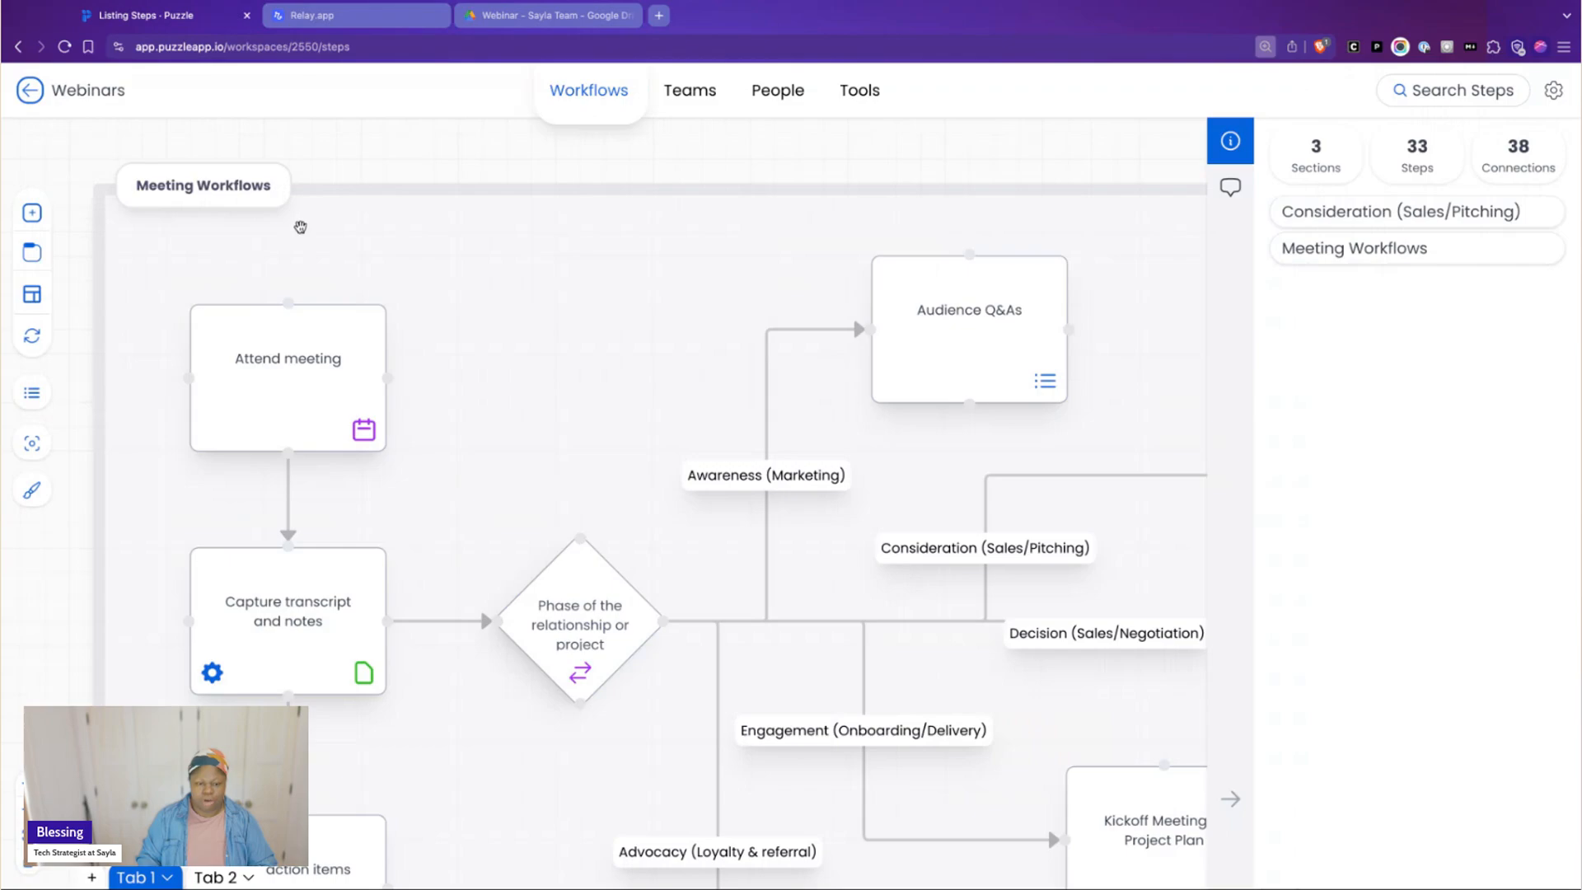
{"action": "scroll", "coordinate": [336, 210], "scroll_direction": "down", "scroll_amount": 2}
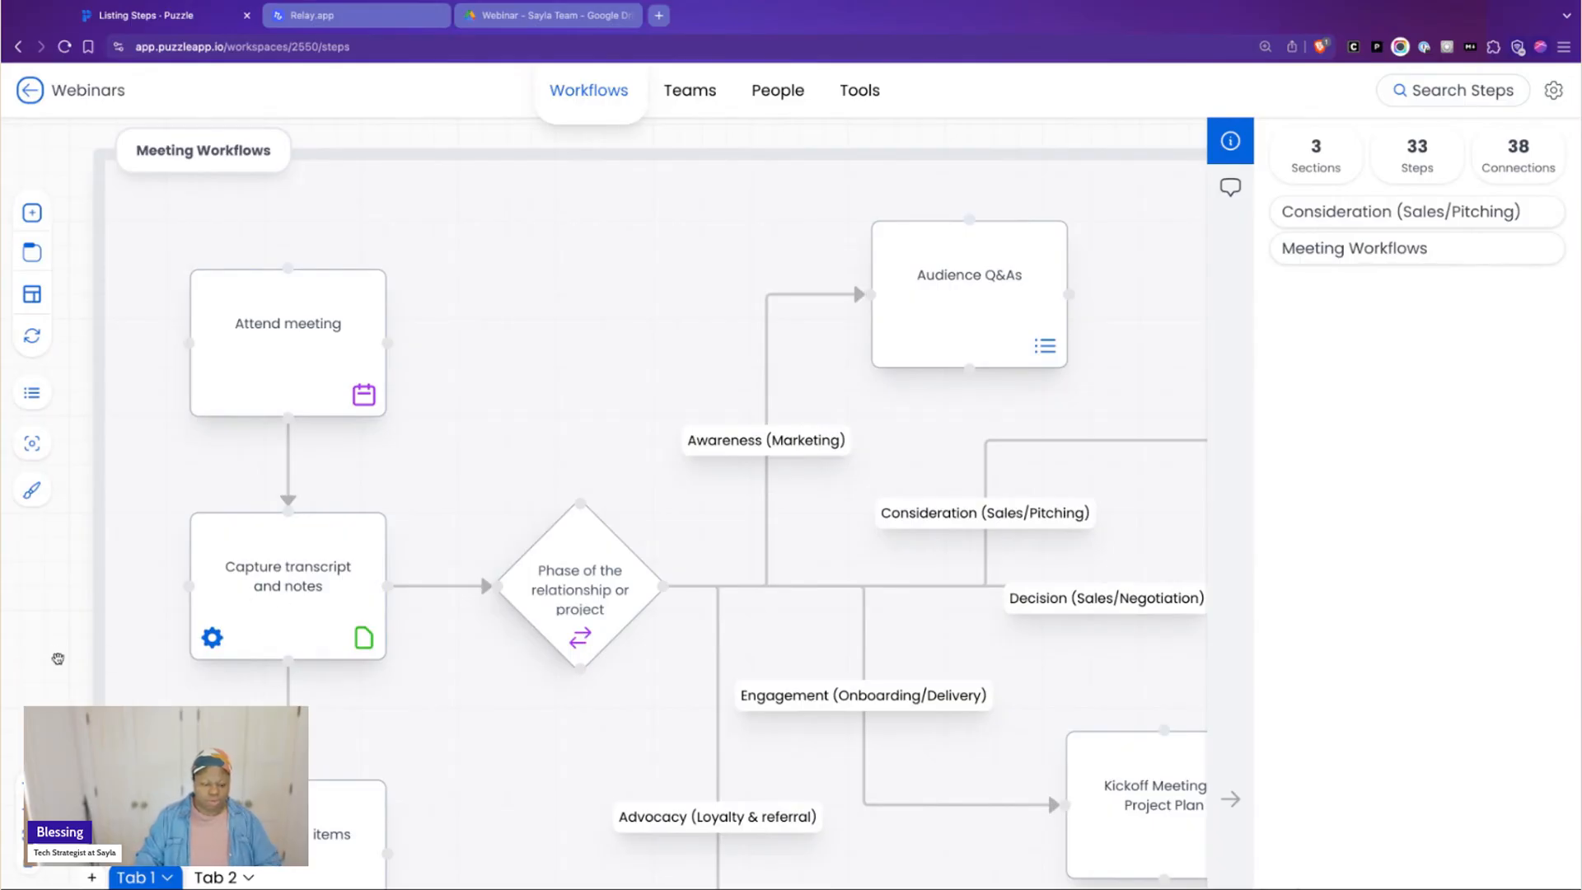
{"action": "scroll", "coordinate": [57, 660], "scroll_direction": "left", "scroll_amount": 5}
{"action": "scroll", "coordinate": [57, 664], "scroll_direction": "left", "scroll_amount": 3}
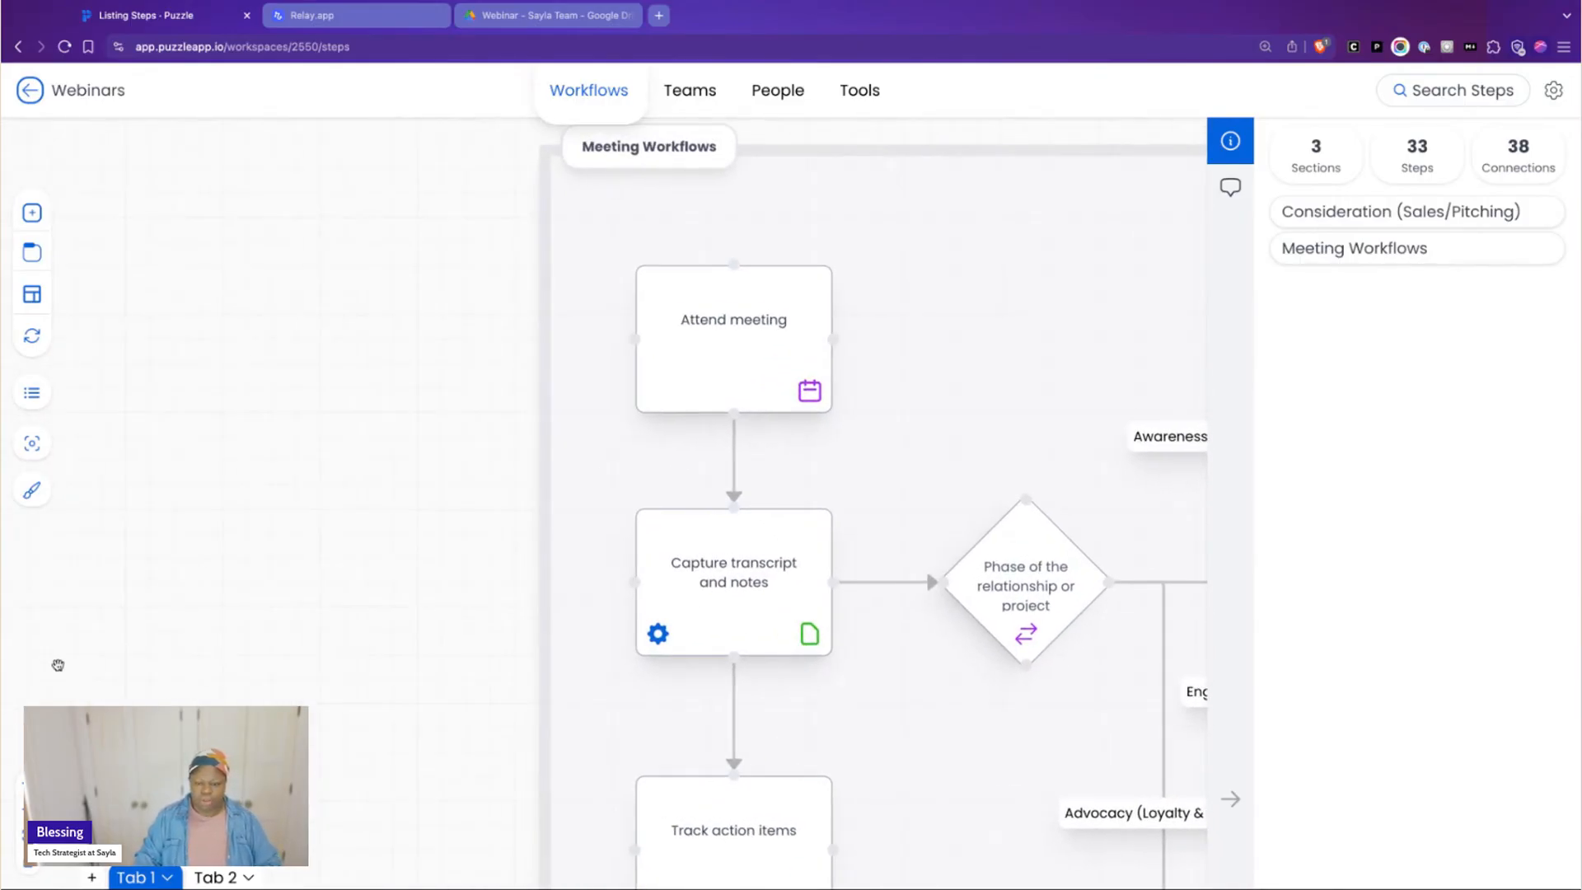
{"action": "scroll", "coordinate": [709, 649], "scroll_direction": "down", "scroll_amount": 3}
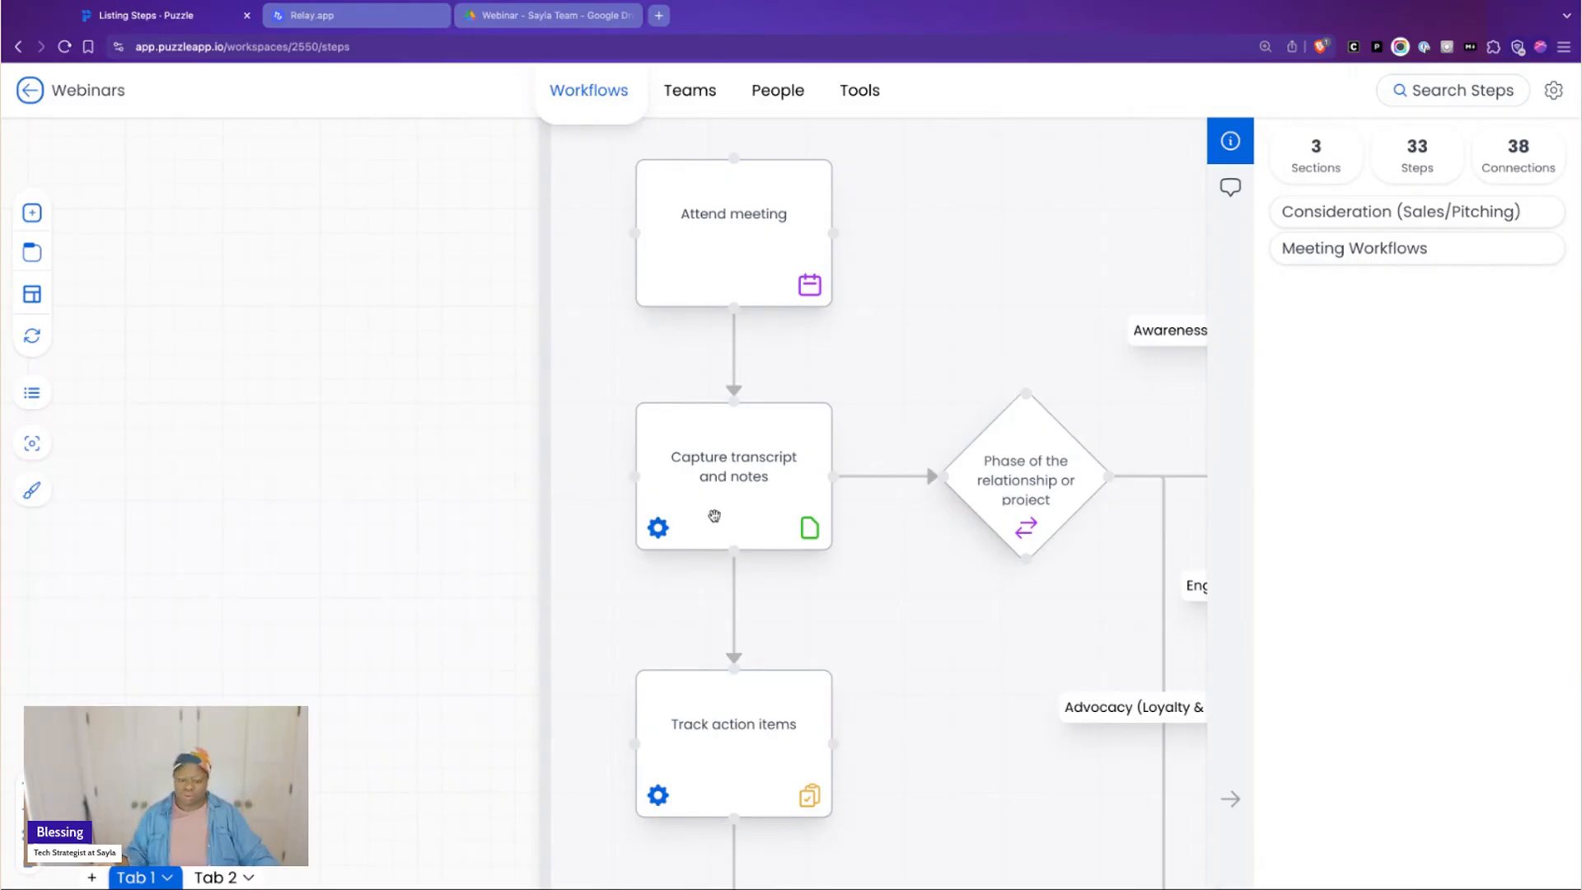
{"action": "scroll", "coordinate": [714, 516], "scroll_direction": "down", "scroll_amount": 5}
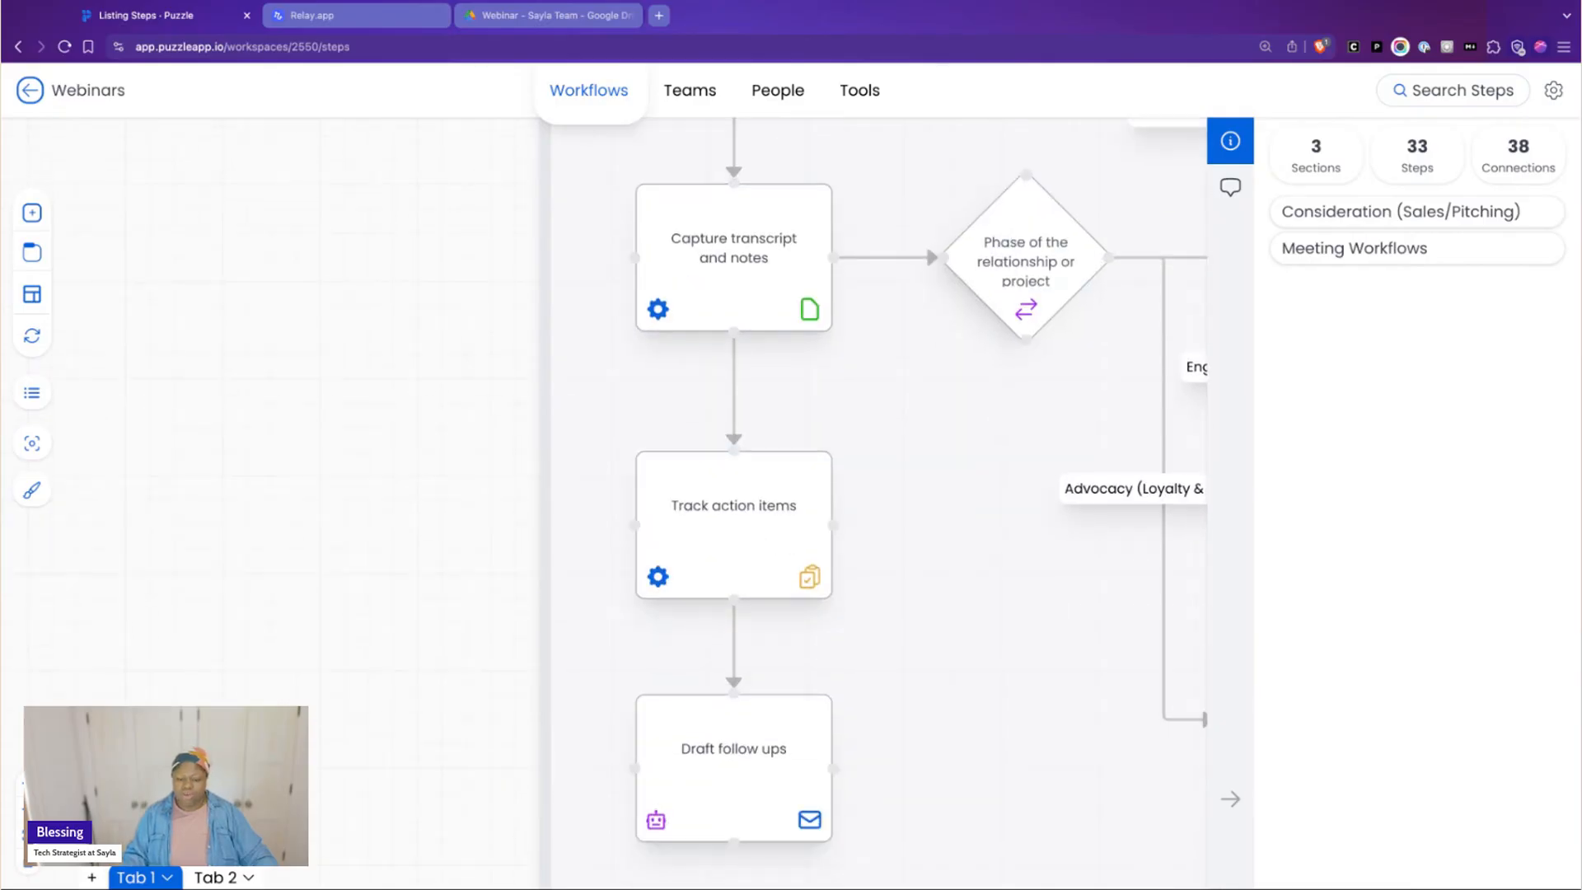
{"action": "scroll", "coordinate": [714, 515], "scroll_direction": "down", "scroll_amount": 1}
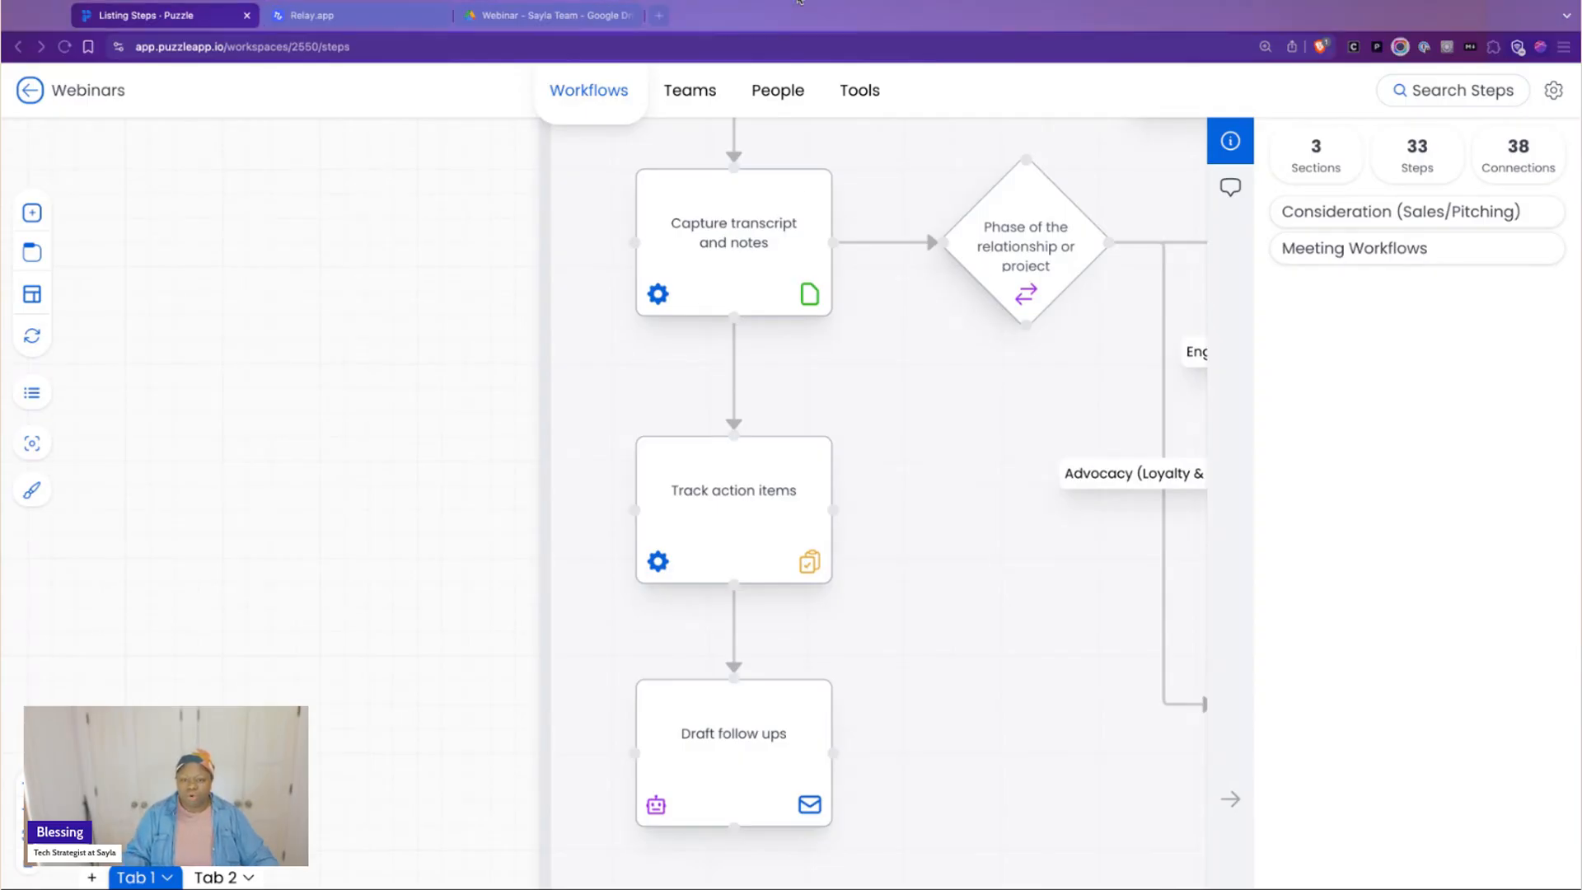
{"action": "left_click", "coordinate": [1003, 639]}
{"action": "scroll", "coordinate": [993, 594], "scroll_direction": "down", "scroll_amount": 1}
{"action": "scroll", "coordinate": [993, 594], "scroll_direction": "down", "scroll_amount": 1}
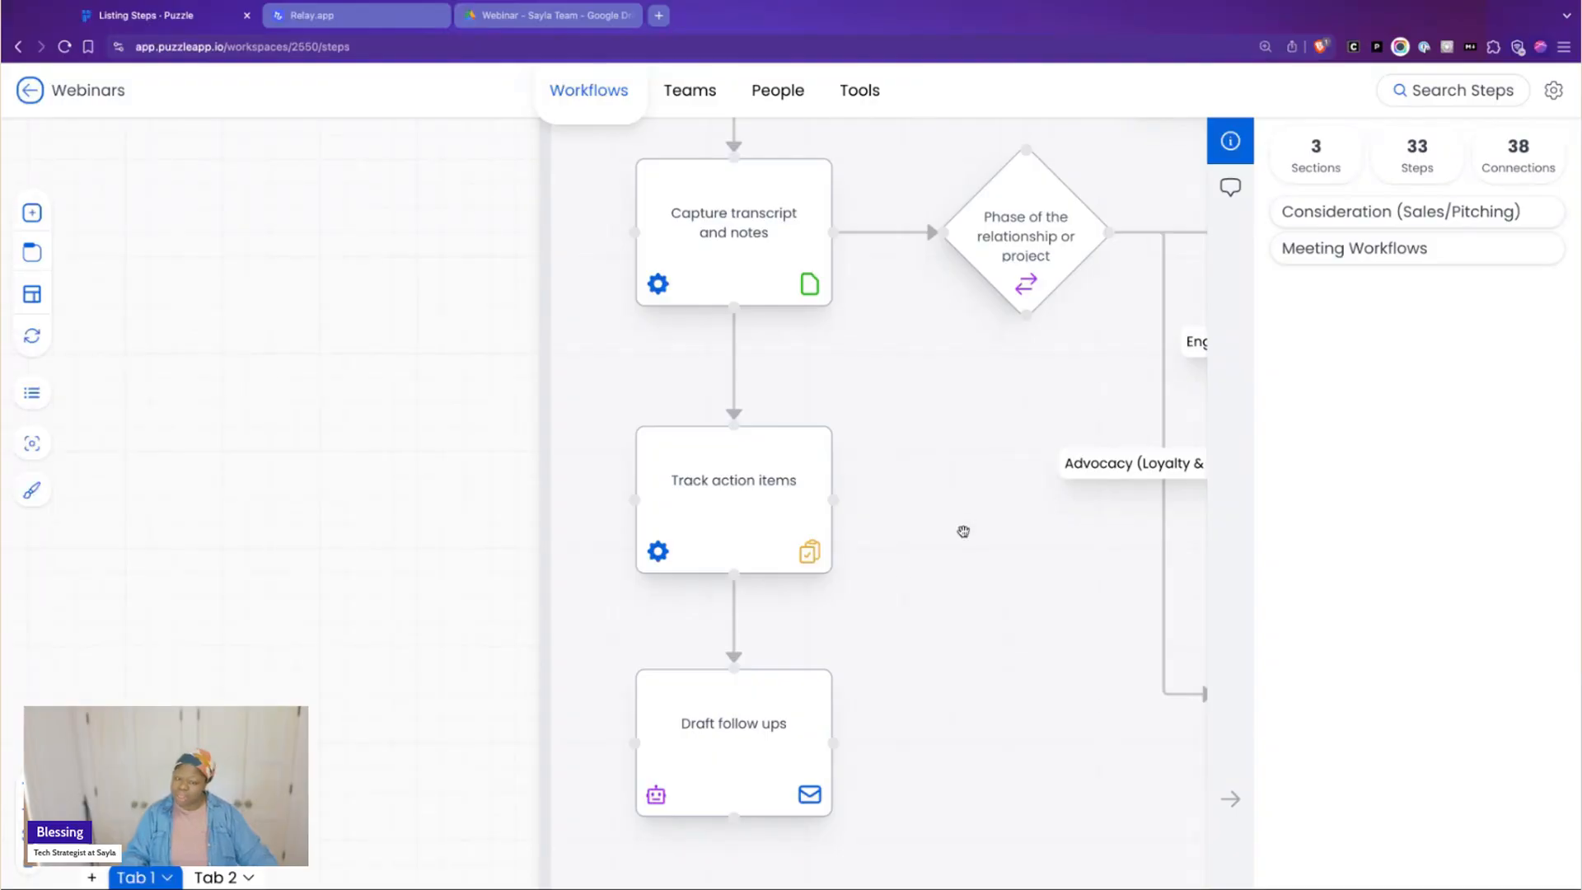
{"action": "scroll", "coordinate": [973, 532], "scroll_direction": "up", "scroll_amount": 2}
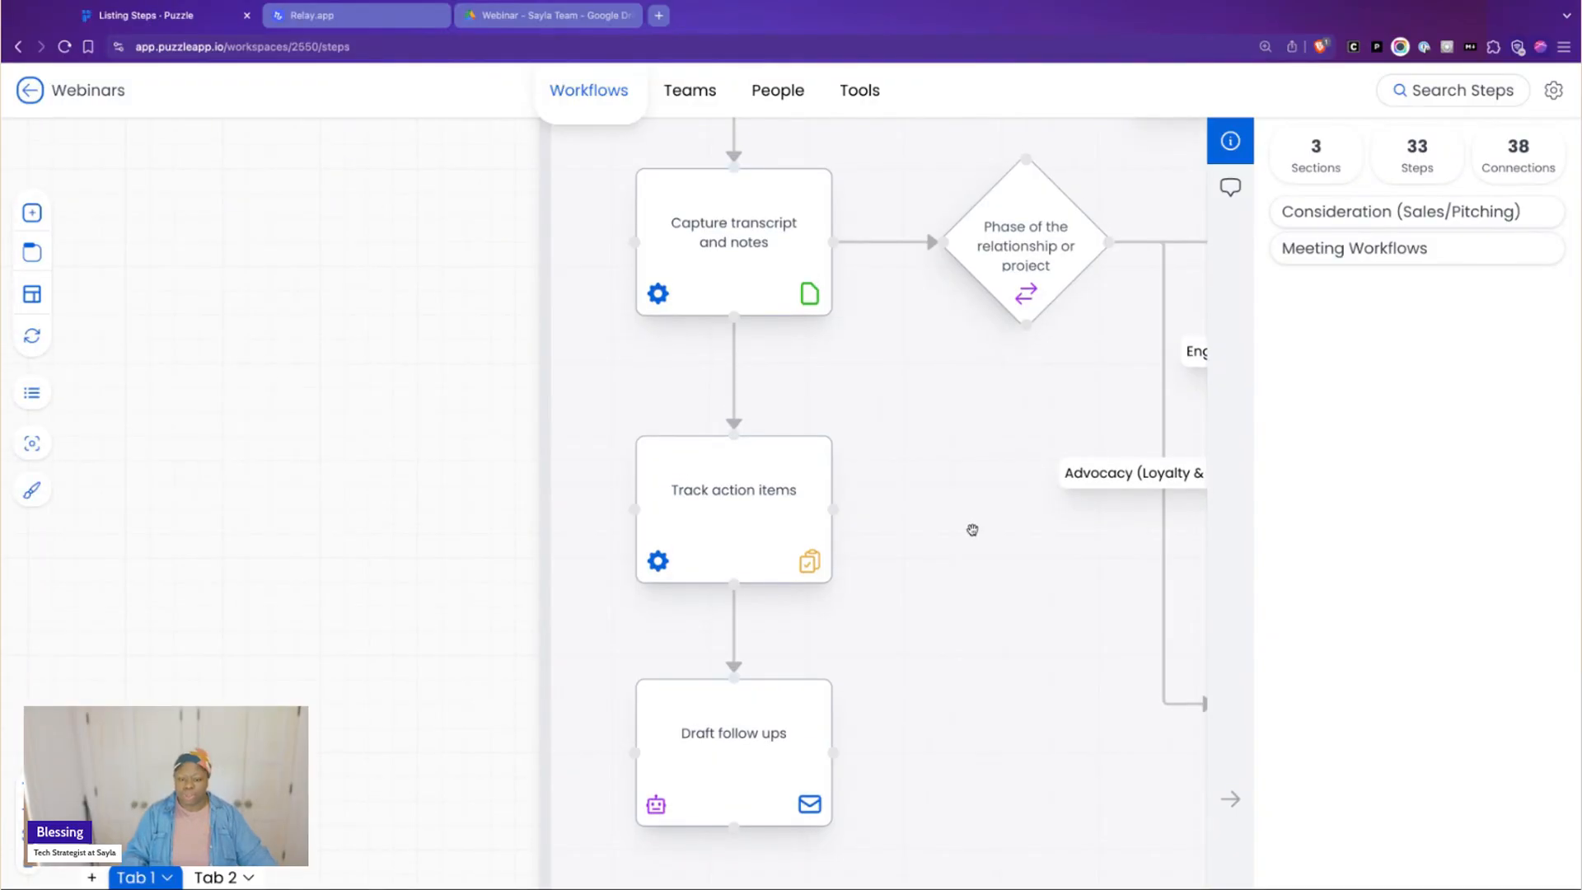
{"action": "scroll", "coordinate": [973, 530], "scroll_direction": "up", "scroll_amount": 4}
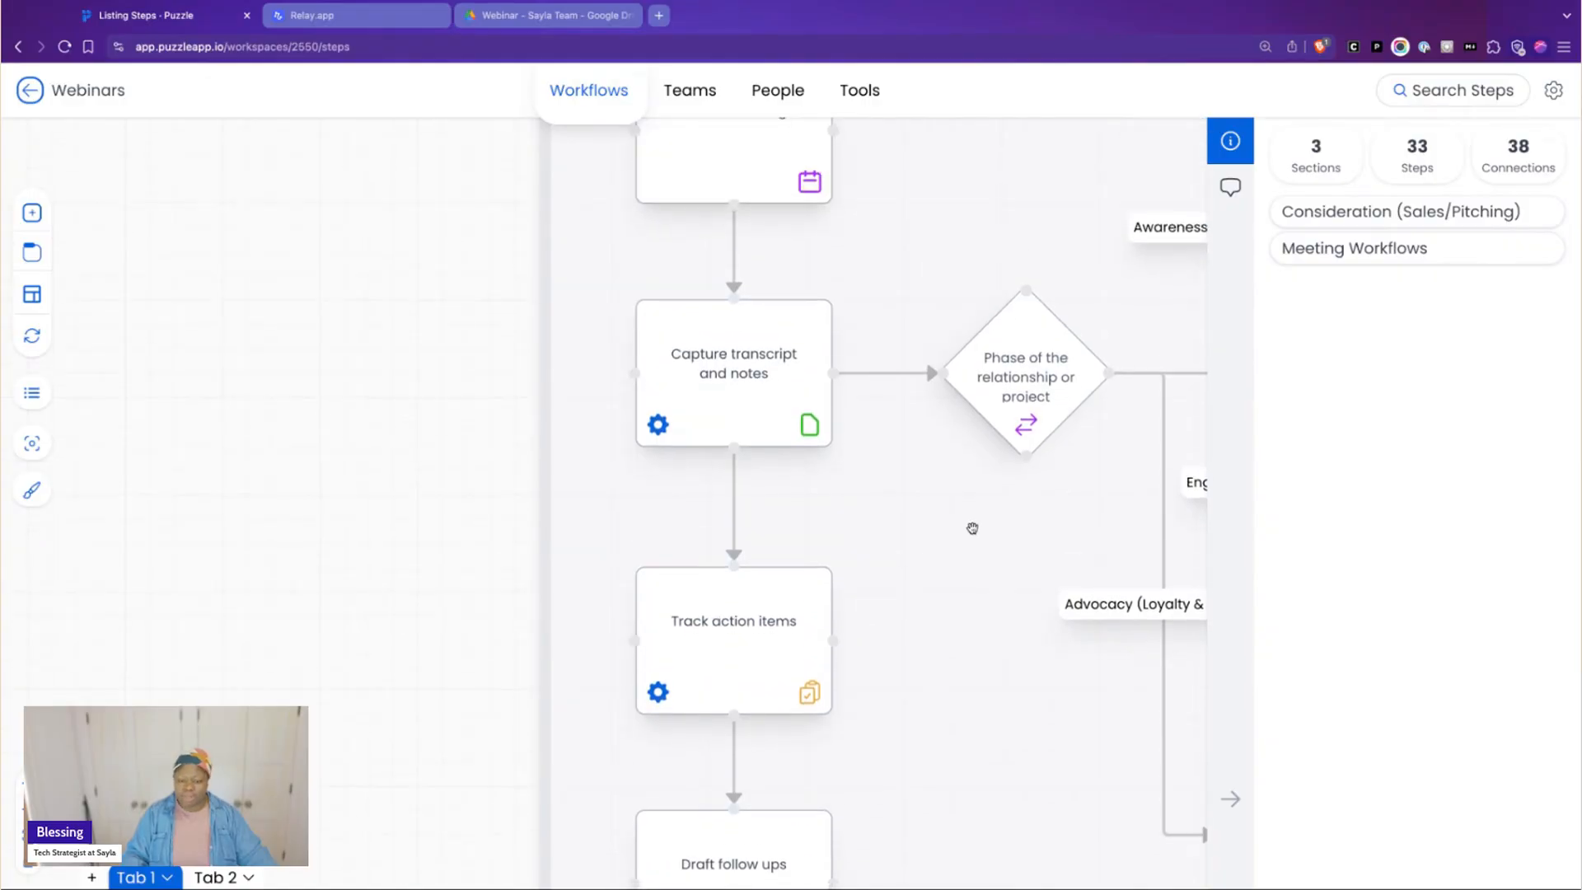
{"action": "scroll", "coordinate": [972, 528], "scroll_direction": "up", "scroll_amount": 3}
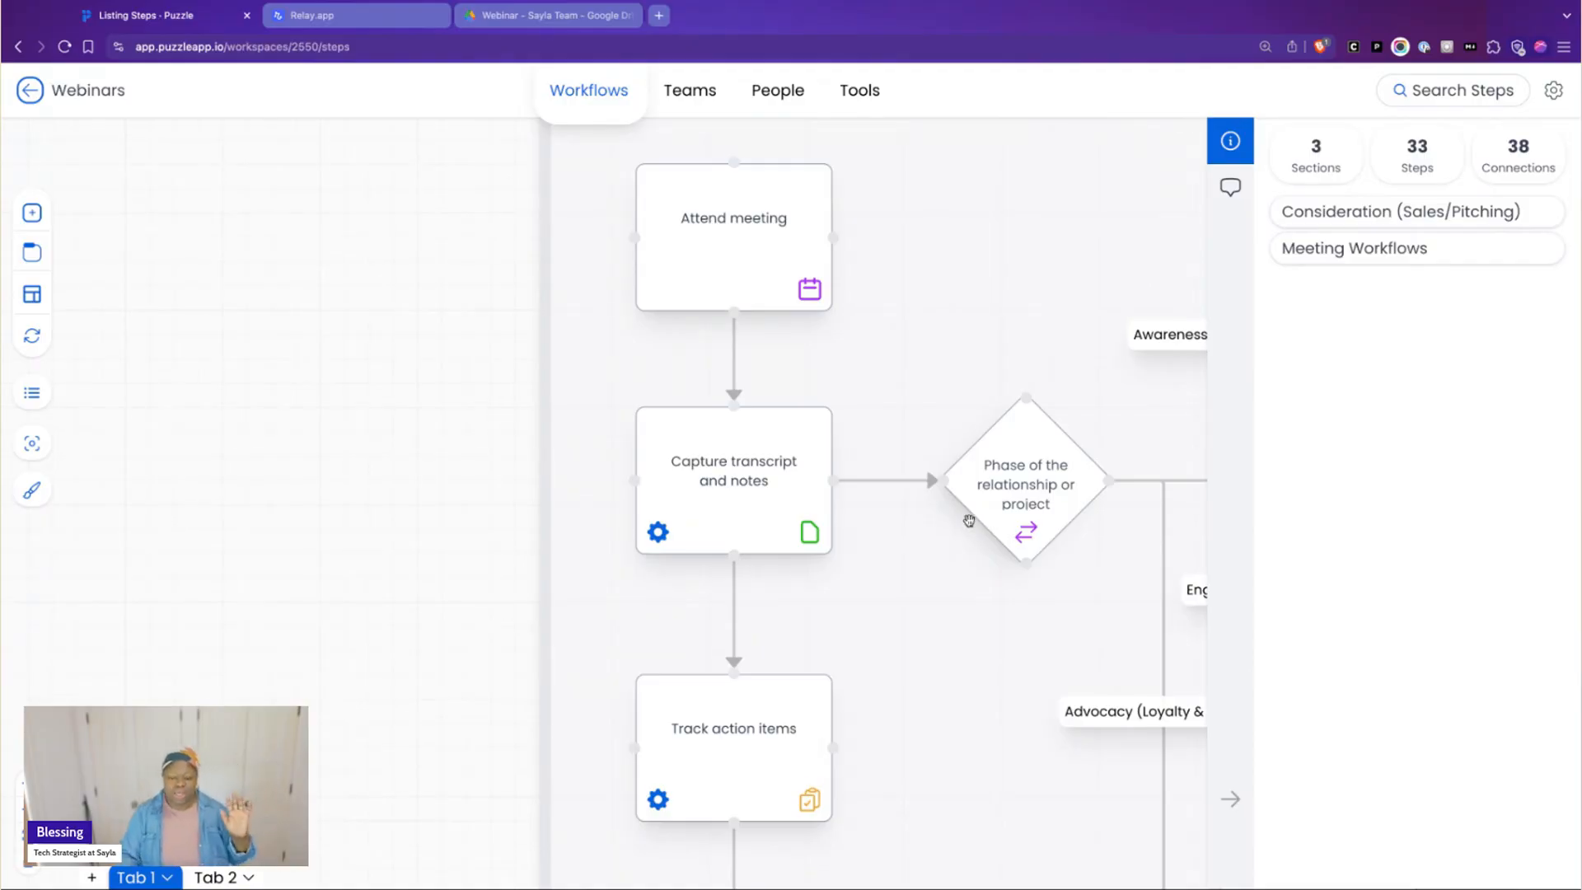
{"action": "scroll", "coordinate": [971, 520], "scroll_direction": "down", "scroll_amount": 2}
{"action": "scroll", "coordinate": [824, 532], "scroll_direction": "down", "scroll_amount": 5}
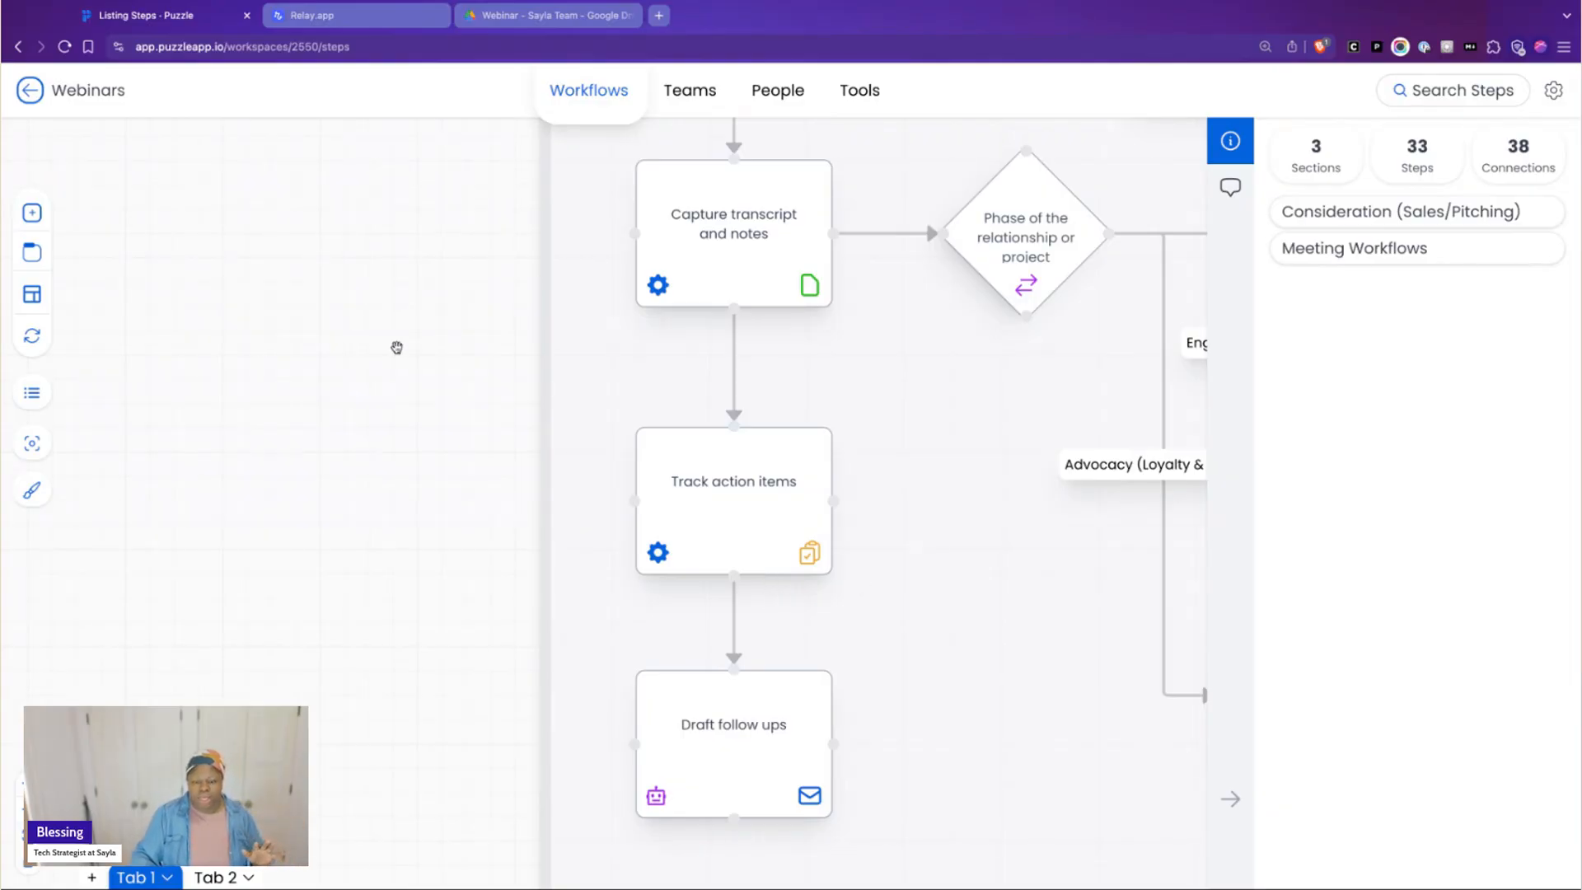
Collapse the workspace details sidebar to give more room to the branches after the relationship or project phase decision
{"action": "left_click_drag", "start_coordinate": [398, 348], "coordinate": [28, 481]}
{"action": "left_click_drag", "start_coordinate": [195, 204], "coordinate": [123, 361]}
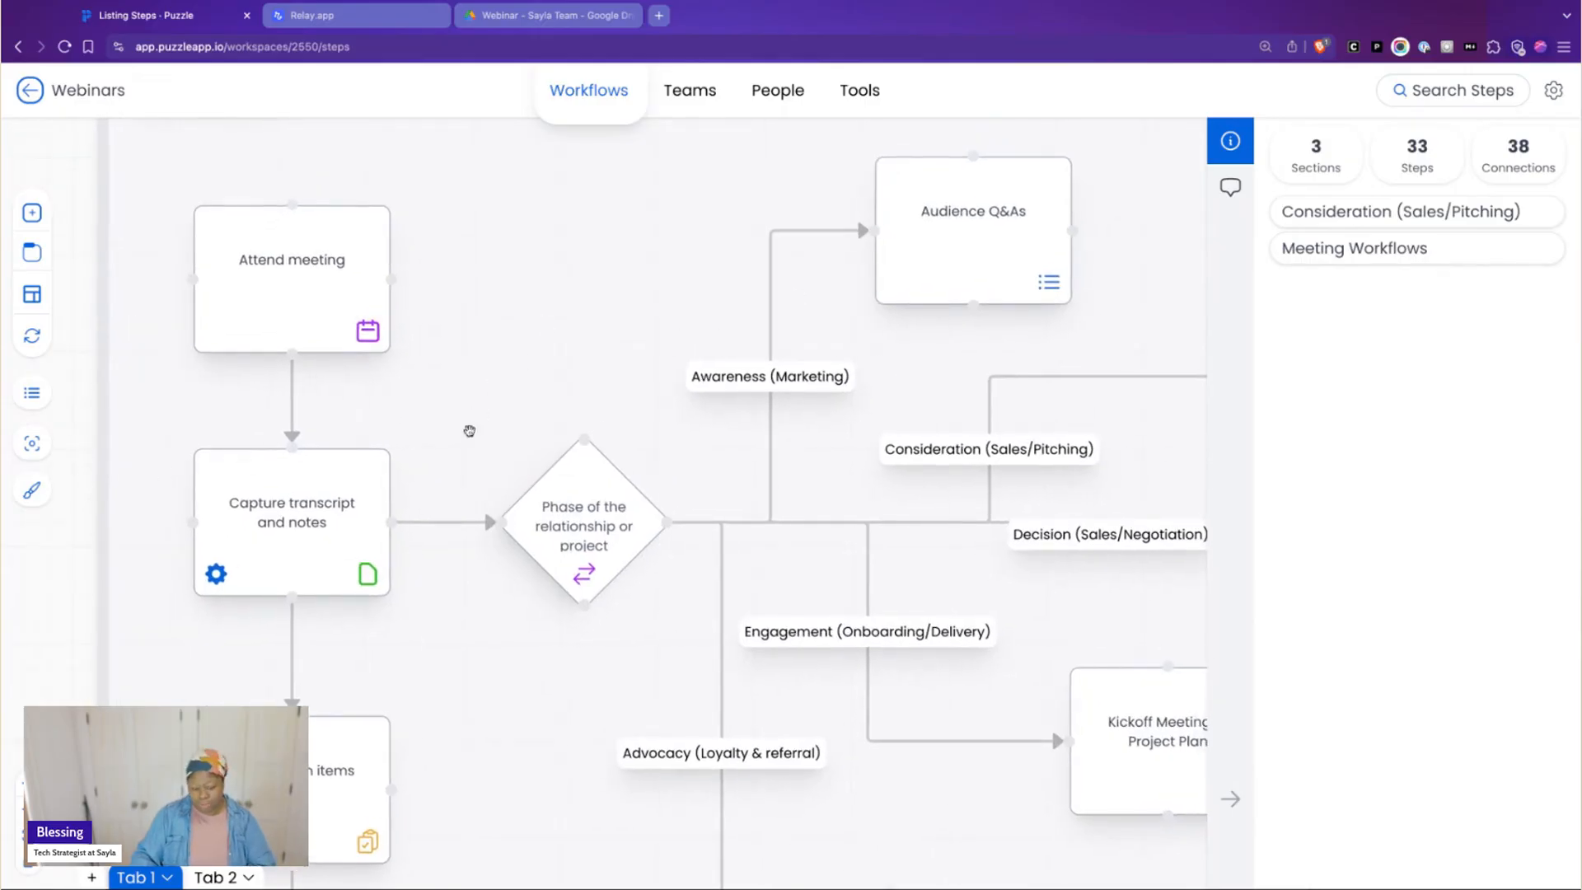
{"action": "scroll", "coordinate": [745, 225], "scroll_direction": "up", "scroll_amount": 2}
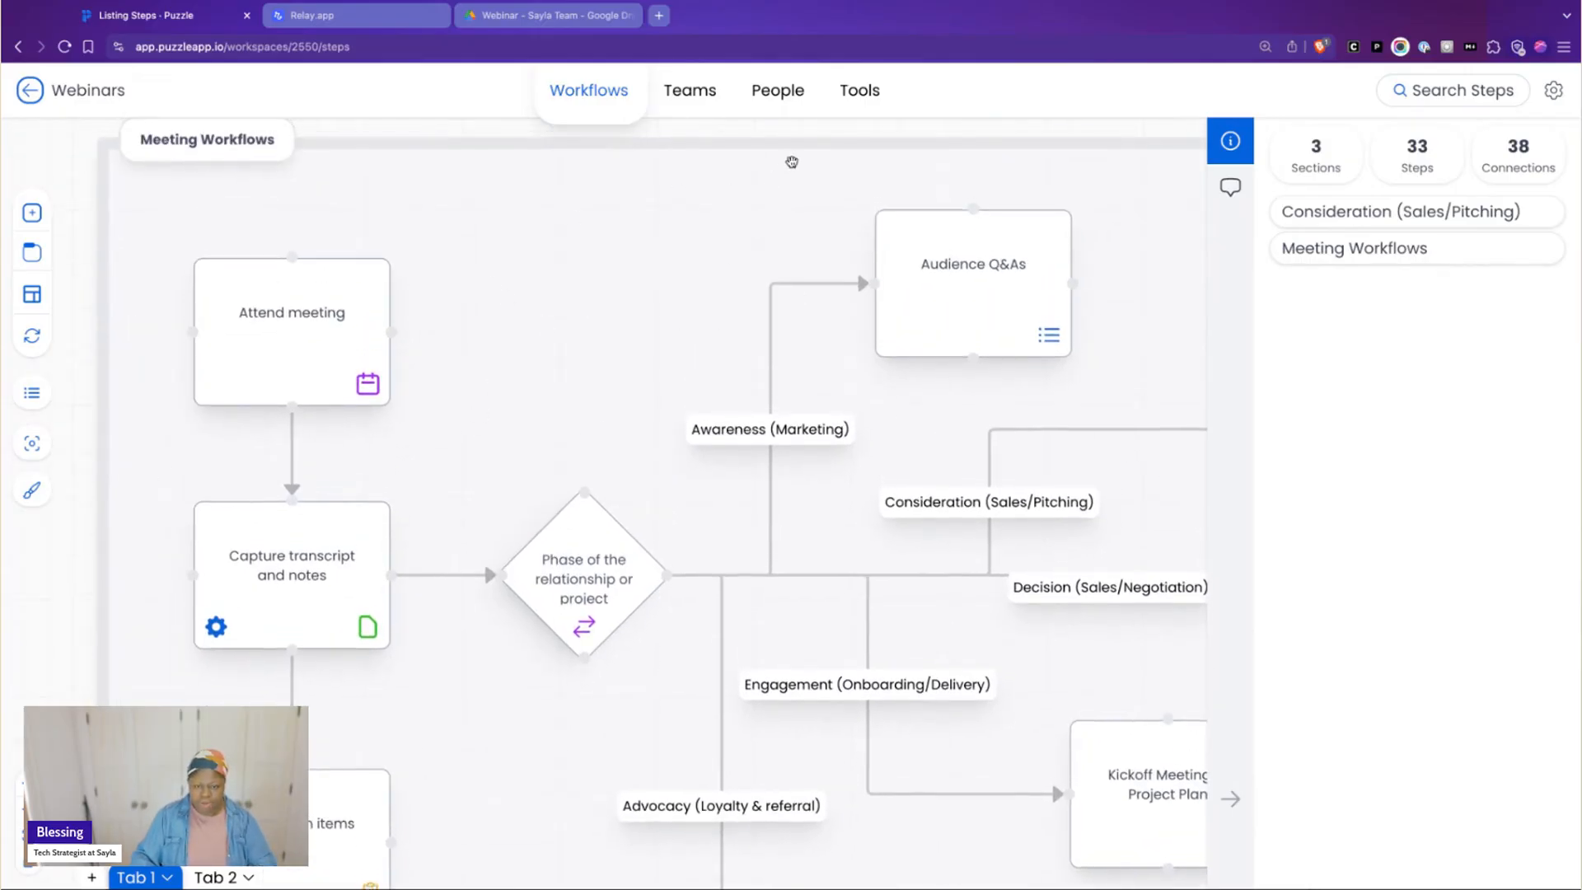
{"action": "scroll", "coordinate": [905, 127], "scroll_direction": "right", "scroll_amount": 4}
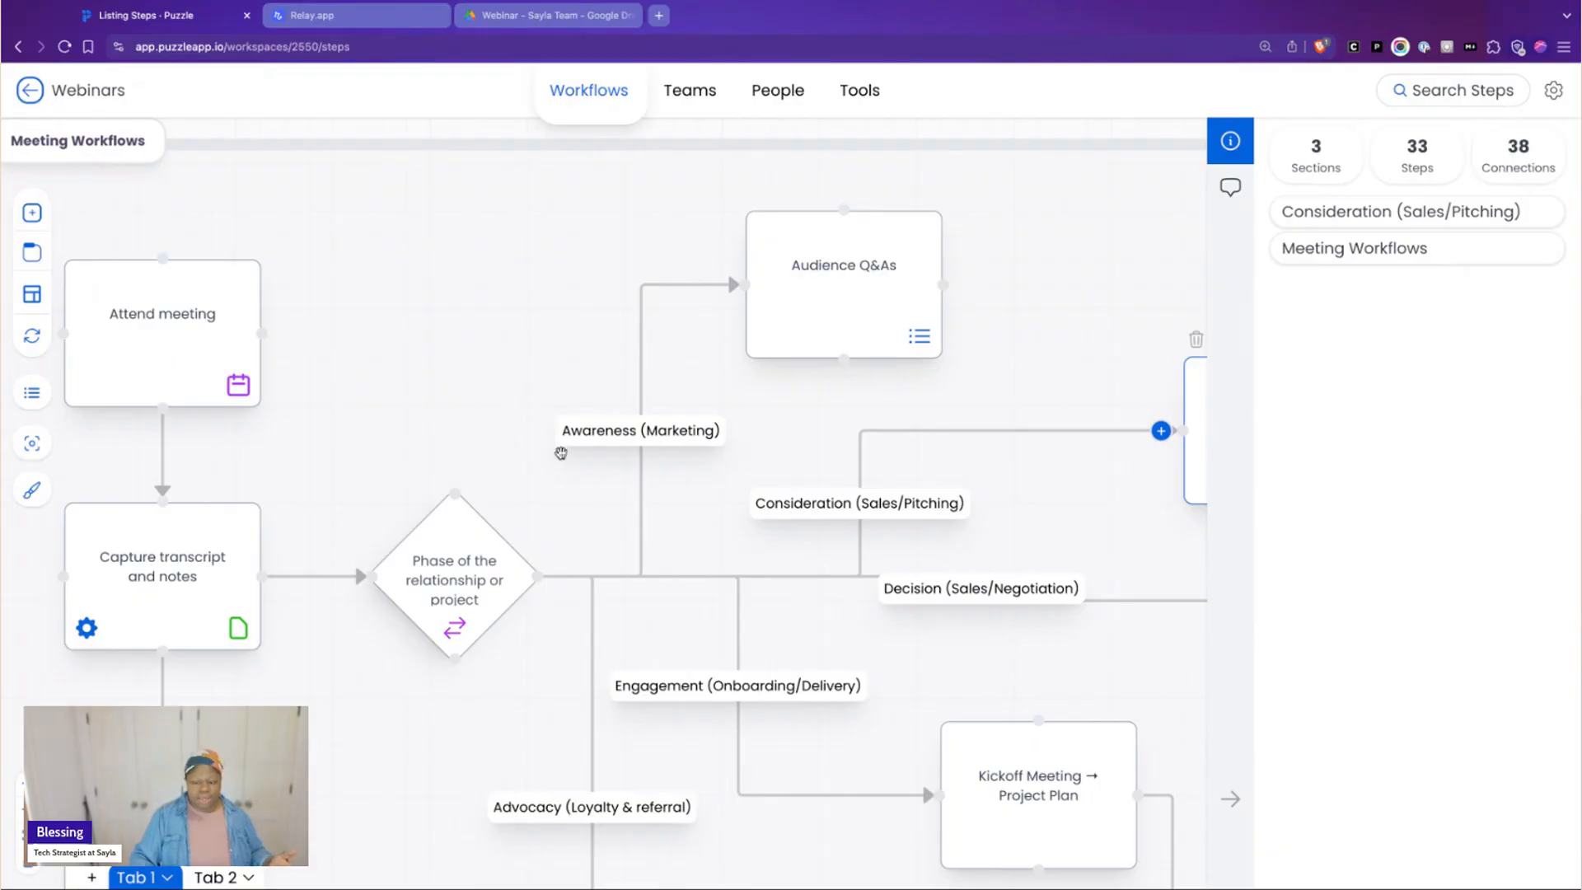
{"action": "left_click", "coordinate": [1231, 799]}
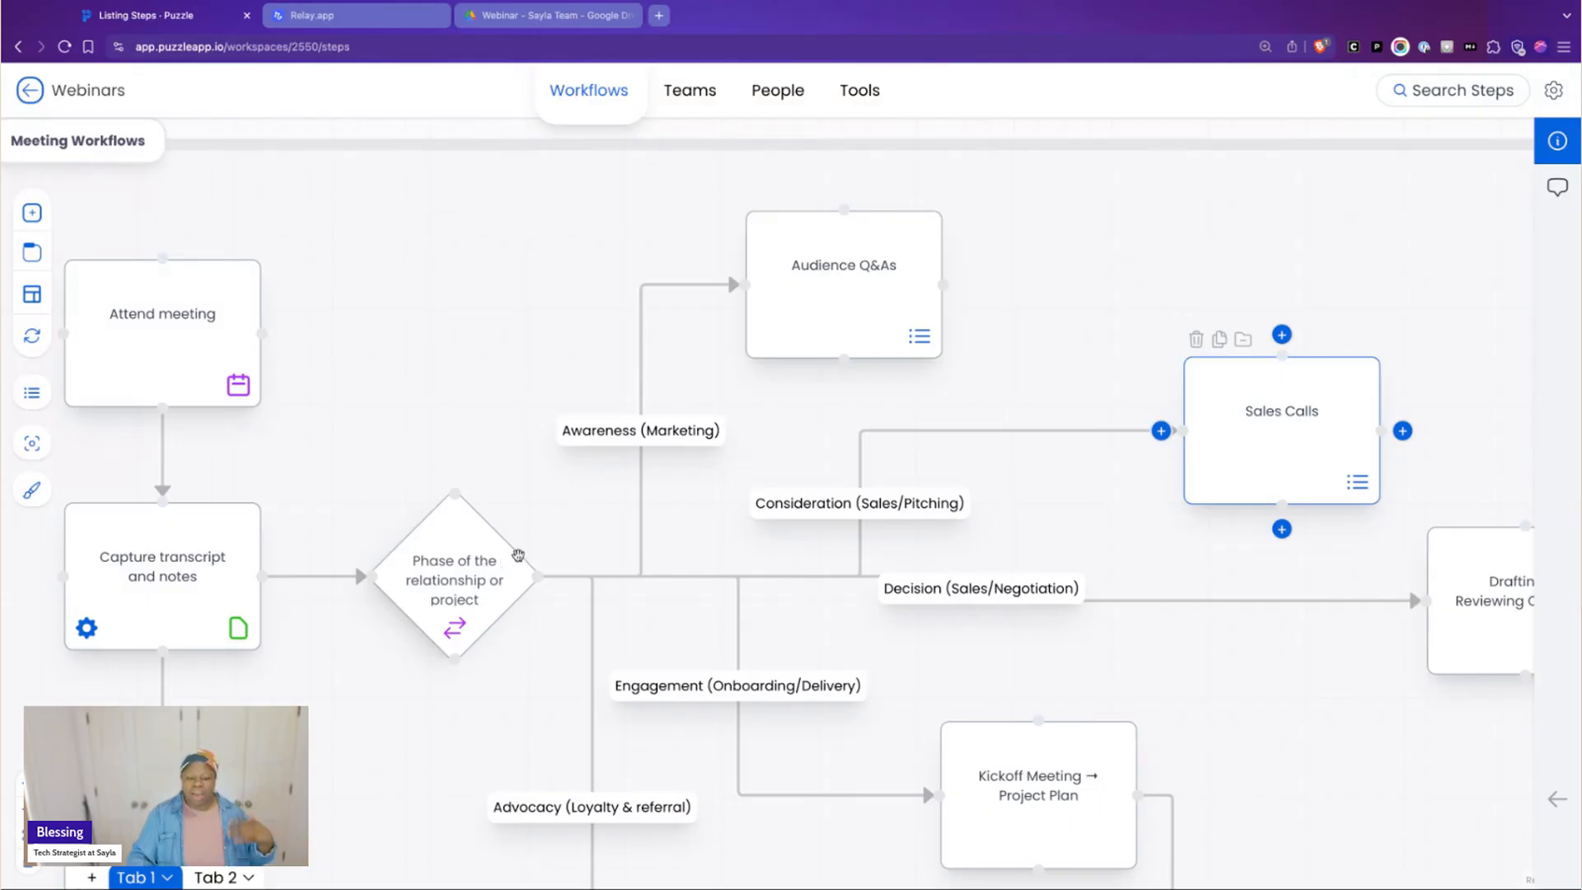
{"action": "left_click", "coordinate": [1031, 1]}
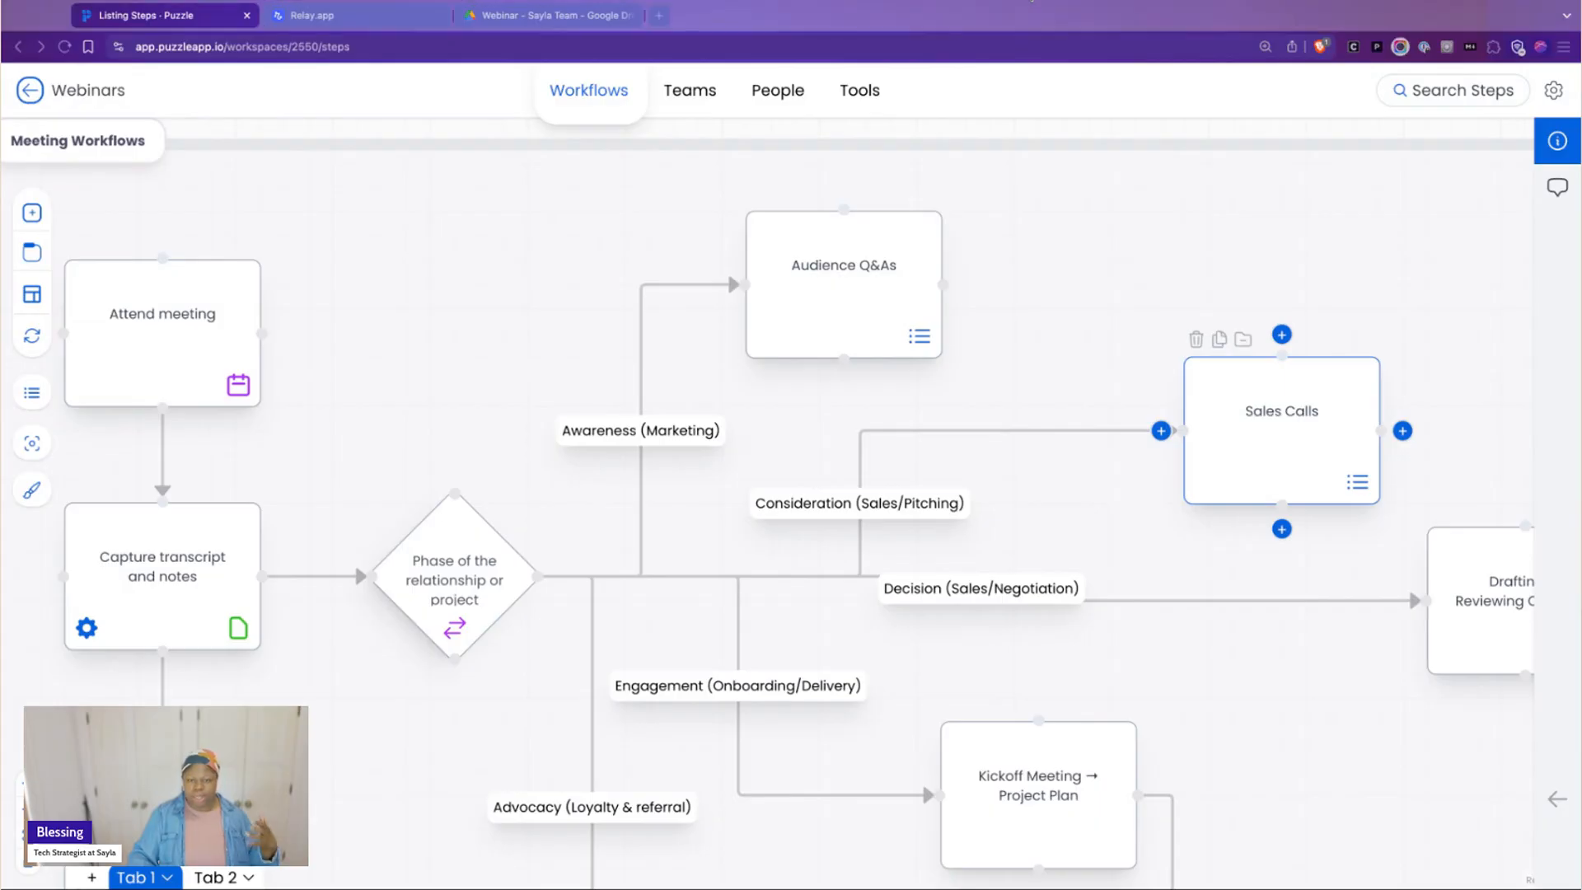
{"action": "left_click", "coordinate": [1230, 18]}
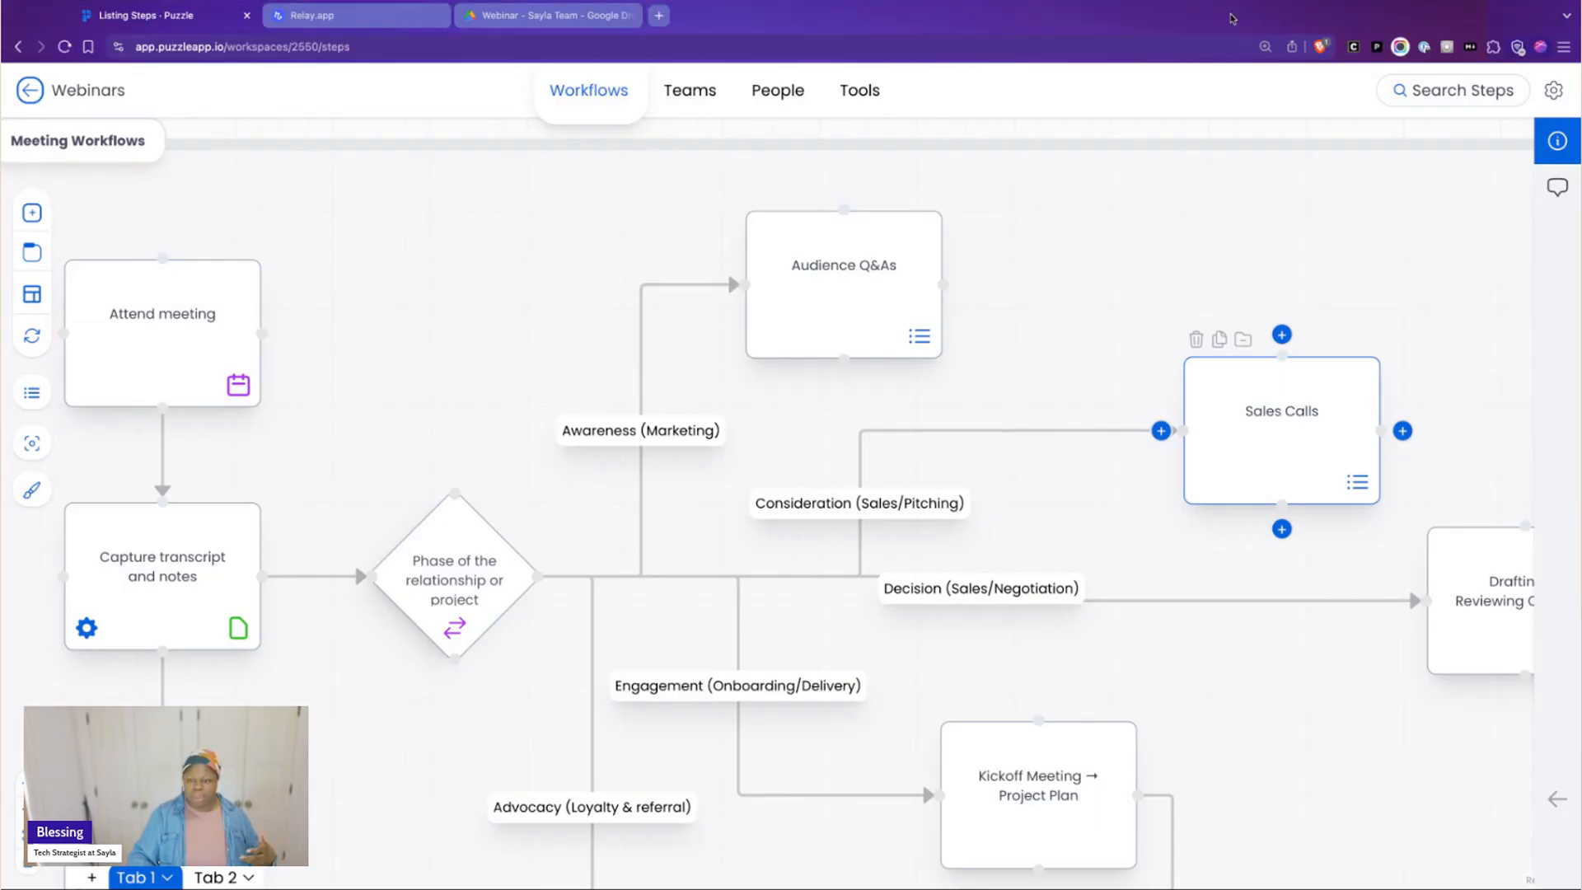
Review the branches from the phase decision, including Audience Q&As under Awareness (Marketing), and select the Sales Calls step under Consideration (Sales/Pitching)
{"action": "scroll", "coordinate": [729, 354], "scroll_direction": "down", "scroll_amount": 1}
{"action": "scroll", "coordinate": [729, 354], "scroll_direction": "down", "scroll_amount": 1}
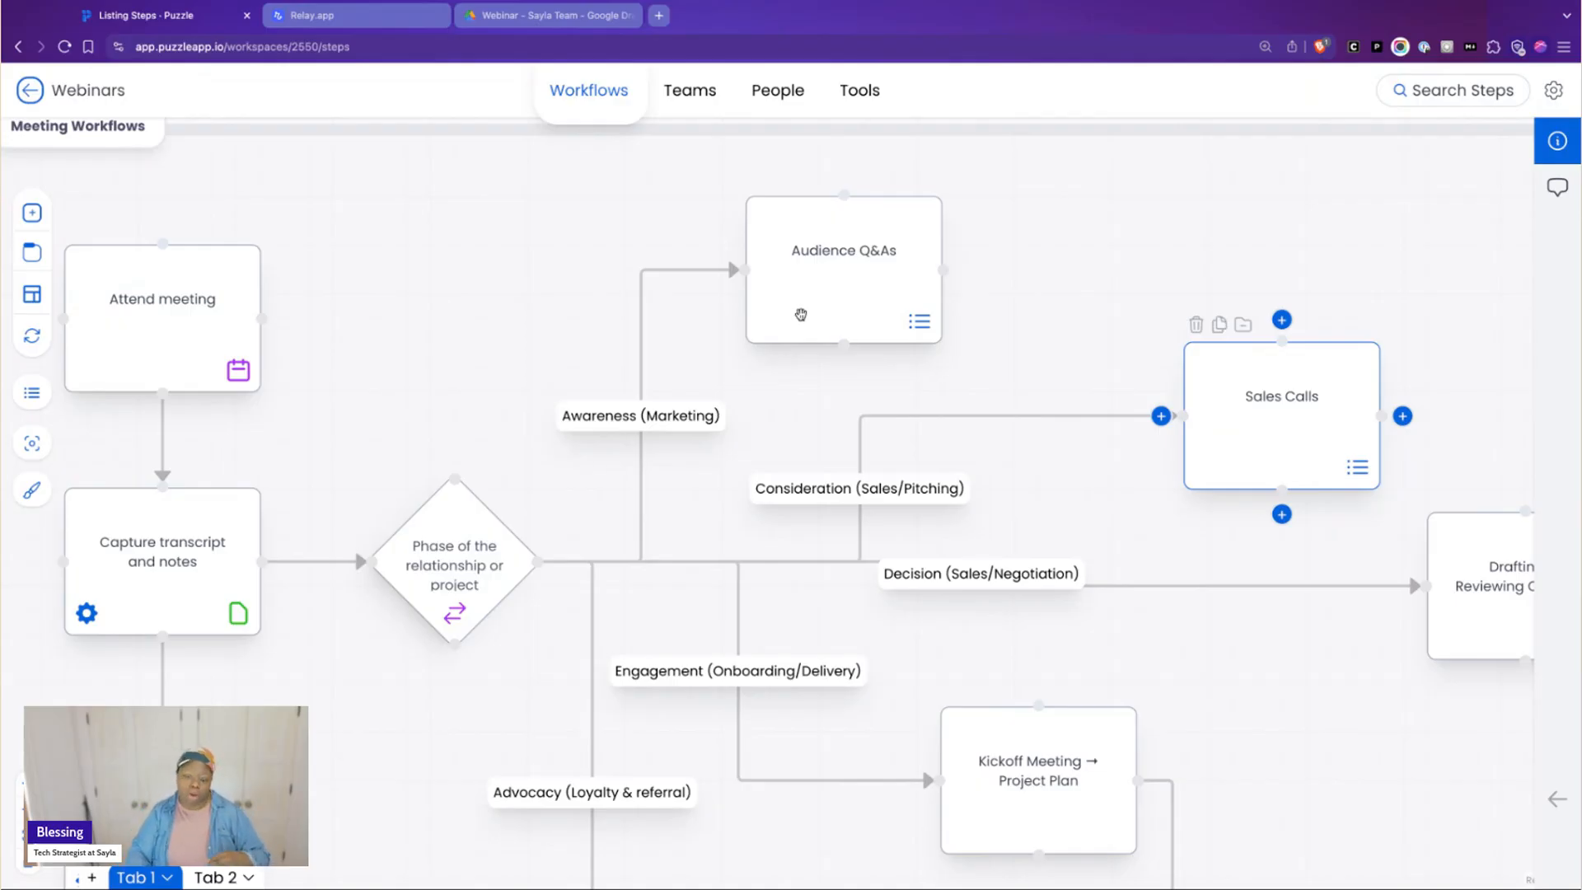
{"action": "left_click", "coordinate": [1282, 1]}
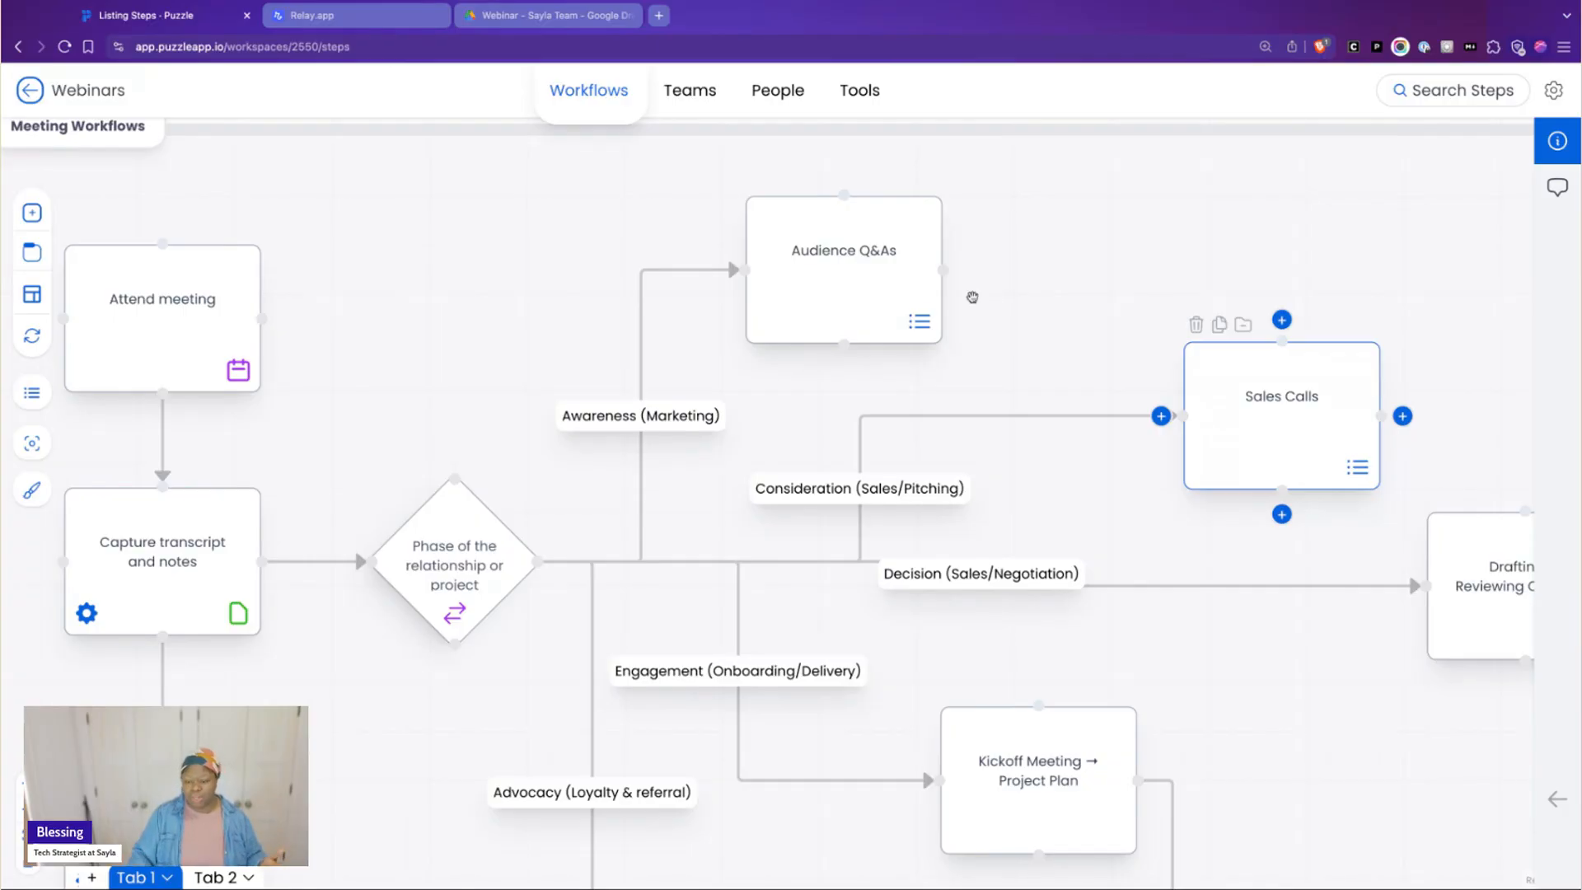
{"action": "scroll", "coordinate": [1006, 329], "scroll_direction": "down", "scroll_amount": 1}
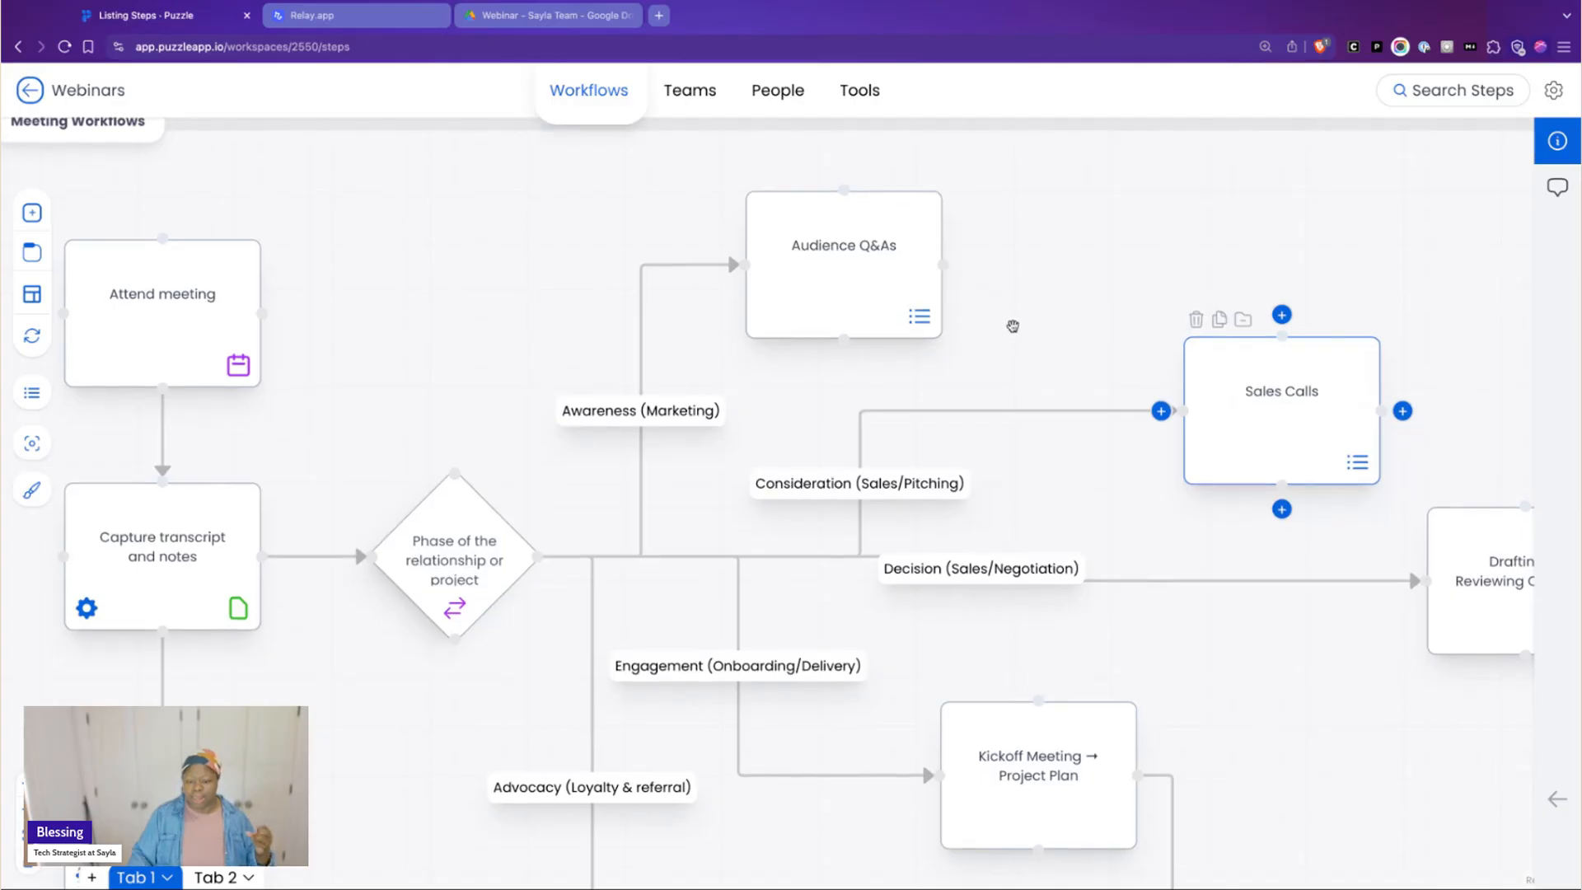
{"action": "scroll", "coordinate": [1013, 326], "scroll_direction": "down", "scroll_amount": 3}
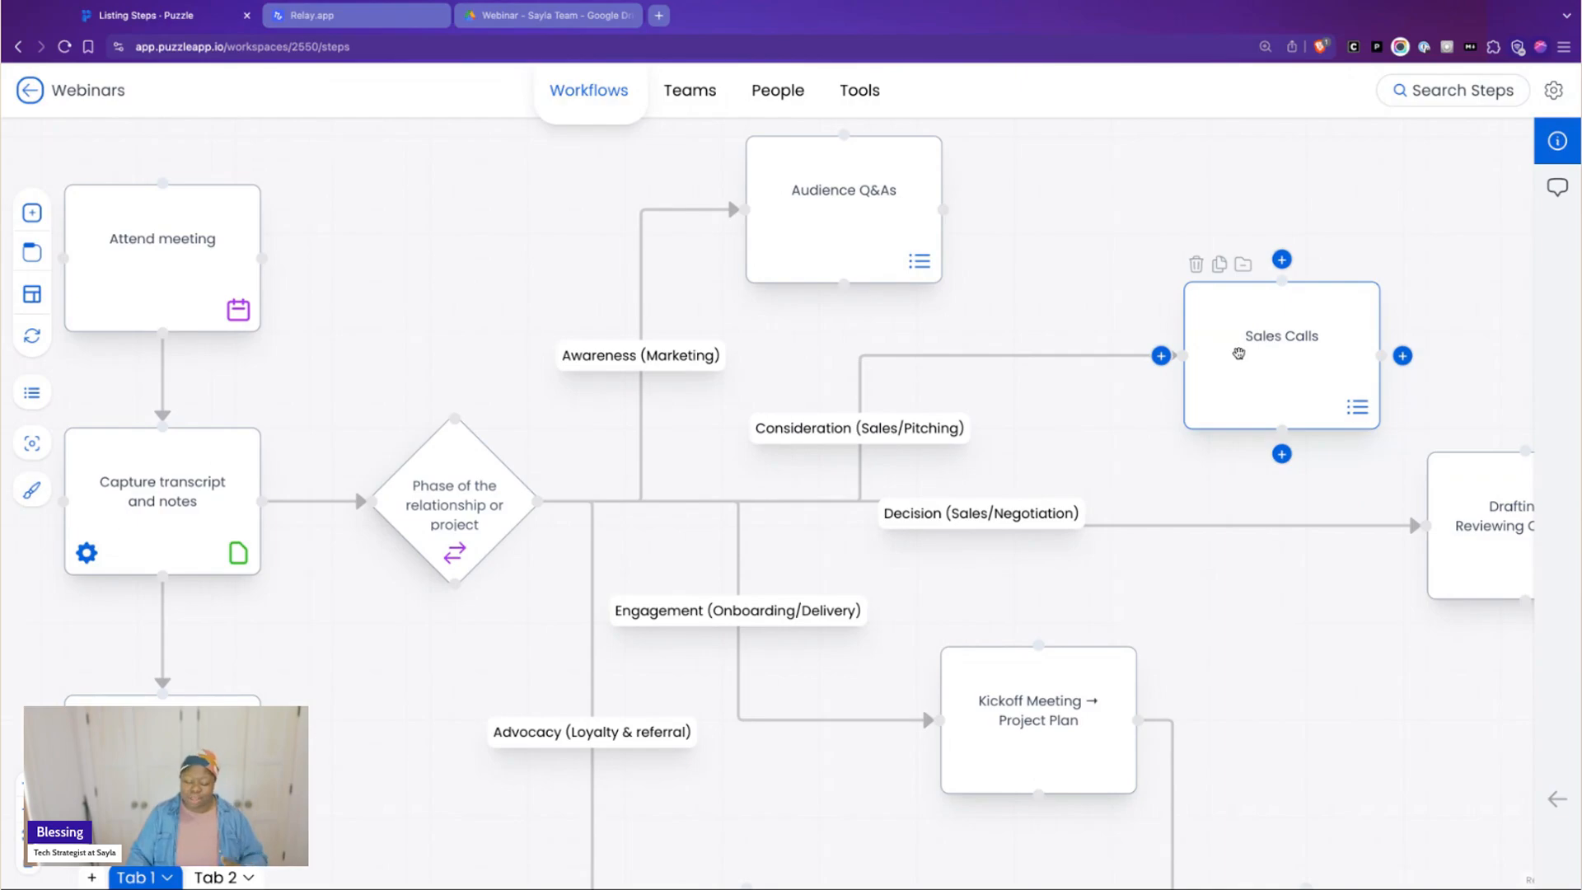
{"action": "scroll", "coordinate": [1240, 350], "scroll_direction": "down", "scroll_amount": 1}
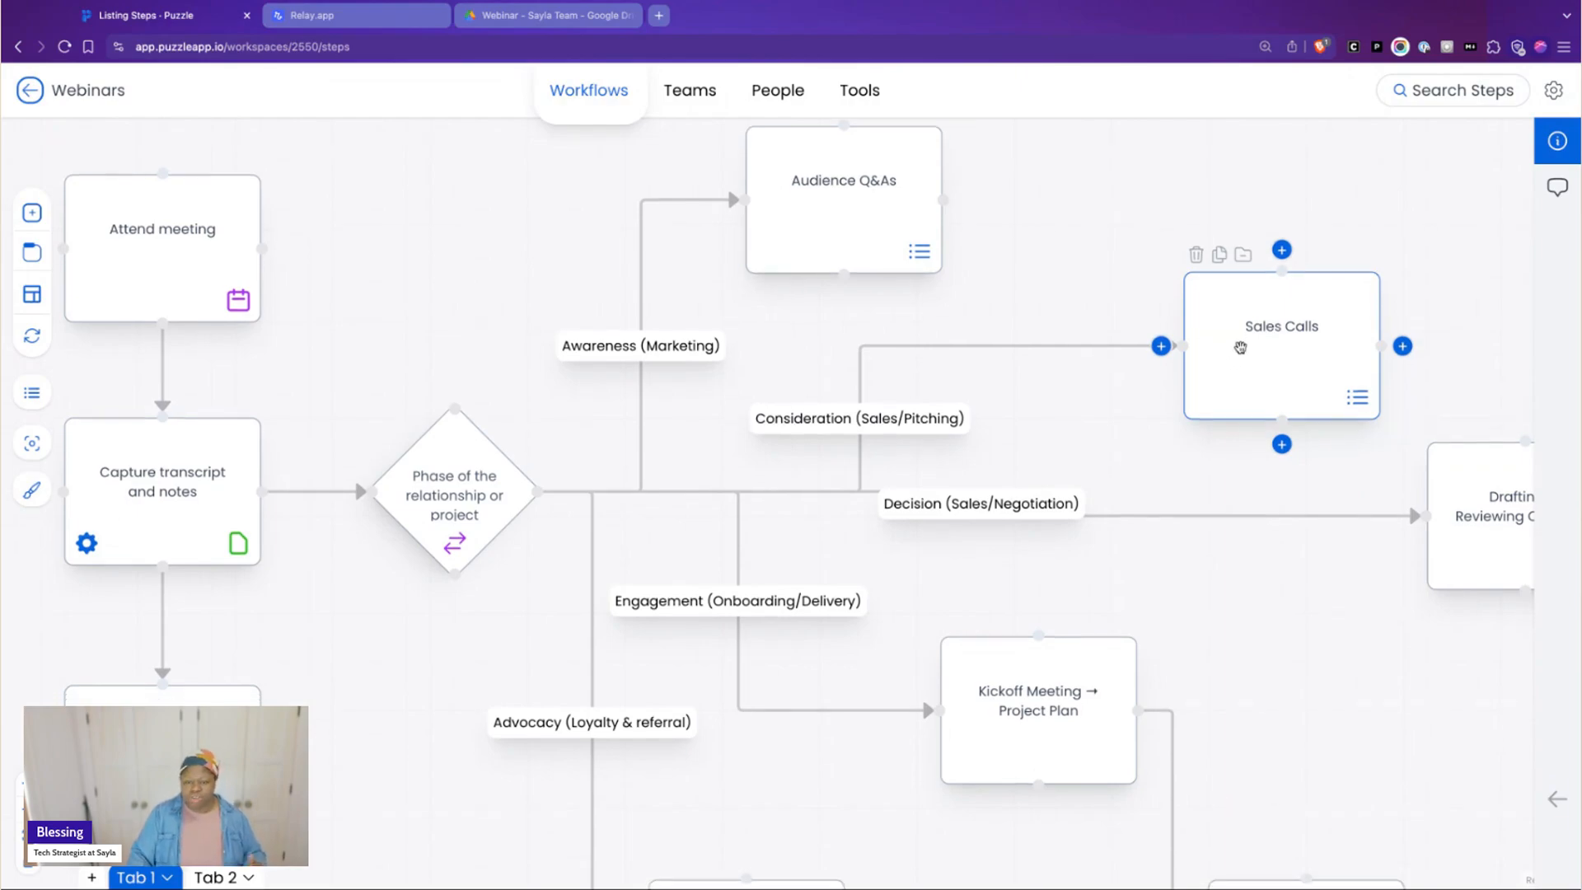
{"action": "left_click", "coordinate": [1253, 340]}
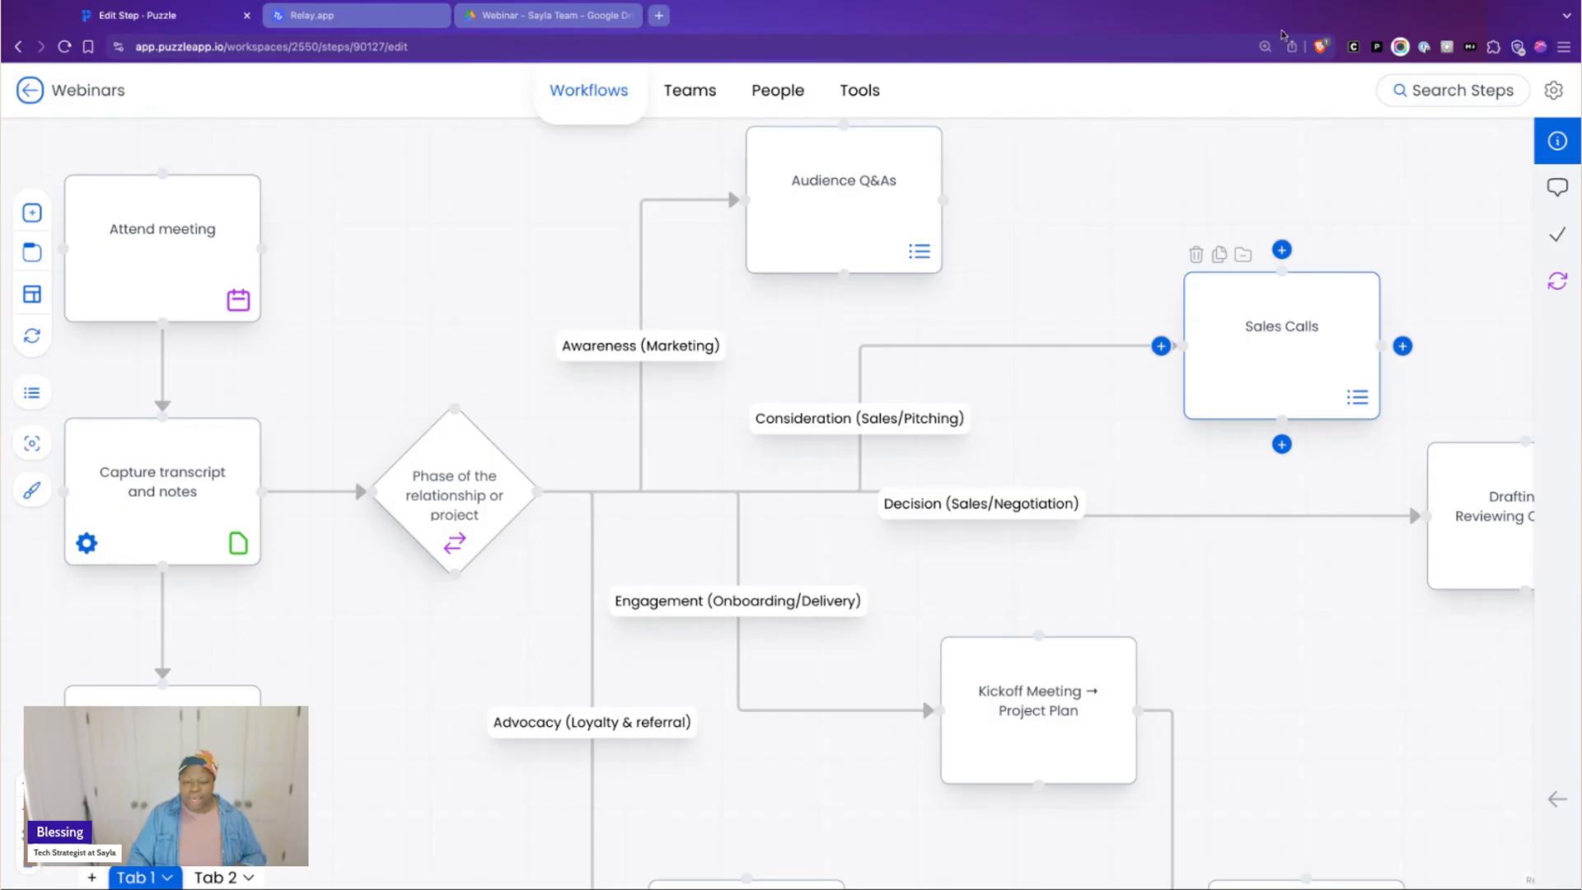
{"action": "scroll", "coordinate": [1233, 154], "scroll_direction": "up", "scroll_amount": 2}
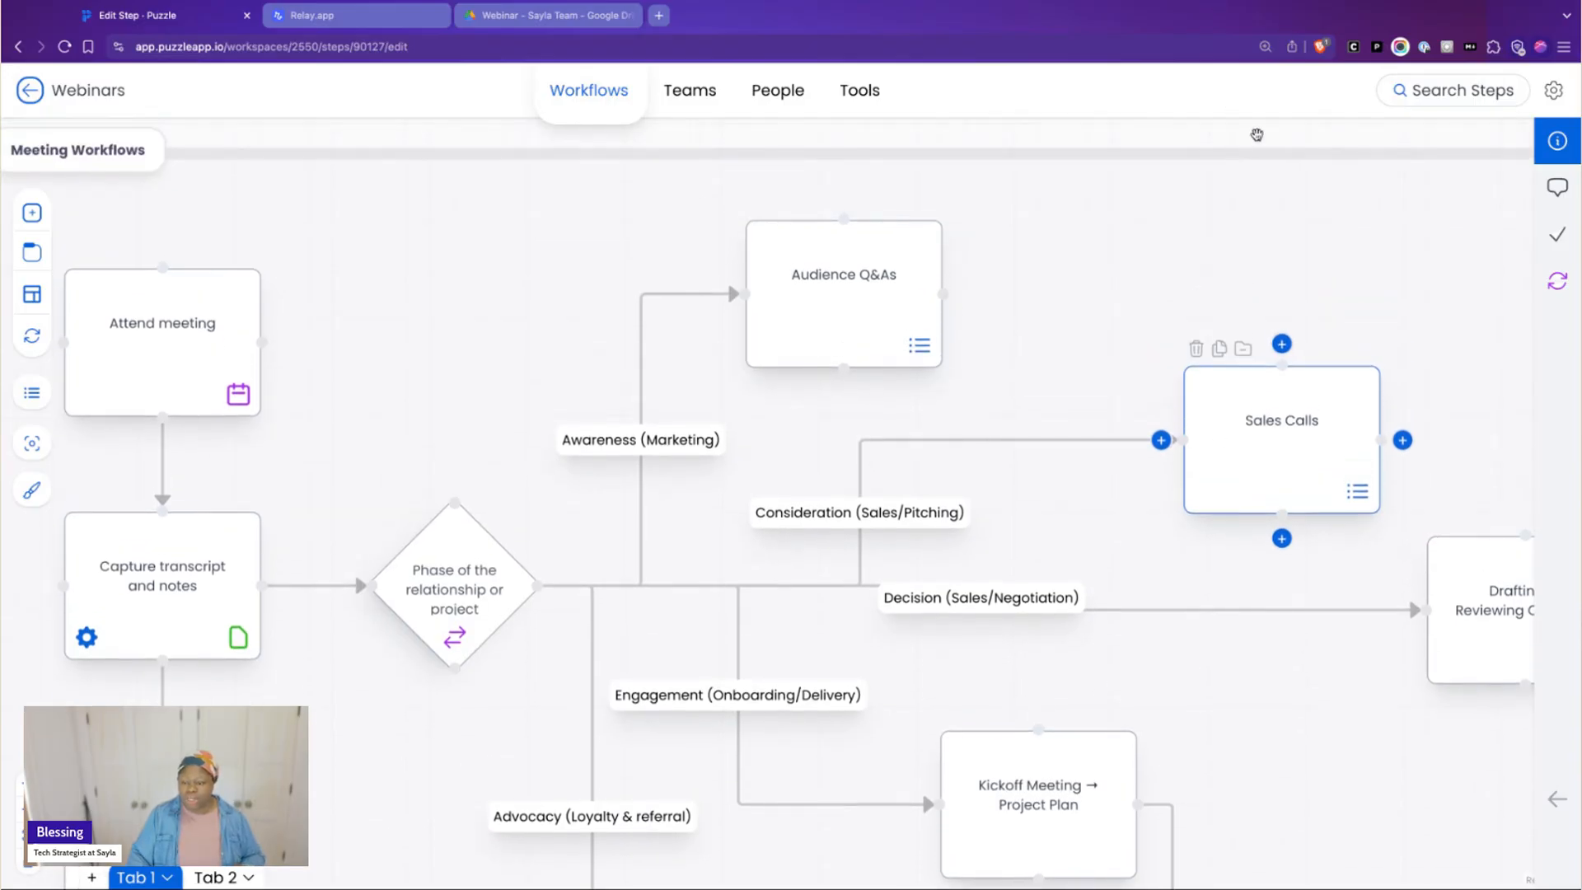
Examine the Decision branch to Drafting or Reviewing Contracts and the Engagement and Advocacy branches with their end steps
{"action": "scroll", "coordinate": [1253, 132], "scroll_direction": "right", "scroll_amount": 5}
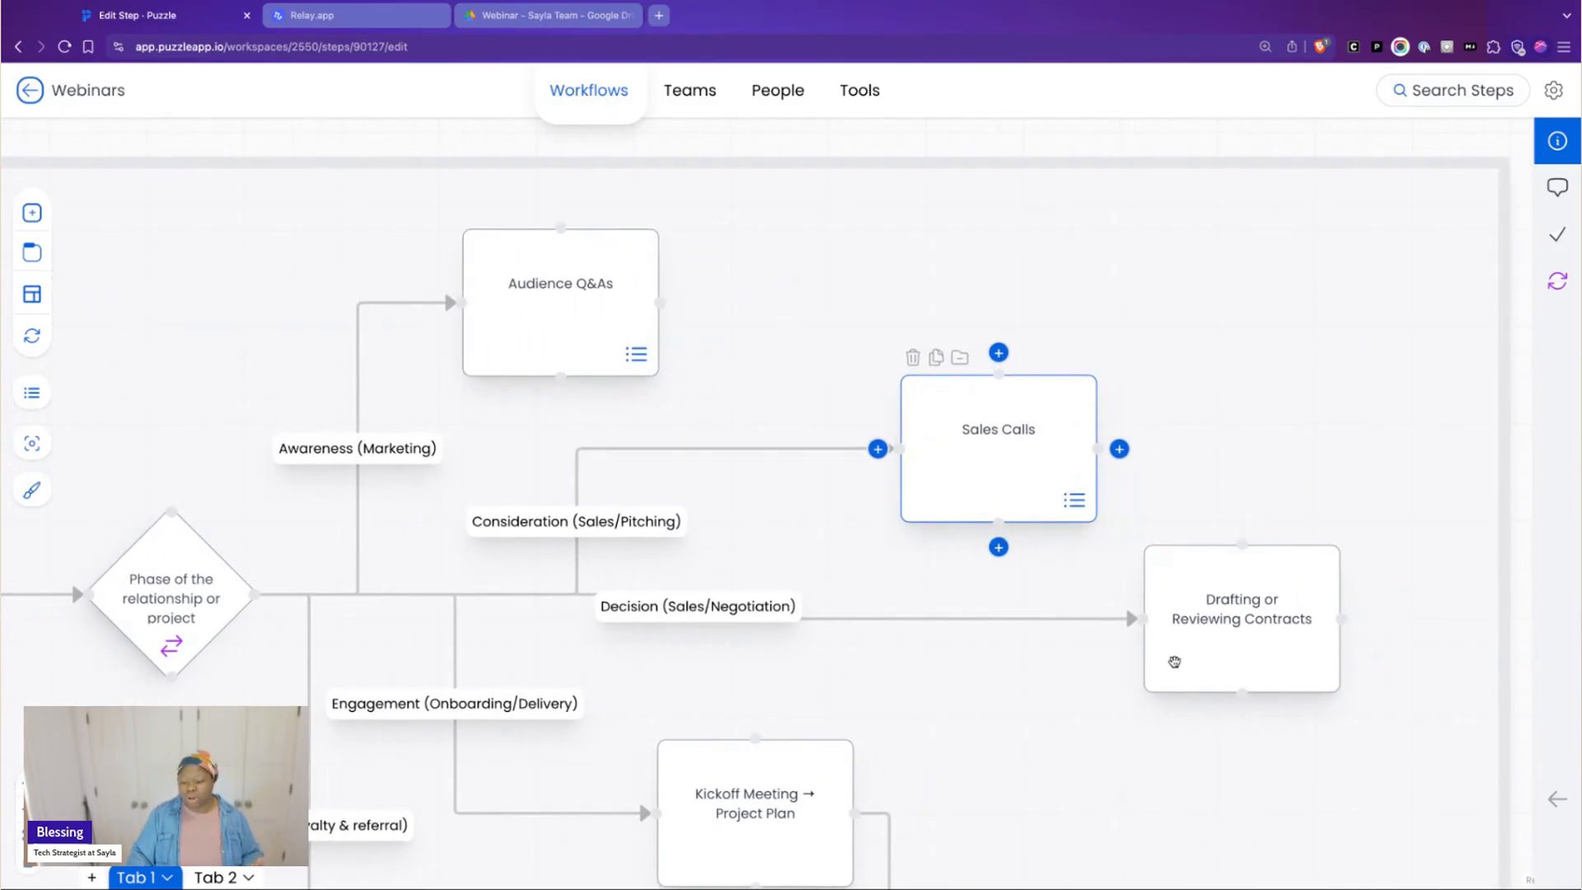
{"action": "scroll", "coordinate": [1142, 660], "scroll_direction": "down", "scroll_amount": 1}
{"action": "scroll", "coordinate": [1144, 646], "scroll_direction": "down", "scroll_amount": 1}
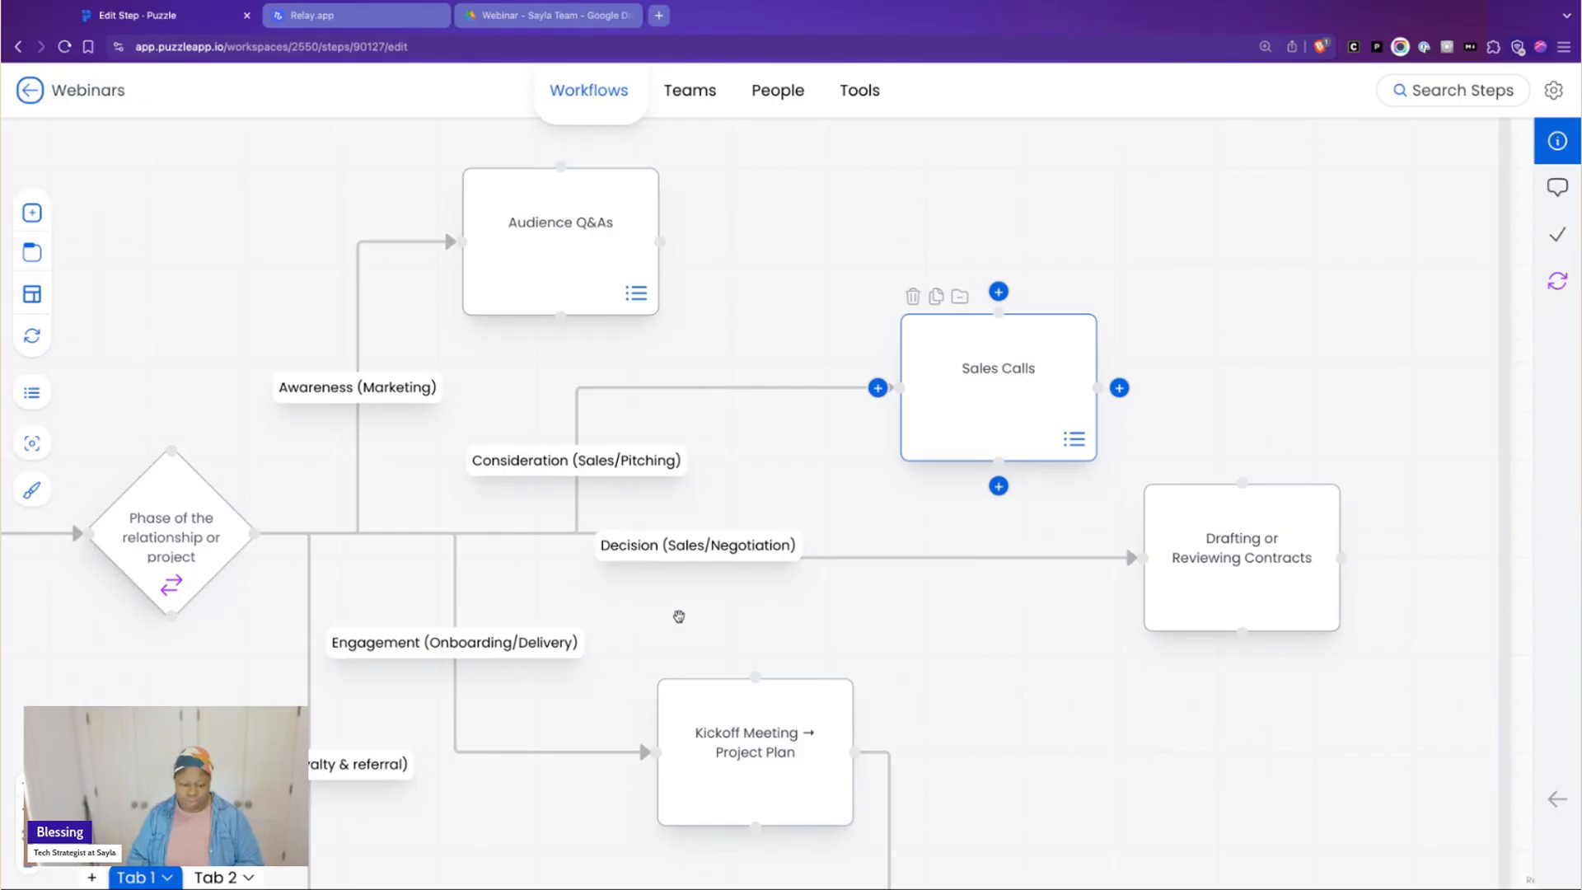
{"action": "scroll", "coordinate": [894, 638], "scroll_direction": "down", "scroll_amount": 3}
{"action": "scroll", "coordinate": [911, 637], "scroll_direction": "down", "scroll_amount": 4}
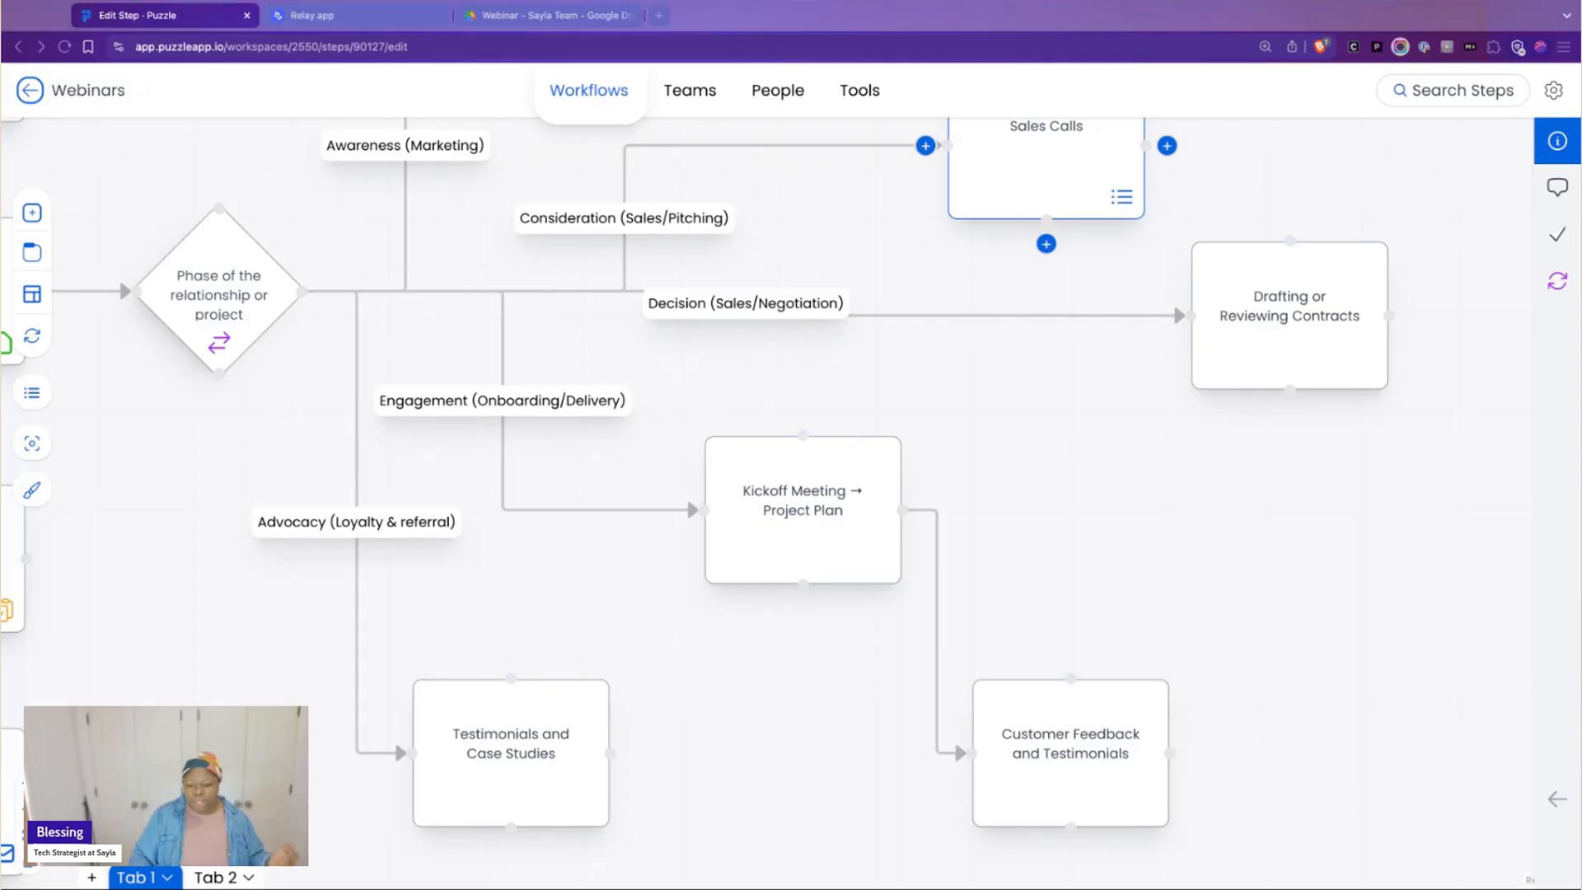
{"action": "left_click", "coordinate": [1211, 21]}
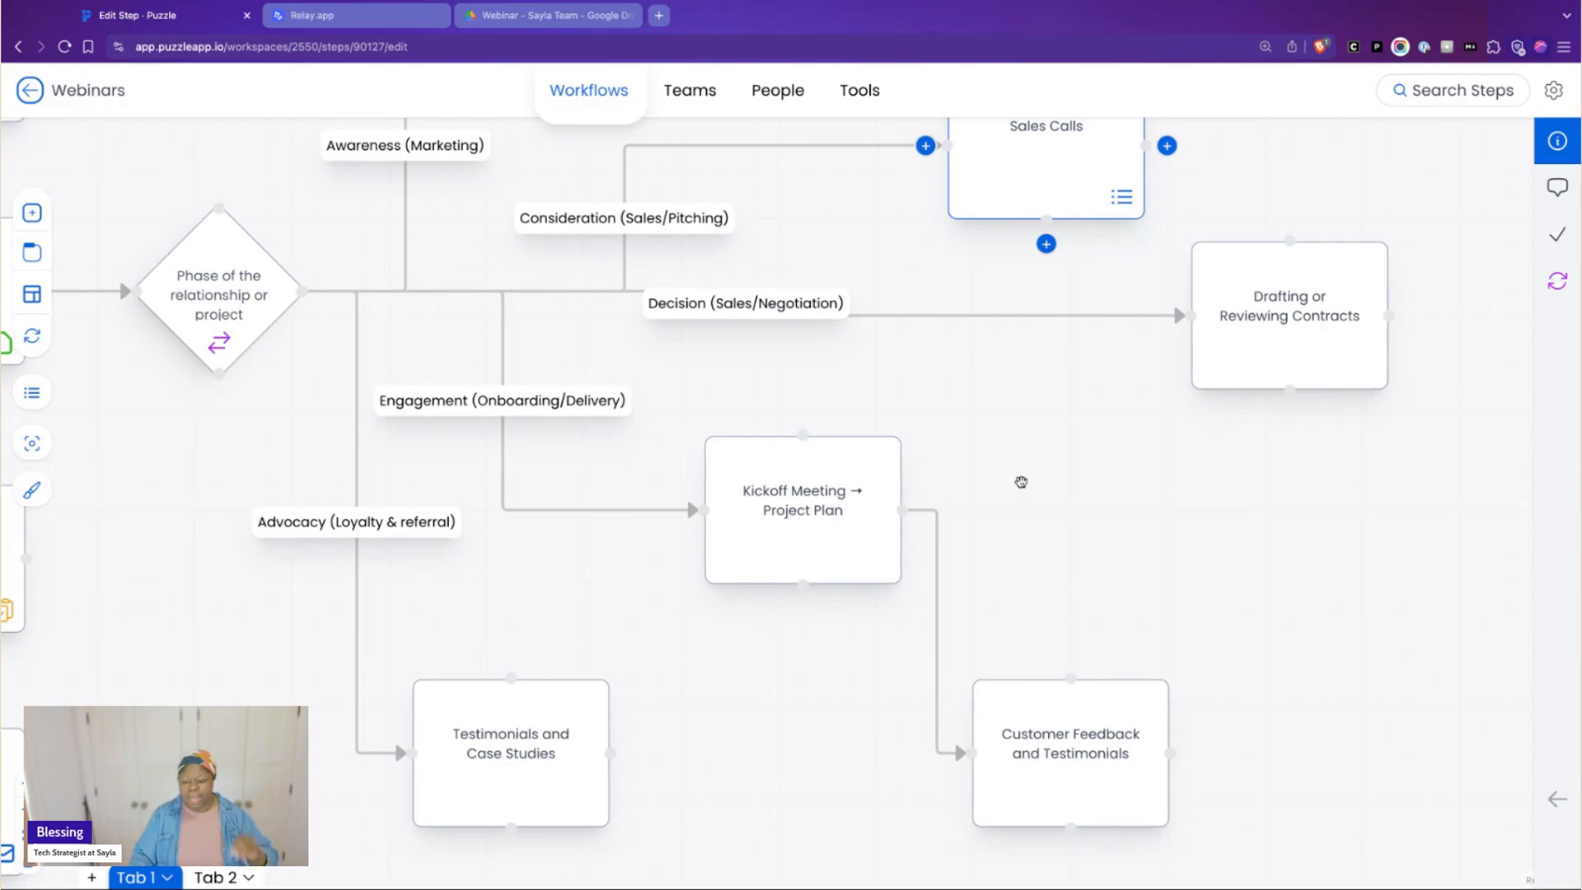
Open the Kickoff Meeting → Project Plan step and read its full notes on AI use, output and template extensions
{"action": "left_click", "coordinate": [813, 516]}
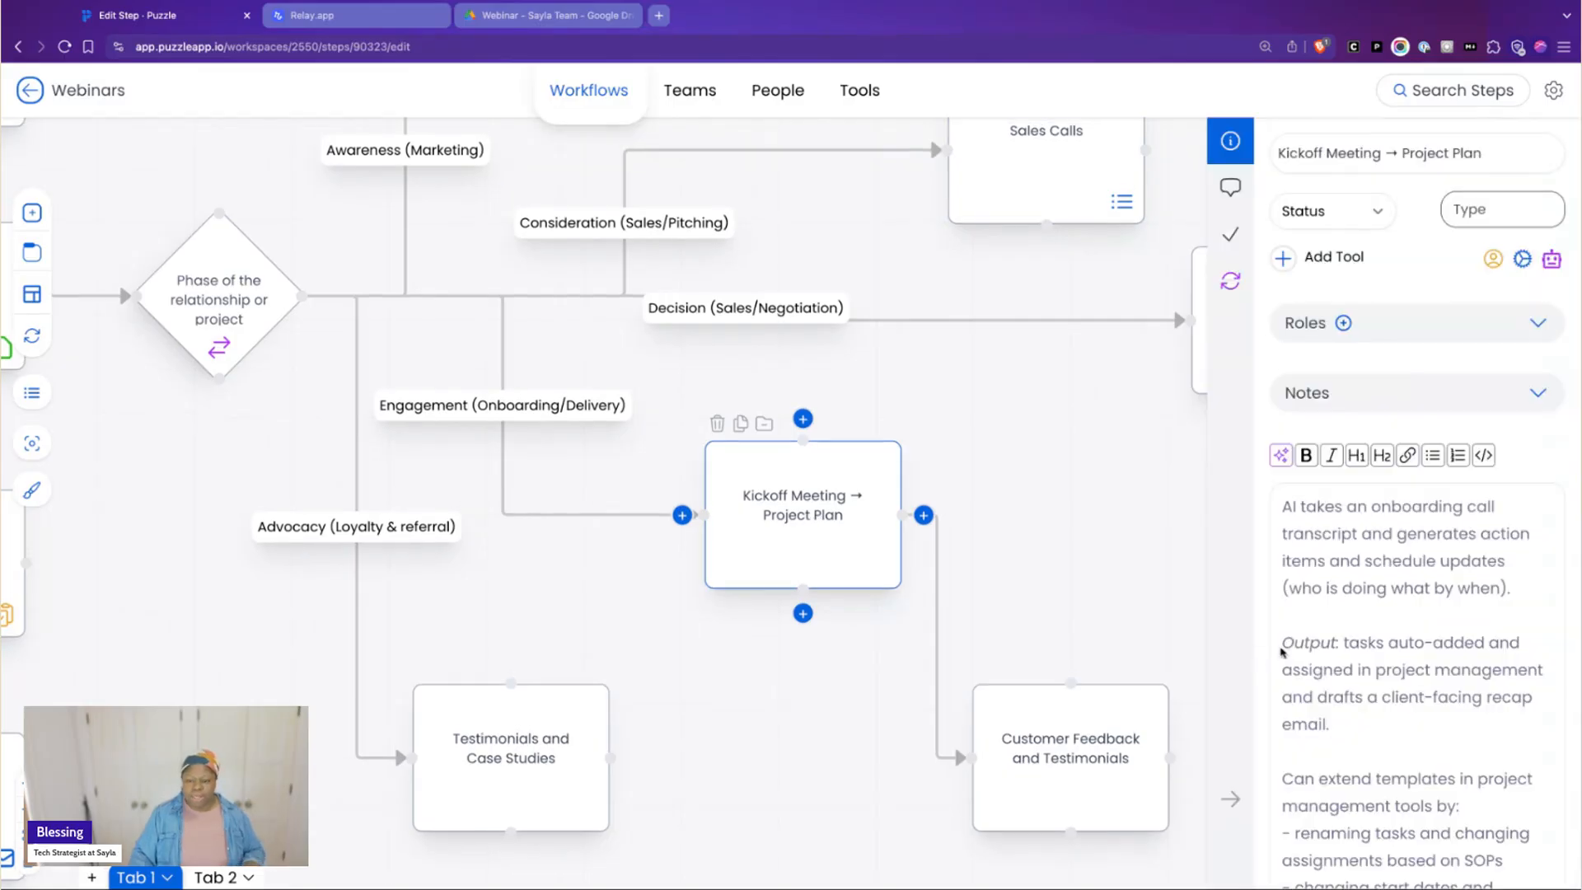
{"action": "left_click", "coordinate": [1423, 611]}
{"action": "scroll", "coordinate": [1426, 614], "scroll_direction": "down", "scroll_amount": 3}
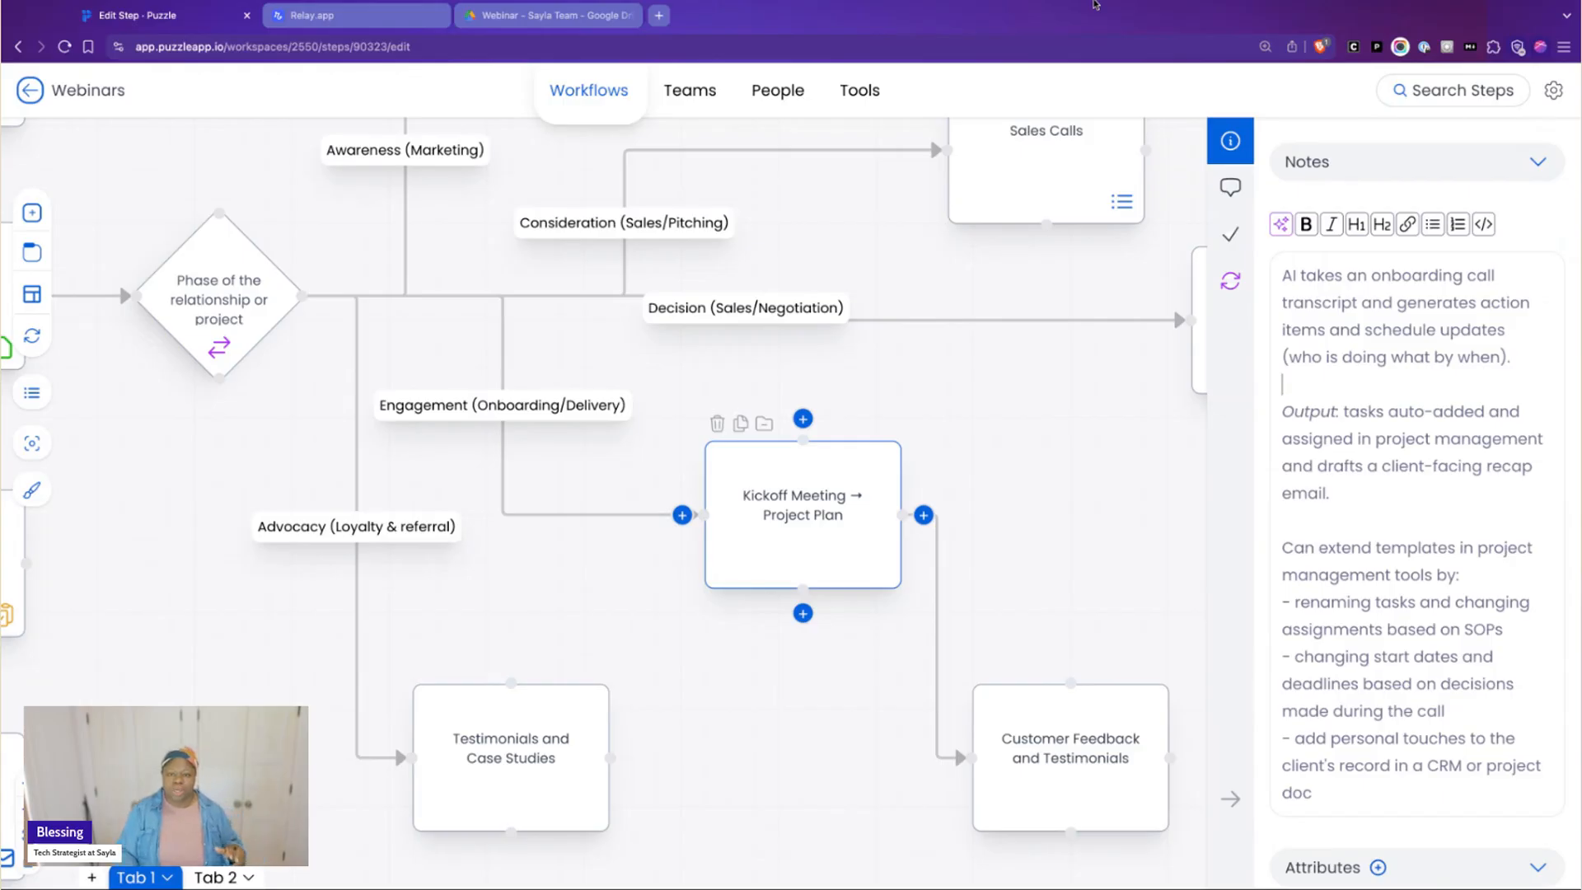
{"action": "left_click", "coordinate": [1096, 1]}
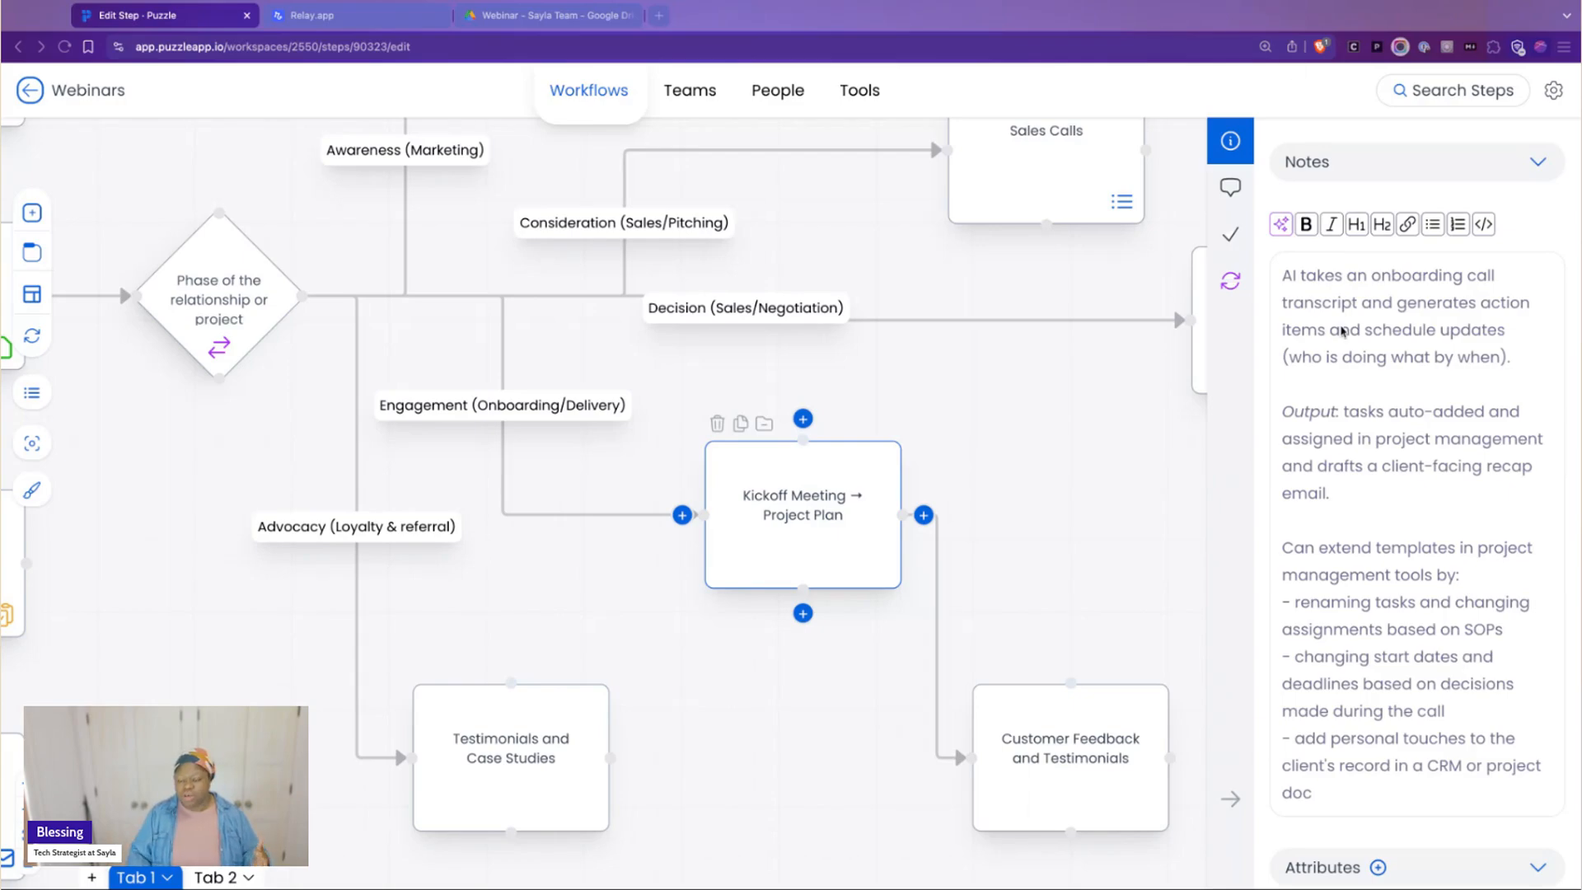
{"action": "left_click", "coordinate": [1340, 327]}
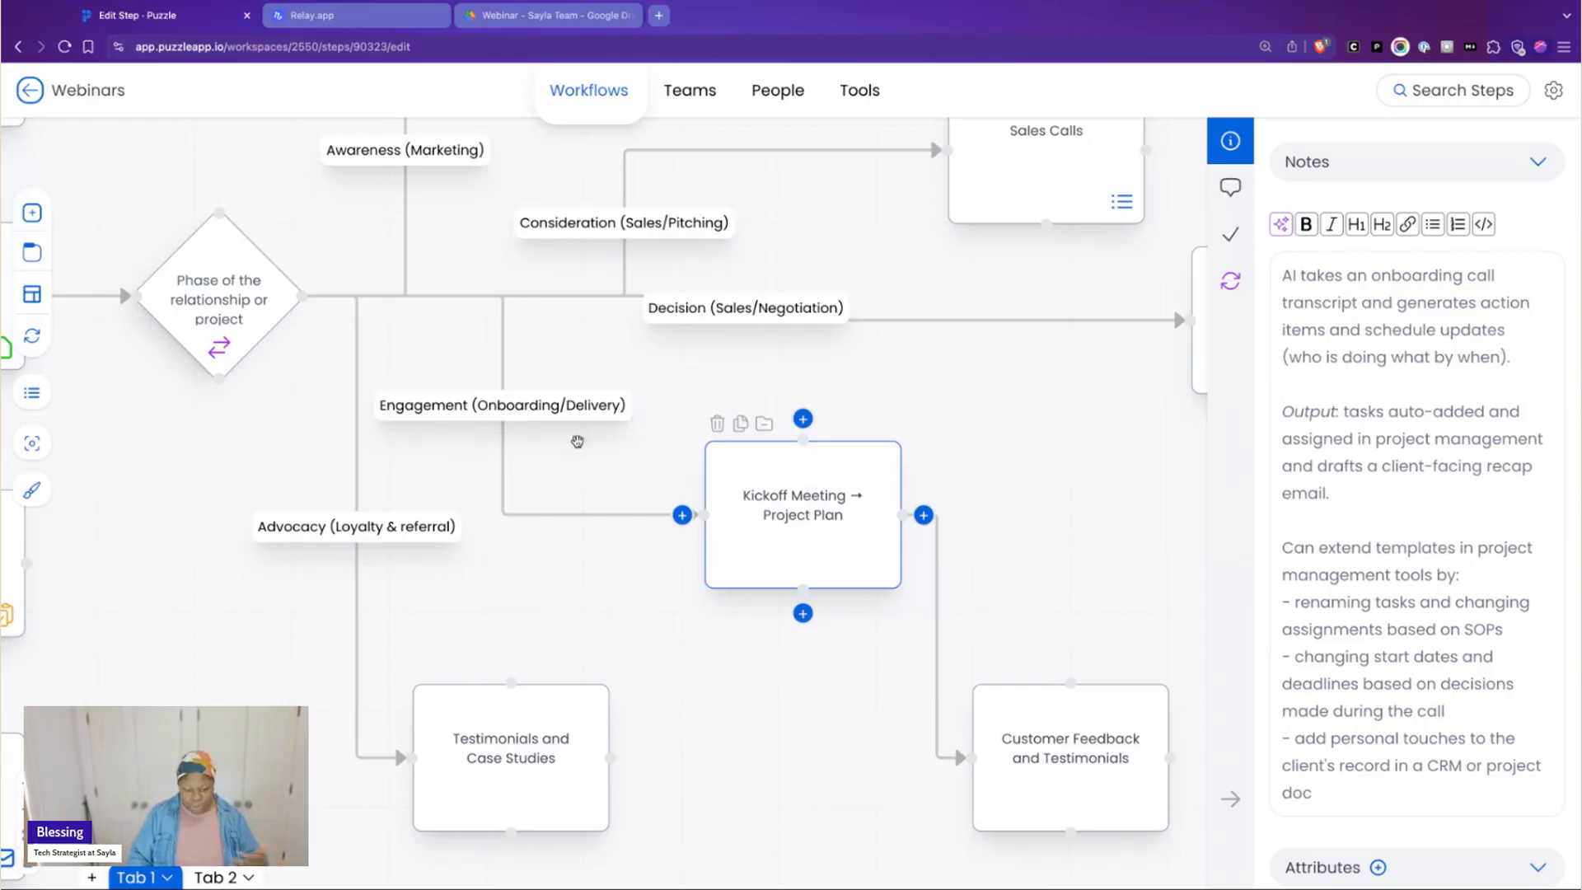
Open the Customer Feedback and Testimonials step and highlight its notes on the testimonial bank and the sentiment output while reading them
{"action": "left_click", "coordinate": [1090, 740]}
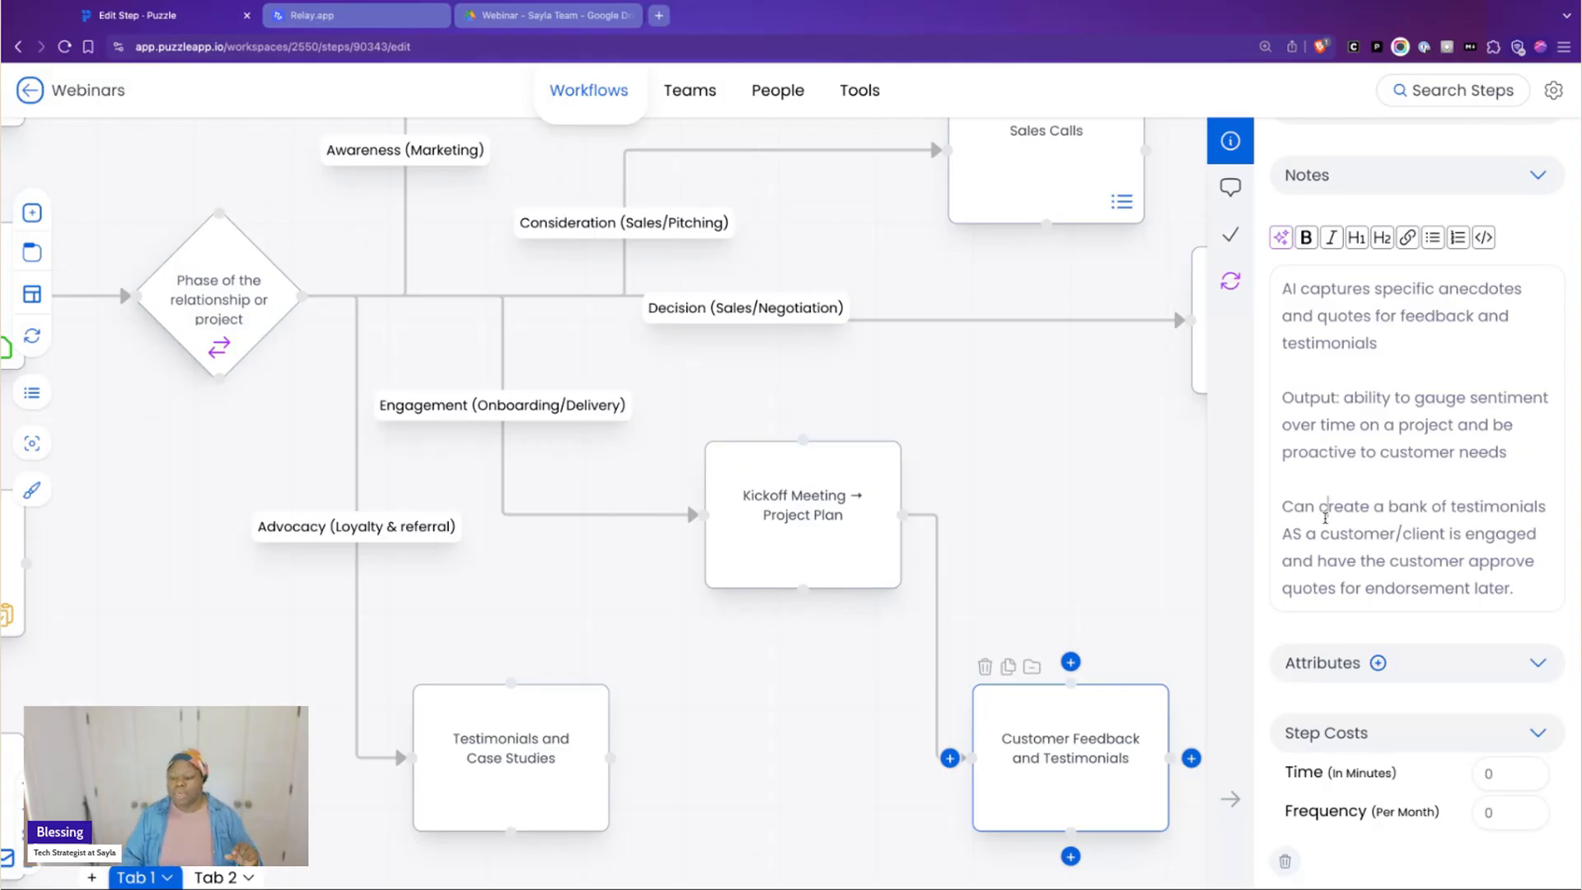
{"action": "left_click_drag", "start_coordinate": [1284, 511], "coordinate": [1529, 568]}
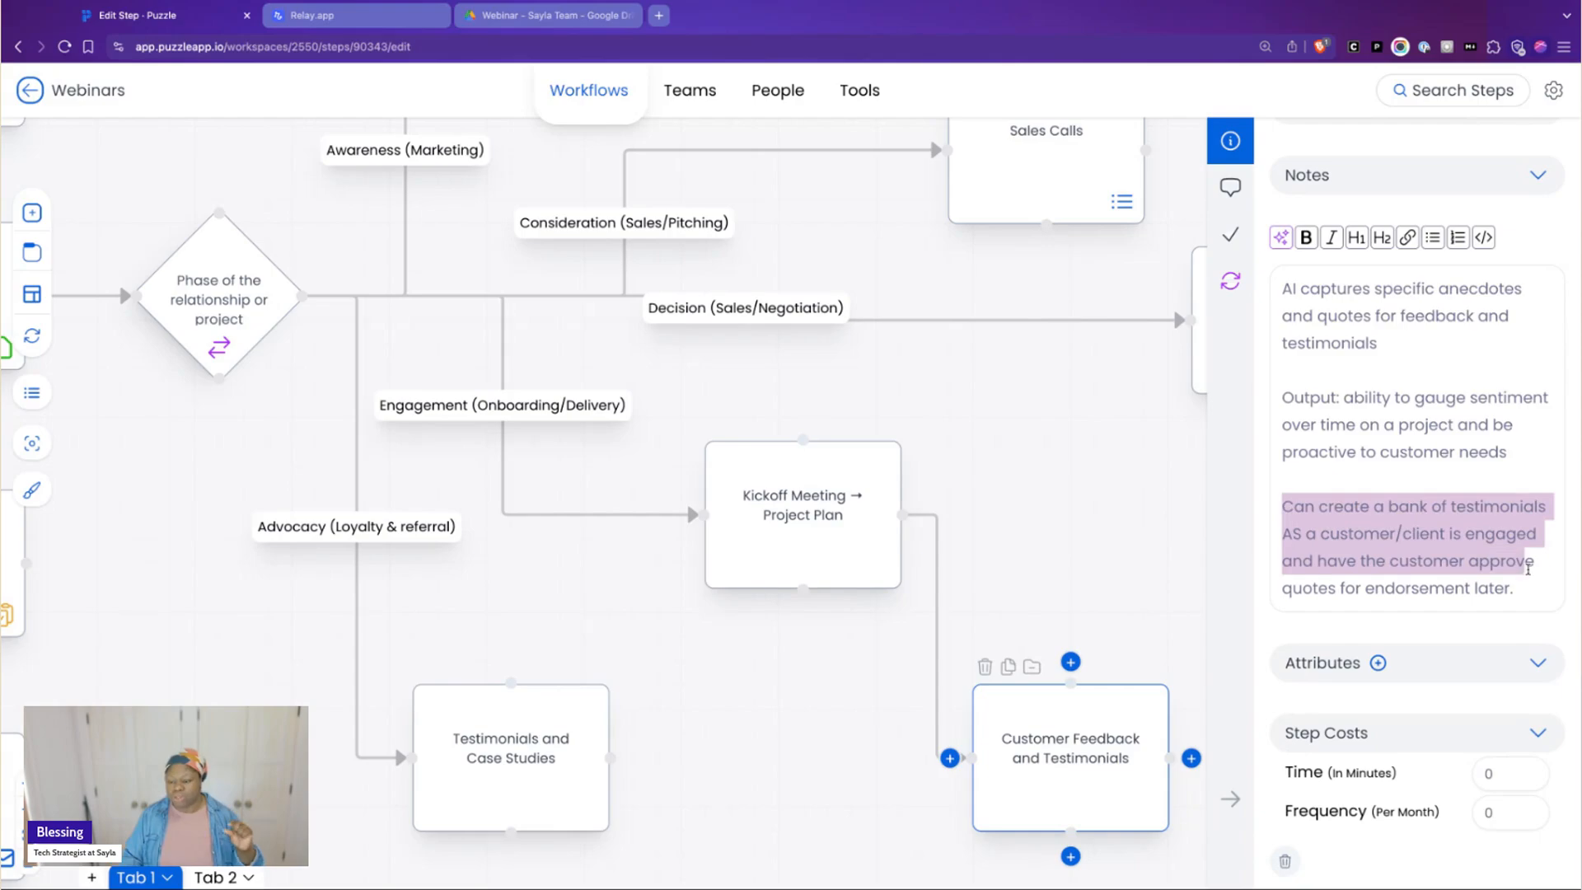
{"action": "triple_click", "coordinate": [1517, 455]}
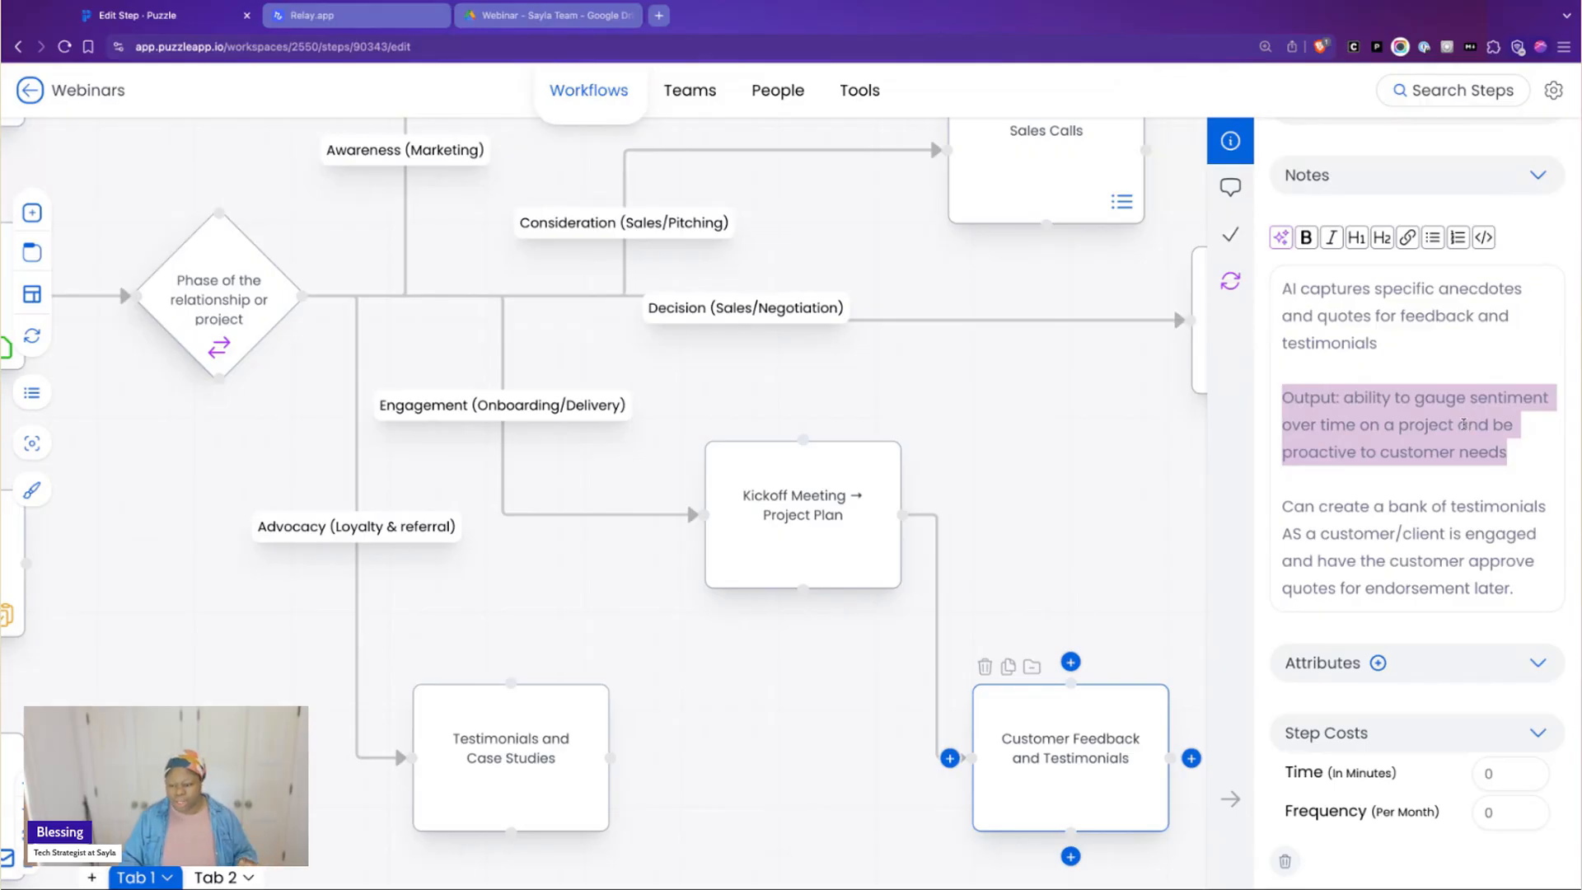
{"action": "left_click", "coordinate": [1447, 519]}
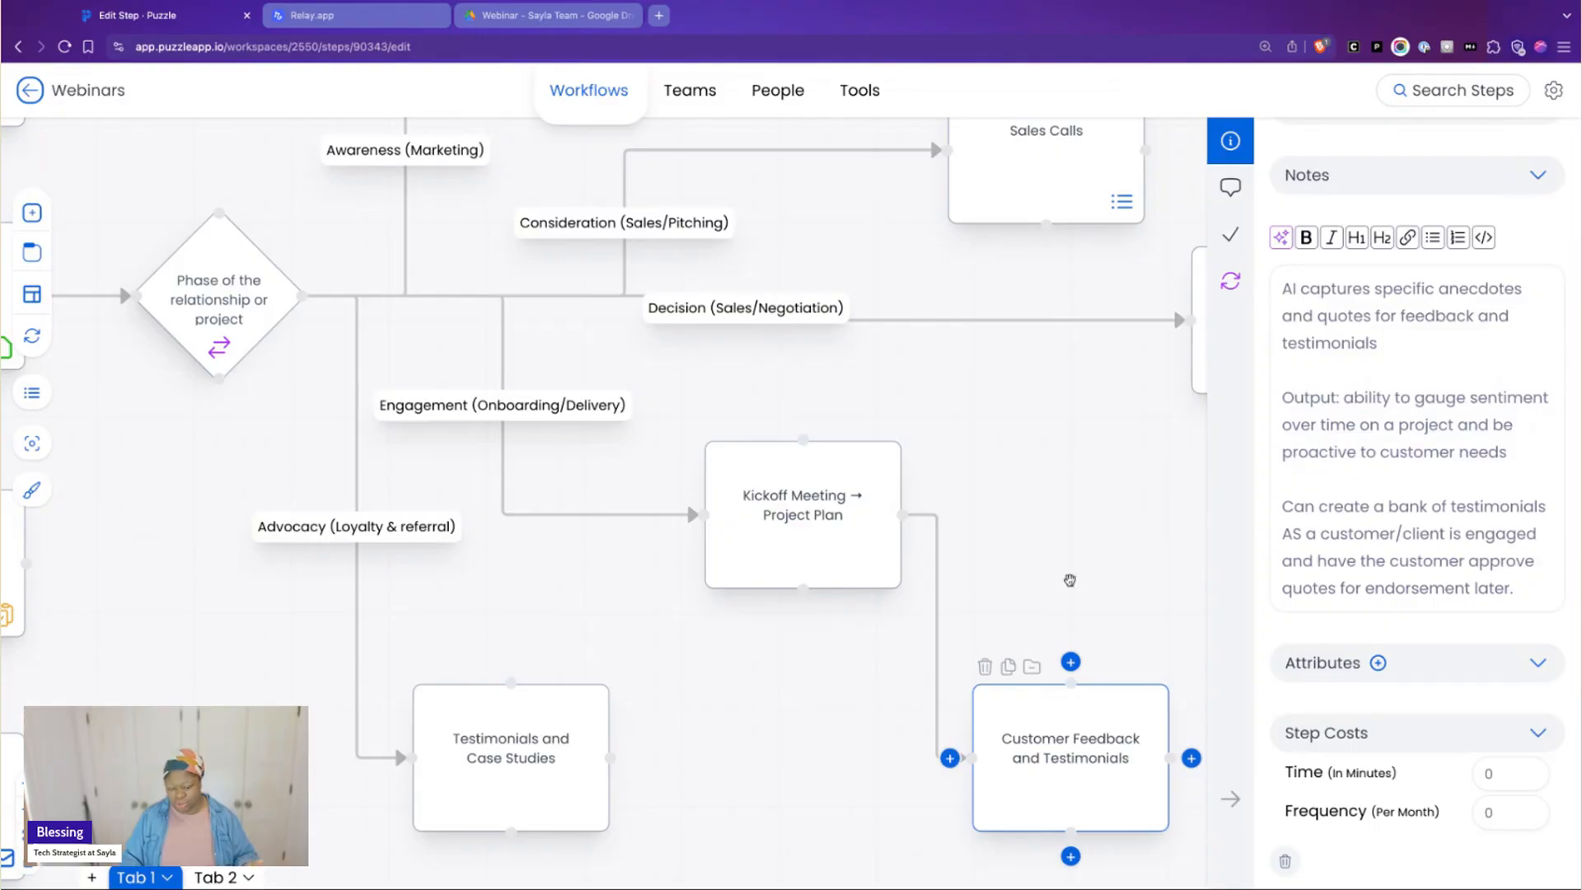
Open the Testimonials and Case Studies step, read its notes and highlight the Bonus line about already having a bank of quotes
{"action": "scroll", "coordinate": [703, 615], "scroll_direction": "down", "scroll_amount": 1}
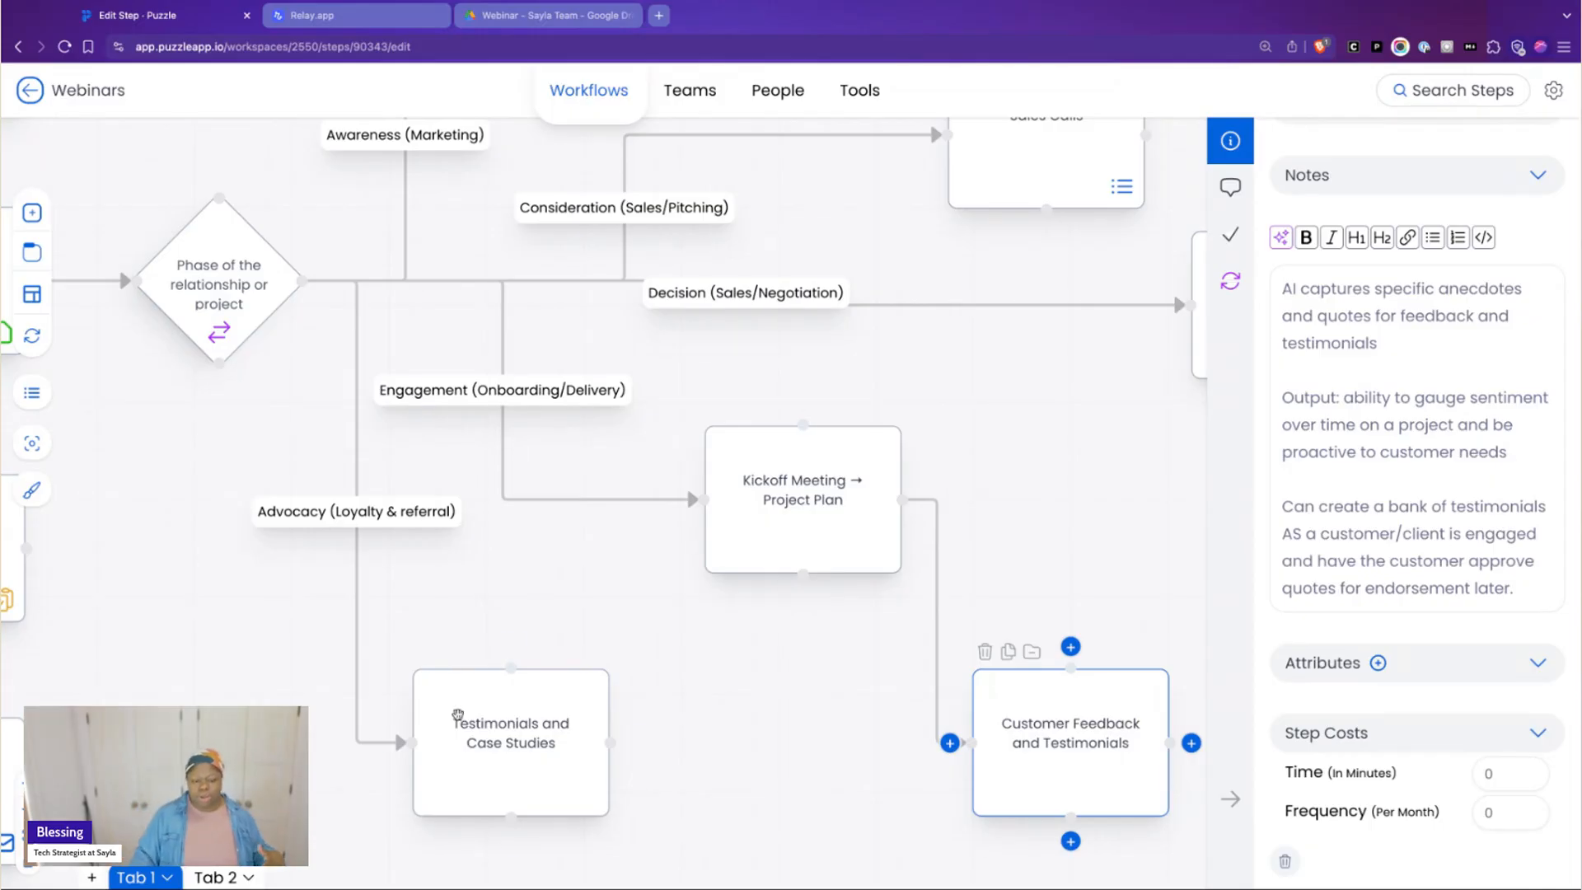
{"action": "left_click", "coordinate": [458, 713]}
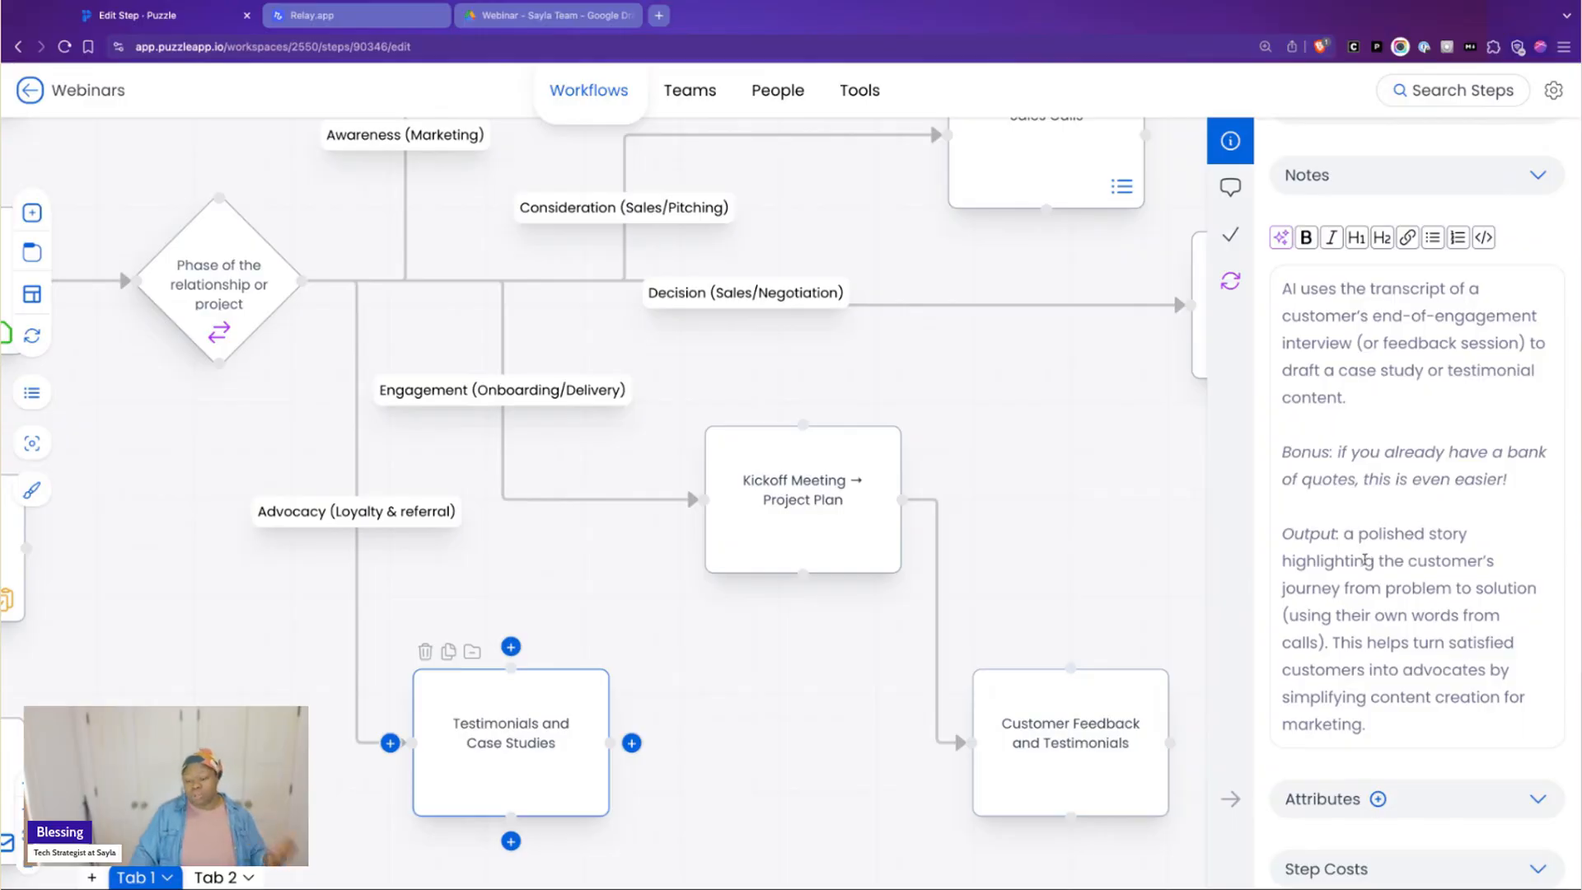
{"action": "scroll", "coordinate": [1366, 559], "scroll_direction": "down", "scroll_amount": 1}
{"action": "scroll", "coordinate": [1364, 558], "scroll_direction": "down", "scroll_amount": 1}
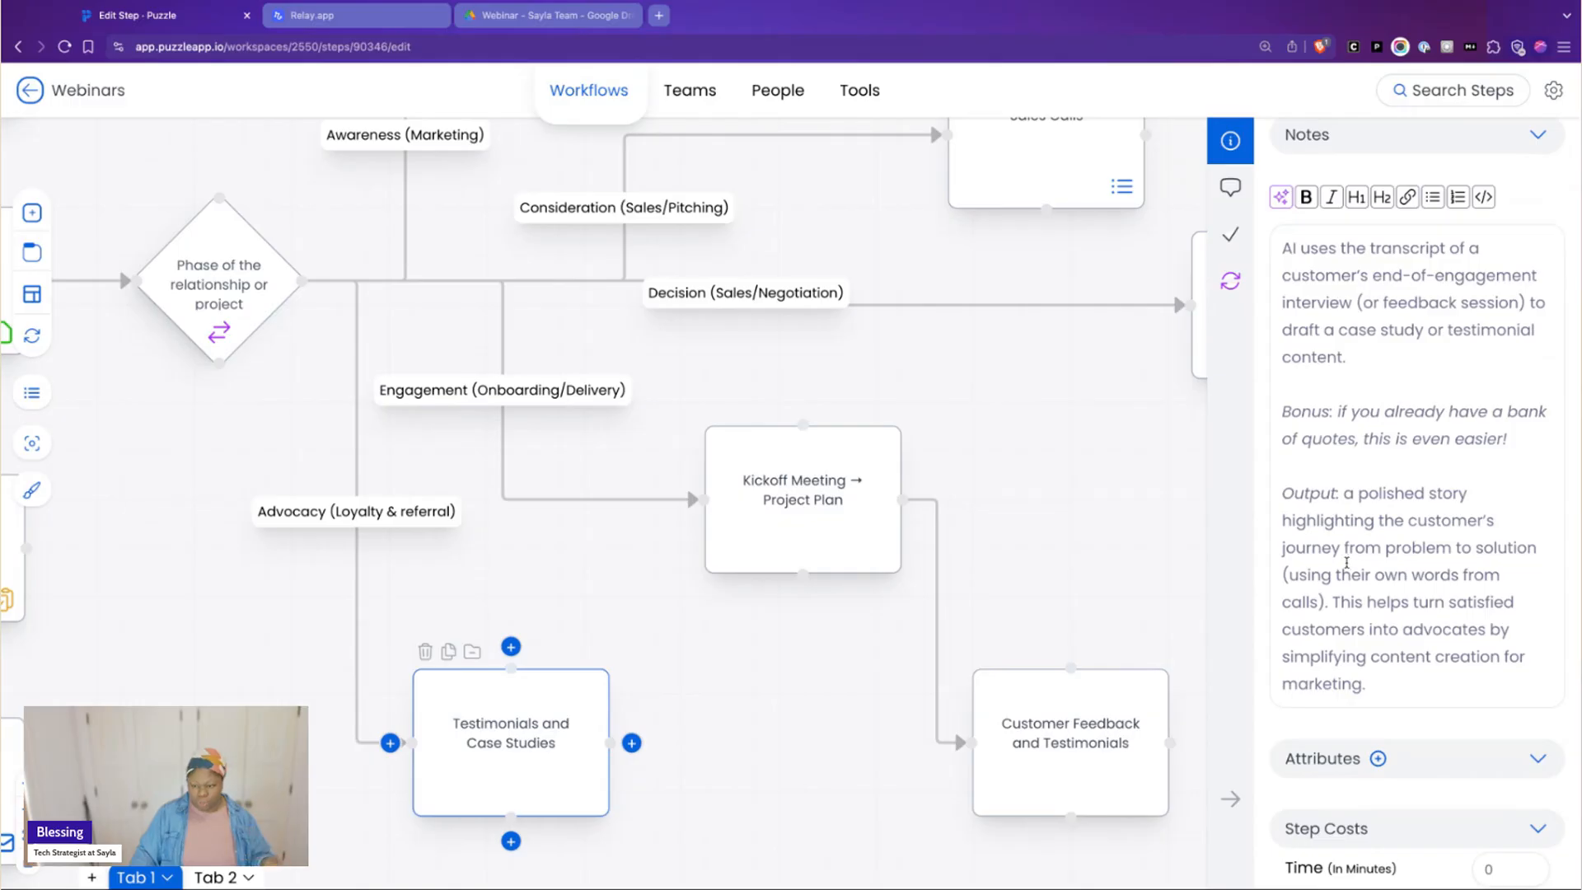
{"action": "left_click", "coordinate": [1336, 331]}
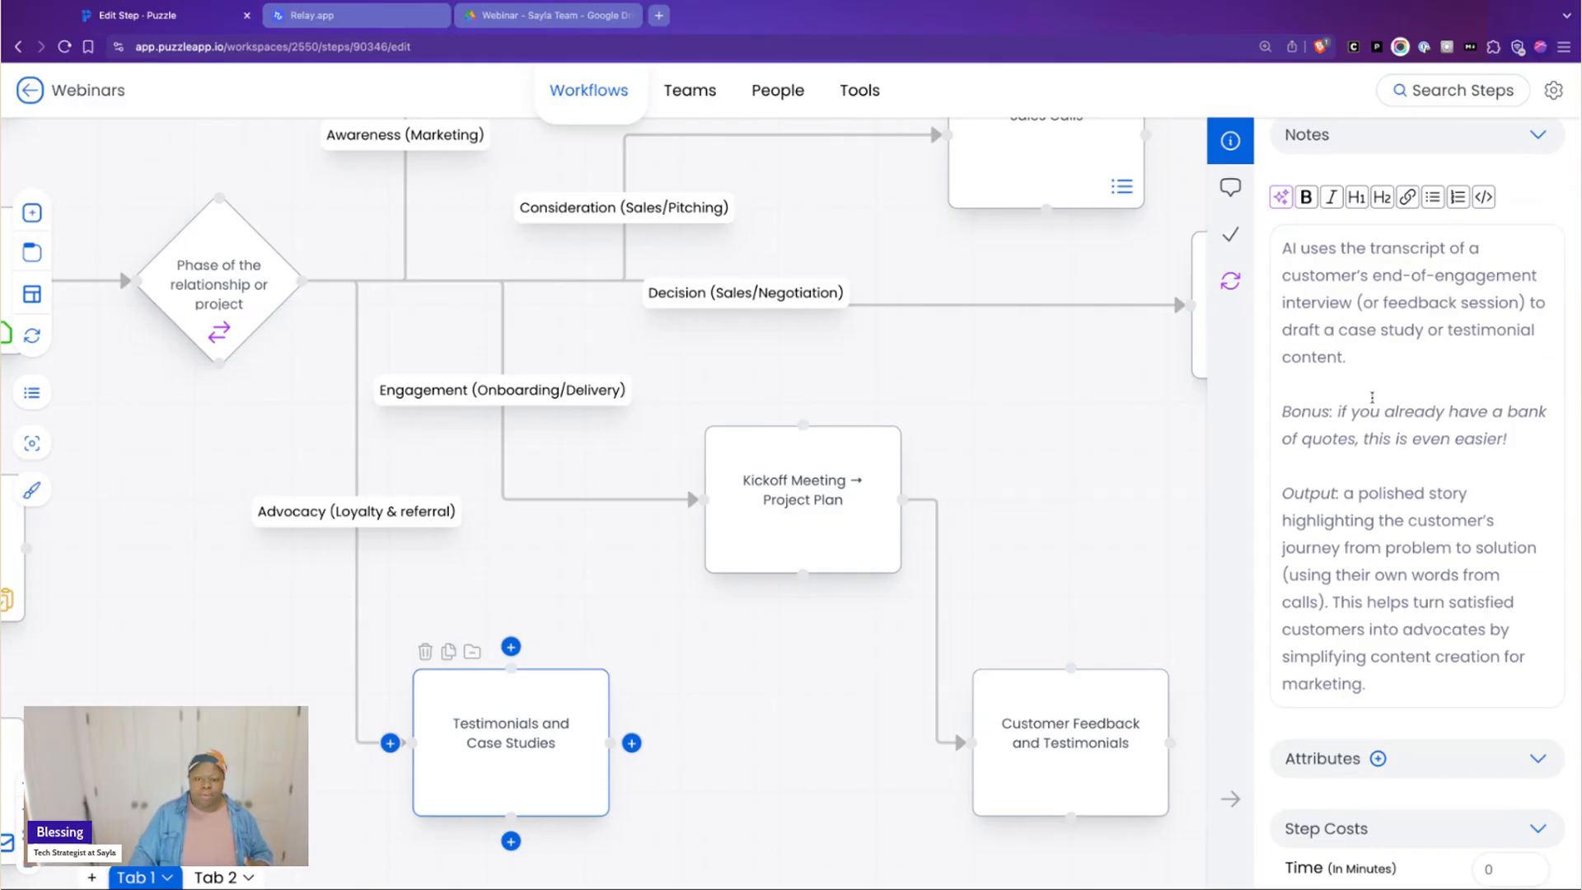
{"action": "left_click", "coordinate": [876, 3]}
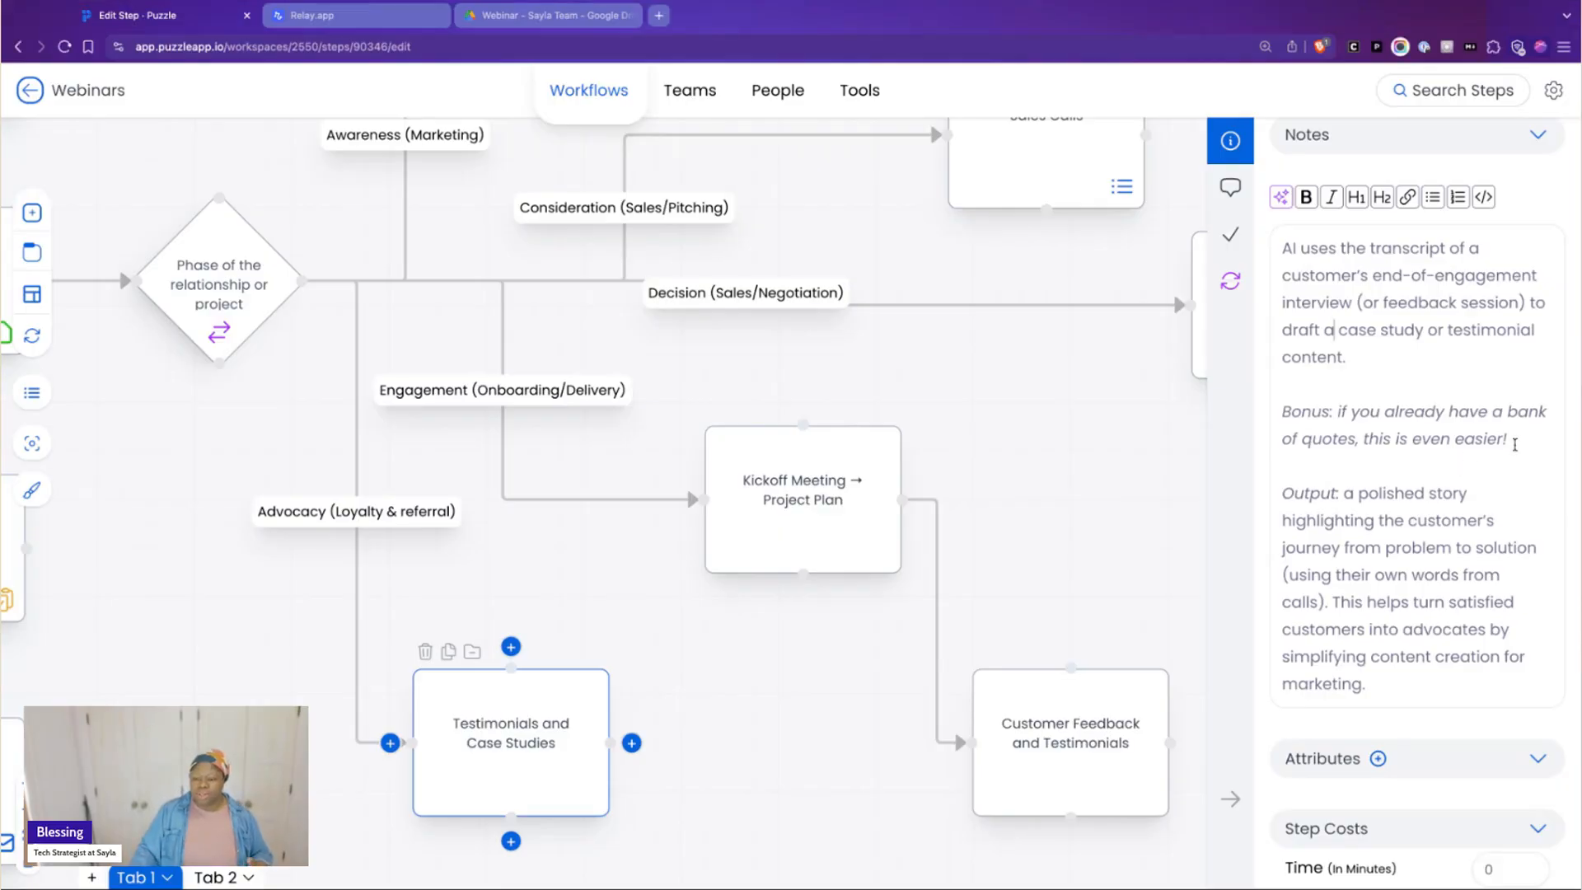
{"action": "left_click_drag", "start_coordinate": [1515, 445], "coordinate": [1216, 407]}
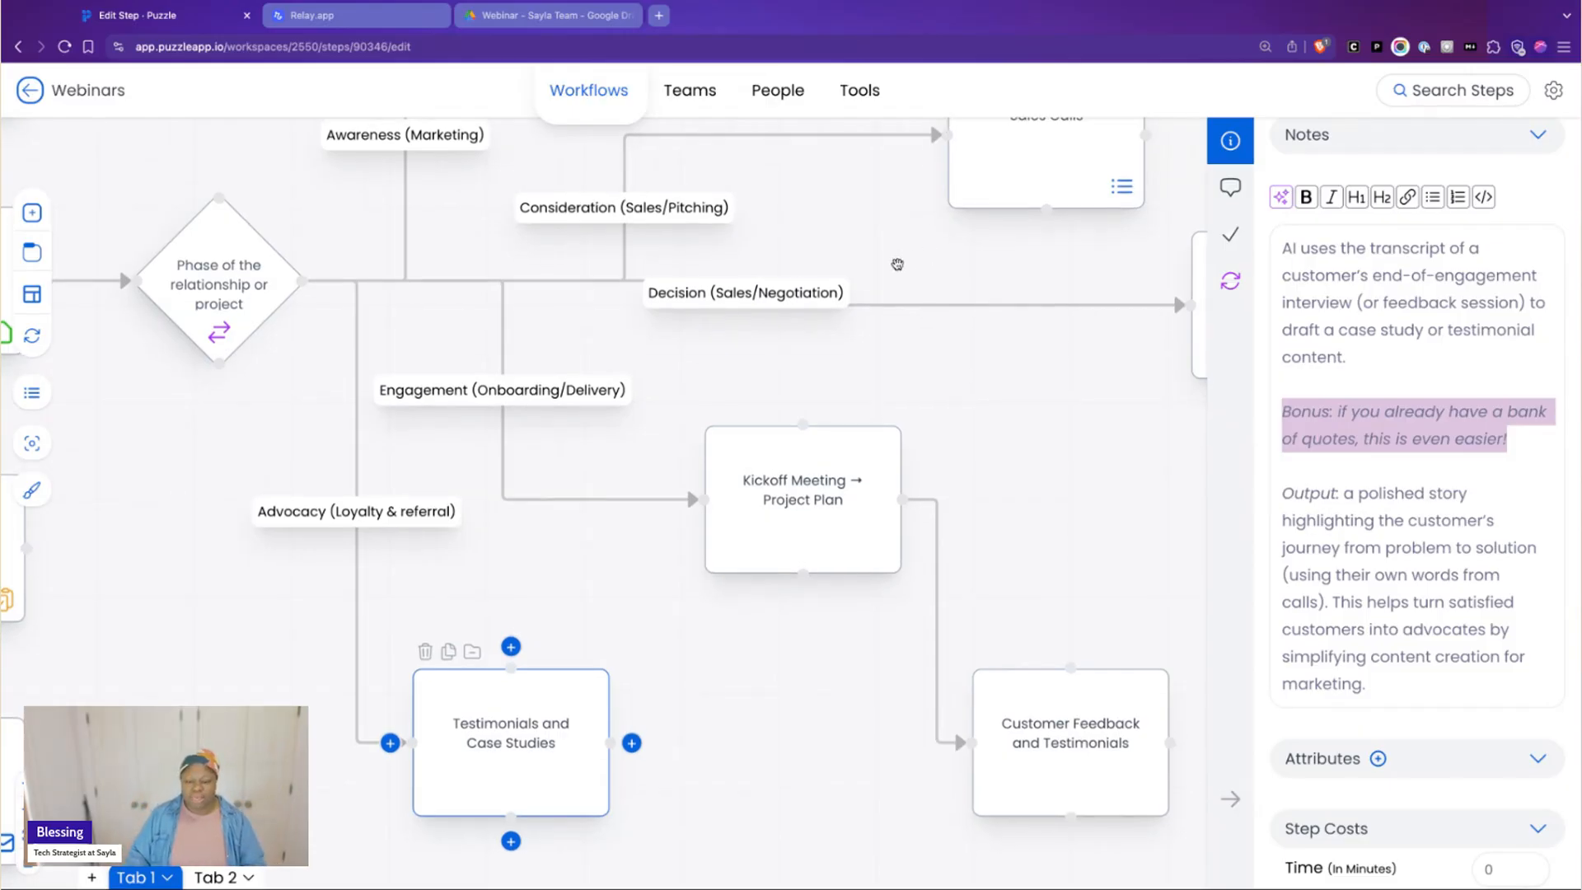
Review all the relationship phase branches together at a smaller size, from Audience Q&As to Customer Feedback and Testimonials
{"action": "scroll", "coordinate": [896, 264], "scroll_direction": "down", "scroll_amount": 1}
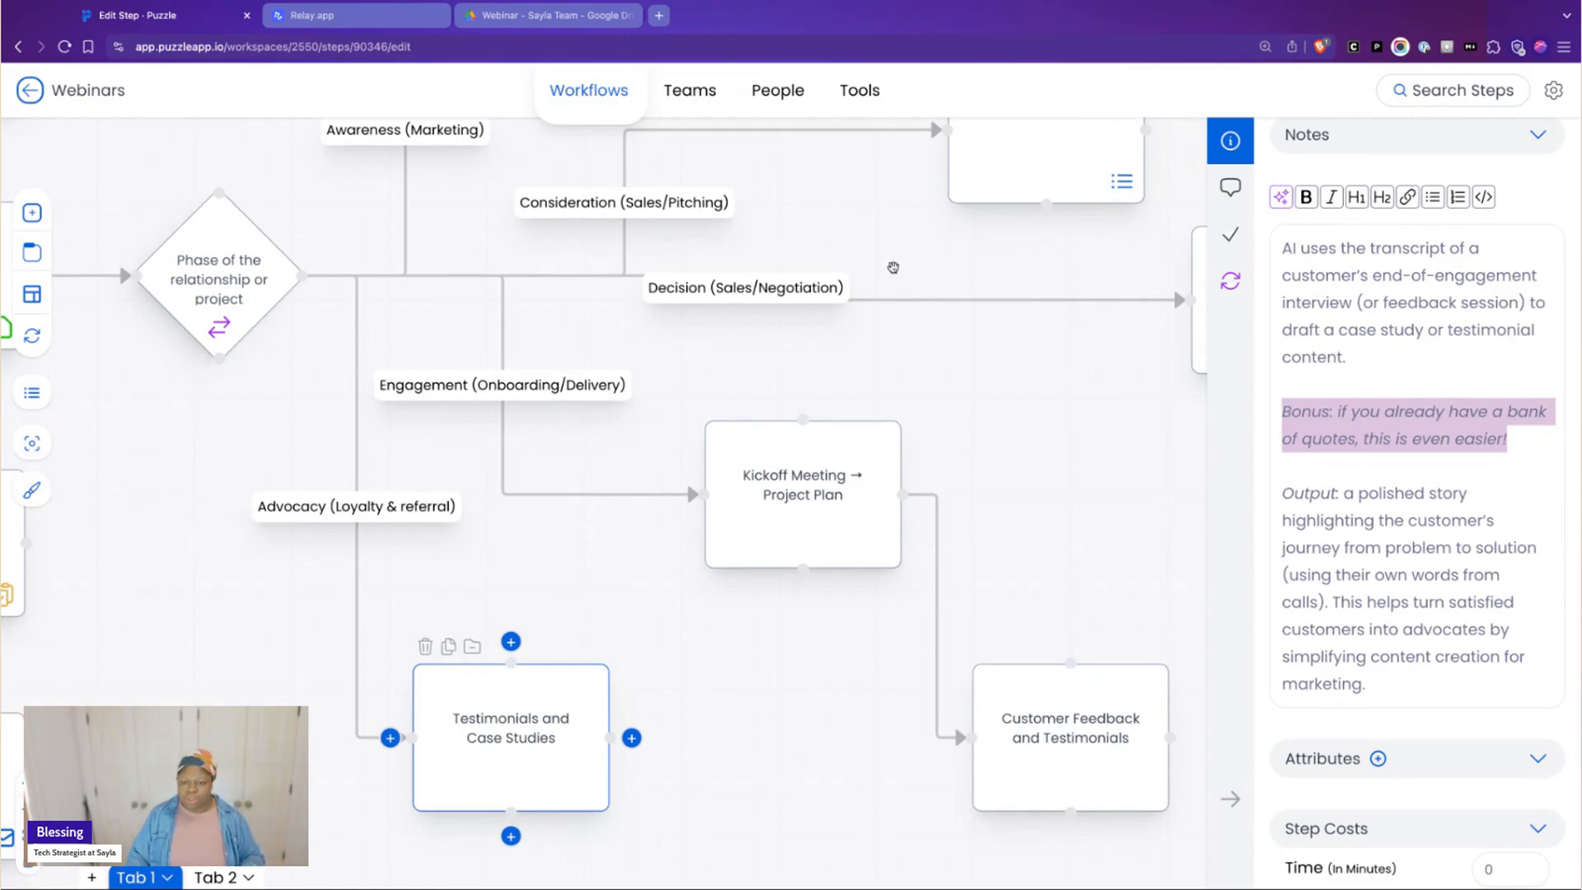
{"action": "scroll", "coordinate": [428, 281], "scroll_direction": "down", "scroll_amount": 5}
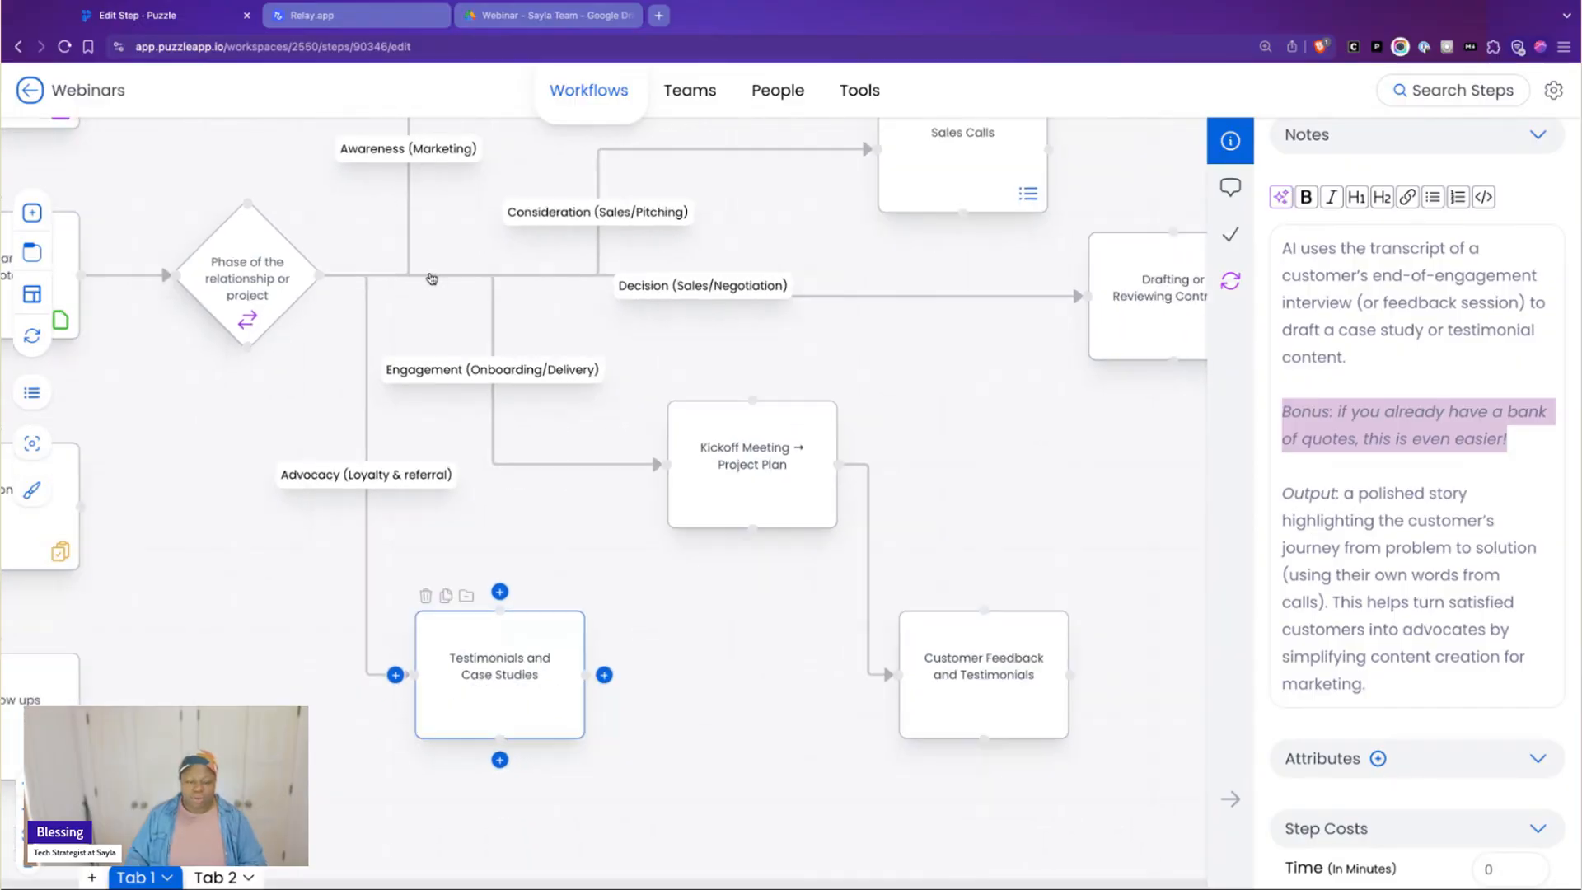
{"action": "scroll", "coordinate": [435, 278], "scroll_direction": "down", "scroll_amount": 3}
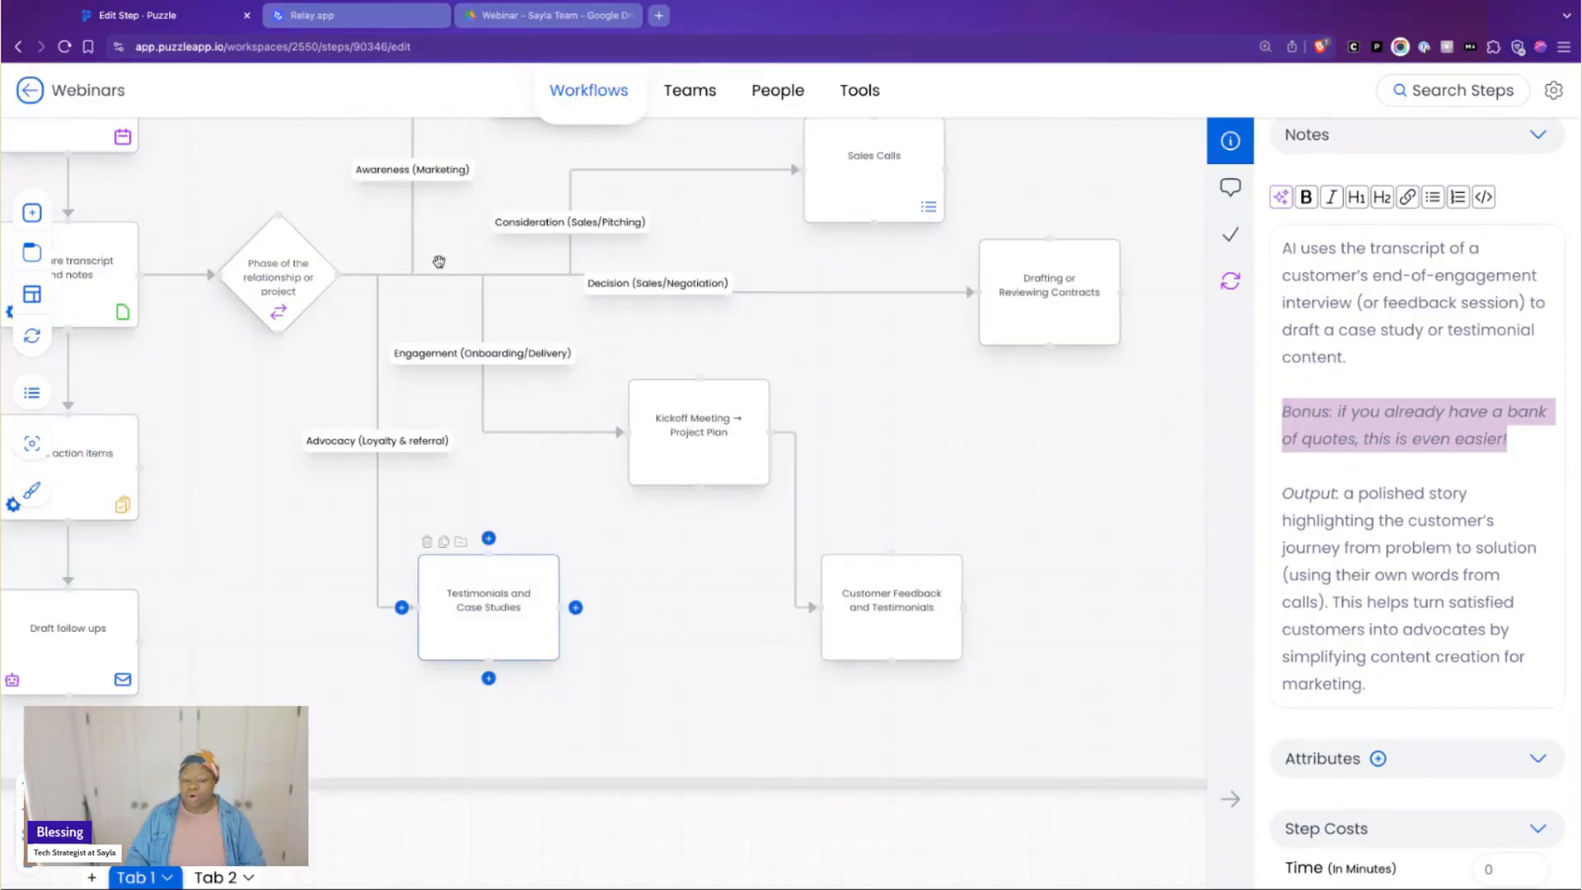
{"action": "scroll", "coordinate": [437, 239], "scroll_direction": "up", "scroll_amount": 3}
{"action": "scroll", "coordinate": [437, 231], "scroll_direction": "up", "scroll_amount": 5}
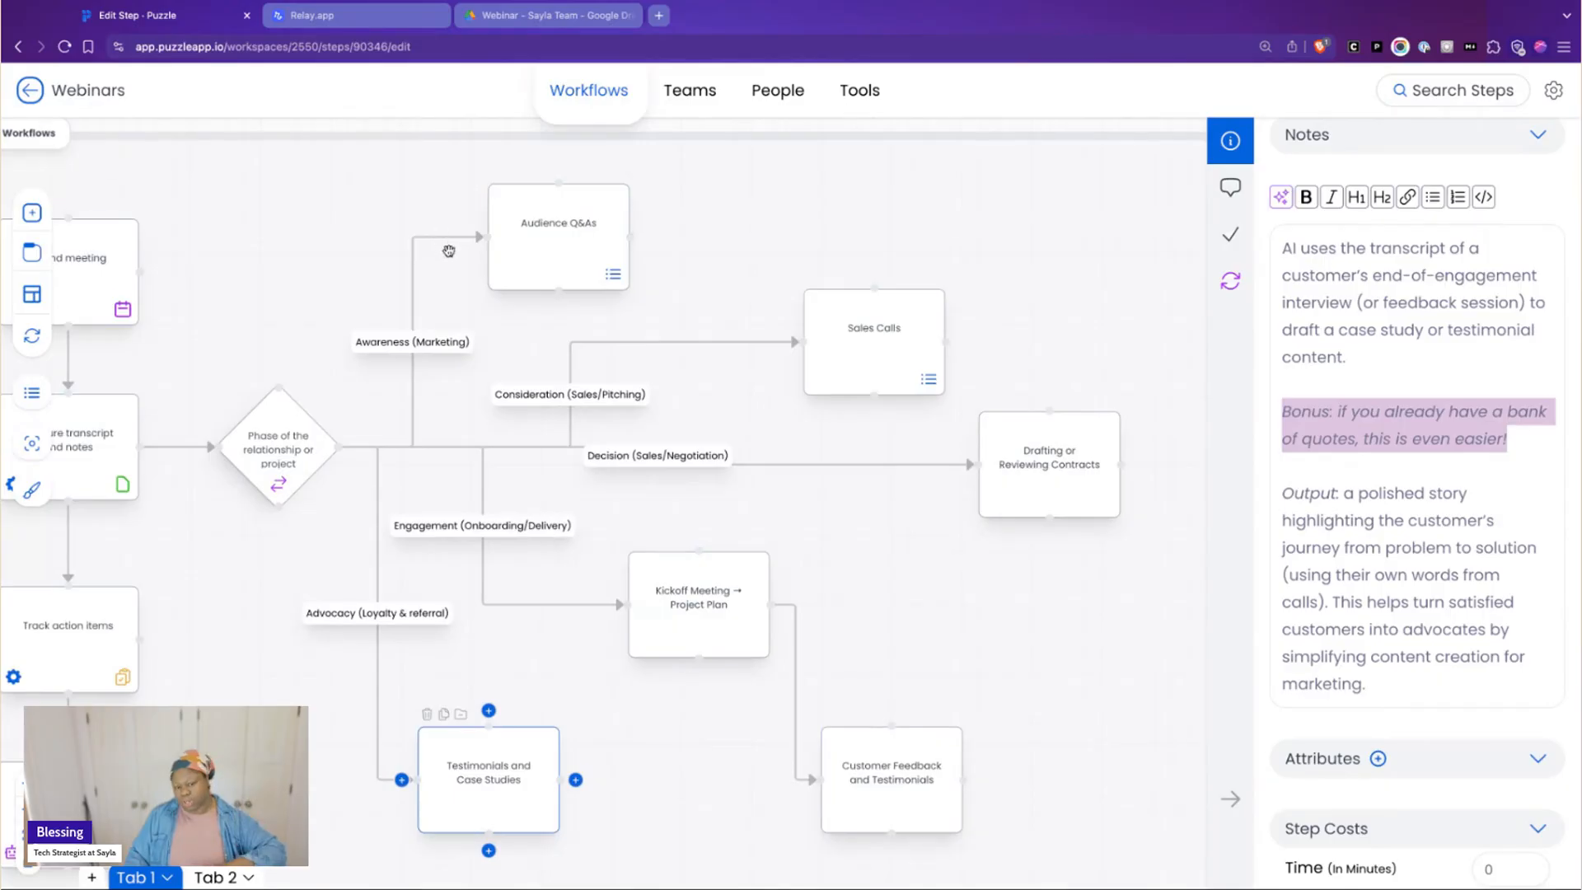
{"action": "scroll", "coordinate": [448, 253], "scroll_direction": "down", "scroll_amount": 2}
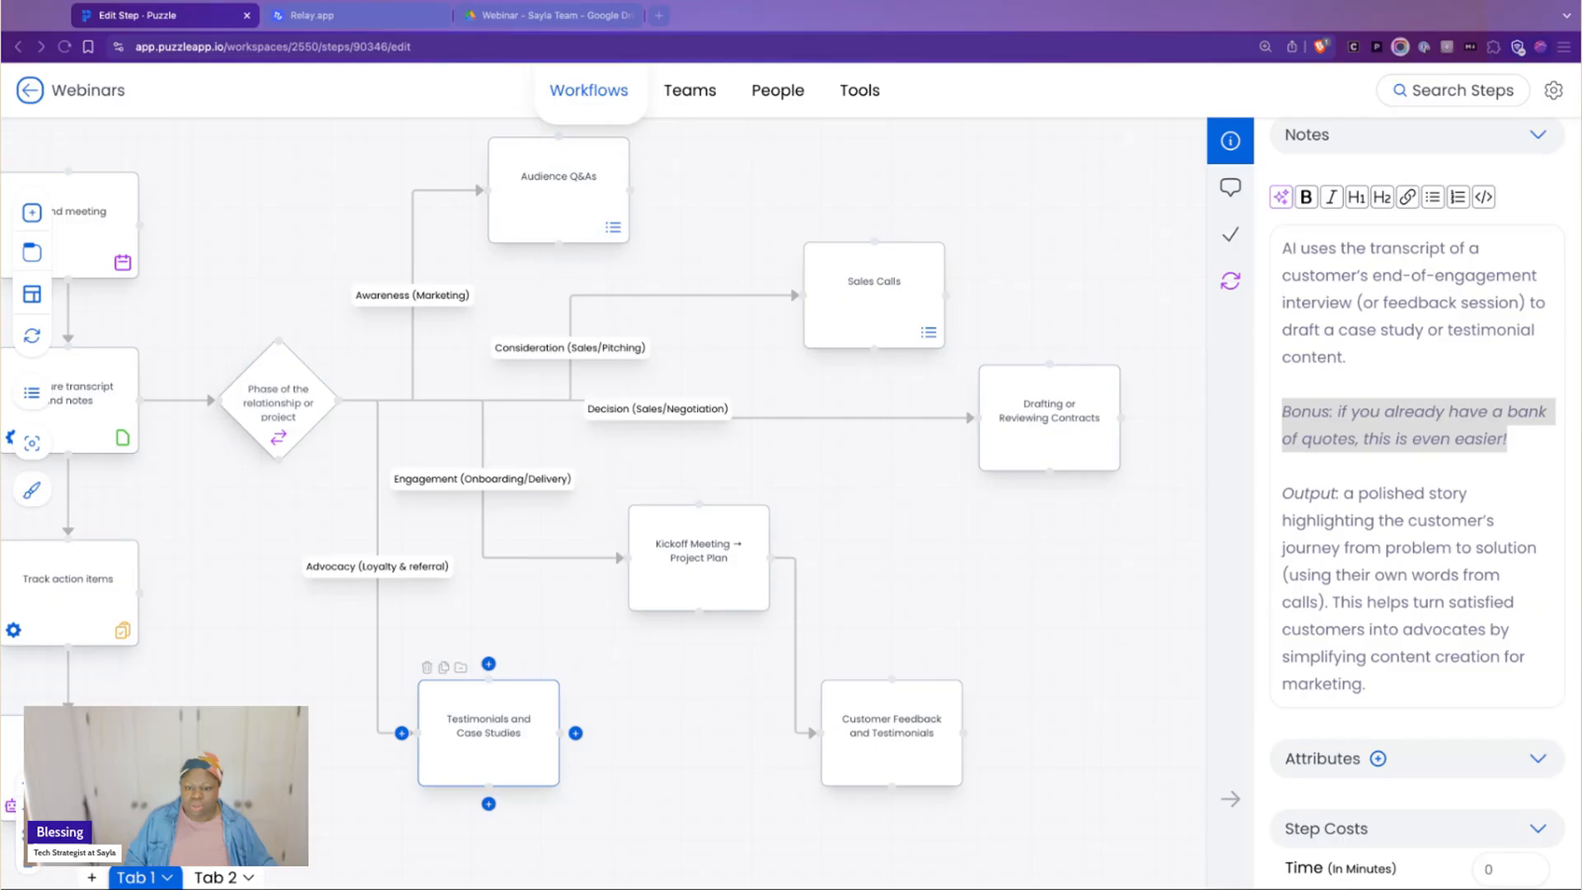
{"action": "scroll", "coordinate": [1041, 493], "scroll_direction": "down", "scroll_amount": 2}
{"action": "left_click", "coordinate": [1051, 490]}
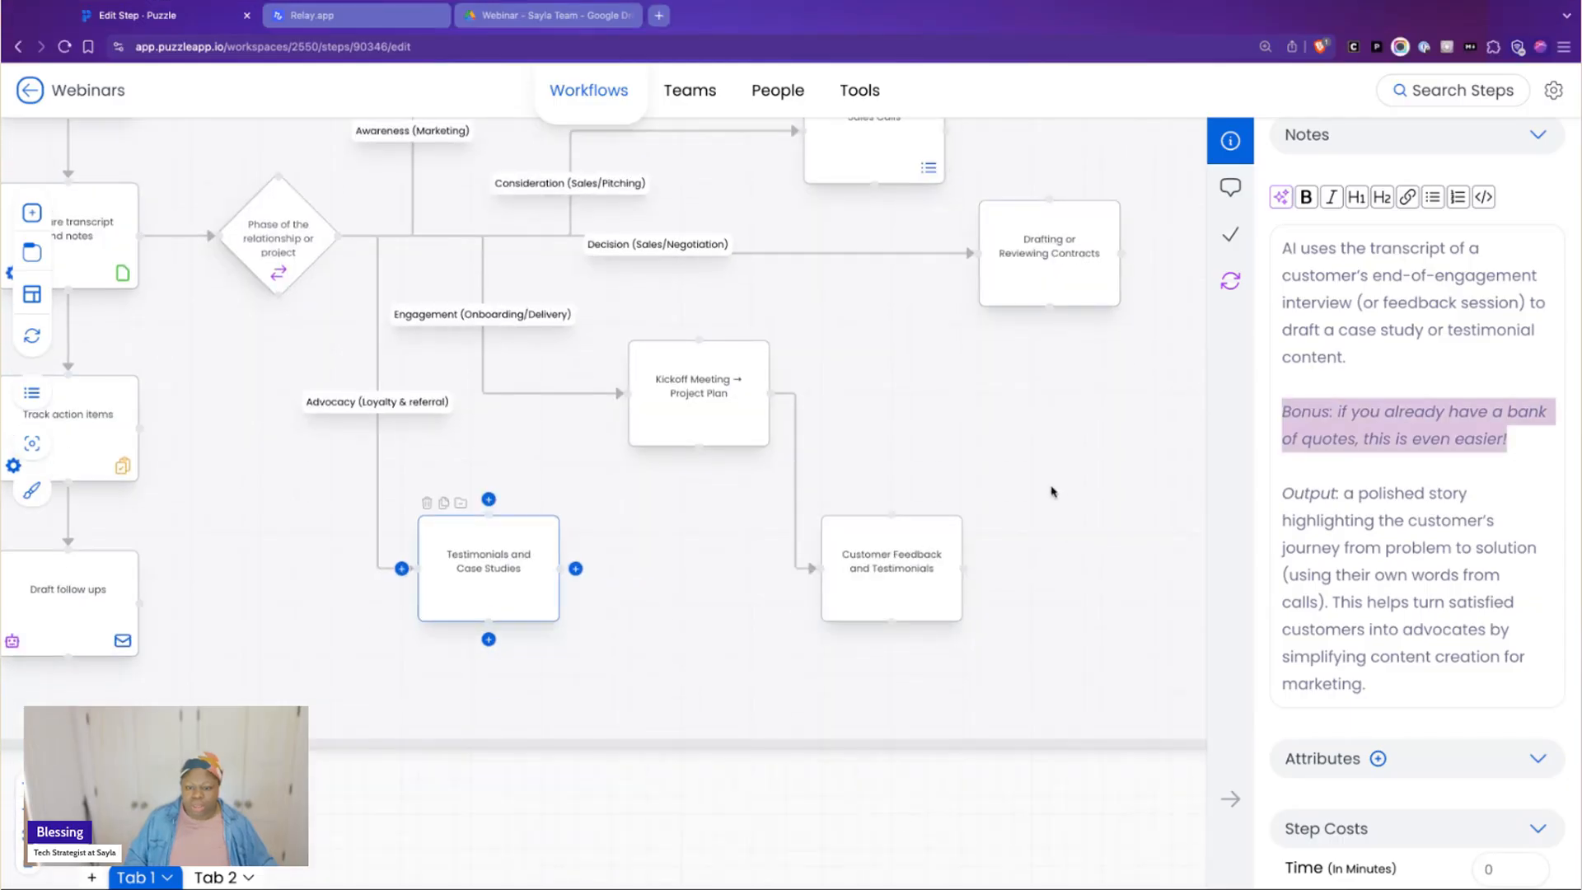
{"action": "left_click", "coordinate": [1004, 4]}
{"action": "left_click", "coordinate": [1057, 647]}
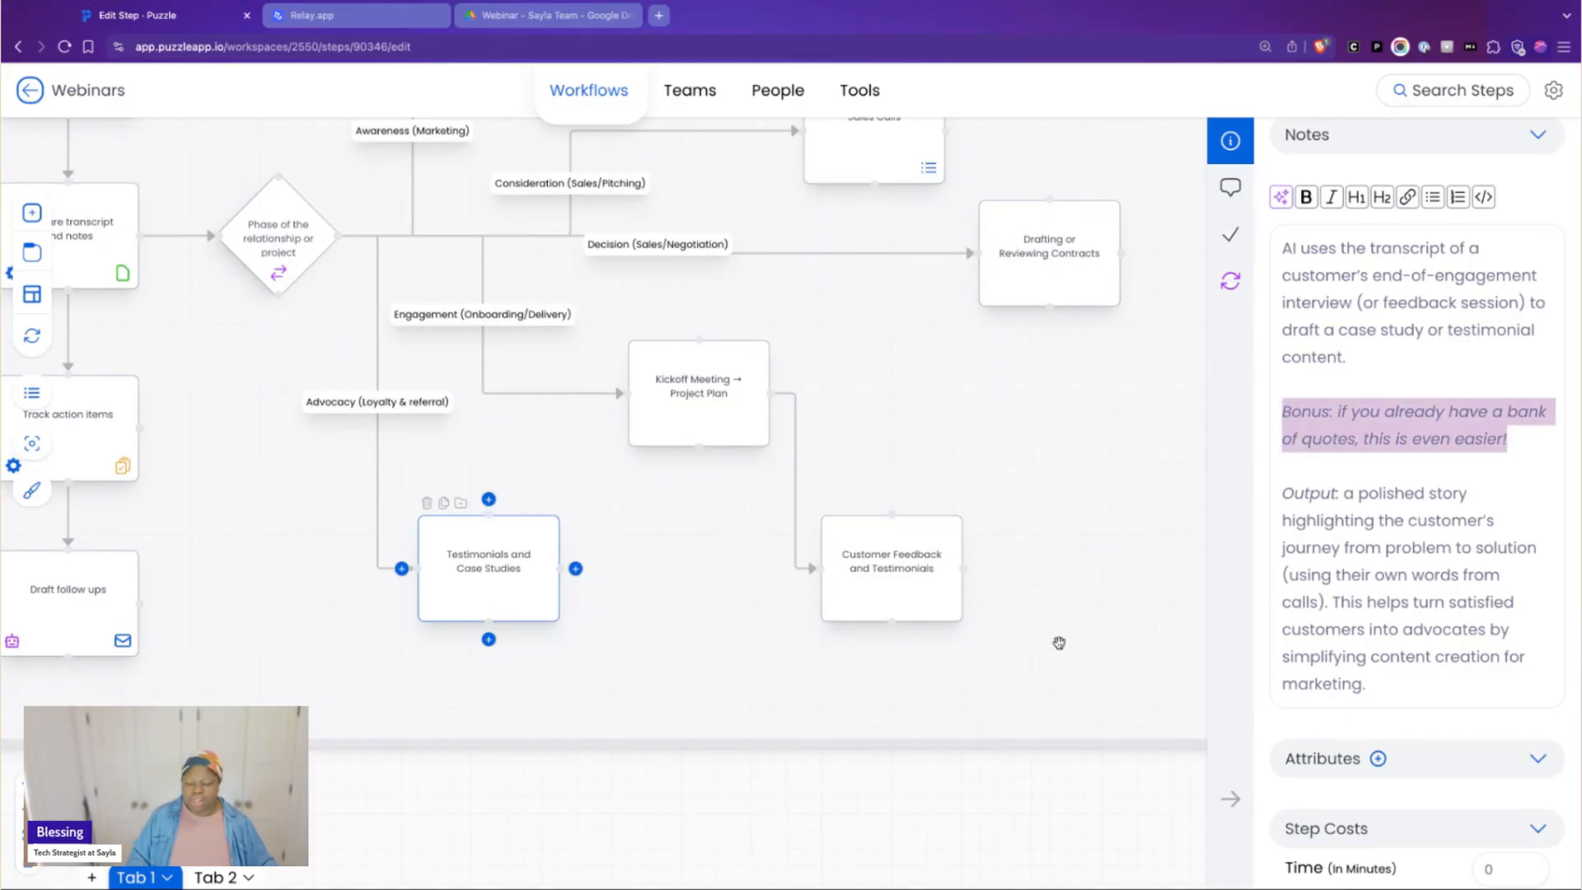
Go from the Meeting Workflows section to the Consideration (Sales/Pitching) section and view its steps starting at Attend Discovery Call
{"action": "scroll", "coordinate": [1022, 614], "scroll_direction": "up", "scroll_amount": 2}
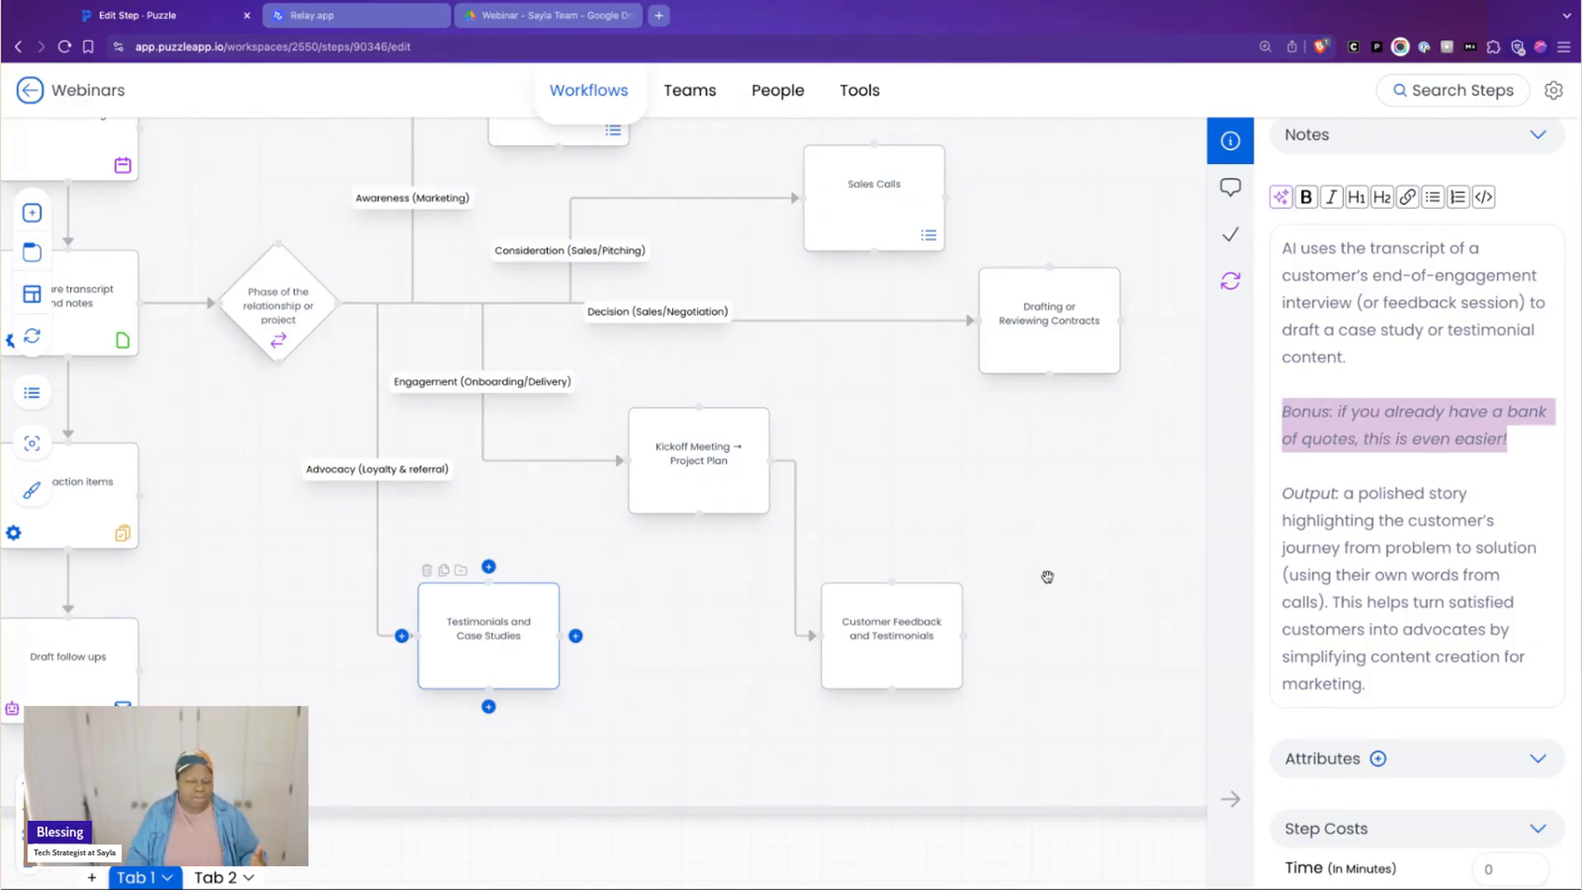
{"action": "scroll", "coordinate": [1055, 579], "scroll_direction": "right", "scroll_amount": 2}
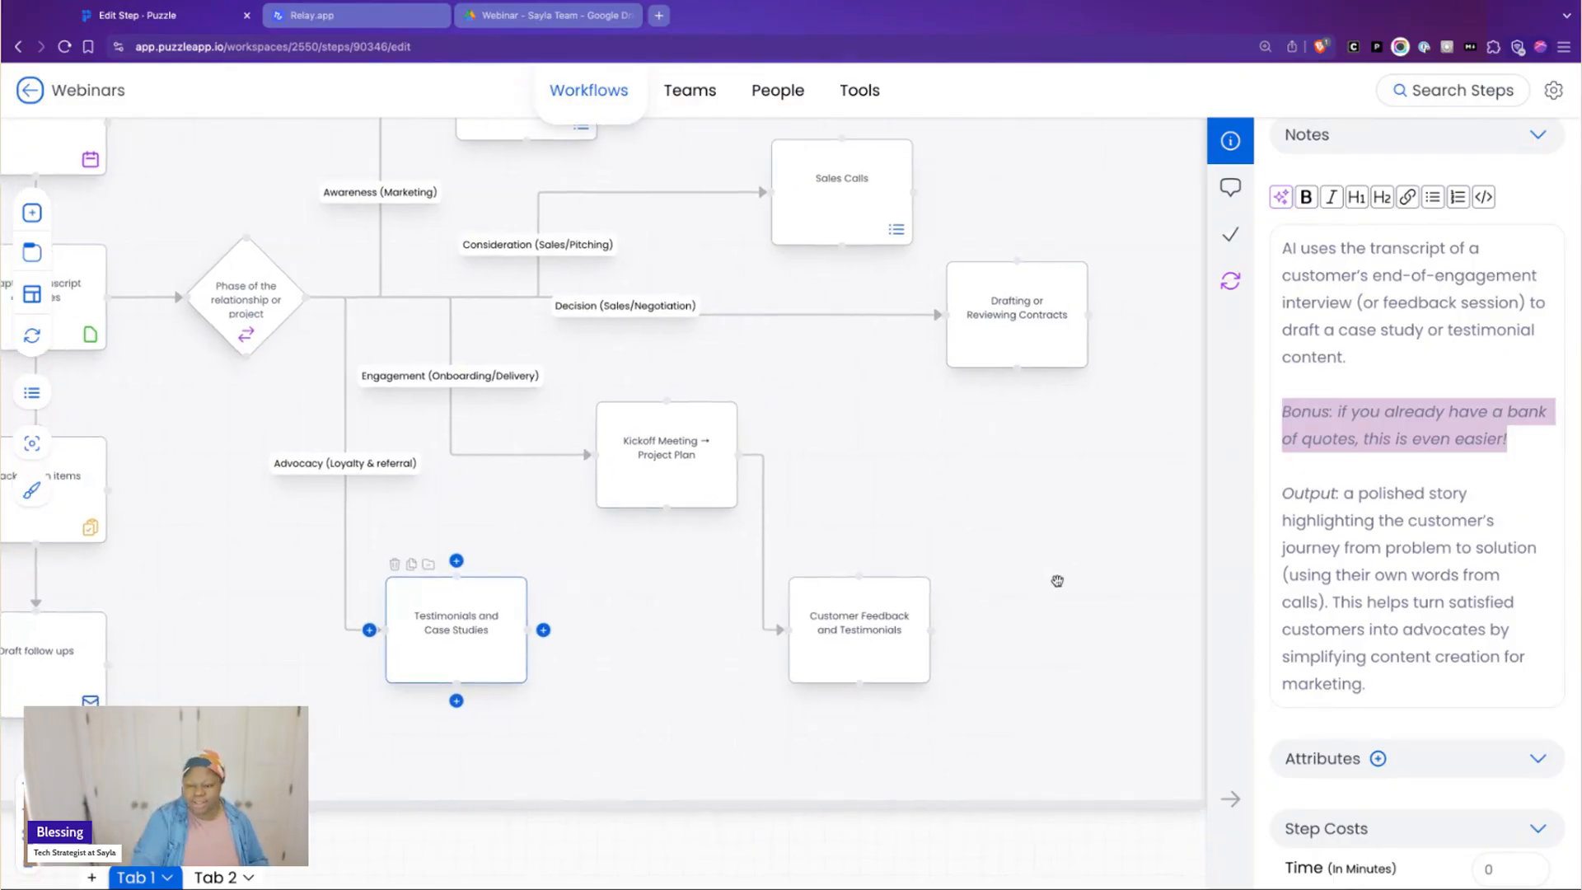
{"action": "scroll", "coordinate": [1057, 581], "scroll_direction": "right", "scroll_amount": 15}
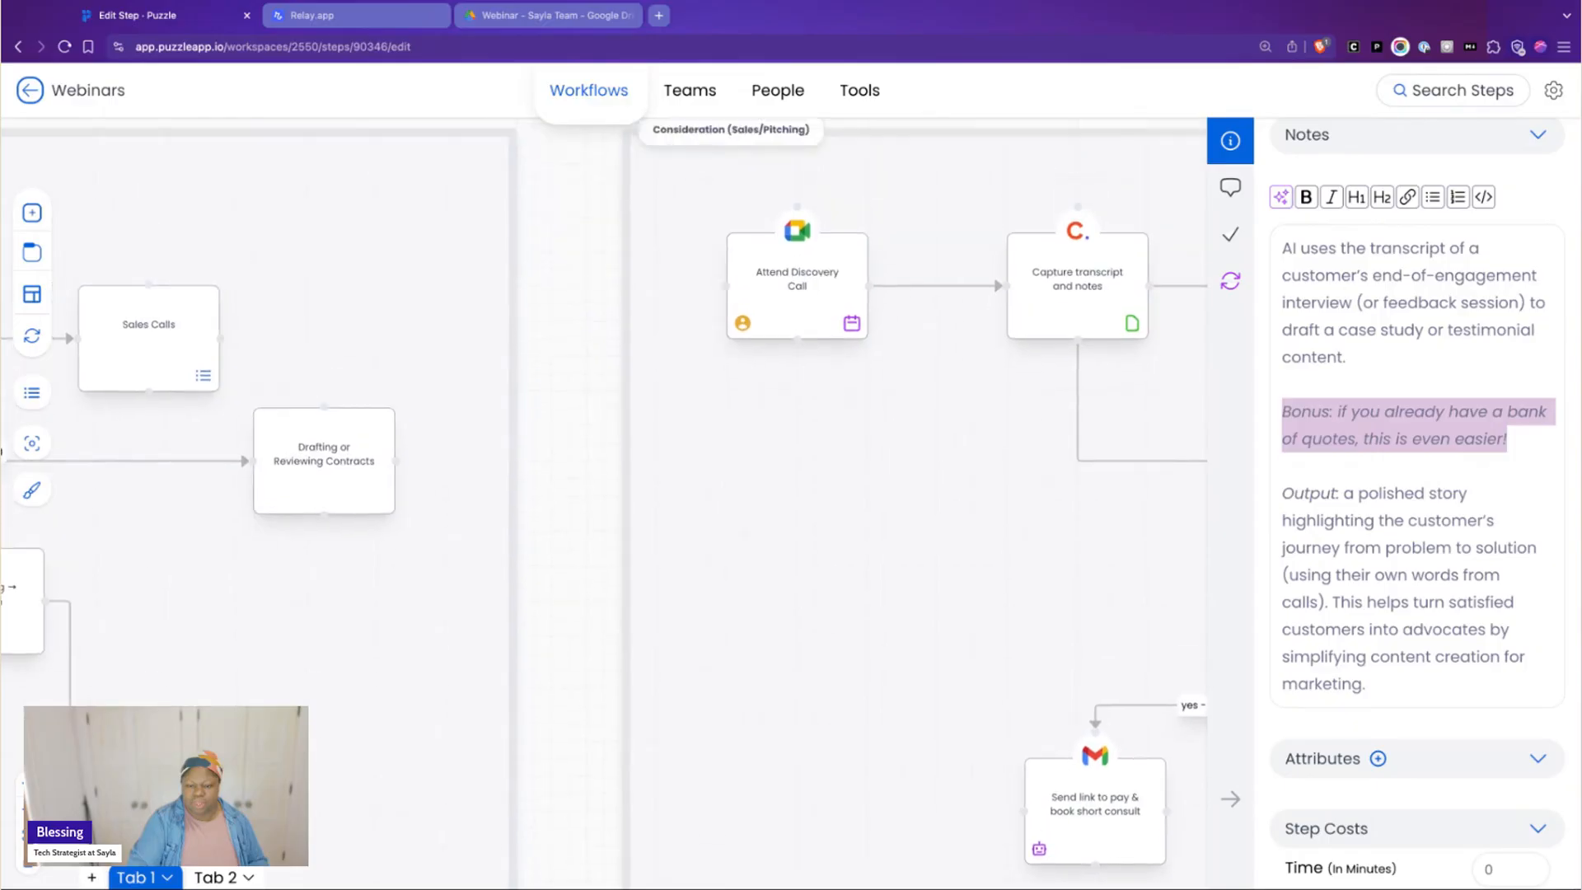
{"action": "scroll", "coordinate": [1057, 581], "scroll_direction": "right", "scroll_amount": 8}
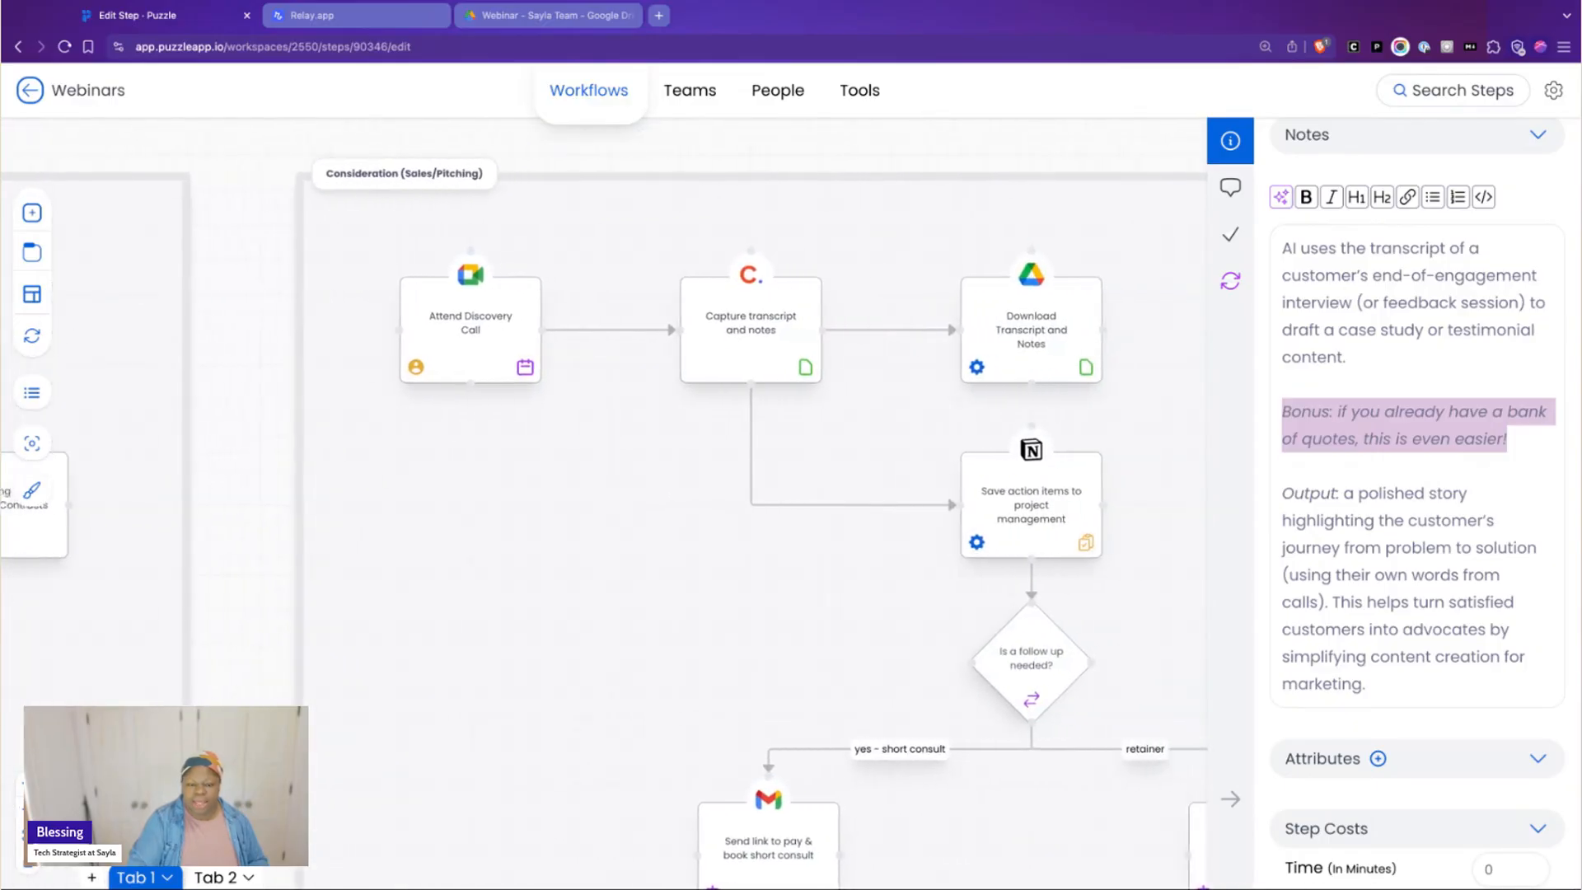
{"action": "scroll", "coordinate": [604, 527], "scroll_direction": "right", "scroll_amount": 5}
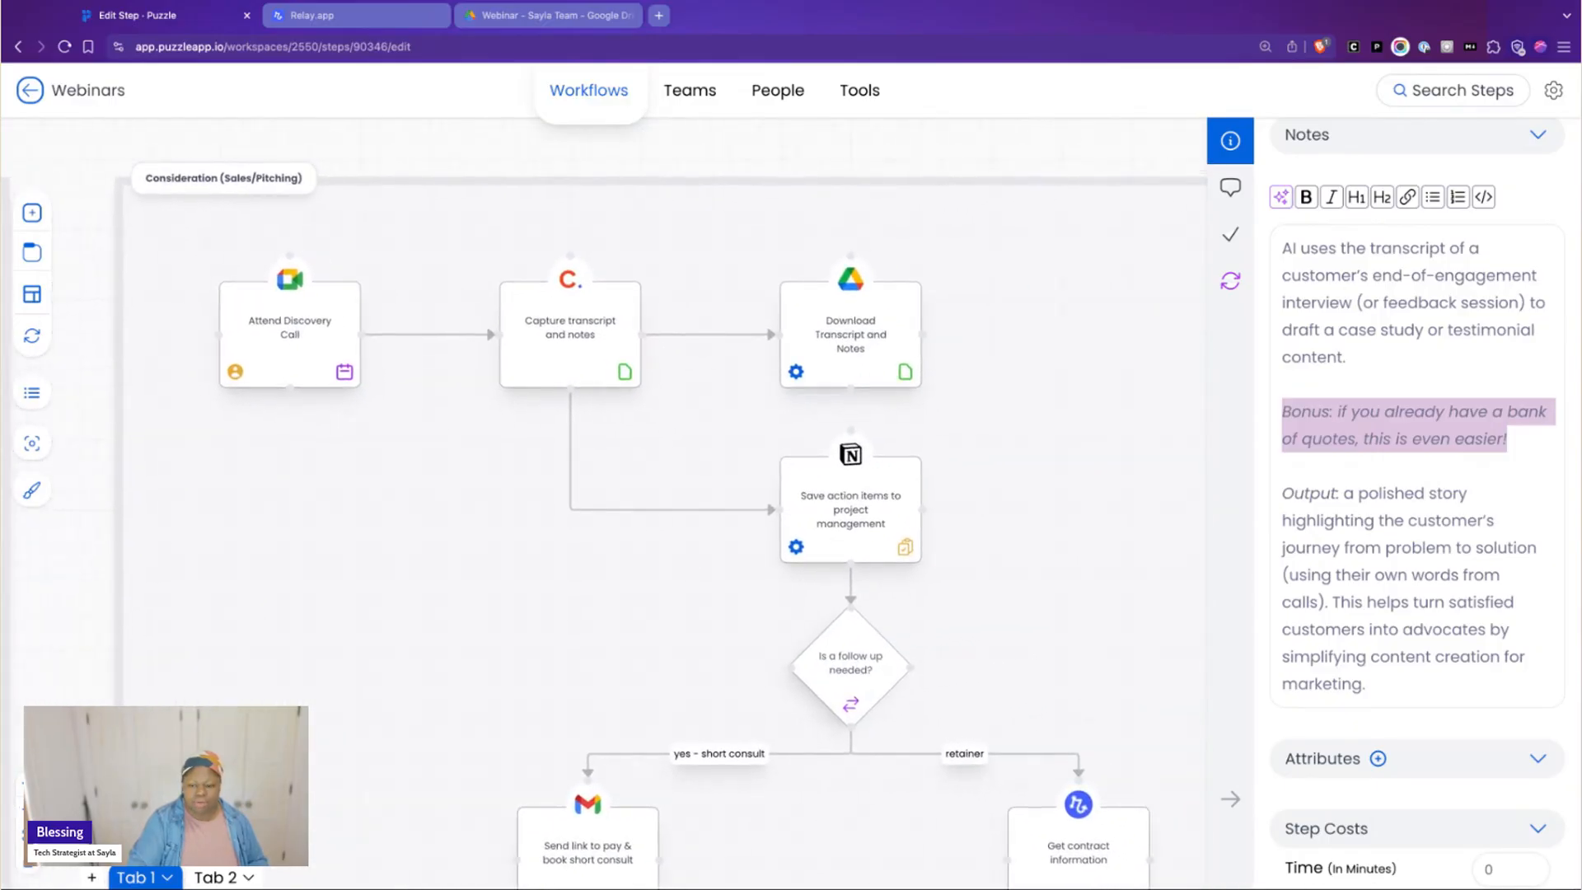
{"action": "scroll", "coordinate": [577, 528], "scroll_direction": "right", "scroll_amount": 1}
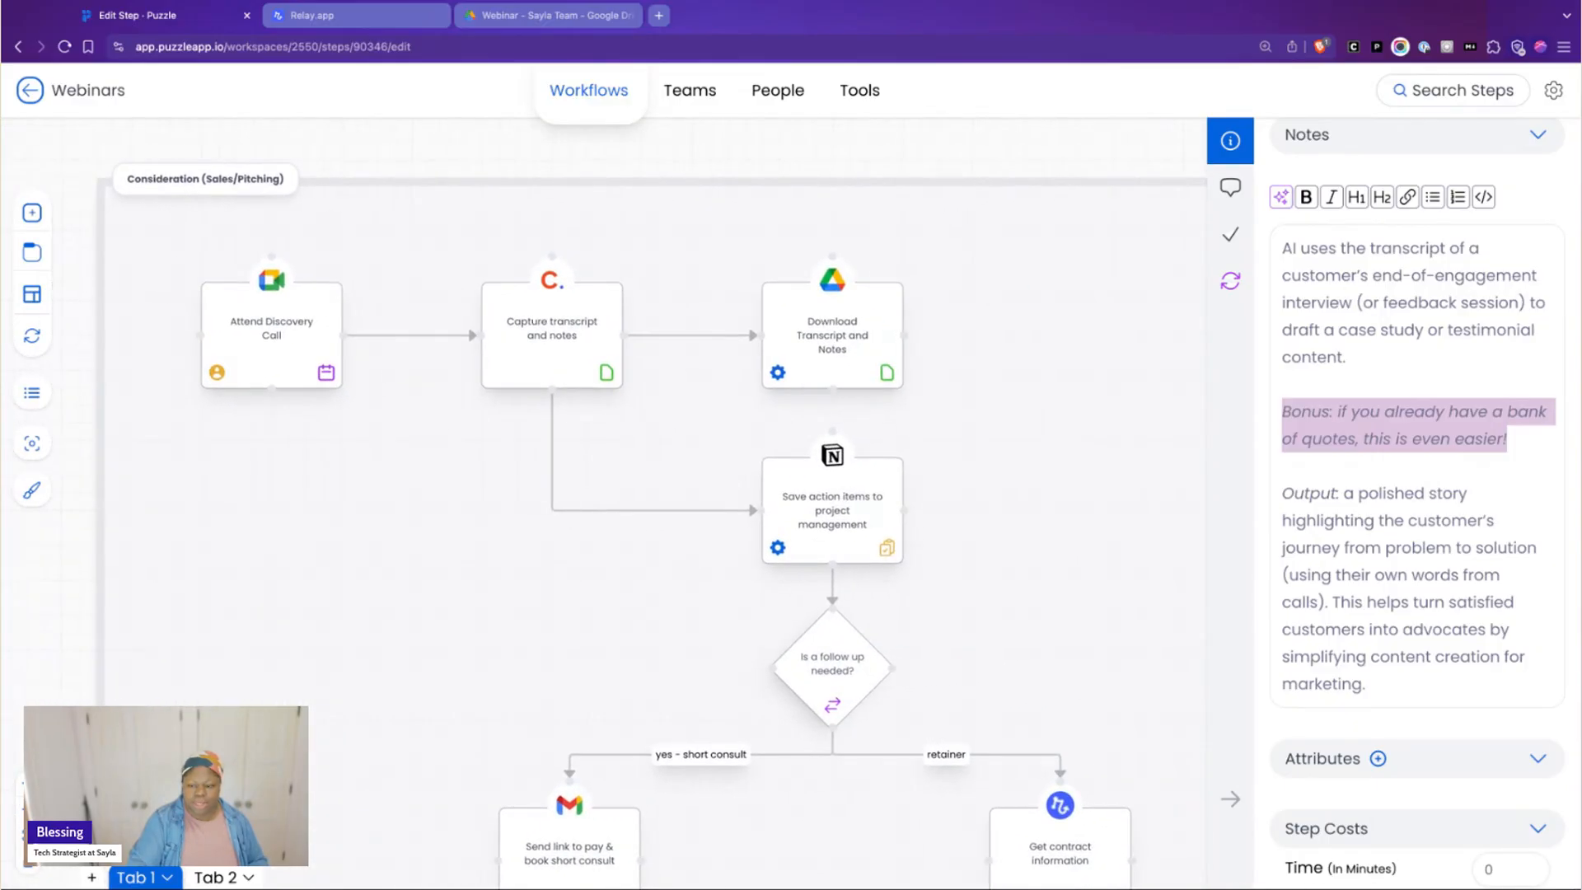
Collapse the step details sidebar and examine the sales sequence through the follow-up decision to its short consult and retainer branches
{"action": "left_click", "coordinate": [1229, 799]}
{"action": "scroll", "coordinate": [1104, 424], "scroll_direction": "down", "scroll_amount": 2}
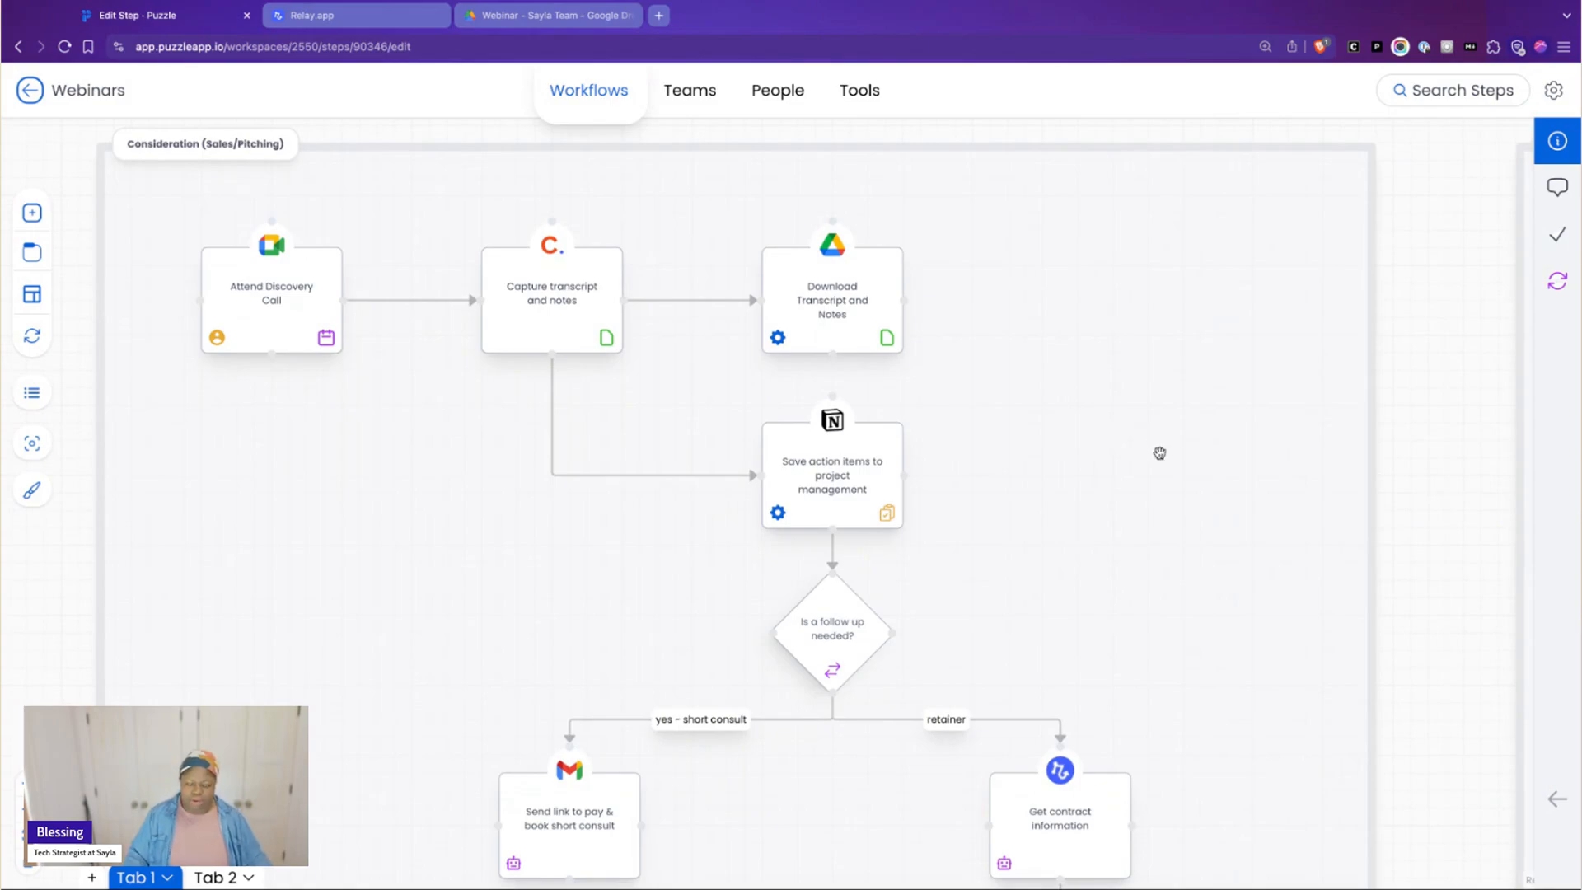
{"action": "scroll", "coordinate": [1157, 453], "scroll_direction": "down", "scroll_amount": 1}
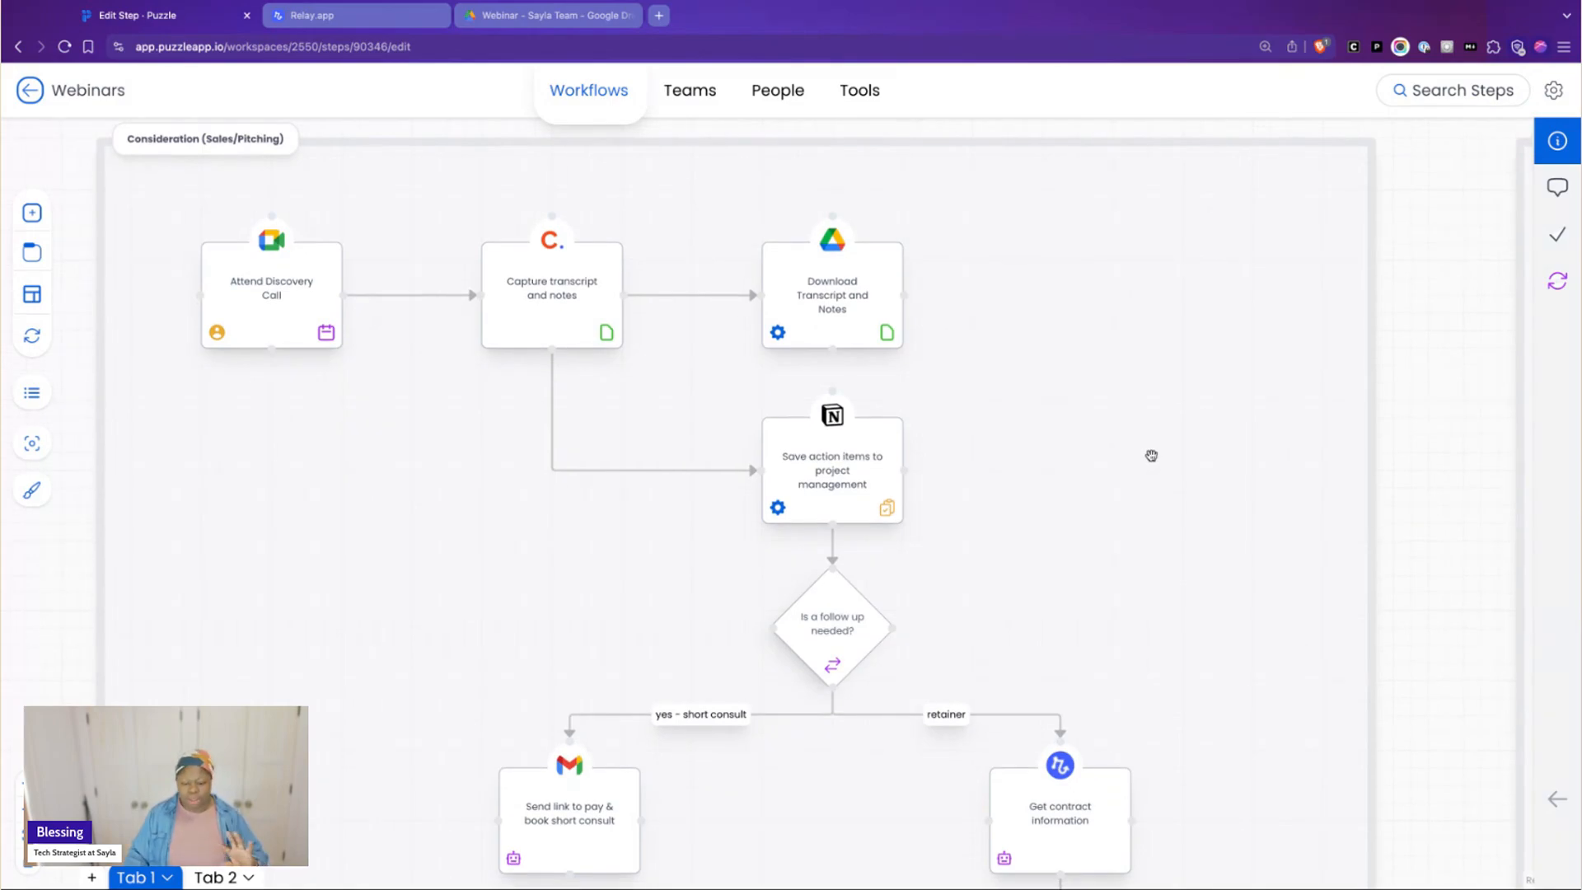
{"action": "scroll", "coordinate": [1150, 452], "scroll_direction": "down", "scroll_amount": 1}
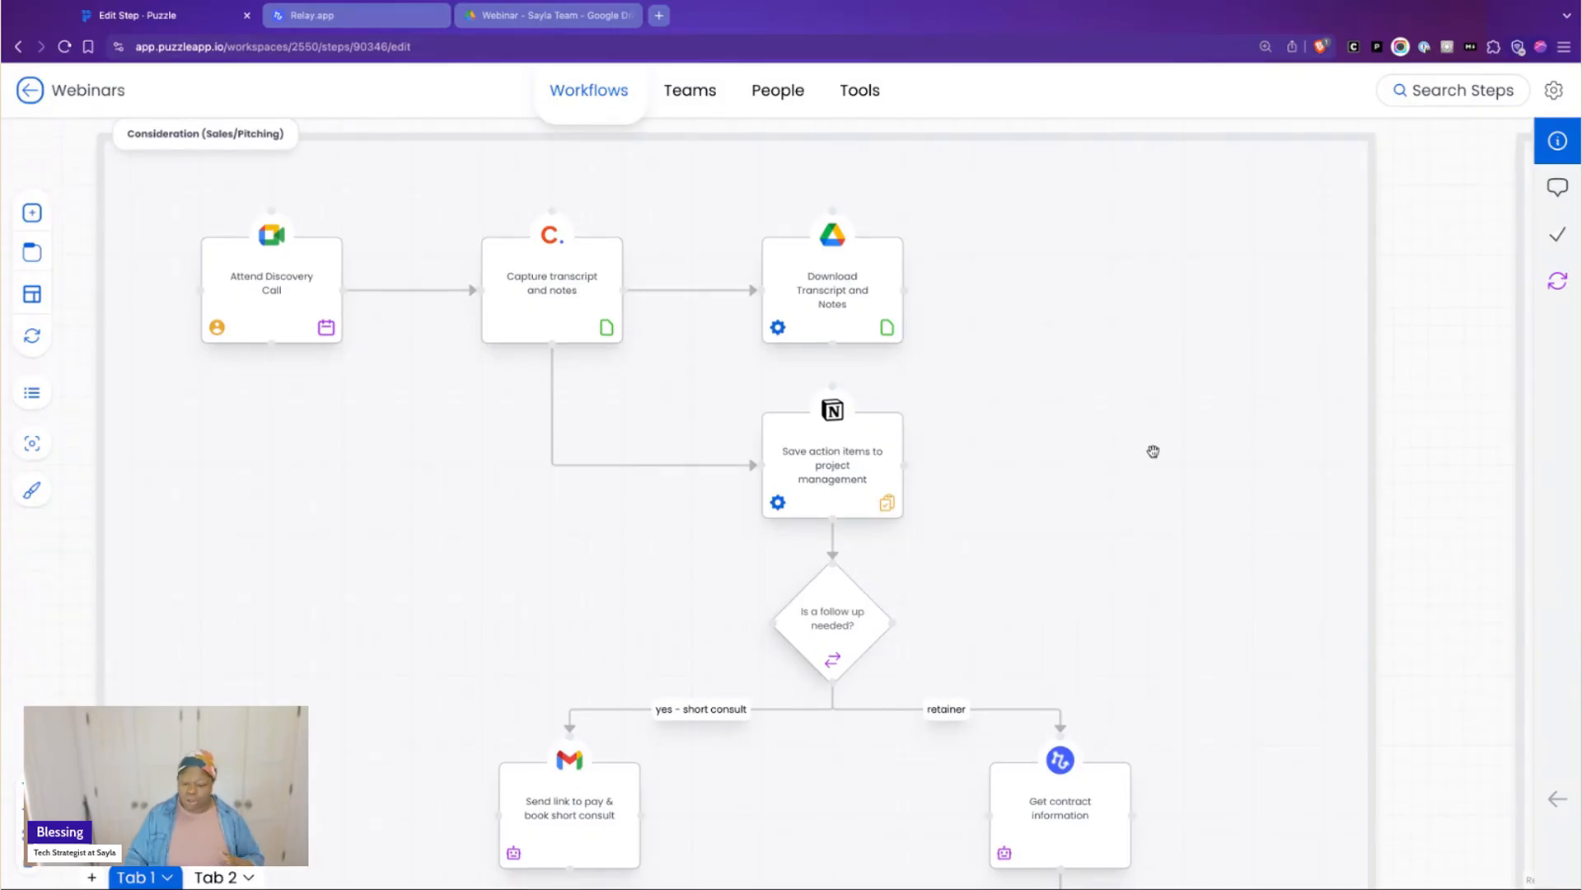
{"action": "scroll", "coordinate": [1186, 431], "scroll_direction": "down", "scroll_amount": 4}
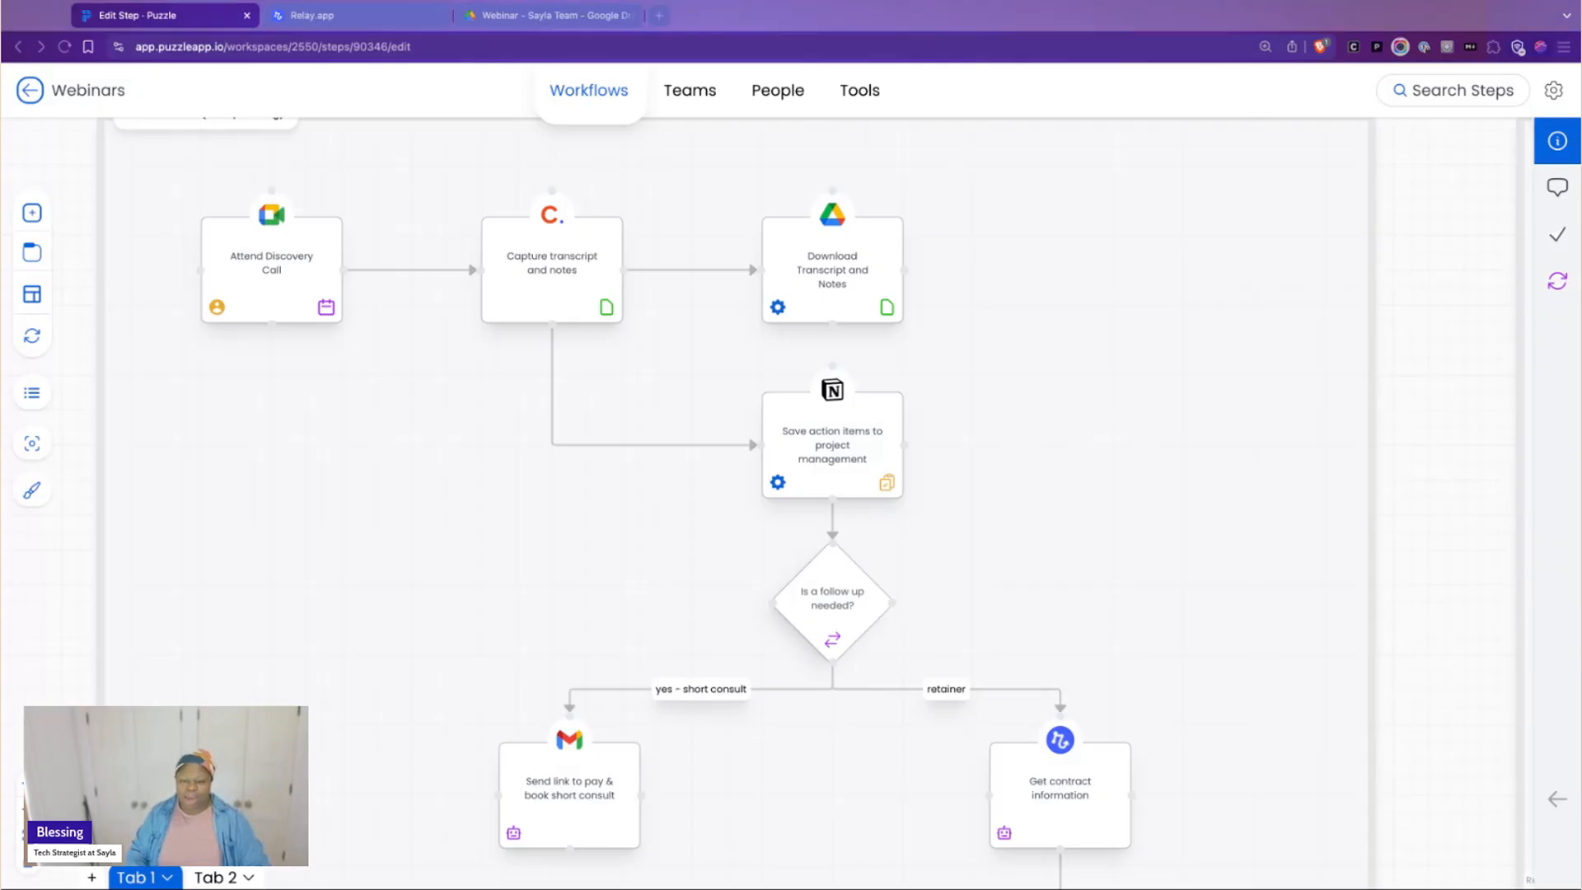
{"action": "left_click", "coordinate": [1443, 487]}
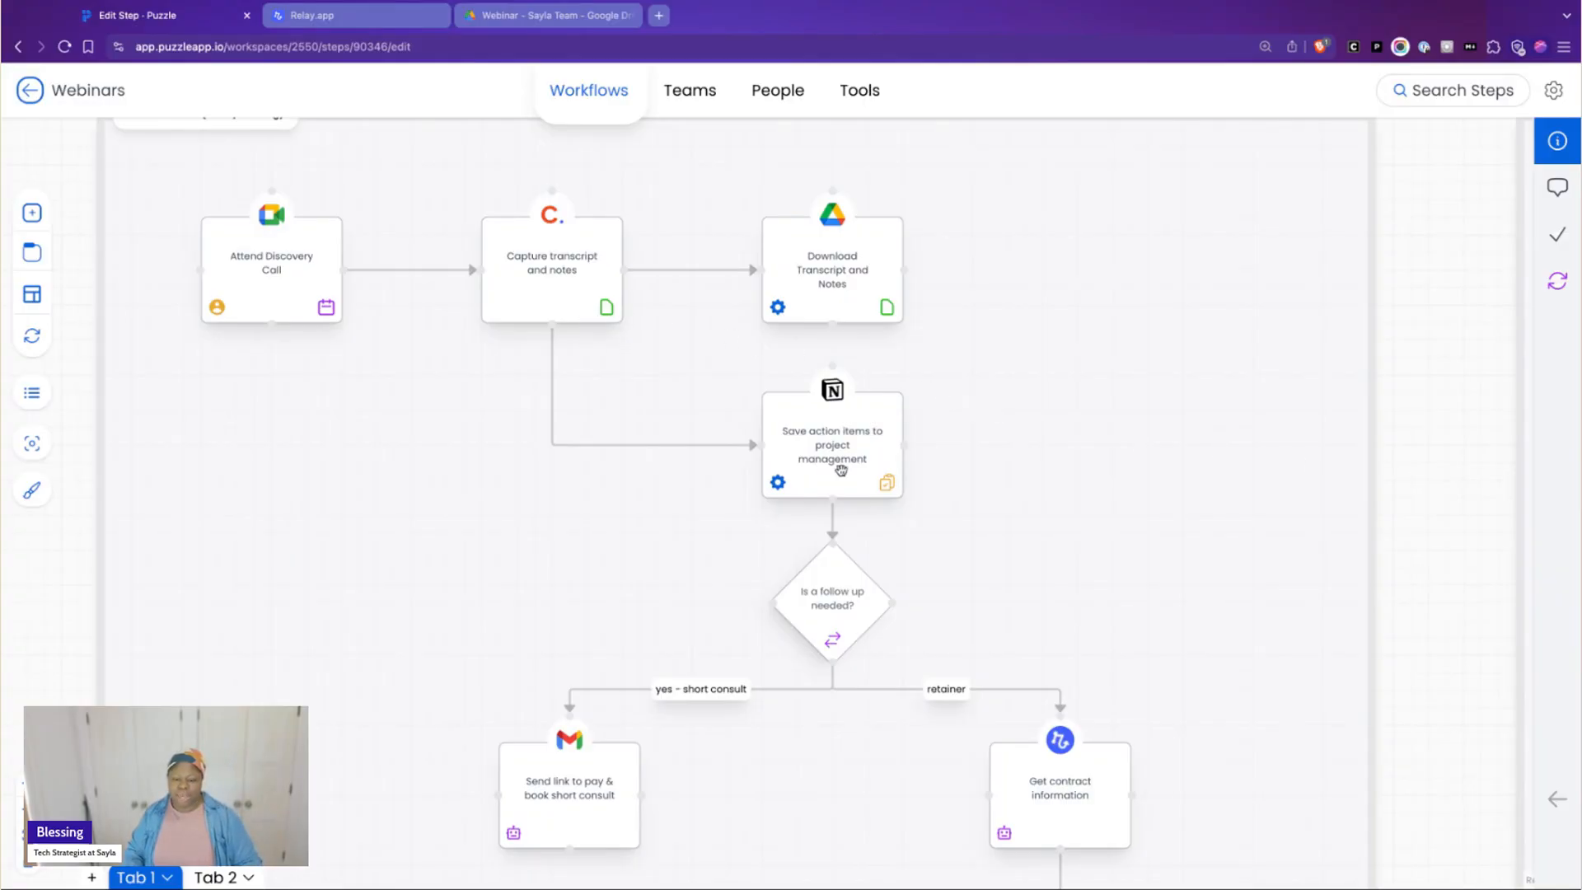
{"action": "key", "text": "super+Tab"}
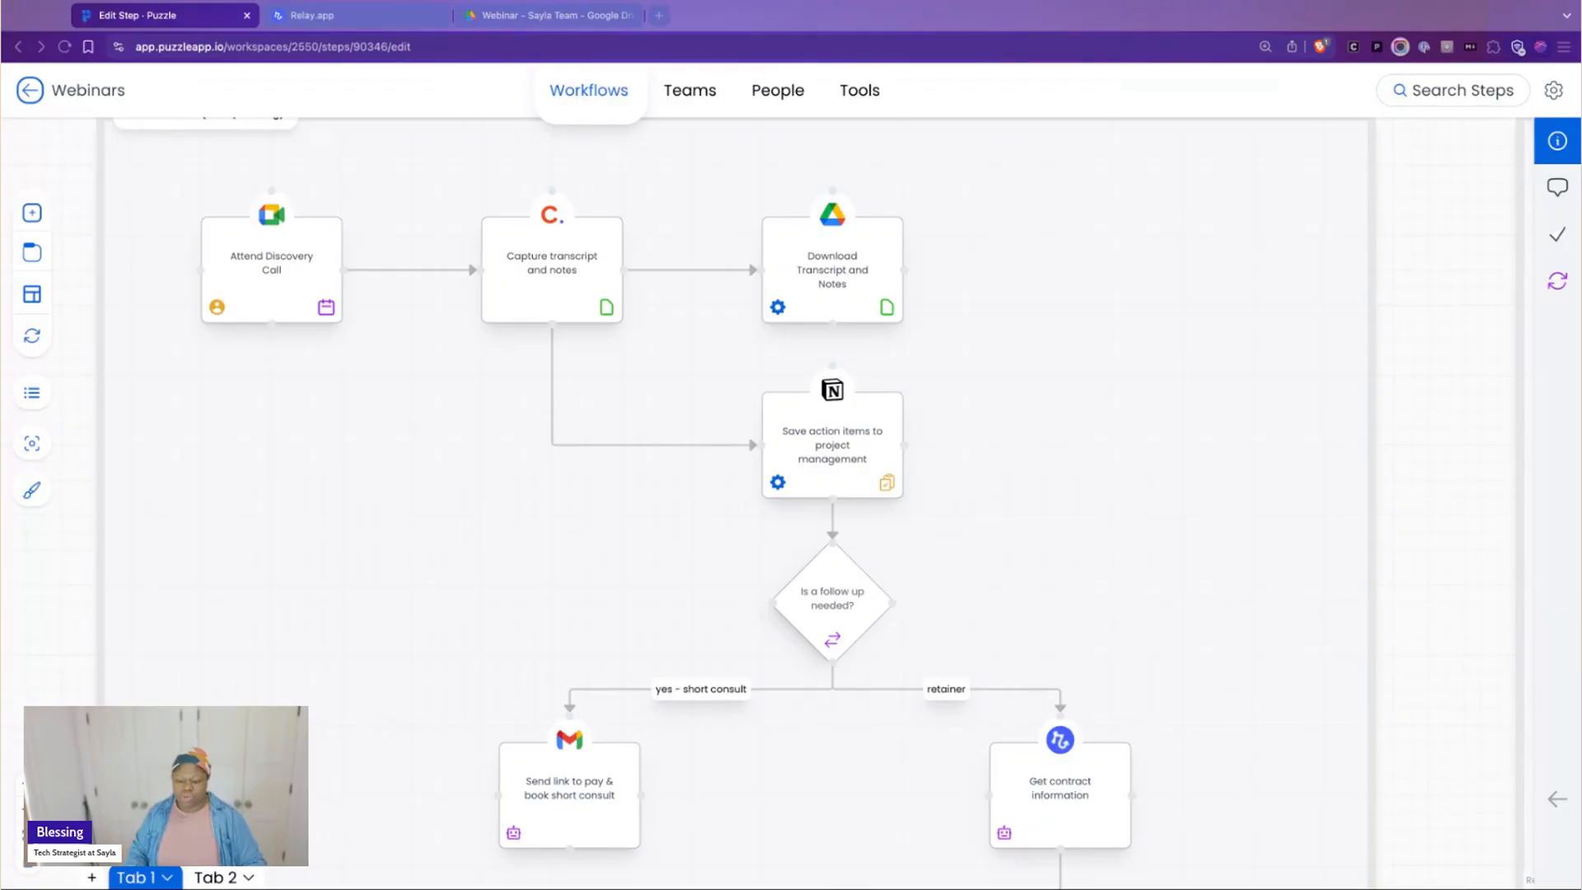
{"action": "left_click", "coordinate": [921, 109]}
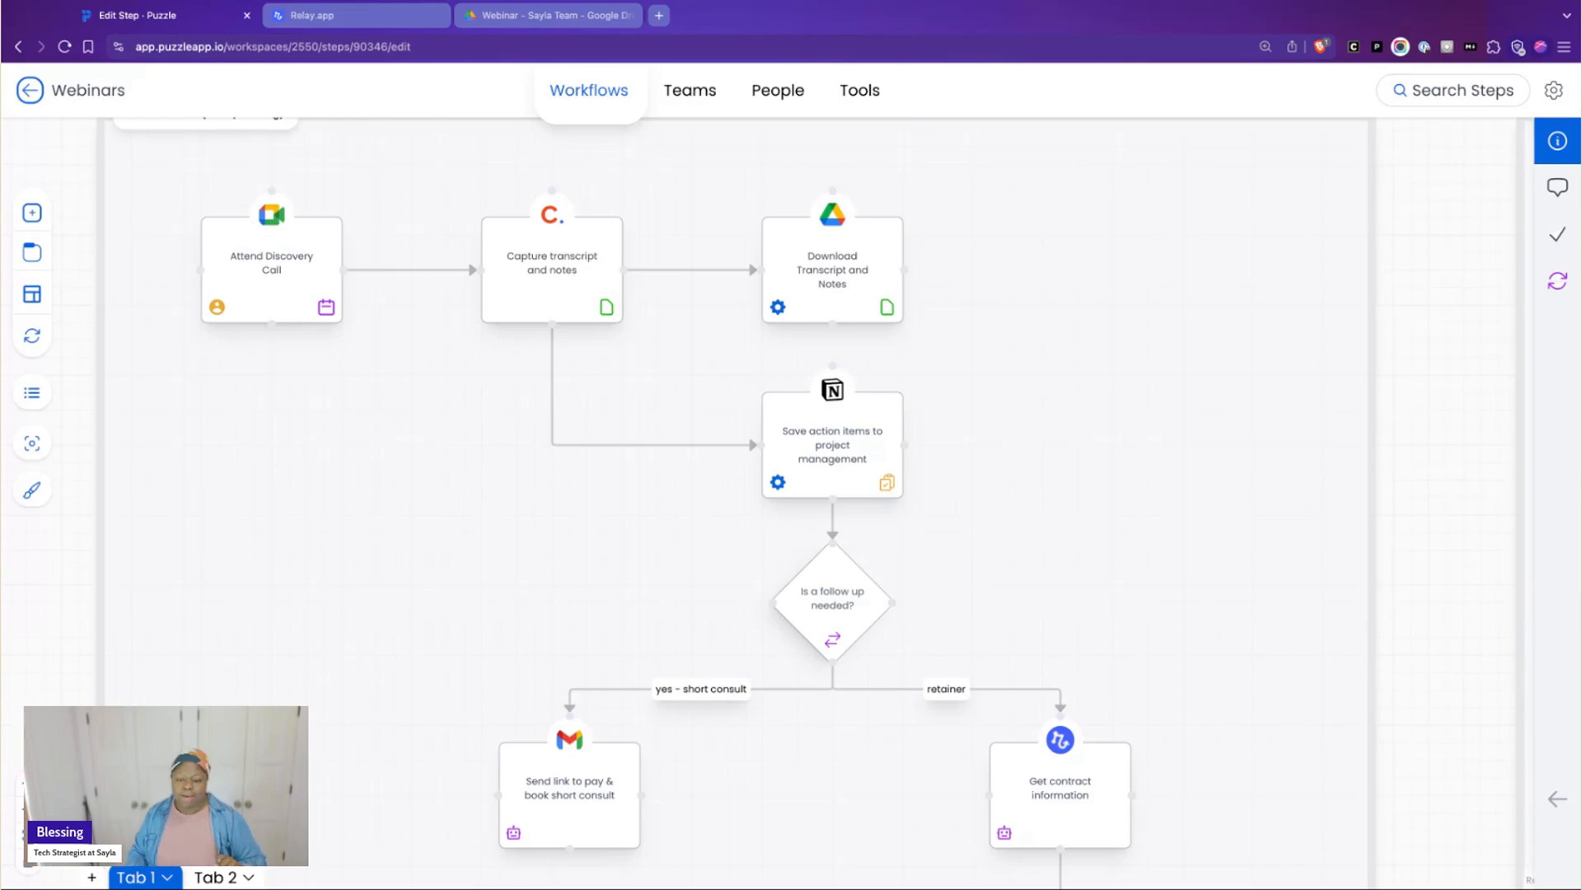
Examine the short consult and retainer branches below the follow-up decision, down to the Send notification email step
{"action": "scroll", "coordinate": [1254, 501], "scroll_direction": "down", "scroll_amount": 3}
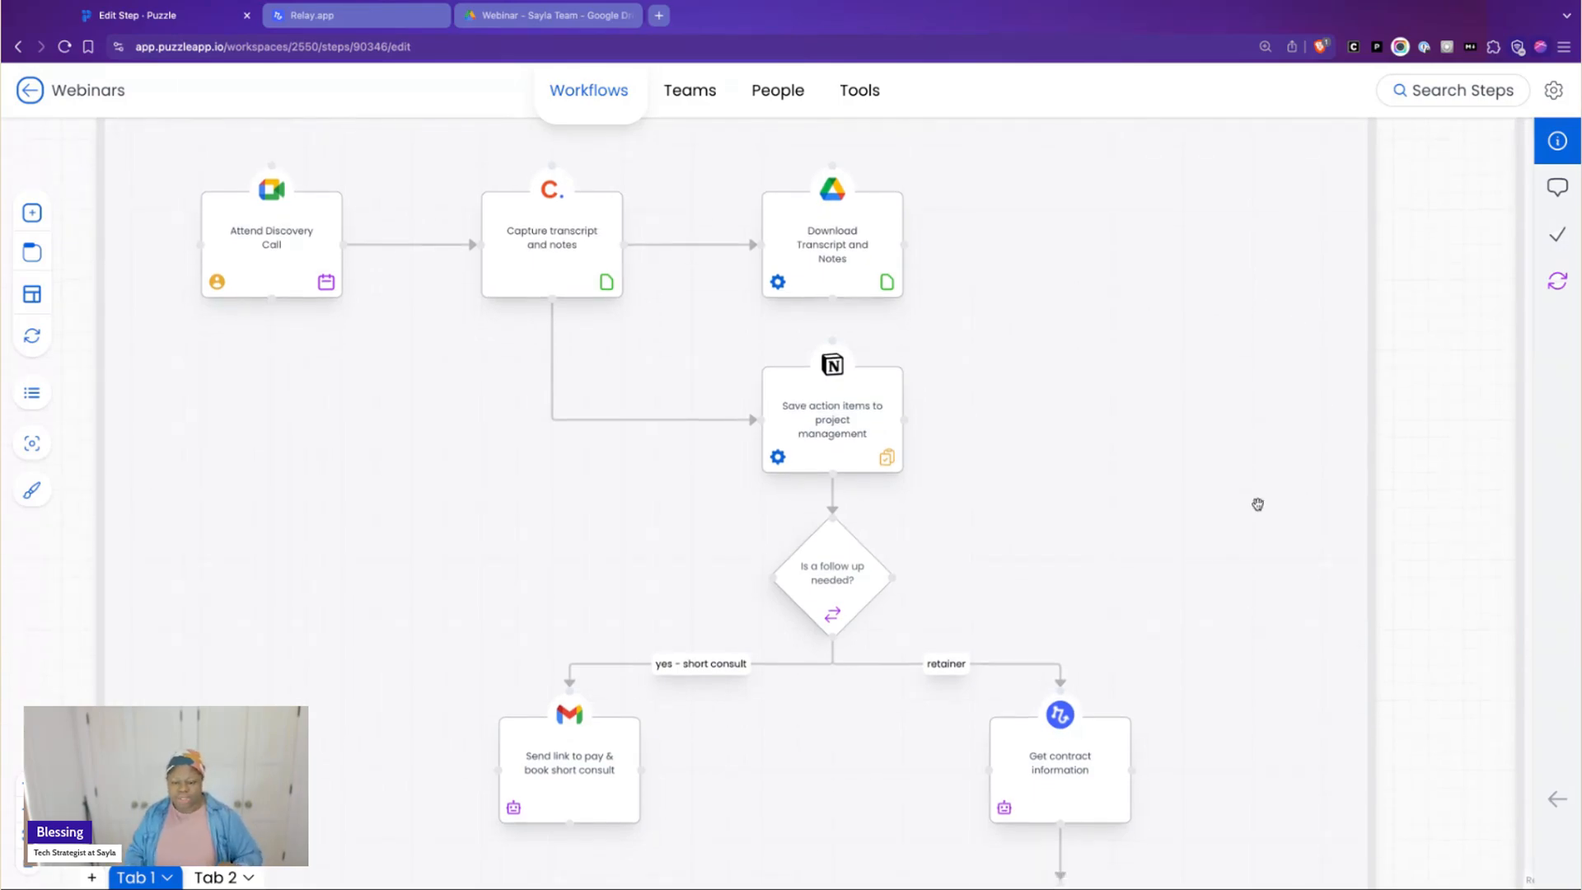
{"action": "scroll", "coordinate": [1269, 503], "scroll_direction": "down", "scroll_amount": 3}
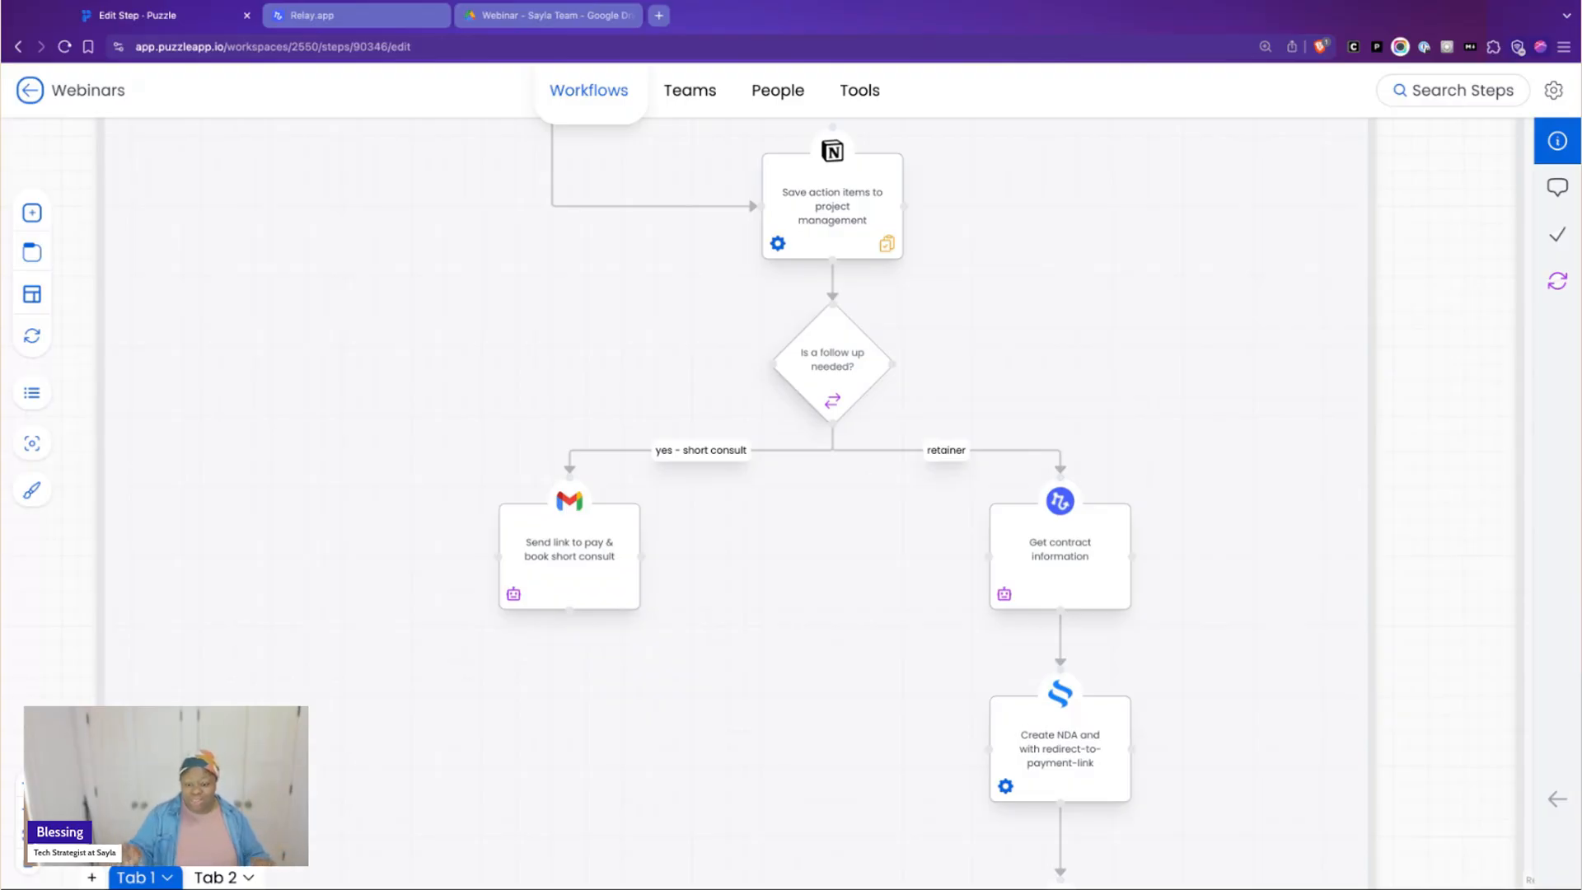
{"action": "scroll", "coordinate": [1022, 647], "scroll_direction": "down", "scroll_amount": 2}
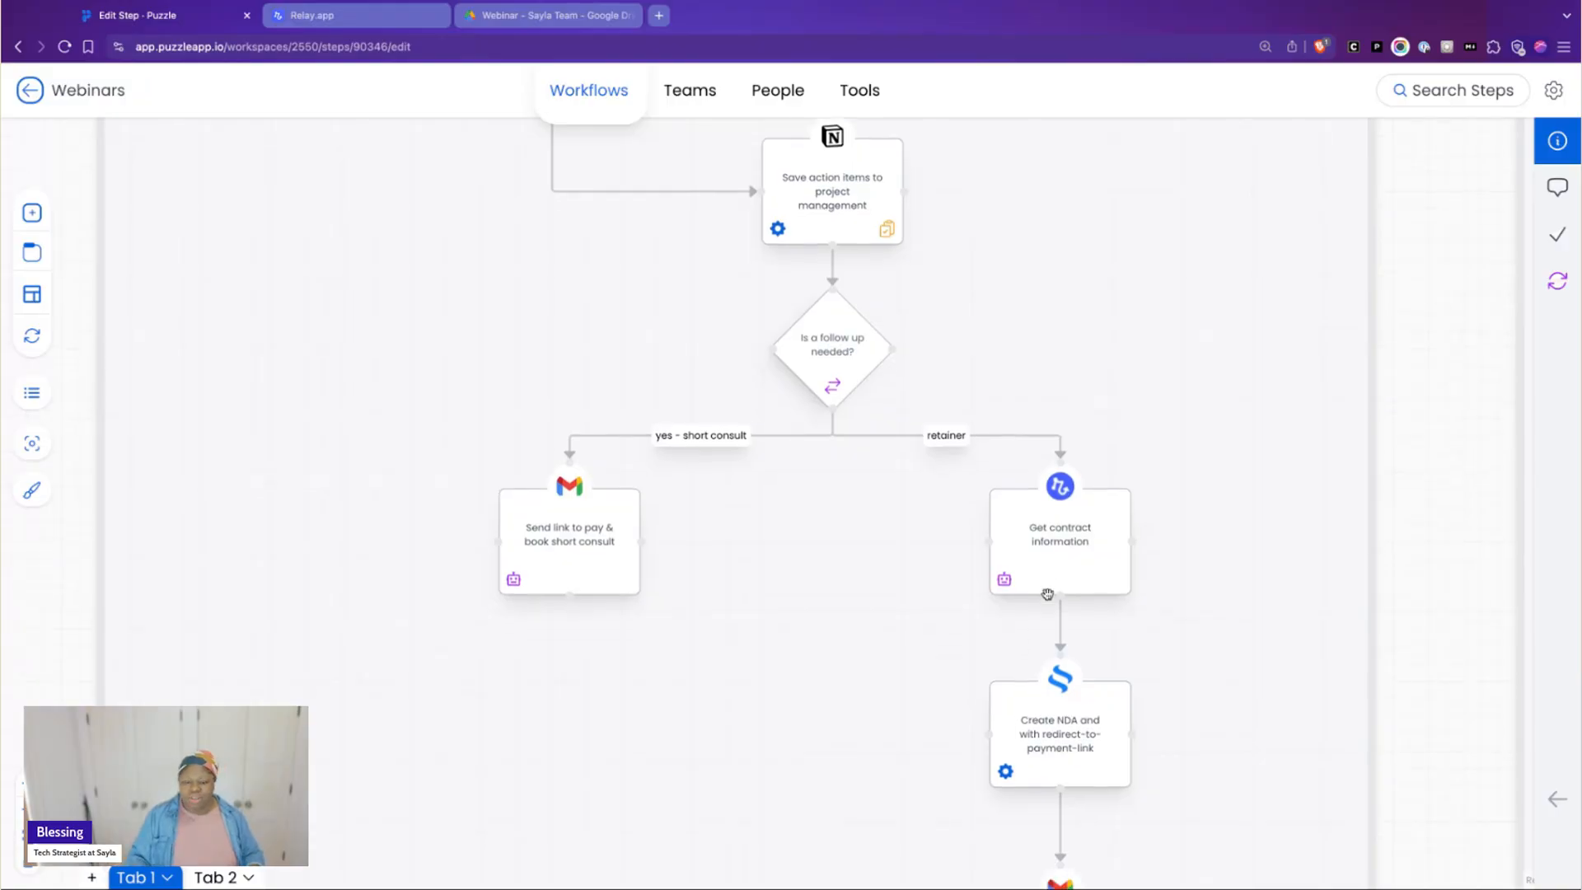
{"action": "scroll", "coordinate": [957, 536], "scroll_direction": "down", "scroll_amount": 2}
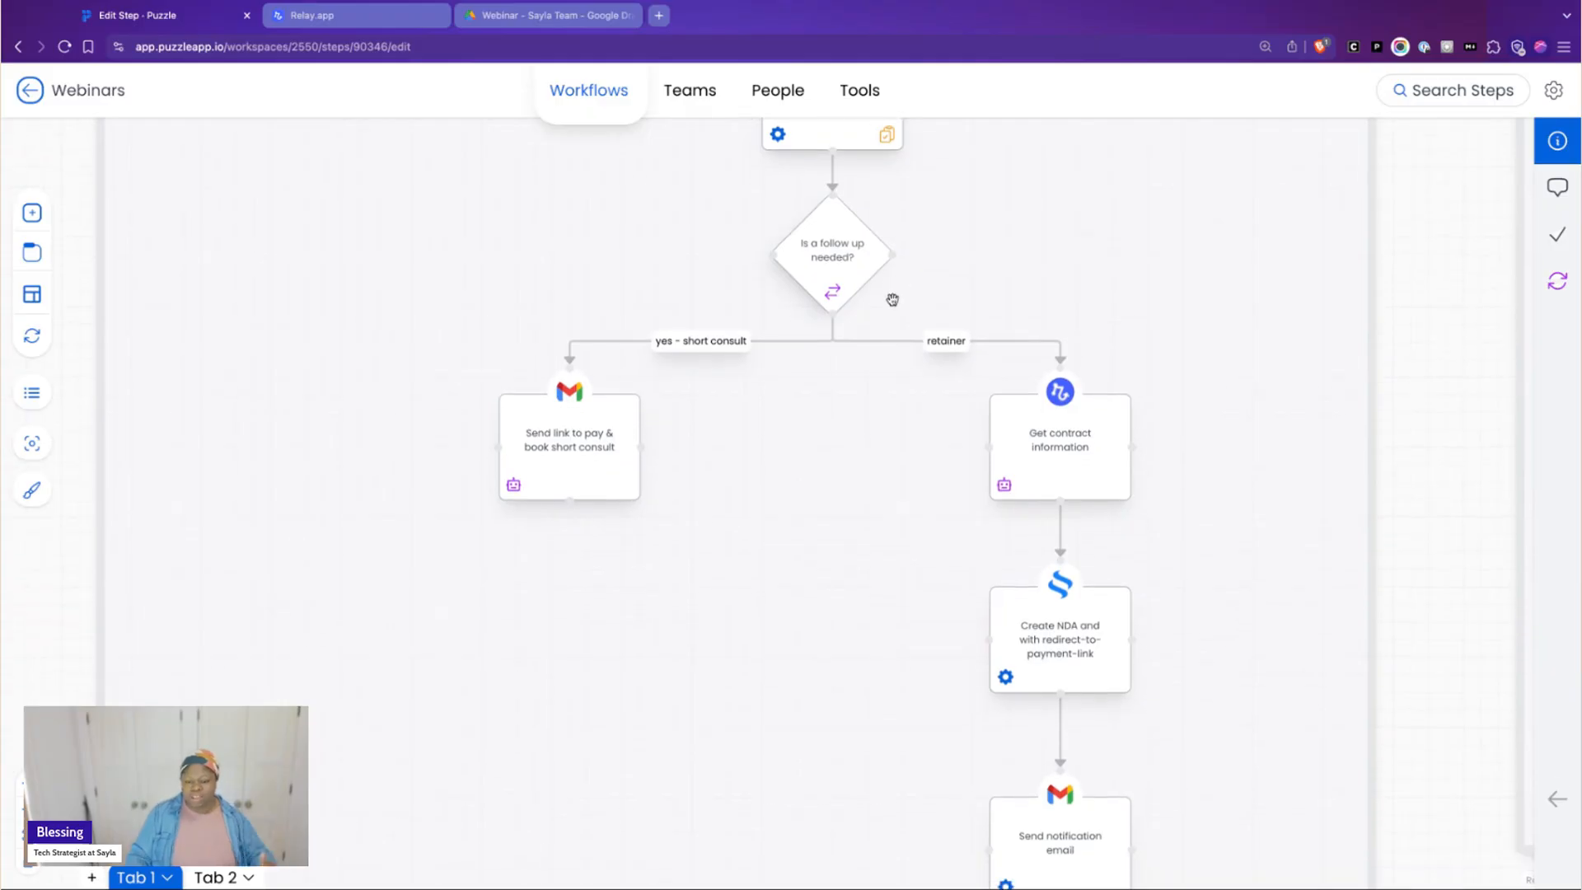
{"action": "scroll", "coordinate": [891, 315], "scroll_direction": "down", "scroll_amount": 1}
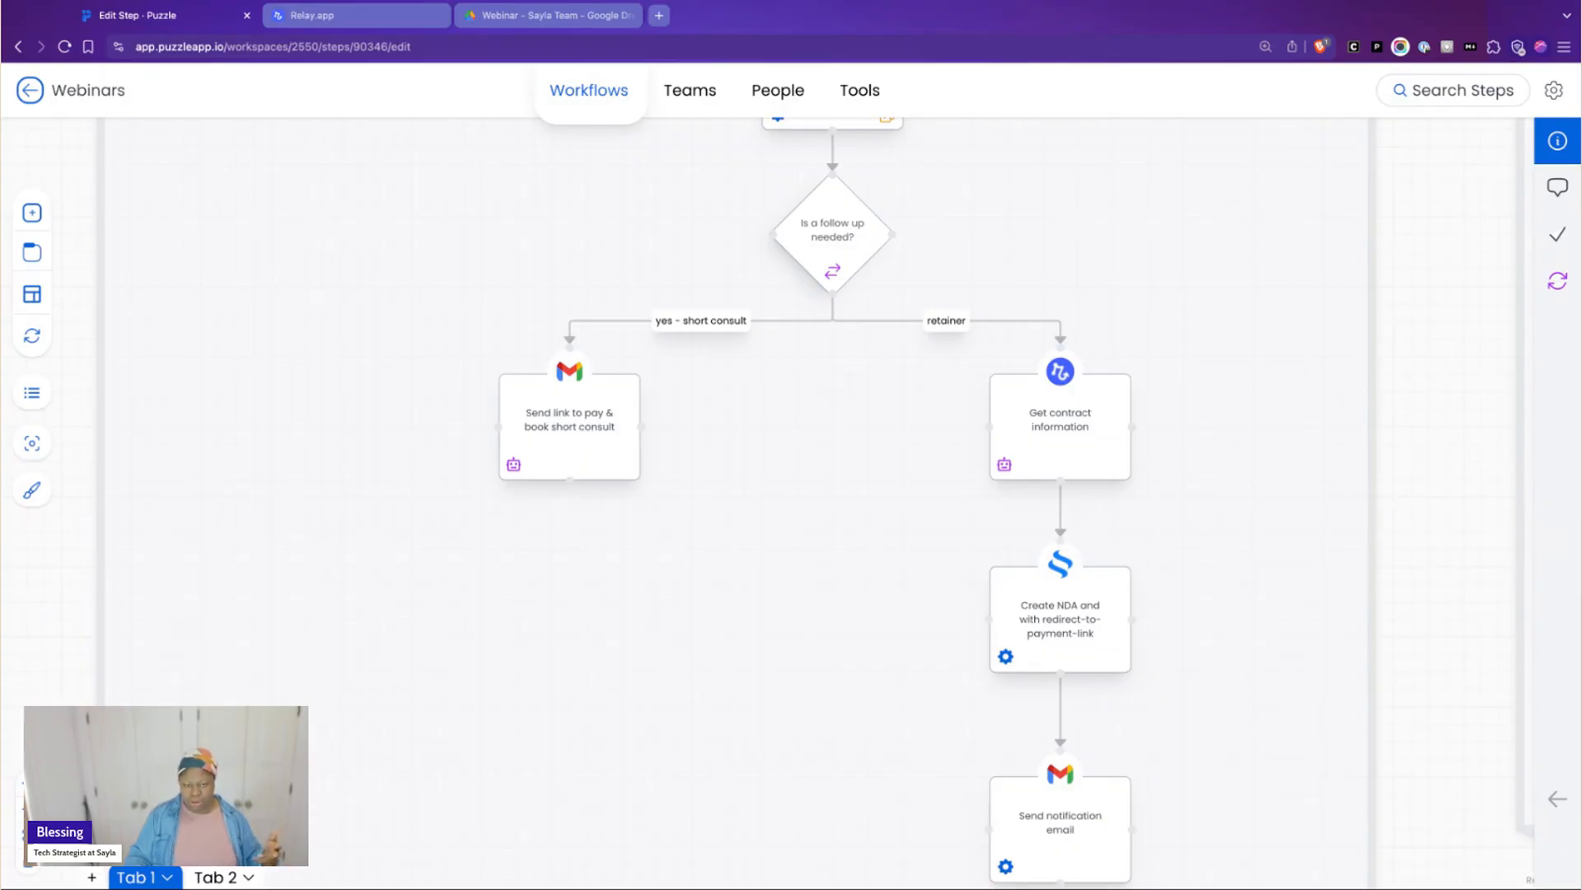
{"action": "left_click", "coordinate": [1290, 444]}
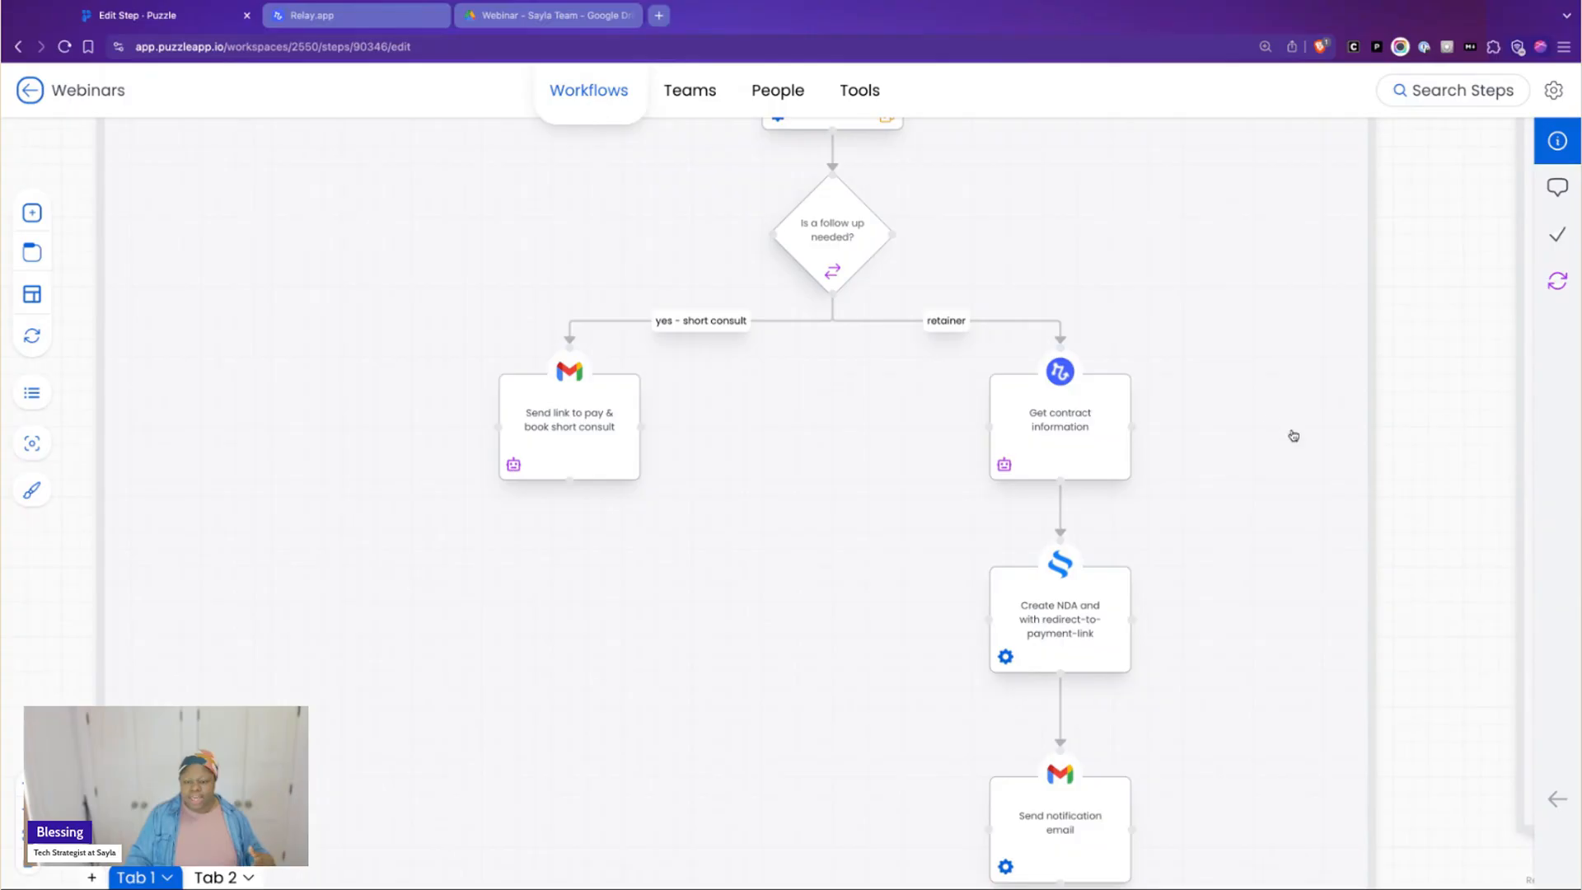
Open the Send link to pay & book short consult step, expand its details sidebar and highlight the full note
{"action": "left_click", "coordinate": [597, 435]}
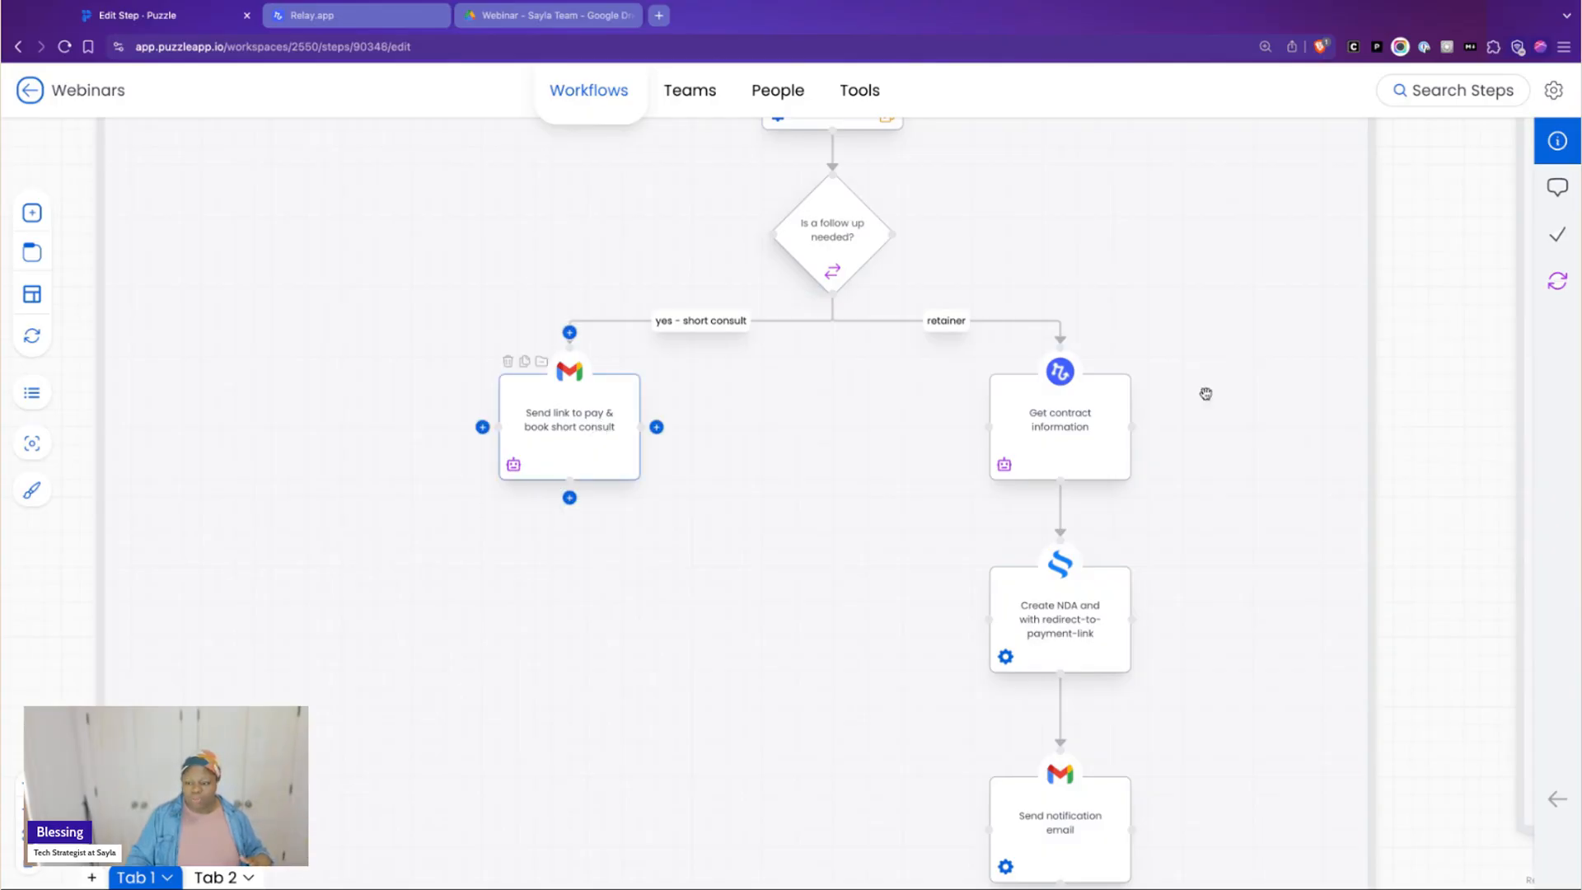
{"action": "left_click", "coordinate": [1557, 800]}
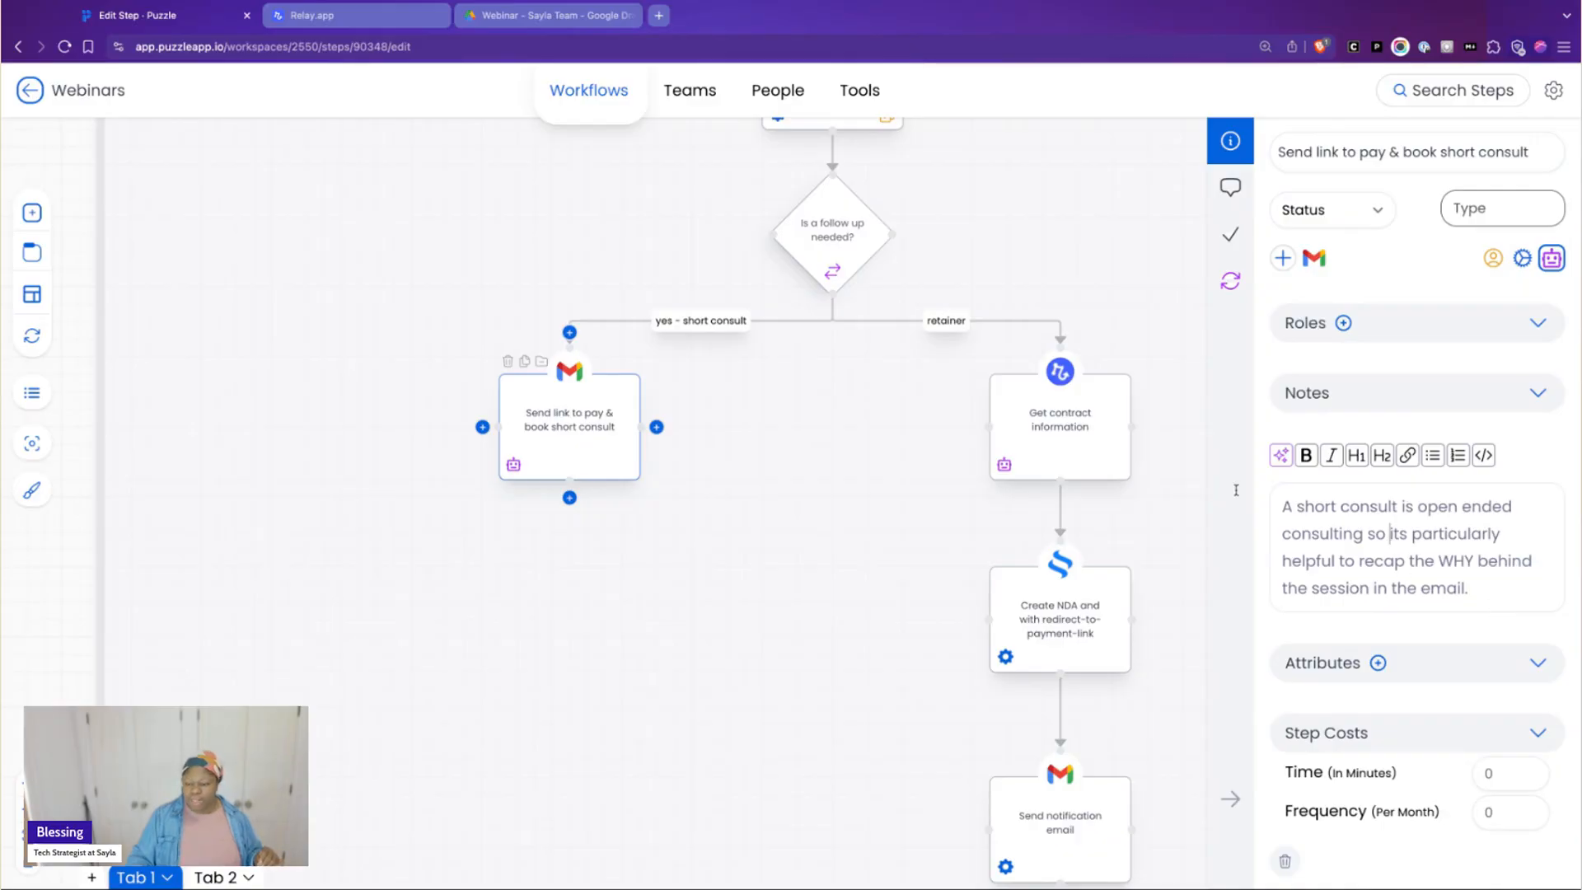
{"action": "triple_click", "coordinate": [1306, 567]}
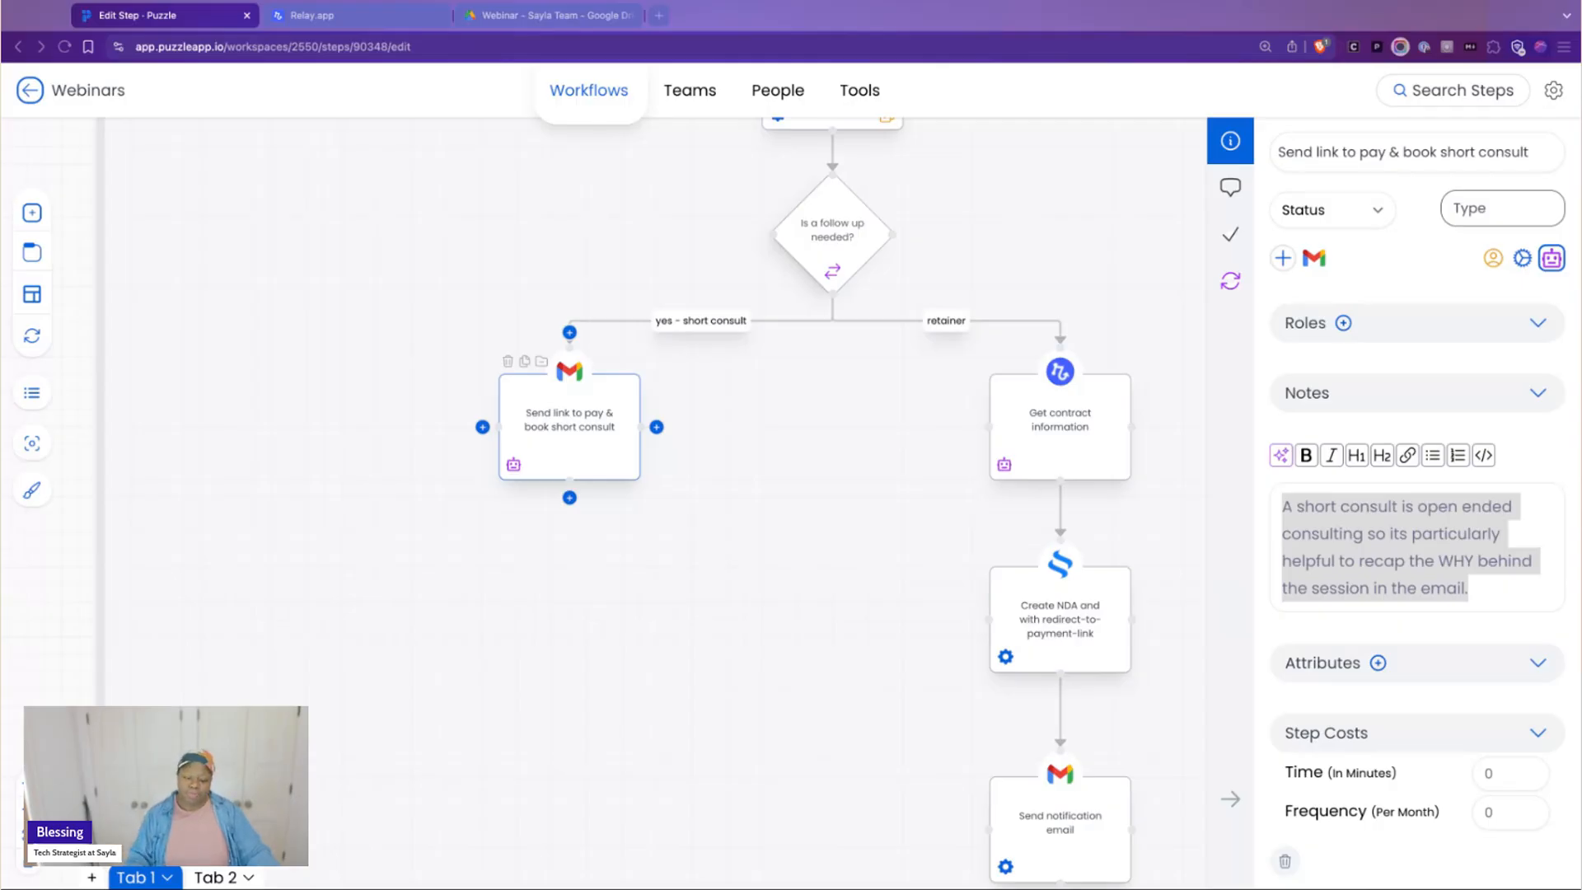
{"action": "left_click", "coordinate": [792, 787]}
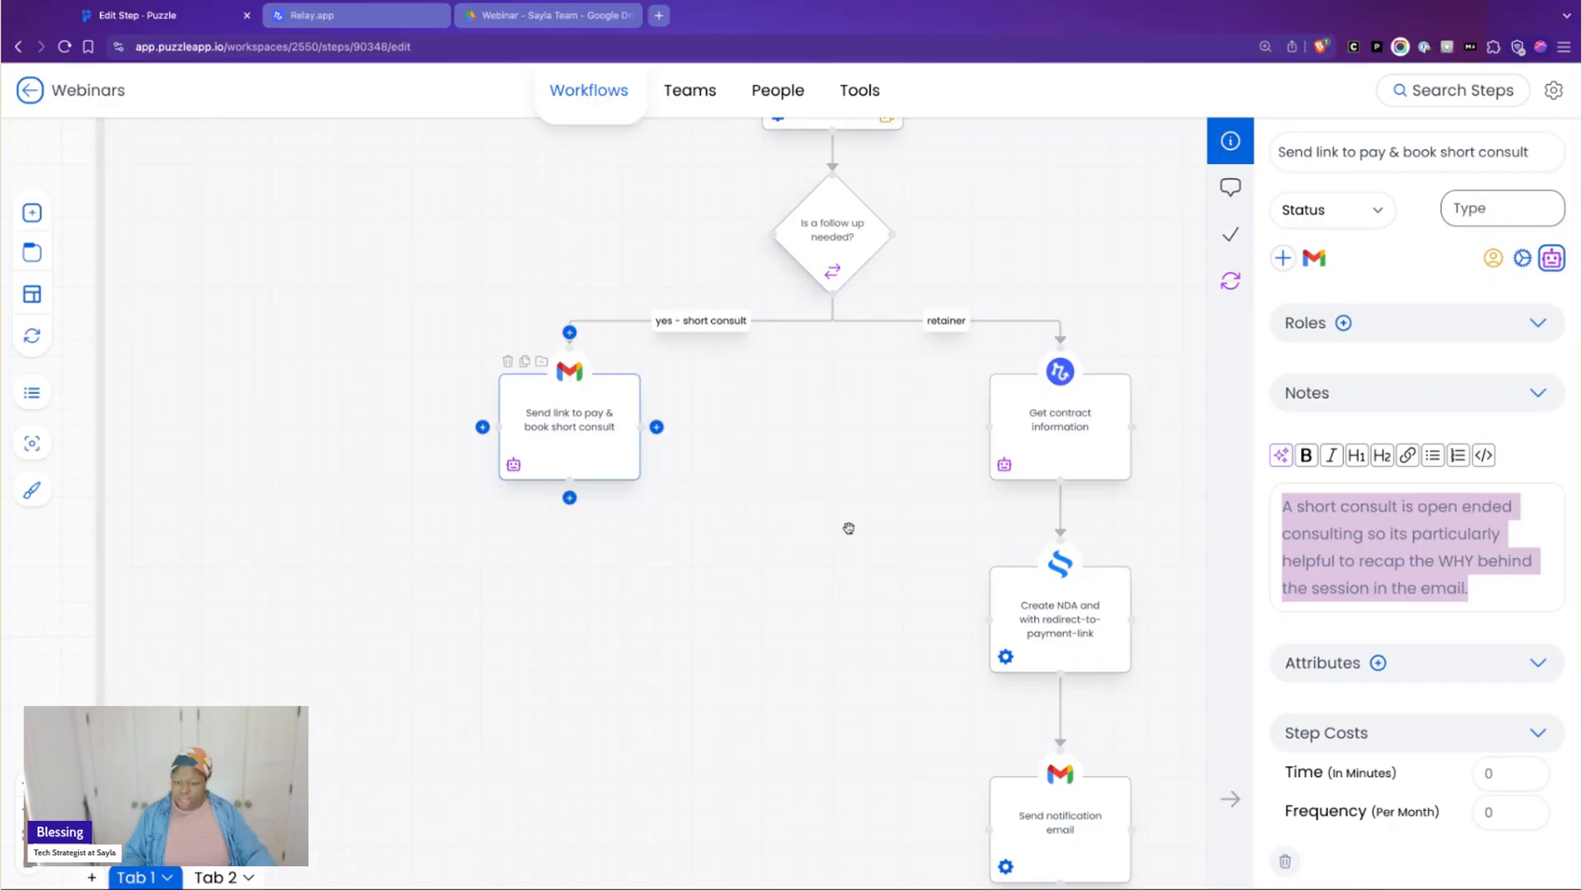
Open the Get contract information step on the retainer branch and read its notes on extracting details to pre-fill
{"action": "scroll", "coordinate": [849, 529], "scroll_direction": "right", "scroll_amount": 5}
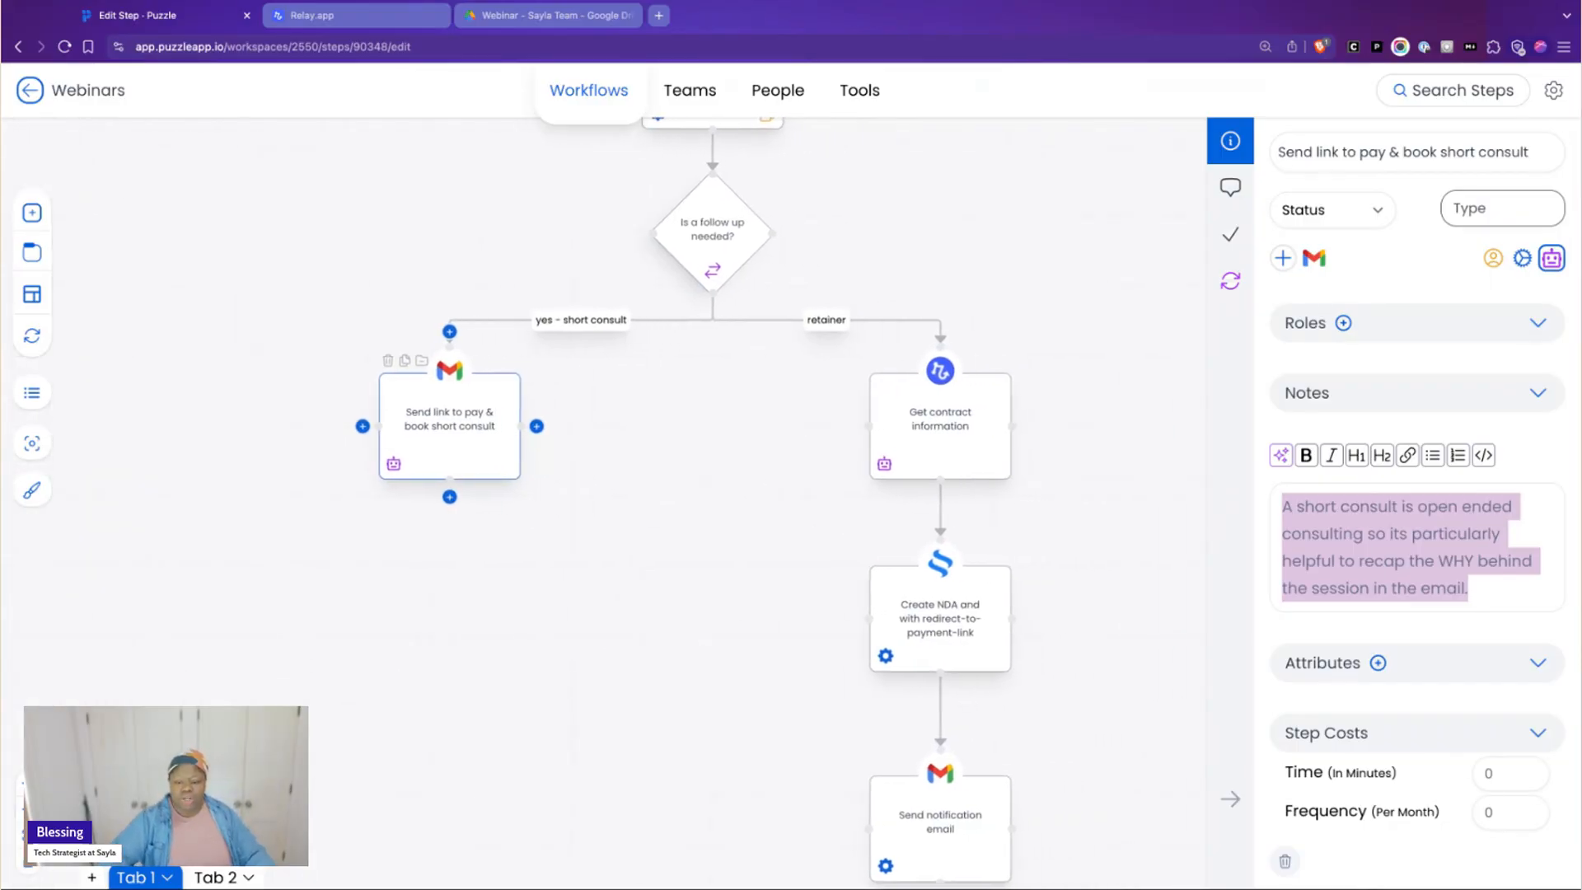
{"action": "left_click", "coordinate": [898, 436]}
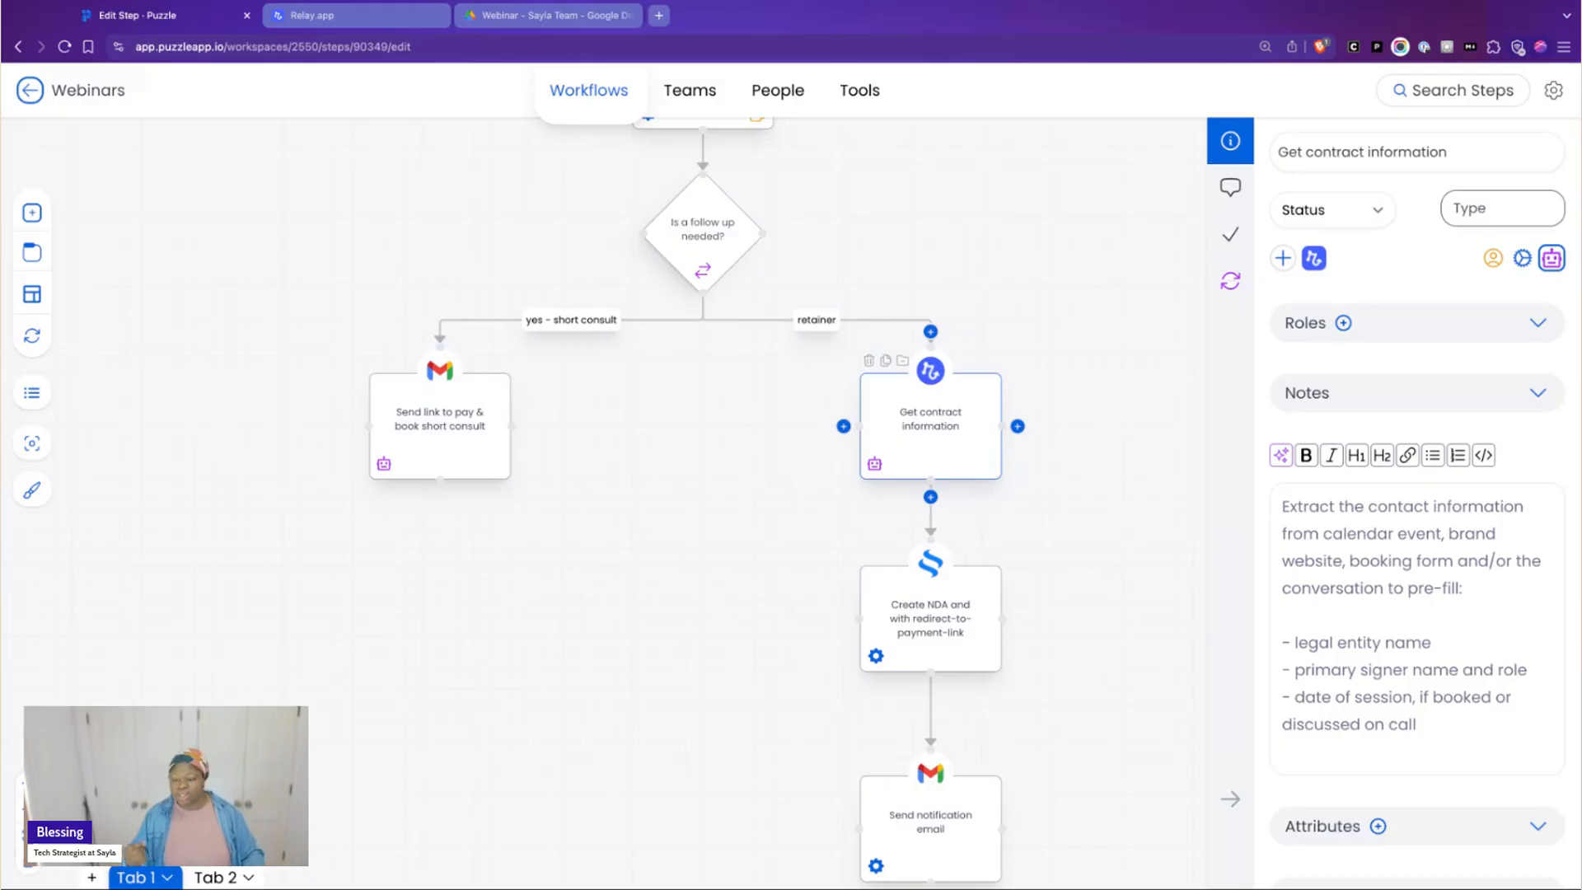
{"action": "left_click", "coordinate": [1010, 1]}
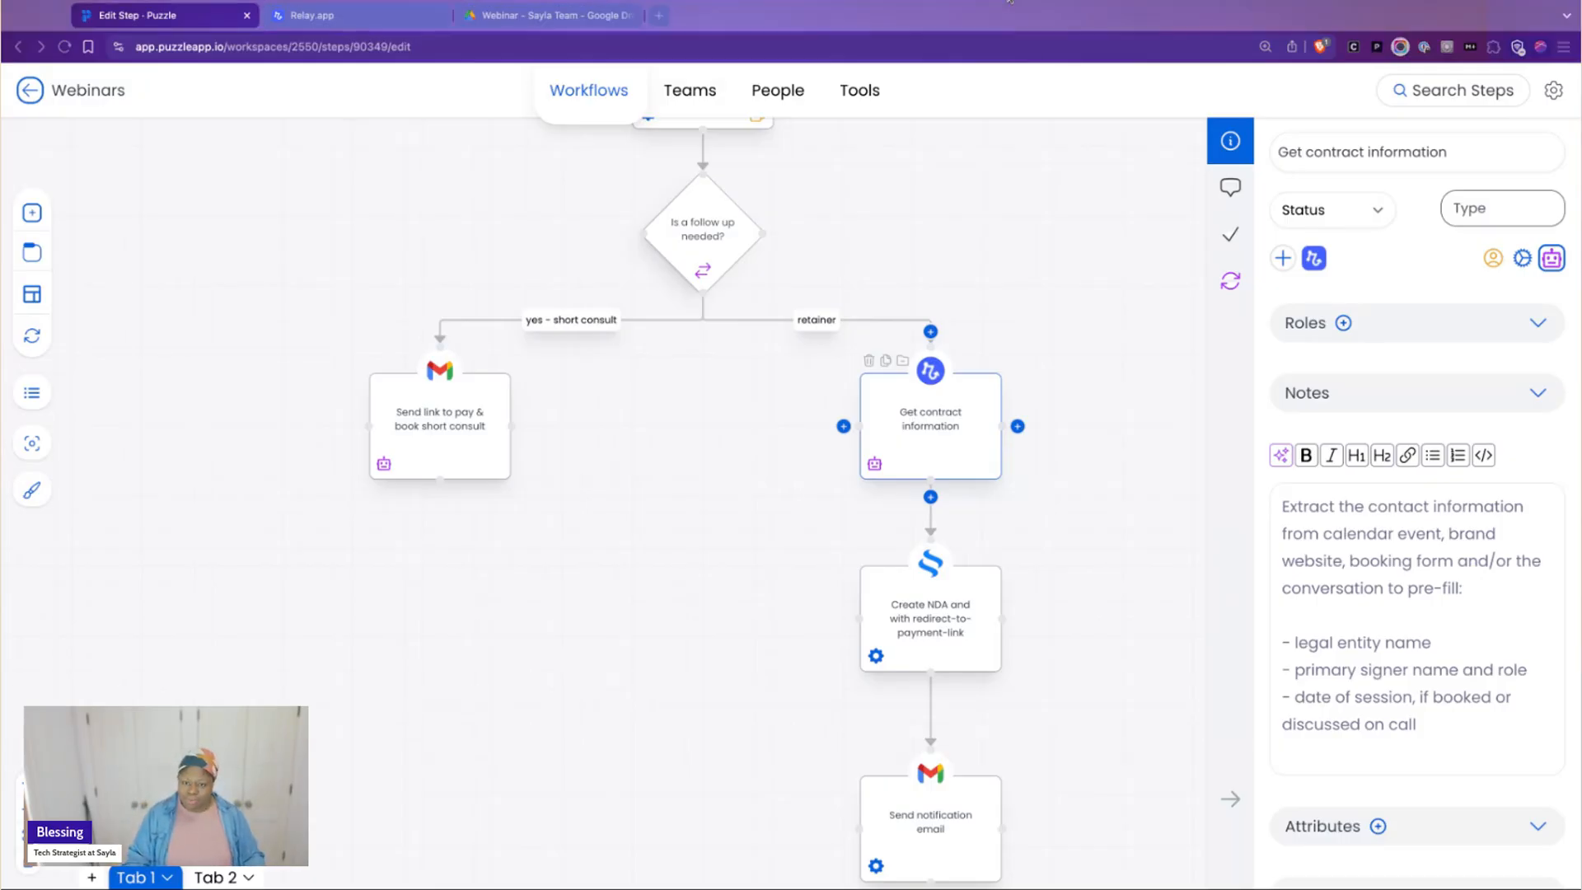
{"action": "left_click", "coordinate": [1518, 640]}
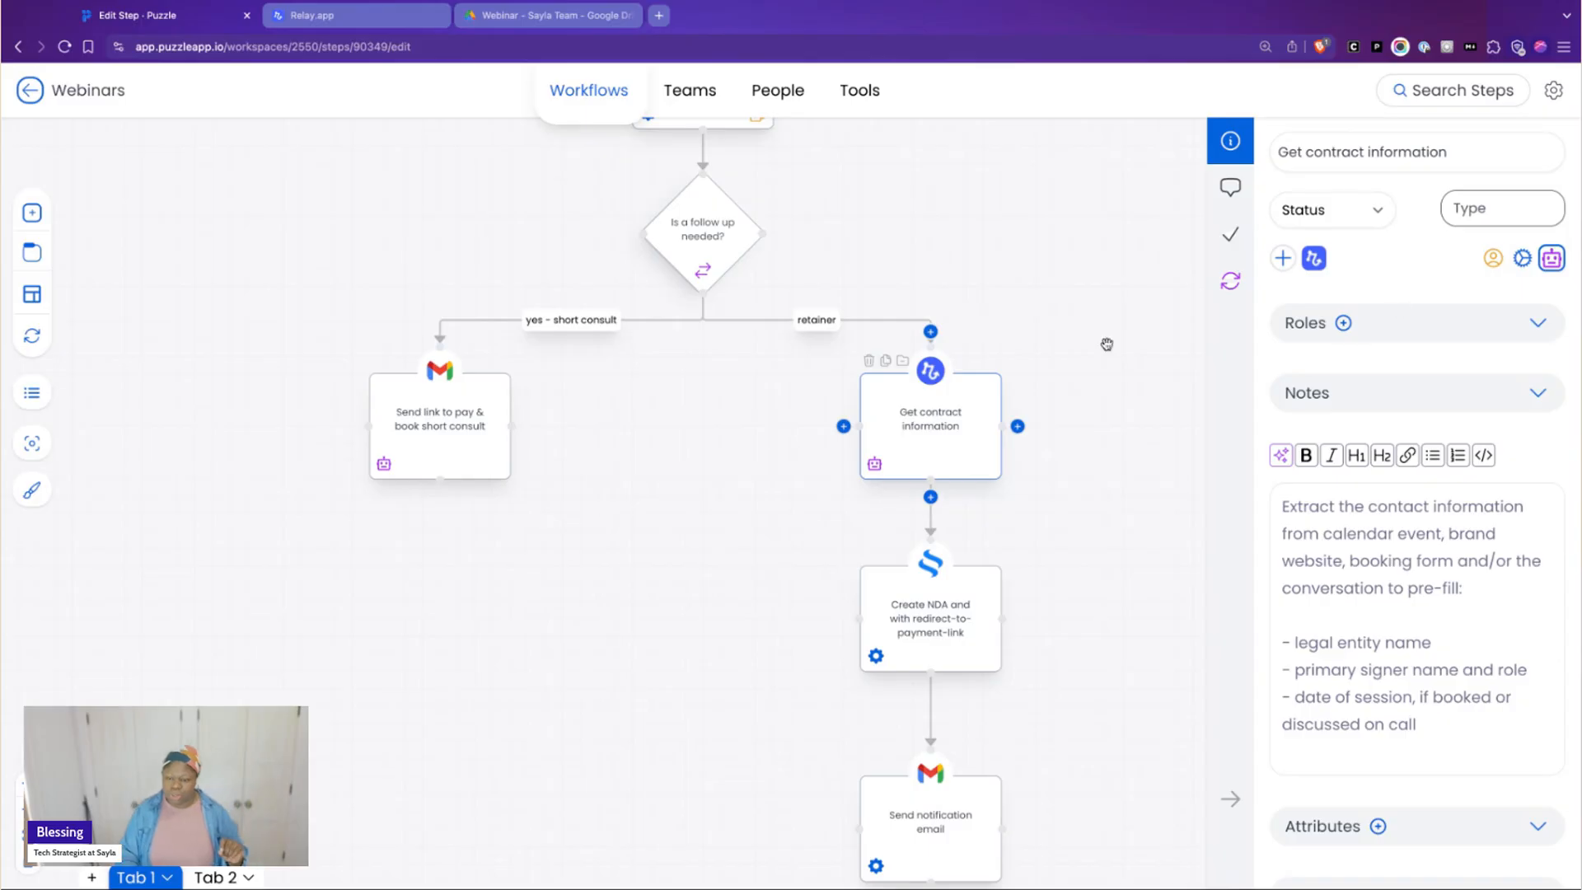
{"action": "left_click", "coordinate": [1010, 4]}
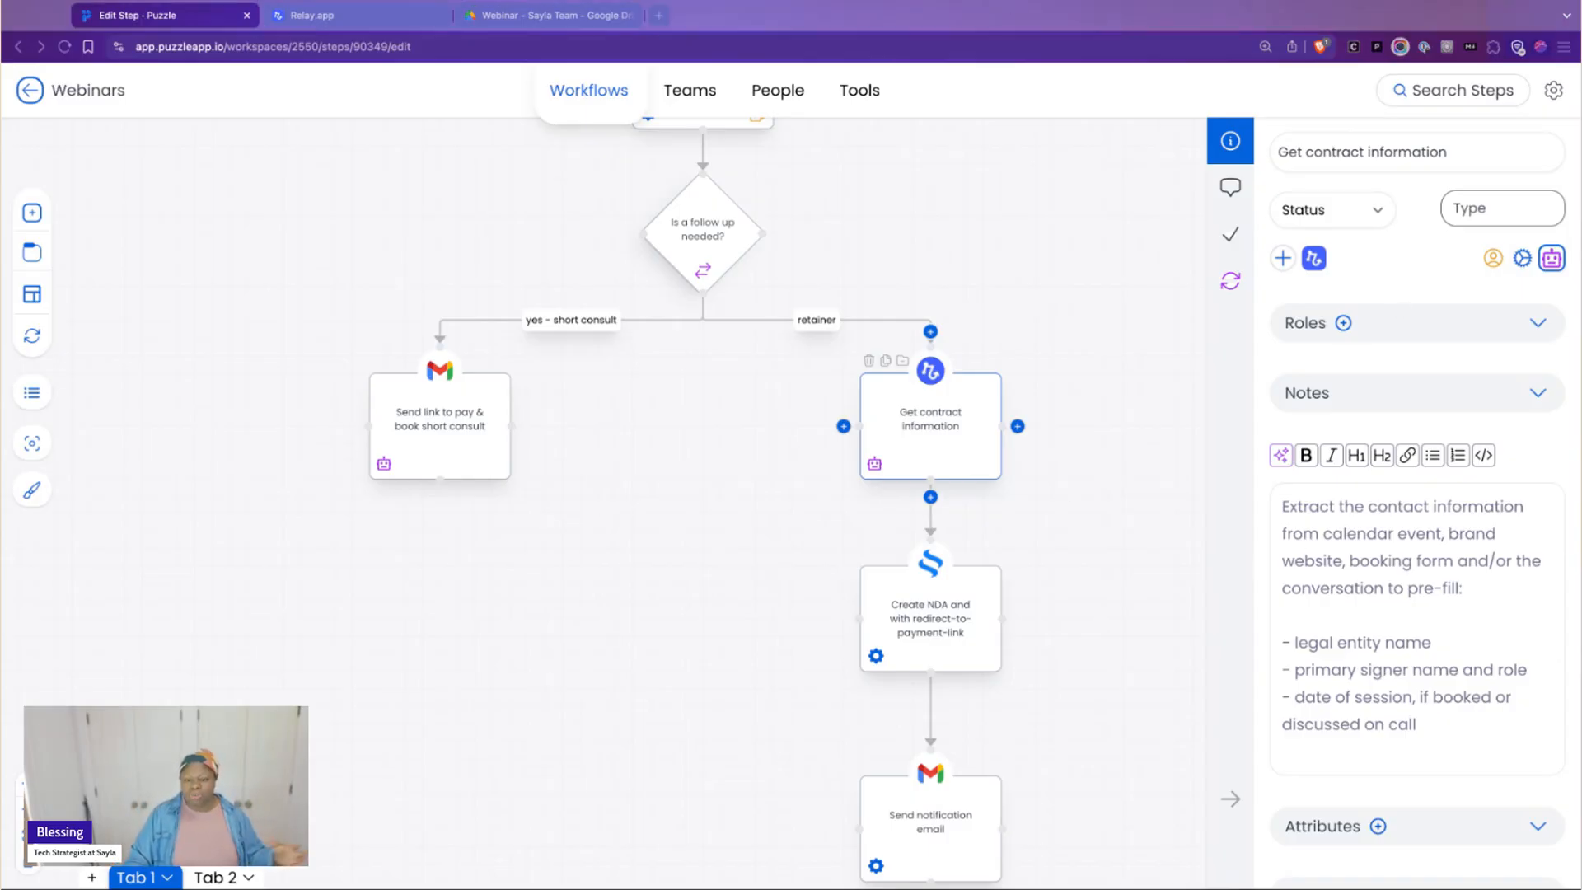
{"action": "left_click", "coordinate": [1475, 719]}
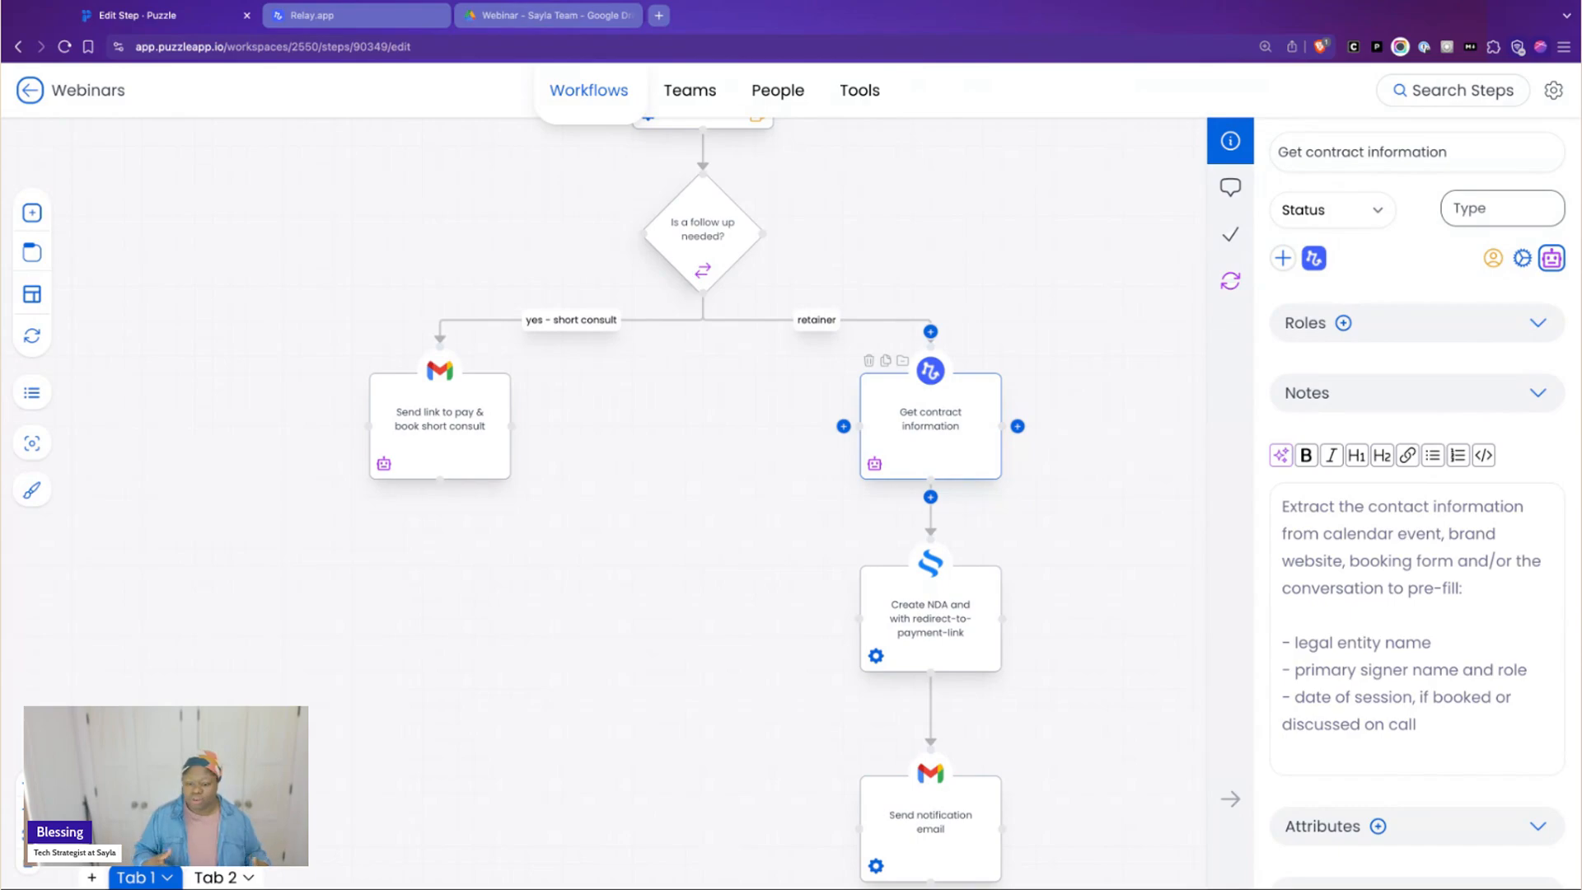
{"action": "scroll", "coordinate": [1409, 624], "scroll_direction": "down", "scroll_amount": 2}
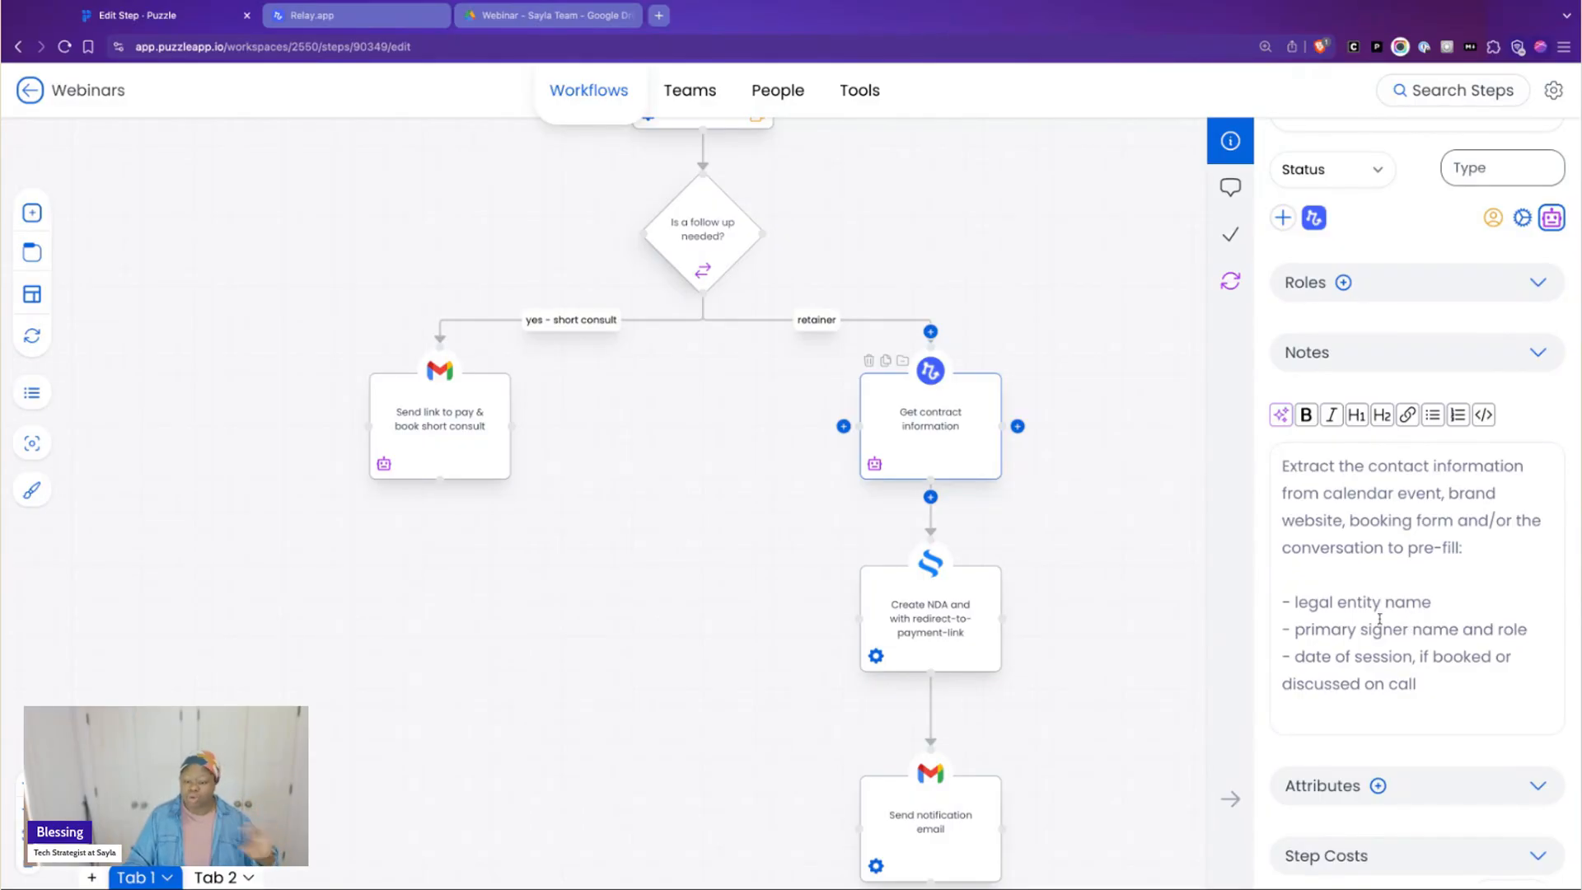
Open the Create NDA step with the redirect-to-payment link and view its details
{"action": "left_click", "coordinate": [945, 602]}
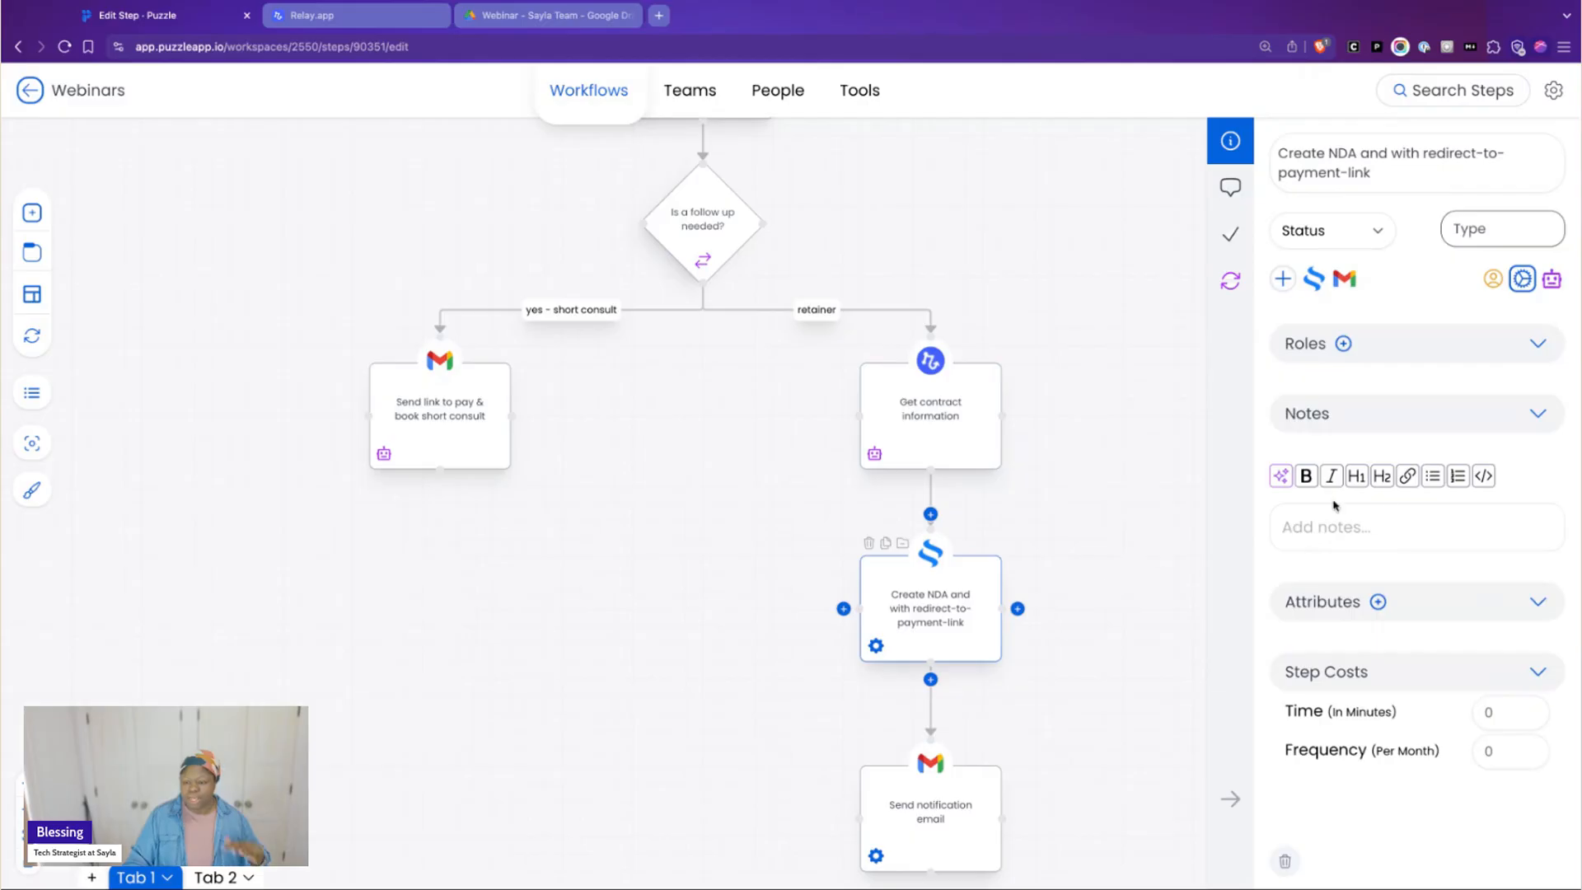
{"action": "scroll", "coordinate": [987, 614], "scroll_direction": "down", "scroll_amount": 1}
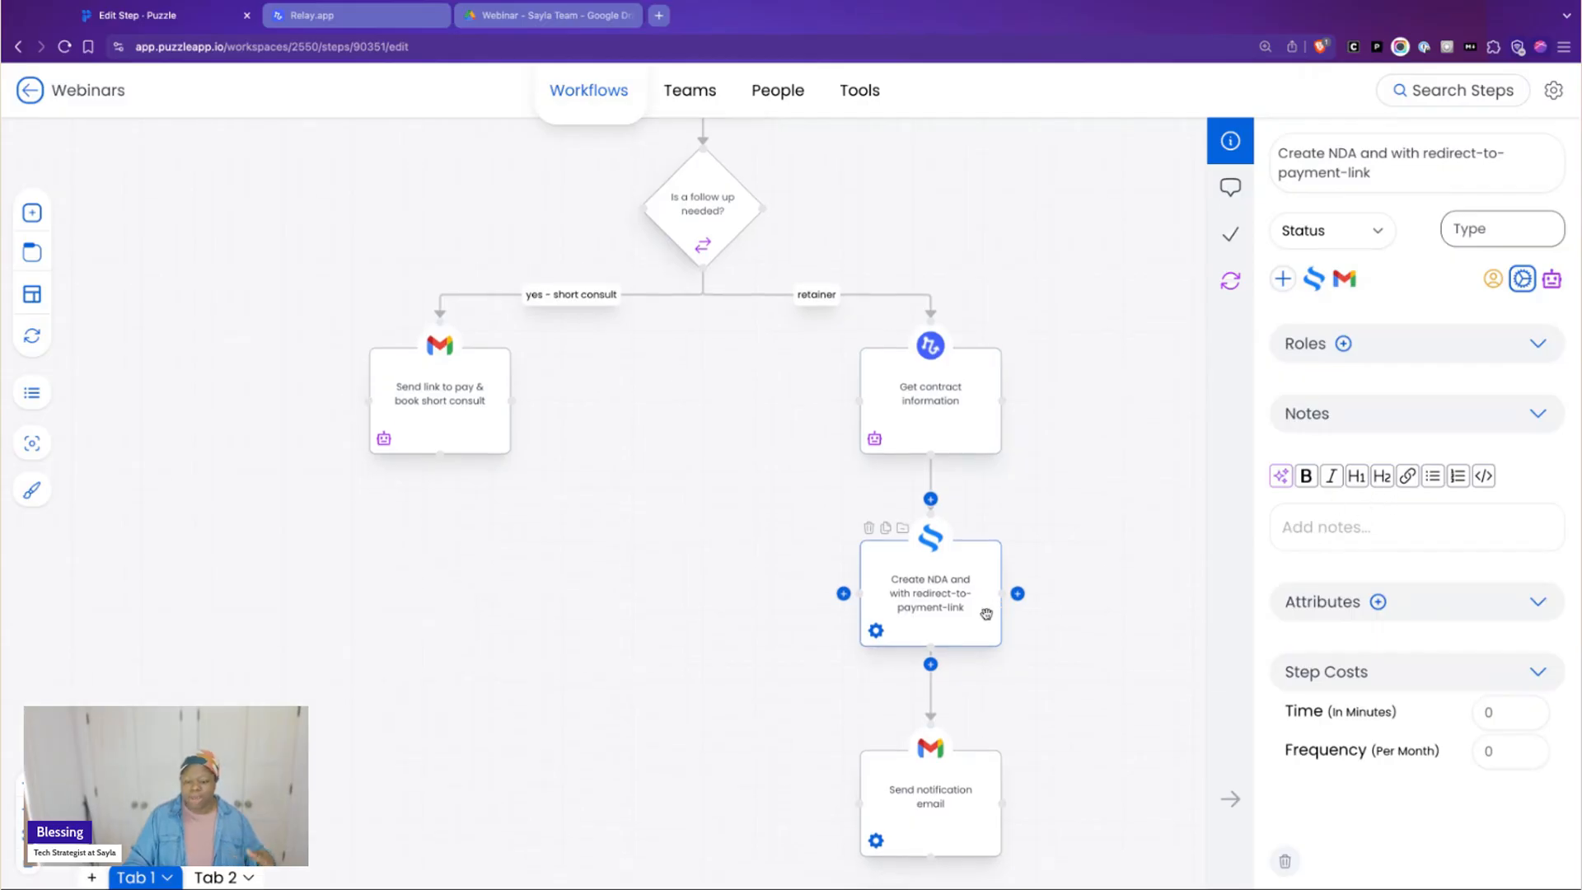
{"action": "scroll", "coordinate": [985, 615], "scroll_direction": "down", "scroll_amount": 1}
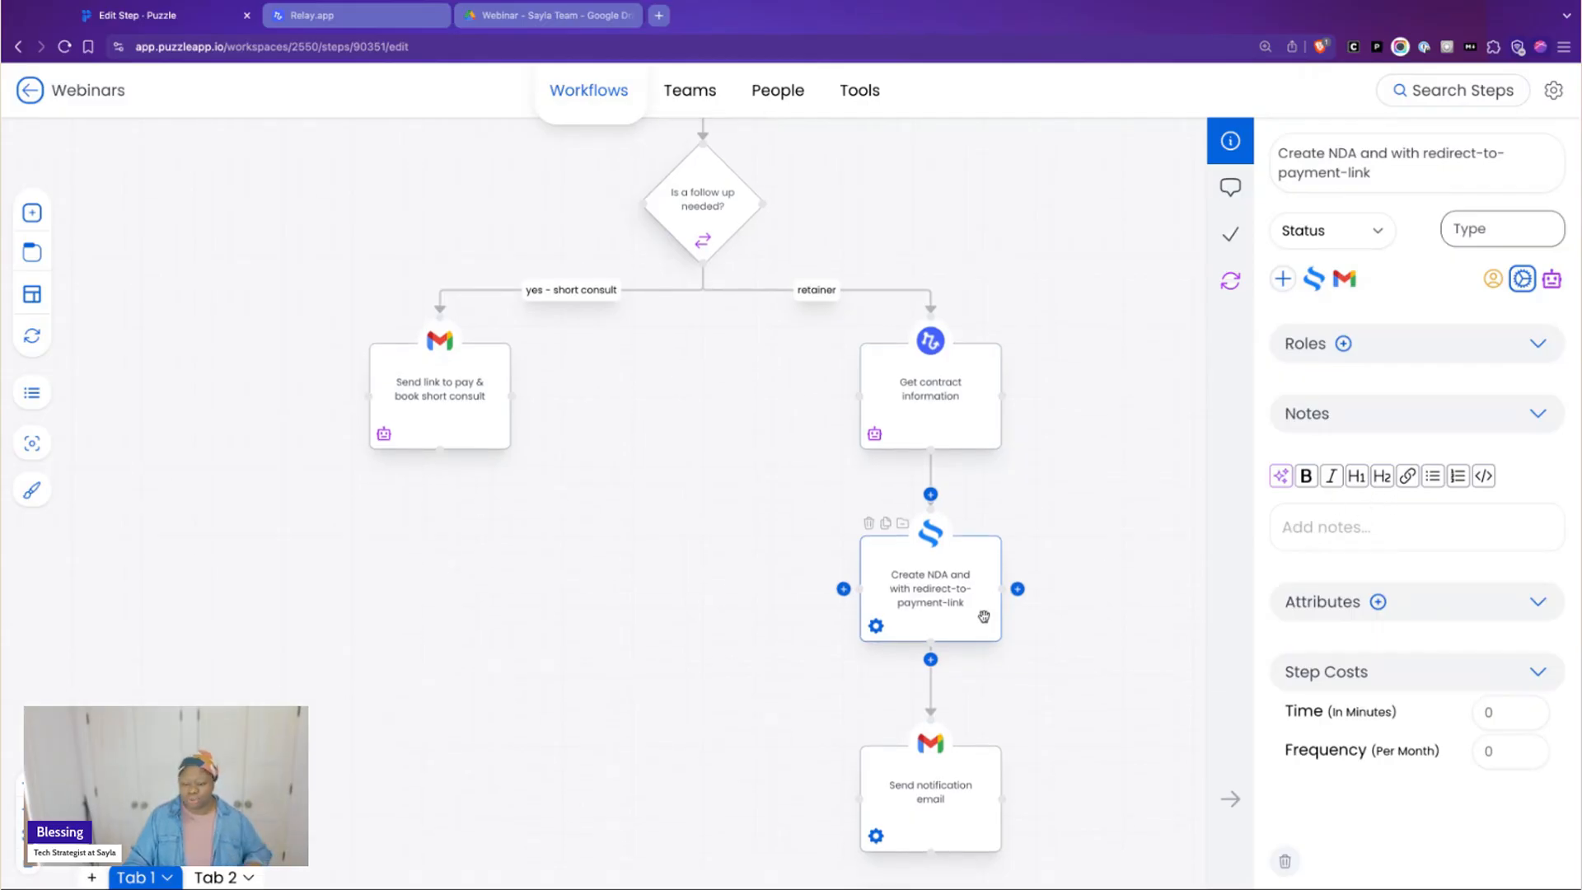
Open the Send notification email step, read its notes and return to the start of the Consideration (Sales/Pitching) sequence
{"action": "left_click", "coordinate": [938, 819]}
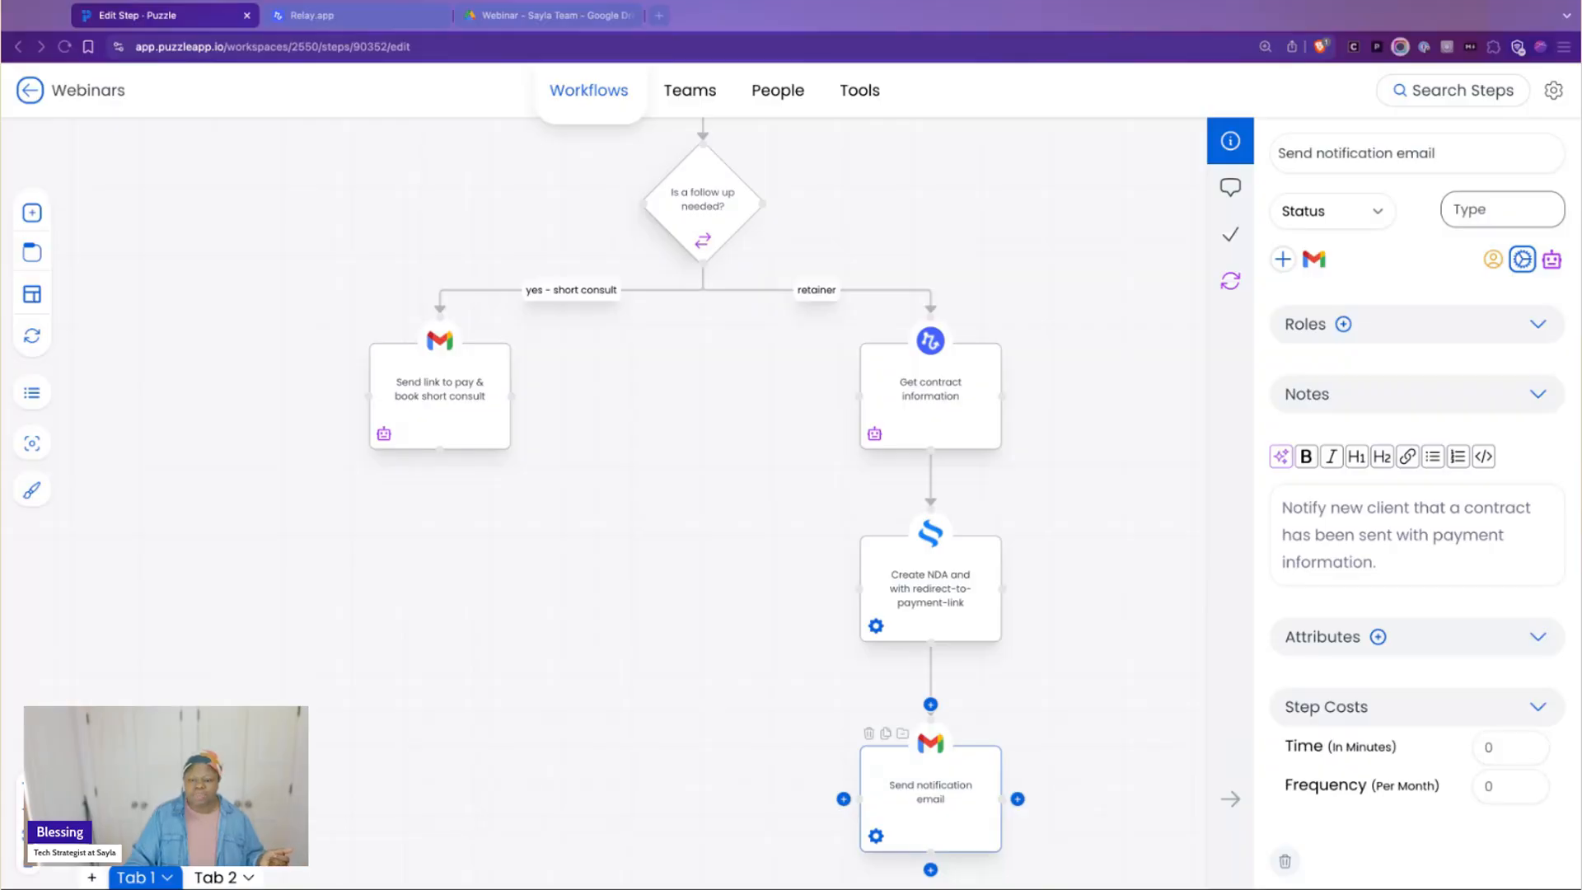
{"action": "left_click", "coordinate": [1103, 691]}
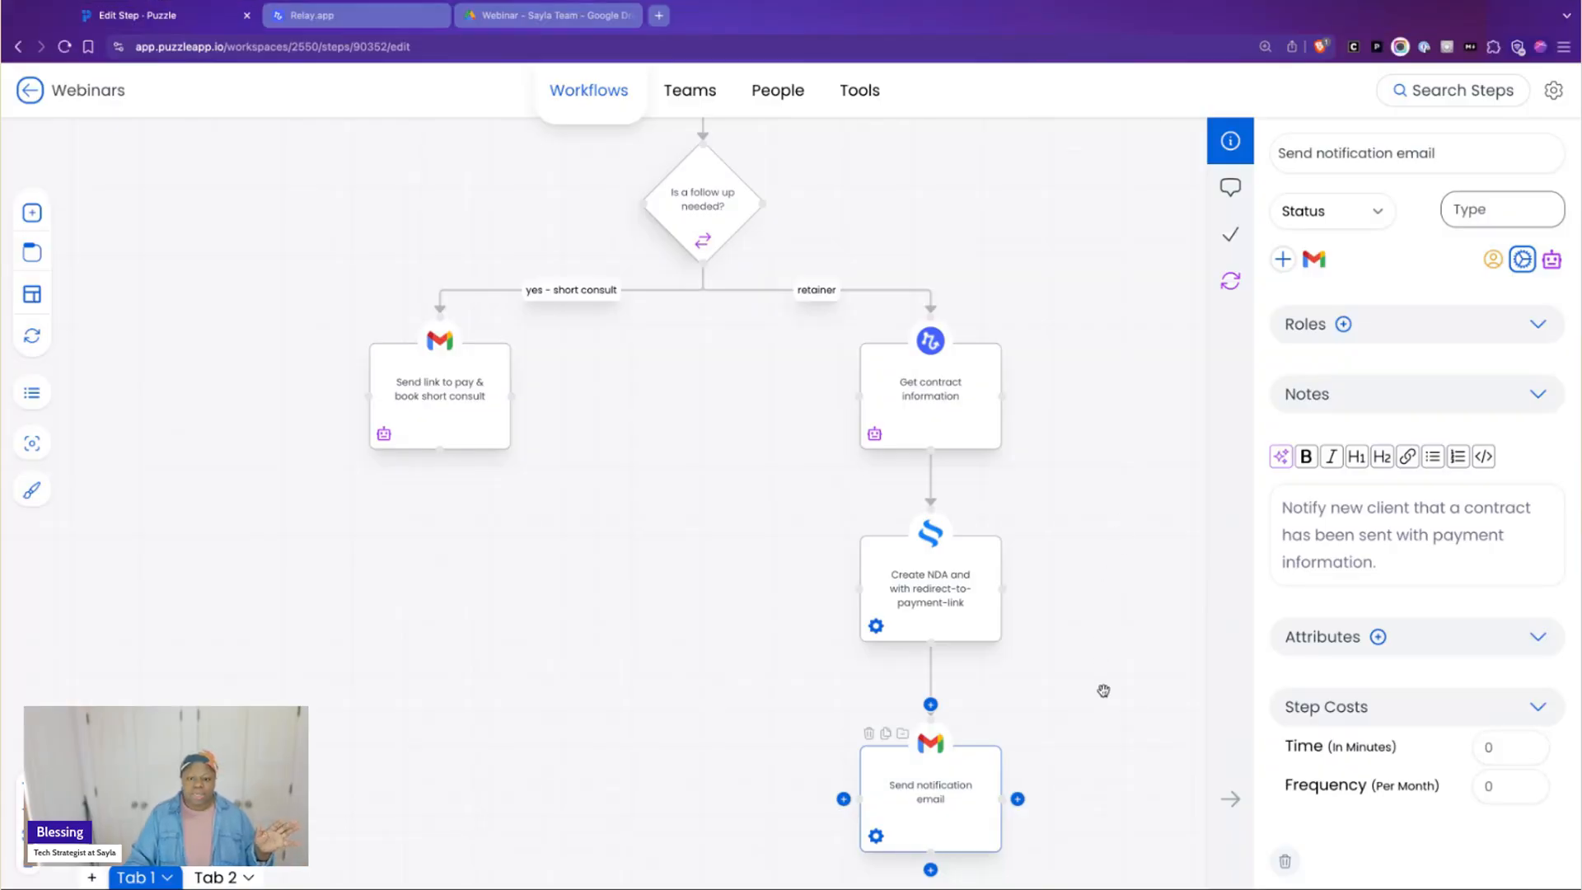
{"action": "scroll", "coordinate": [1105, 679], "scroll_direction": "up", "scroll_amount": 2}
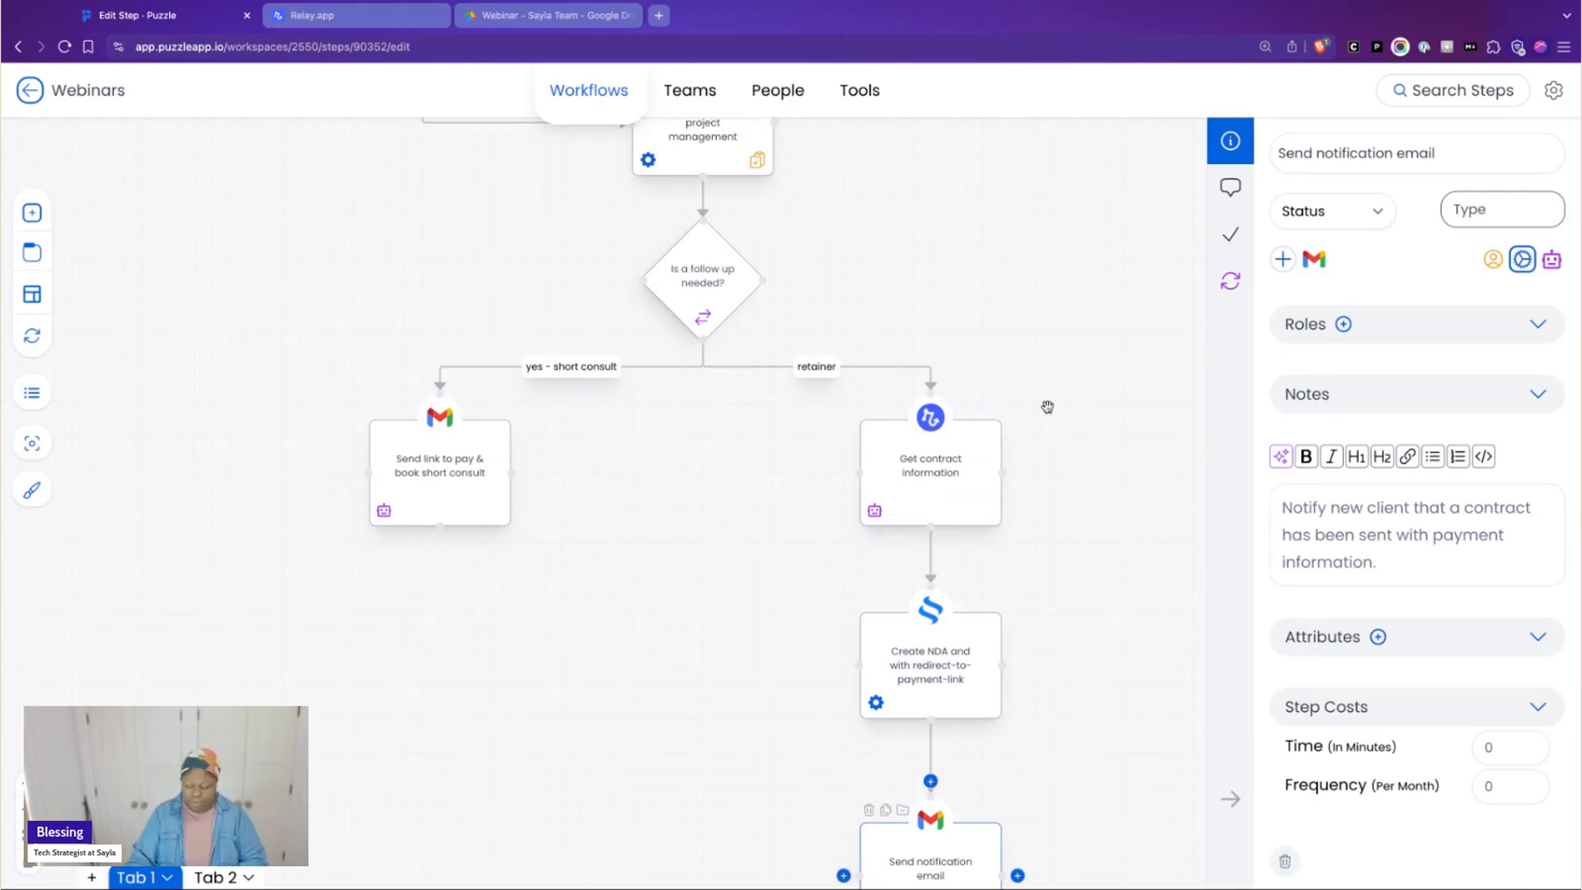
{"action": "scroll", "coordinate": [1047, 407], "scroll_direction": "up", "scroll_amount": 5}
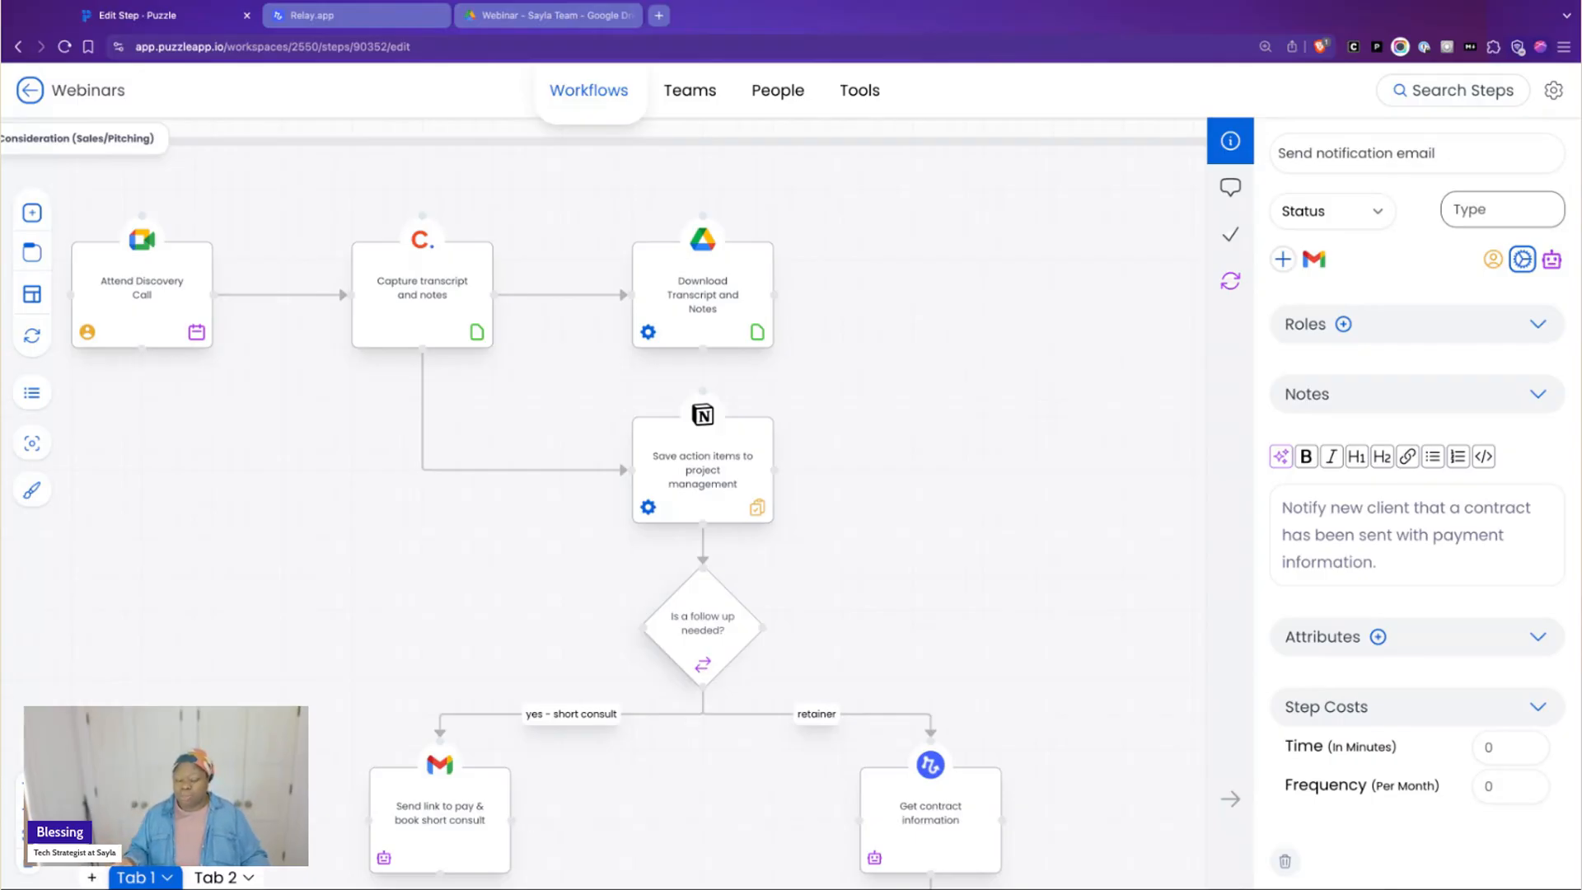
{"action": "left_click", "coordinate": [1051, 2]}
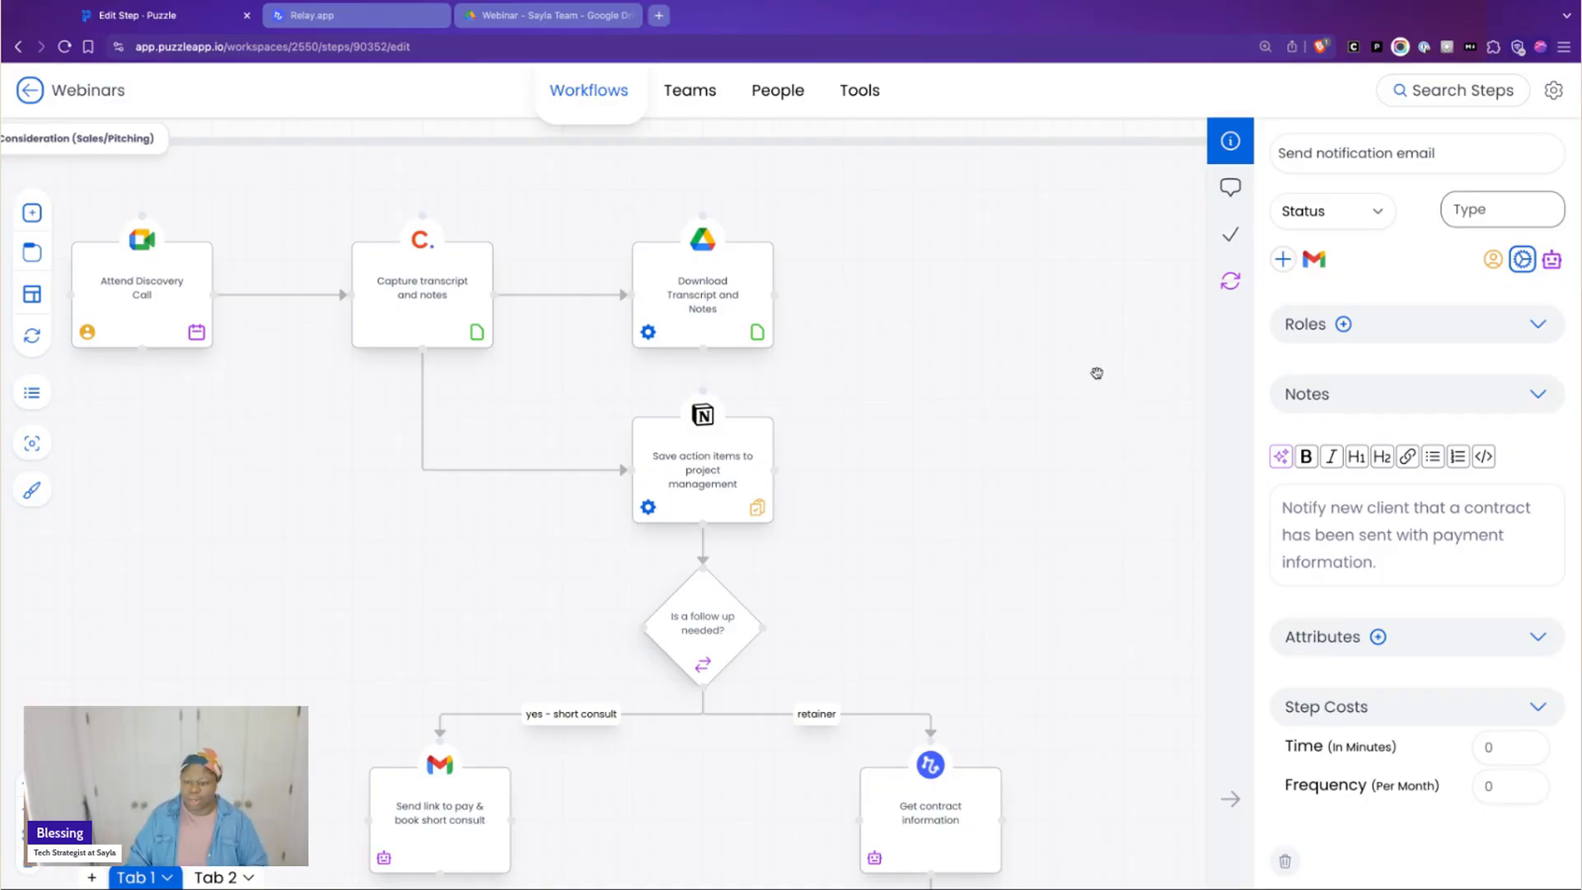
Go from the Consideration (Sales/Pitching) section to the Awareness (Marketing) section and enlarge its steps starting at Attend Webinar
{"action": "scroll", "coordinate": [1092, 377], "scroll_direction": "down", "scroll_amount": 3}
{"action": "scroll", "coordinate": [1094, 380], "scroll_direction": "down", "scroll_amount": 3}
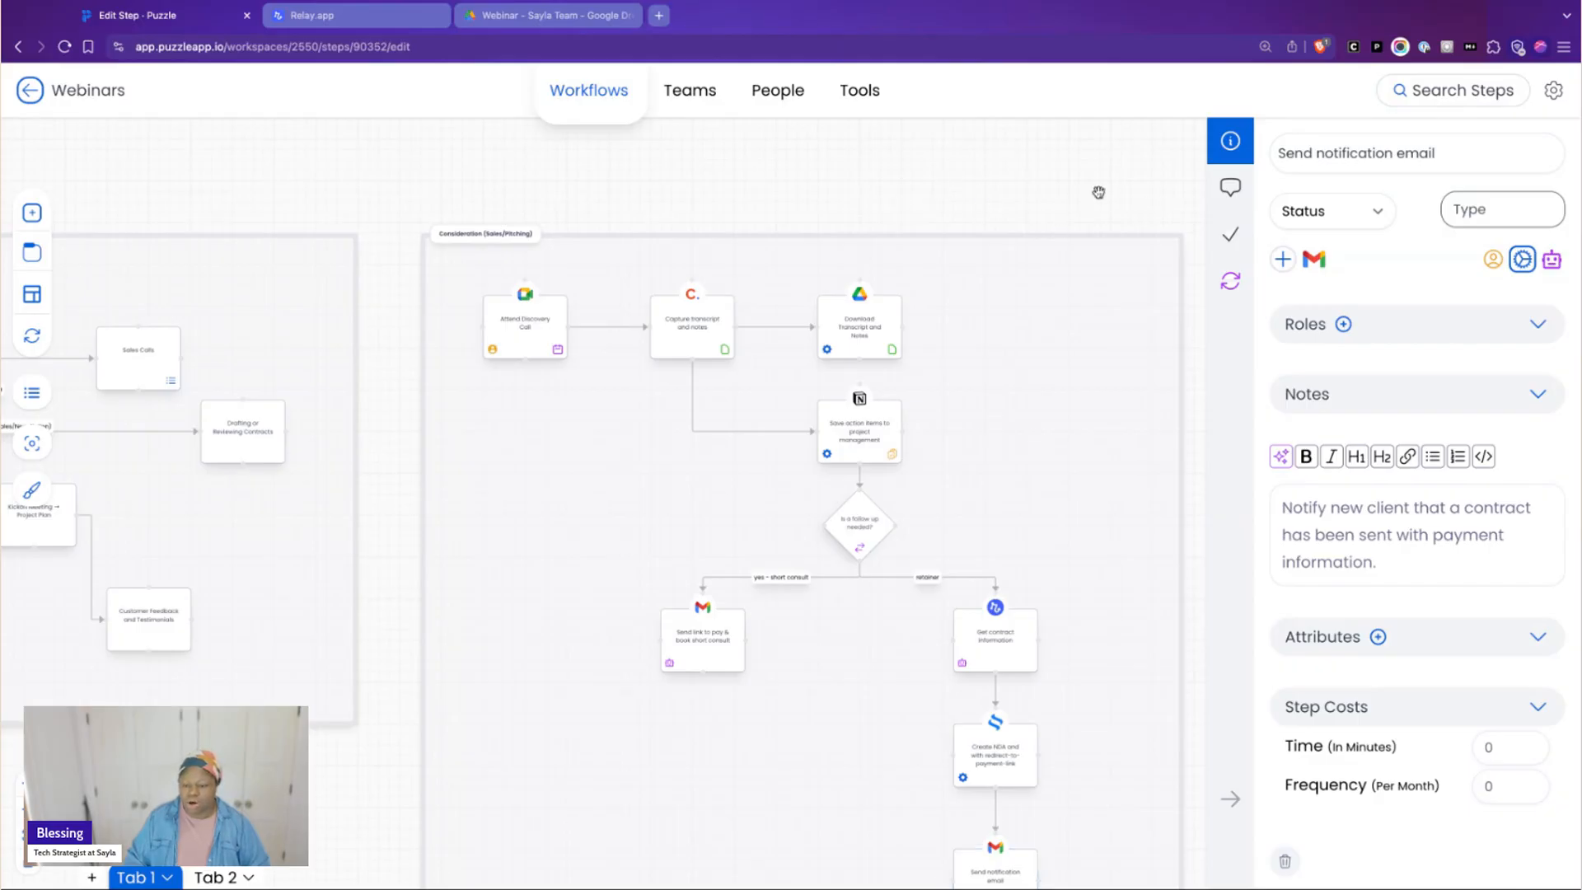
{"action": "left_click_drag", "start_coordinate": [1100, 190], "coordinate": [423, 218]}
{"action": "scroll", "coordinate": [423, 219], "scroll_direction": "right", "scroll_amount": 3}
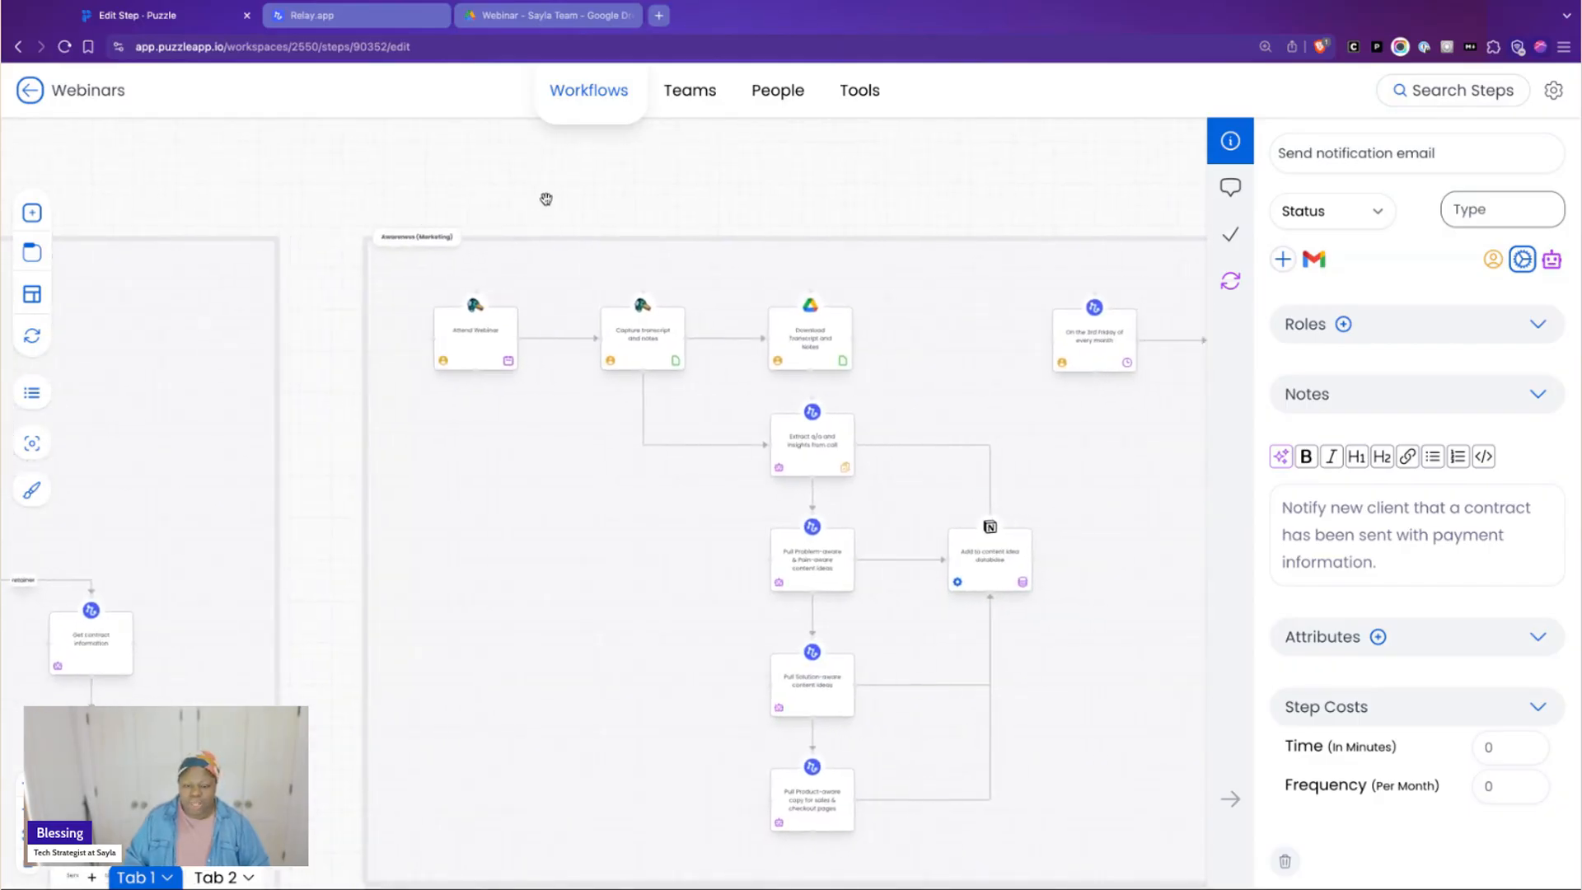
{"action": "scroll", "coordinate": [545, 198], "scroll_direction": "right", "scroll_amount": 3}
{"action": "scroll", "coordinate": [545, 200], "scroll_direction": "left", "scroll_amount": 1}
{"action": "scroll", "coordinate": [318, 170], "scroll_direction": "up", "scroll_amount": 6}
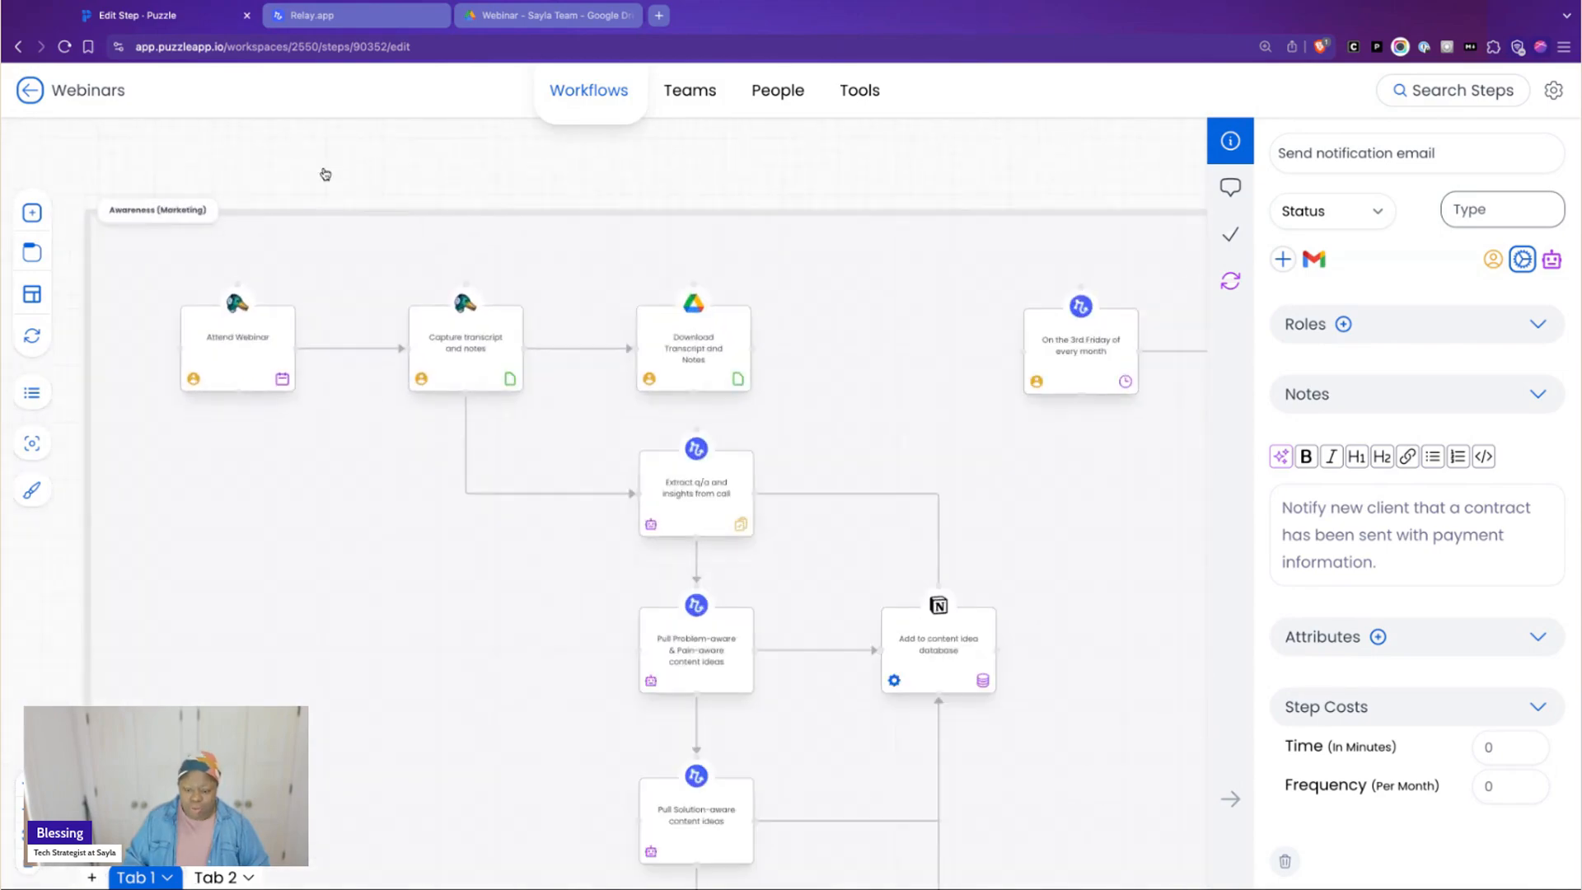
{"action": "scroll", "coordinate": [326, 177], "scroll_direction": "up", "scroll_amount": 2}
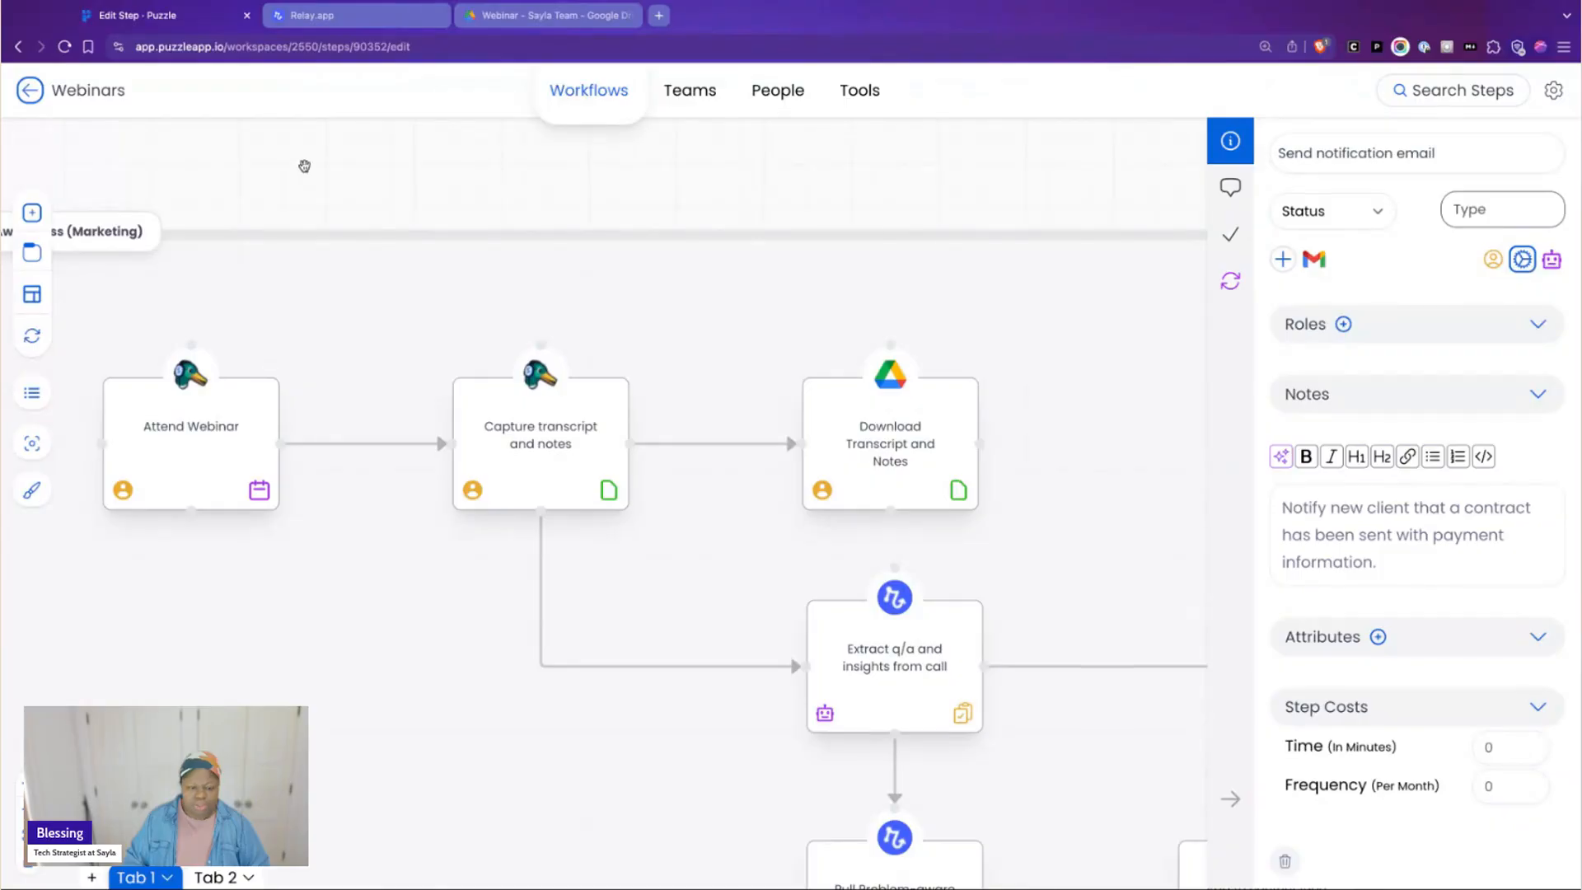
Examine the opening Awareness (Marketing) steps from Attend Webinar through the transcript download and the q/a and insights extraction
{"action": "scroll", "coordinate": [352, 166], "scroll_direction": "left", "scroll_amount": 1}
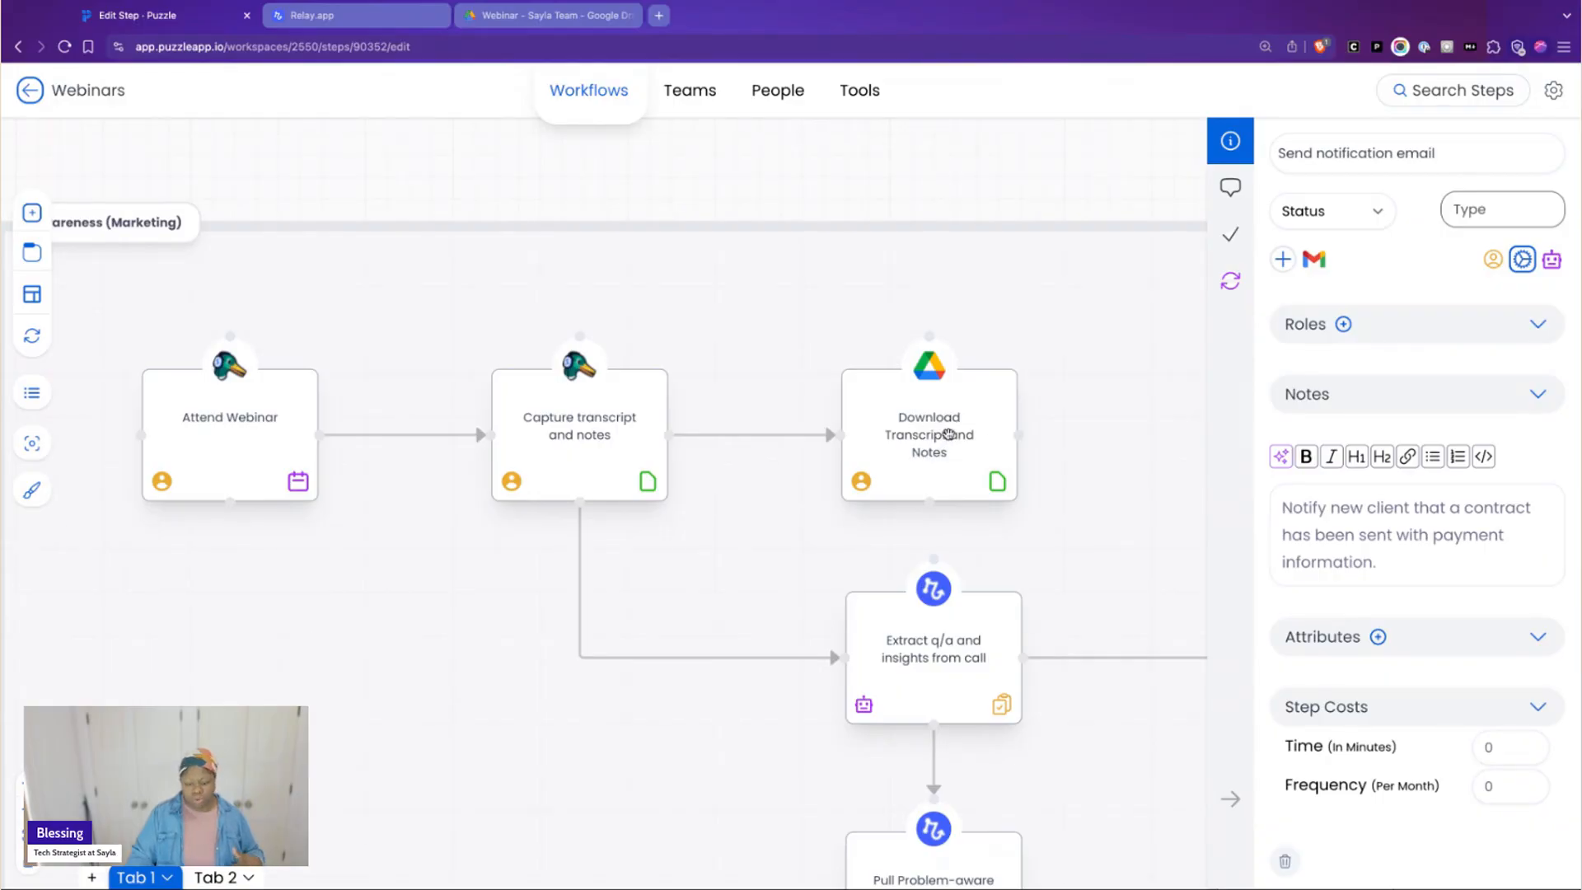
{"action": "scroll", "coordinate": [954, 430], "scroll_direction": "down", "scroll_amount": 3}
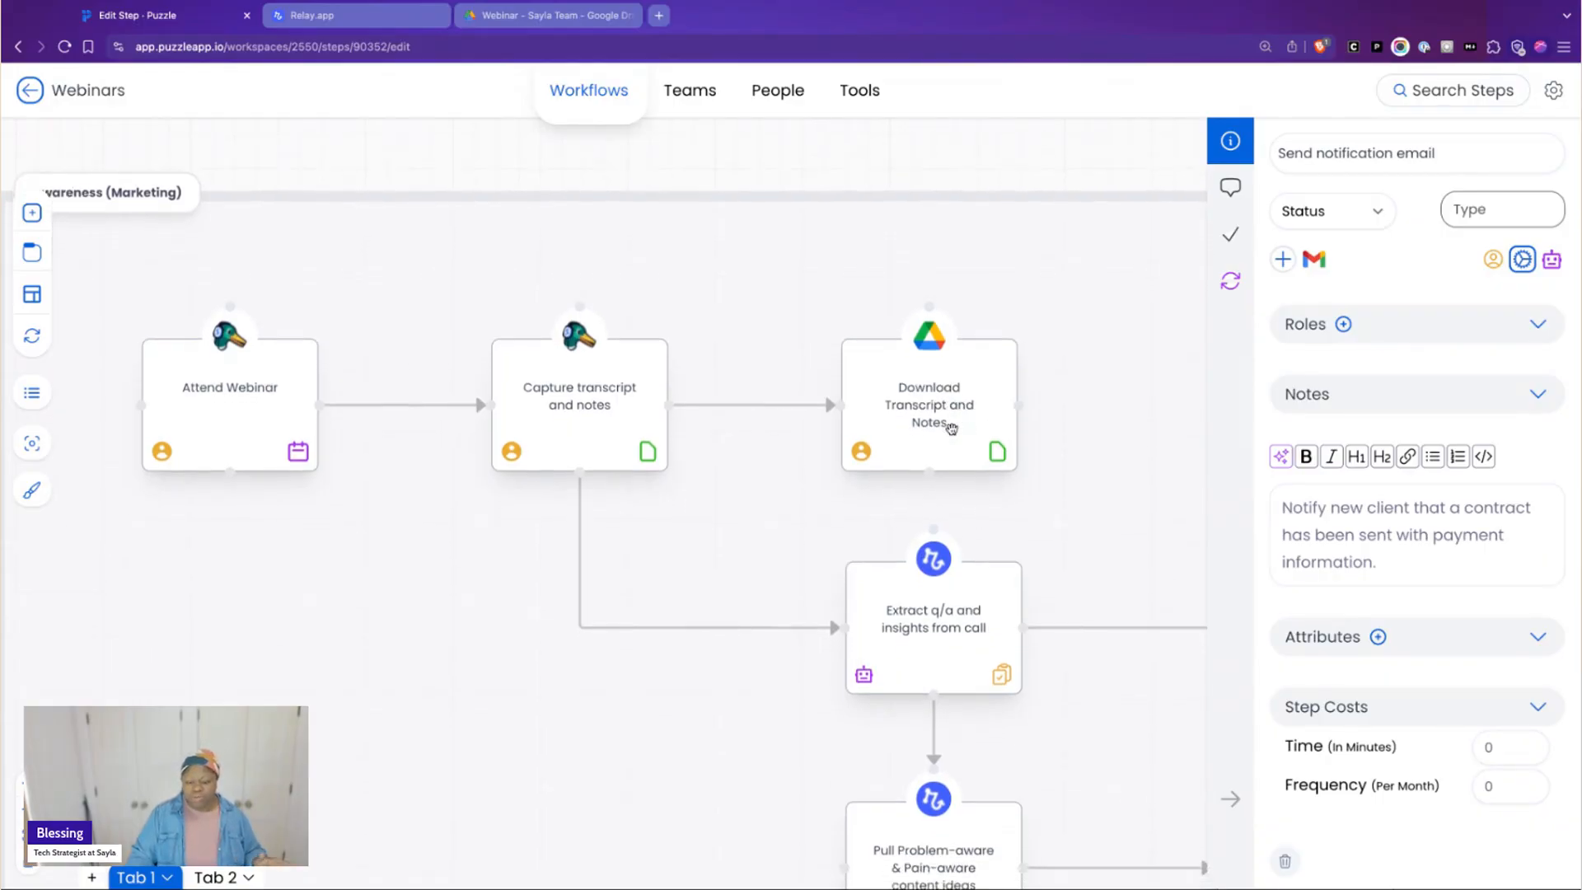
{"action": "scroll", "coordinate": [954, 427], "scroll_direction": "down", "scroll_amount": 3}
{"action": "scroll", "coordinate": [973, 426], "scroll_direction": "up", "scroll_amount": 4}
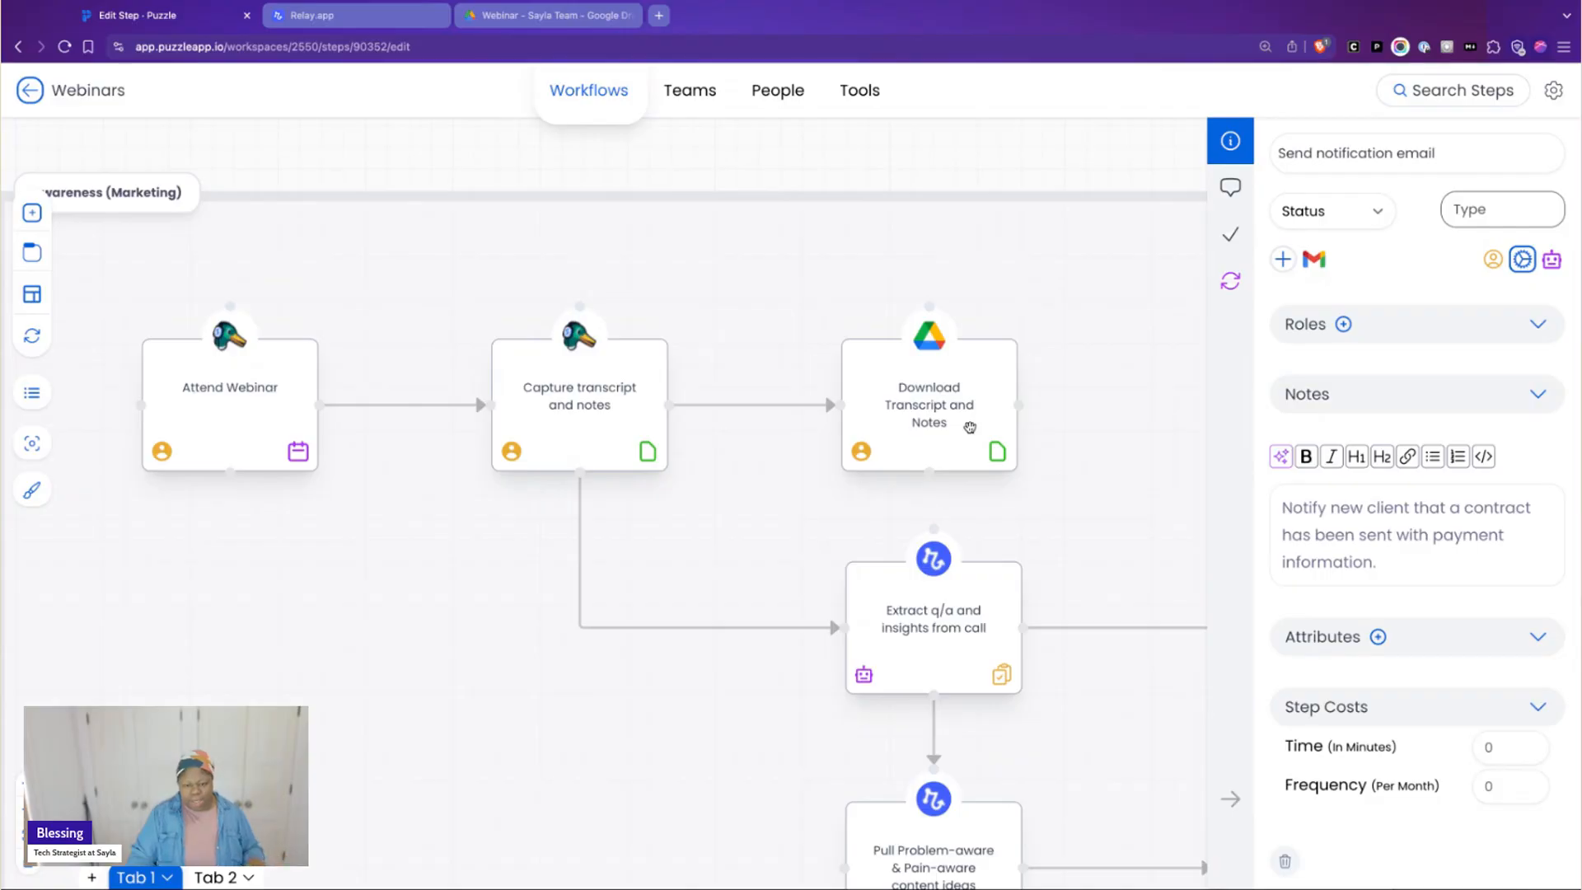
Select the Extract q/a and insights from call step and hide the step details to widen the workflow map
{"action": "scroll", "coordinate": [980, 158], "scroll_direction": "right", "scroll_amount": 5}
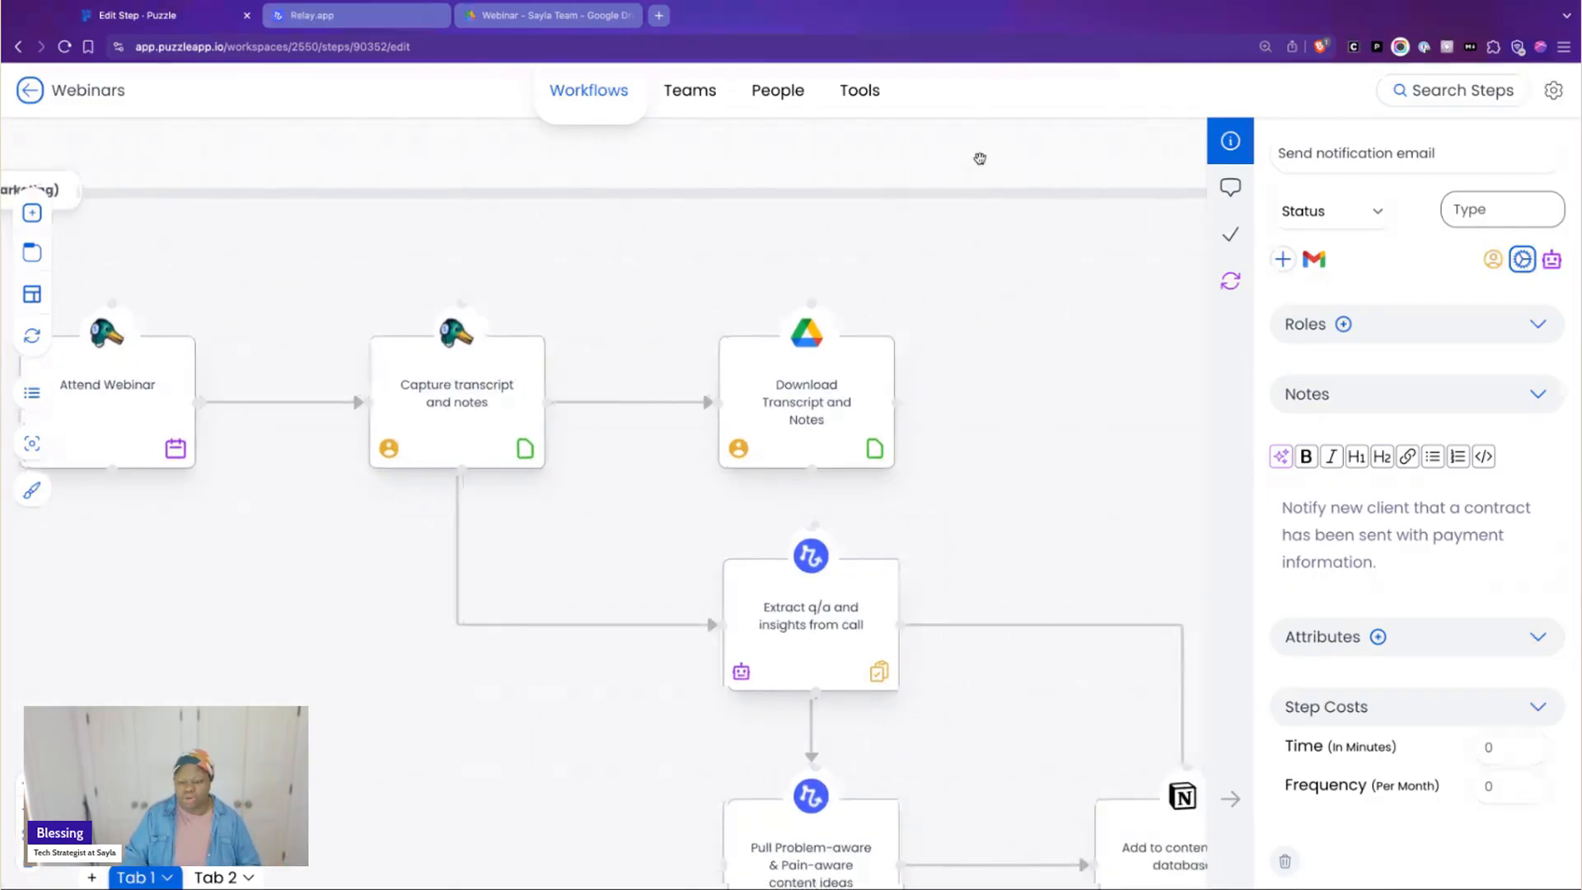
{"action": "scroll", "coordinate": [980, 158], "scroll_direction": "right", "scroll_amount": 3}
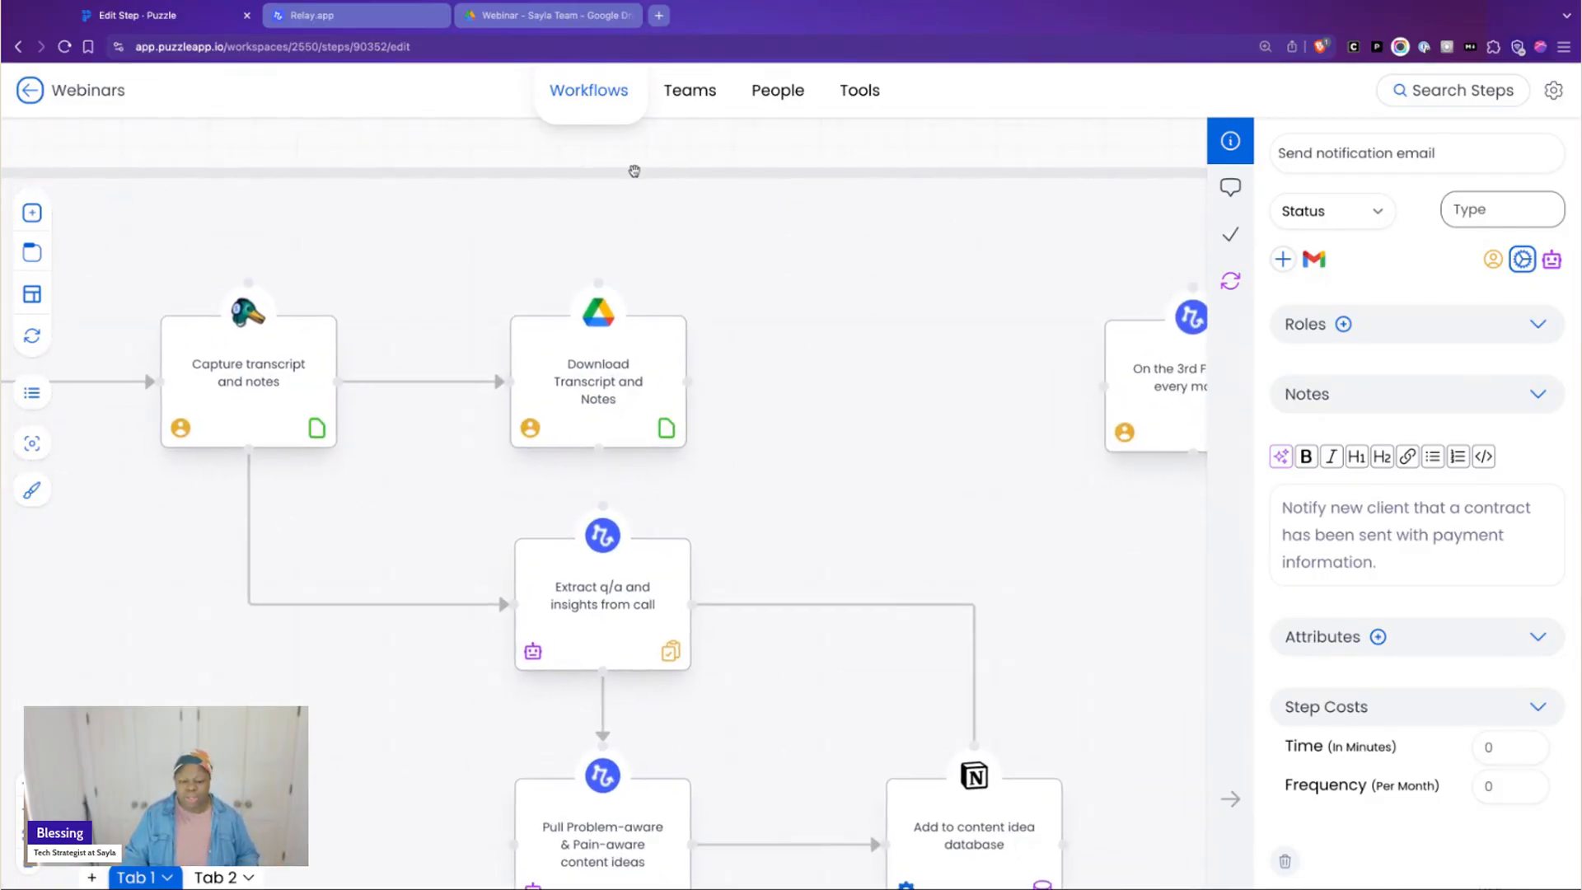
{"action": "scroll", "coordinate": [636, 641], "scroll_direction": "down", "scroll_amount": 2}
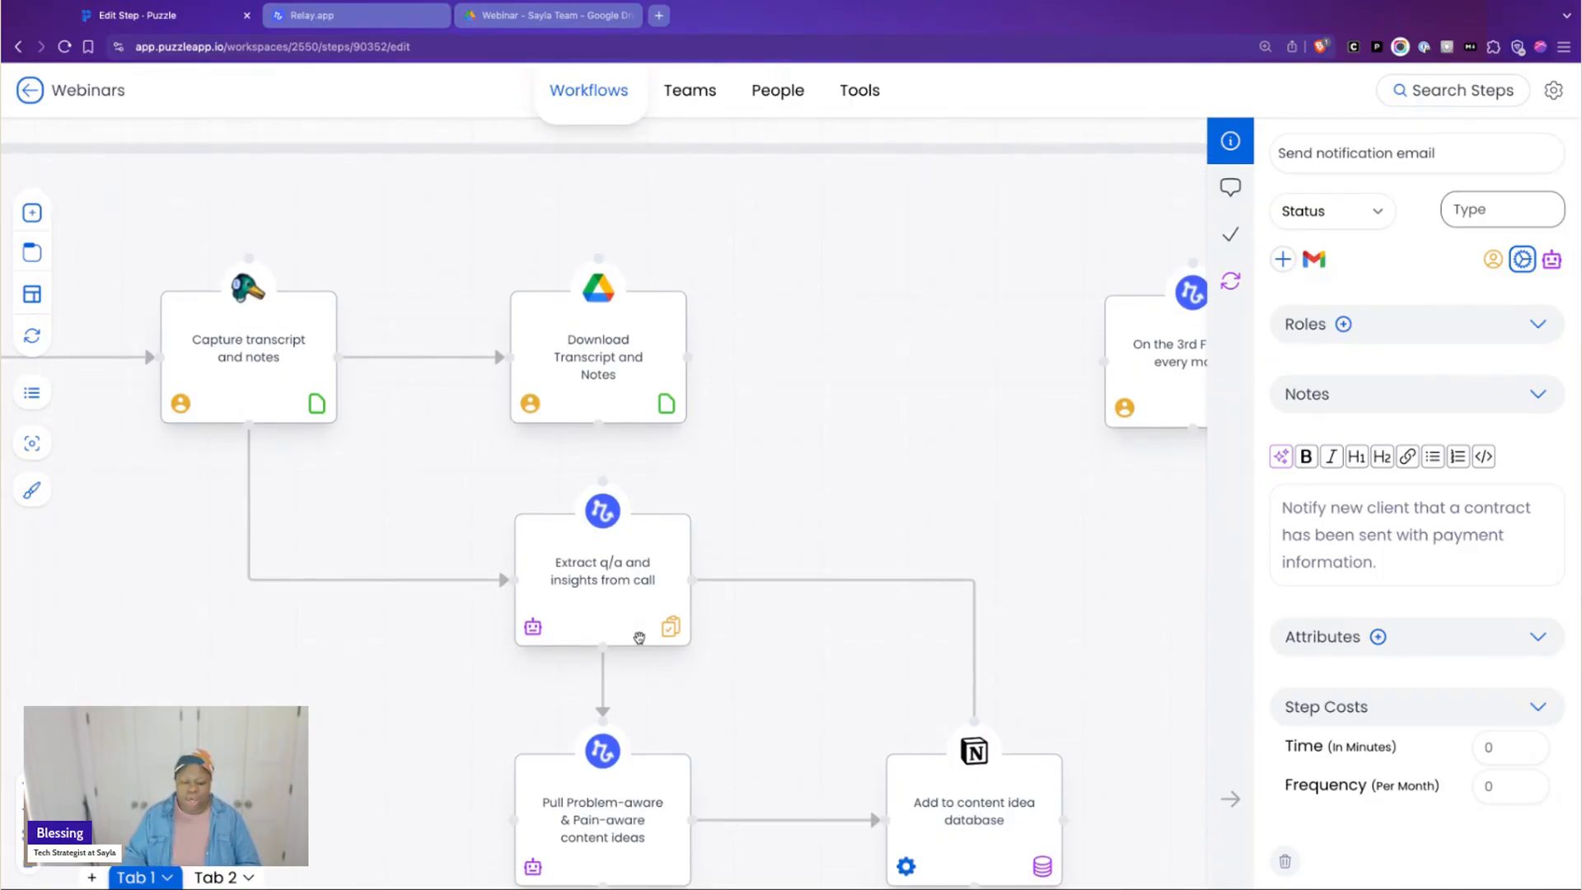
{"action": "scroll", "coordinate": [639, 637], "scroll_direction": "up", "scroll_amount": 2}
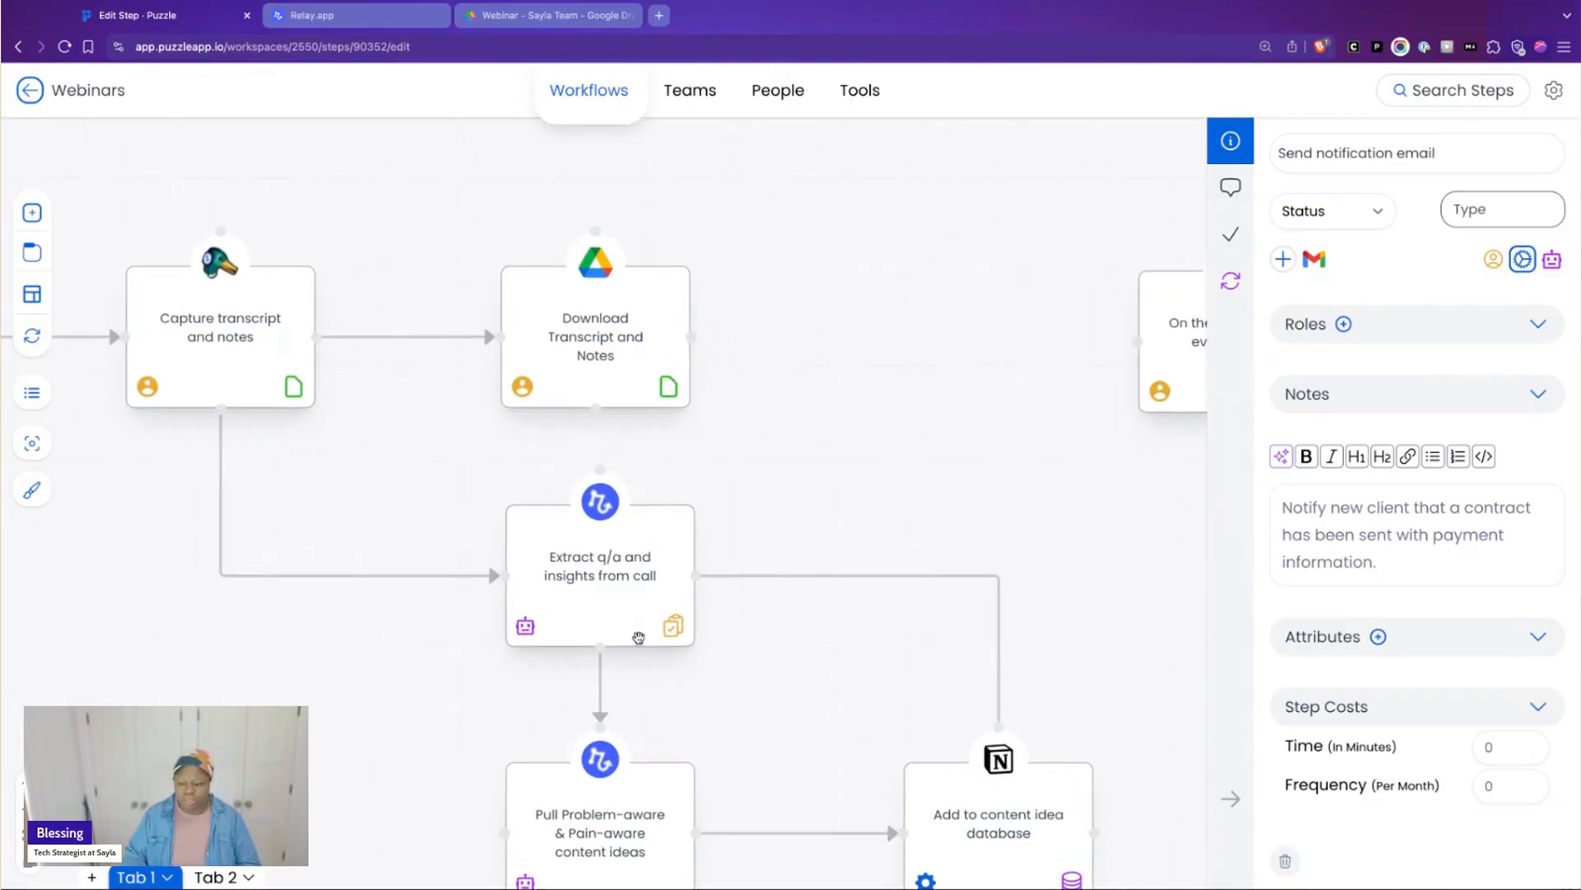
{"action": "left_click", "coordinate": [639, 637]}
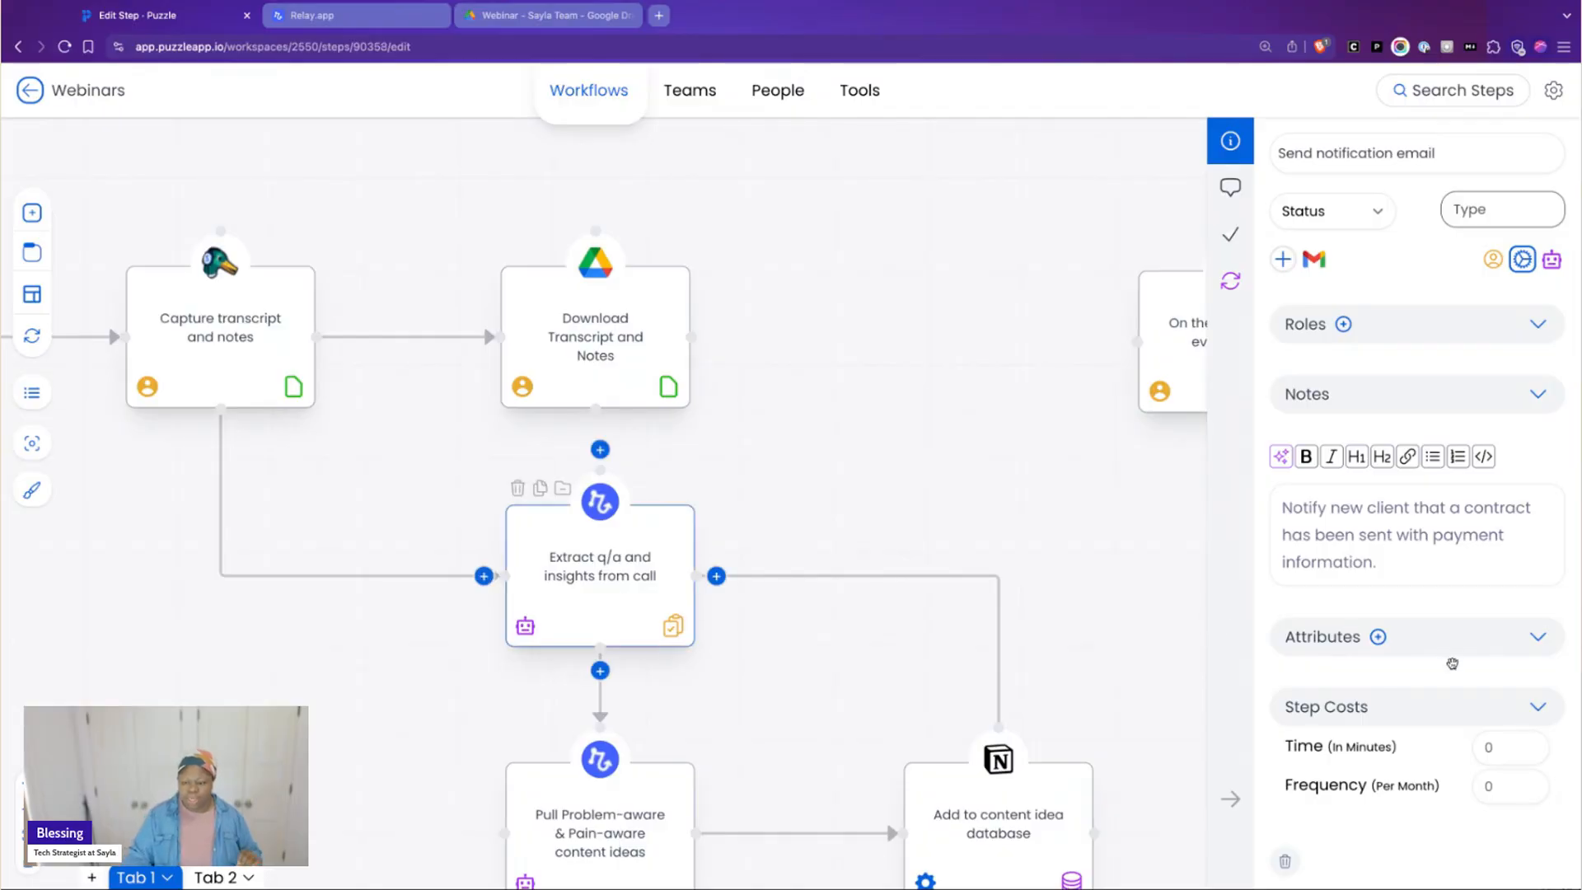
{"action": "left_click", "coordinate": [1230, 799]}
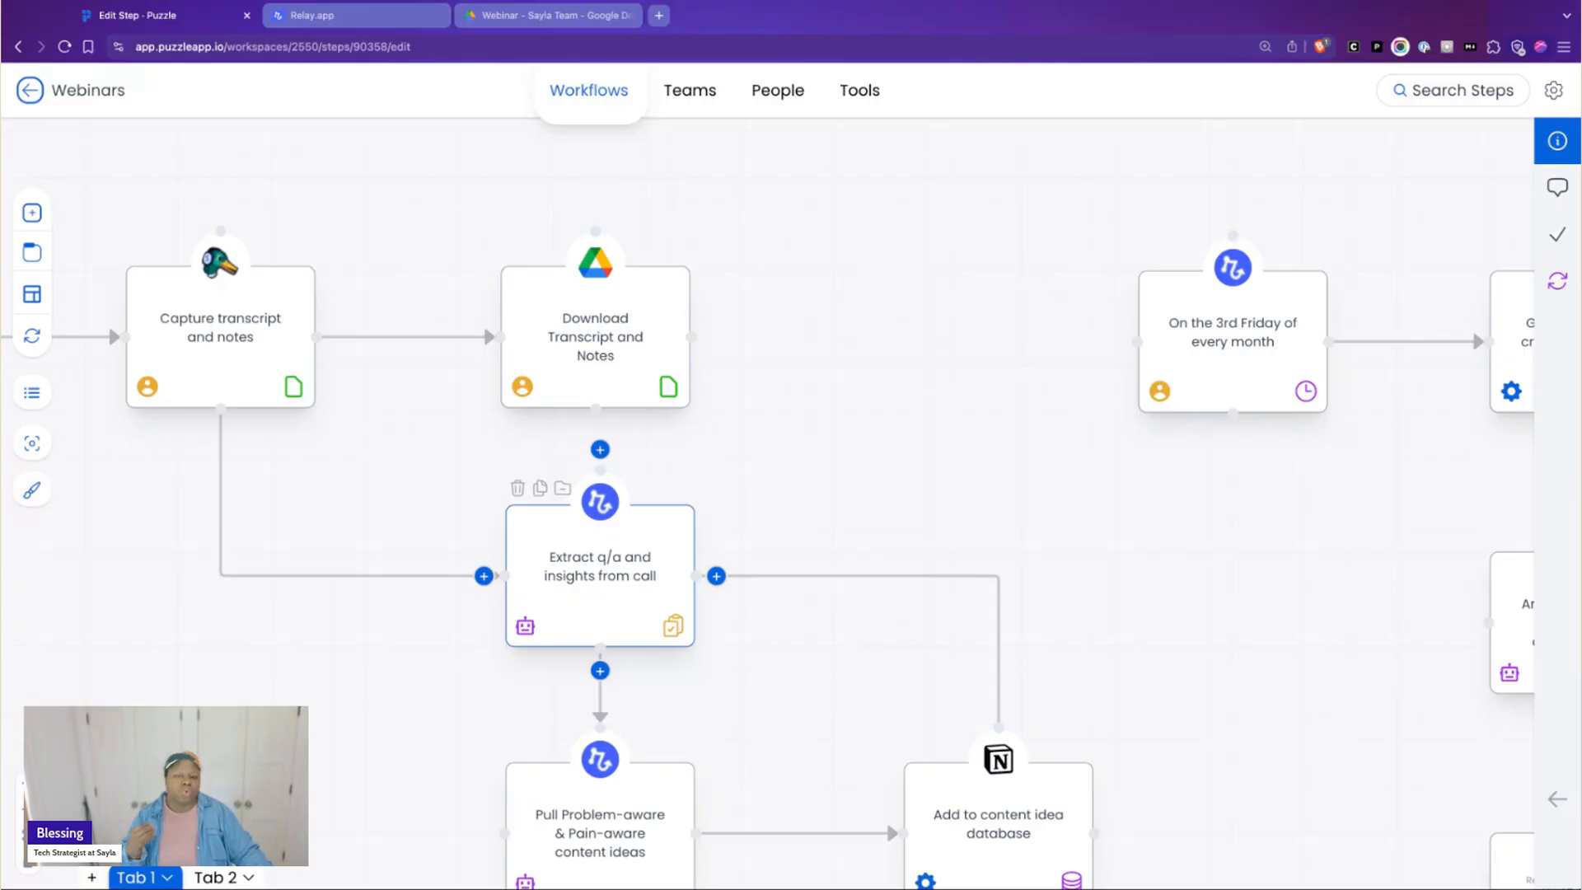
{"action": "left_click", "coordinate": [751, 2]}
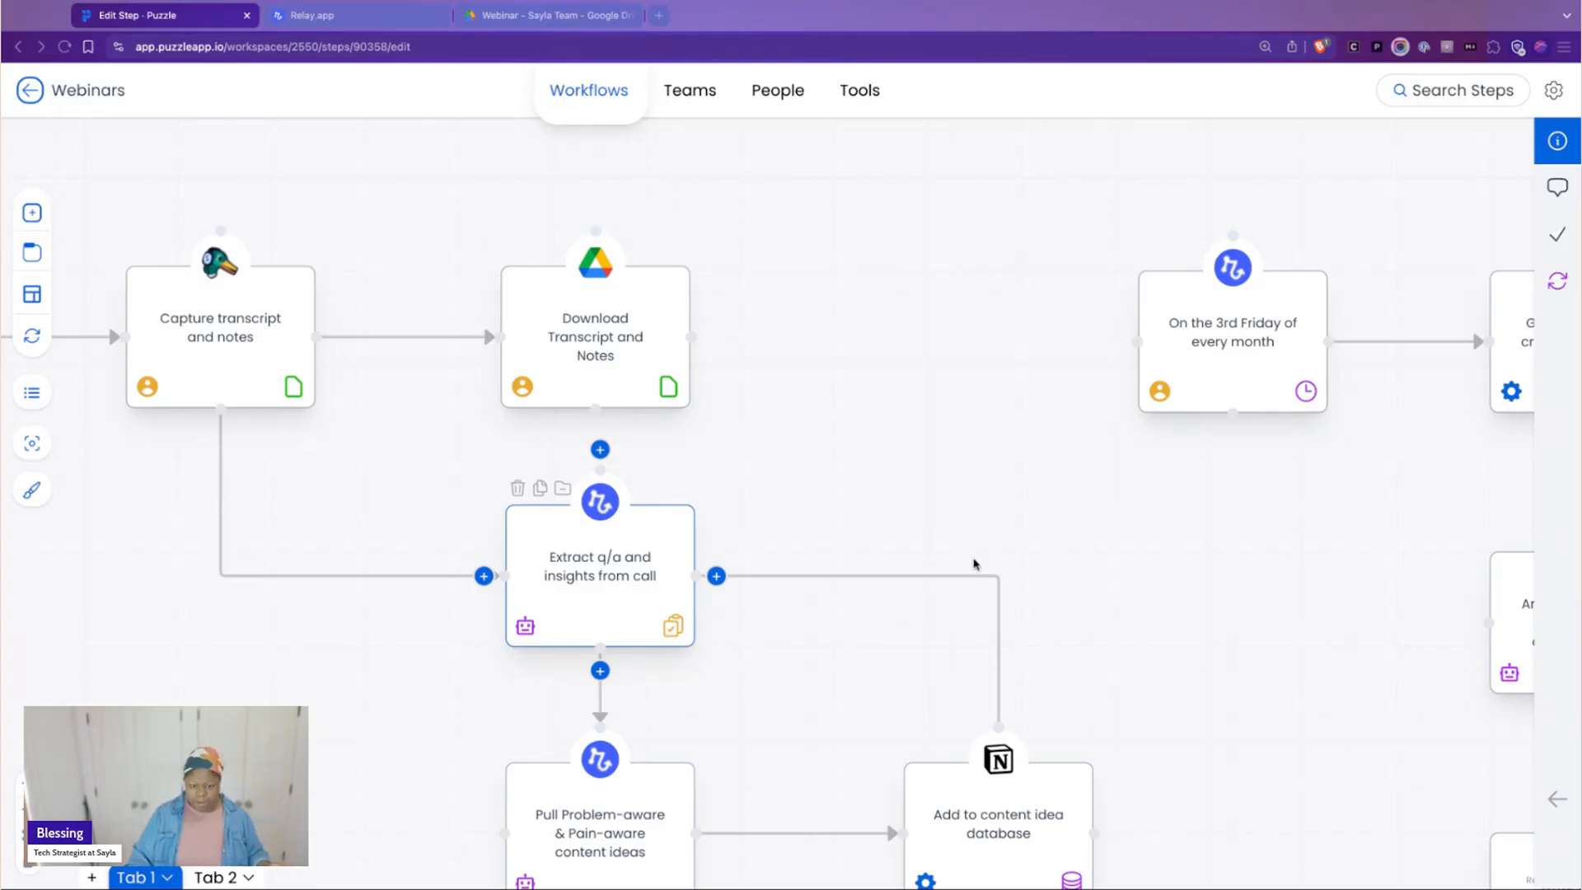
Follow the branch below the q/a extraction through the Problem-aware, Solution-aware and Product-aware steps feeding the content idea database
{"action": "scroll", "coordinate": [593, 744], "scroll_direction": "down", "scroll_amount": 3}
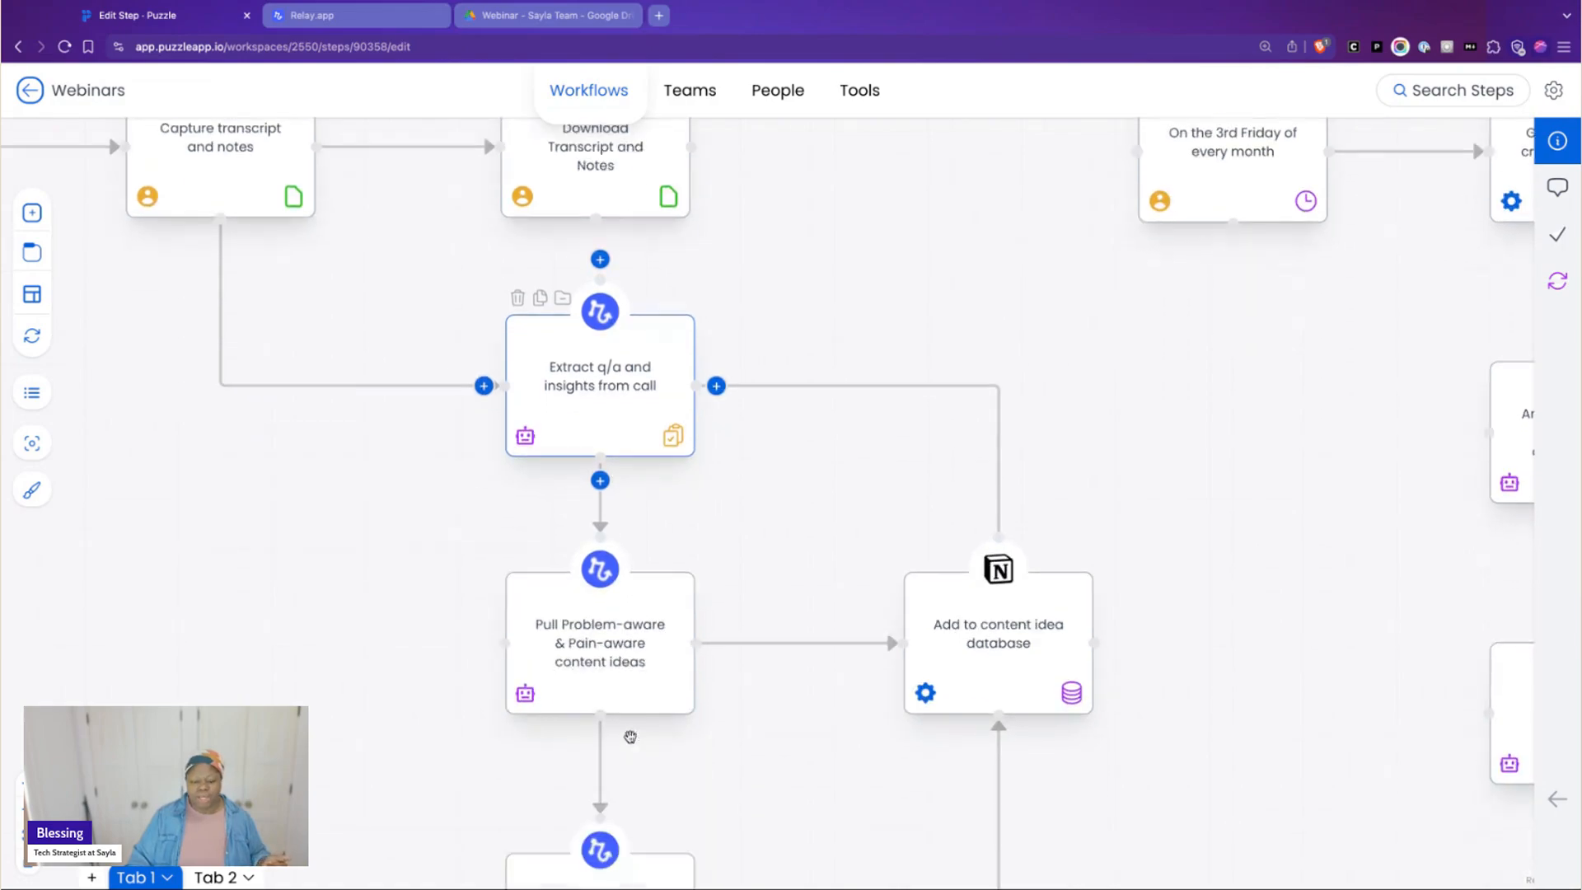
{"action": "scroll", "coordinate": [676, 730], "scroll_direction": "down", "scroll_amount": 3}
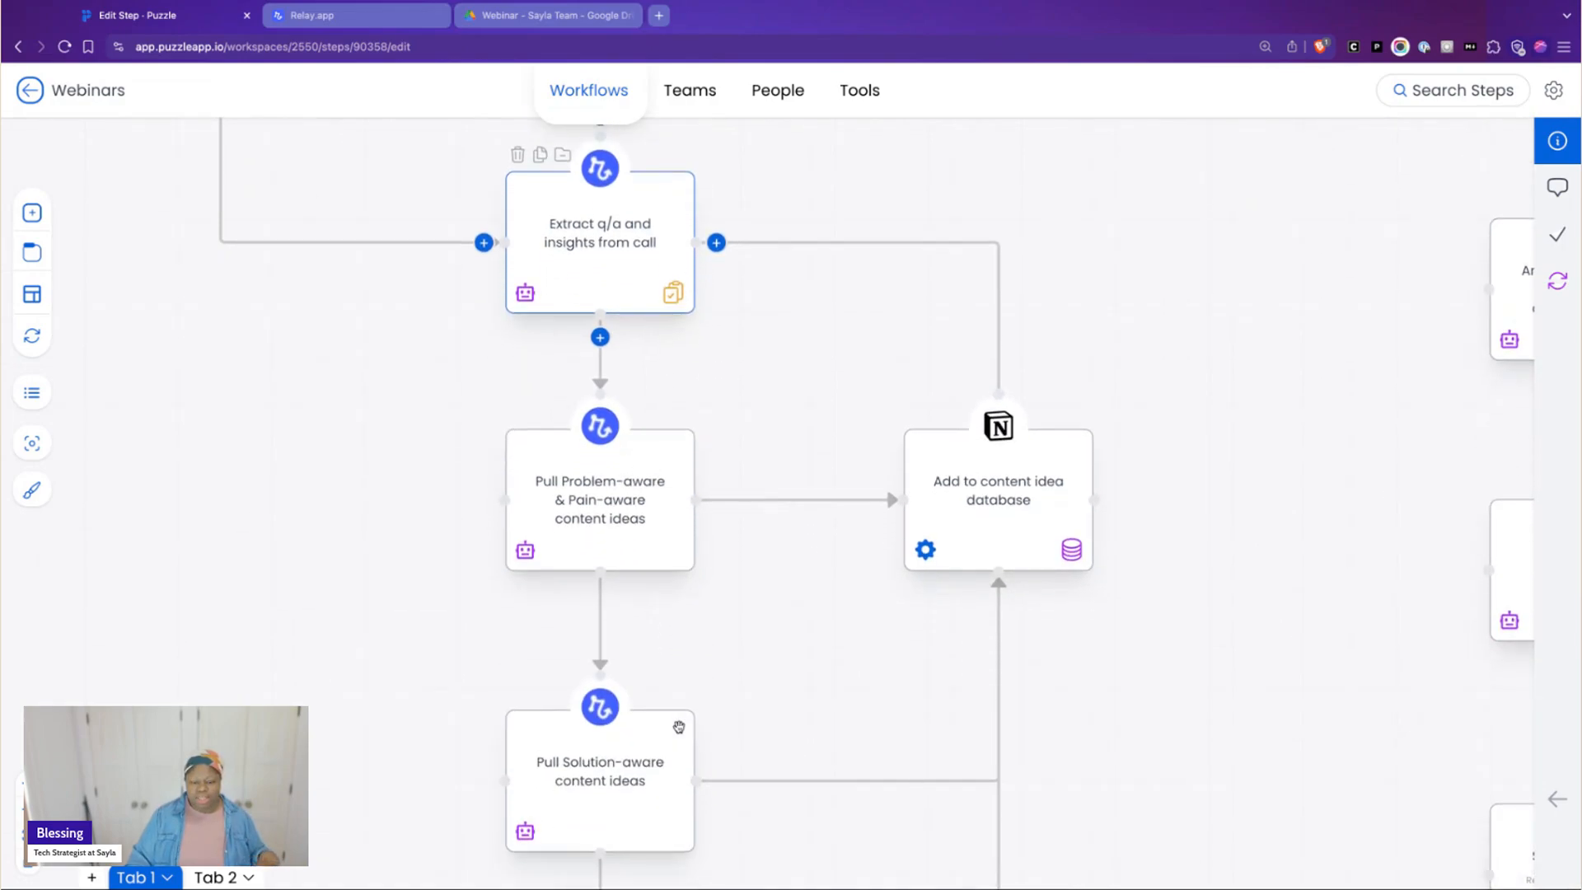
{"action": "scroll", "coordinate": [681, 720], "scroll_direction": "down", "scroll_amount": 2}
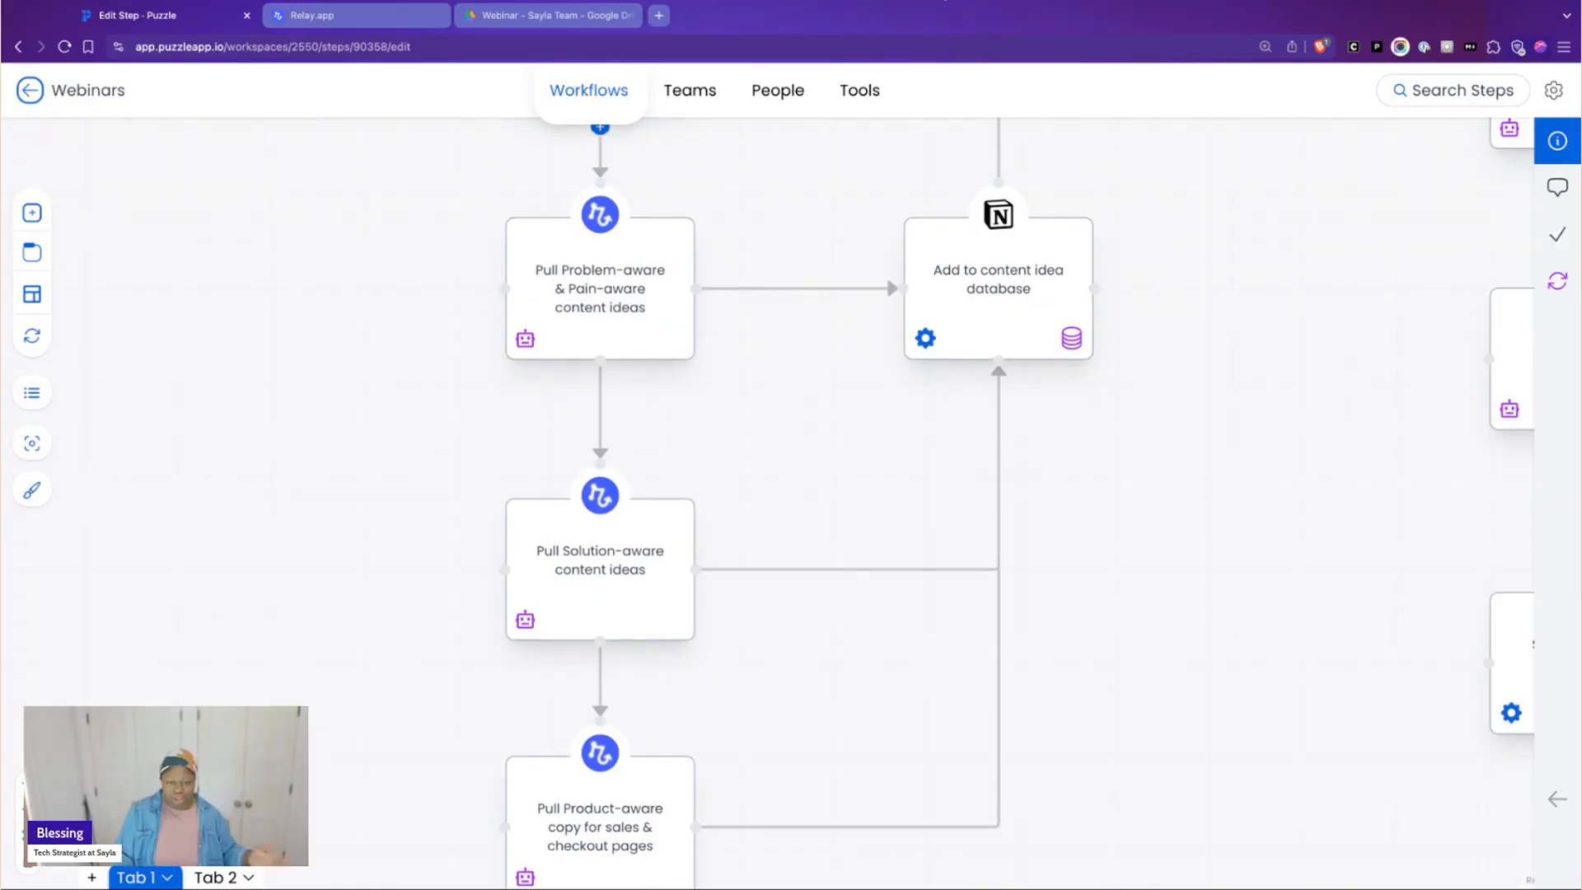
{"action": "left_click", "coordinate": [945, 0]}
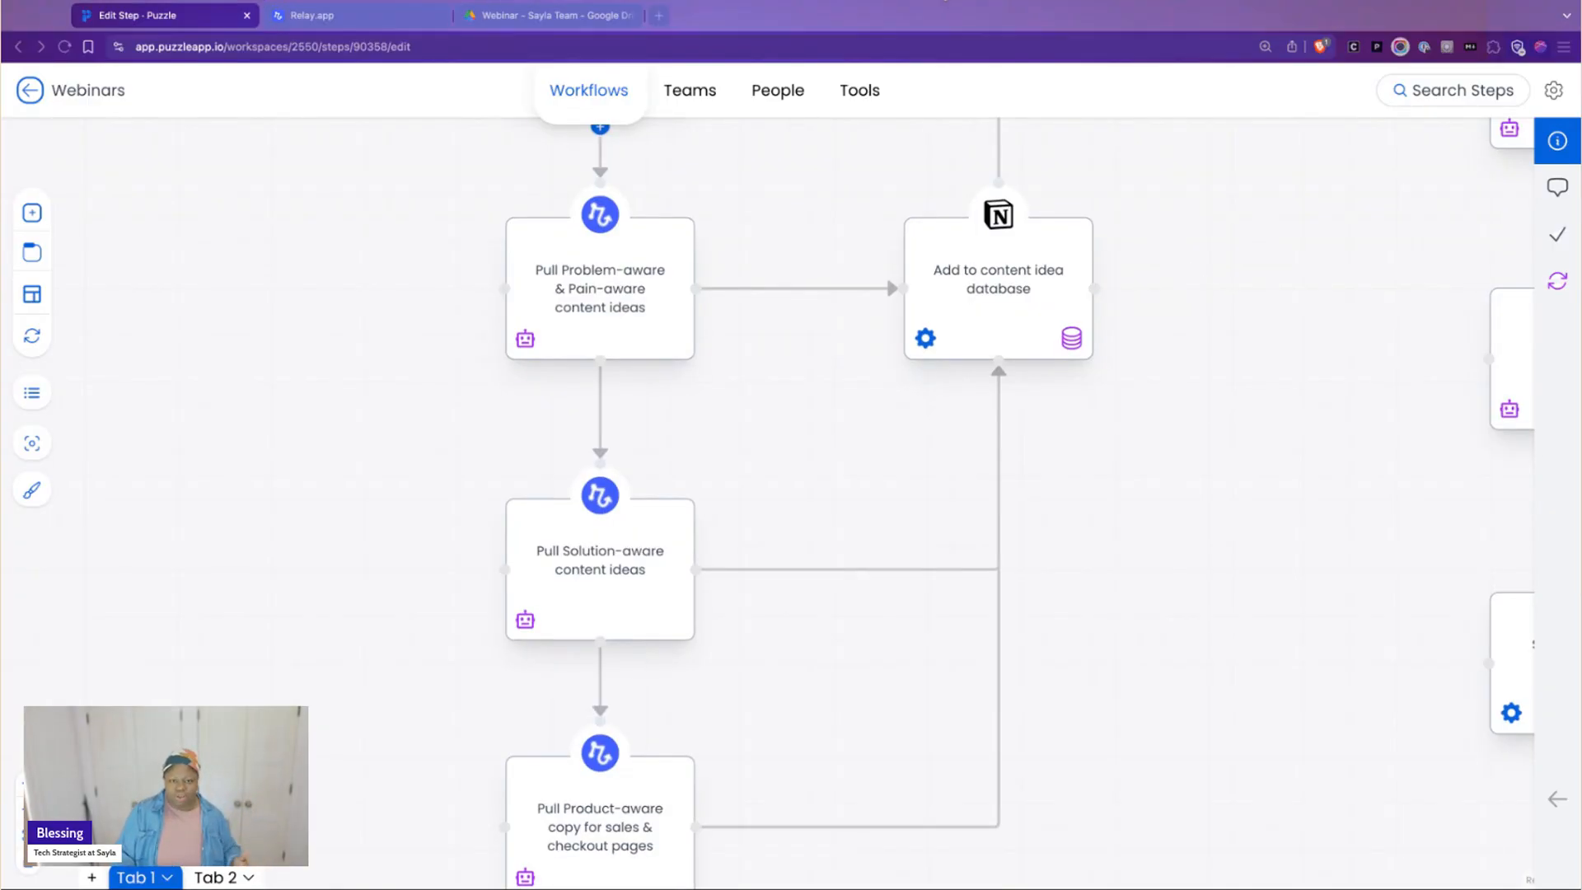
{"action": "left_click", "coordinate": [1123, 487]}
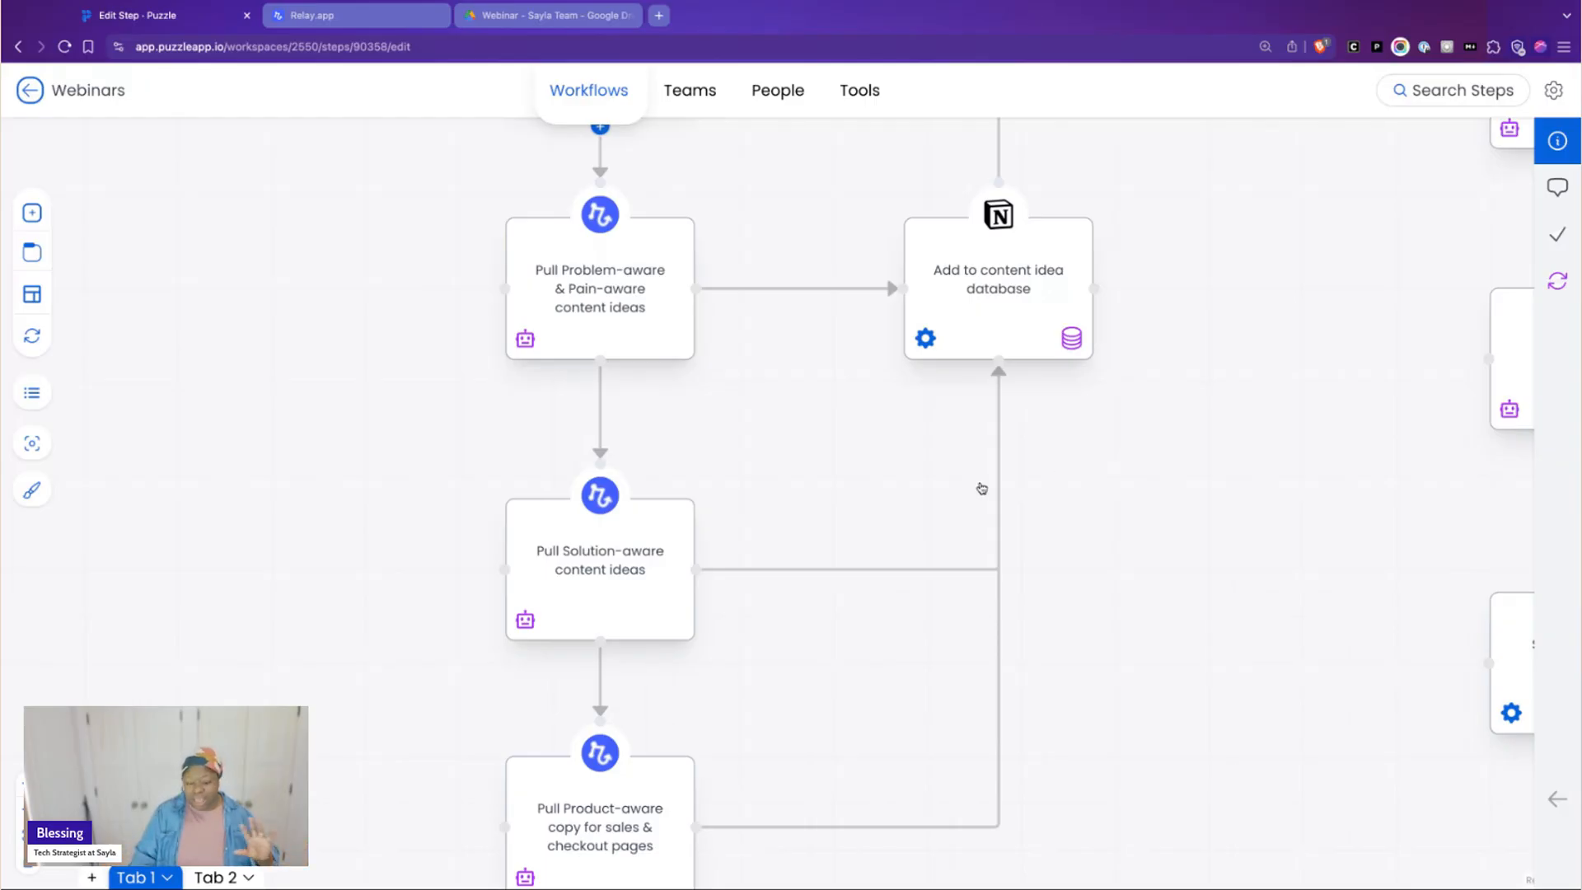
Open the details of the Pull Problem-aware & Pain-aware content ideas step and read its notes
{"action": "left_click", "coordinate": [650, 321]}
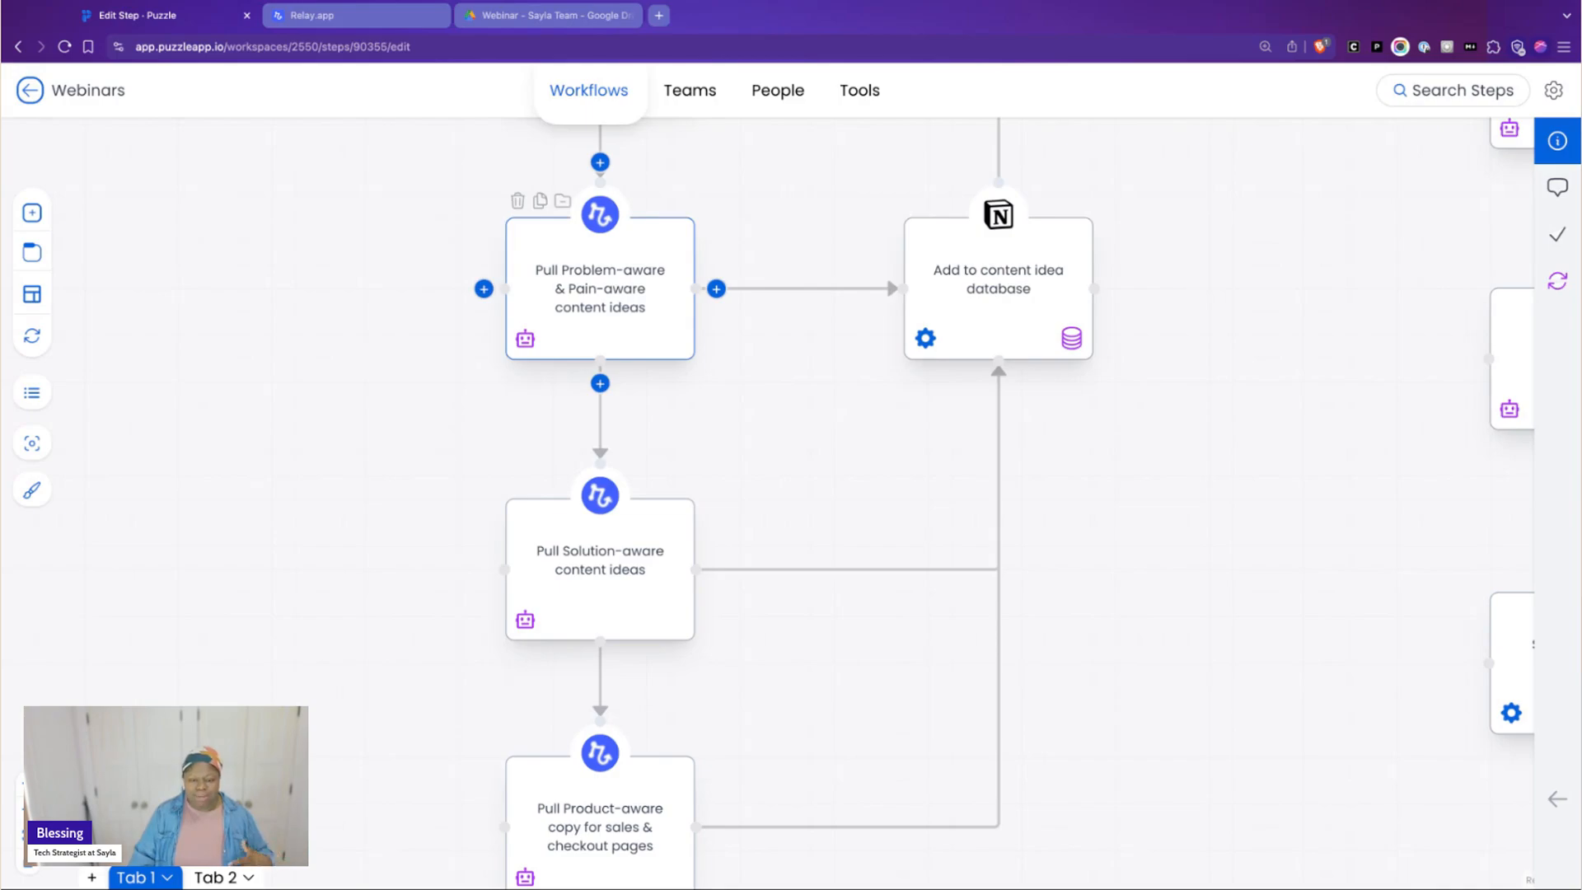
{"action": "left_click", "coordinate": [1556, 801]}
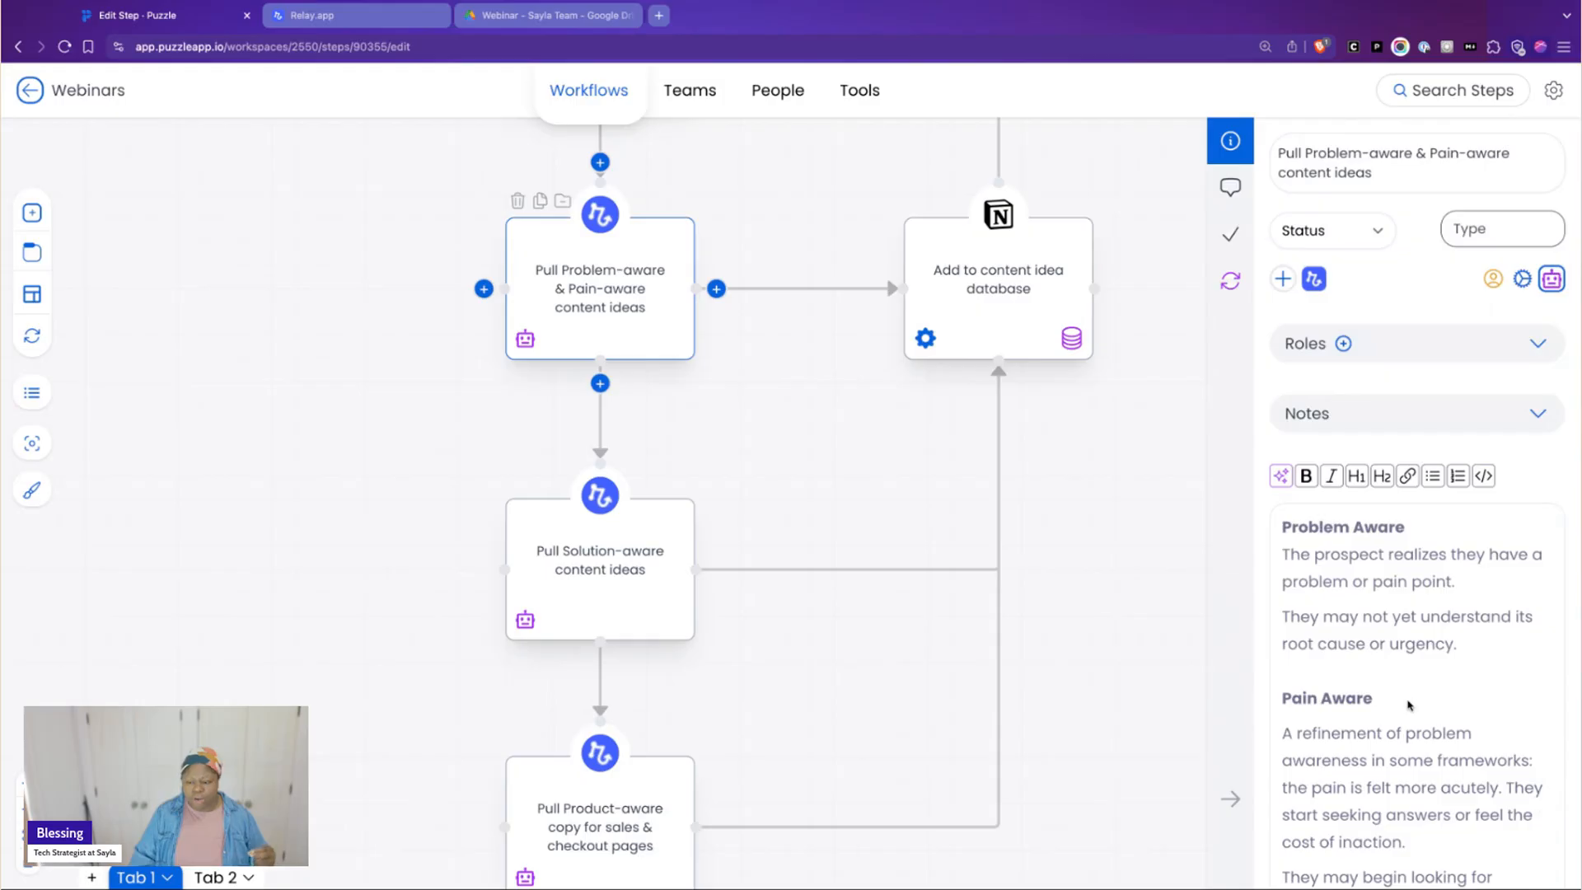
{"action": "scroll", "coordinate": [1414, 700], "scroll_direction": "down", "scroll_amount": 1}
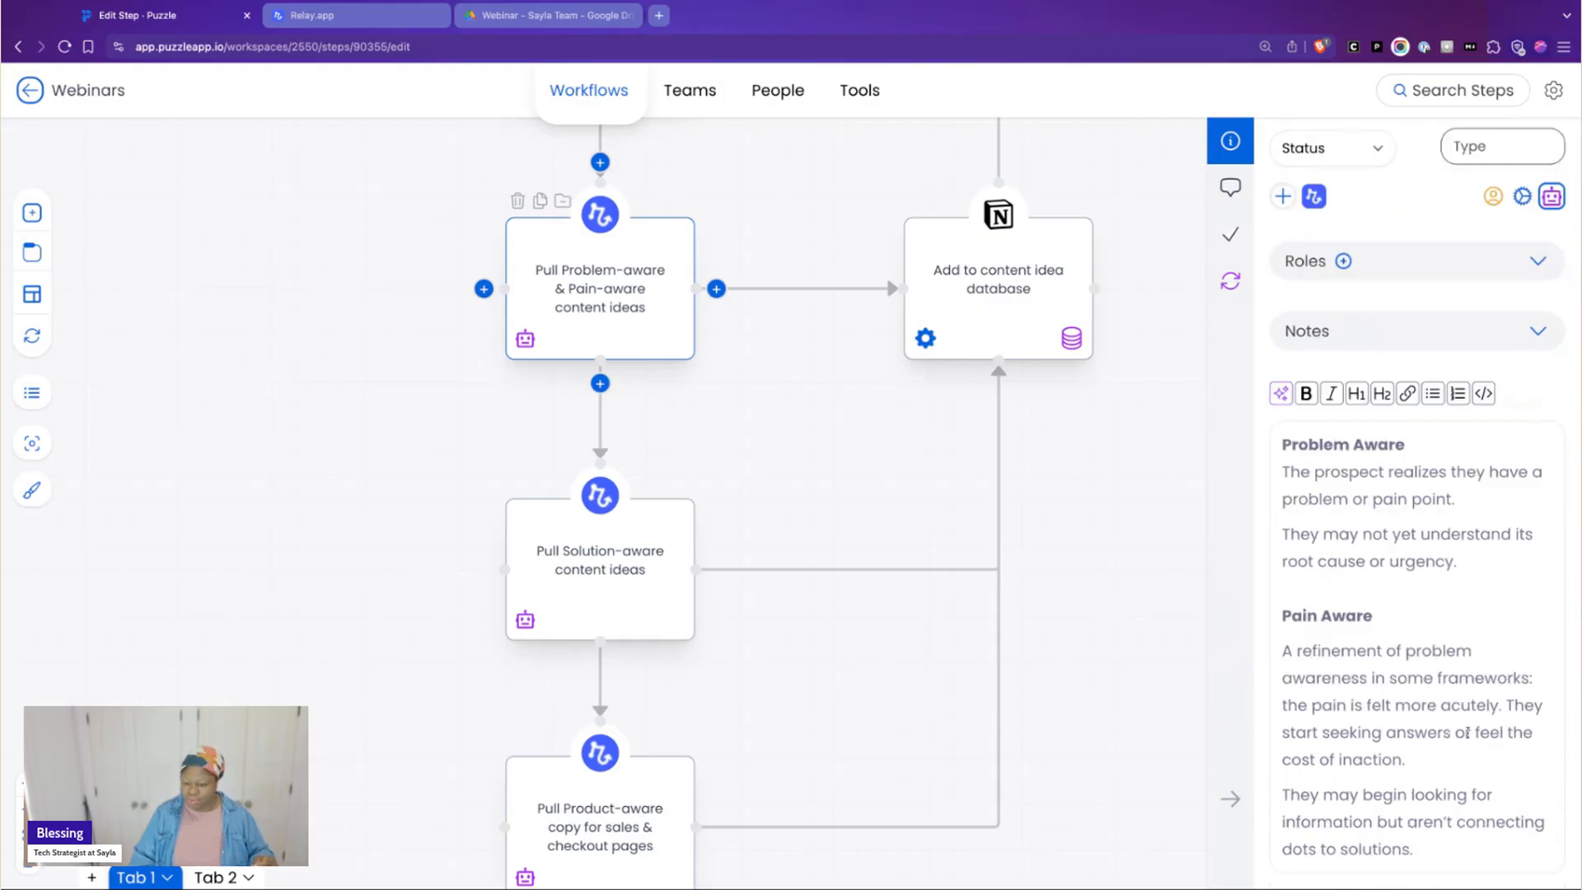
{"action": "scroll", "coordinate": [1384, 560], "scroll_direction": "down", "scroll_amount": 2}
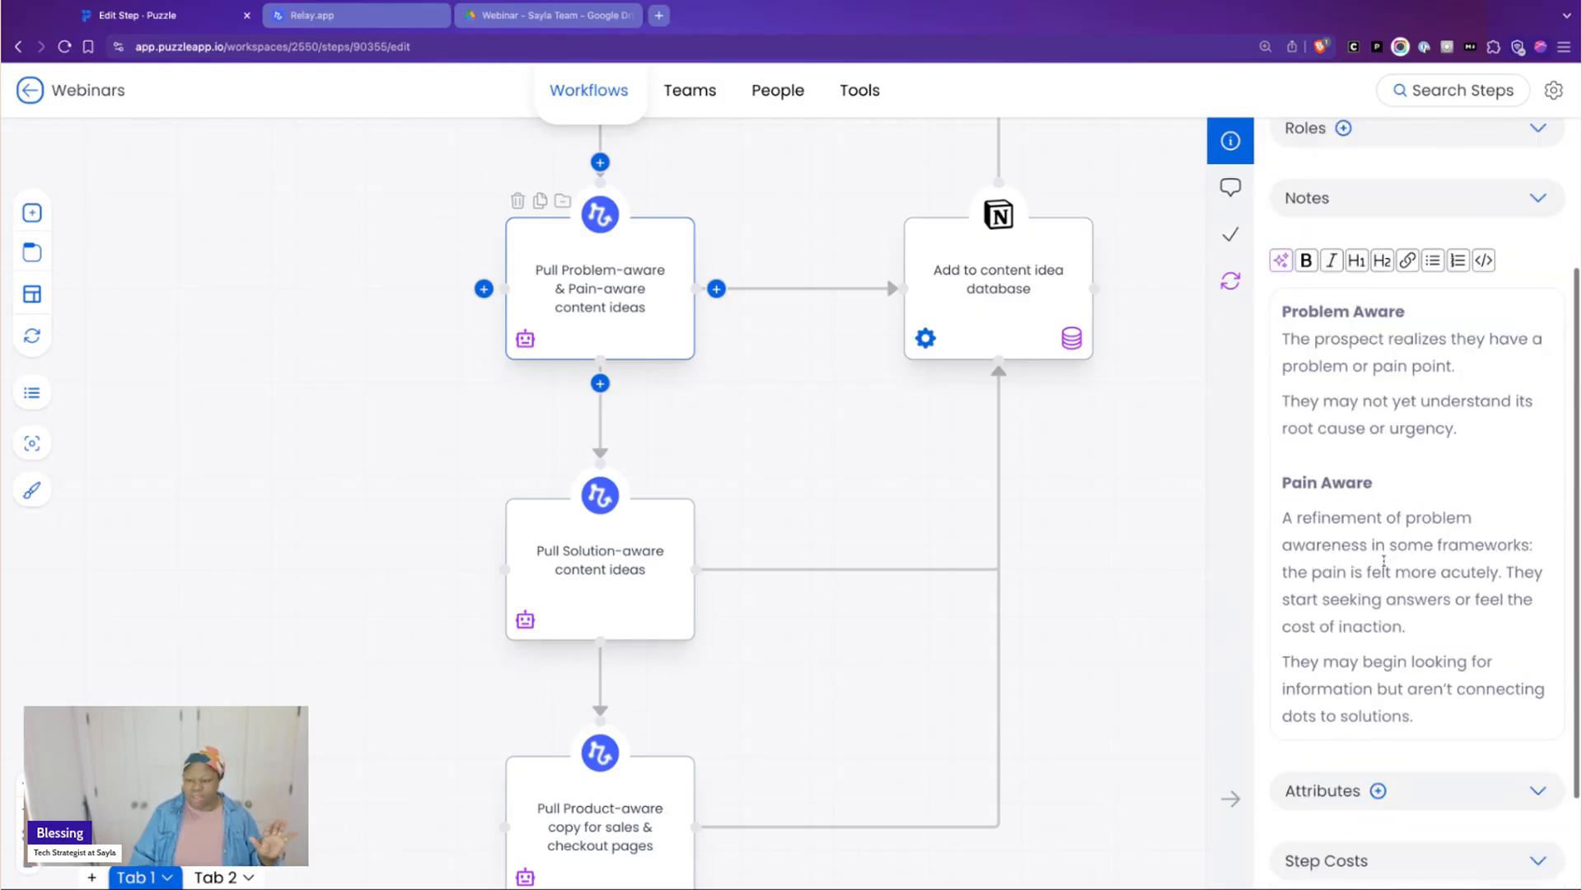
{"action": "scroll", "coordinate": [1383, 560], "scroll_direction": "up", "scroll_amount": 2}
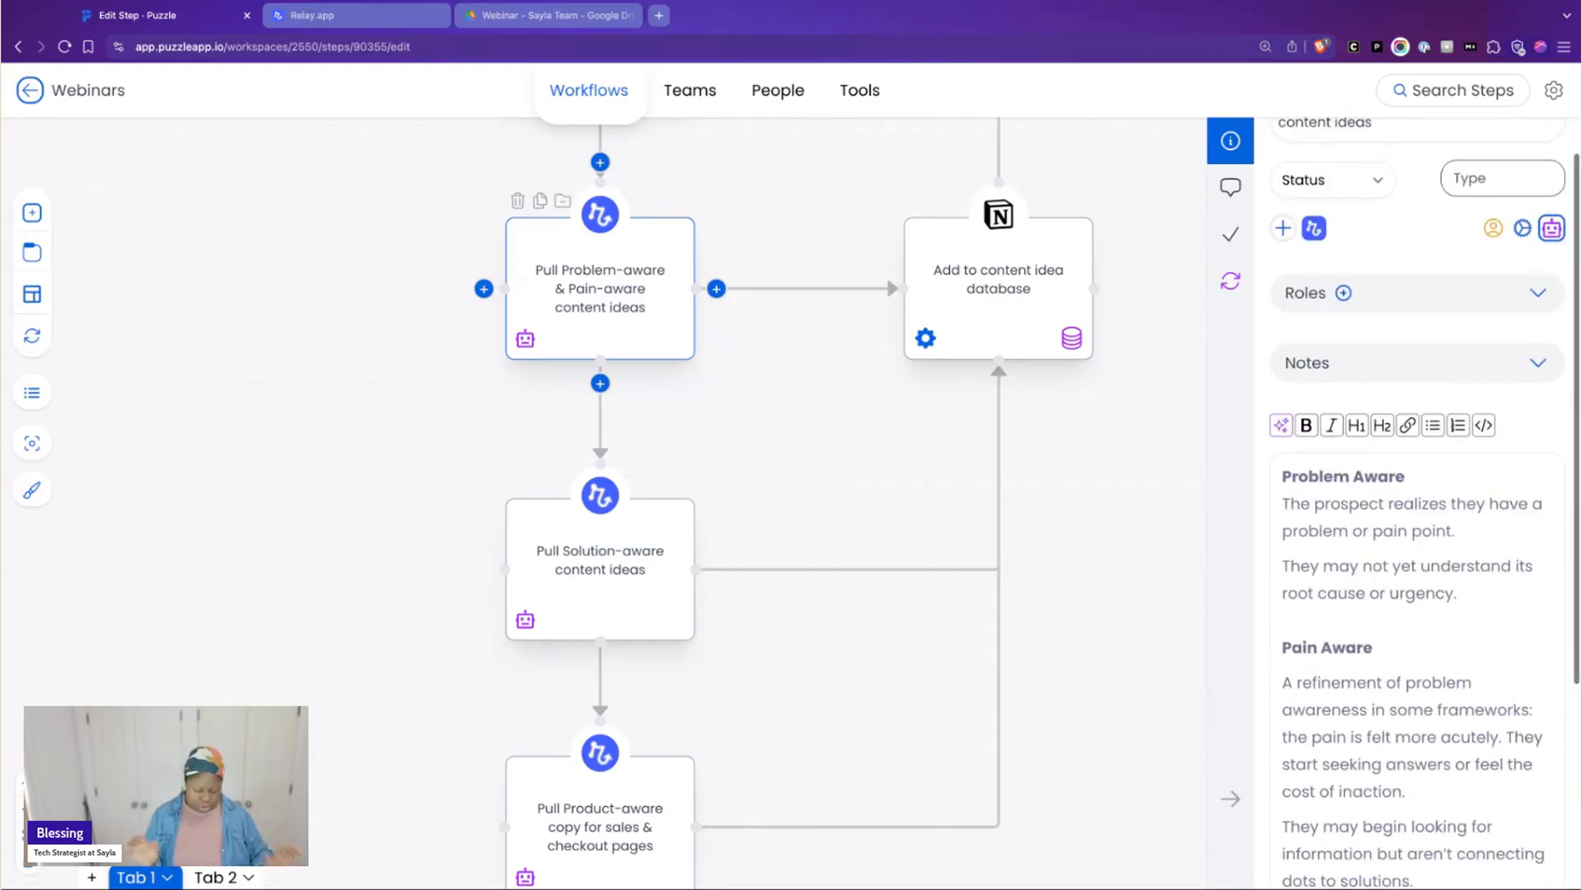
{"action": "scroll", "coordinate": [1393, 528], "scroll_direction": "down", "scroll_amount": 1}
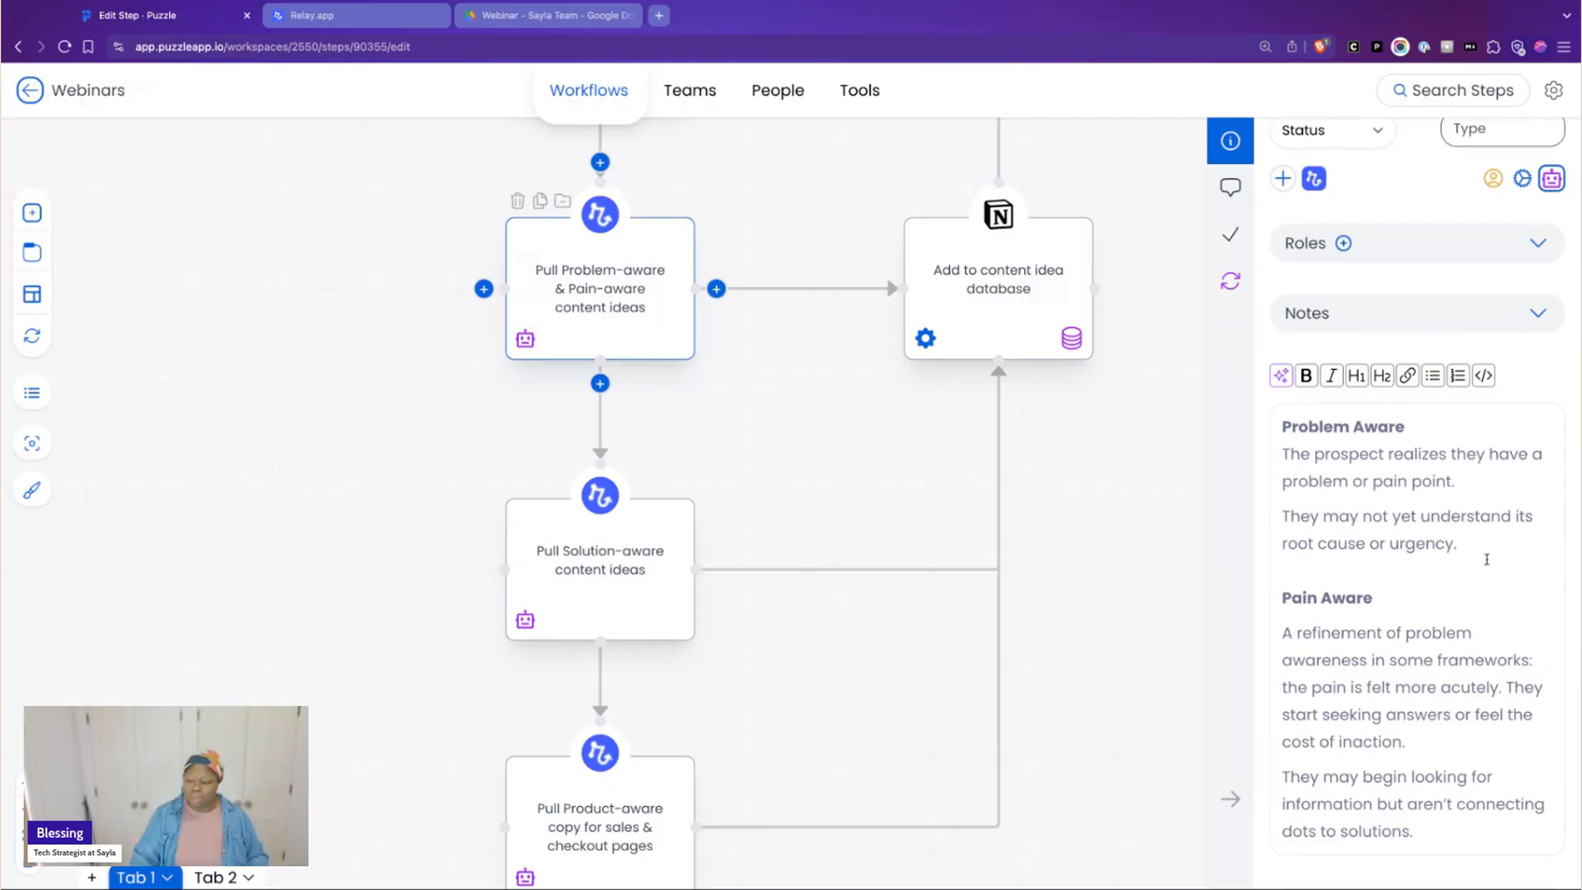
Highlight the Problem Aware sentence about root cause or urgency, clear the highlight and read through the Pain Aware notes
{"action": "left_click_drag", "start_coordinate": [1464, 546], "coordinate": [1291, 516]}
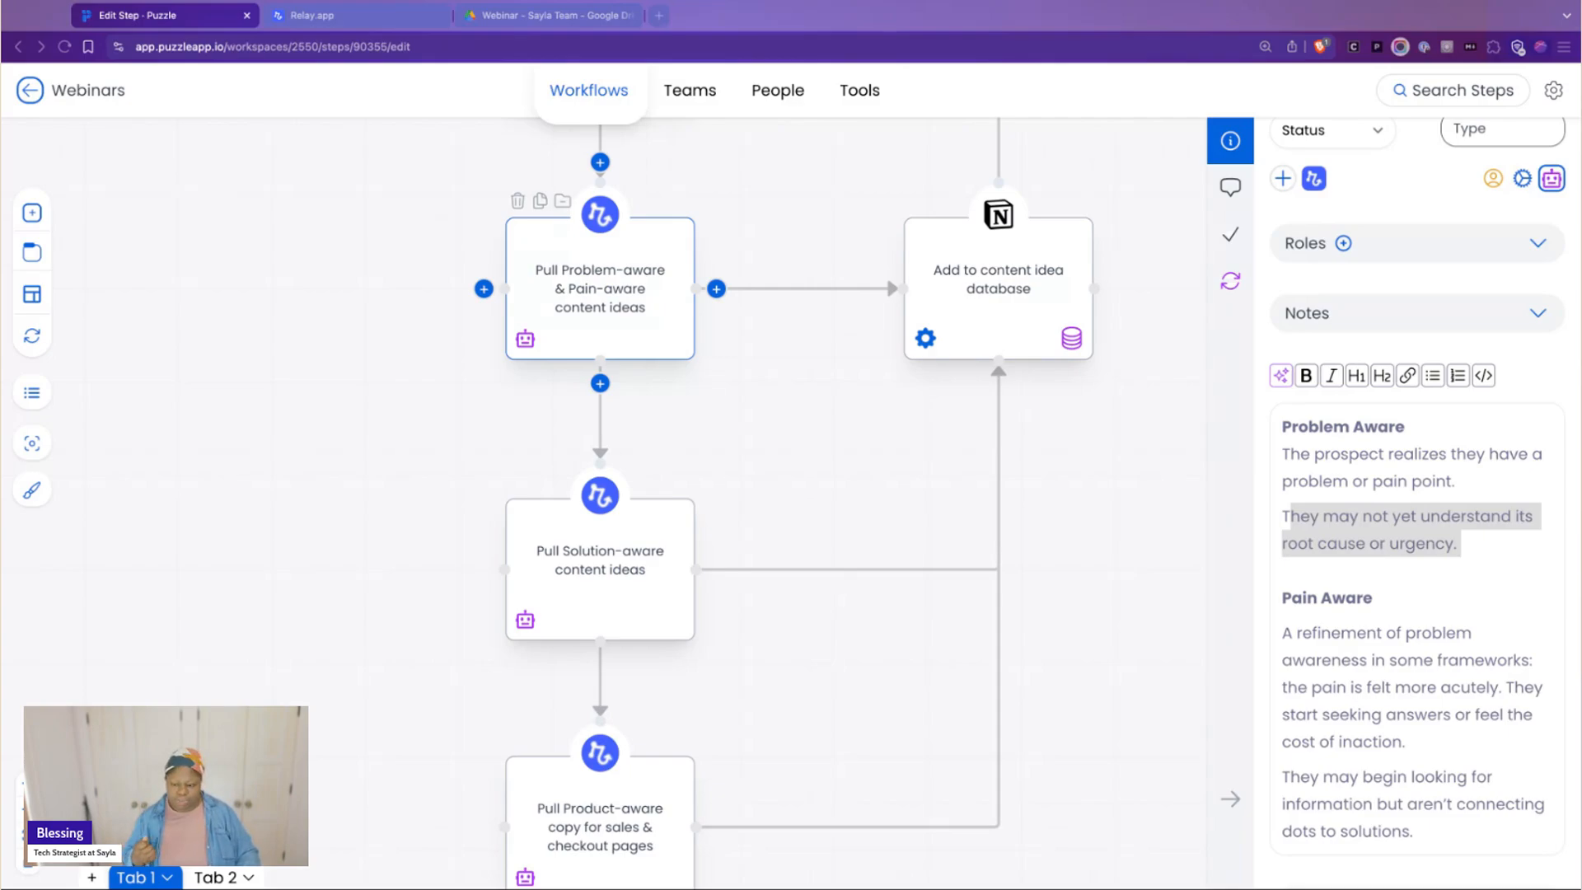
{"action": "left_click", "coordinate": [1439, 714]}
{"action": "scroll", "coordinate": [1443, 765], "scroll_direction": "down", "scroll_amount": 1}
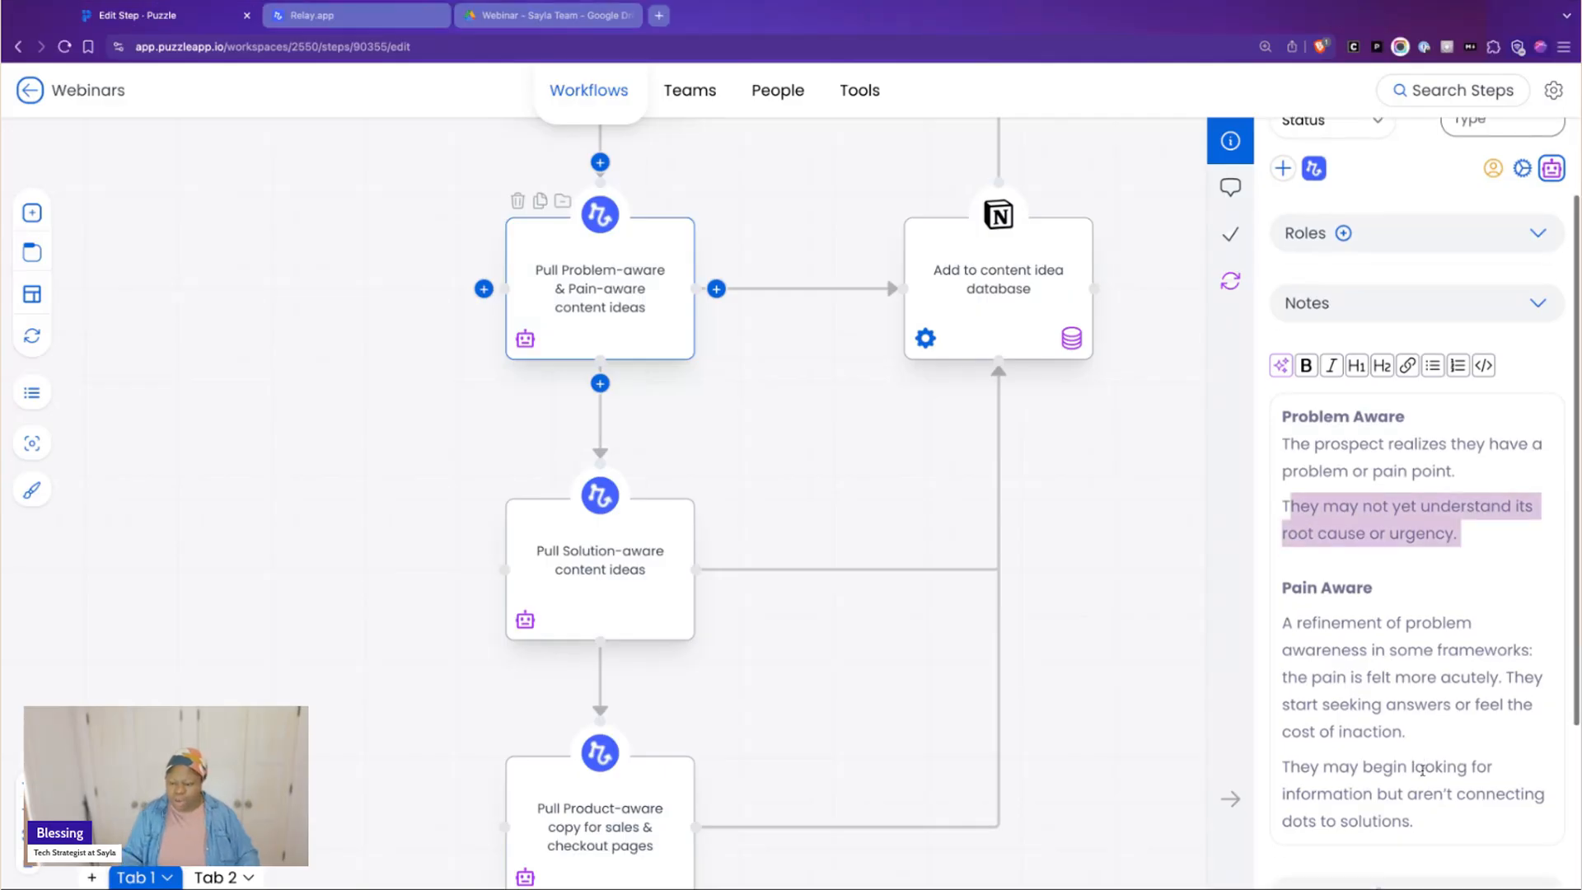
{"action": "left_click", "coordinate": [1429, 706]}
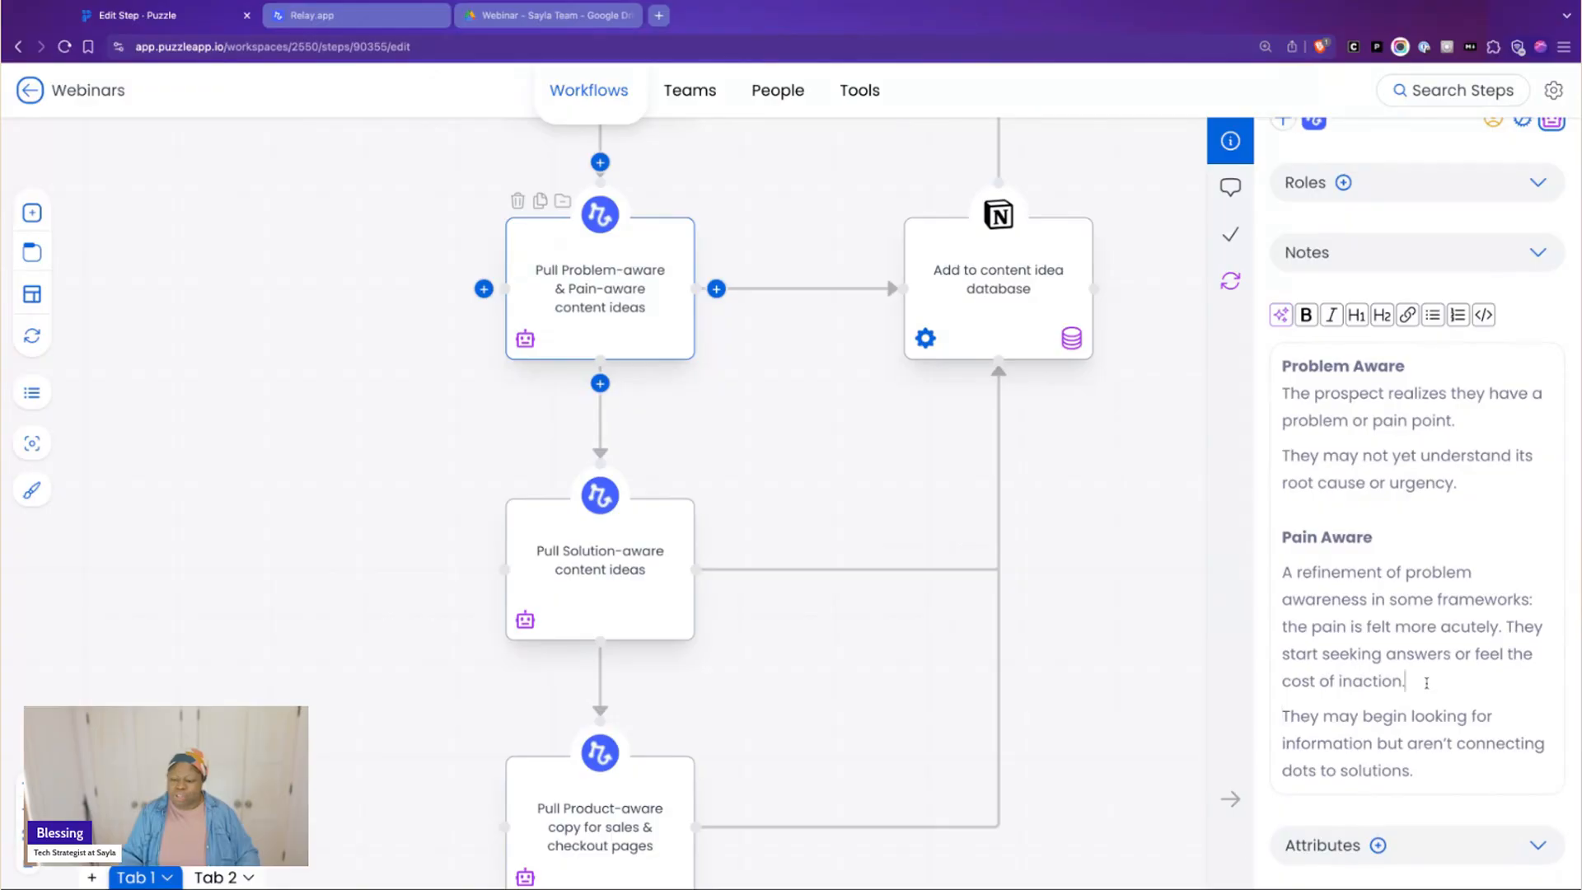
{"action": "scroll", "coordinate": [1426, 683], "scroll_direction": "down", "scroll_amount": 1}
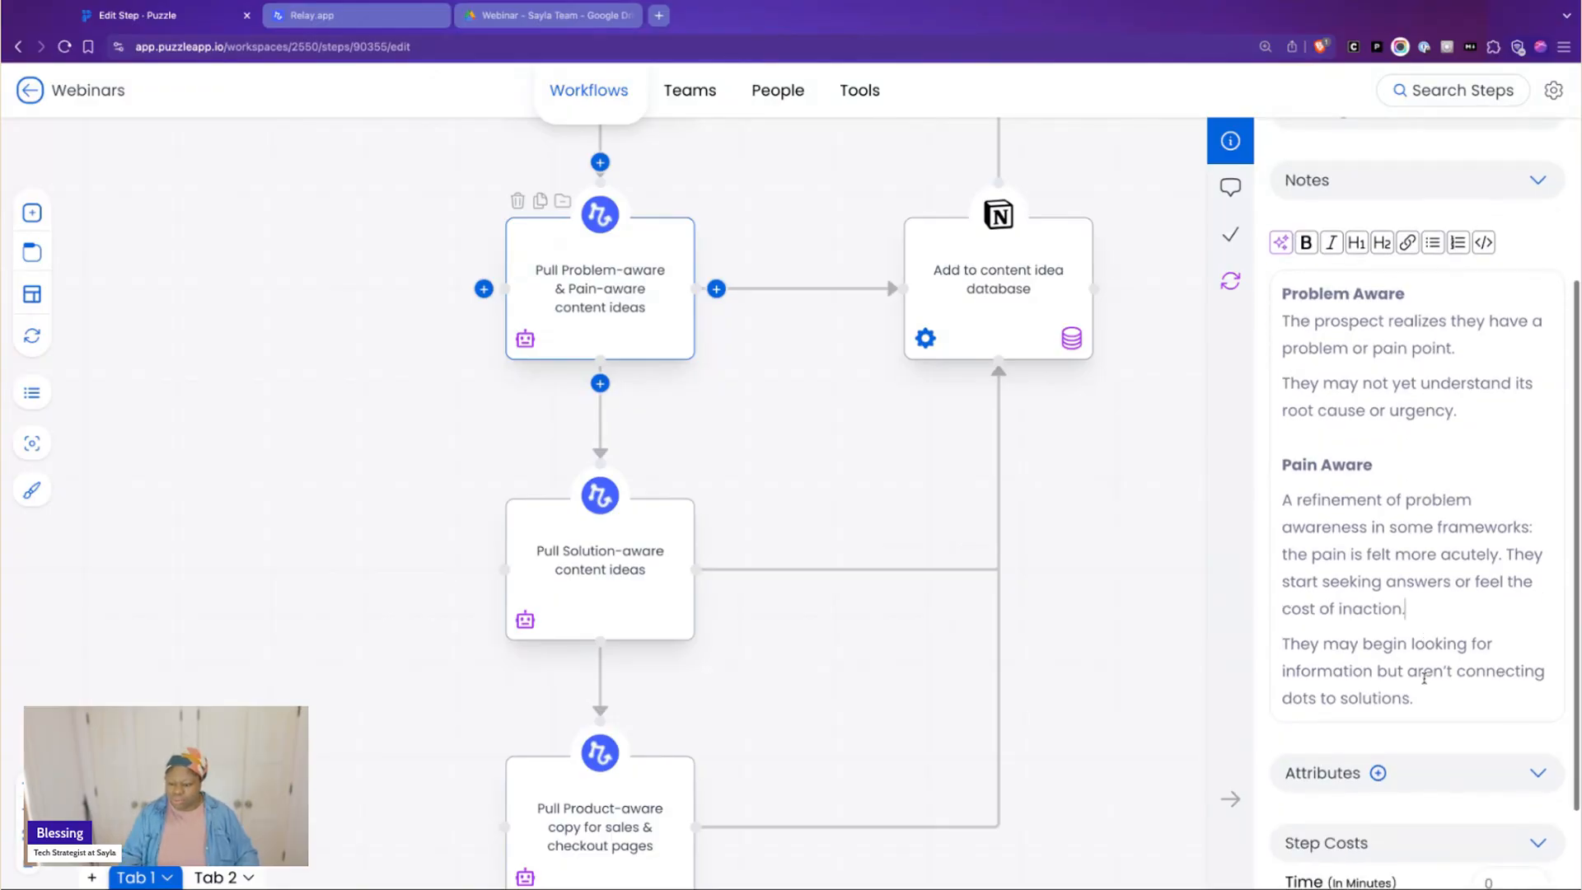
{"action": "left_click", "coordinate": [1438, 705]}
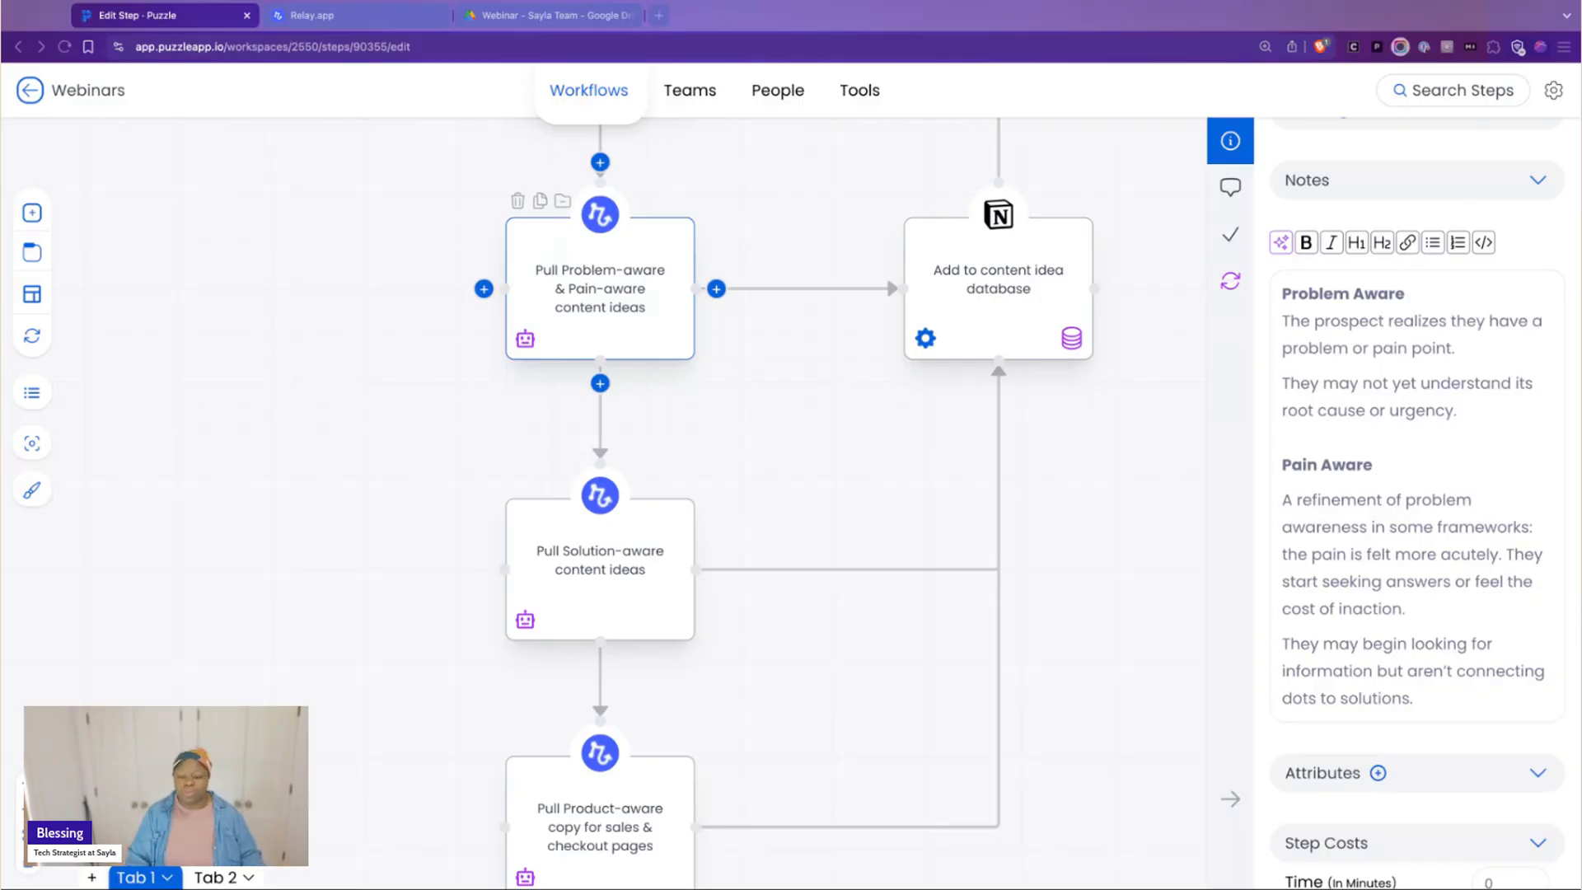
Open the Pull Solution-aware content ideas step and read its Solution Aware notes
{"action": "scroll", "coordinate": [697, 495], "scroll_direction": "down", "scroll_amount": 1}
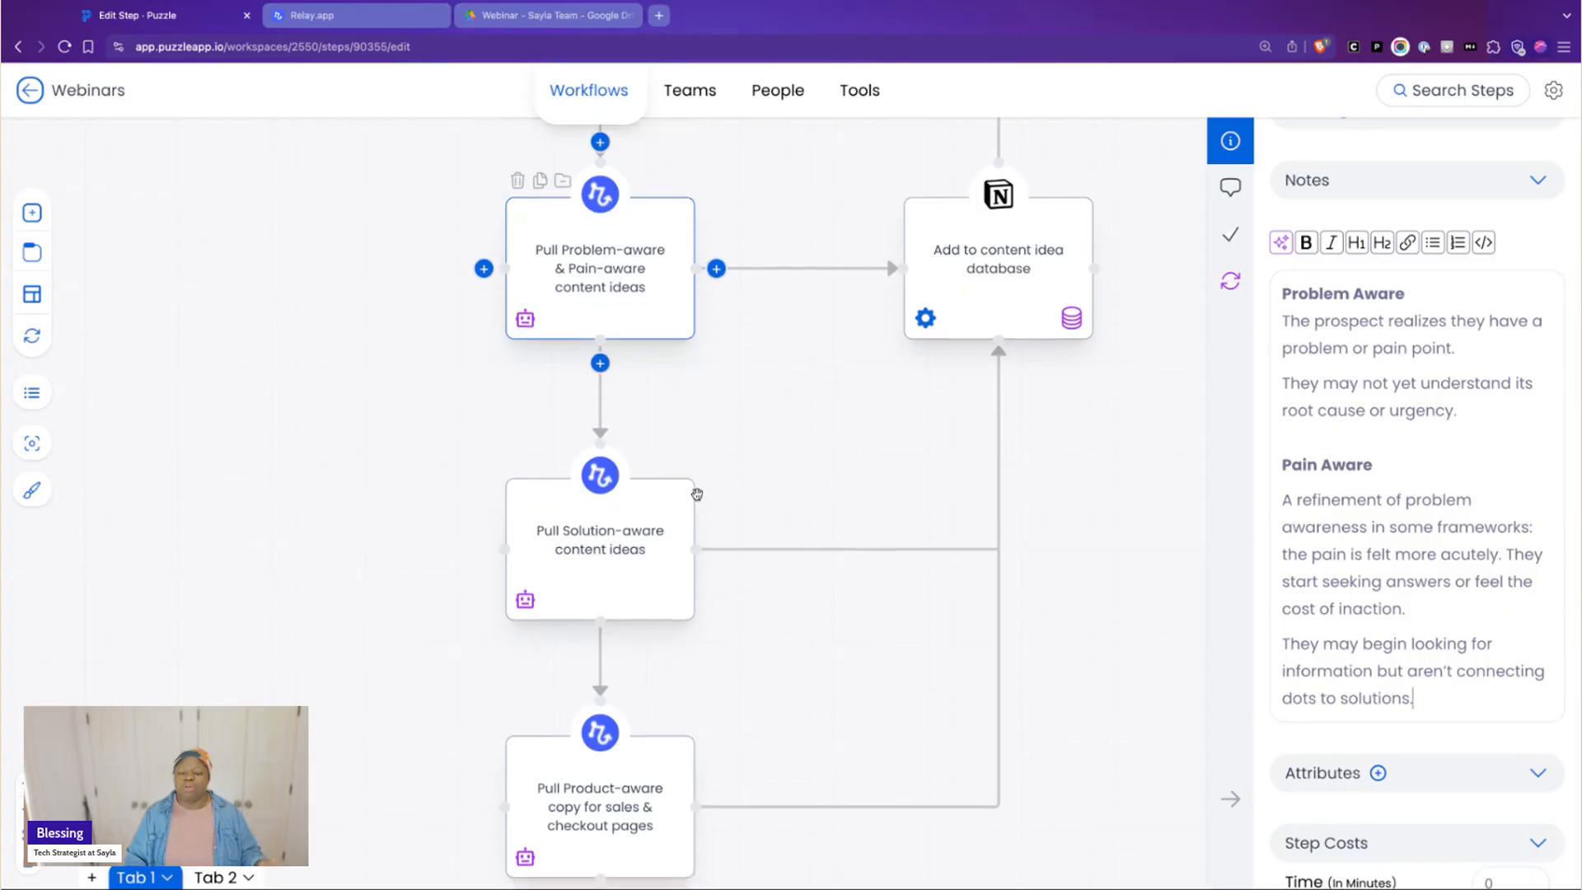
{"action": "scroll", "coordinate": [698, 494], "scroll_direction": "down", "scroll_amount": 3}
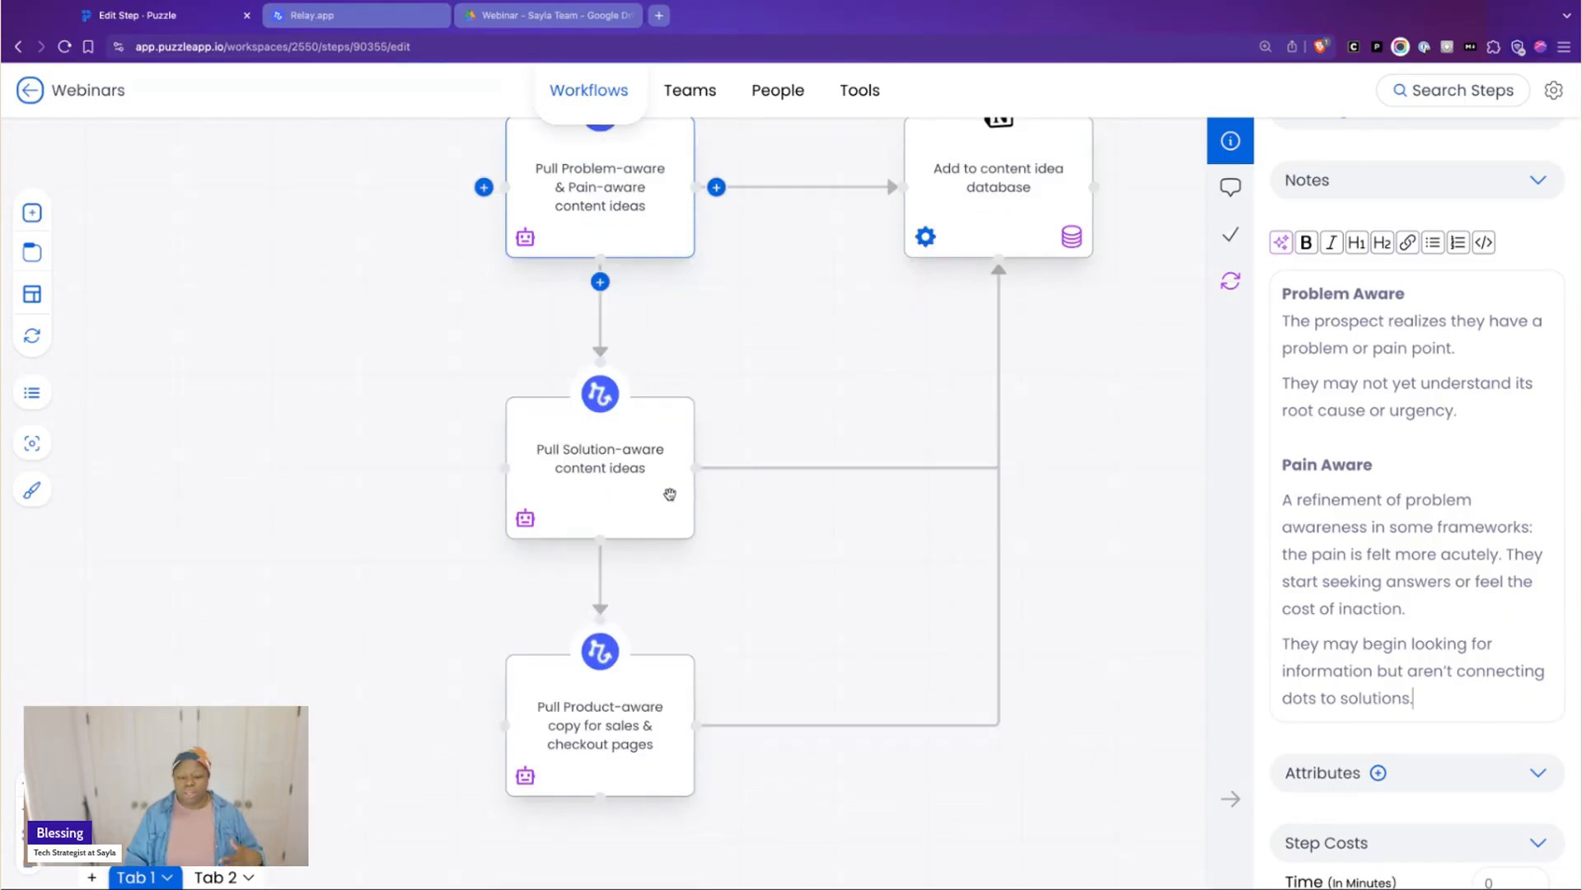
{"action": "left_click", "coordinate": [670, 494]}
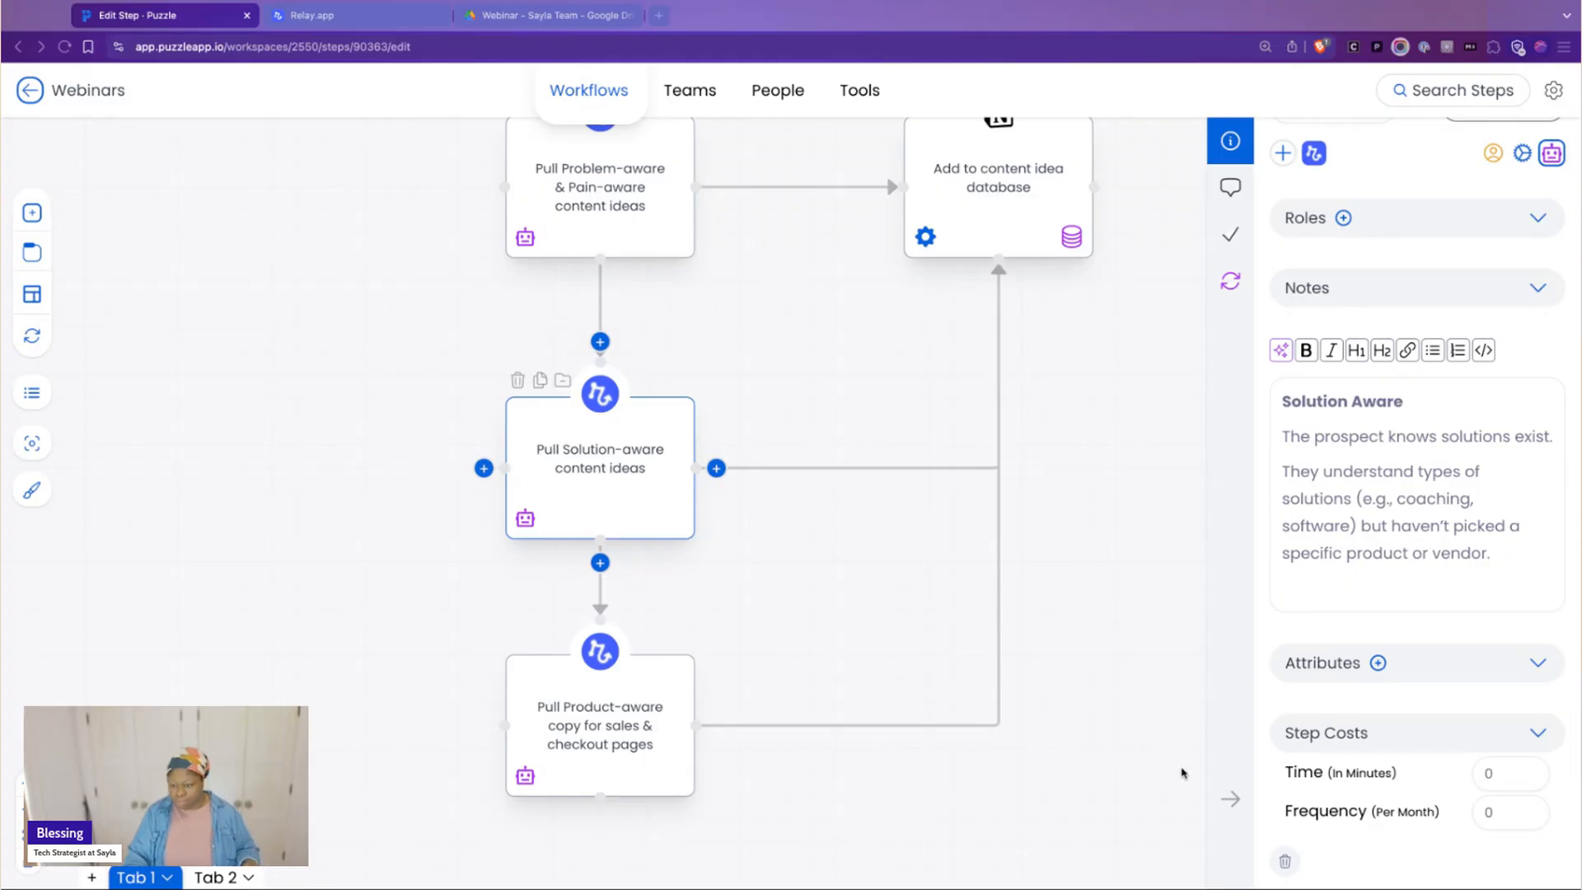
{"action": "left_click", "coordinate": [1182, 774]}
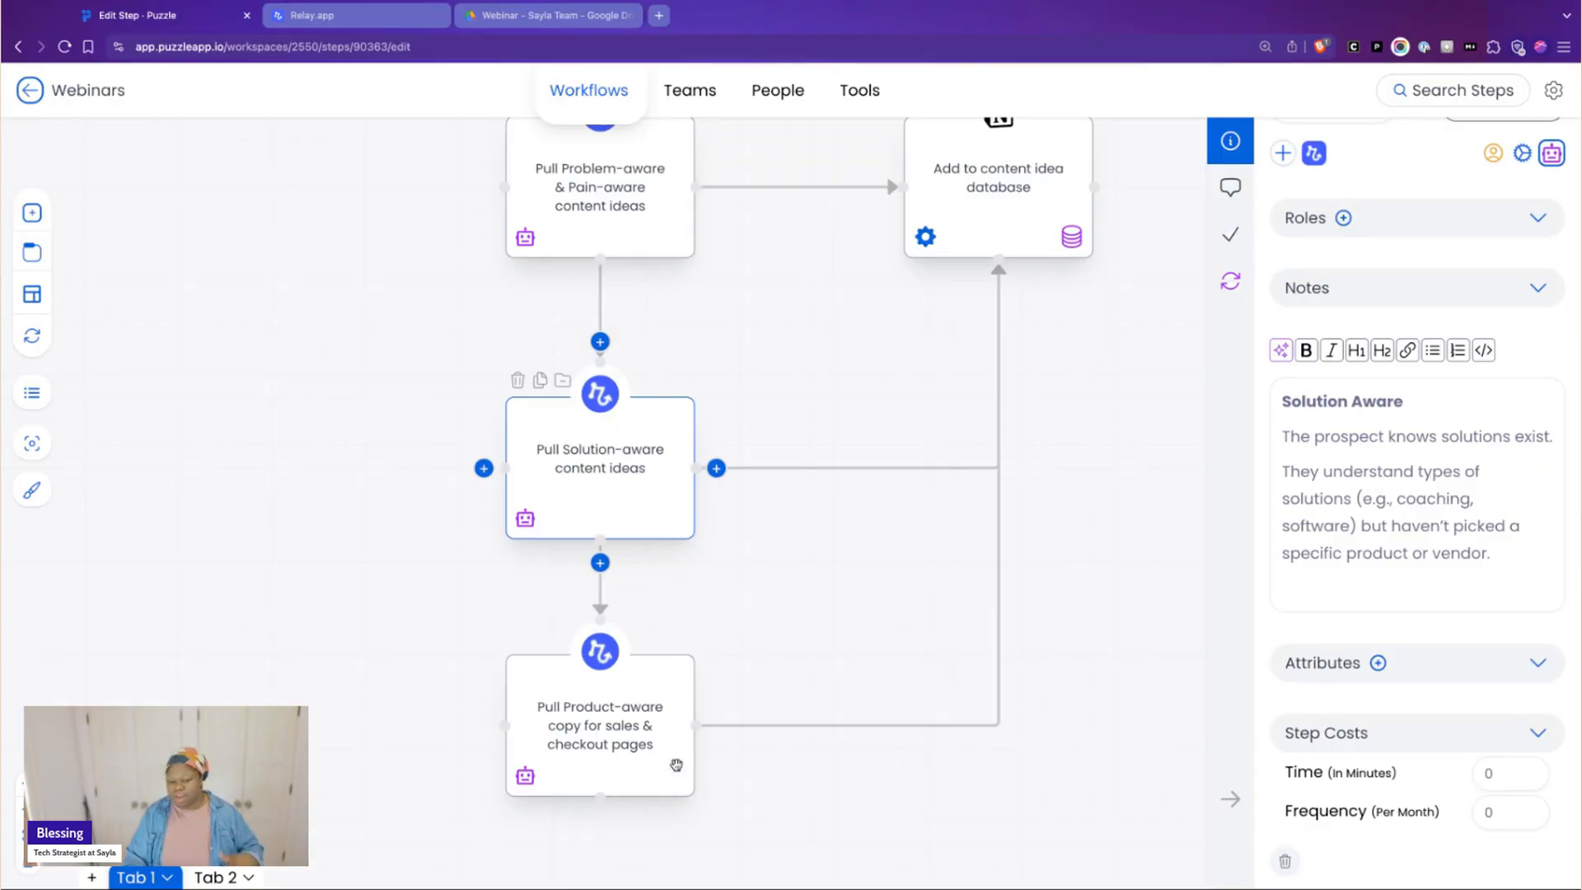
Open the Pull Product-aware copy step, read its Product Aware and Most Aware notes and return towards the content idea database step
{"action": "left_click", "coordinate": [676, 765]}
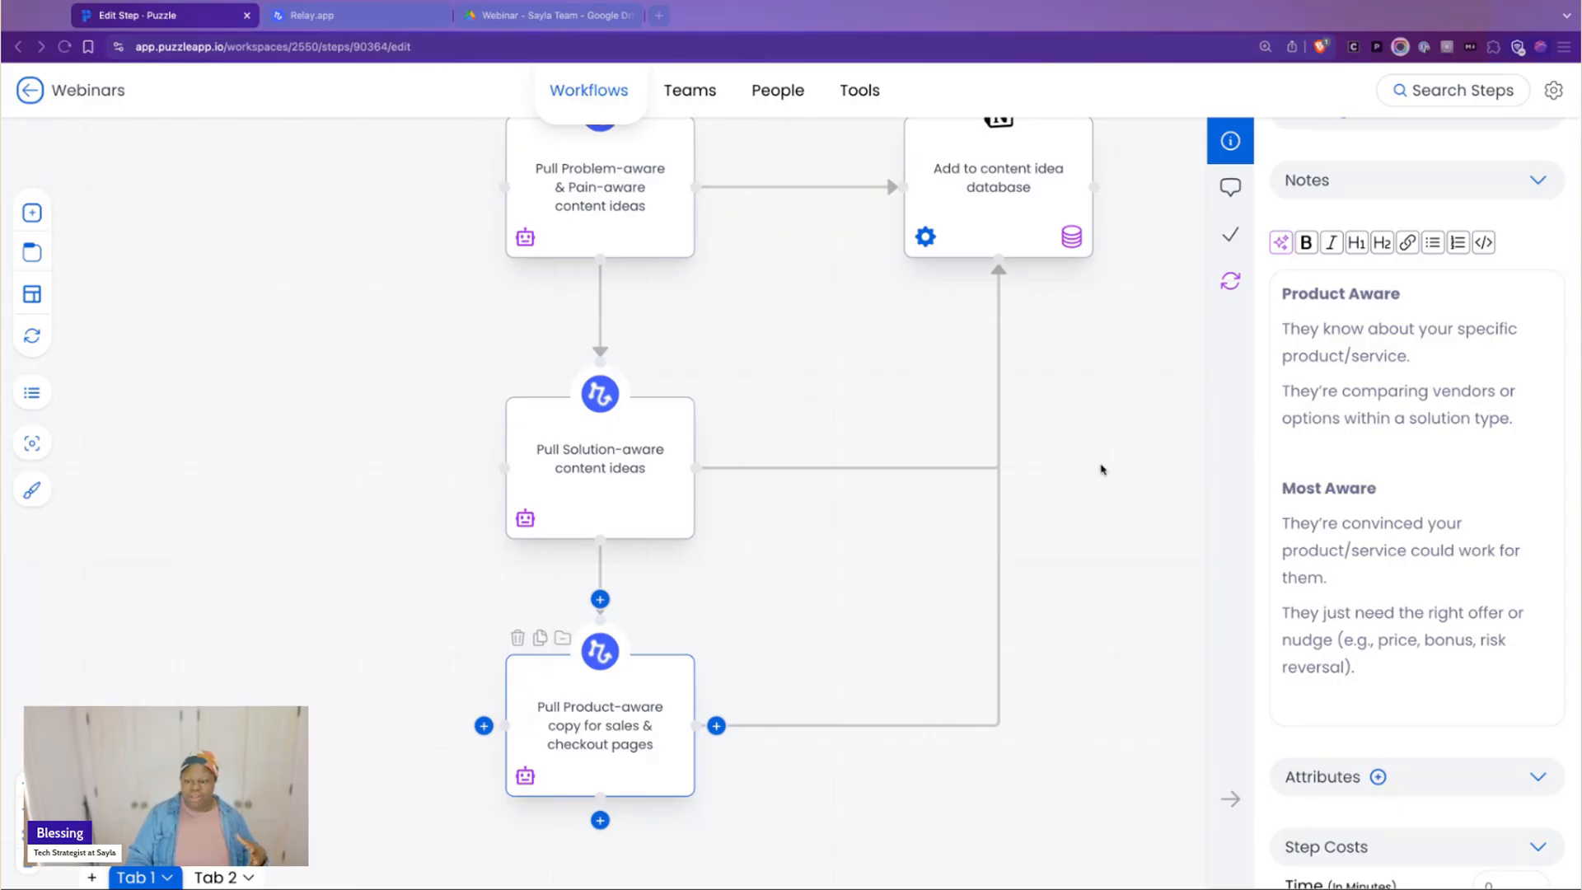
{"action": "left_click", "coordinate": [1132, 518]}
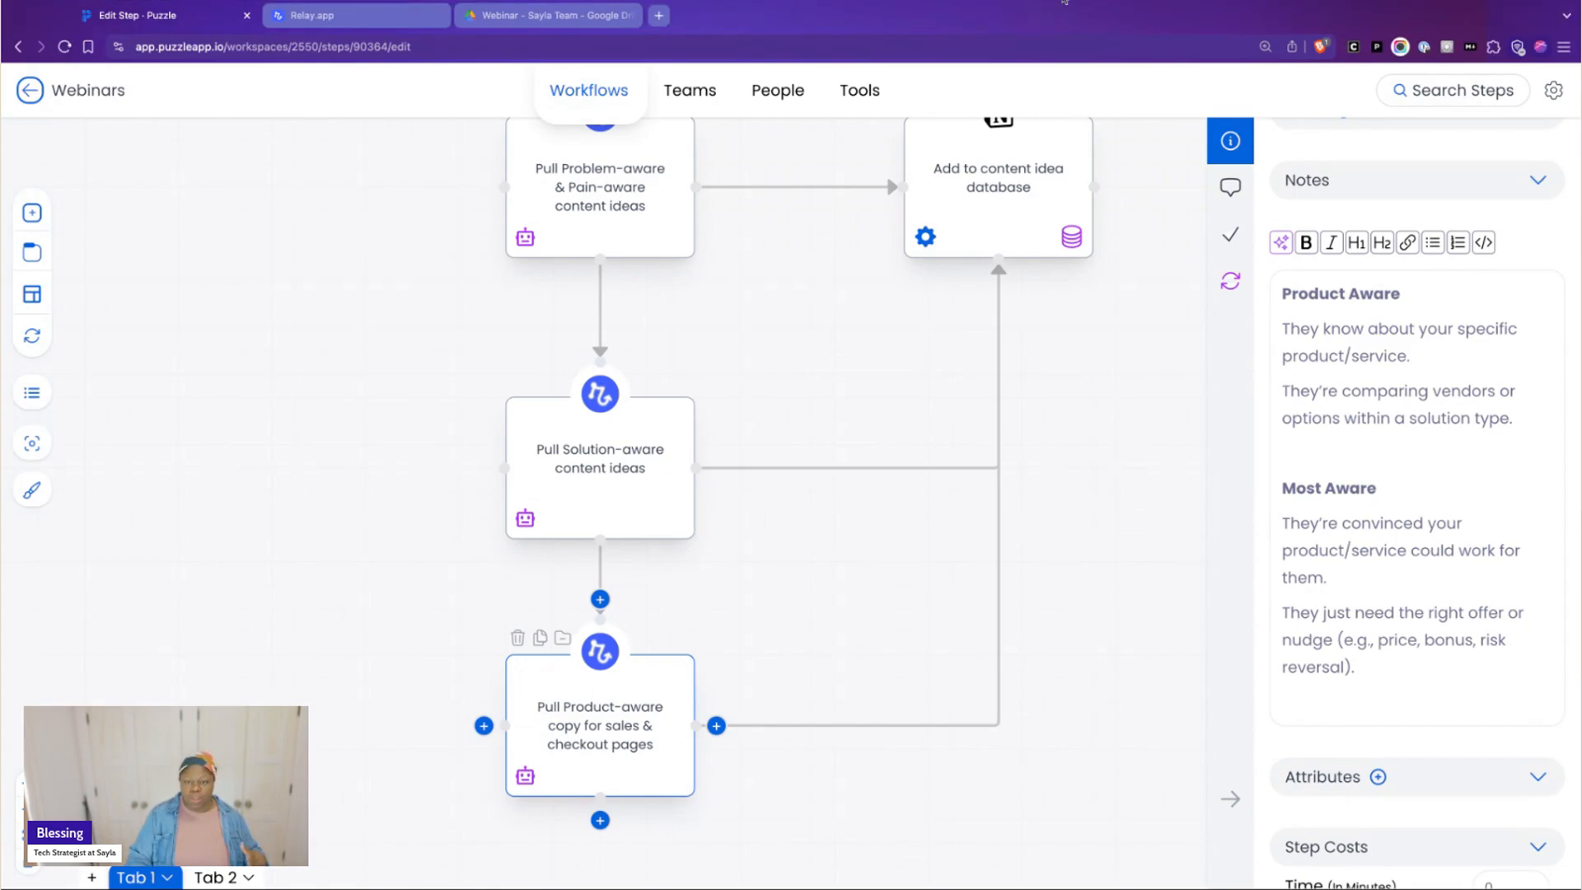
{"action": "left_click", "coordinate": [1064, 0]}
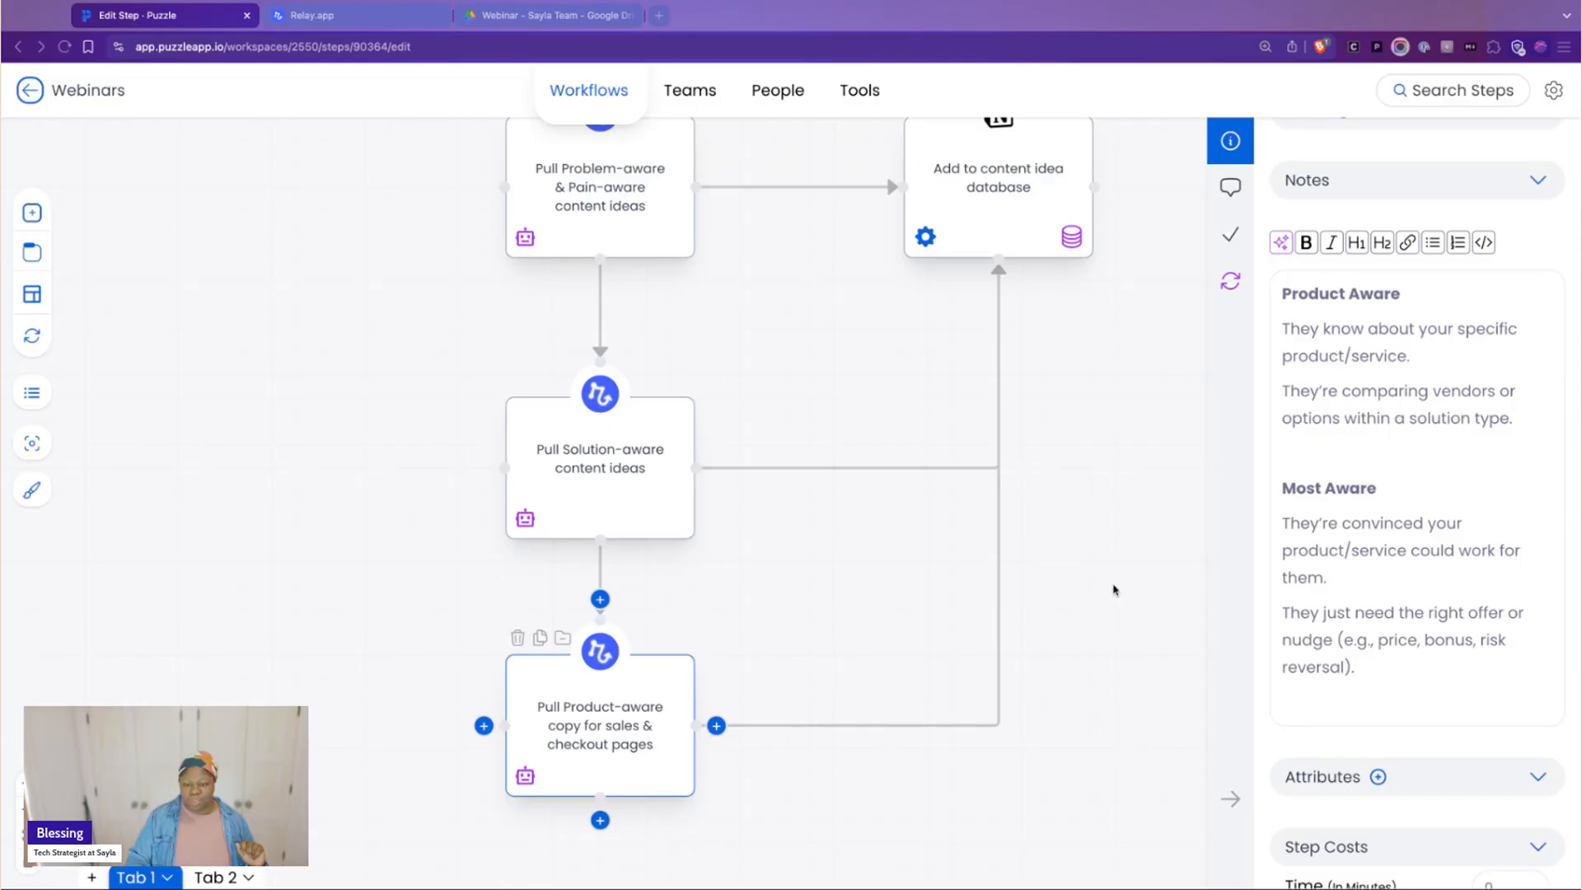
{"action": "scroll", "coordinate": [1112, 576], "scroll_direction": "up", "scroll_amount": 2}
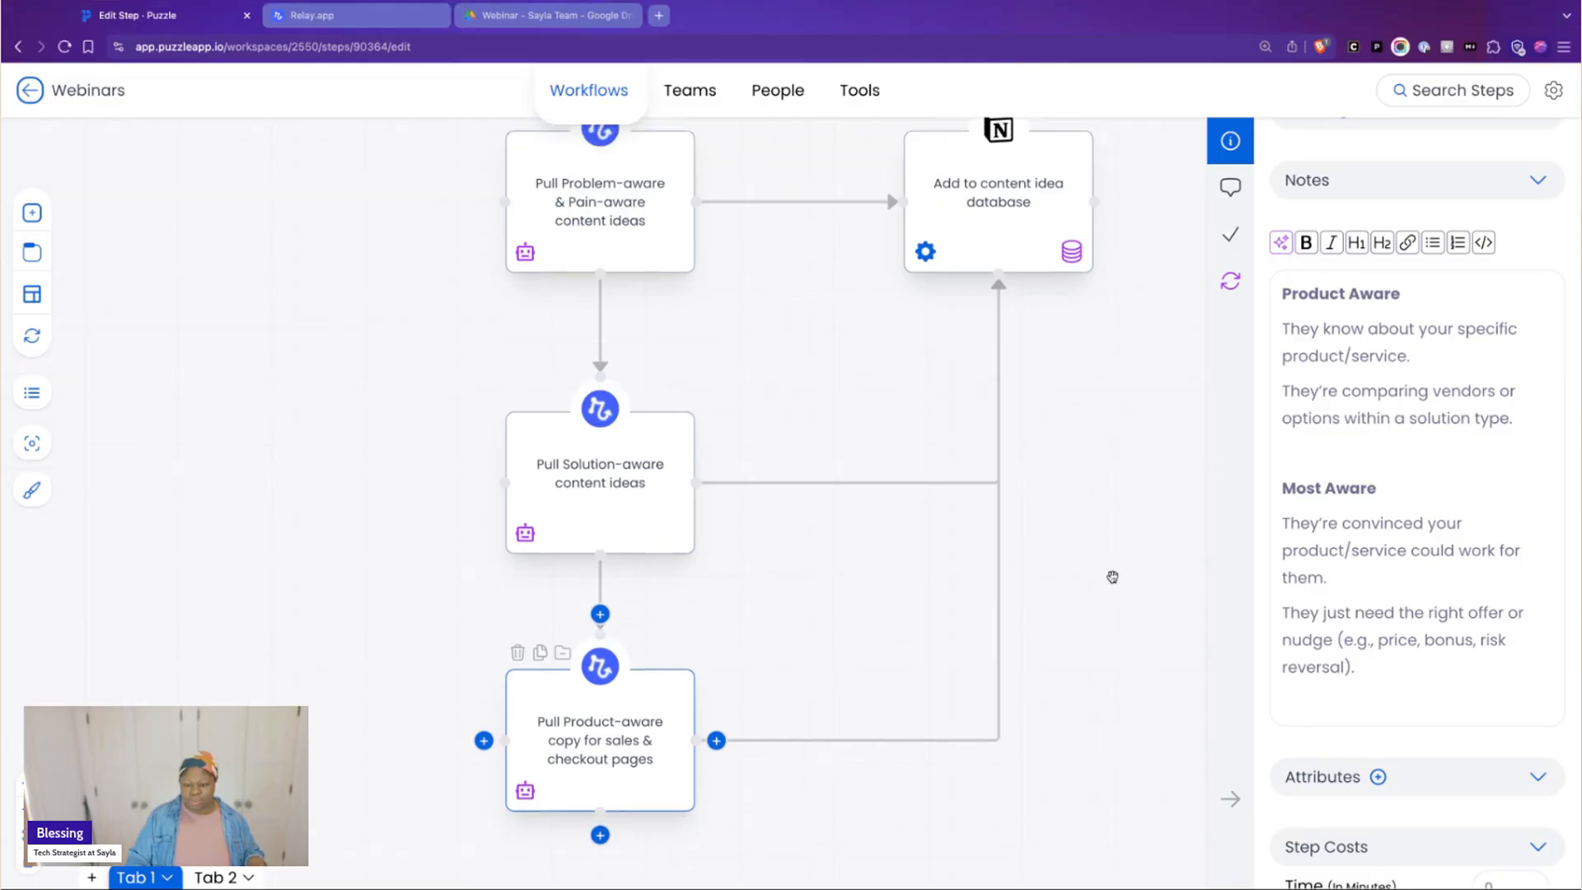
{"action": "scroll", "coordinate": [1112, 572], "scroll_direction": "up", "scroll_amount": 5}
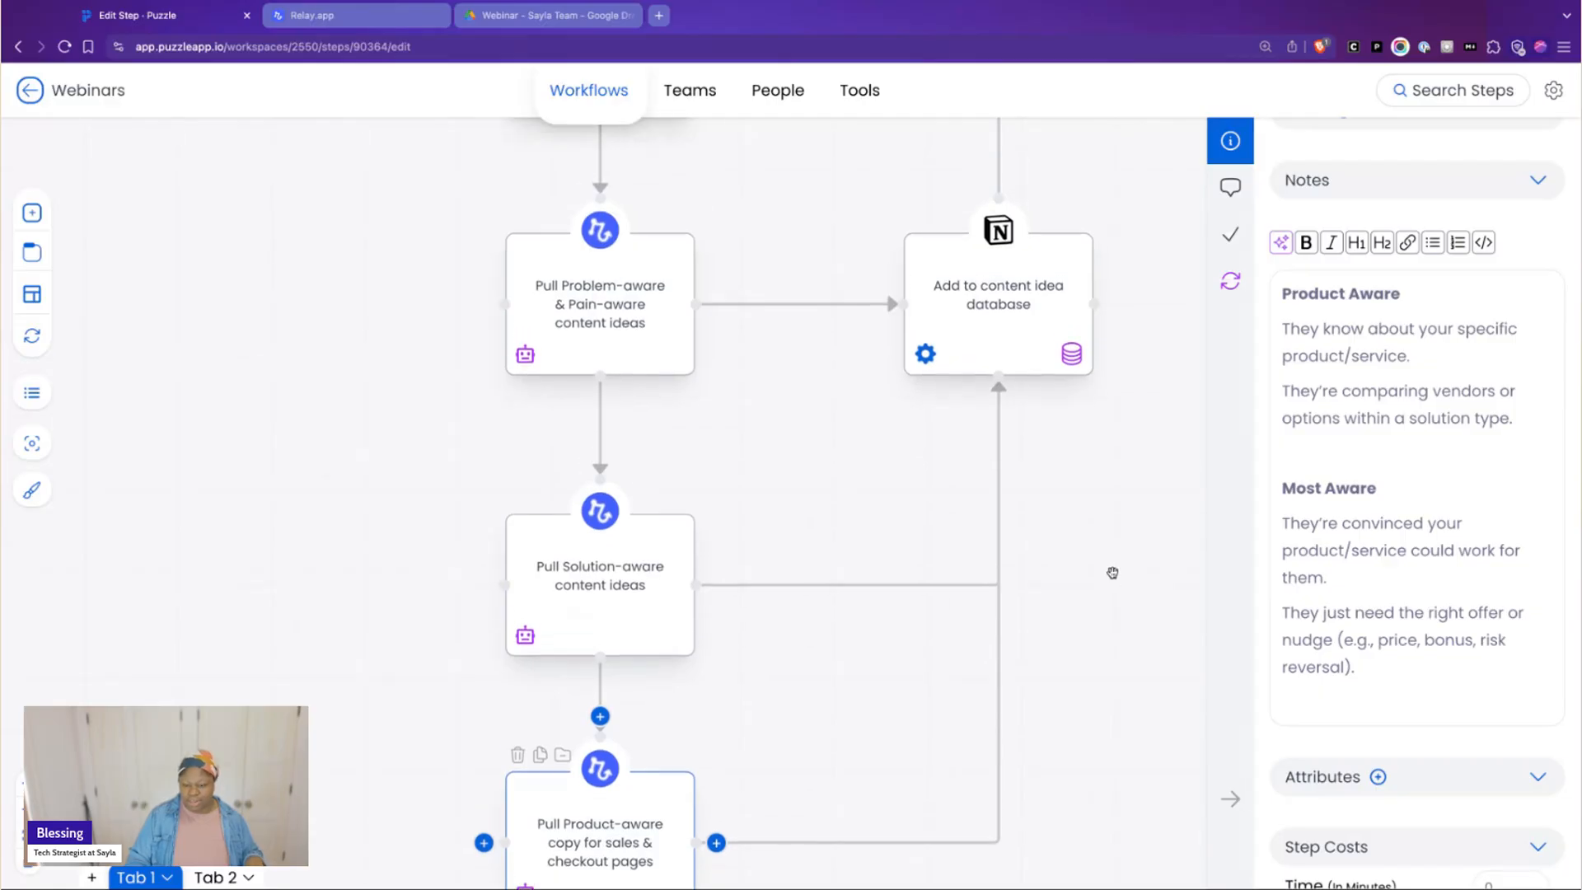
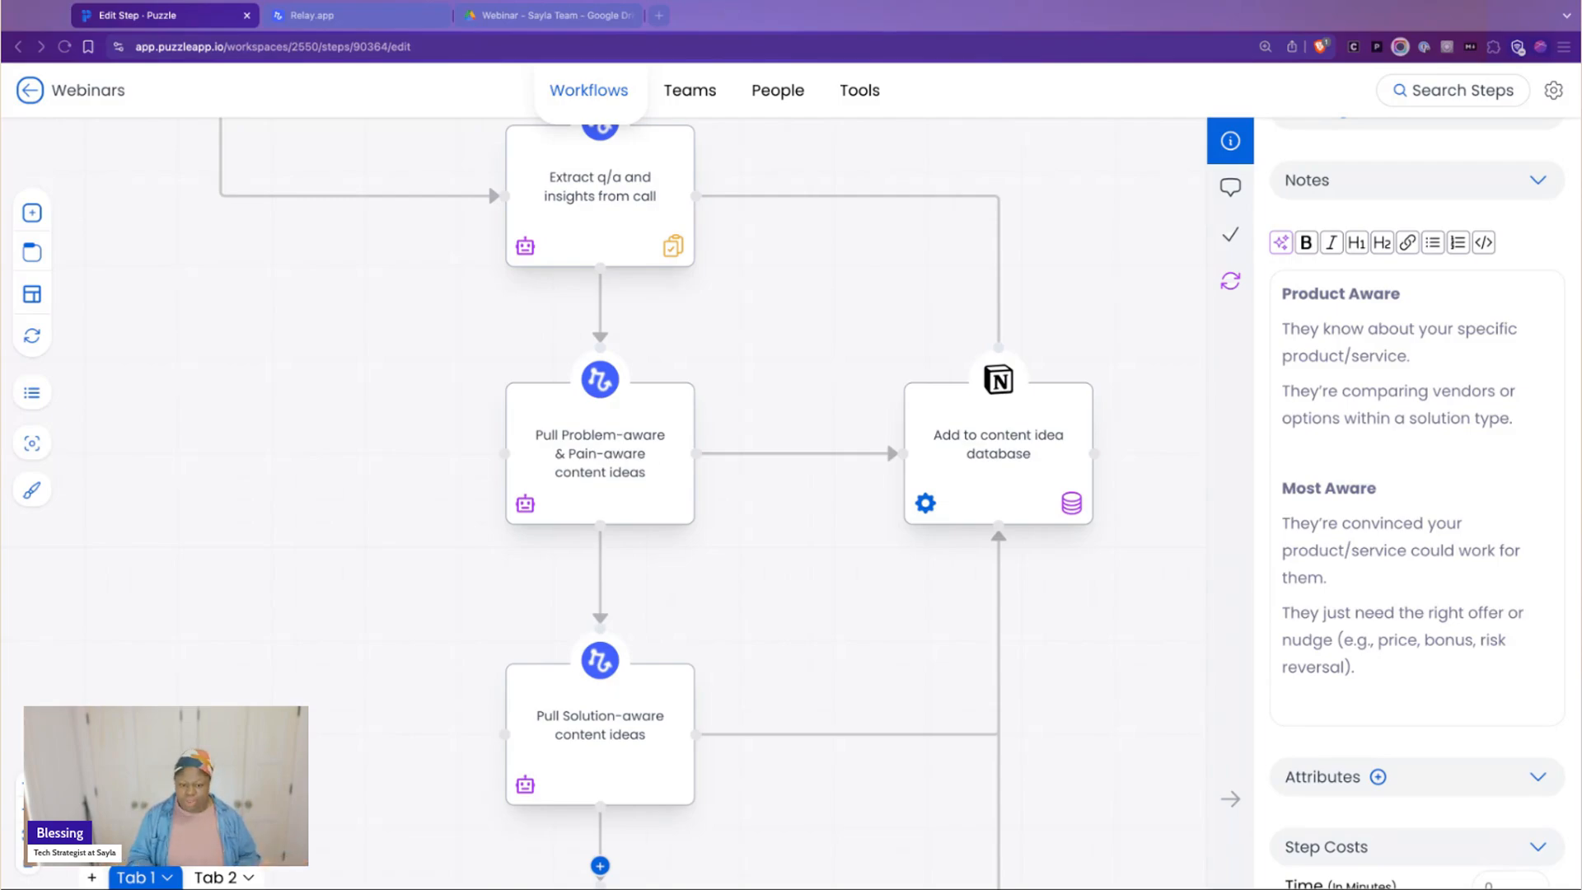
Collapse the step details and bring the Awareness (Marketing) section into view from its Attend Webinar step
{"action": "scroll", "coordinate": [972, 519], "scroll_direction": "down", "scroll_amount": 3}
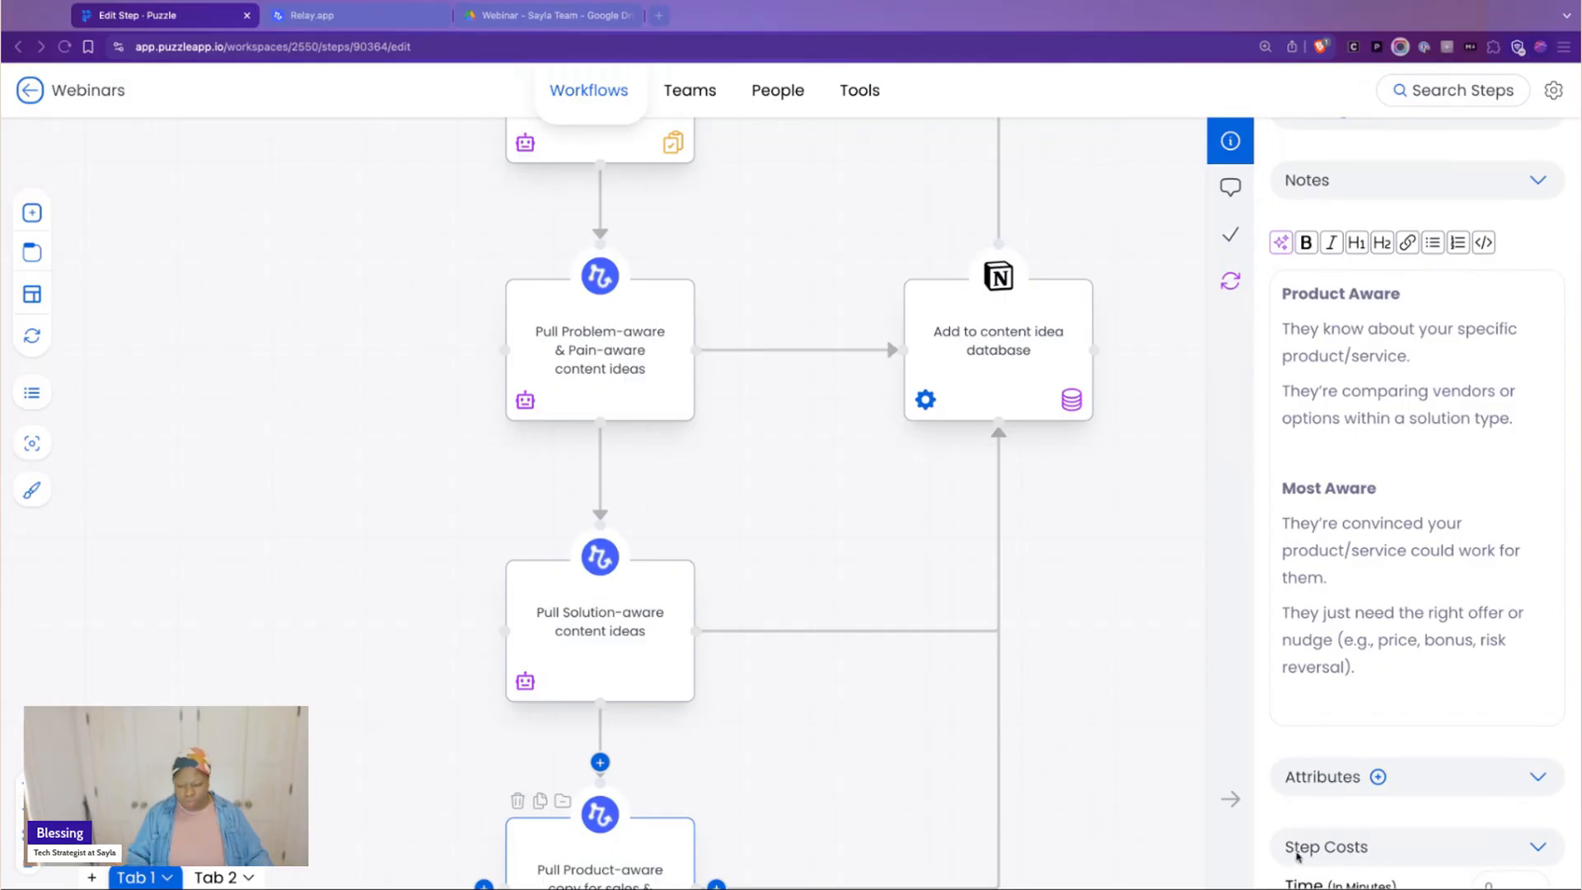
{"action": "left_click", "coordinate": [1230, 798]}
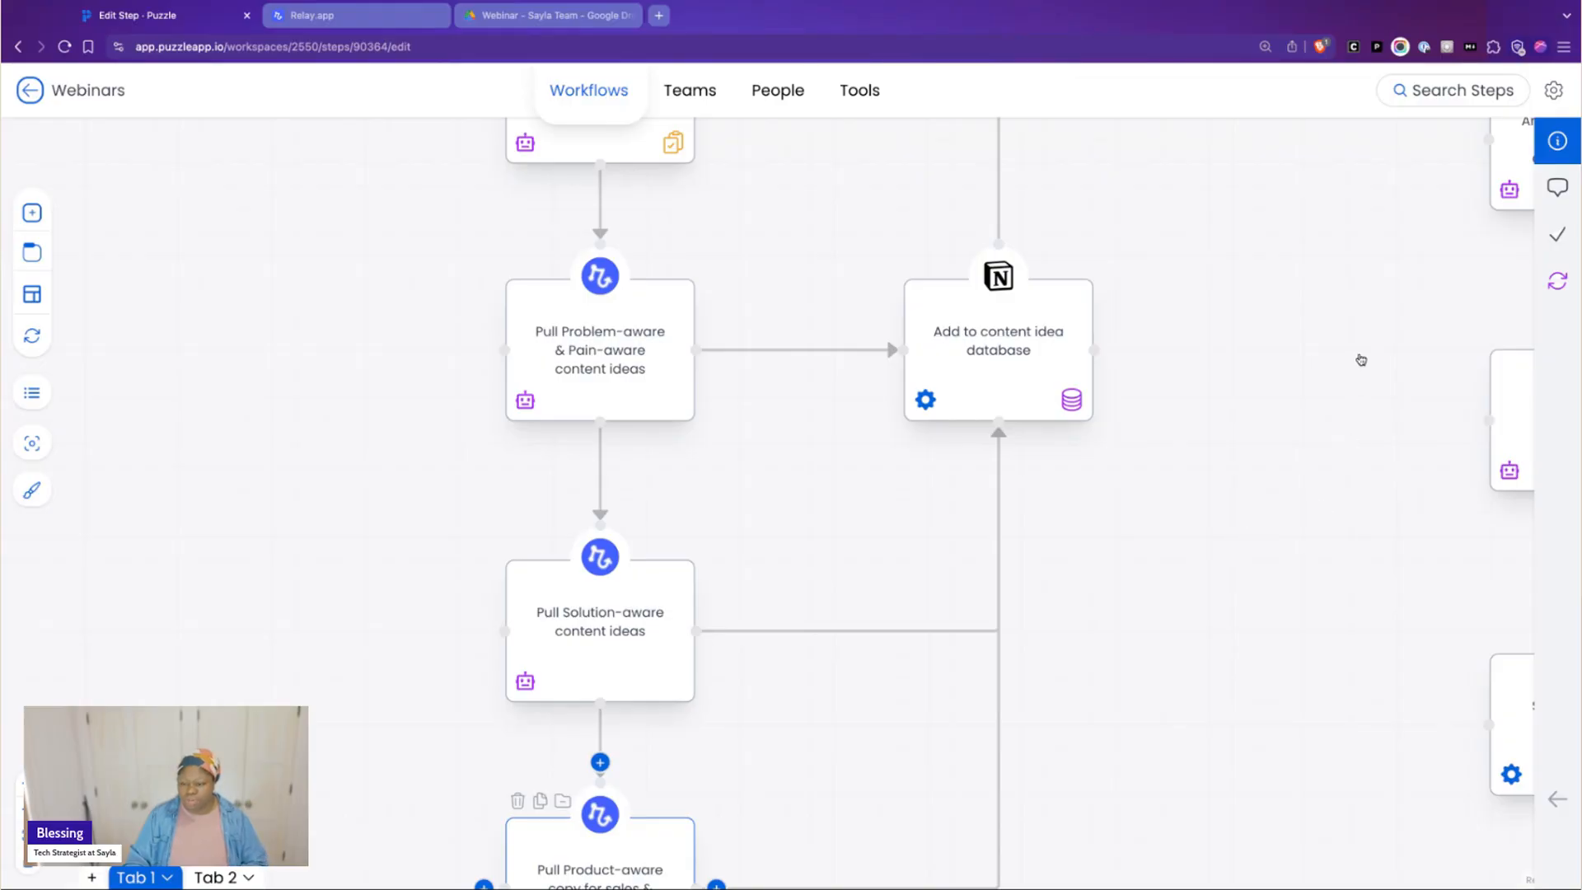
{"action": "scroll", "coordinate": [1318, 433], "scroll_direction": "up", "scroll_amount": 1}
{"action": "scroll", "coordinate": [1317, 428], "scroll_direction": "up", "scroll_amount": 5}
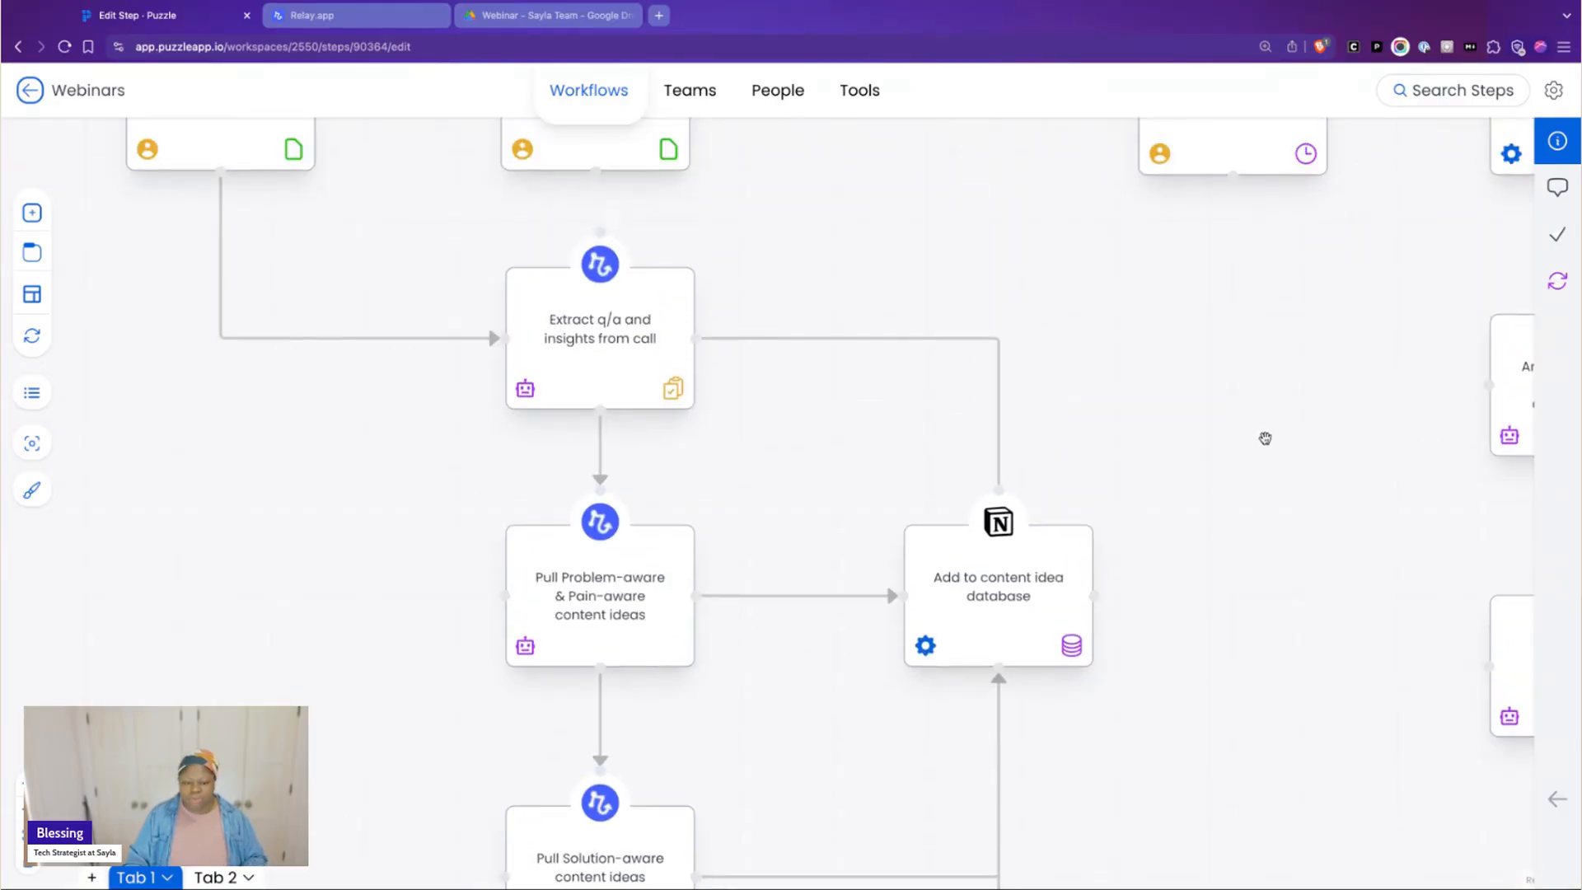
{"action": "scroll", "coordinate": [833, 354], "scroll_direction": "down", "scroll_amount": 5}
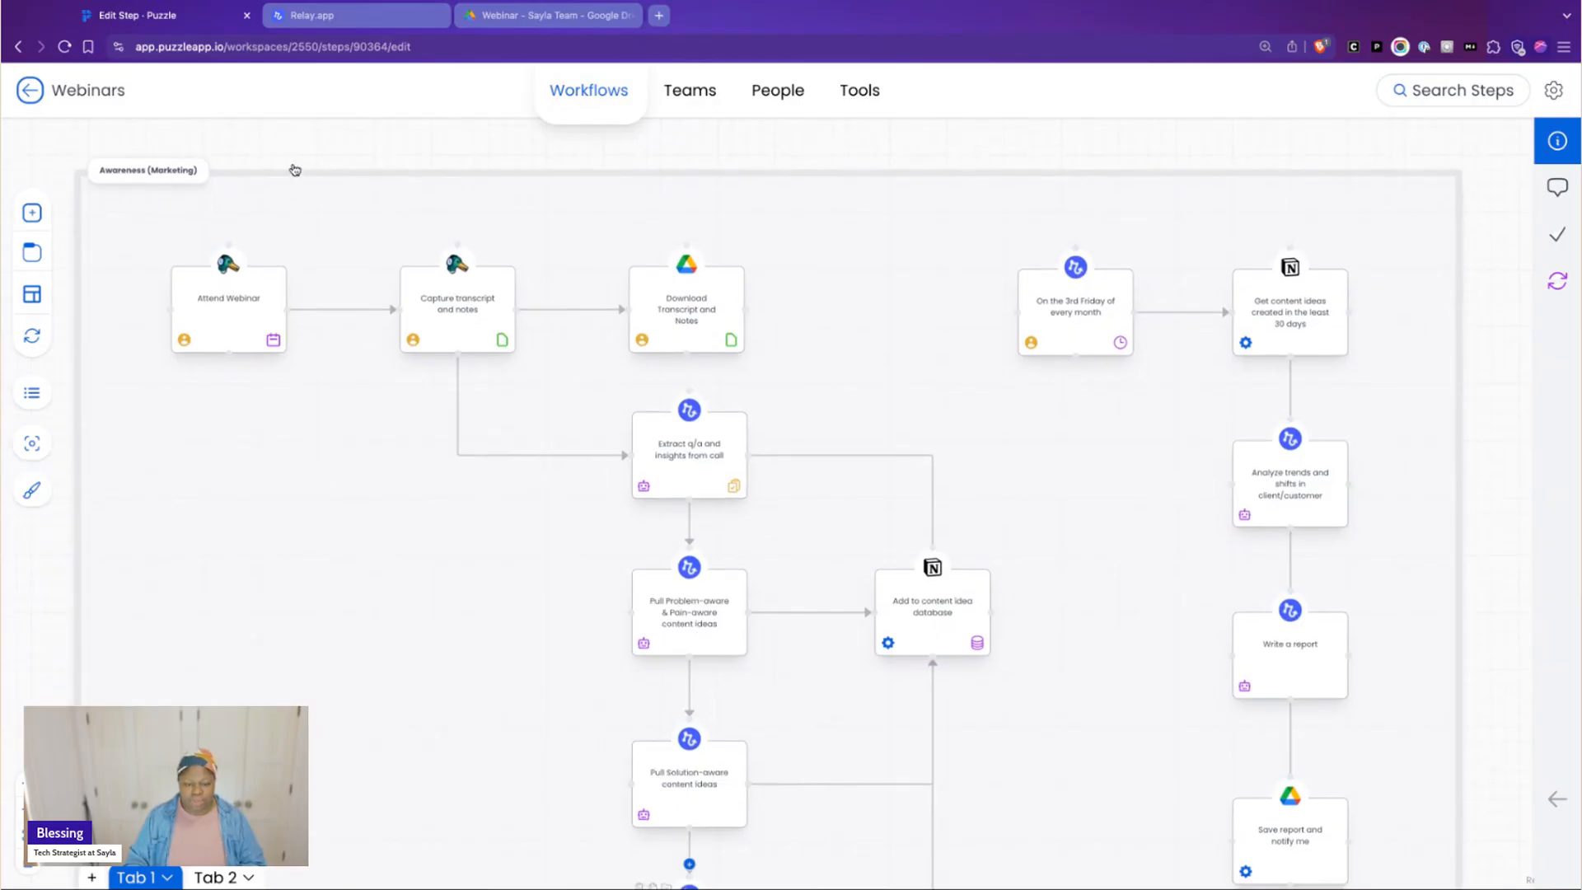
{"action": "left_click_drag", "start_coordinate": [283, 137], "coordinate": [375, 129]}
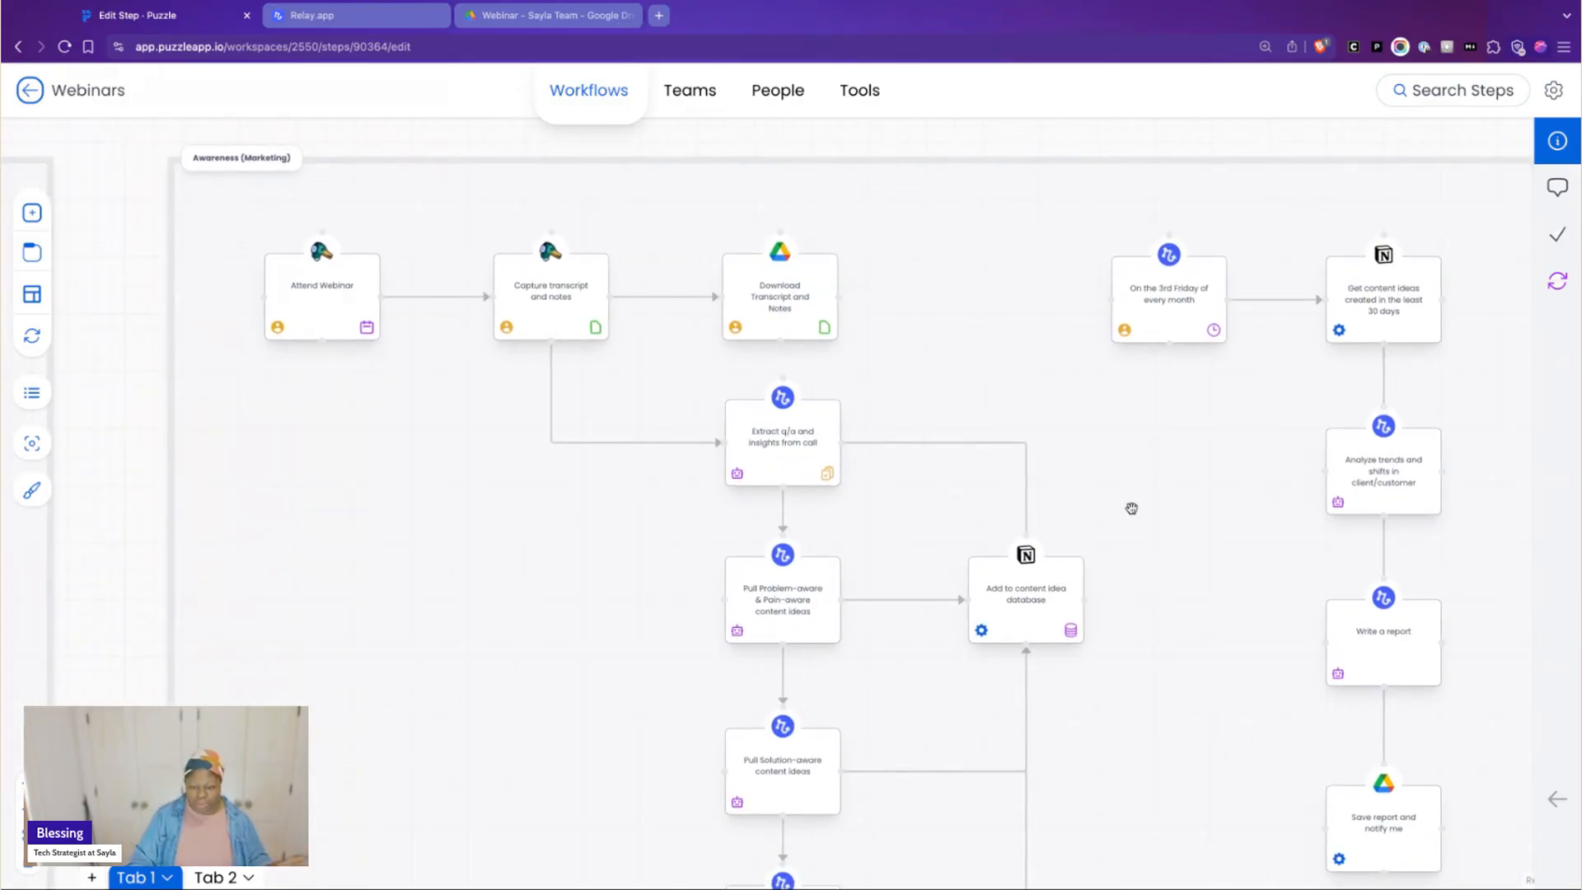
Review the flow from webinar capture into the content idea database and across to the monthly reporting branch
{"action": "scroll", "coordinate": [1134, 516], "scroll_direction": "down", "scroll_amount": 3}
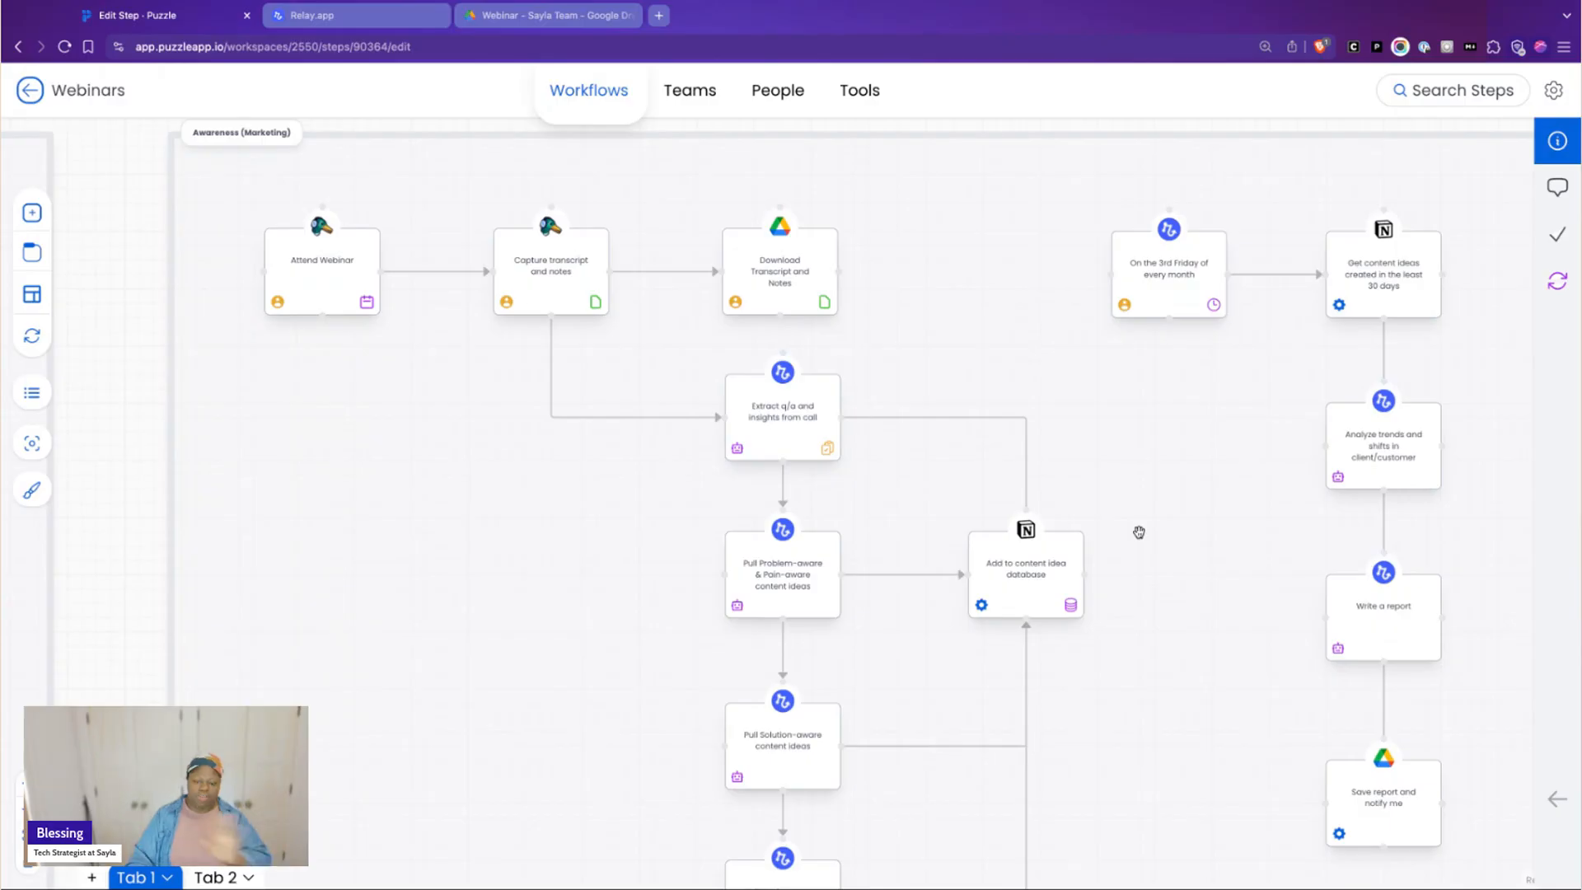
{"action": "scroll", "coordinate": [1155, 513], "scroll_direction": "down", "scroll_amount": 1}
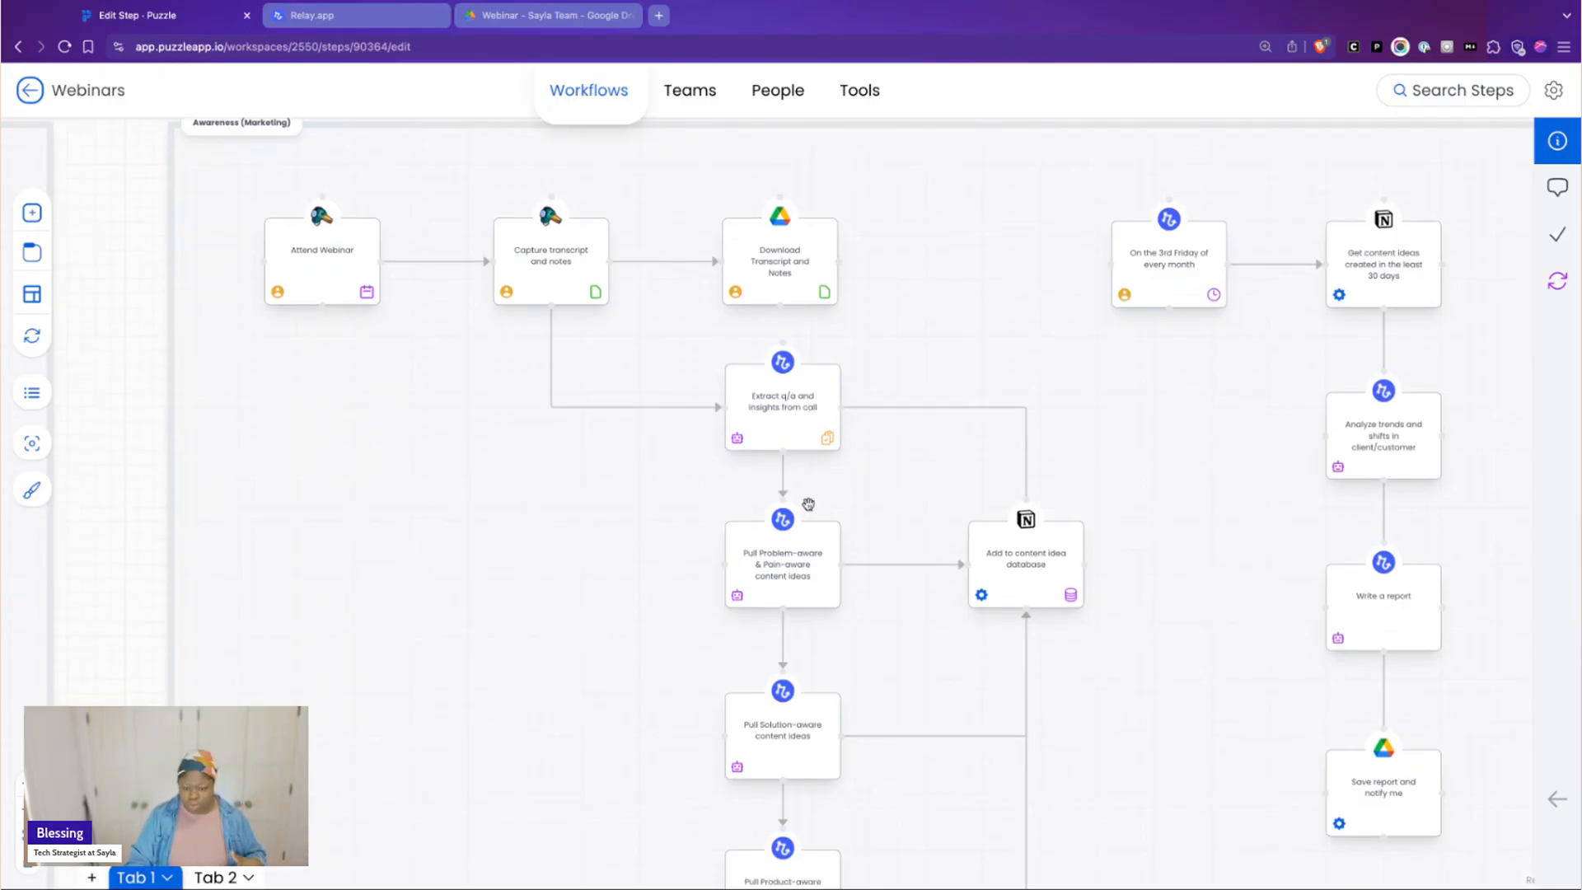
{"action": "scroll", "coordinate": [806, 504], "scroll_direction": "down", "scroll_amount": 2}
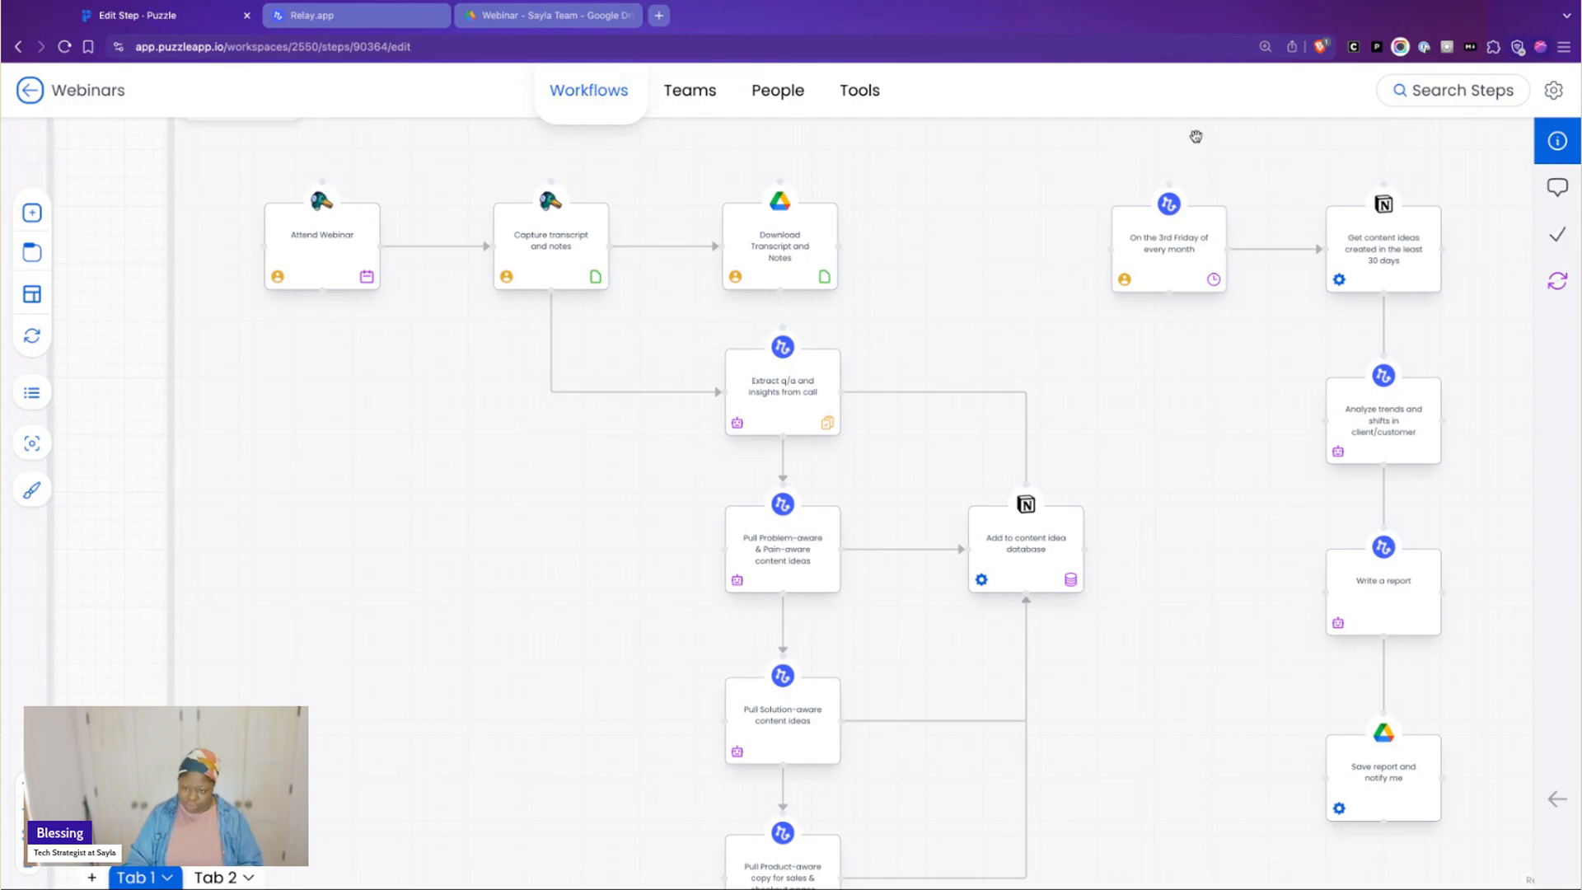
{"action": "scroll", "coordinate": [1197, 136], "scroll_direction": "right", "scroll_amount": 1}
{"action": "scroll", "coordinate": [1197, 137], "scroll_direction": "right", "scroll_amount": 3}
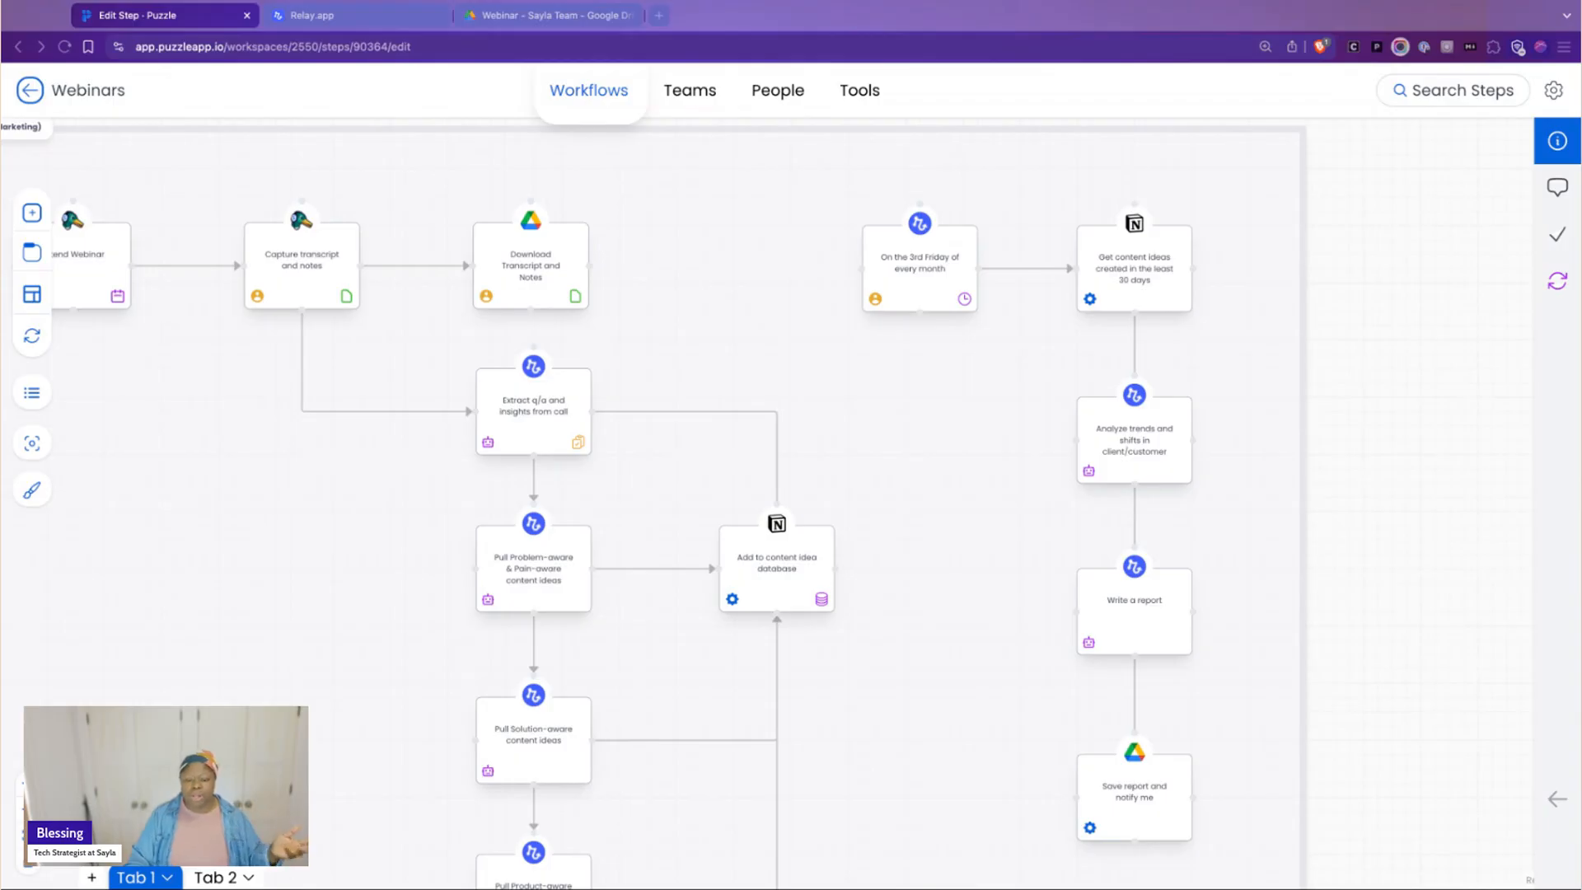
{"action": "left_click", "coordinate": [356, 540]}
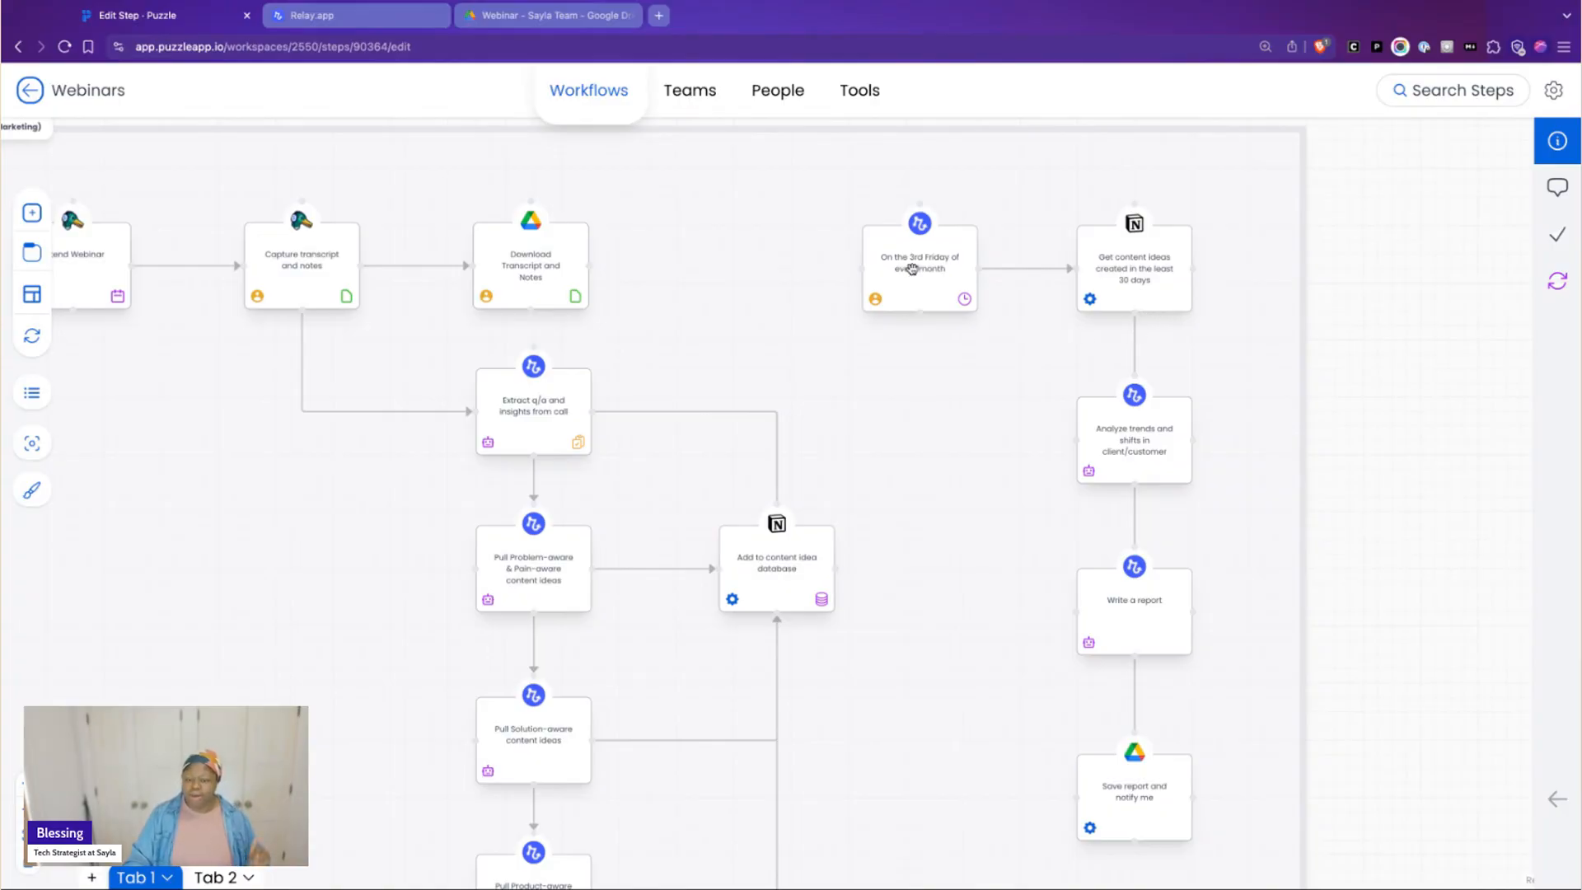
Examine the monthly branch from its 3rd Friday trigger through content idea retrieval and trend analysis to saving the report
{"action": "scroll", "coordinate": [1059, 352], "scroll_direction": "up", "scroll_amount": 5}
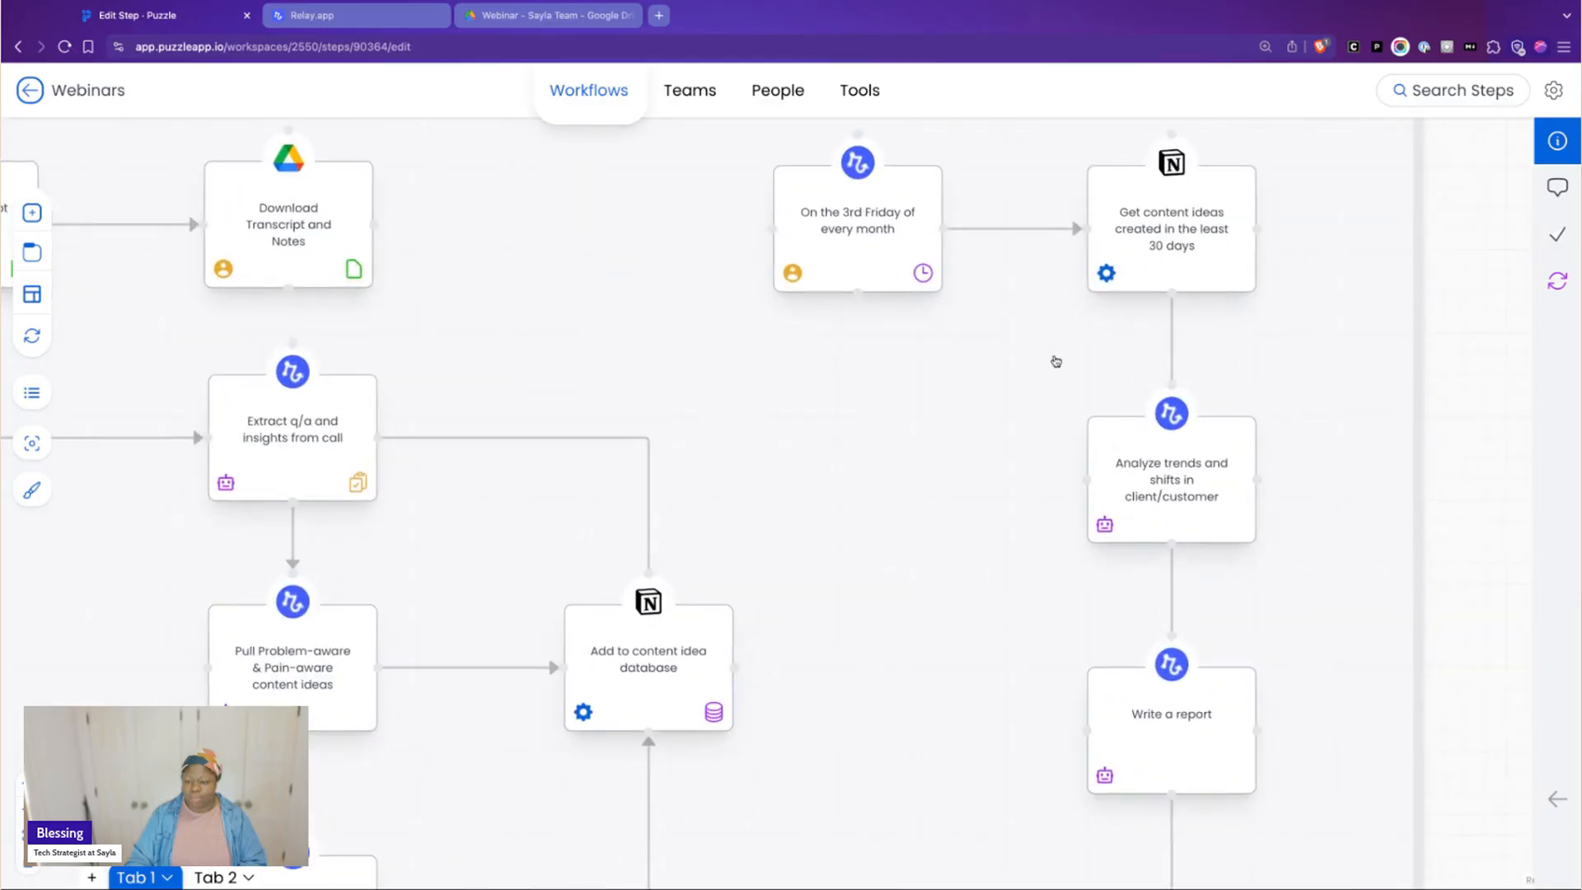
{"action": "scroll", "coordinate": [1059, 352], "scroll_direction": "up", "scroll_amount": 3}
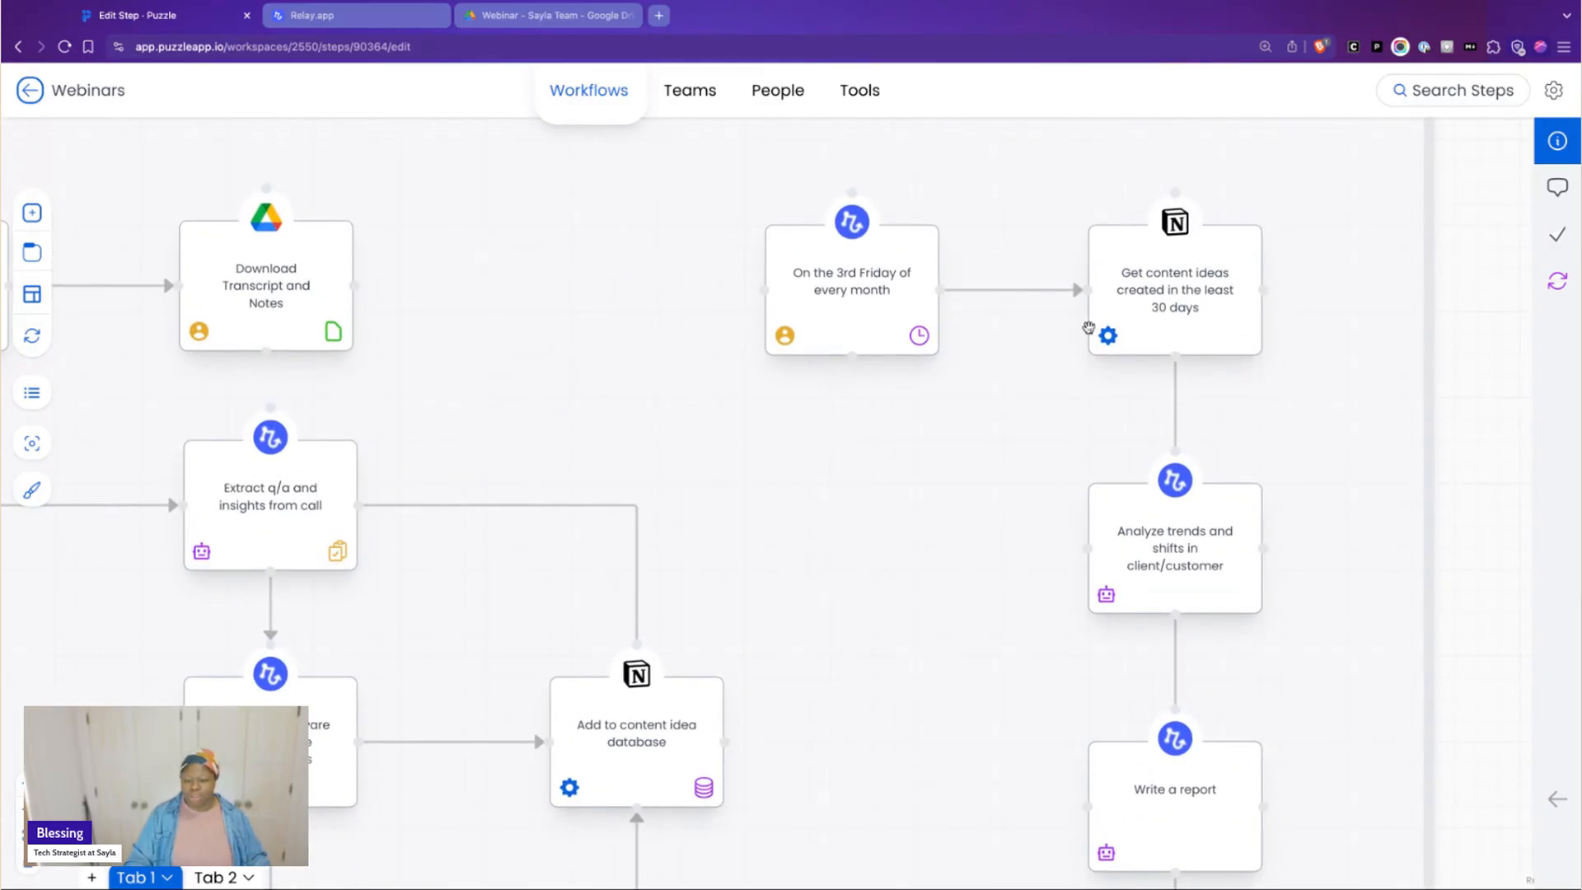
{"action": "scroll", "coordinate": [1123, 362], "scroll_direction": "down", "scroll_amount": 2}
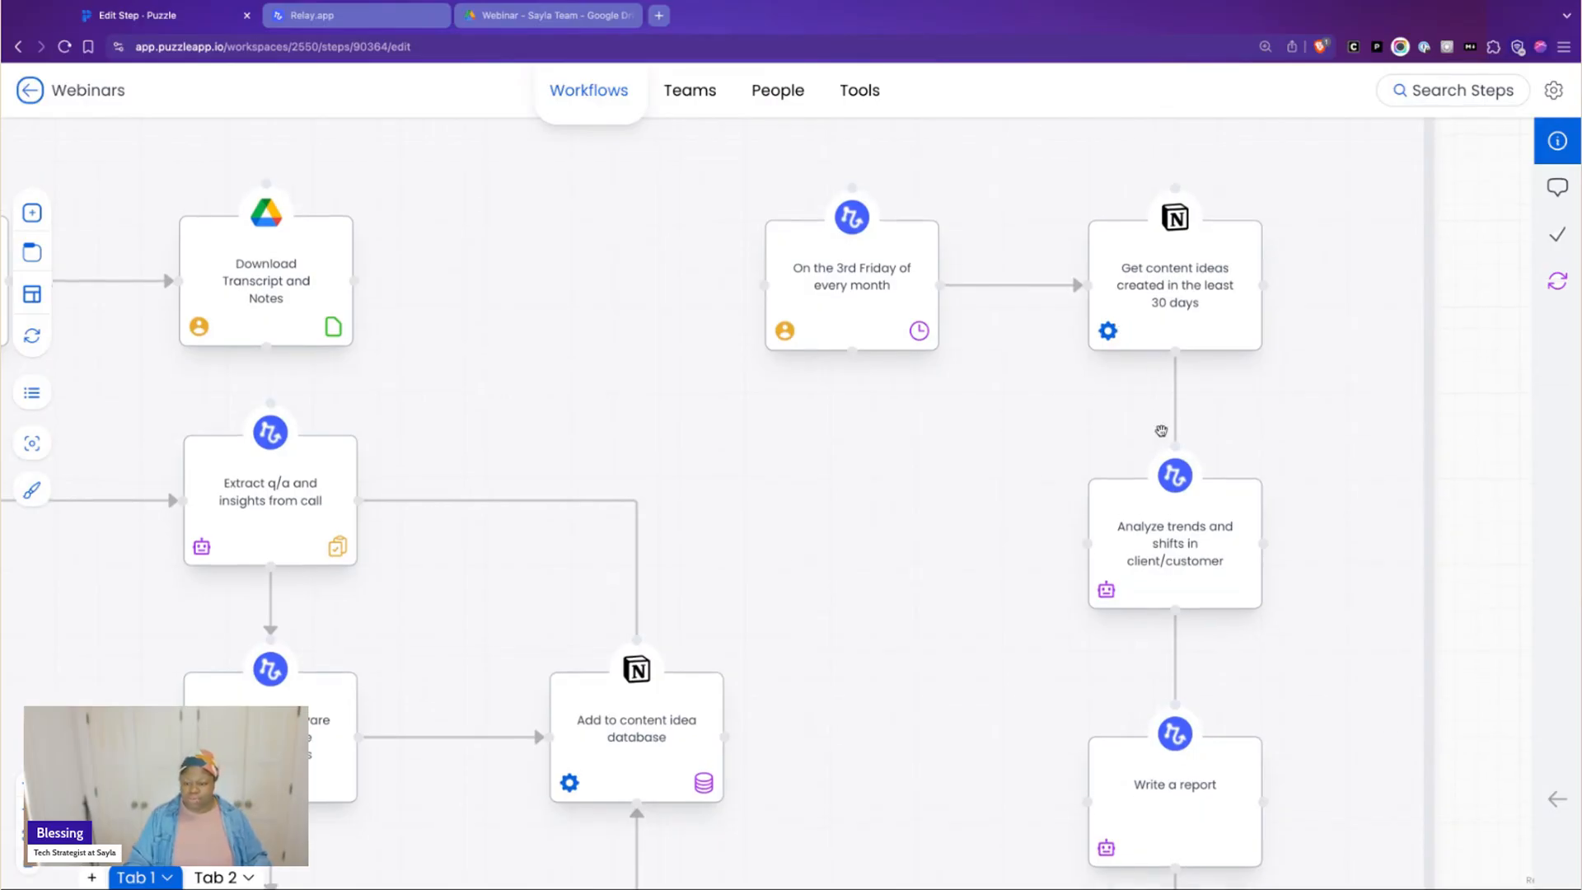
{"action": "scroll", "coordinate": [1122, 381], "scroll_direction": "down", "scroll_amount": 1}
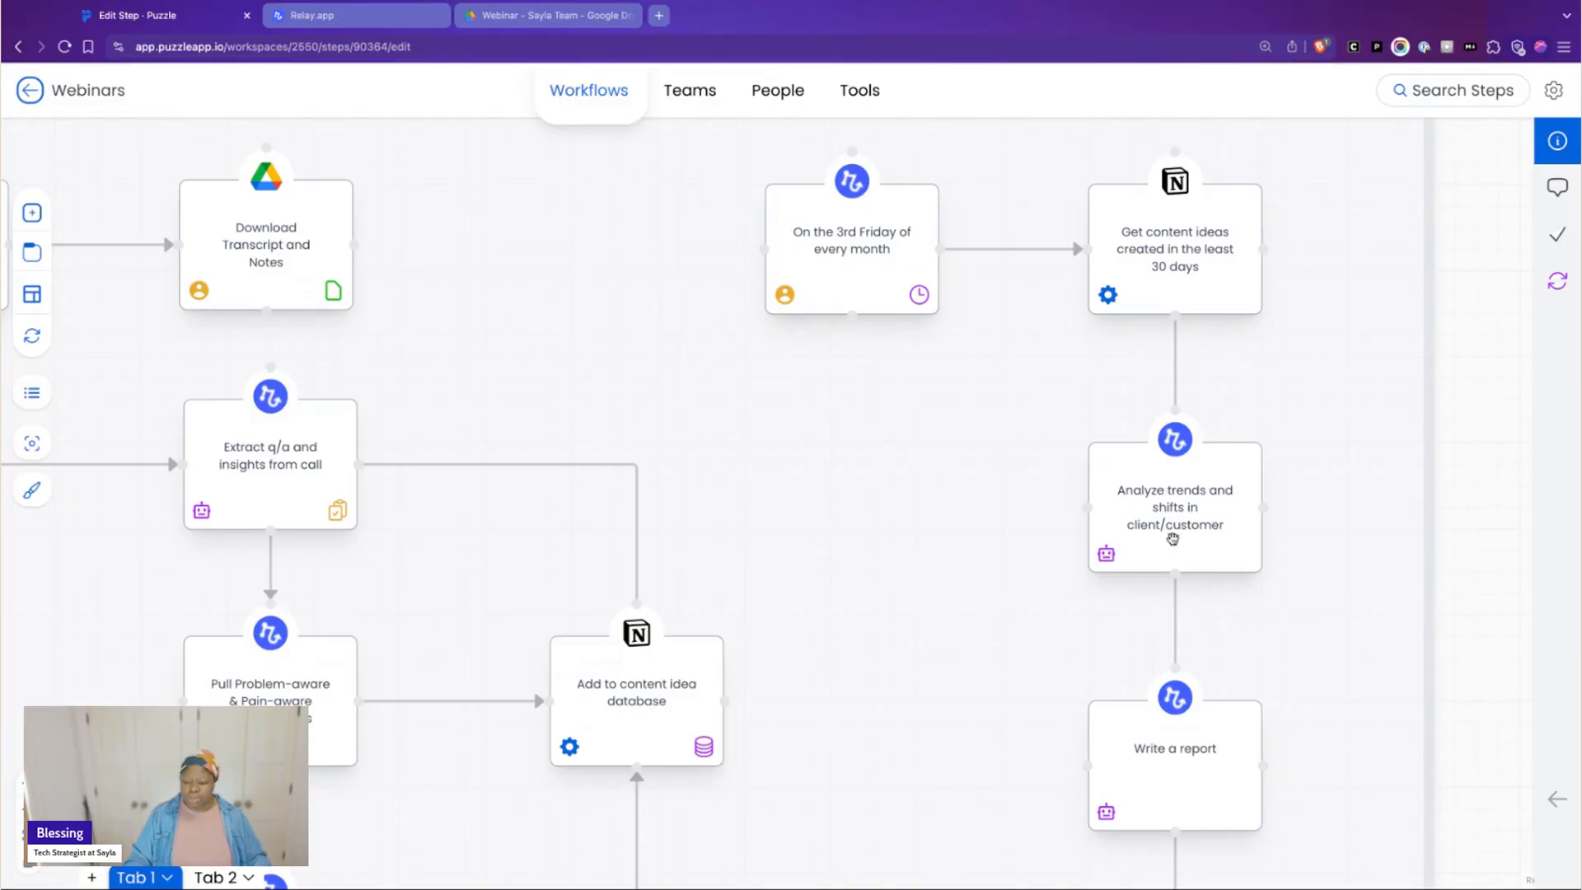
{"action": "scroll", "coordinate": [1218, 521], "scroll_direction": "down", "scroll_amount": 5}
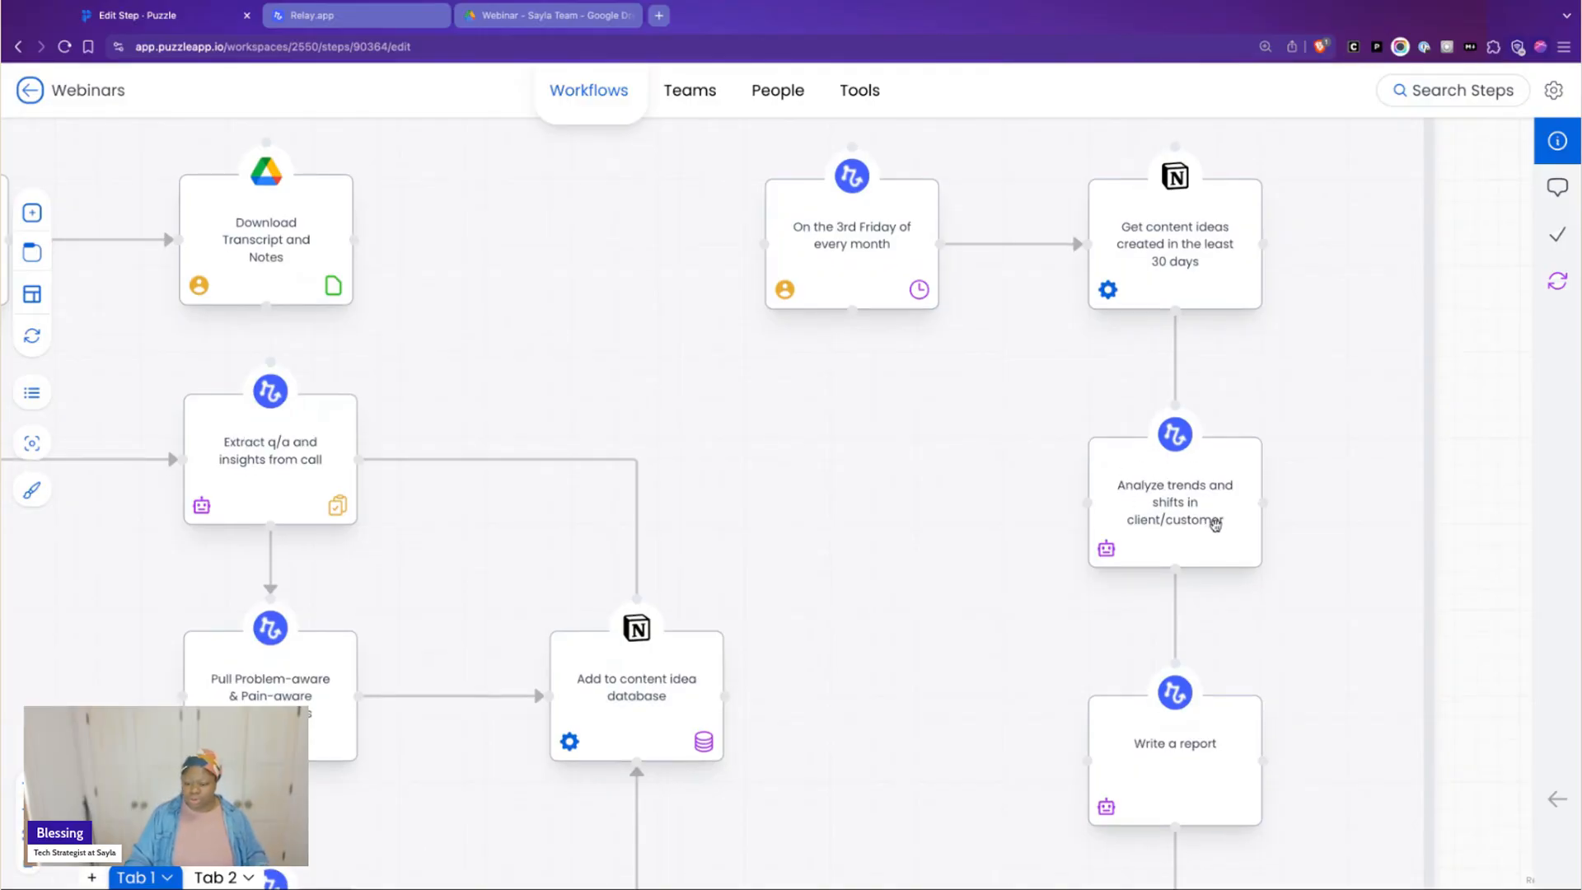
{"action": "scroll", "coordinate": [1228, 544], "scroll_direction": "down", "scroll_amount": 4}
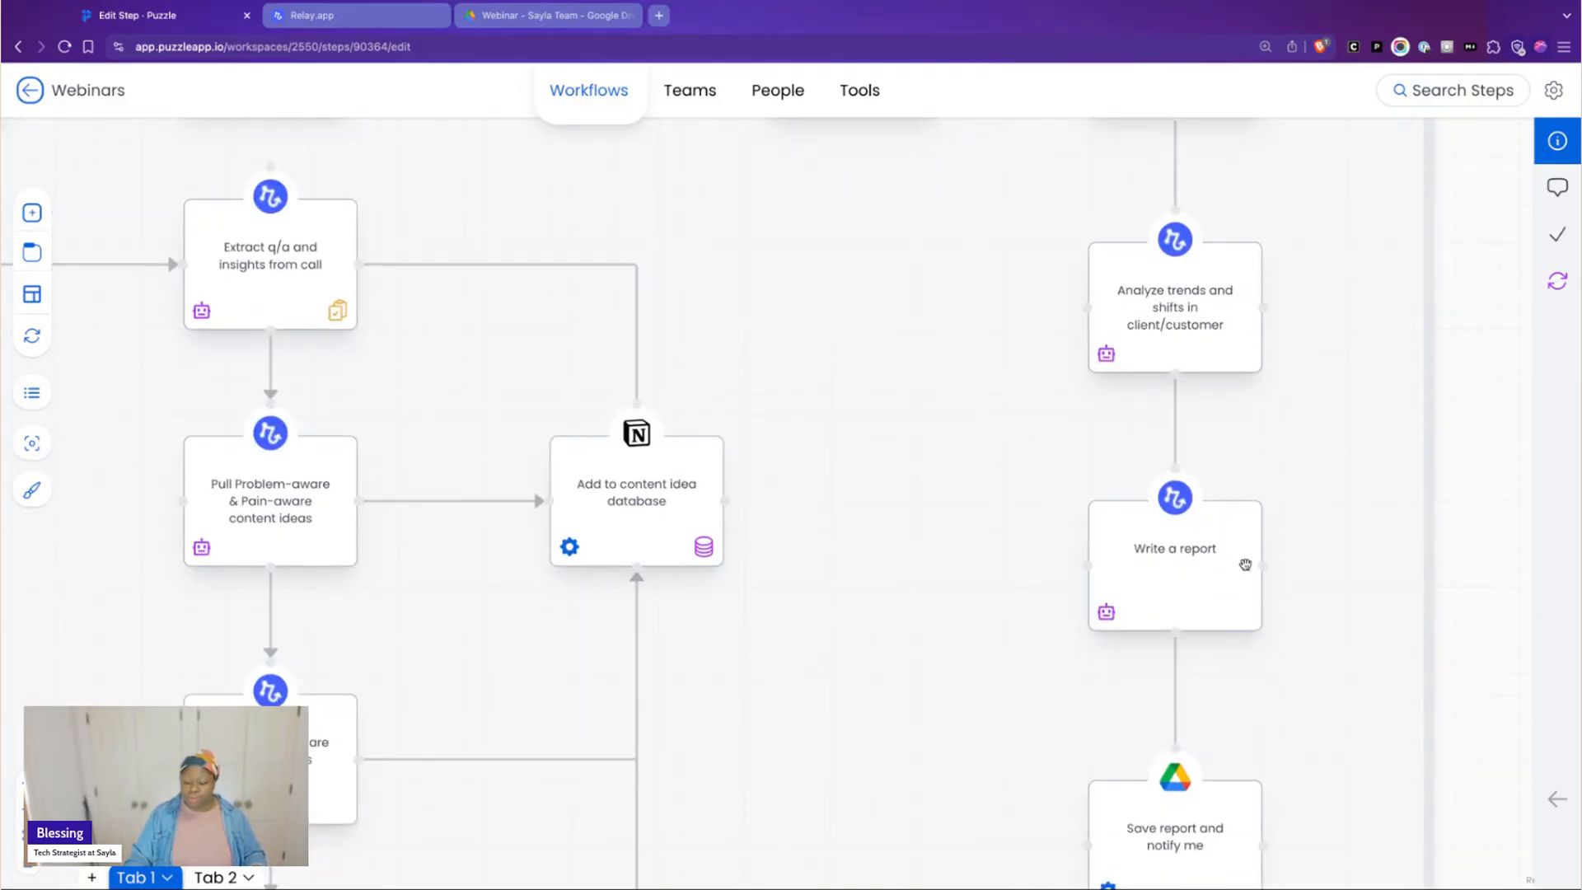
{"action": "scroll", "coordinate": [1246, 569], "scroll_direction": "down", "scroll_amount": 3}
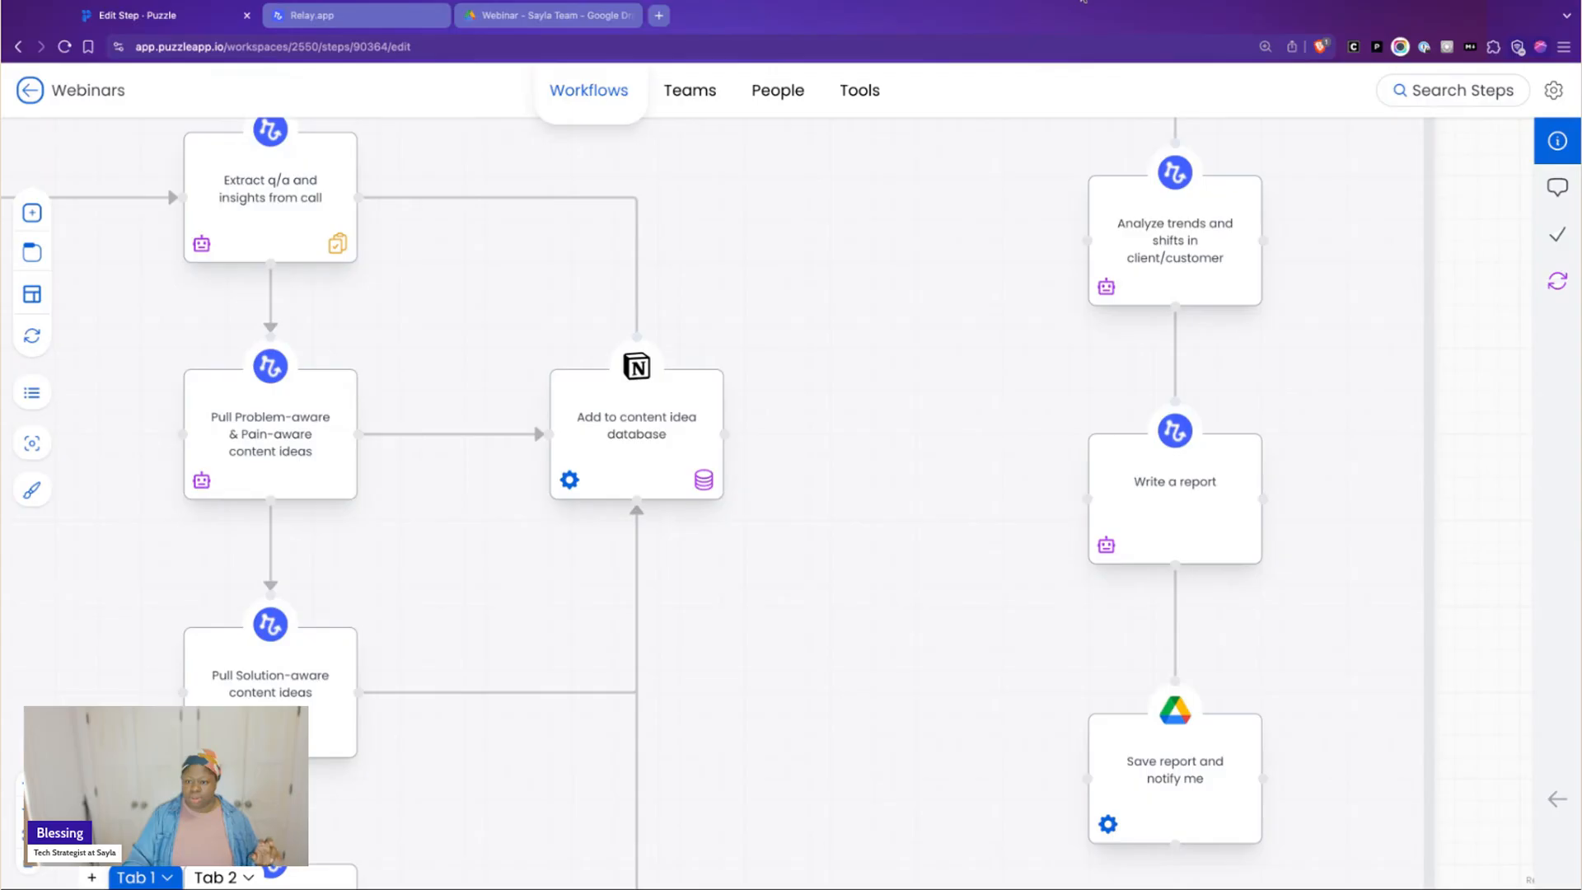
{"action": "scroll", "coordinate": [1047, 456], "scroll_direction": "up", "scroll_amount": 8}
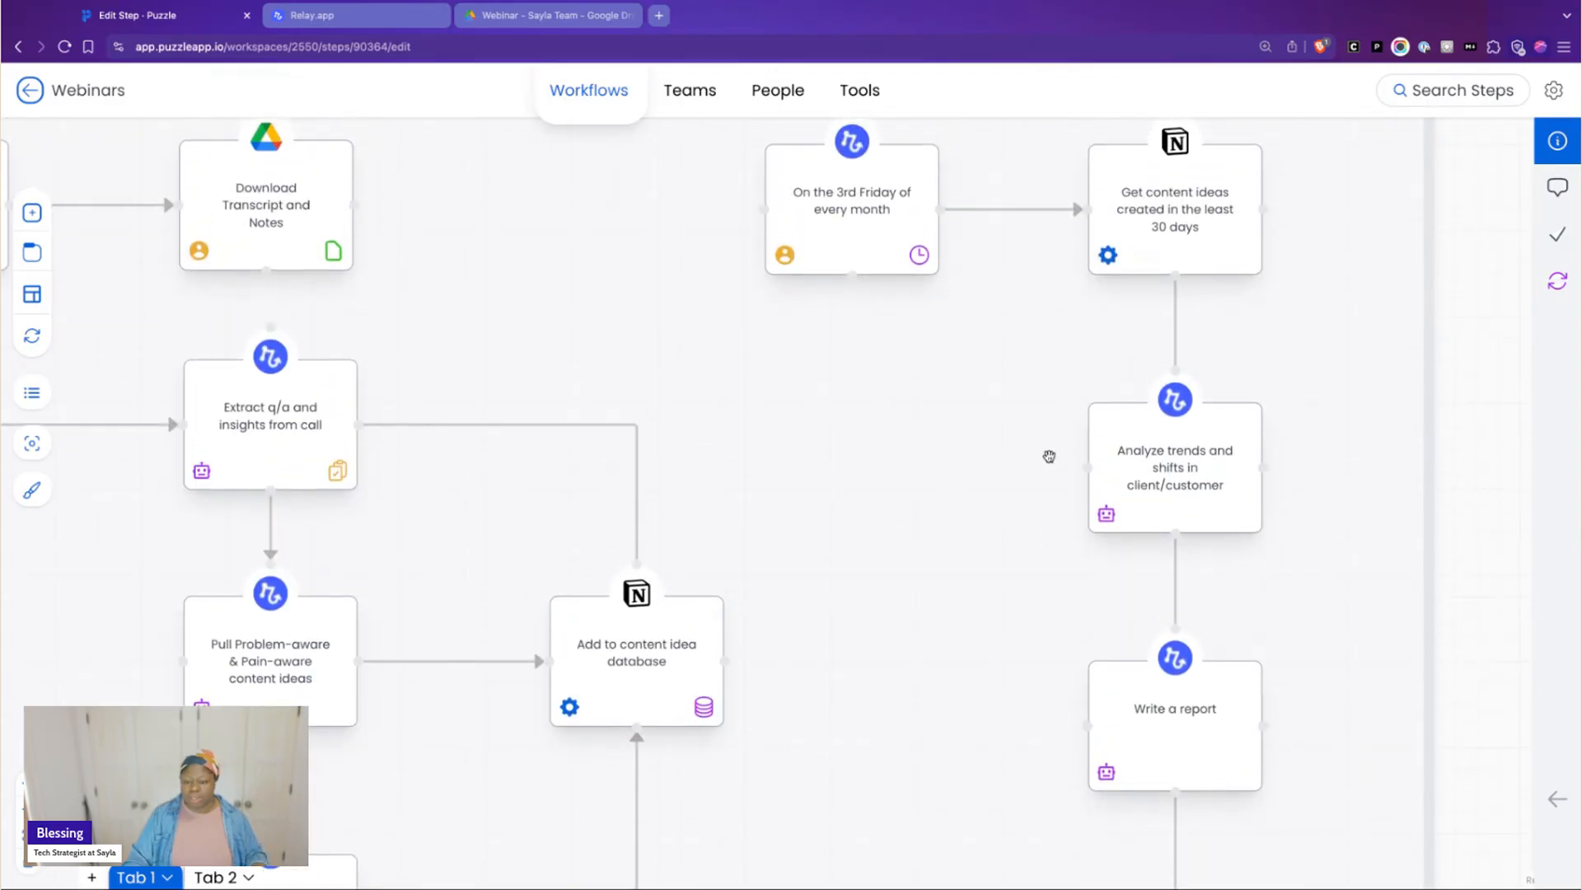
Clear the Person executor from the "On the 3rd Friday of every month" step and collapse the details
{"action": "left_click", "coordinate": [845, 244]}
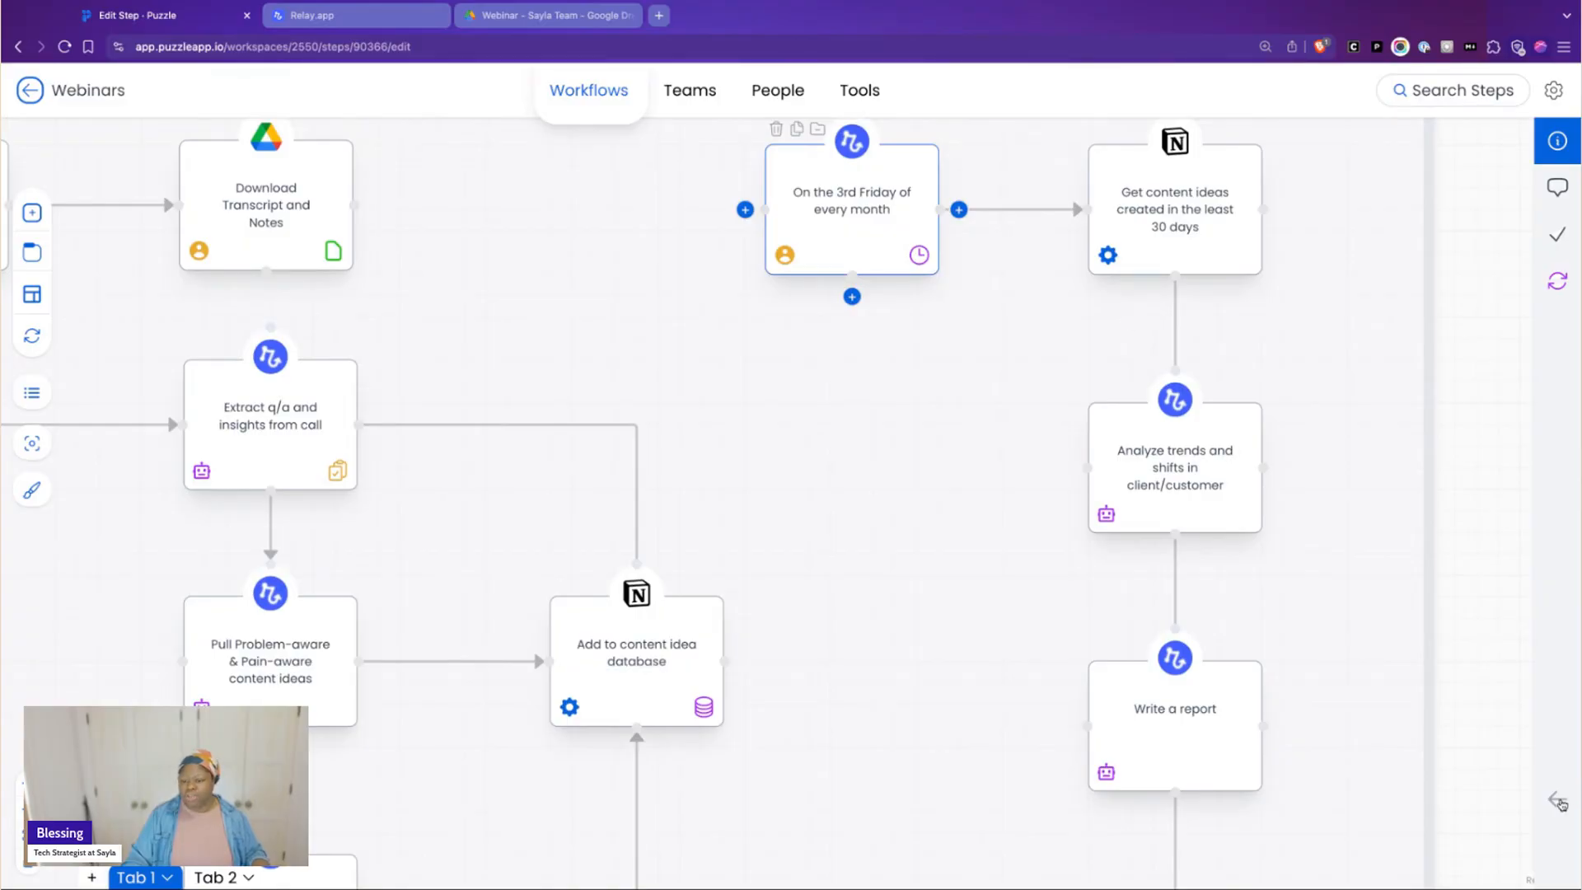
{"action": "left_click", "coordinate": [1555, 802]}
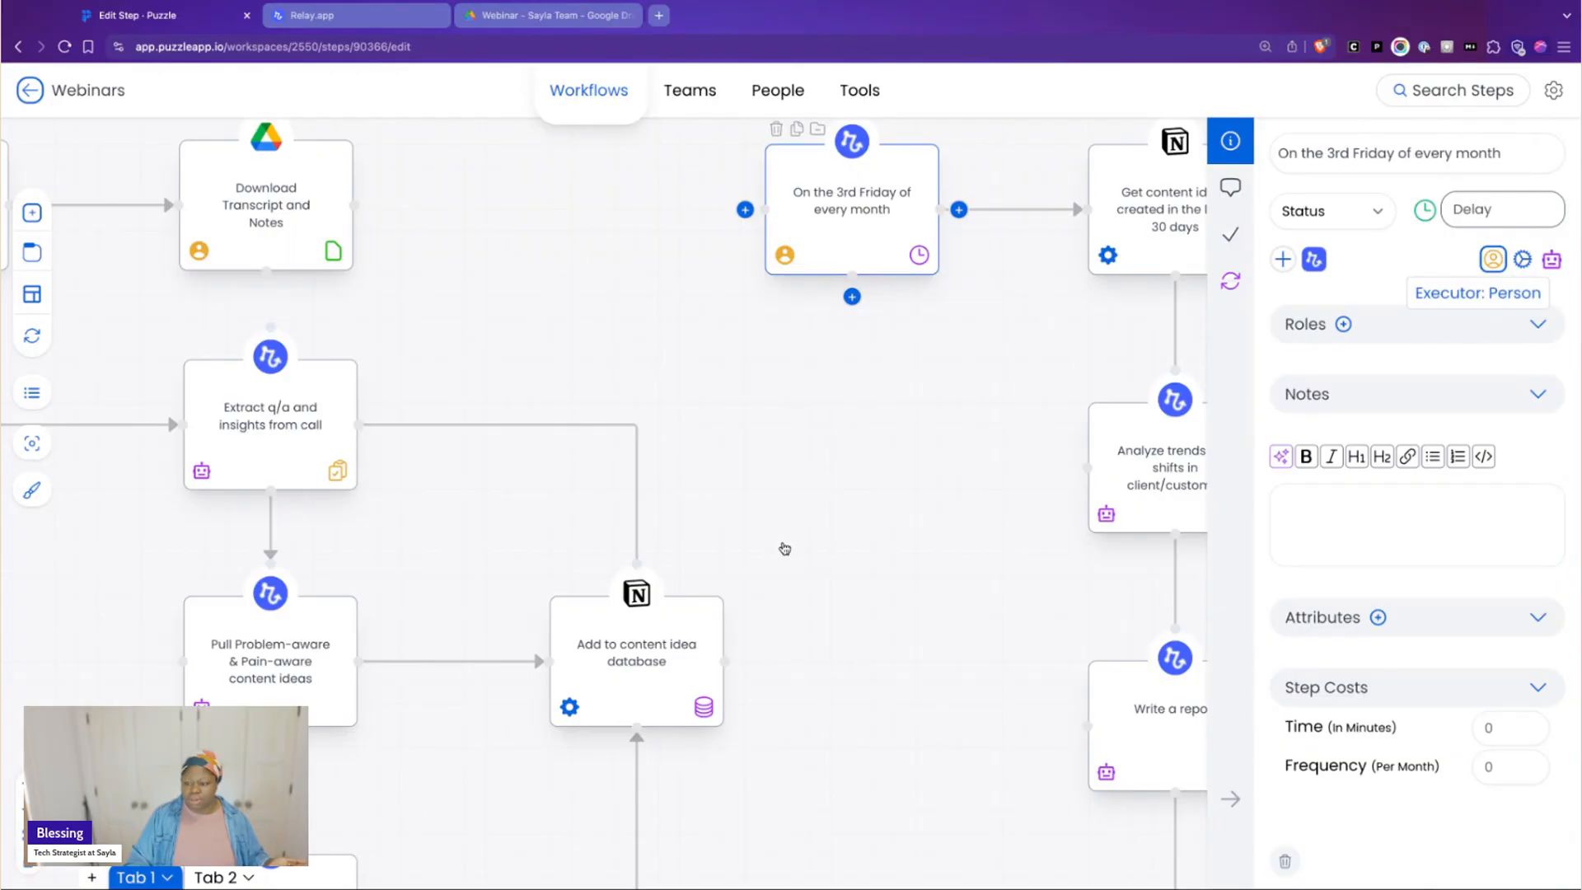
{"action": "left_click", "coordinate": [785, 548]}
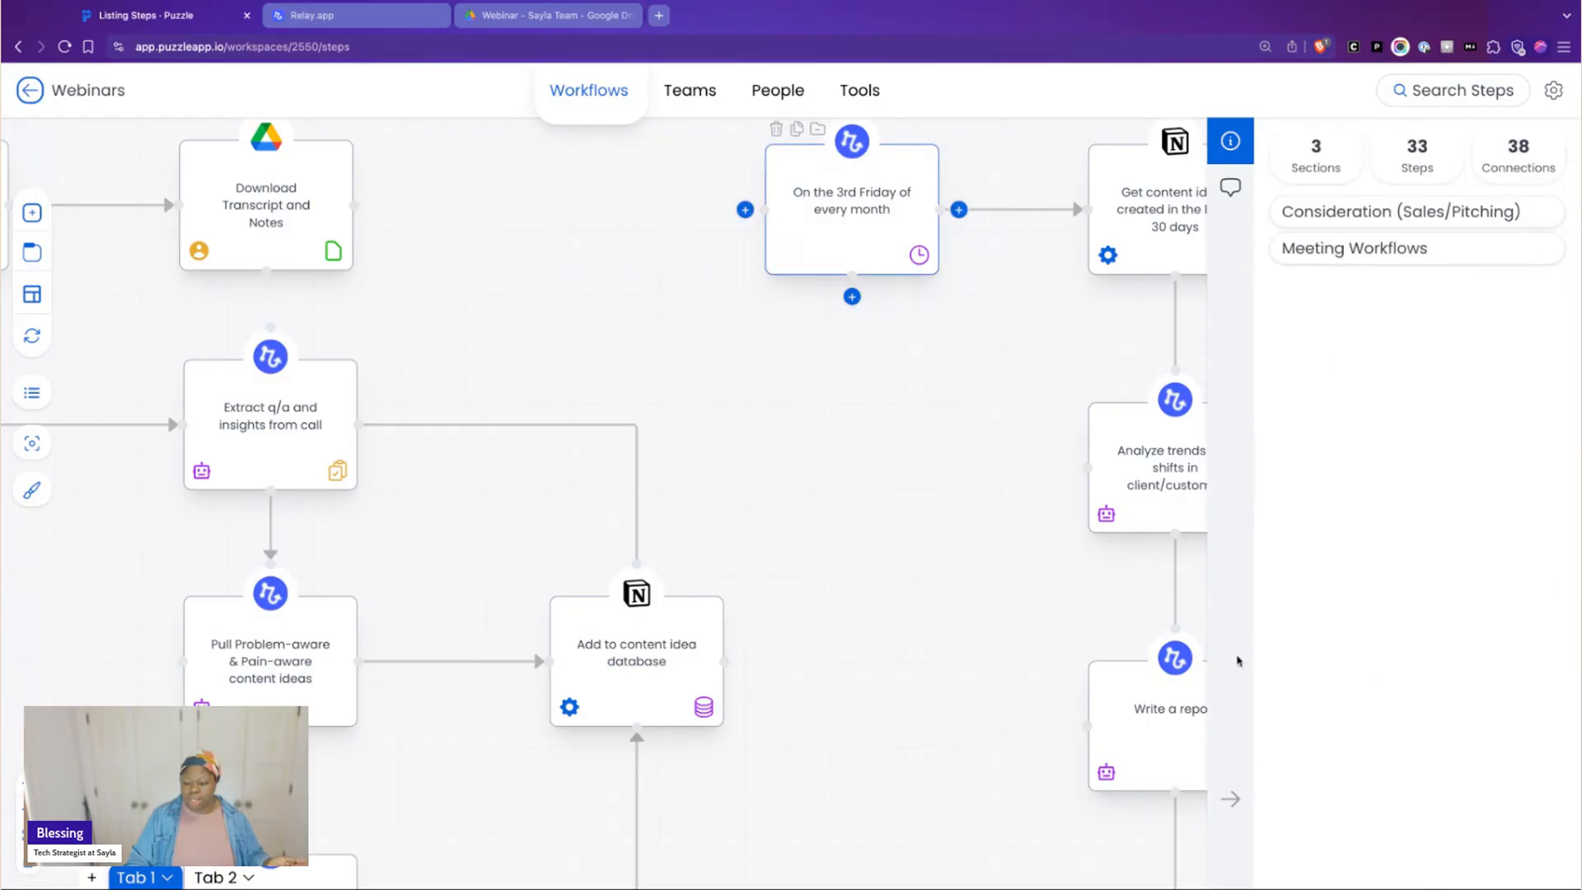
{"action": "left_click", "coordinate": [1230, 802]}
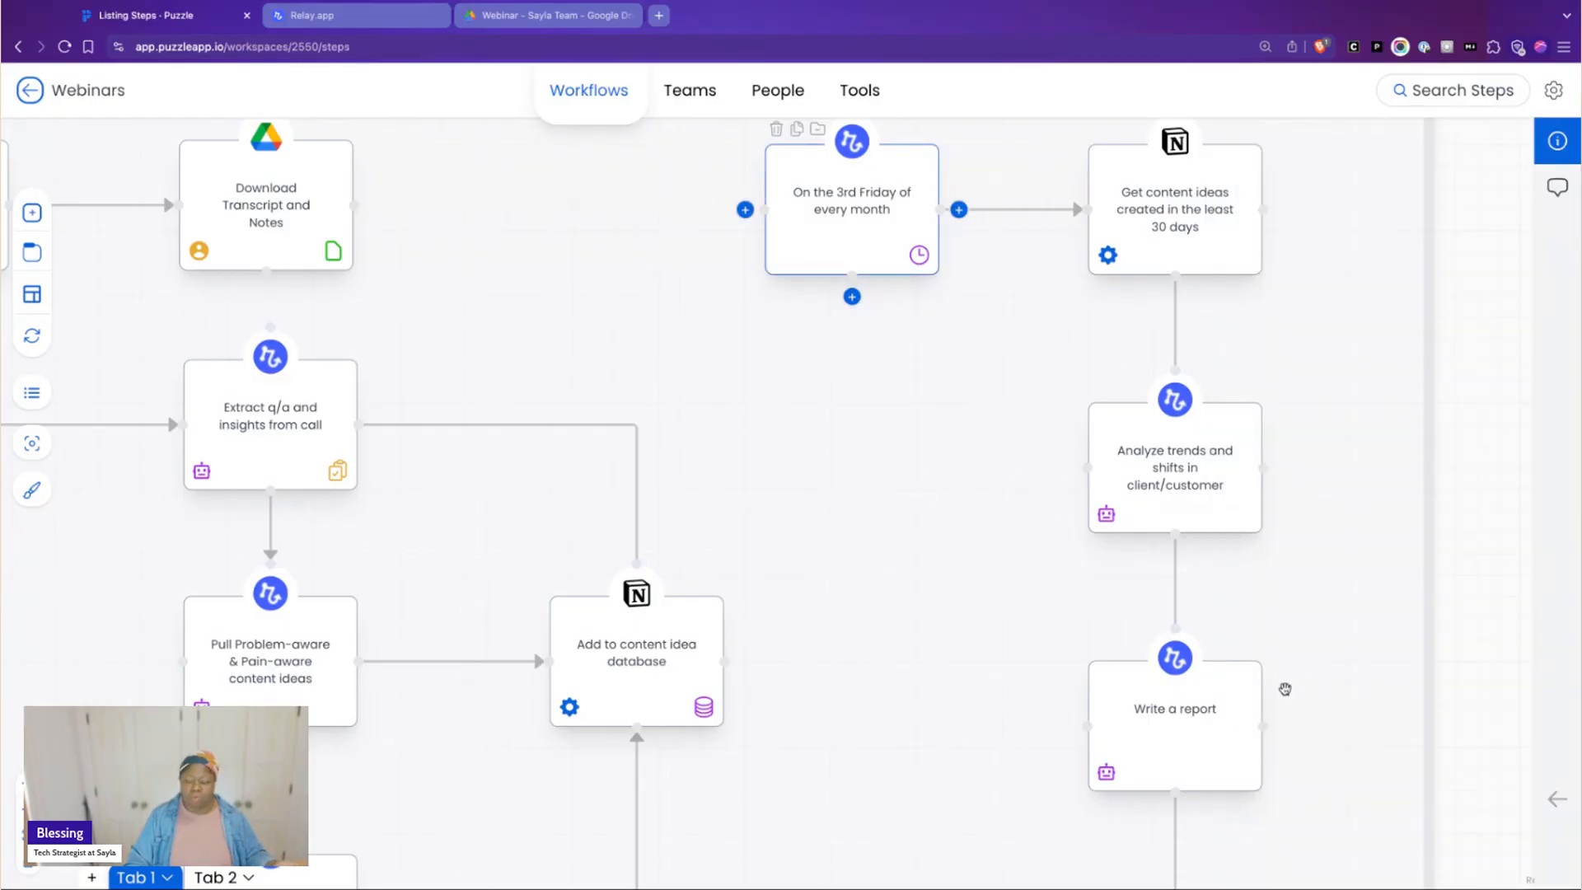
Select the "Add to content idea database" step and view it alongside the monthly reporting branch
{"action": "scroll", "coordinate": [1296, 672], "scroll_direction": "up", "scroll_amount": 2}
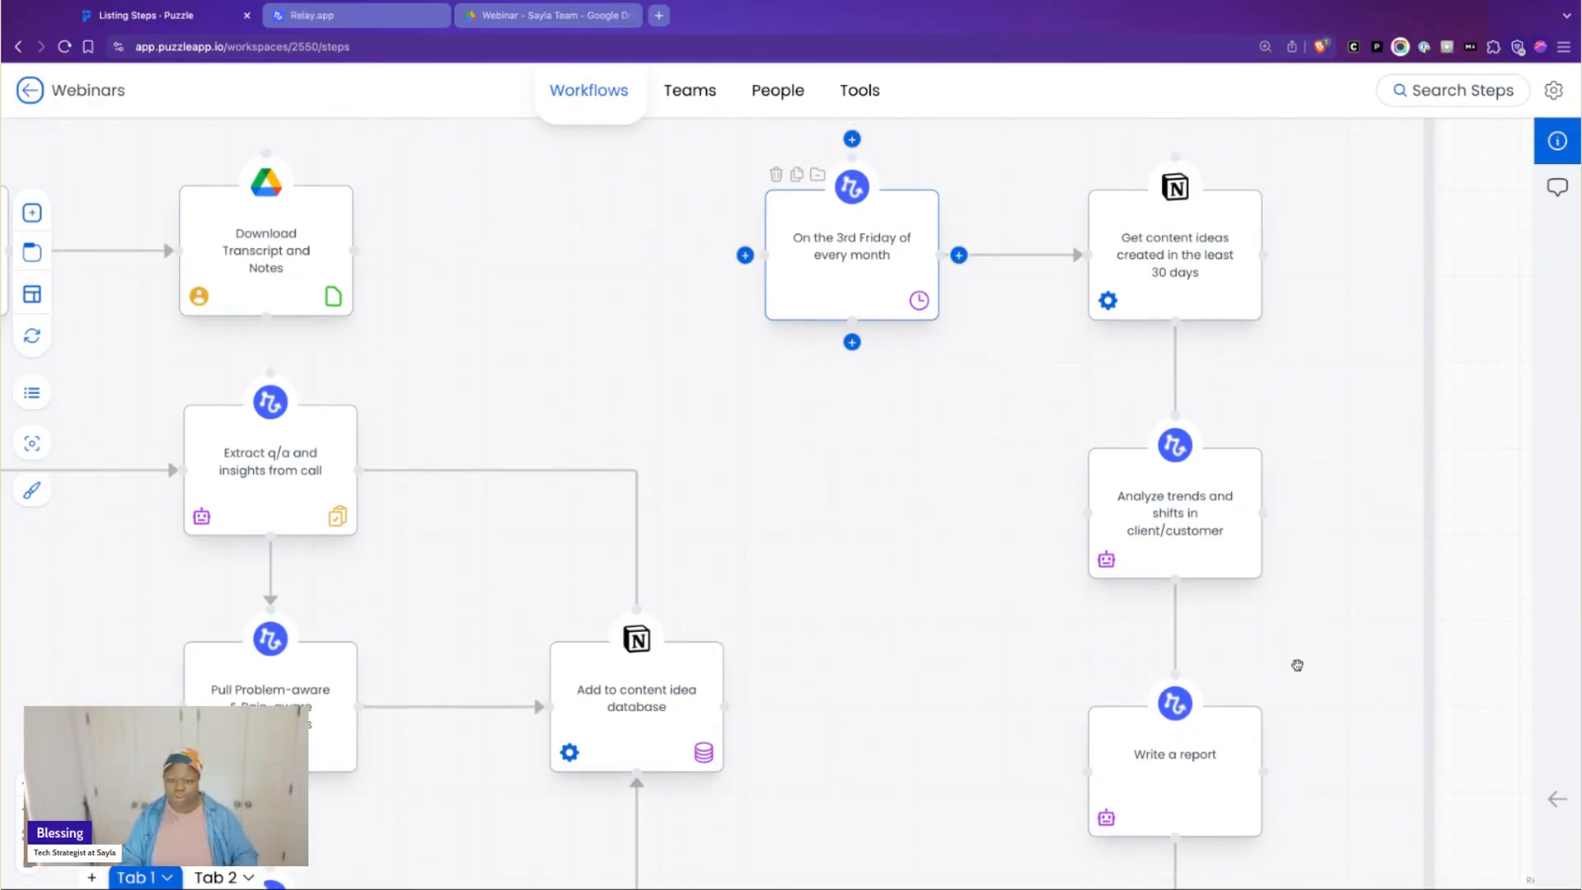
{"action": "scroll", "coordinate": [1298, 664], "scroll_direction": "up", "scroll_amount": 1}
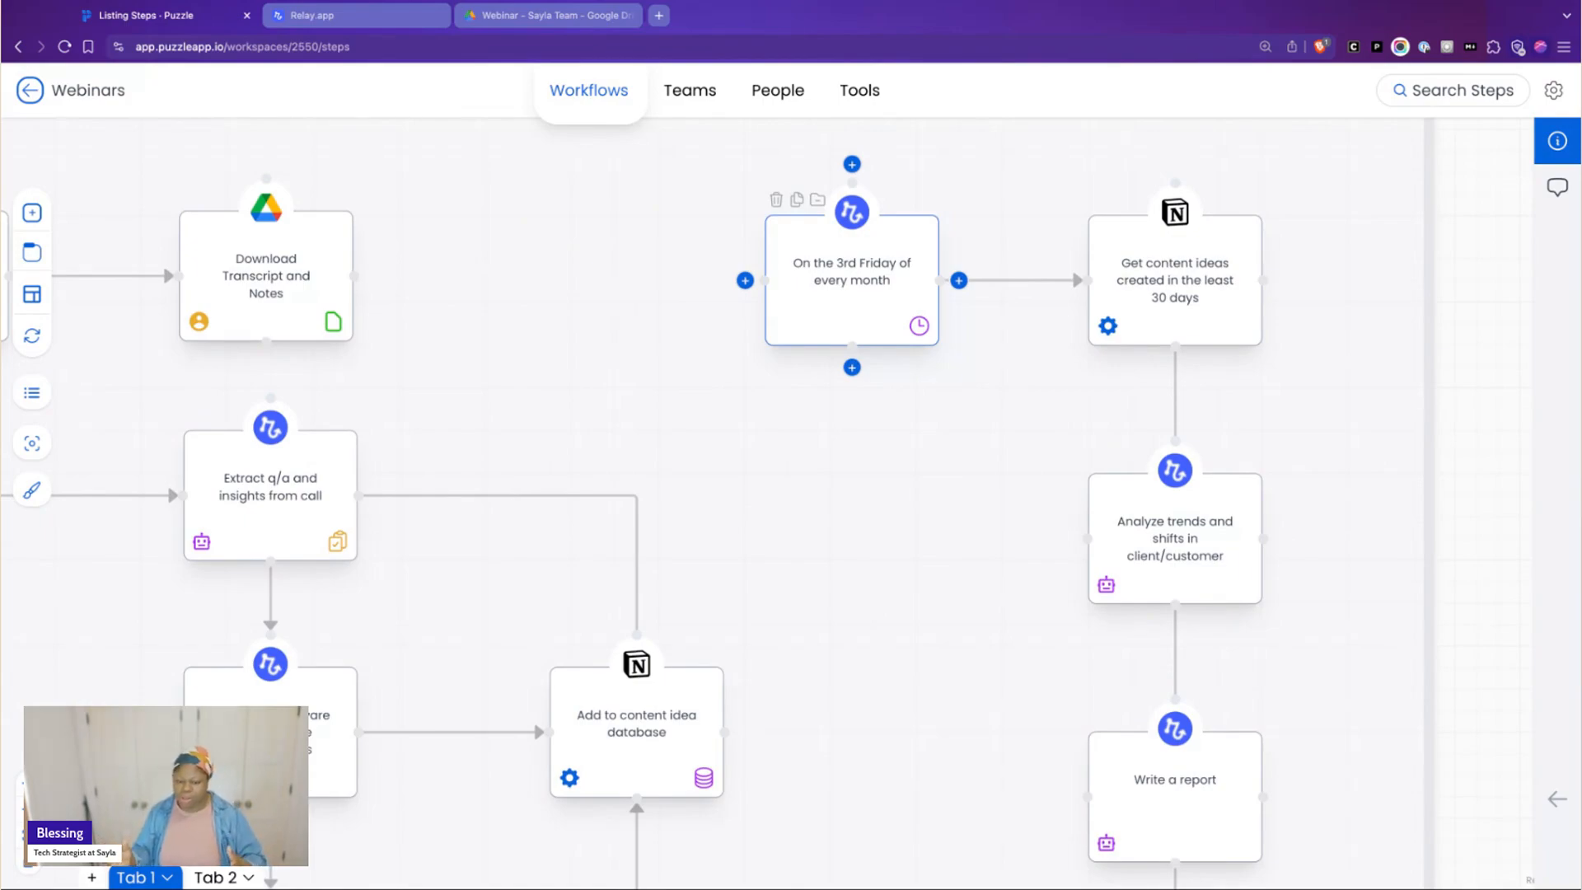
{"action": "left_click", "coordinate": [710, 776]}
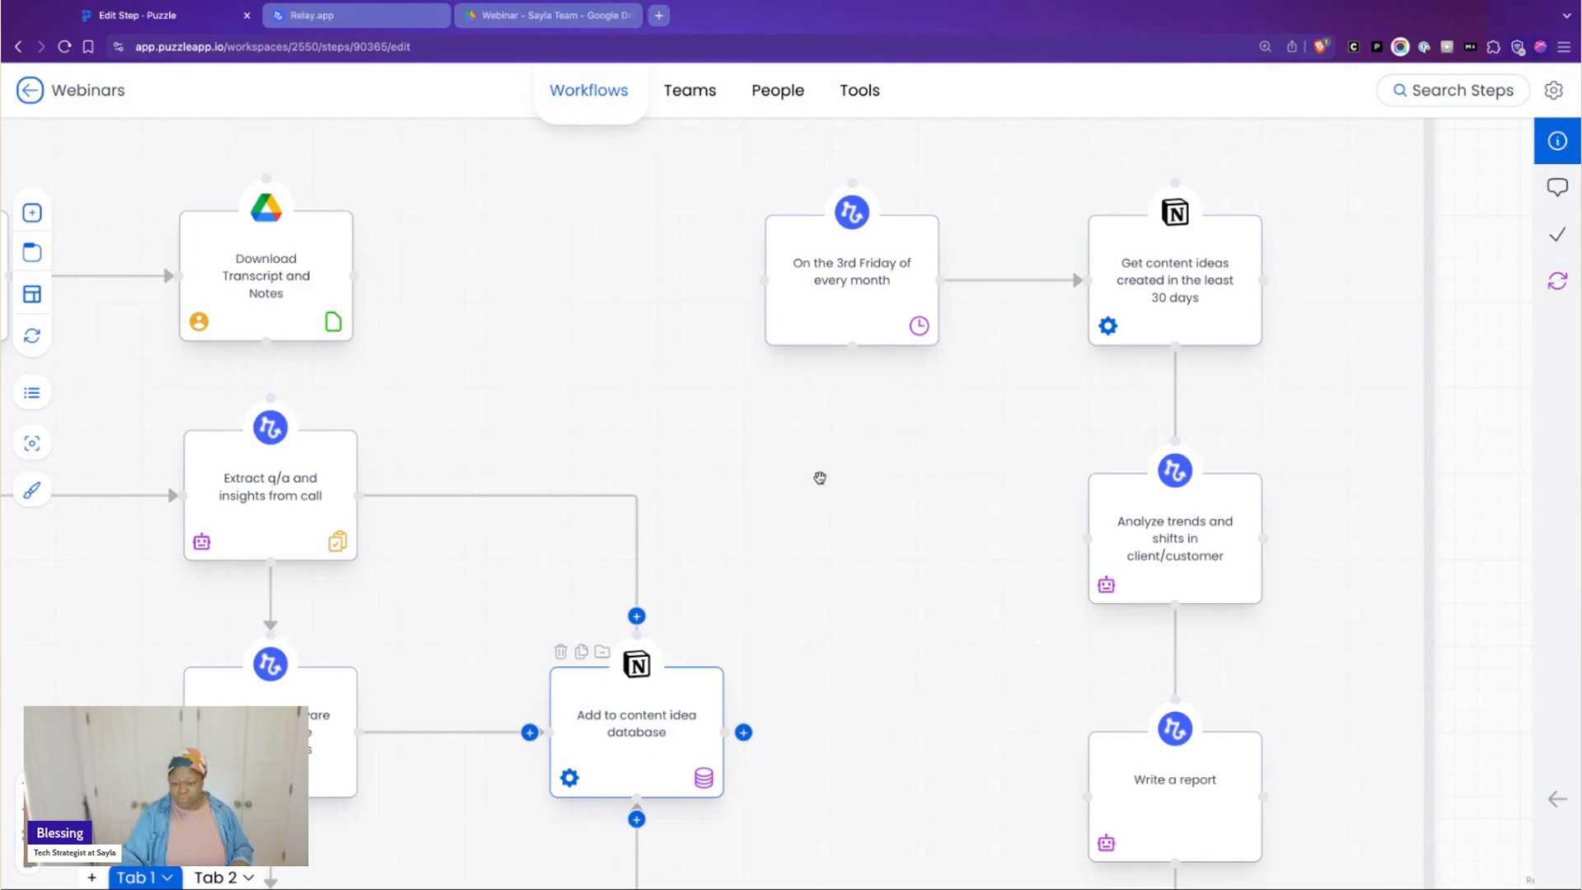
{"action": "scroll", "coordinate": [1051, 462], "scroll_direction": "down", "scroll_amount": 1}
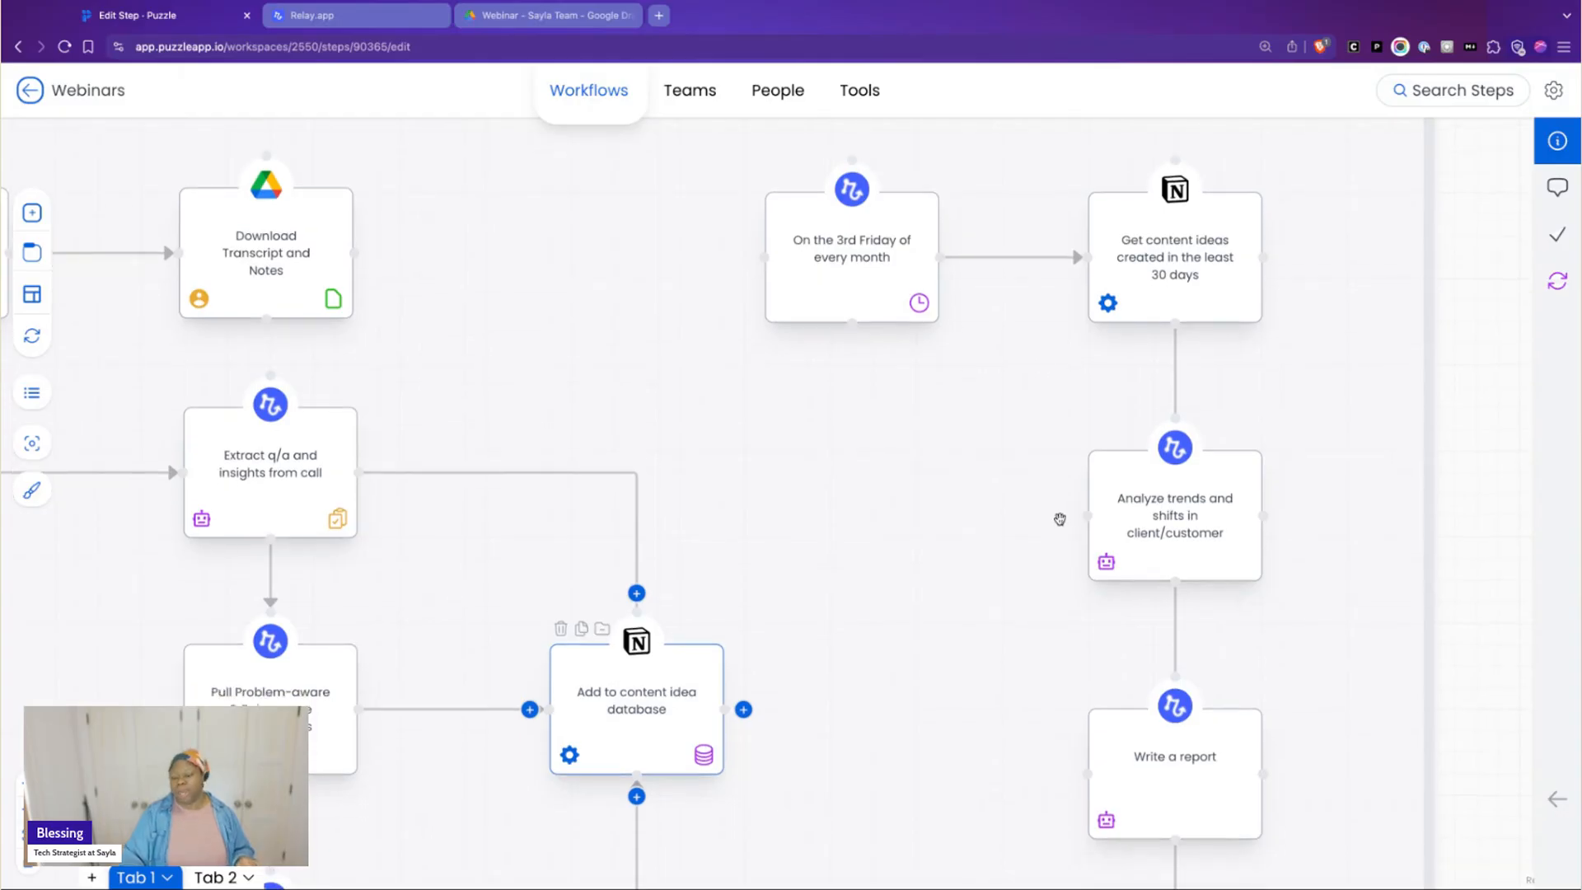
{"action": "scroll", "coordinate": [1053, 519], "scroll_direction": "up", "scroll_amount": 1}
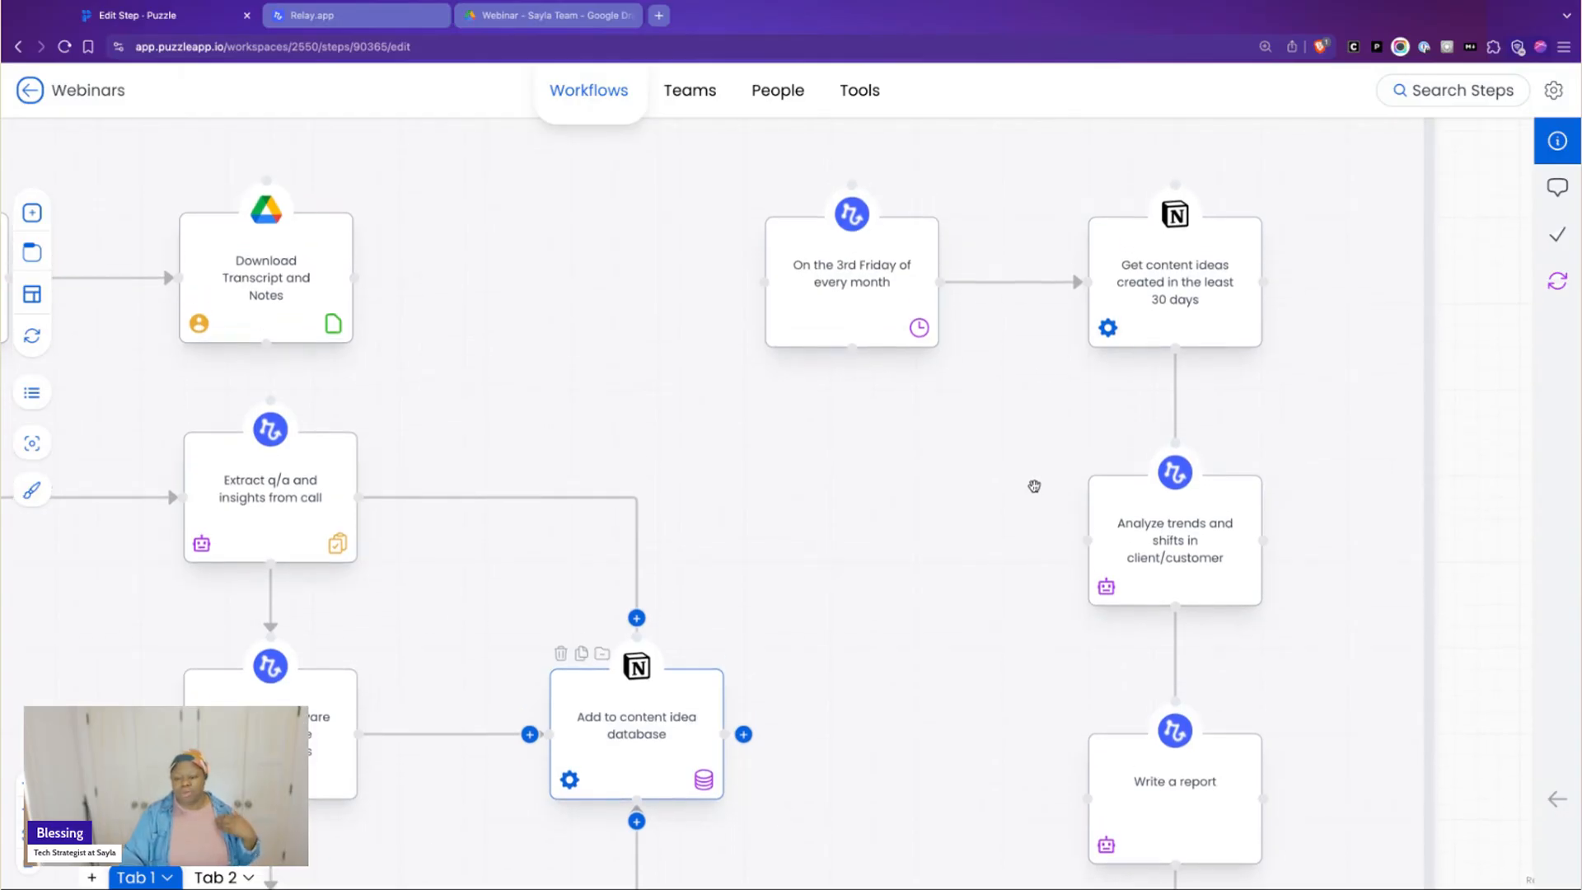
Select the "On the 3rd Friday of every month" step and trace its branch down to "Save report and notify me"
{"action": "left_click", "coordinate": [830, 298]}
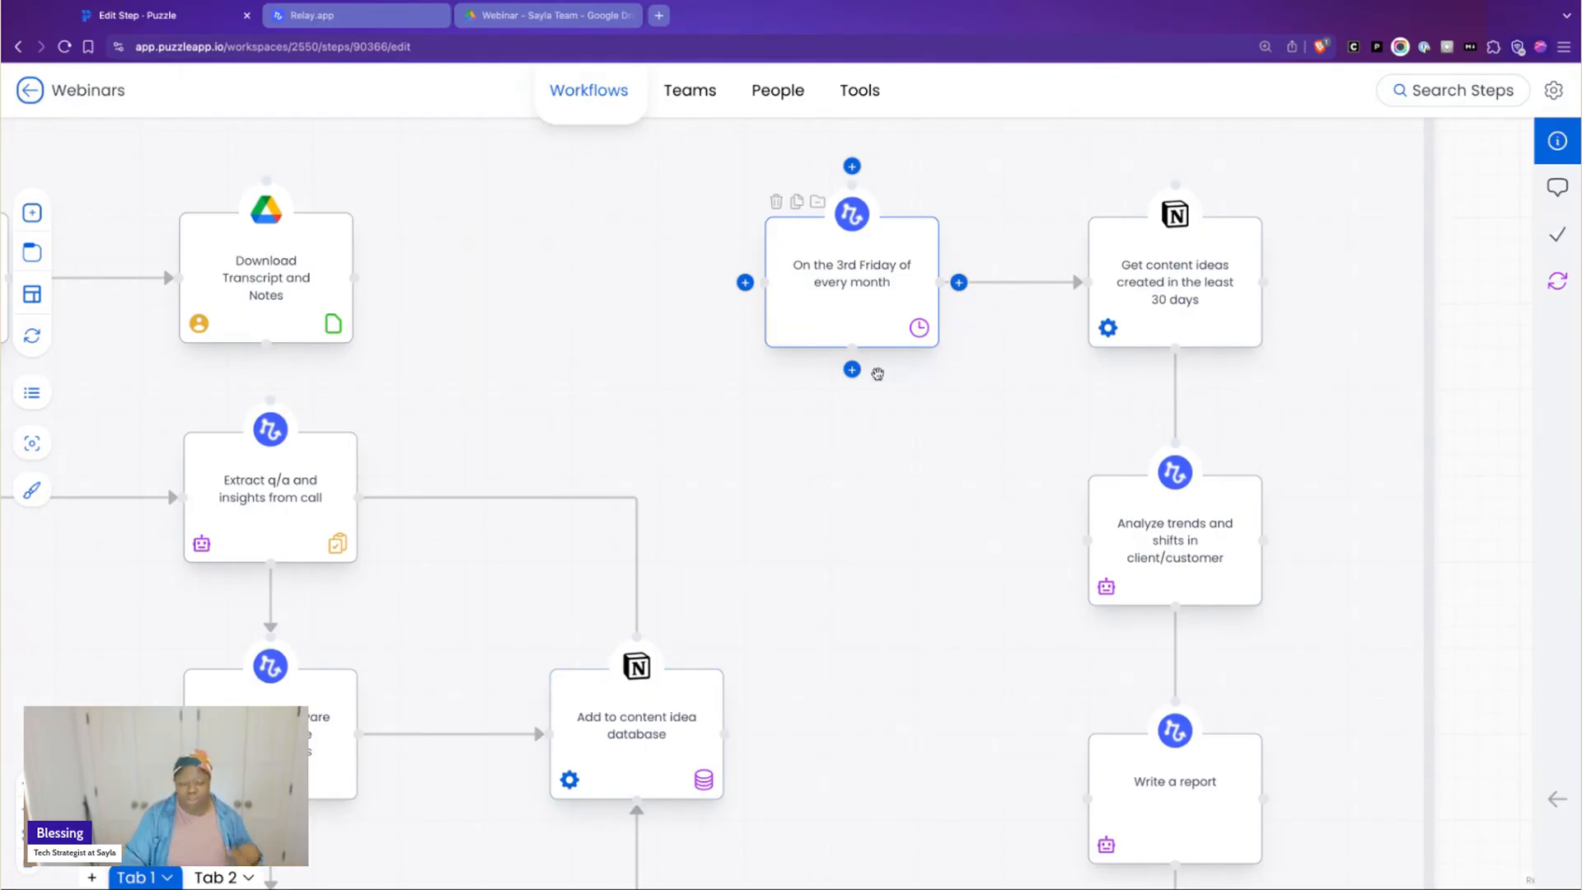
{"action": "scroll", "coordinate": [1038, 554], "scroll_direction": "down", "scroll_amount": 1}
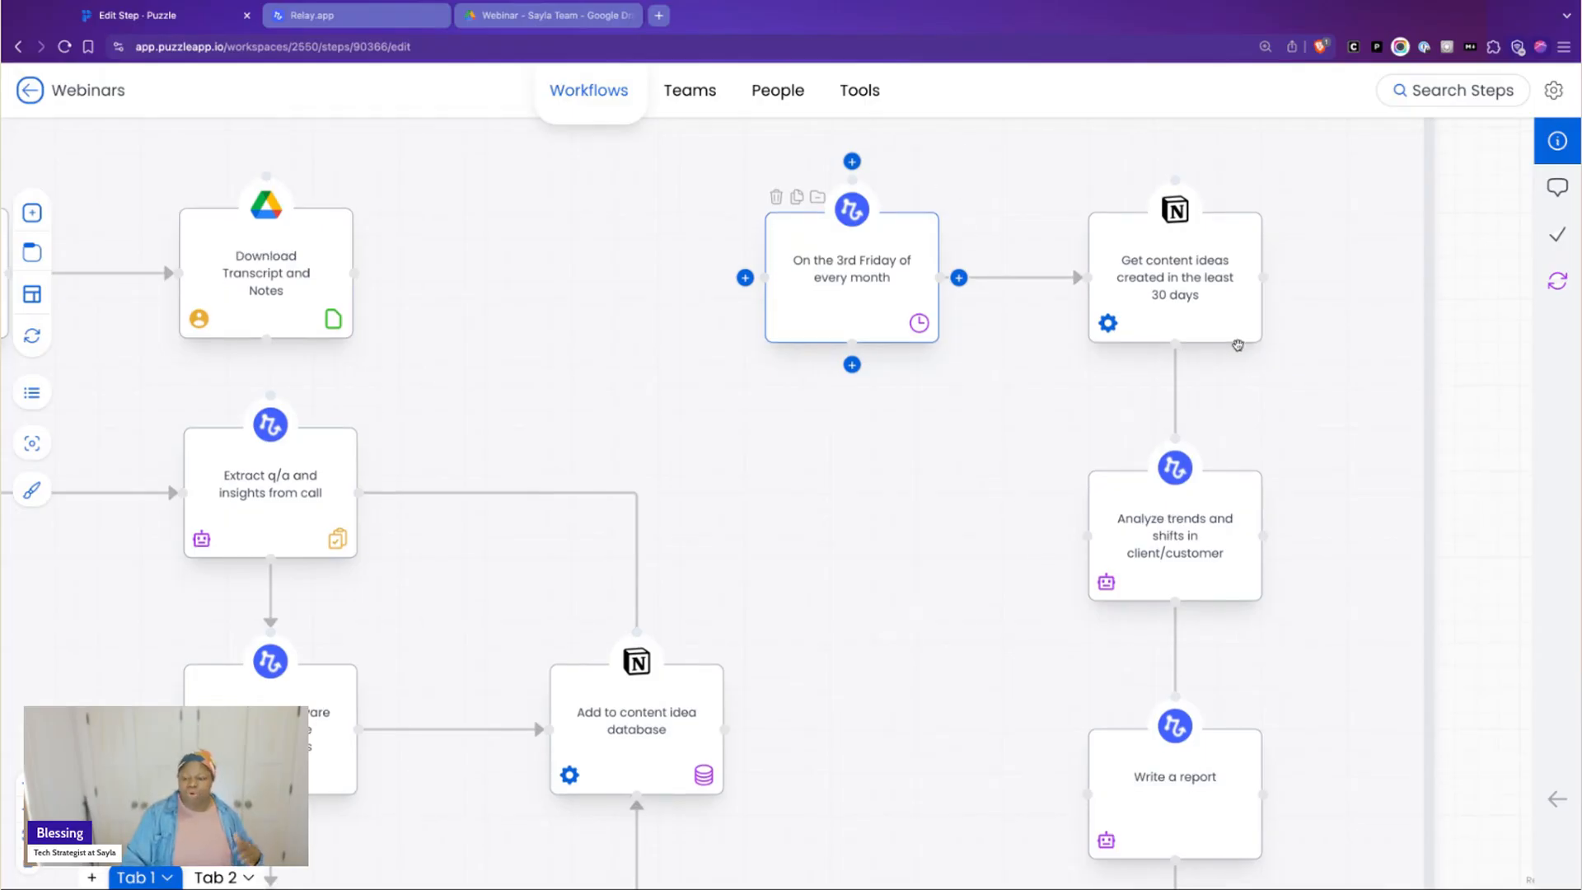
{"action": "scroll", "coordinate": [1190, 500], "scroll_direction": "down", "scroll_amount": 2}
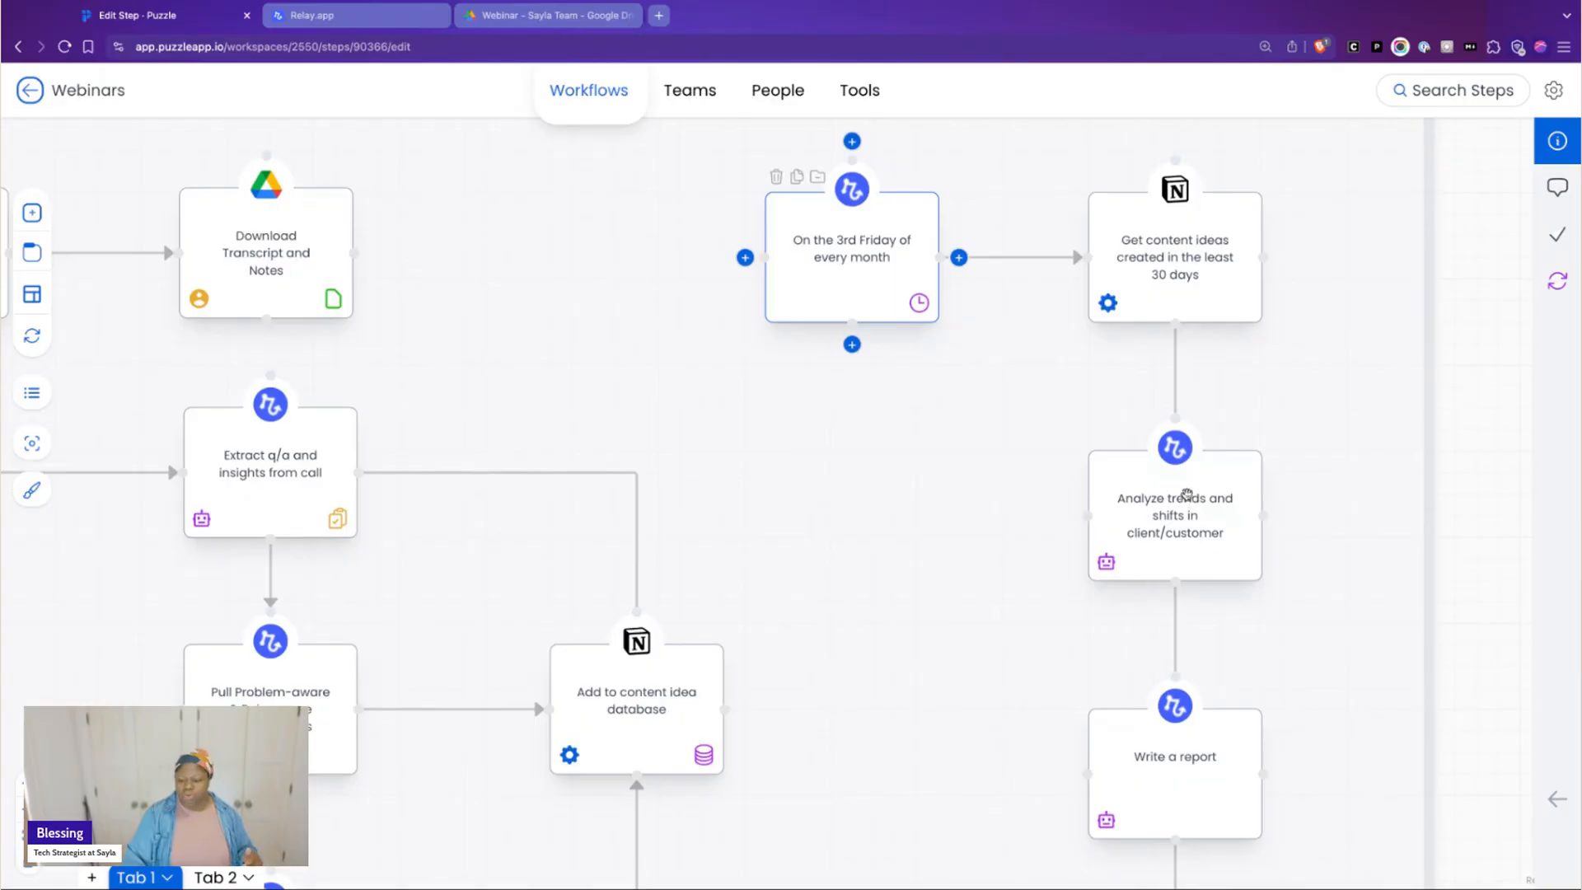
{"action": "scroll", "coordinate": [1190, 500], "scroll_direction": "down", "scroll_amount": 10}
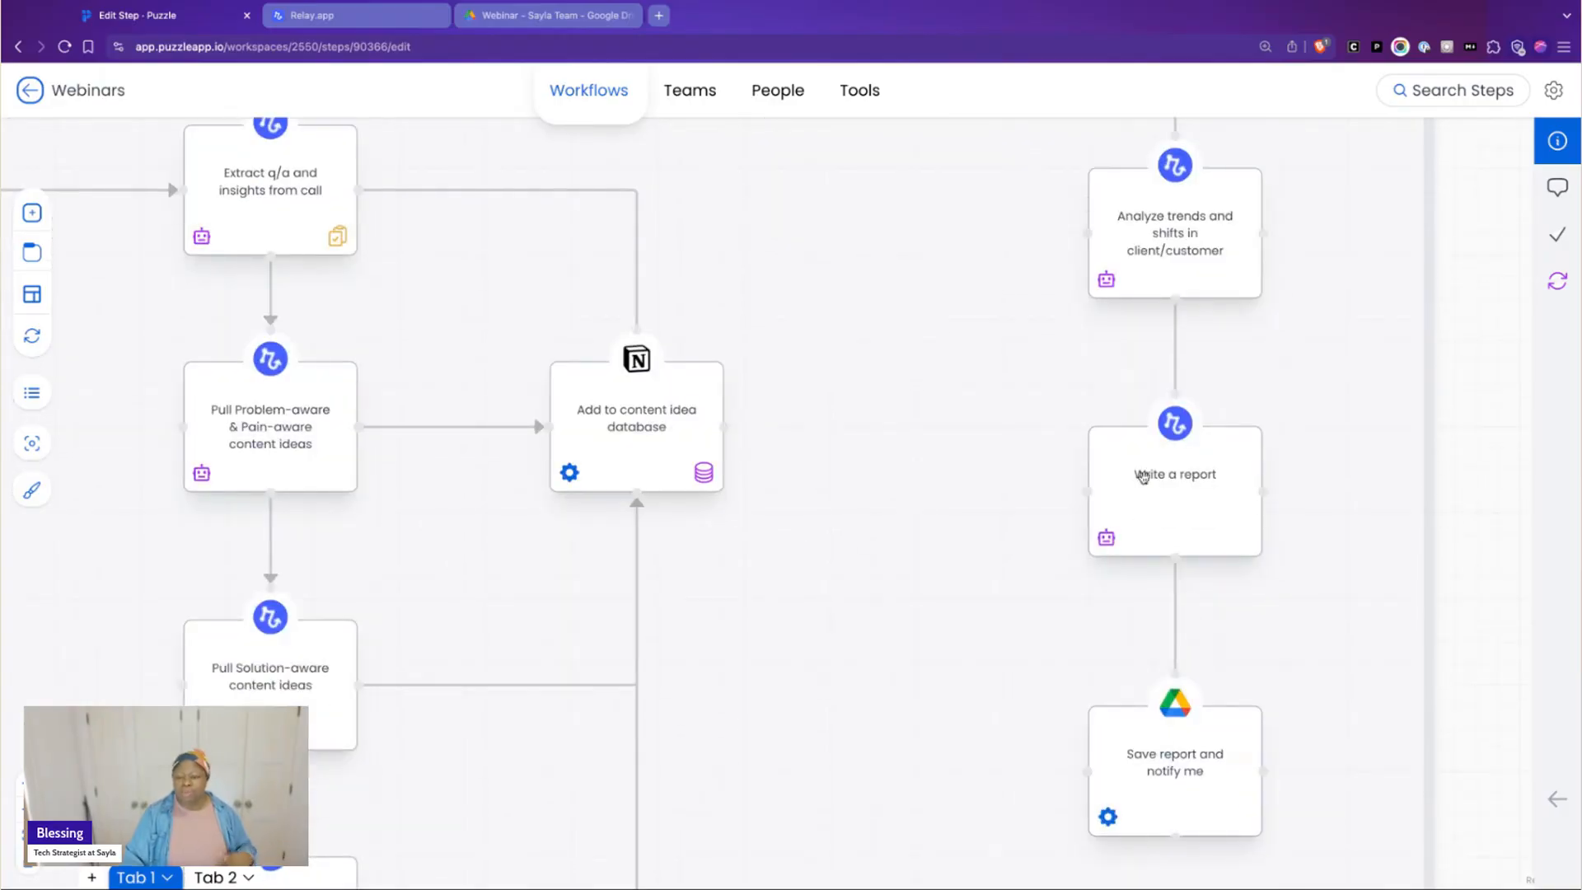
{"action": "left_click", "coordinate": [1004, 5]}
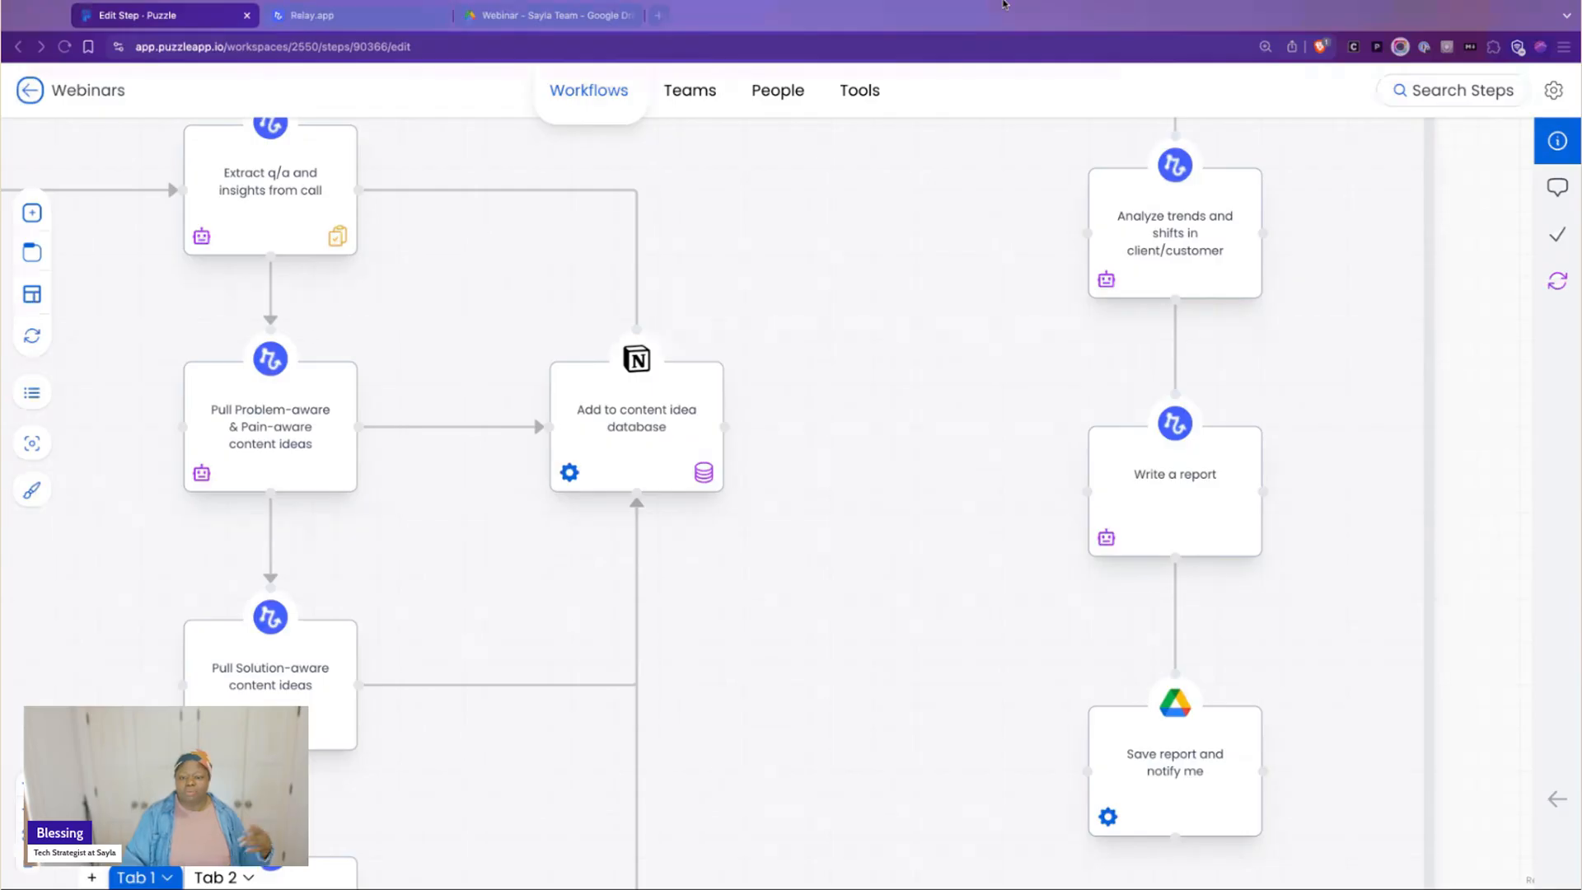
{"action": "left_click", "coordinate": [1008, 665]}
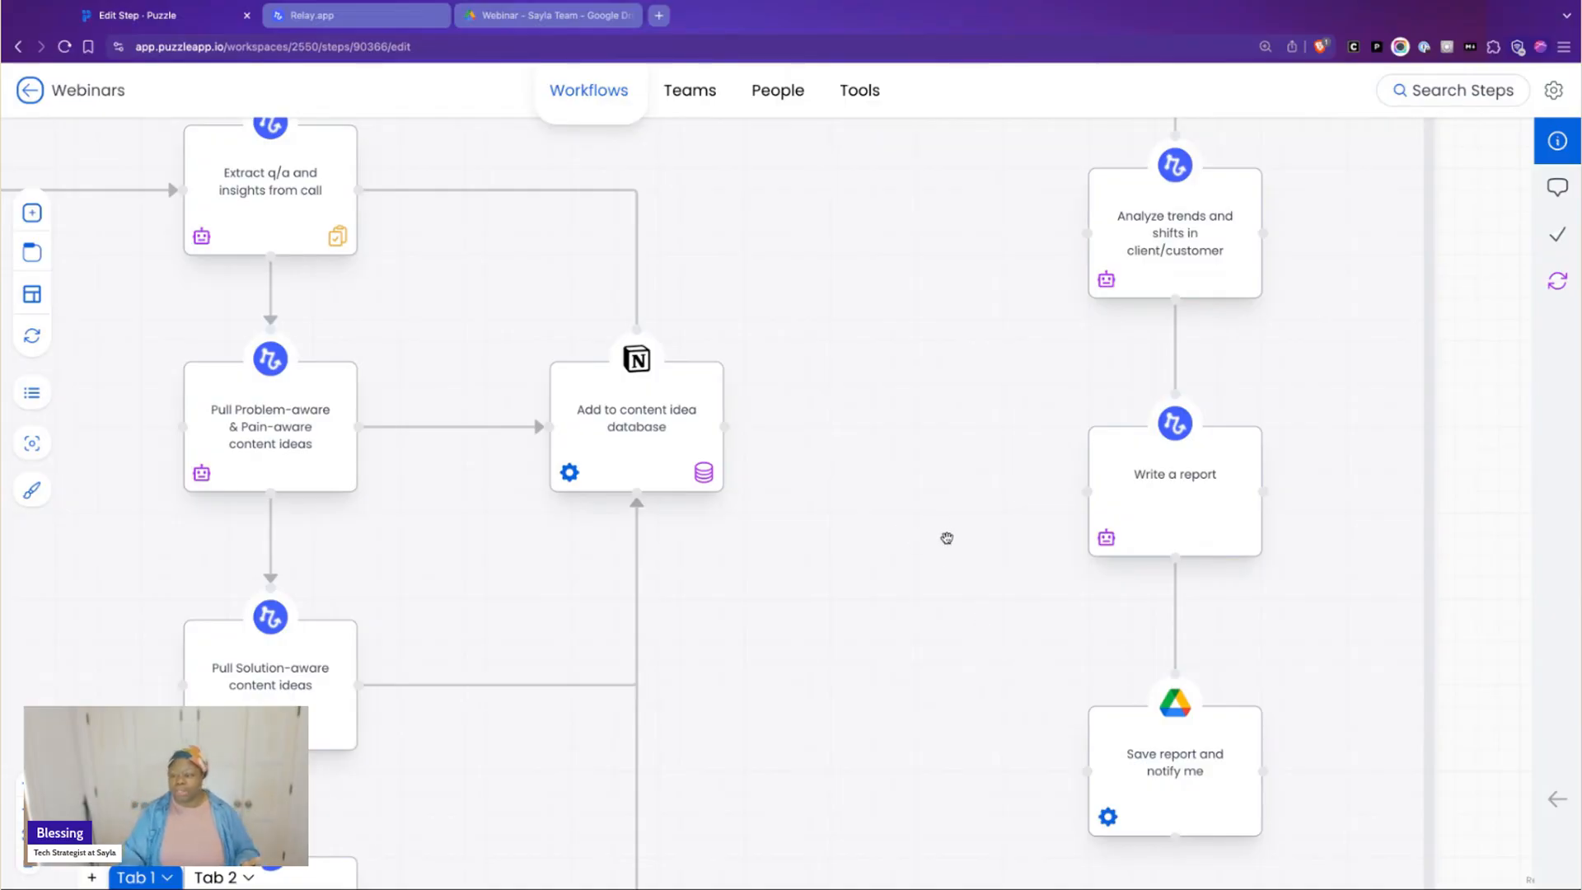
{"action": "scroll", "coordinate": [936, 575], "scroll_direction": "up", "scroll_amount": 2}
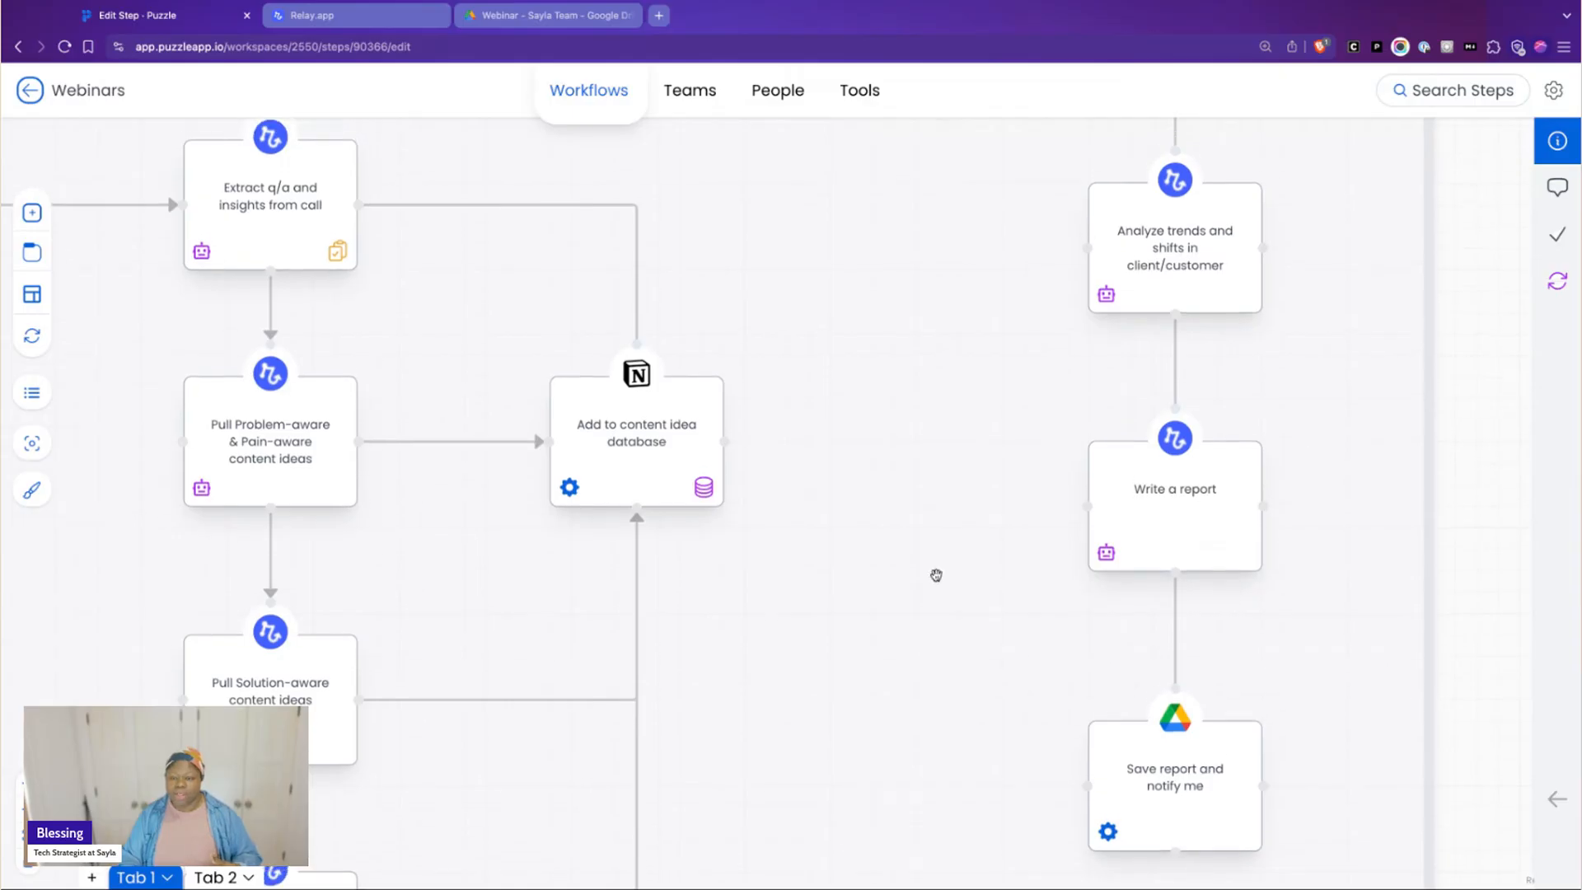
{"action": "scroll", "coordinate": [932, 575], "scroll_direction": "up", "scroll_amount": 3}
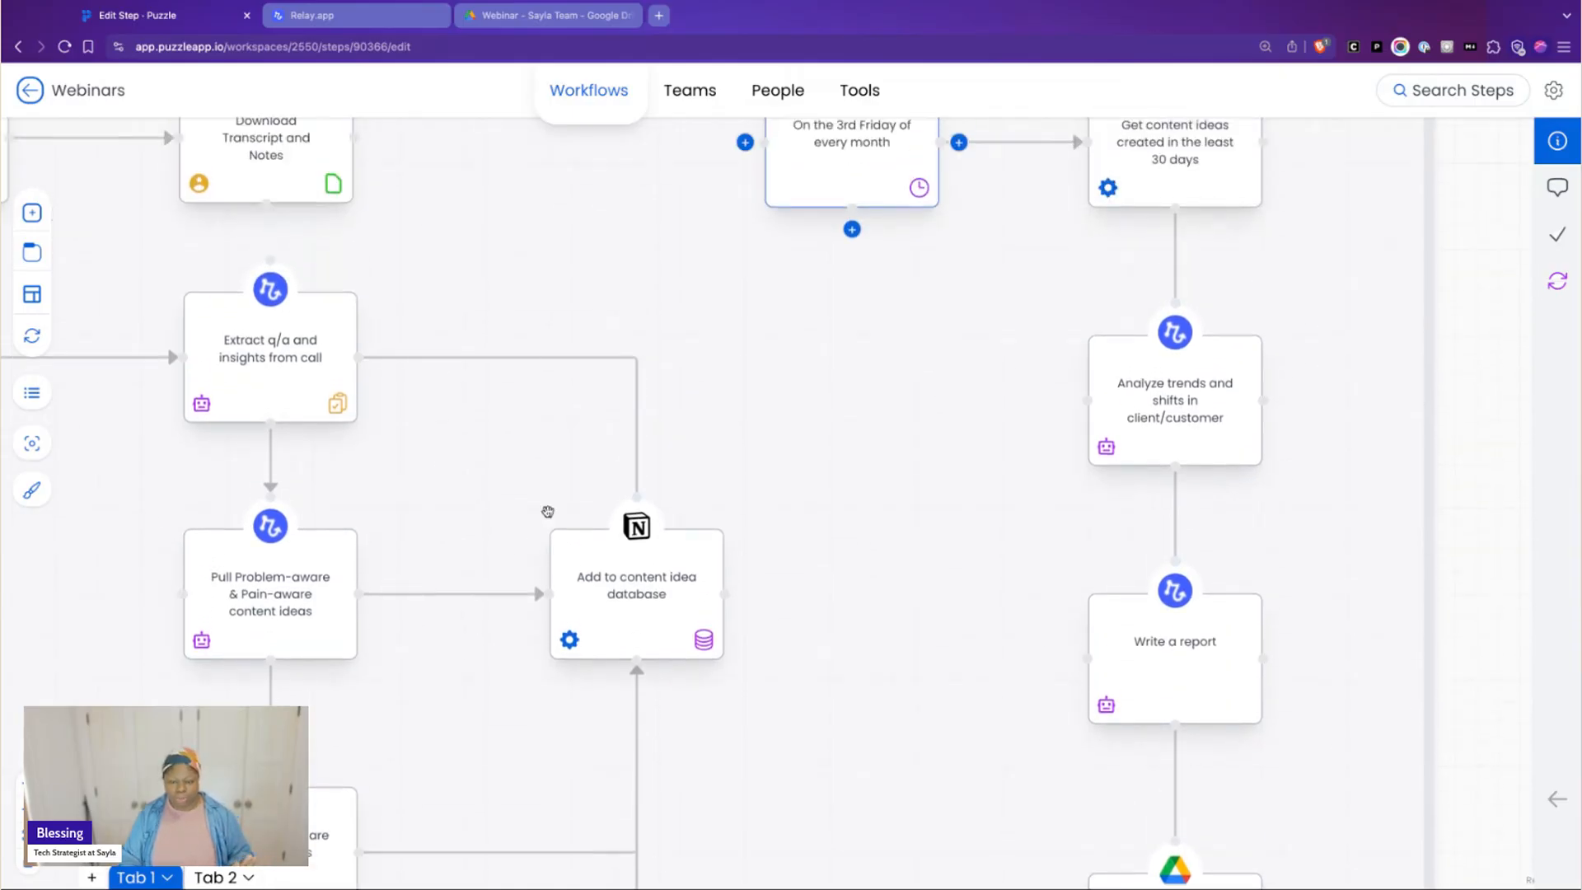
Compare the Awareness (Marketing) map's monthly branch with the Consideration (Sales/Pitching) map, from the discovery call to its follow-up branches
{"action": "scroll", "coordinate": [552, 511], "scroll_direction": "up", "scroll_amount": 5}
{"action": "scroll", "coordinate": [1055, 445], "scroll_direction": "up", "scroll_amount": 1}
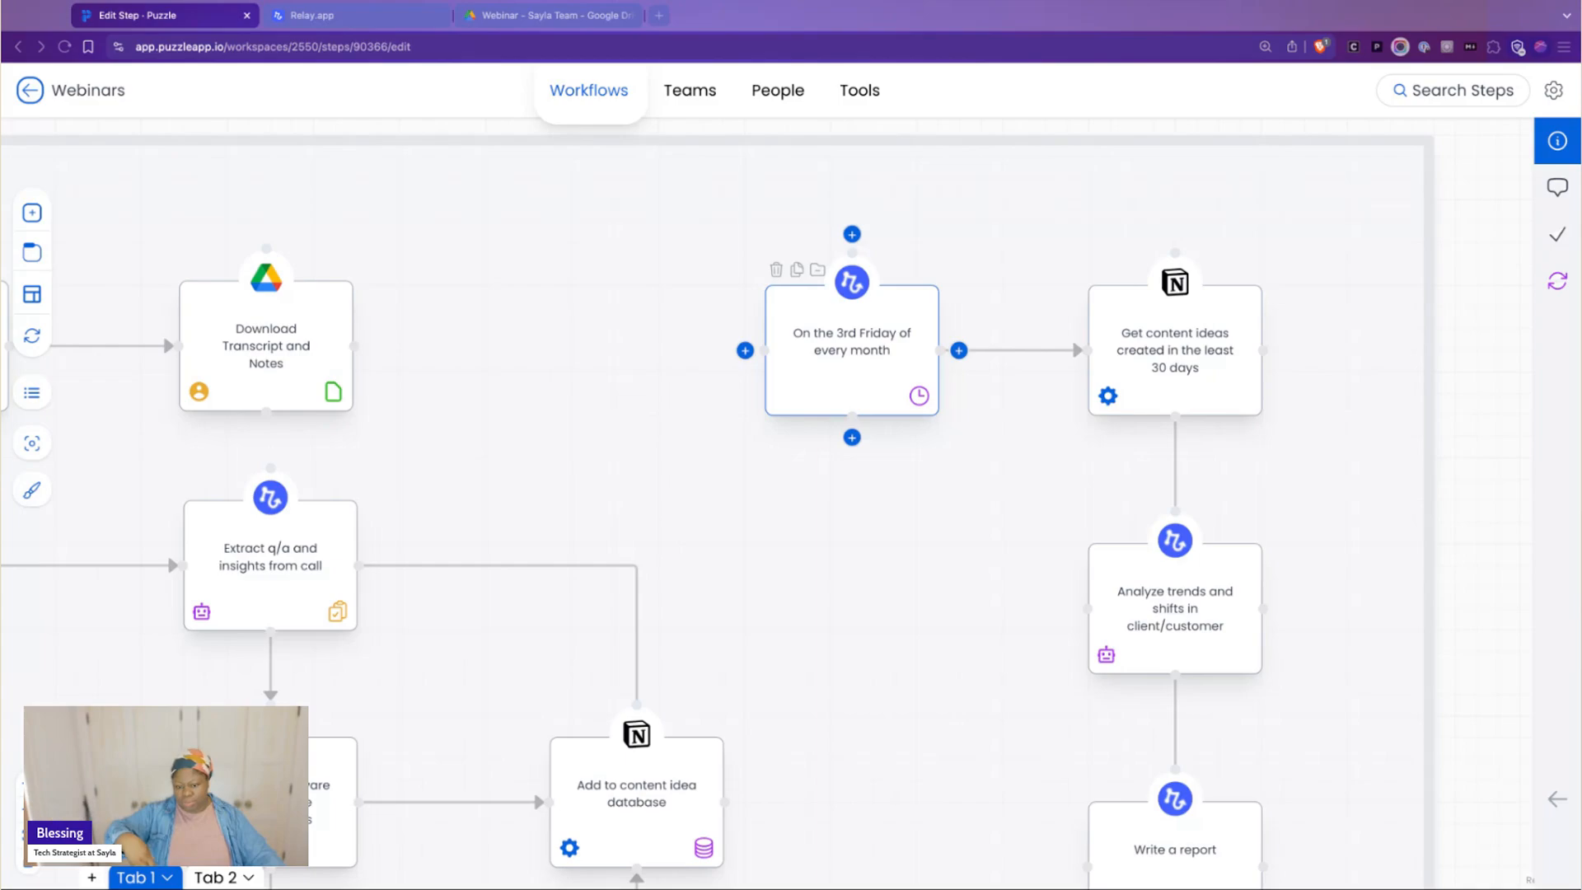
{"action": "left_click", "coordinate": [1471, 511]}
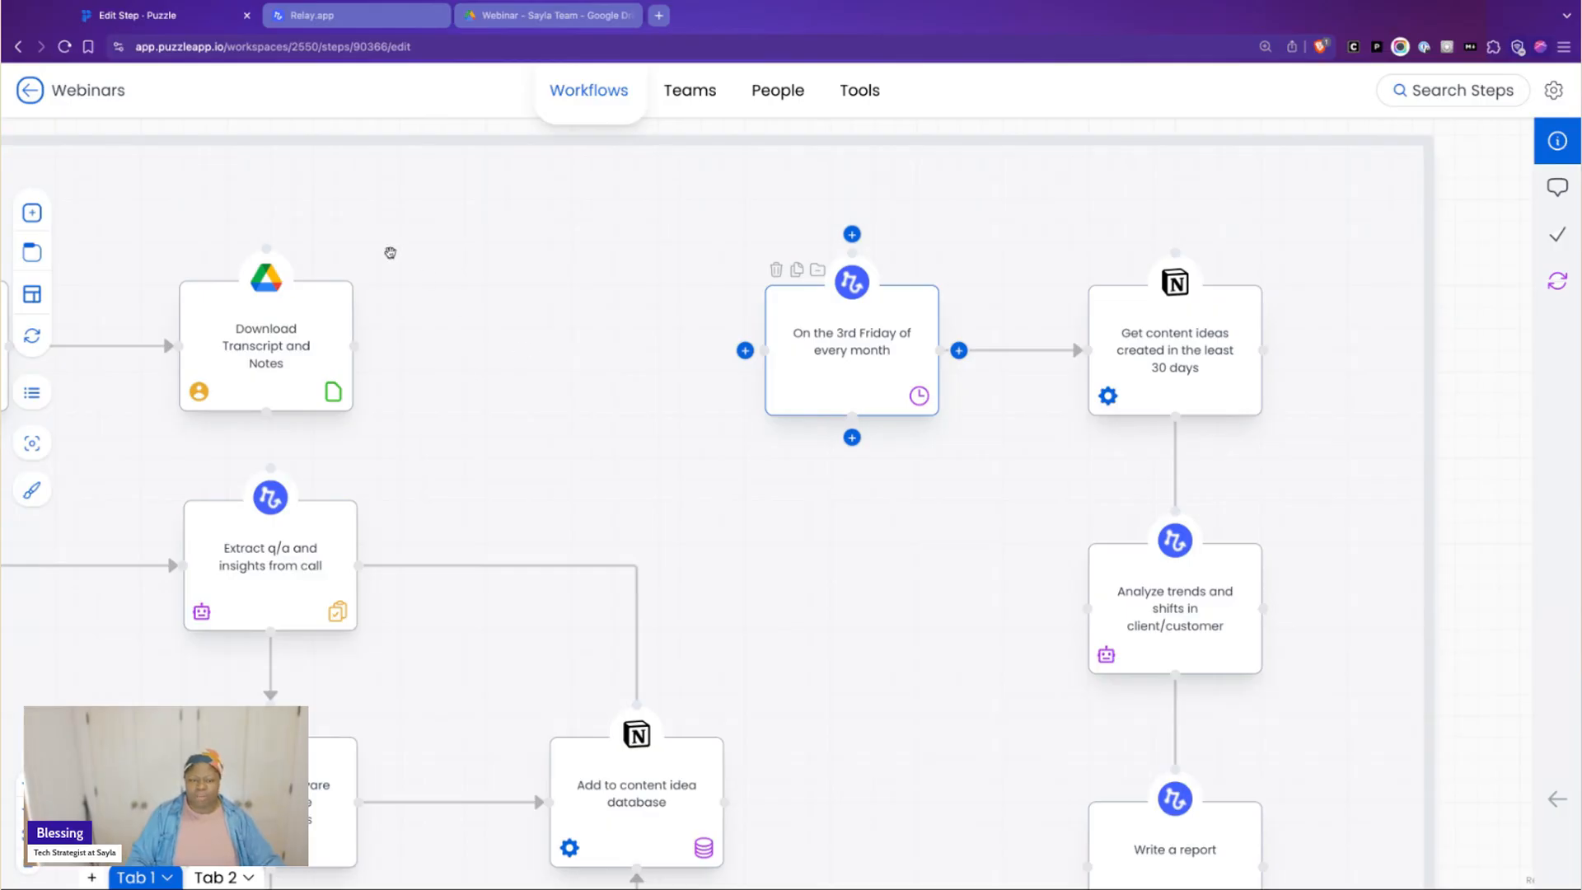
{"action": "scroll", "coordinate": [568, 267], "scroll_direction": "down", "scroll_amount": 3}
{"action": "scroll", "coordinate": [569, 267], "scroll_direction": "down", "scroll_amount": 5}
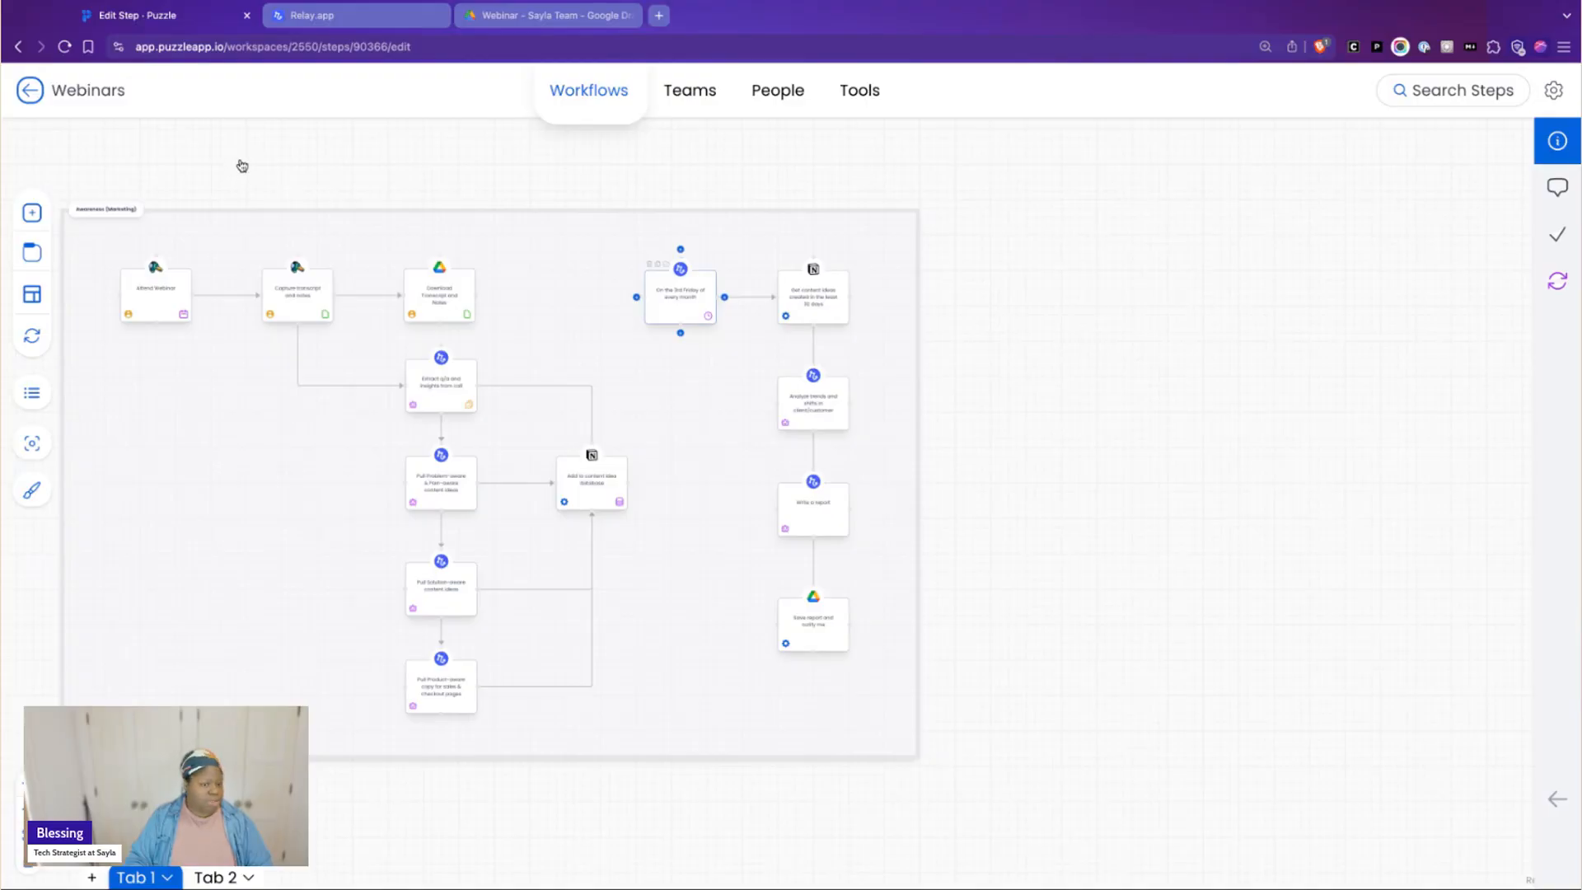
{"action": "scroll", "coordinate": [232, 156], "scroll_direction": "left", "scroll_amount": 4}
{"action": "scroll", "coordinate": [231, 157], "scroll_direction": "left", "scroll_amount": 15}
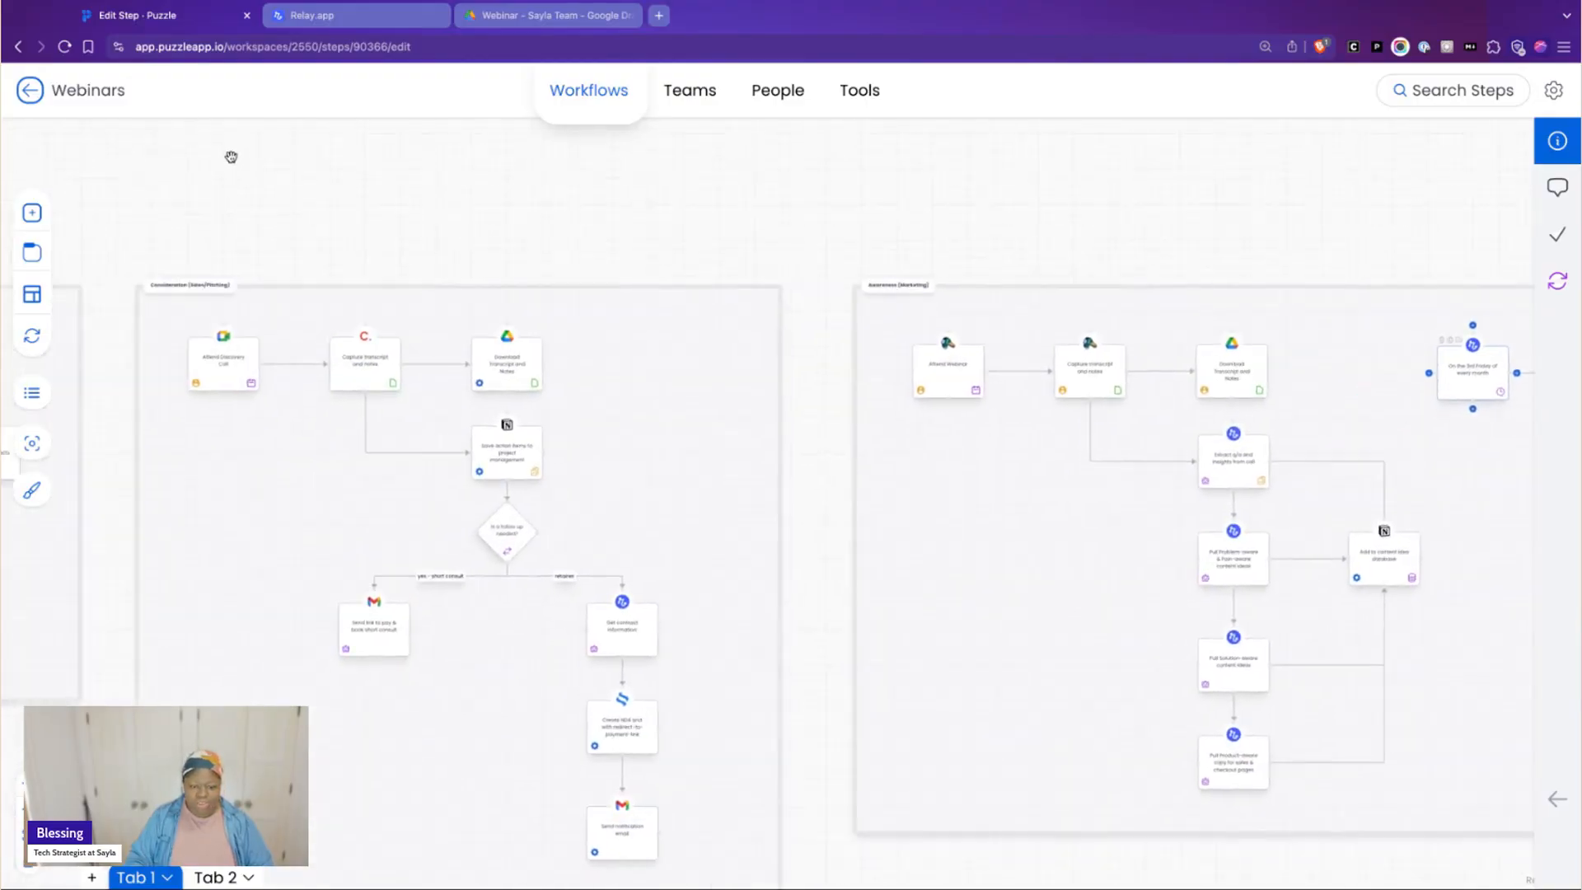
{"action": "scroll", "coordinate": [500, 376], "scroll_direction": "up", "scroll_amount": 5}
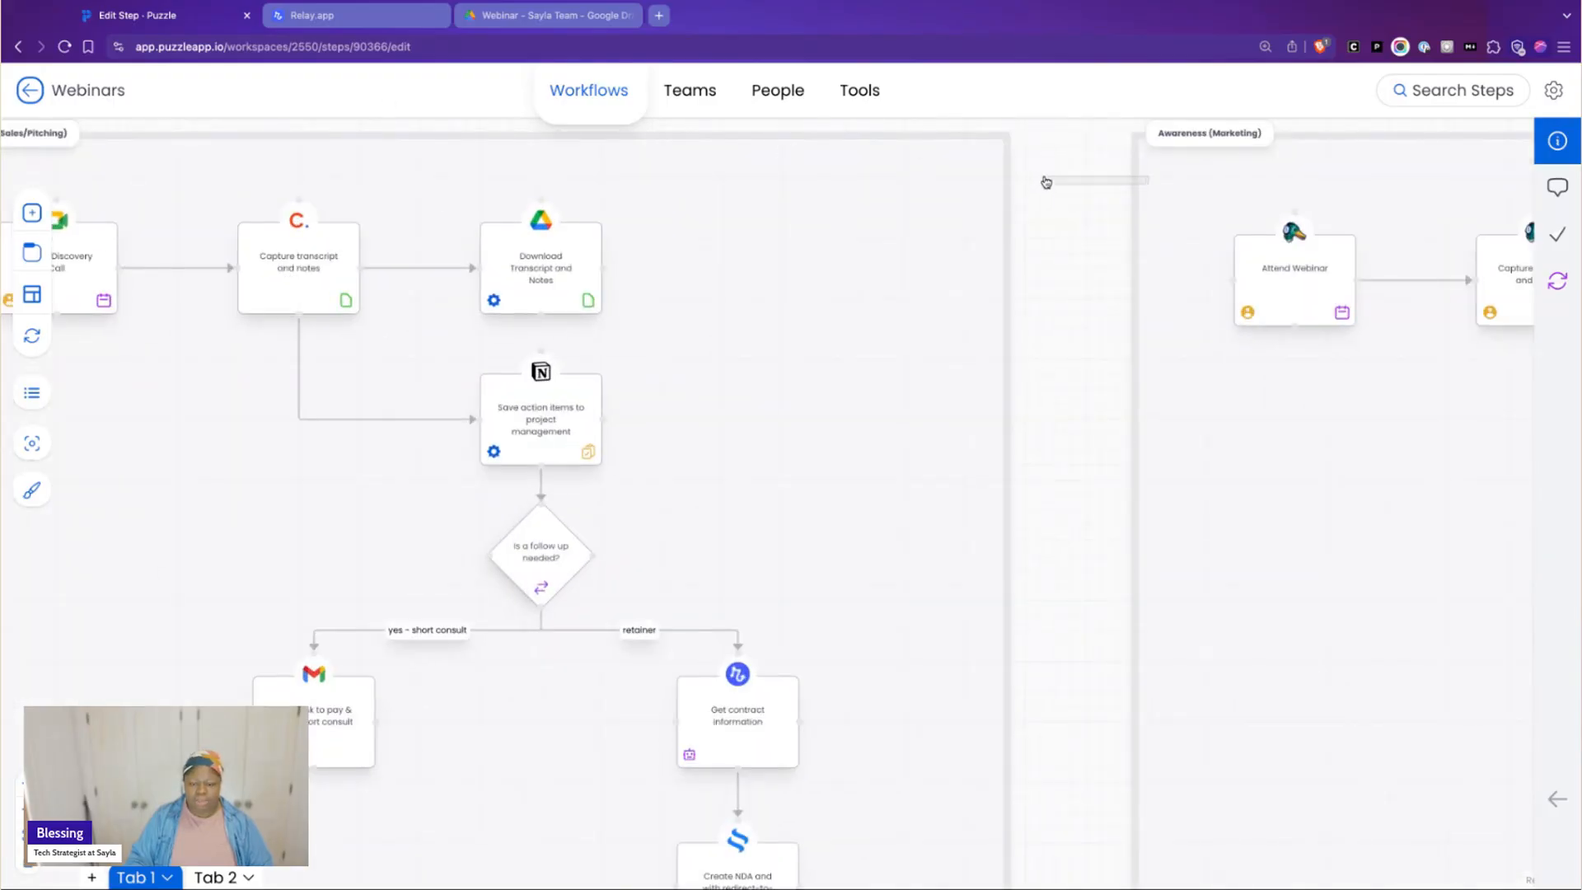
{"action": "scroll", "coordinate": [1043, 184], "scroll_direction": "left", "scroll_amount": 4}
{"action": "scroll", "coordinate": [1043, 184], "scroll_direction": "left", "scroll_amount": 1}
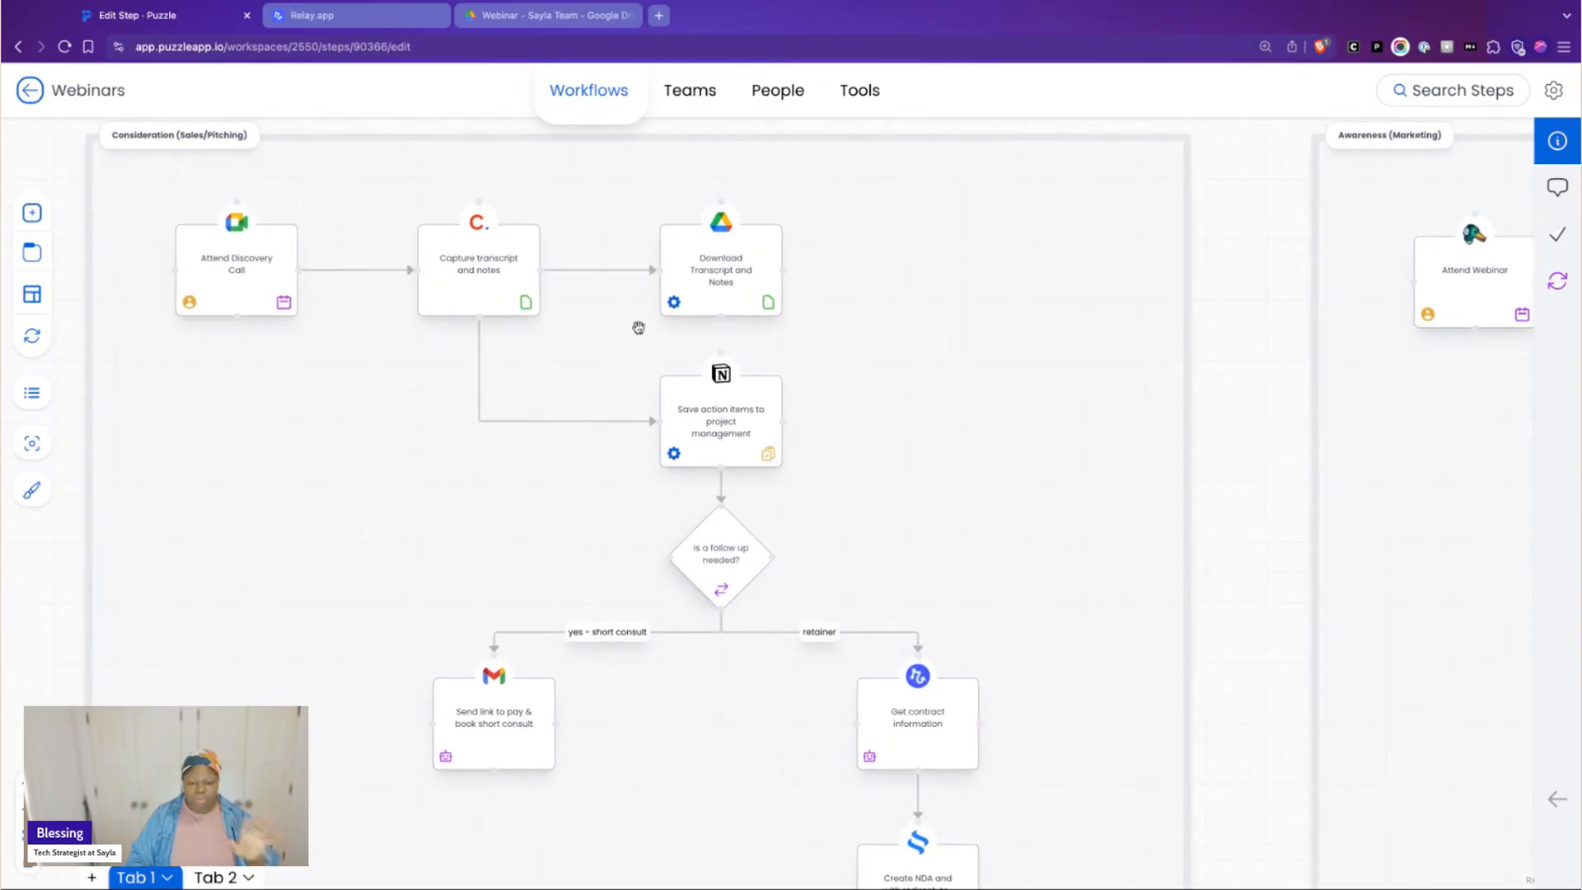
{"action": "scroll", "coordinate": [741, 357], "scroll_direction": "down", "scroll_amount": 1}
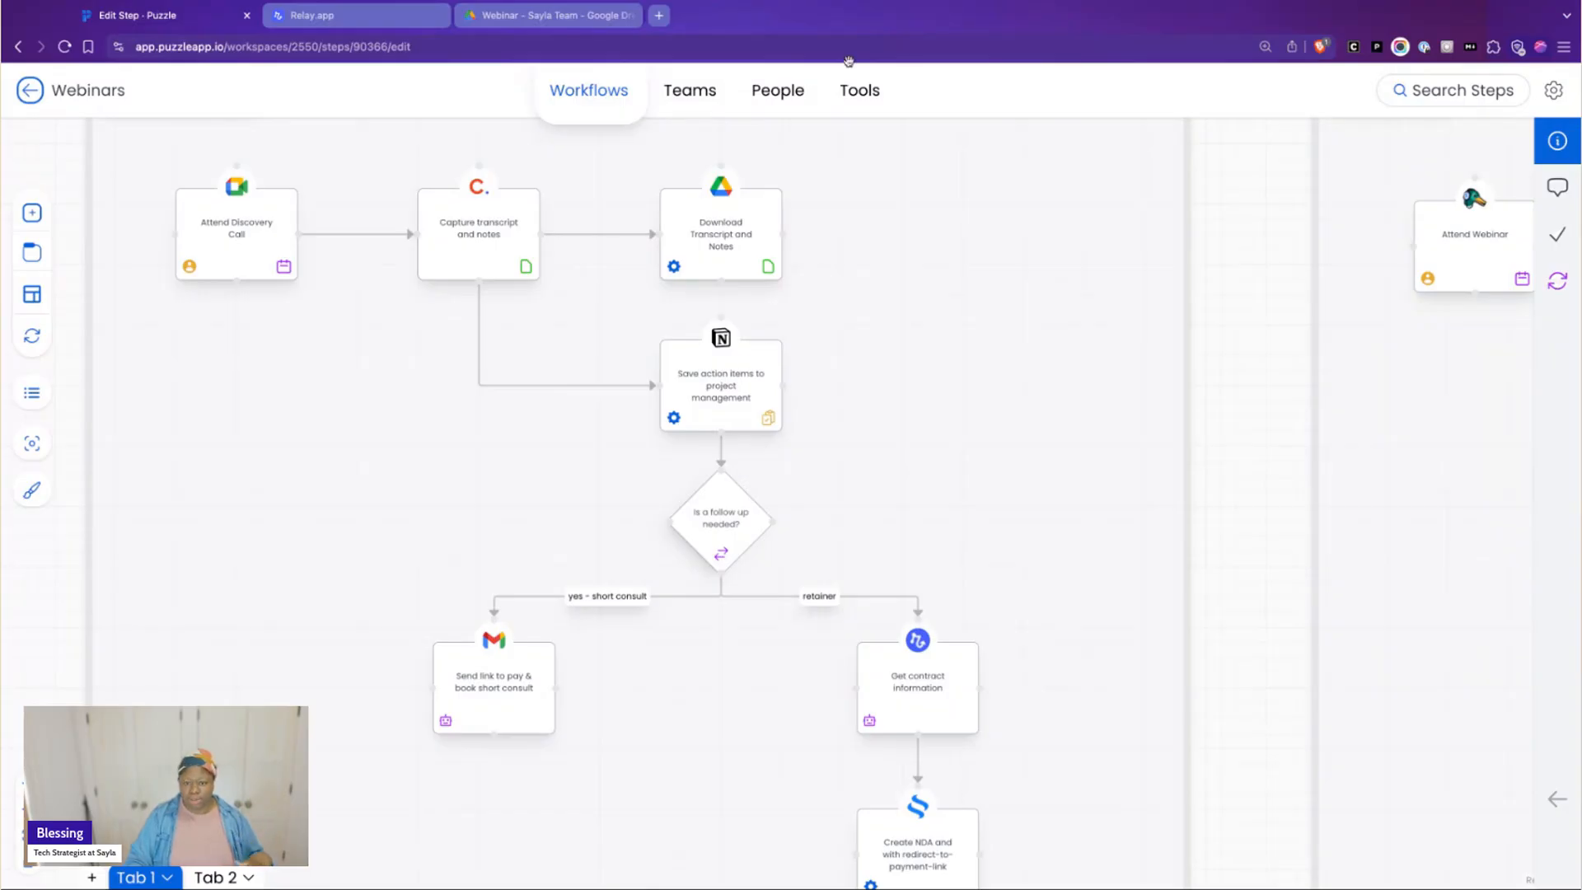
Switch to the Discovery Call Assistant workflow in Relay.app and inspect the Webinar folder trigger and its example file's fields
{"action": "left_click", "coordinate": [394, 18]}
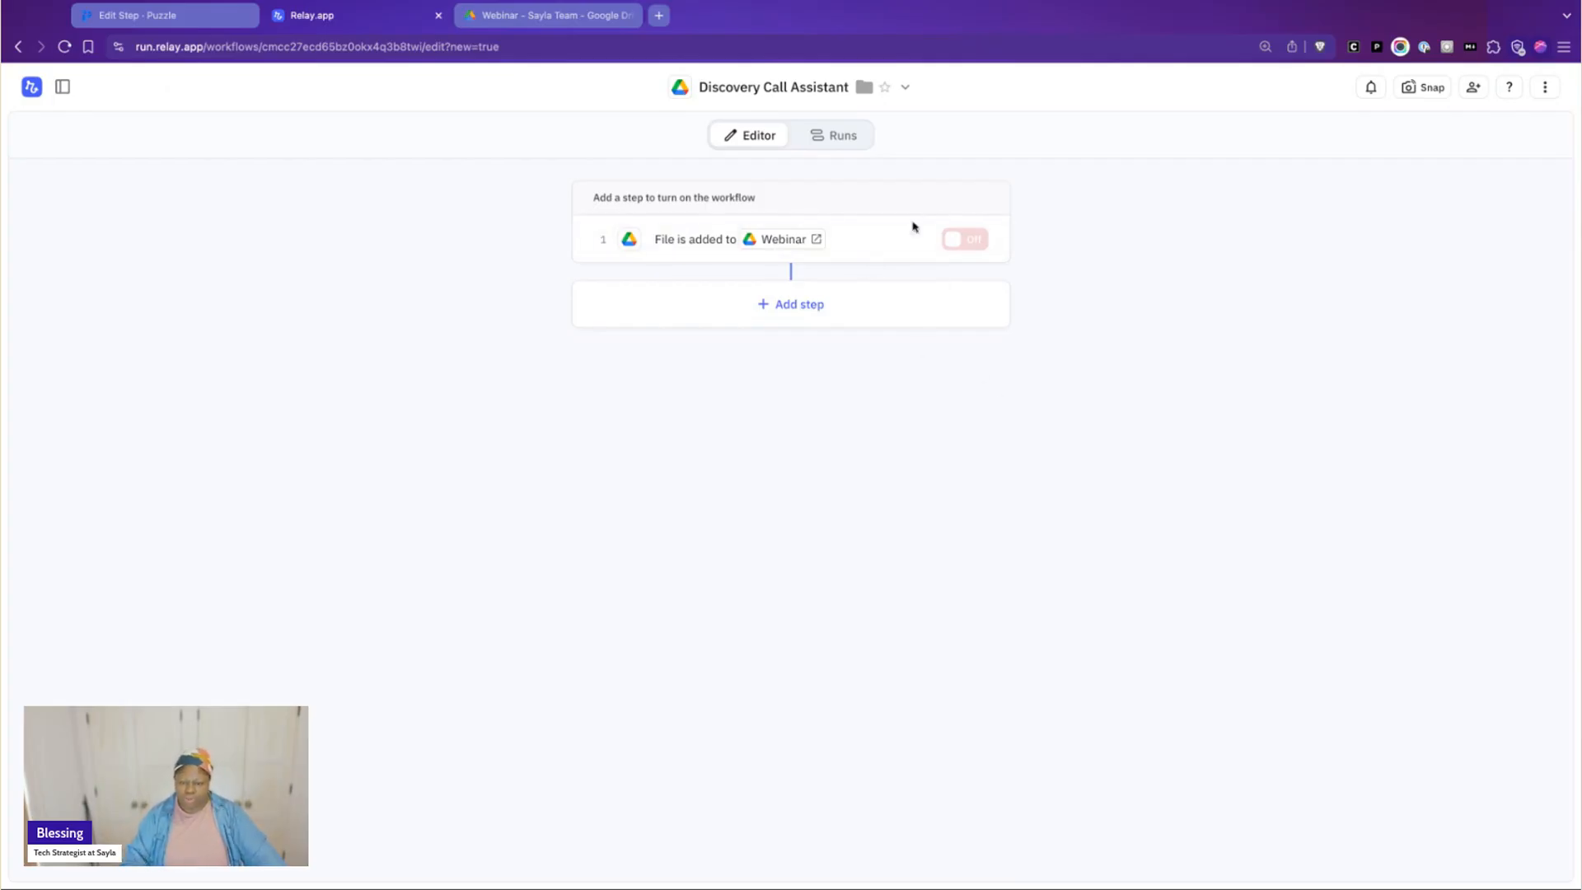
{"action": "left_click", "coordinate": [900, 247]}
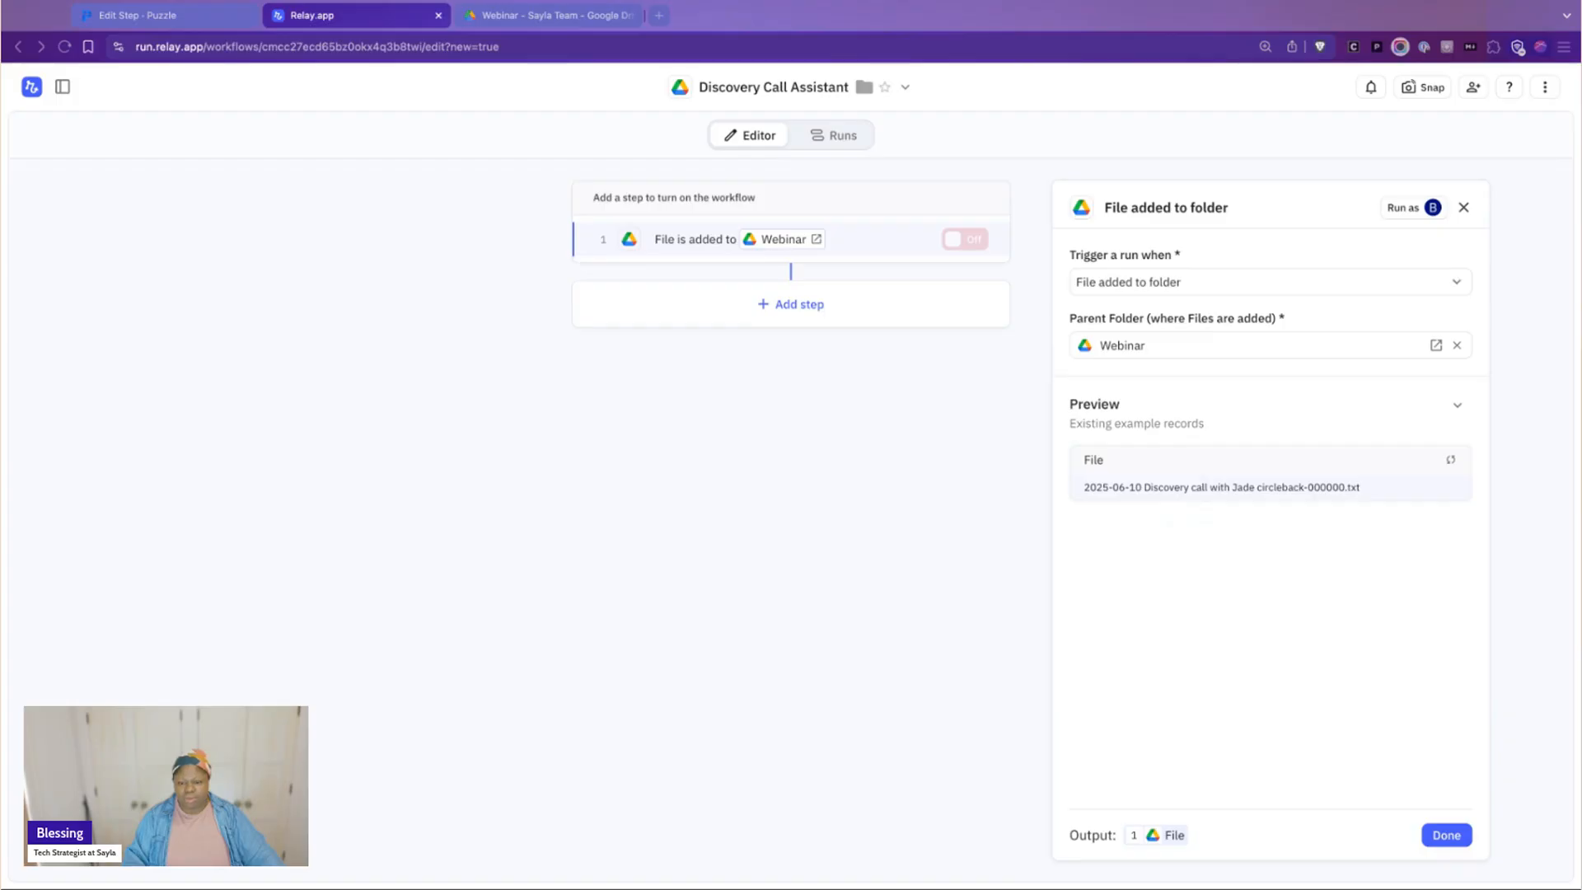
{"action": "left_click", "coordinate": [1203, 600]}
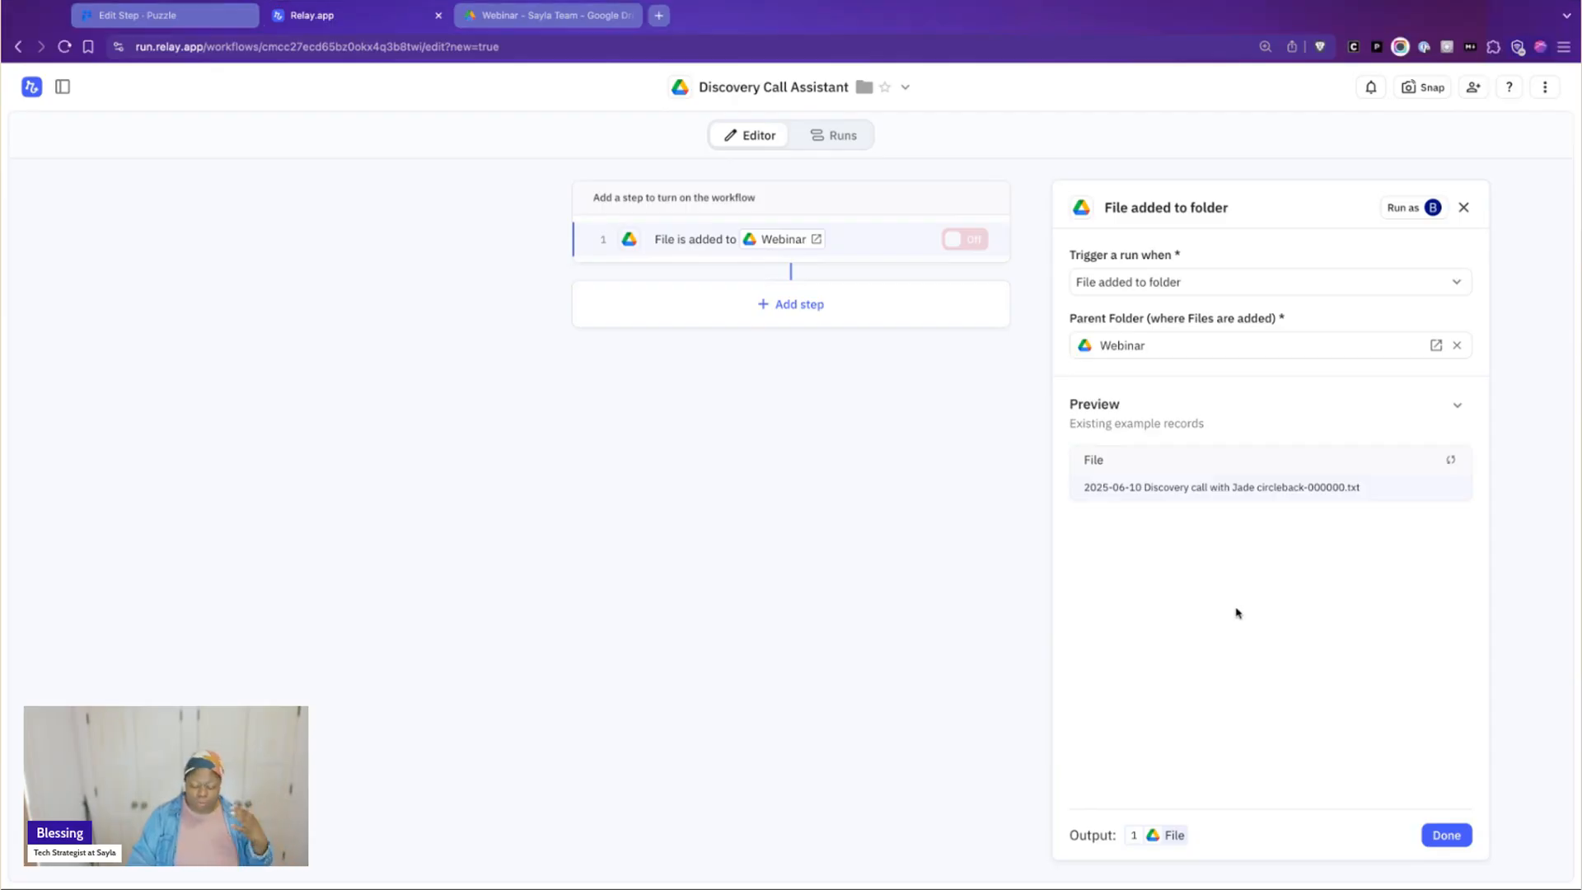
{"action": "left_click", "coordinate": [1267, 490]}
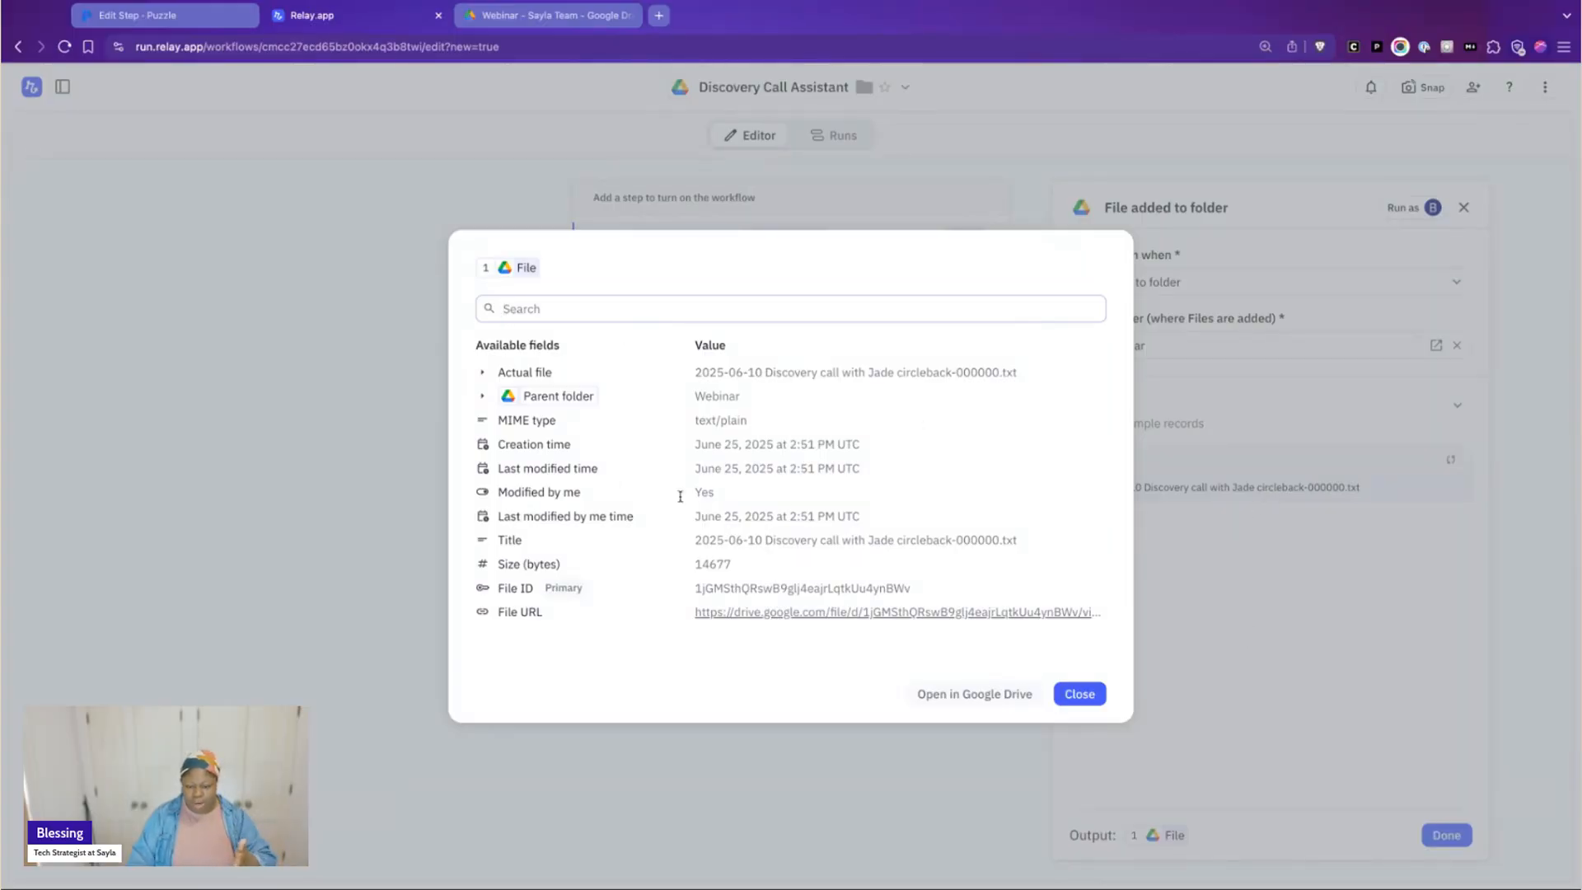
{"action": "left_click", "coordinate": [1265, 549]}
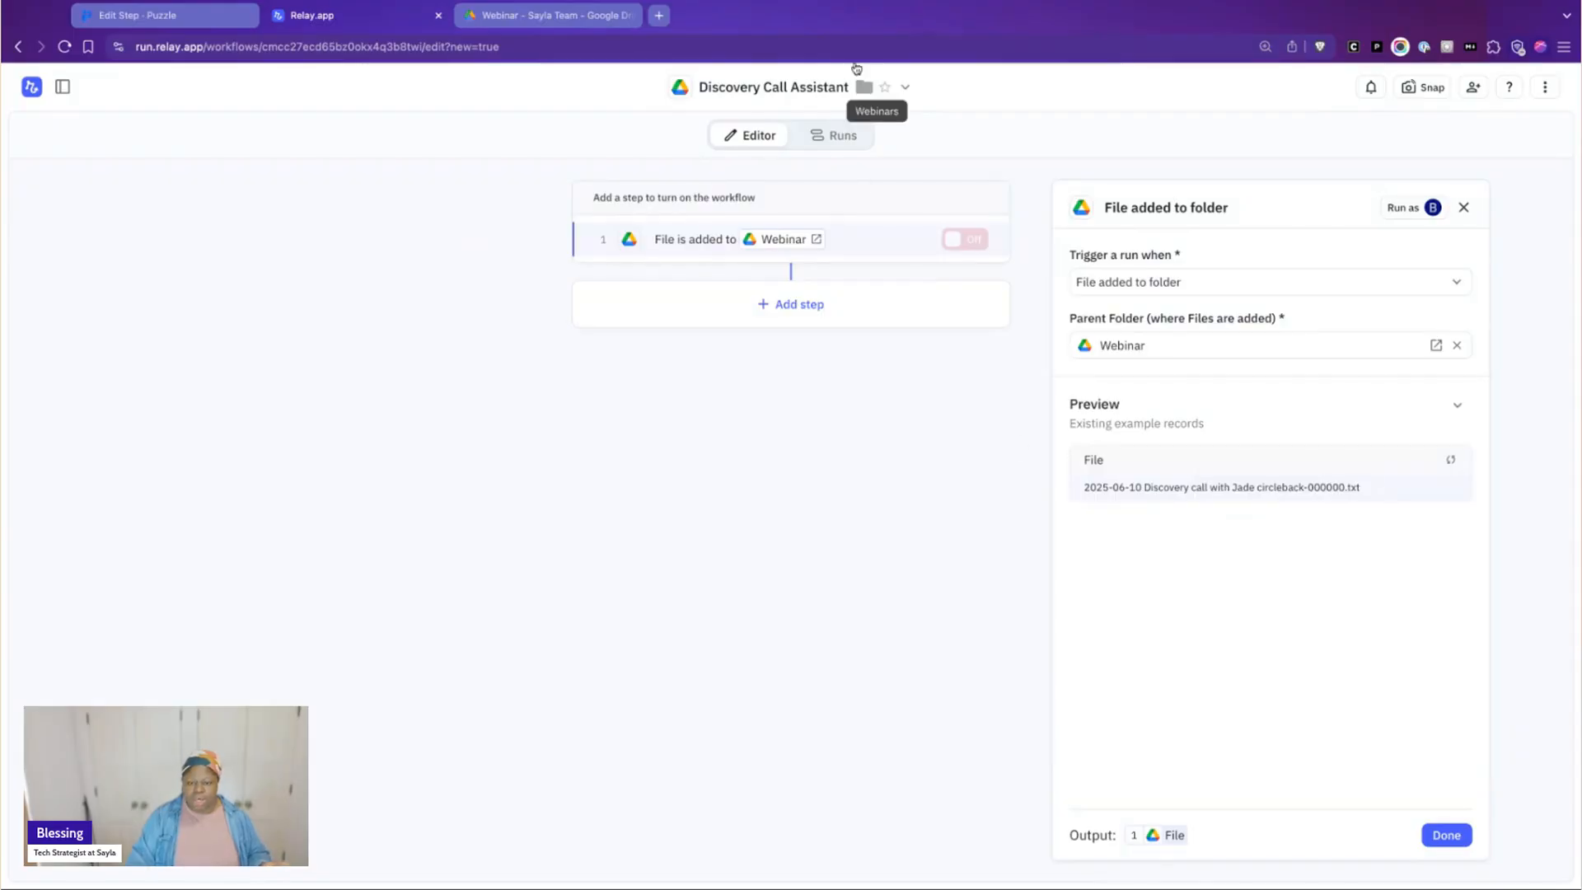
{"action": "left_click", "coordinate": [1233, 687]}
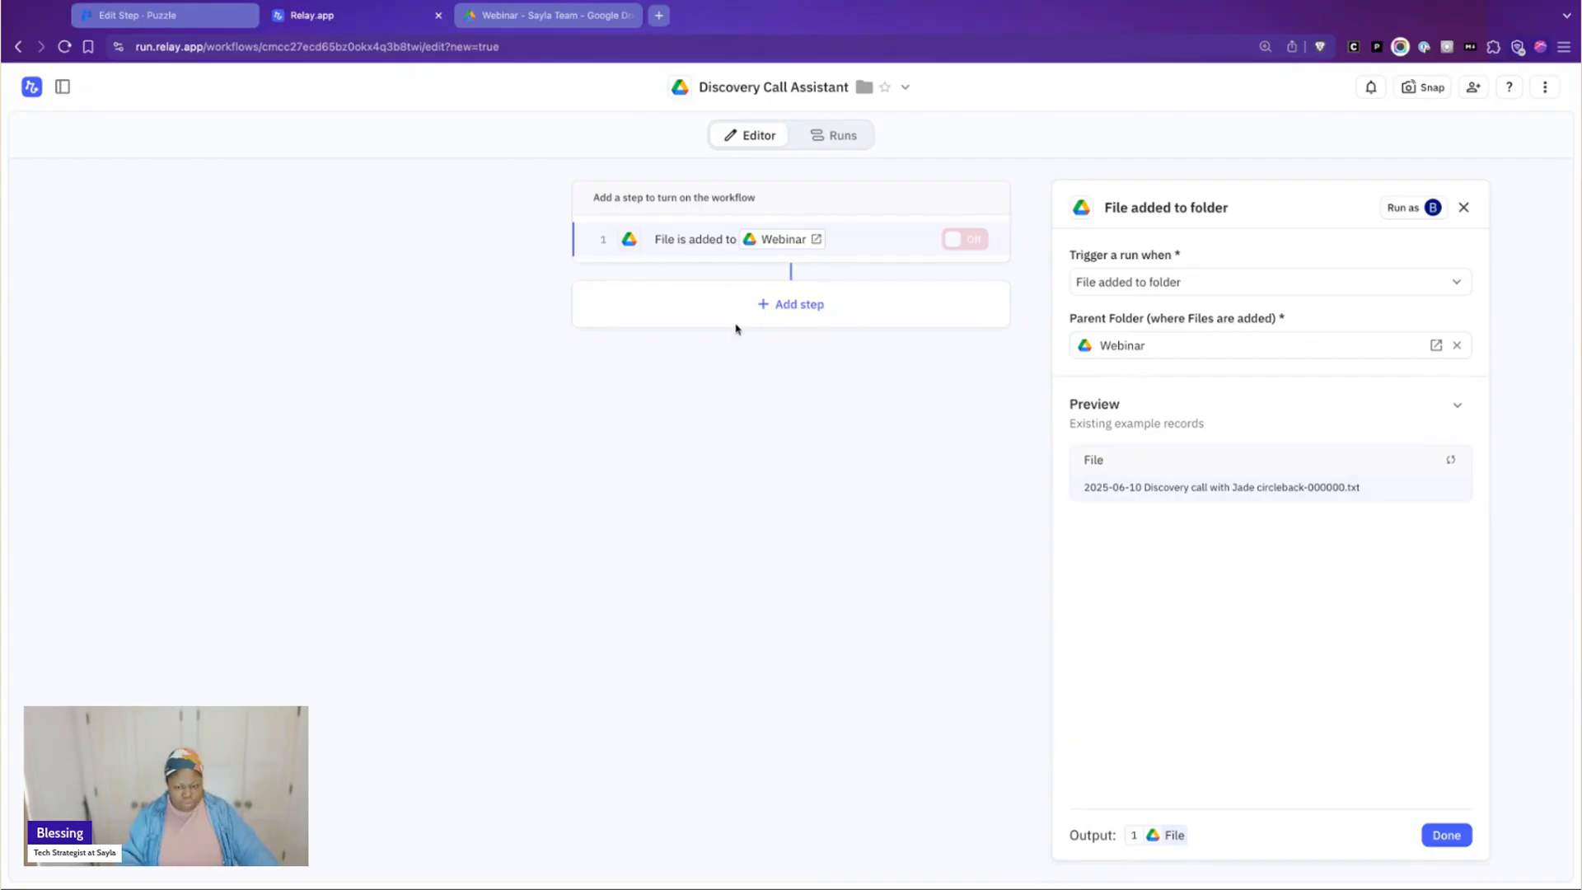
Add an AI Classify step after the trigger and choose the trigger file's Actual file as the source to classify
{"action": "left_click", "coordinate": [793, 307]}
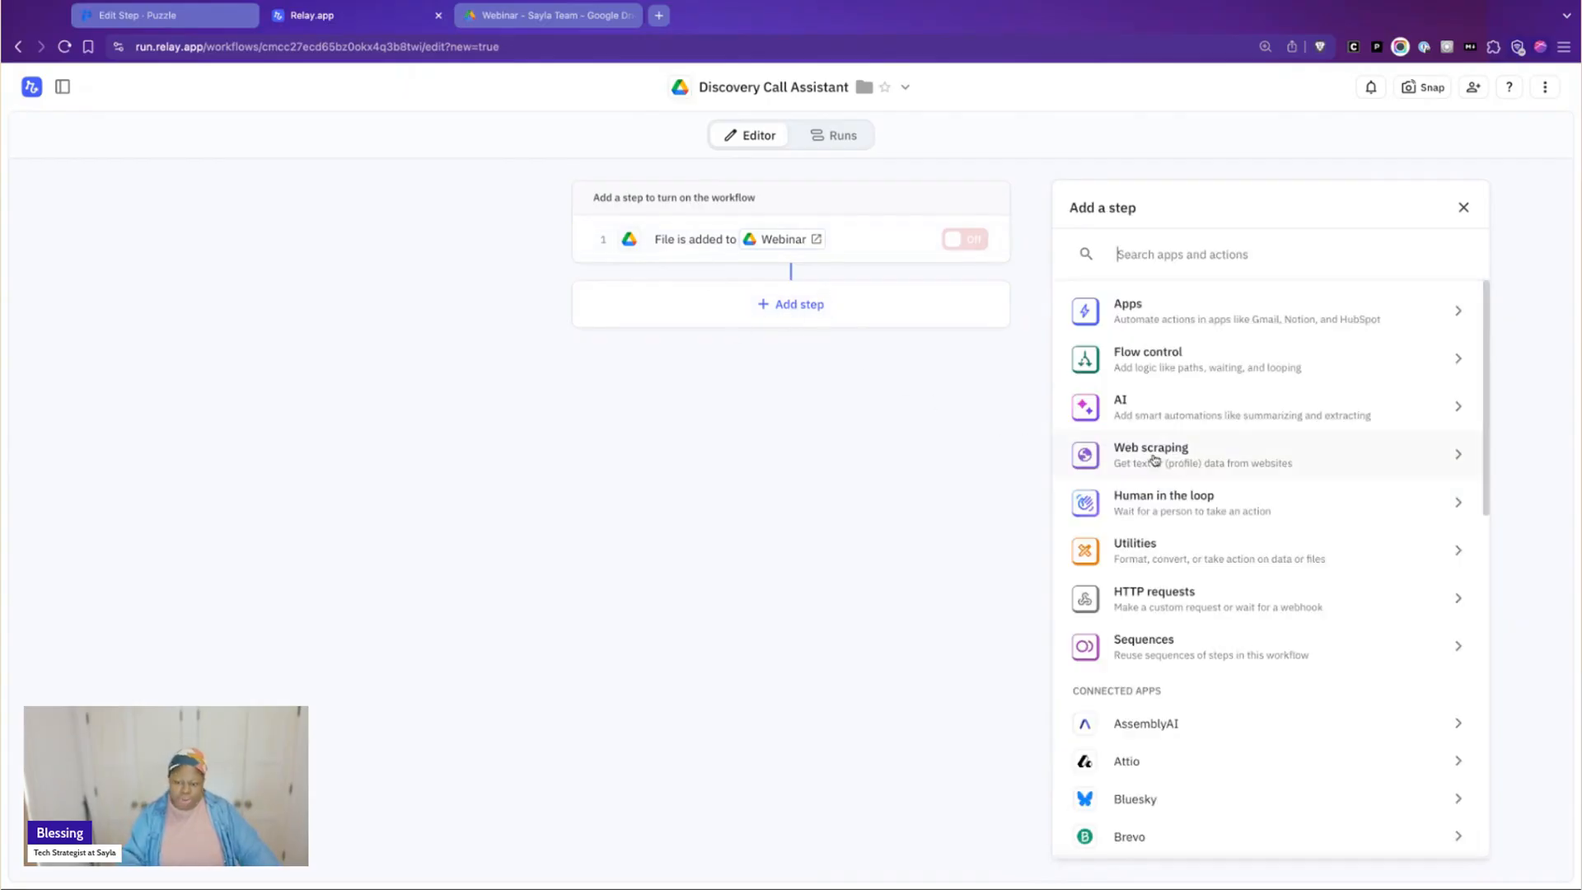
{"action": "left_click", "coordinate": [1193, 411]}
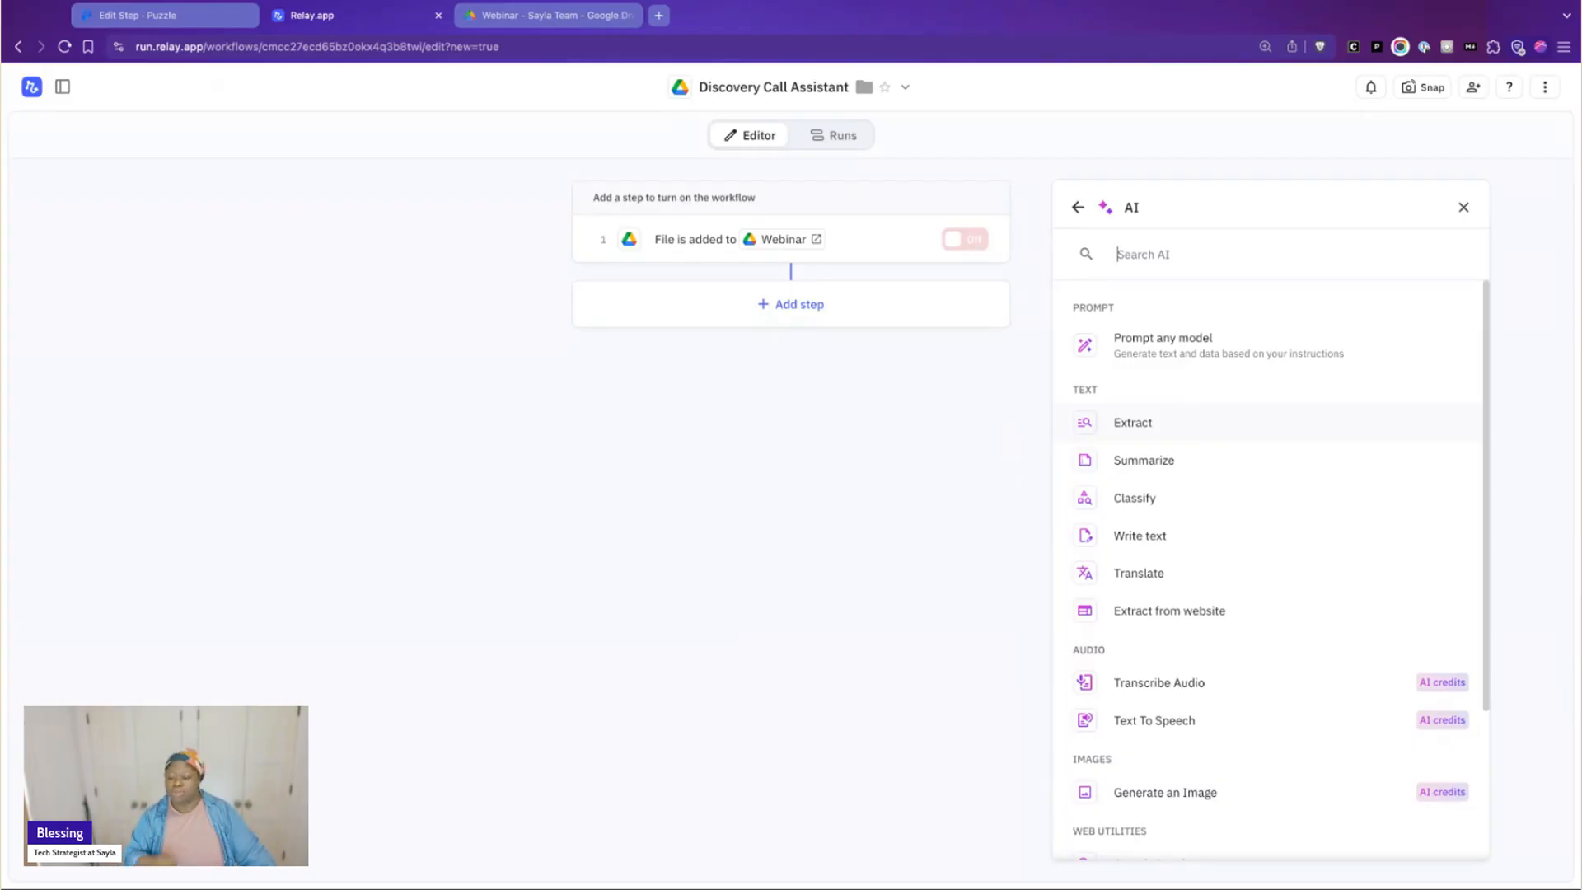
{"action": "scroll", "coordinate": [1211, 428], "scroll_direction": "down", "scroll_amount": 1}
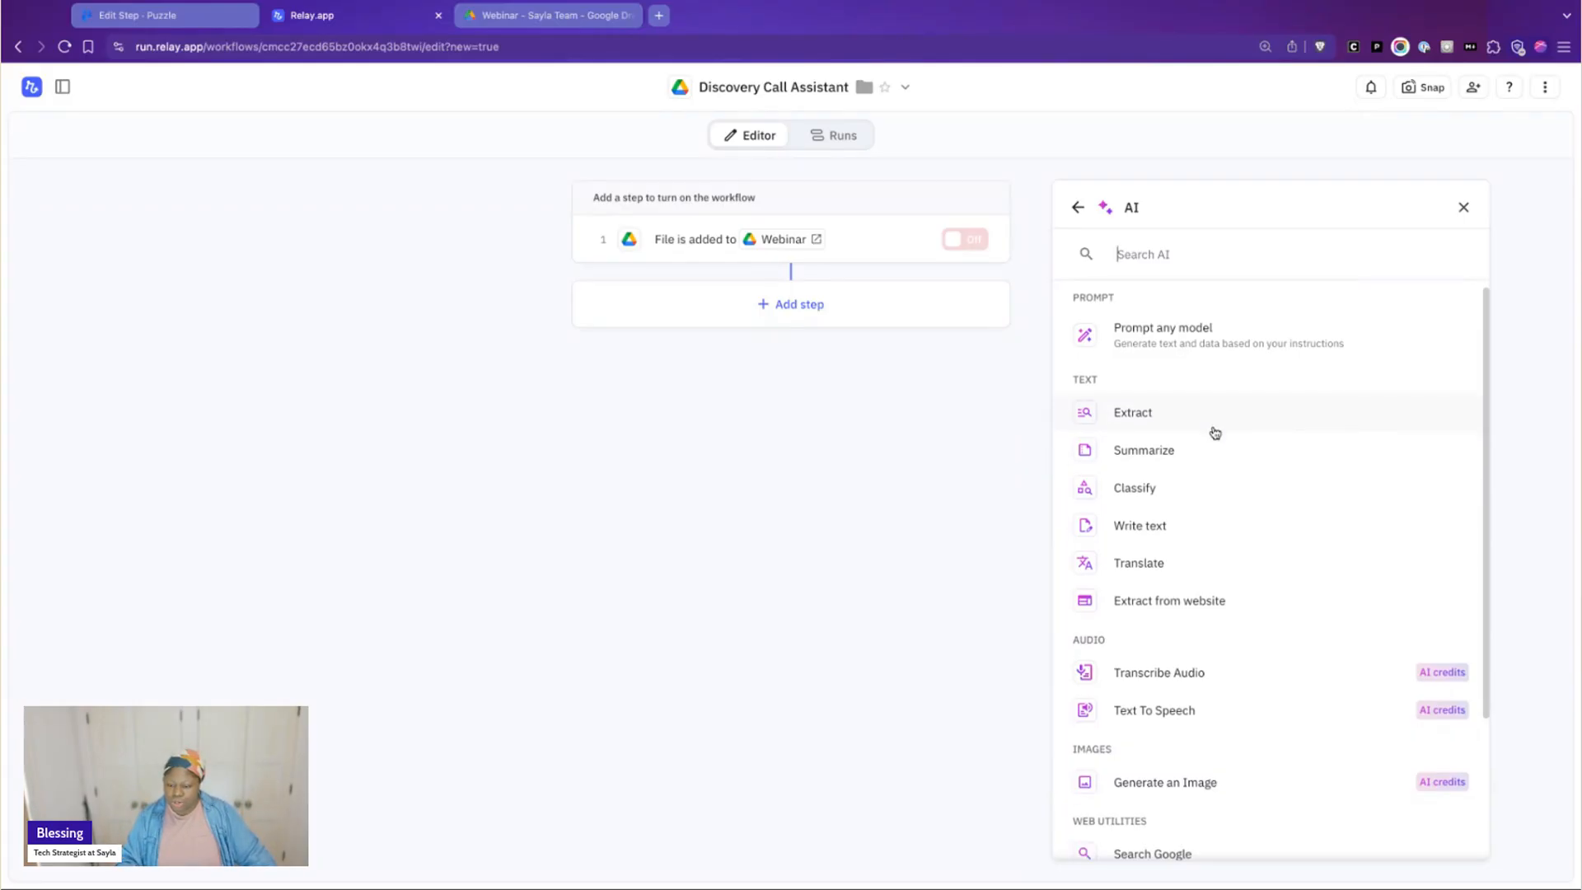
{"action": "scroll", "coordinate": [1215, 432], "scroll_direction": "up", "scroll_amount": 1}
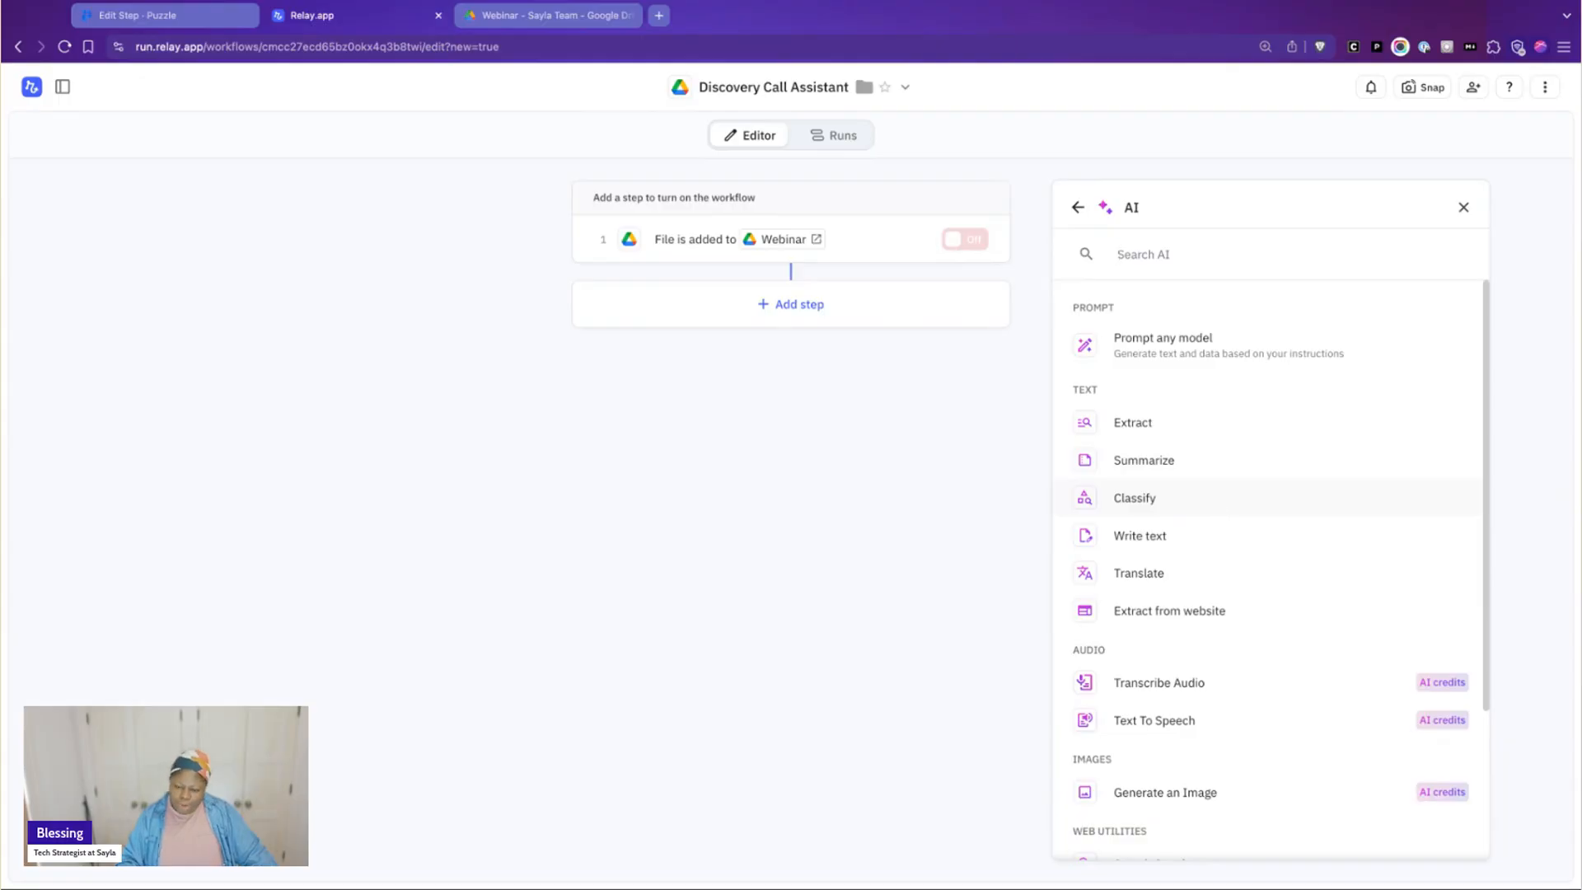
{"action": "left_click", "coordinate": [1134, 498]}
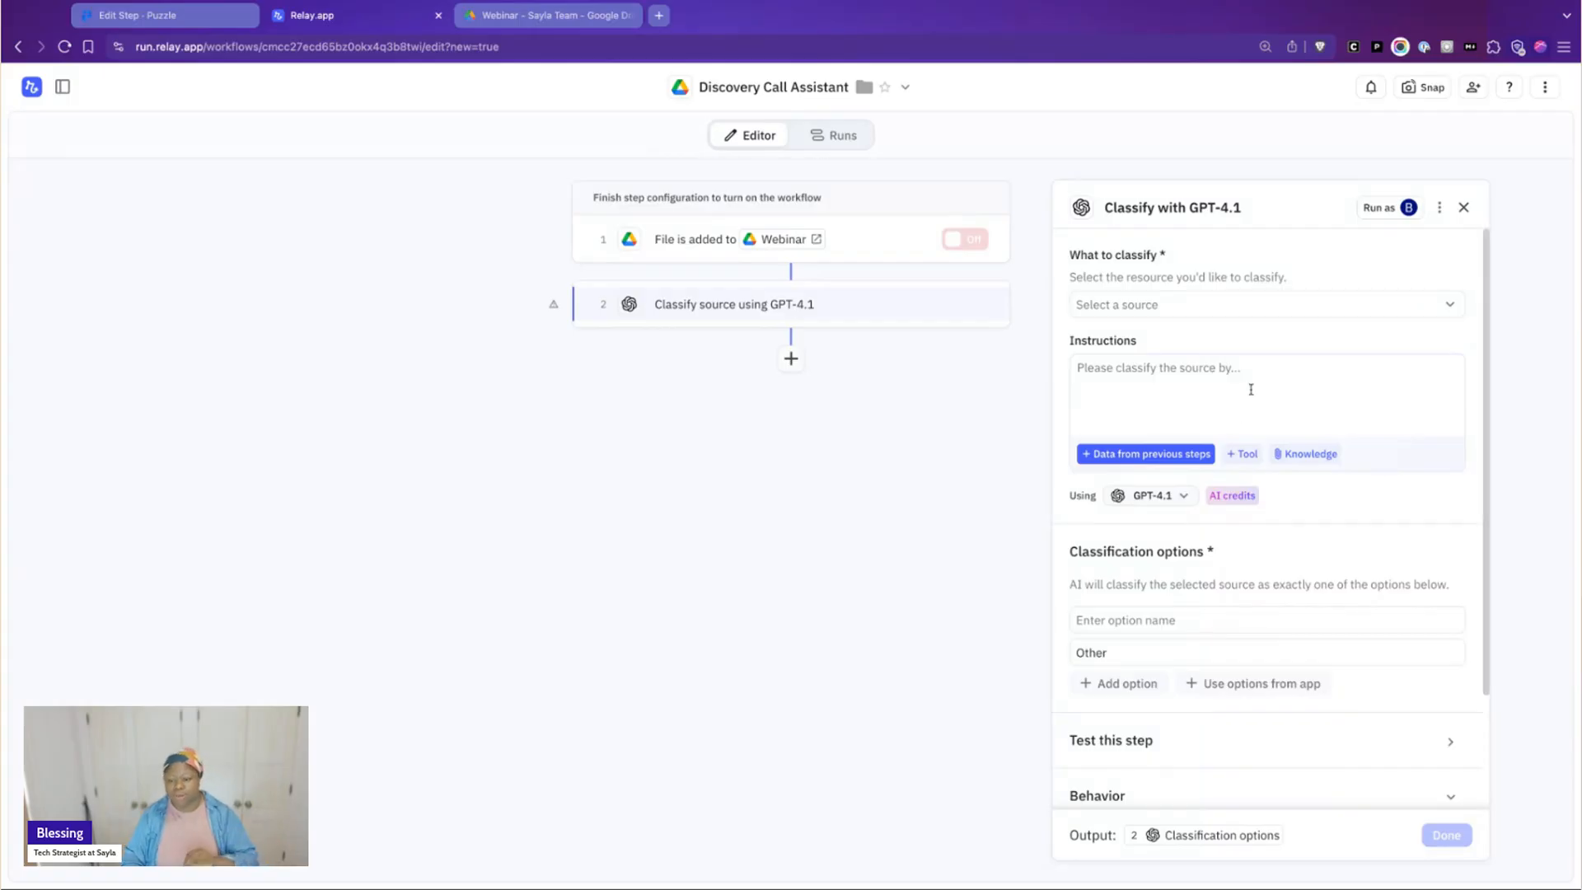
{"action": "left_click", "coordinate": [1200, 312]}
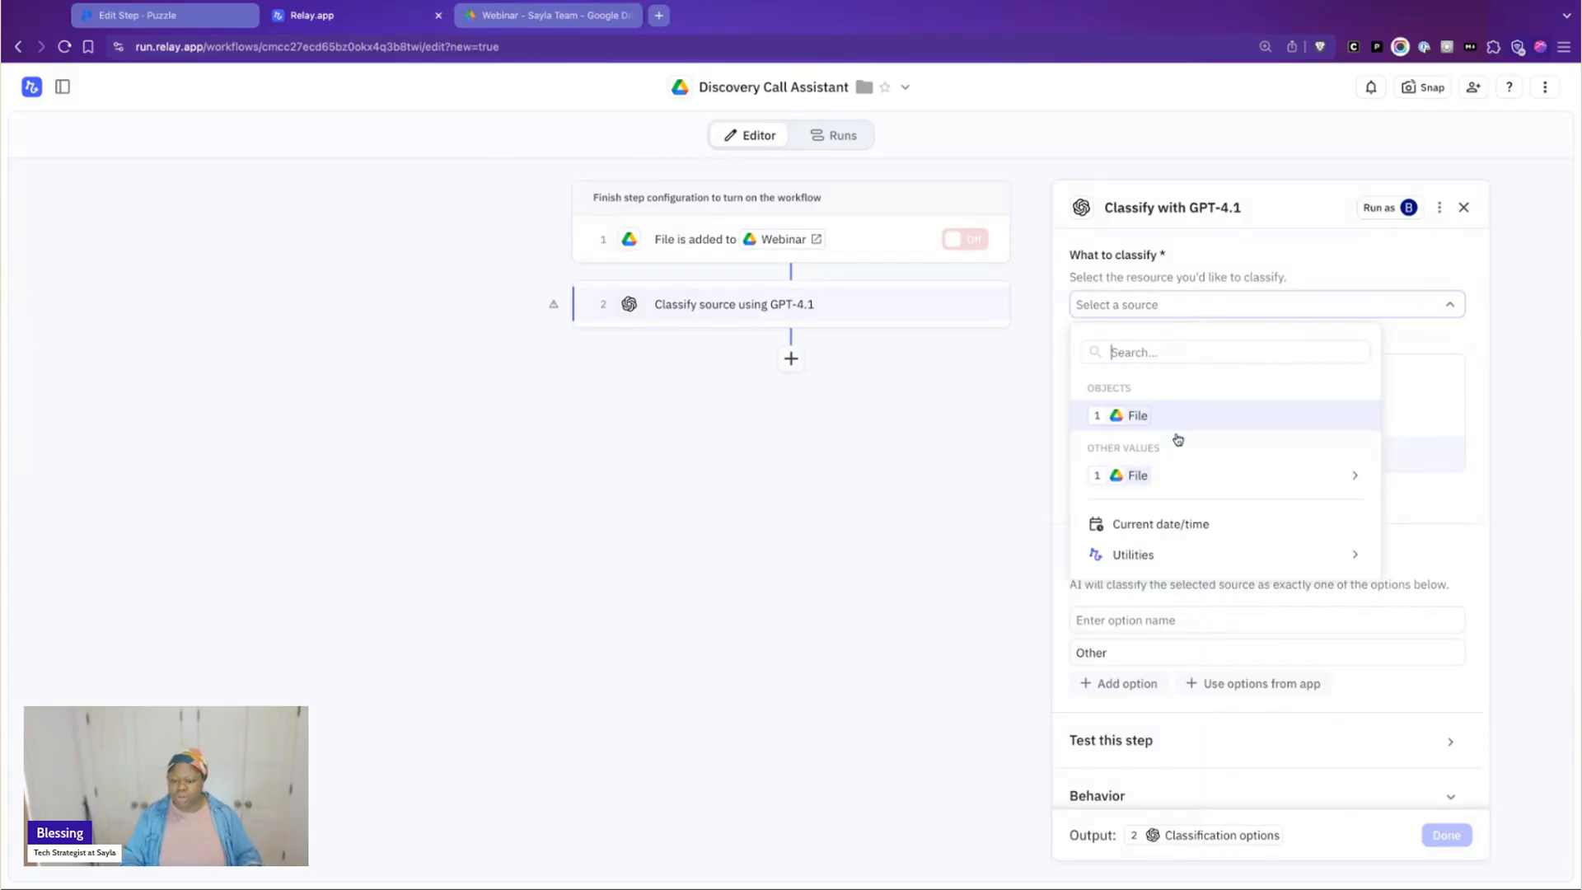
{"action": "mouse_move", "coordinate": [1156, 492]}
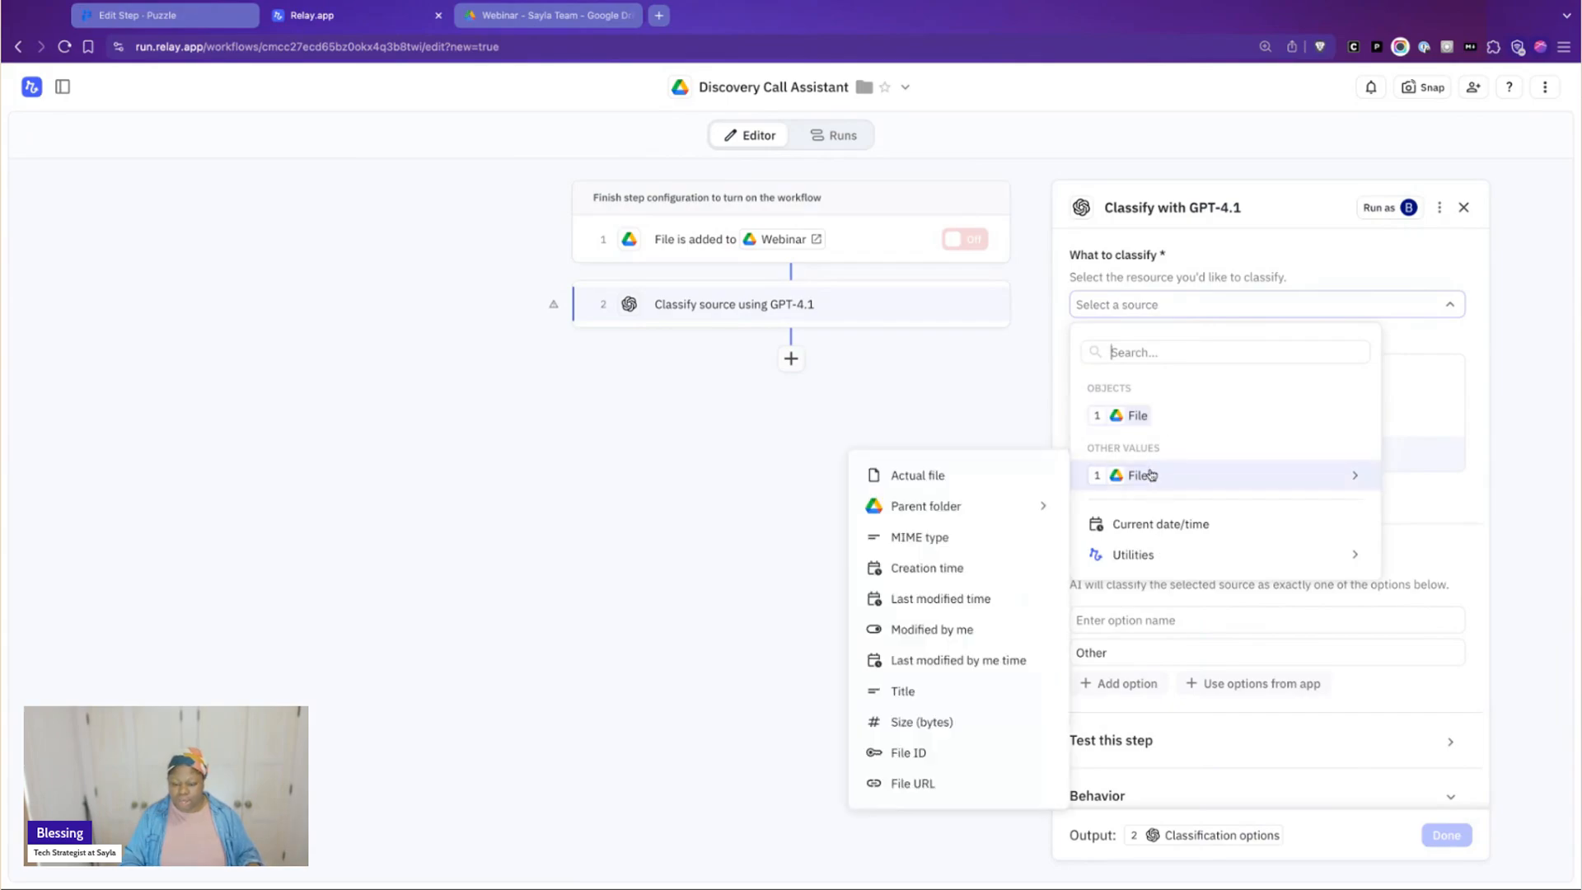
{"action": "left_click", "coordinate": [998, 467]}
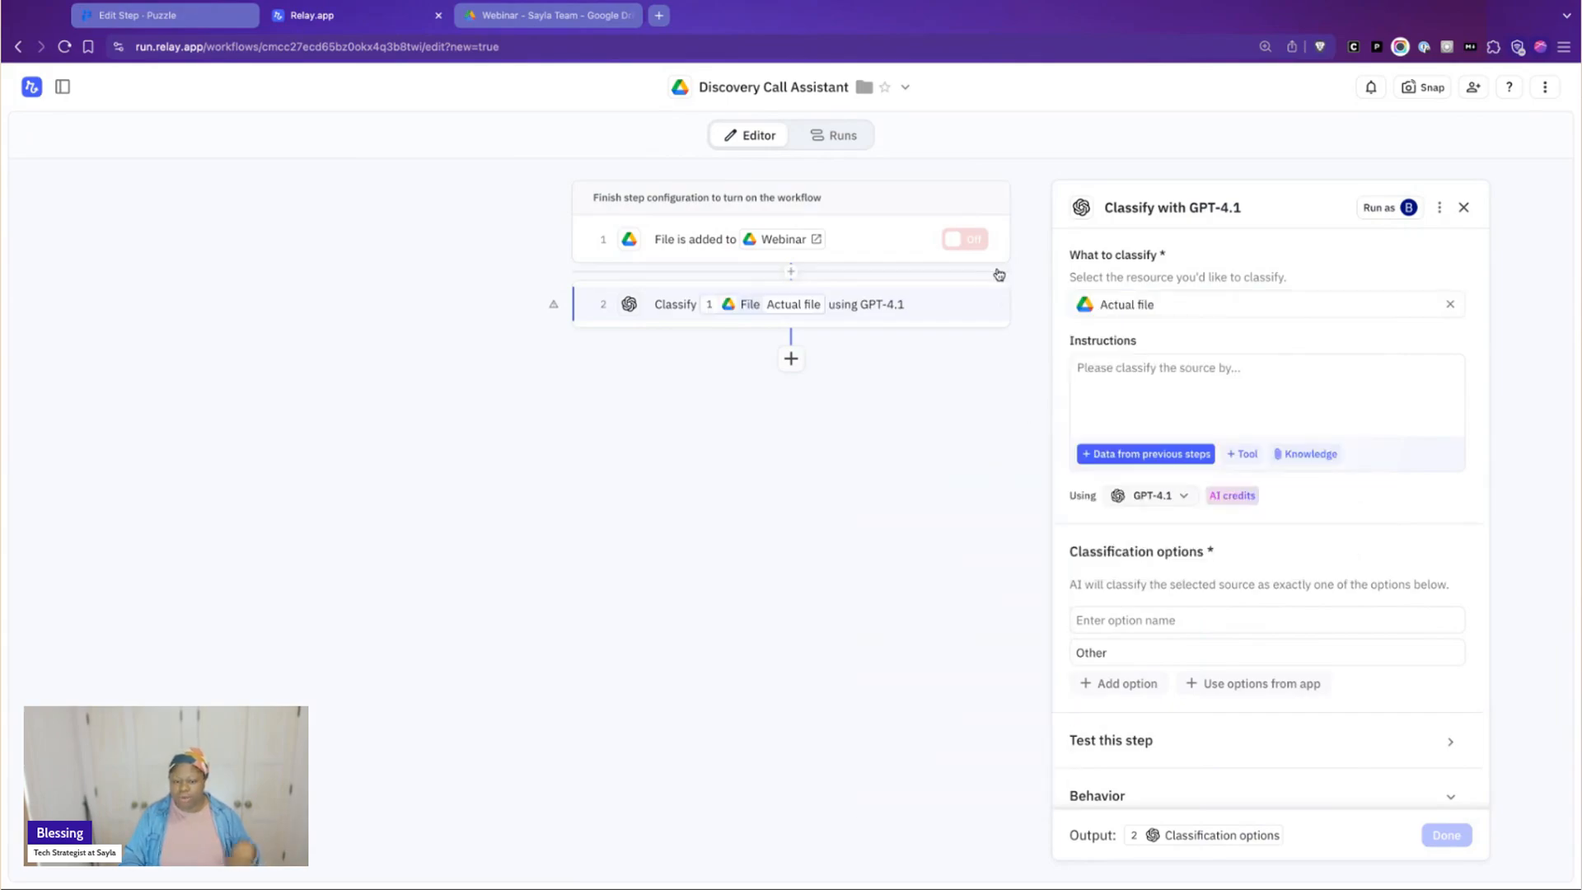
Define the classification options as Webinar, Sales Call and Other, in that order
{"action": "left_click", "coordinate": [1133, 390]}
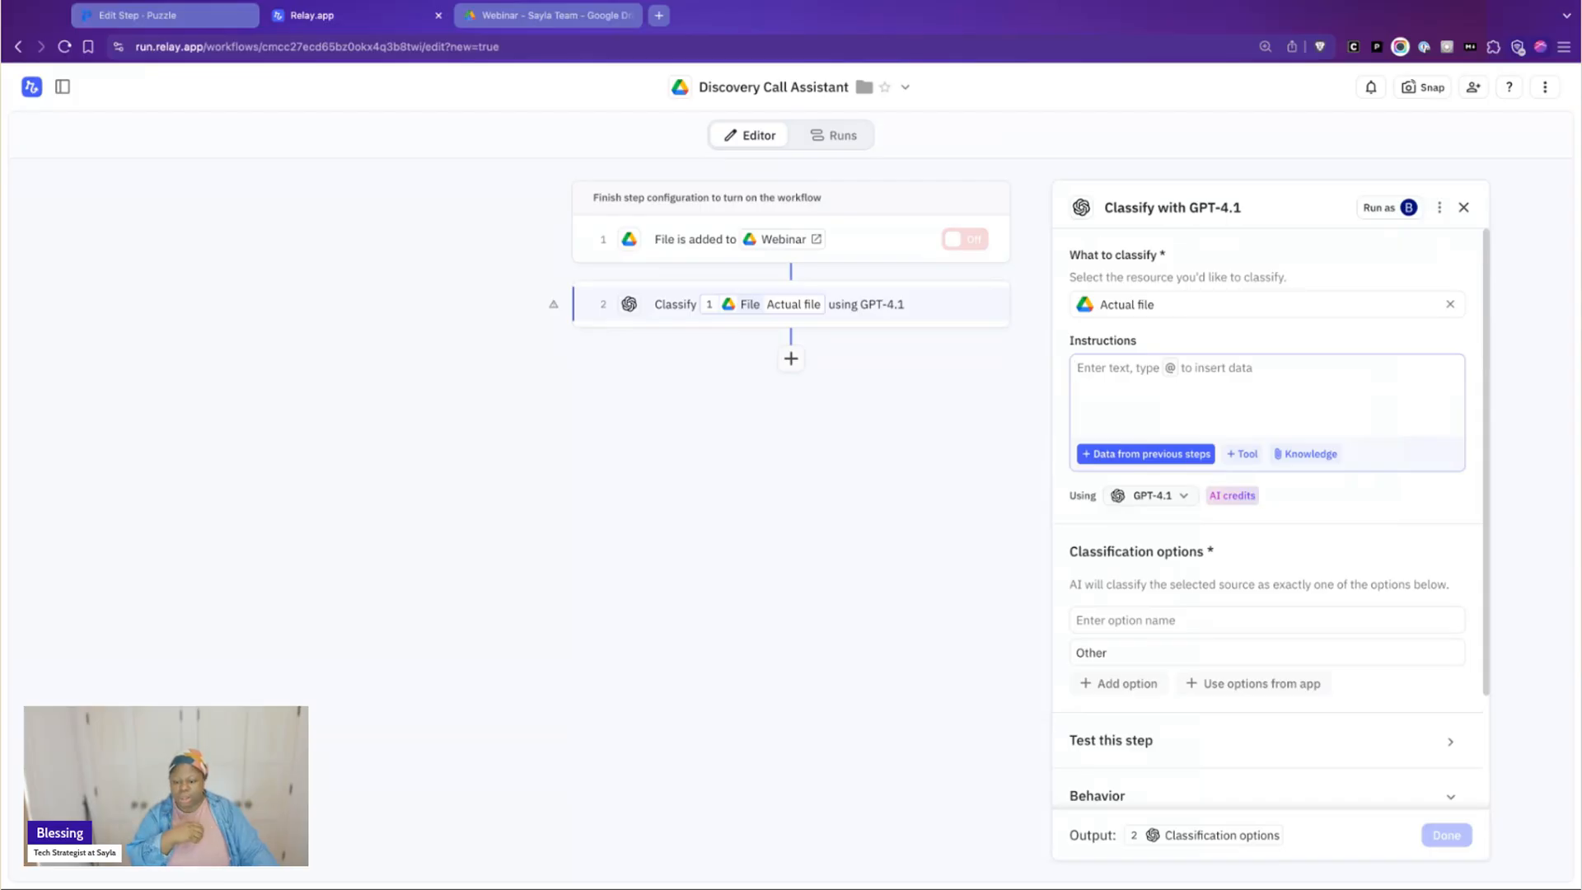
{"action": "left_click", "coordinate": [1157, 621]}
{"action": "type", "text": "Webina"}
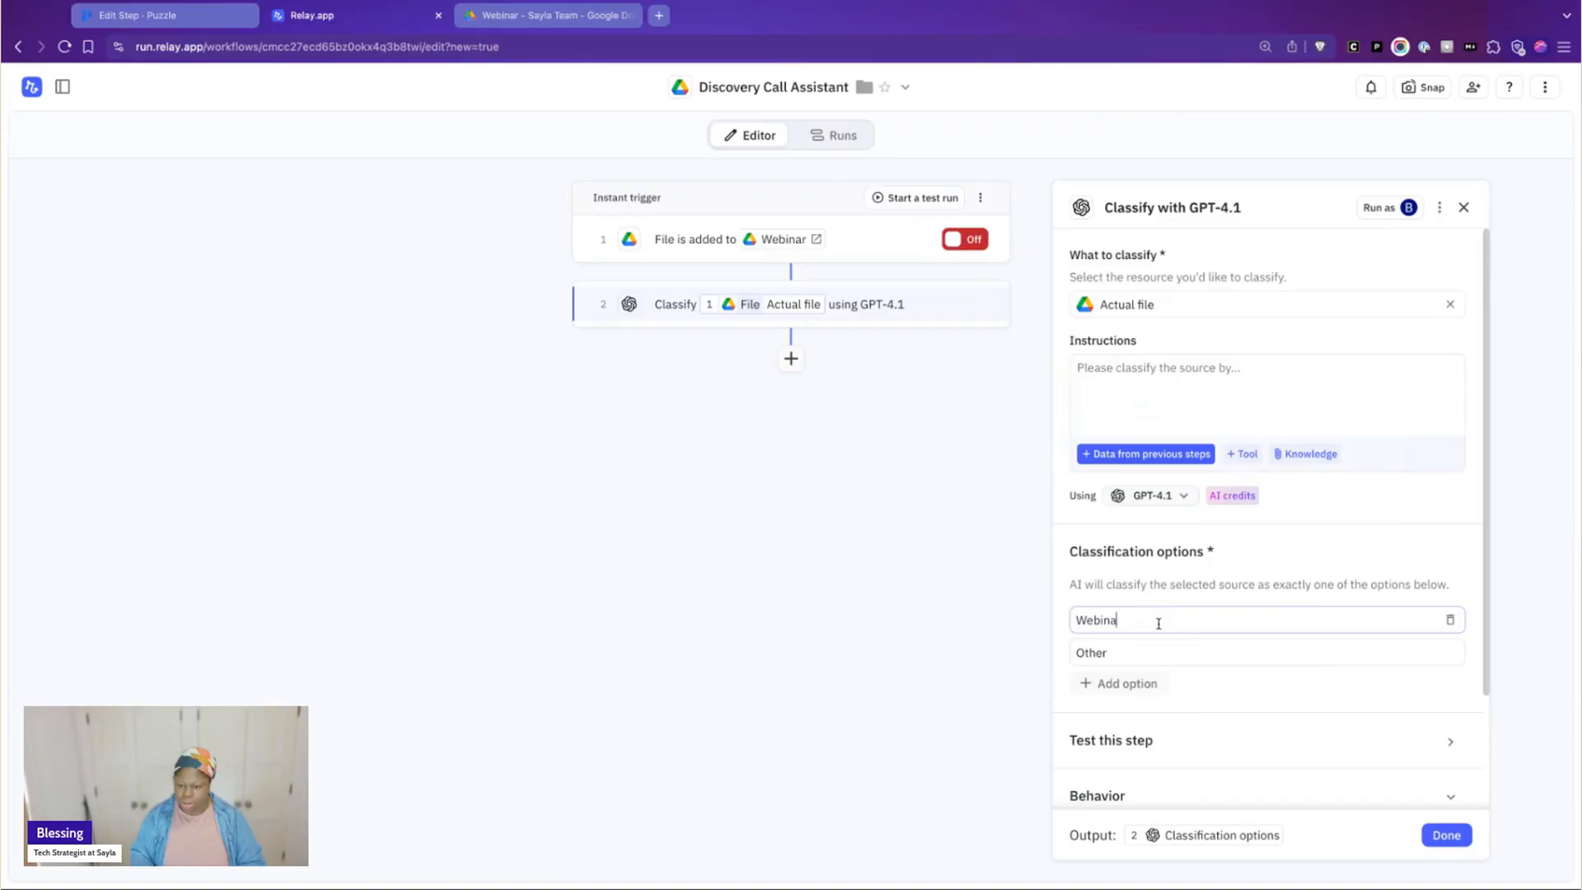
{"action": "type", "text": "r"}
{"action": "left_click", "coordinate": [1122, 683]}
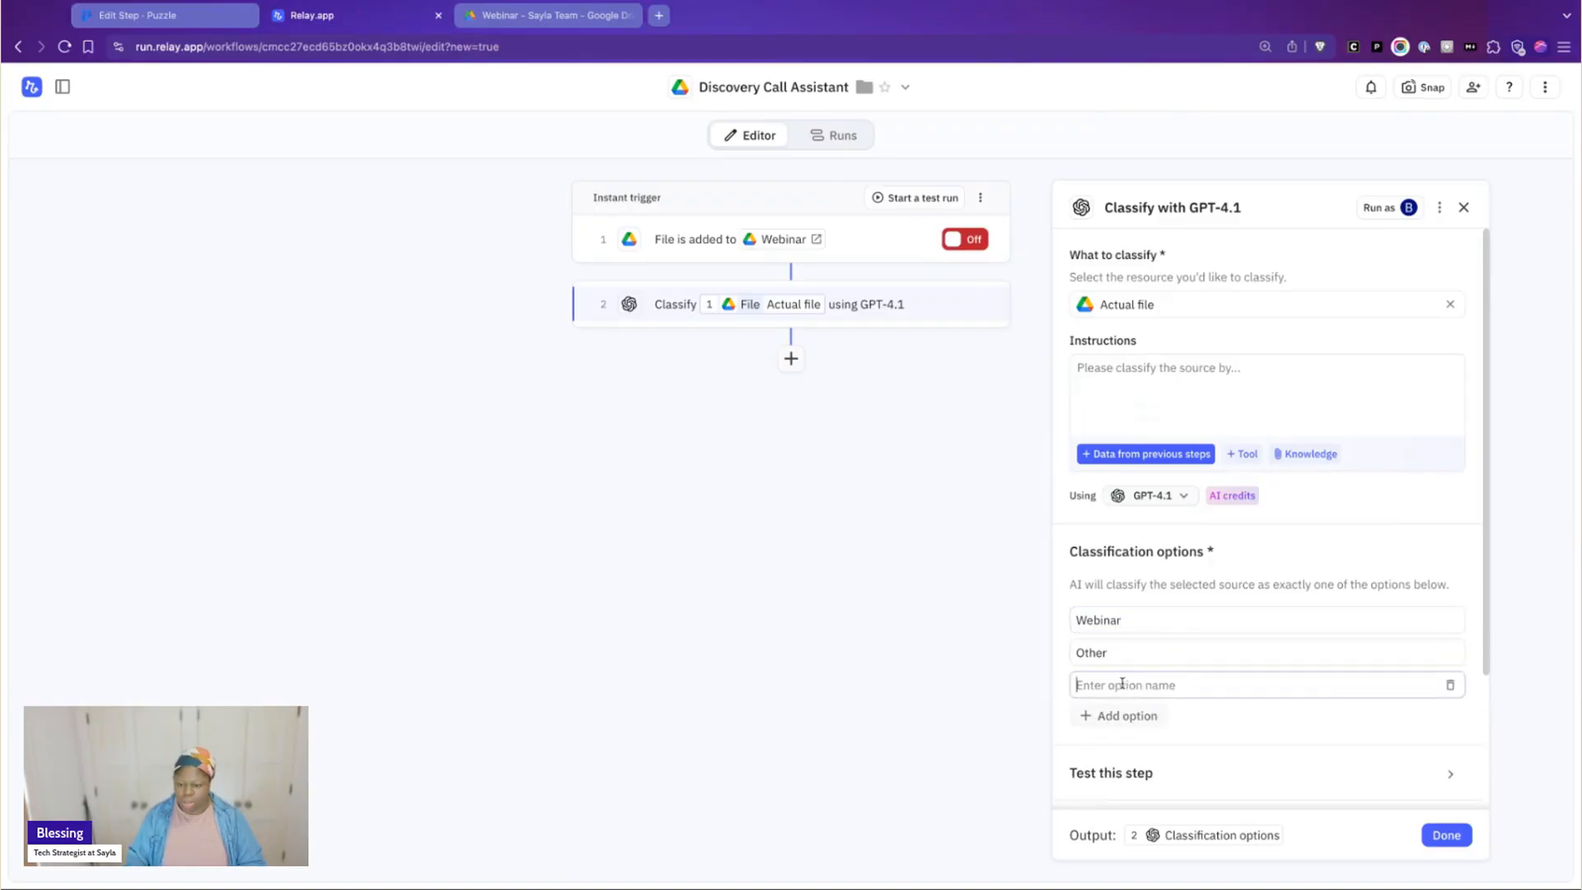
{"action": "type", "text": "Sales Call"}
{"action": "left_click", "coordinate": [1134, 651]}
{"action": "double_click", "coordinate": [1131, 653]}
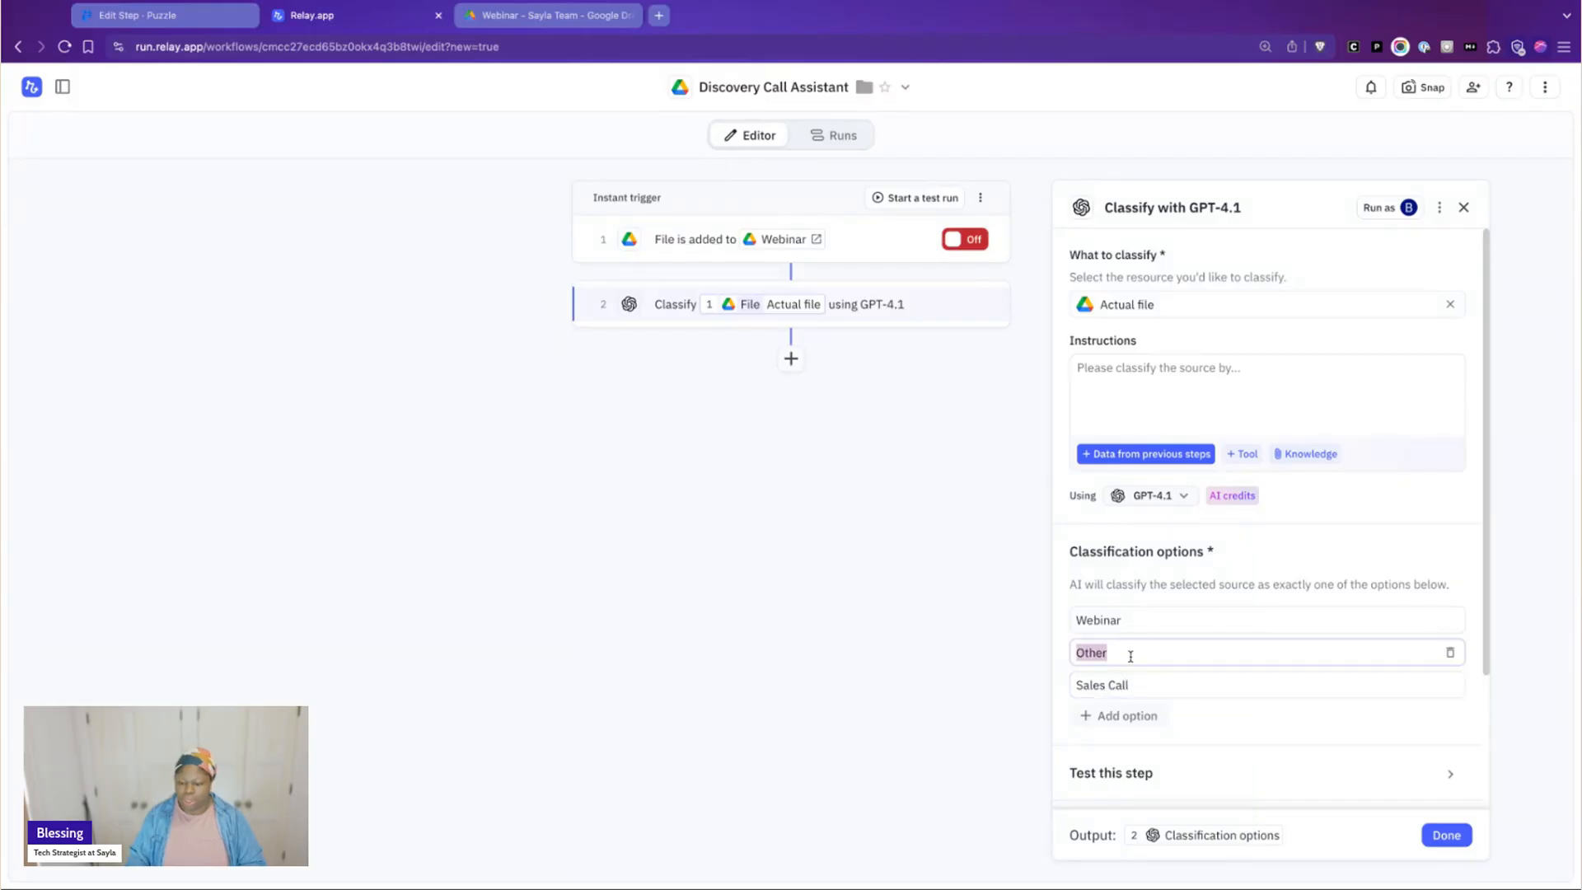
{"action": "left_click", "coordinate": [1122, 715]}
{"action": "type", "text": "Other"}
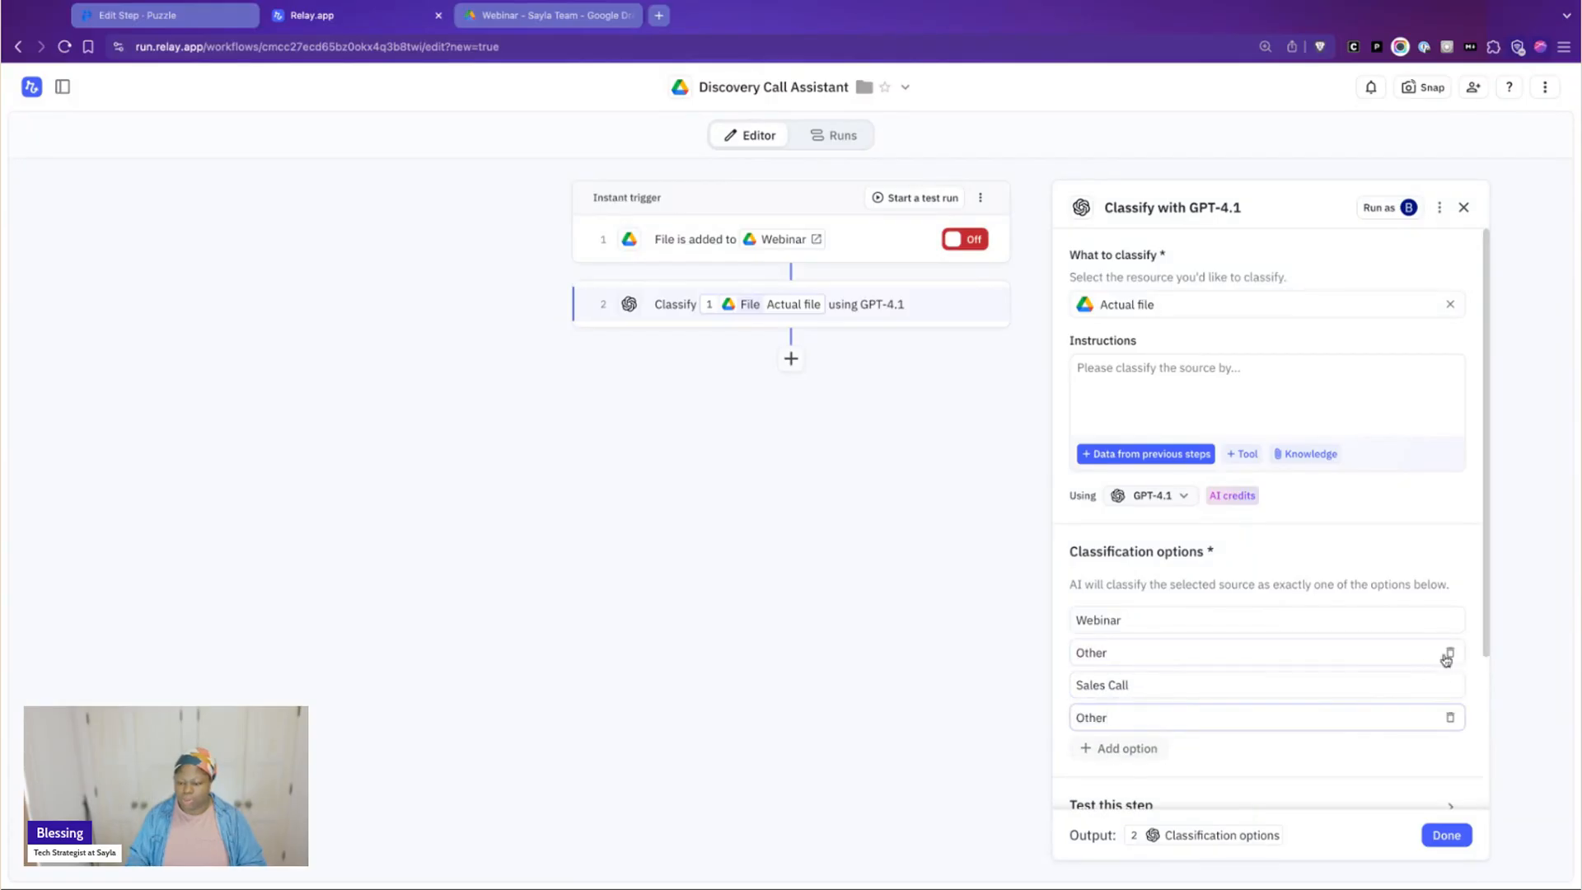
{"action": "left_click", "coordinate": [1448, 654]}
{"action": "scroll", "coordinate": [1063, 399], "scroll_direction": "down", "scroll_amount": 1}
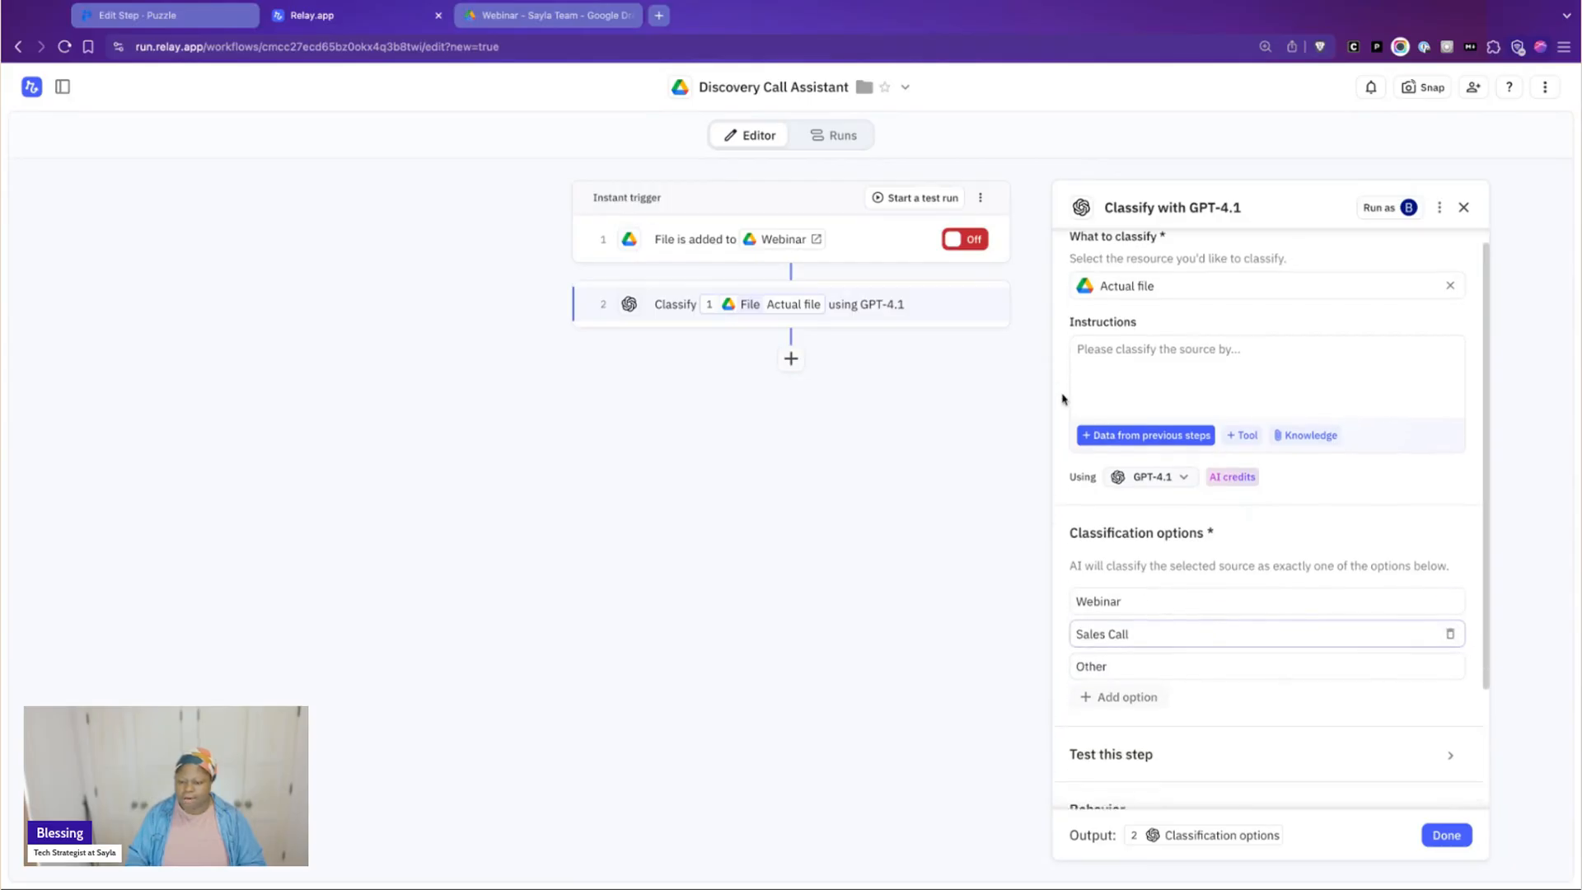
{"action": "scroll", "coordinate": [1063, 403], "scroll_direction": "up", "scroll_amount": 1}
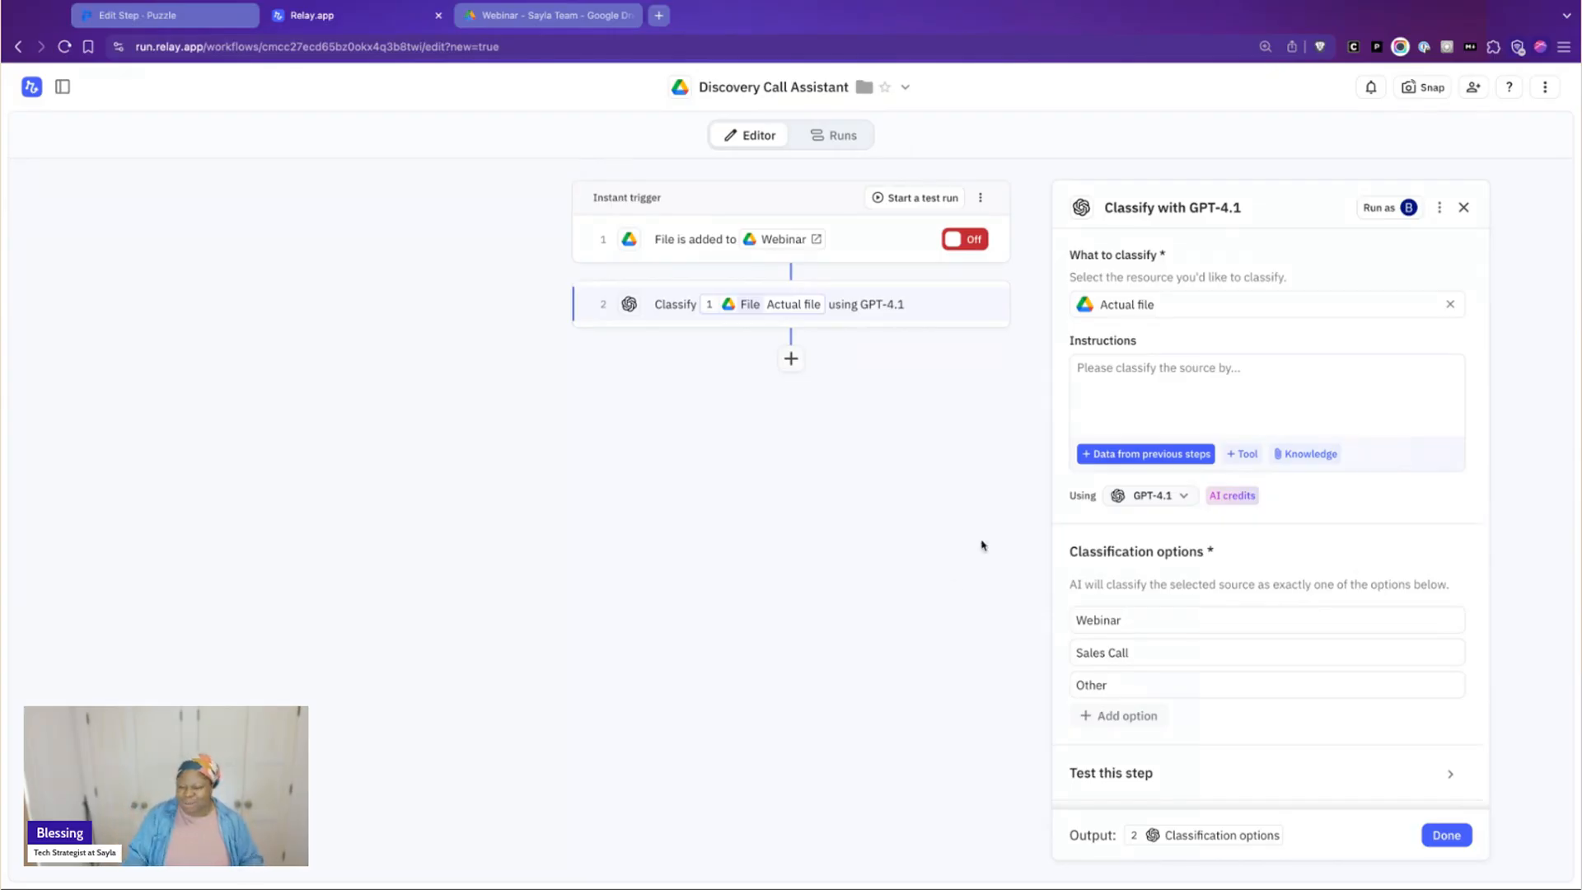
Add instructions for classifying the transcript as sales call, webinar or other, based on payment links, service mentions, discovery call naming and number of speakers
{"action": "left_click", "coordinate": [1166, 400]}
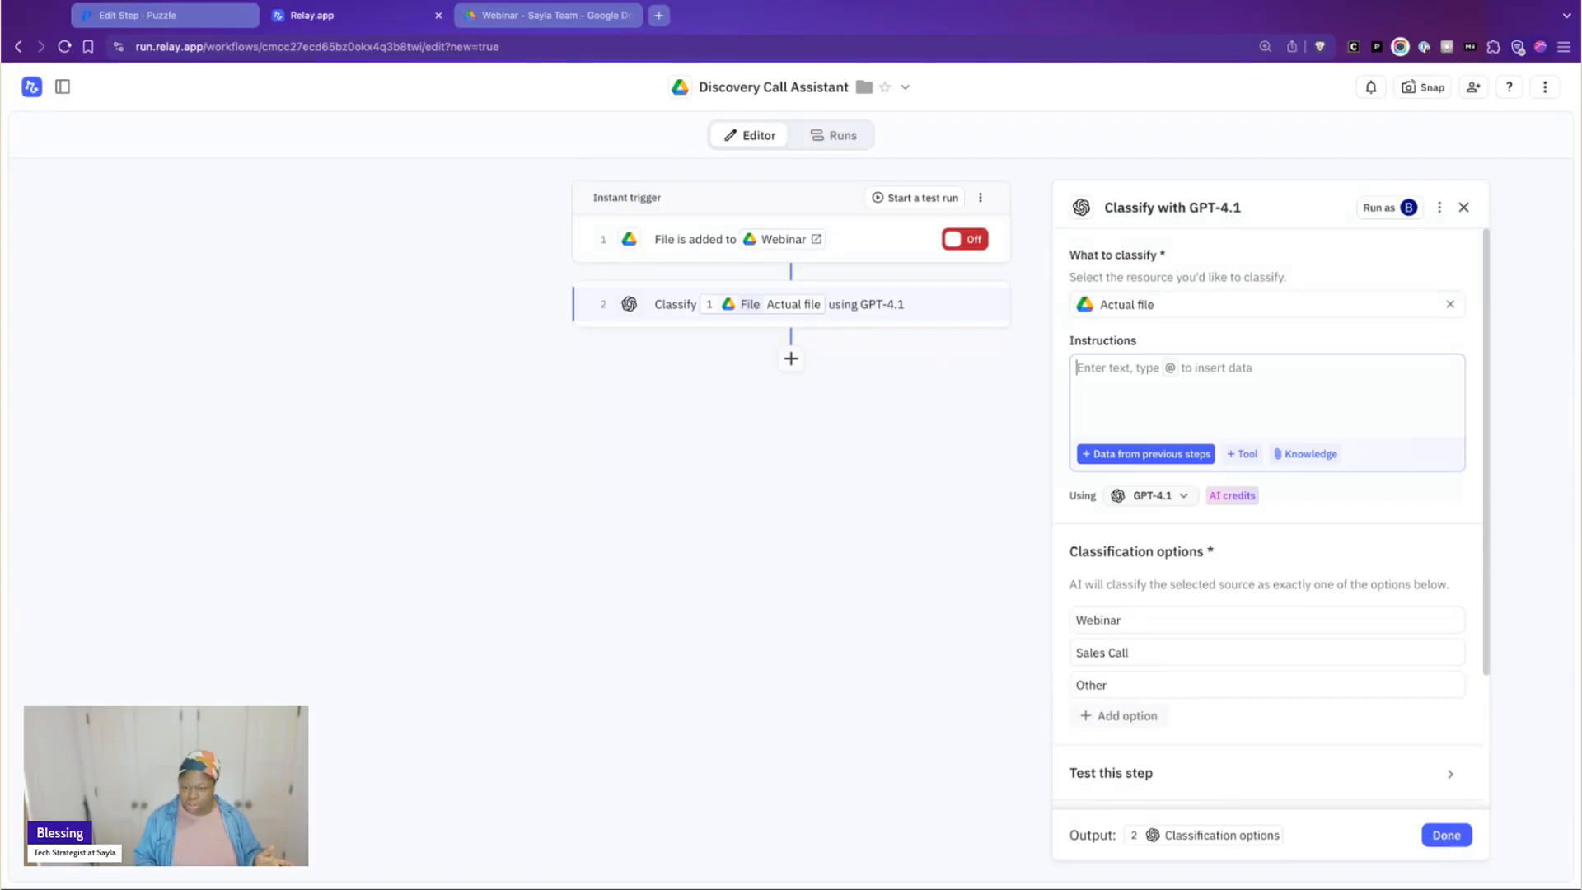
{"action": "type", "text": "So I want you to look at the transcript and determine whether or not this is a sales call or webinar or other. If it is a sales call, I will usually normally denote in a follow-up a link, some sort of payment. I'll mention a service. And so that helps you understand if it's a sales call or I say, or it's named a discovery call. And webinars are a bit more obvious in their format. It's usually one-sided with a few guest speakers if there are any guests at all. My sales calls tend to be one-to-one or like one-to-two at most. And so that should help you figure out which is which."}
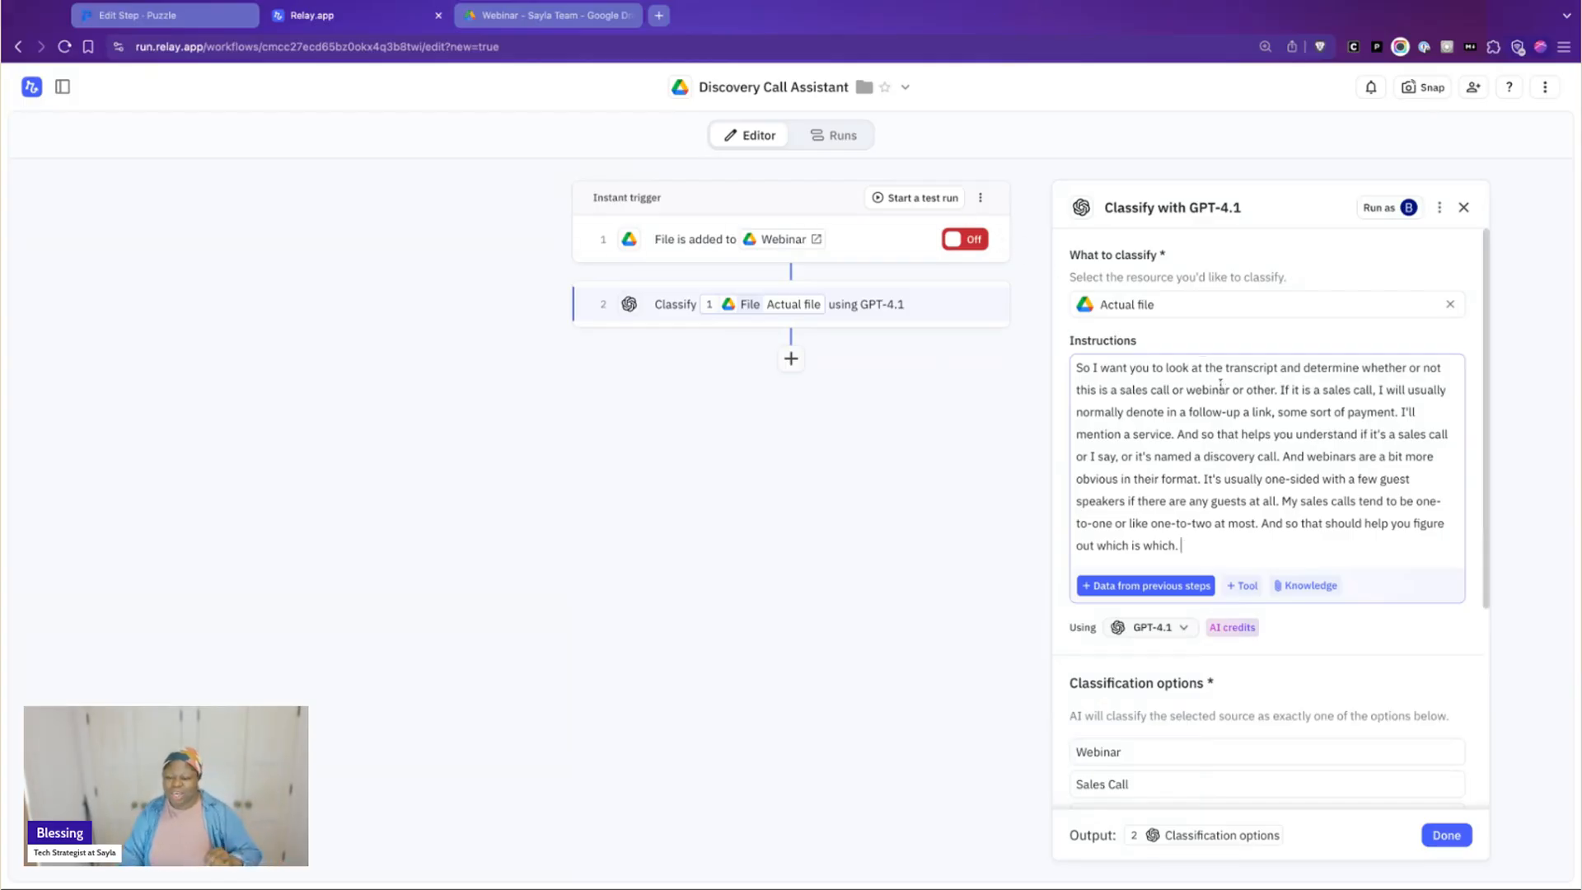
{"action": "left_click", "coordinate": [729, 4]}
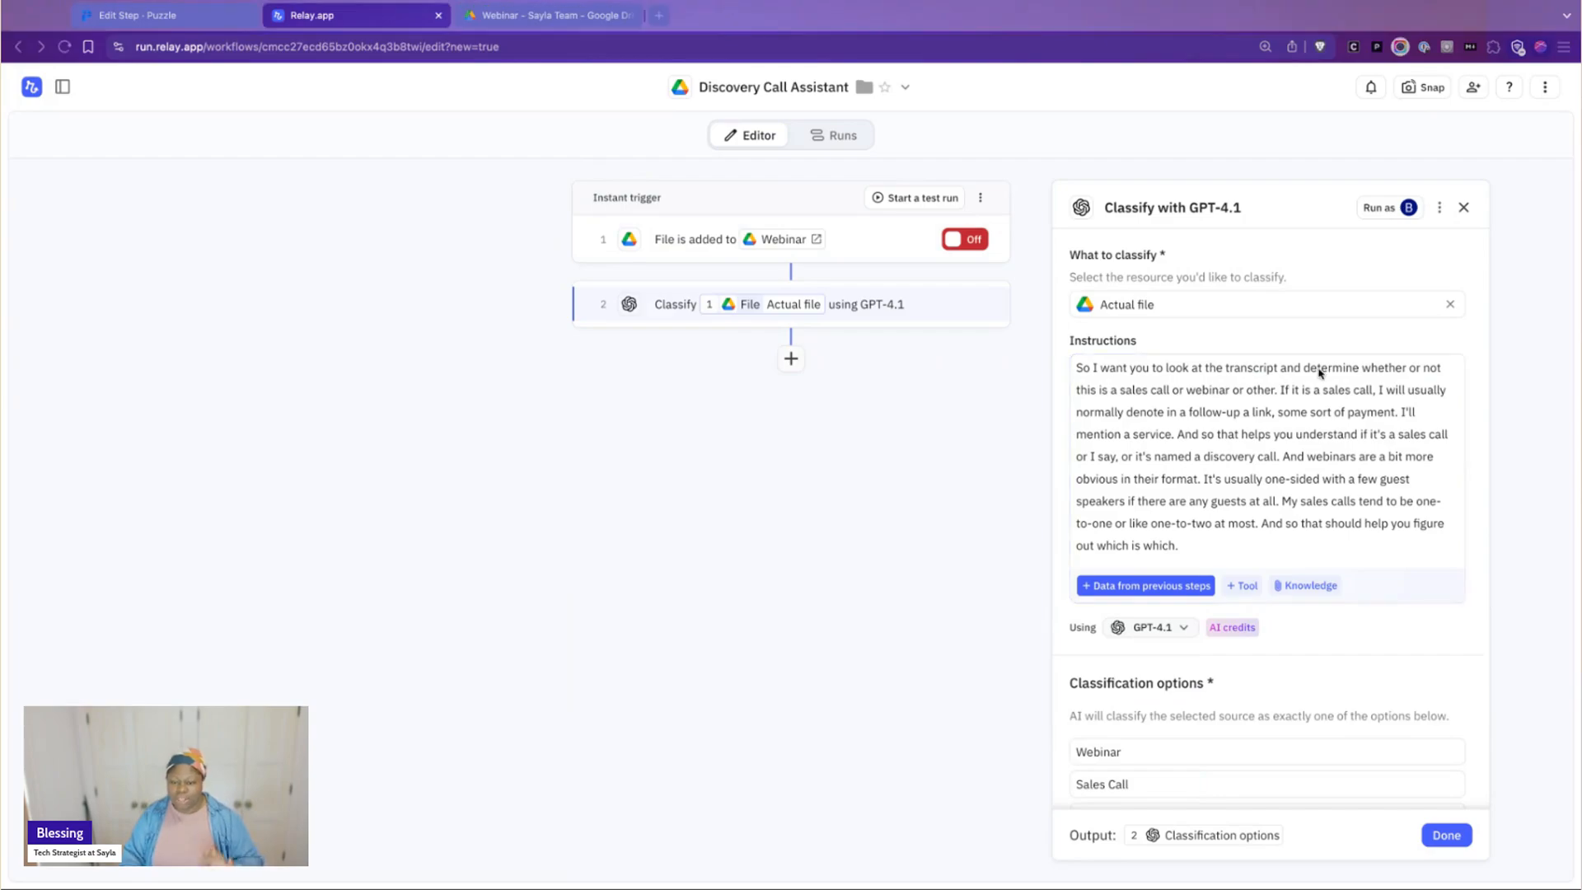
{"action": "left_click", "coordinate": [1319, 501]}
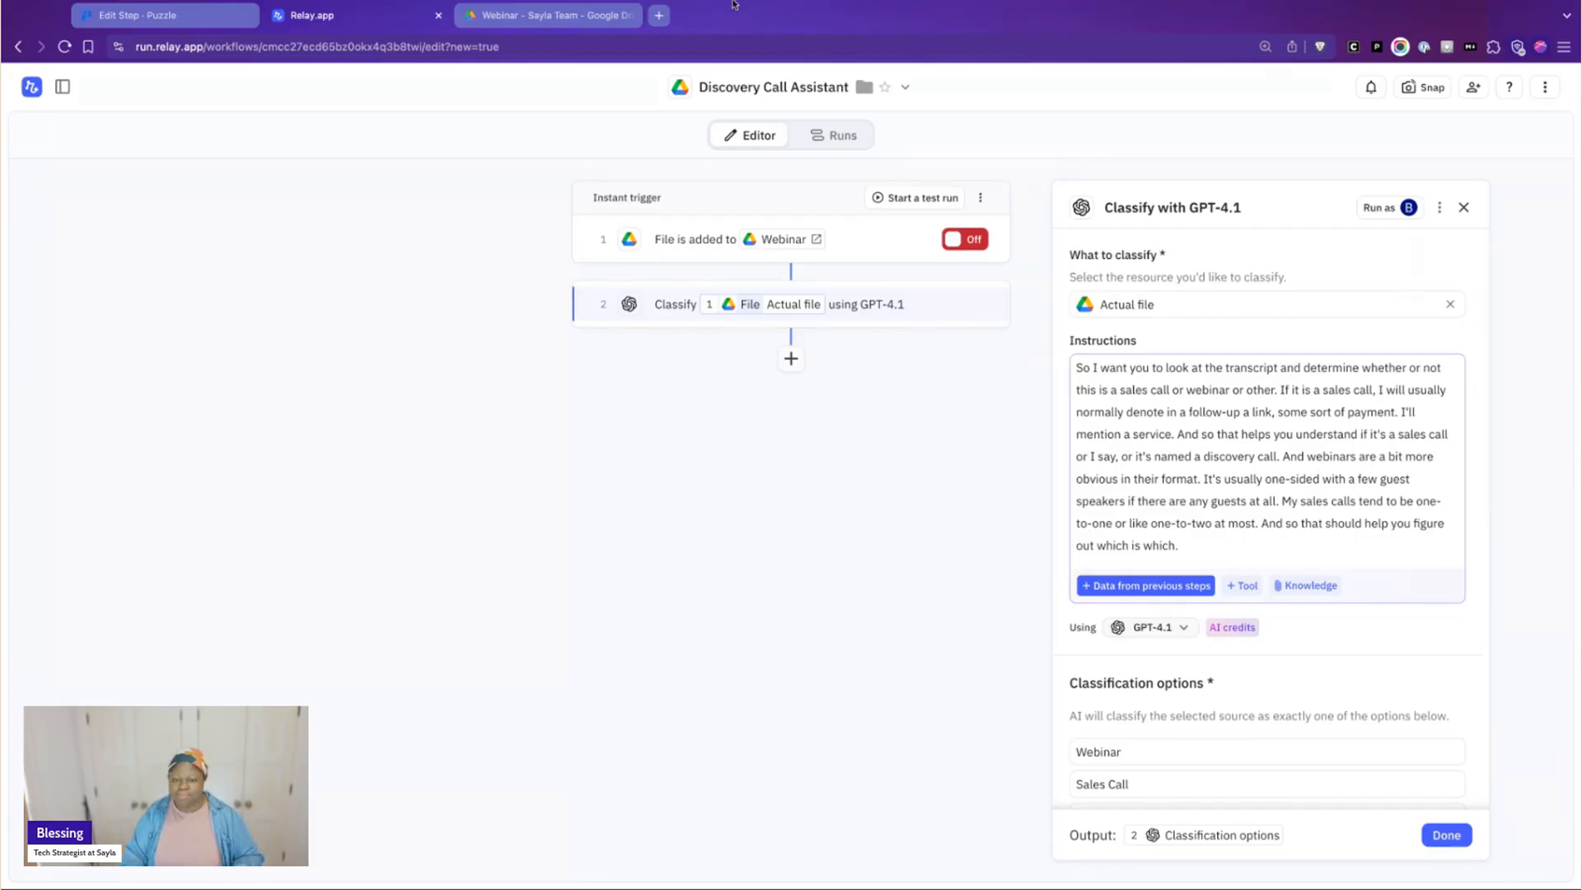
{"action": "left_click", "coordinate": [1249, 485]}
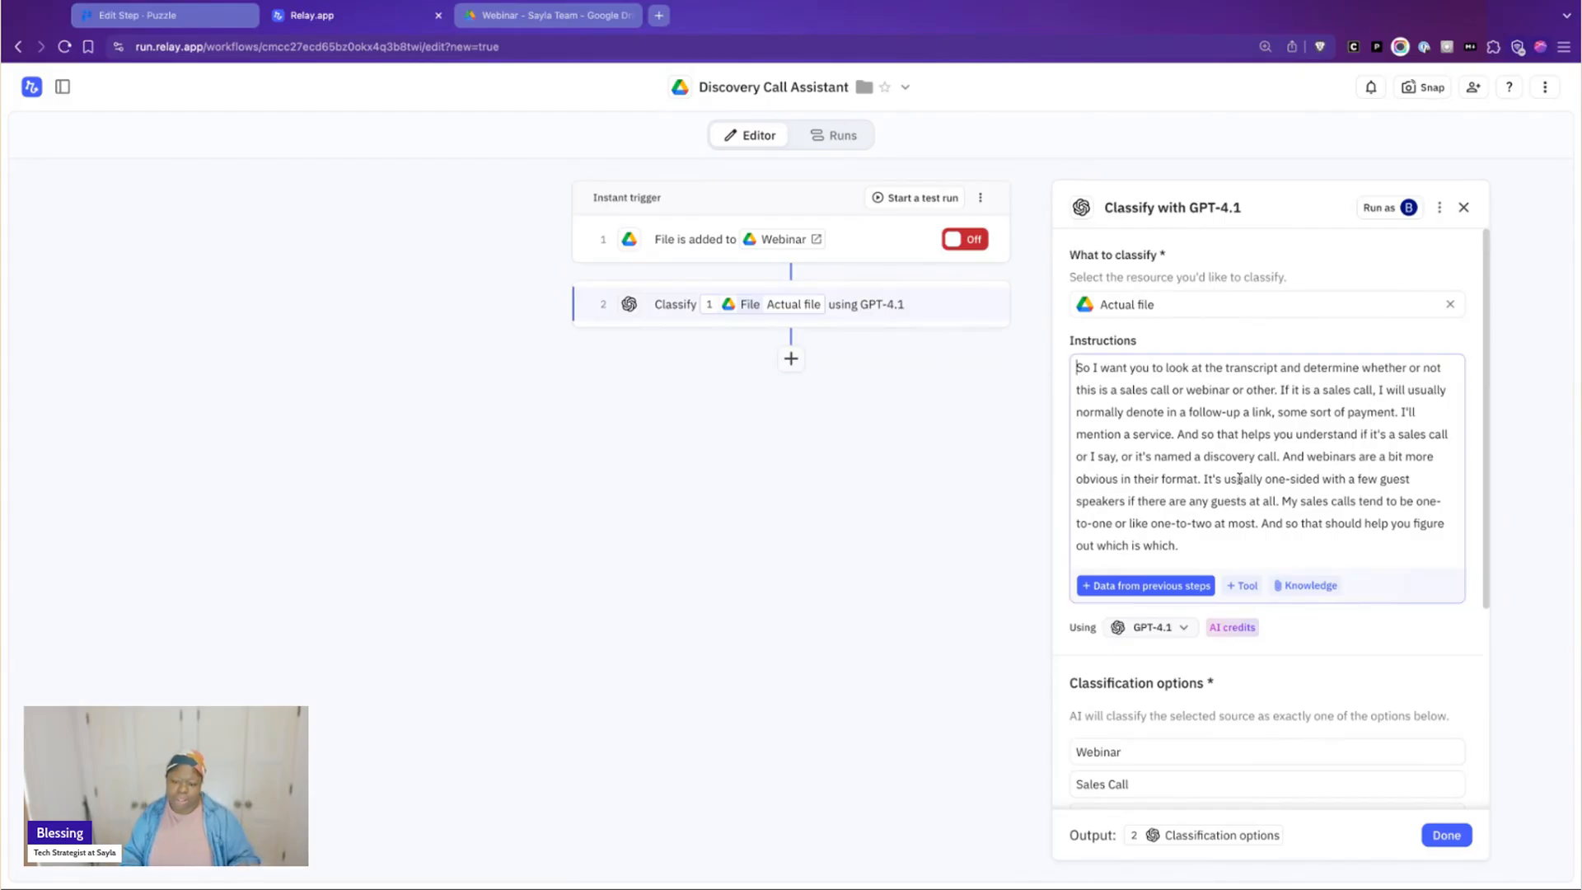
{"action": "scroll", "coordinate": [1238, 479], "scroll_direction": "down", "scroll_amount": 3}
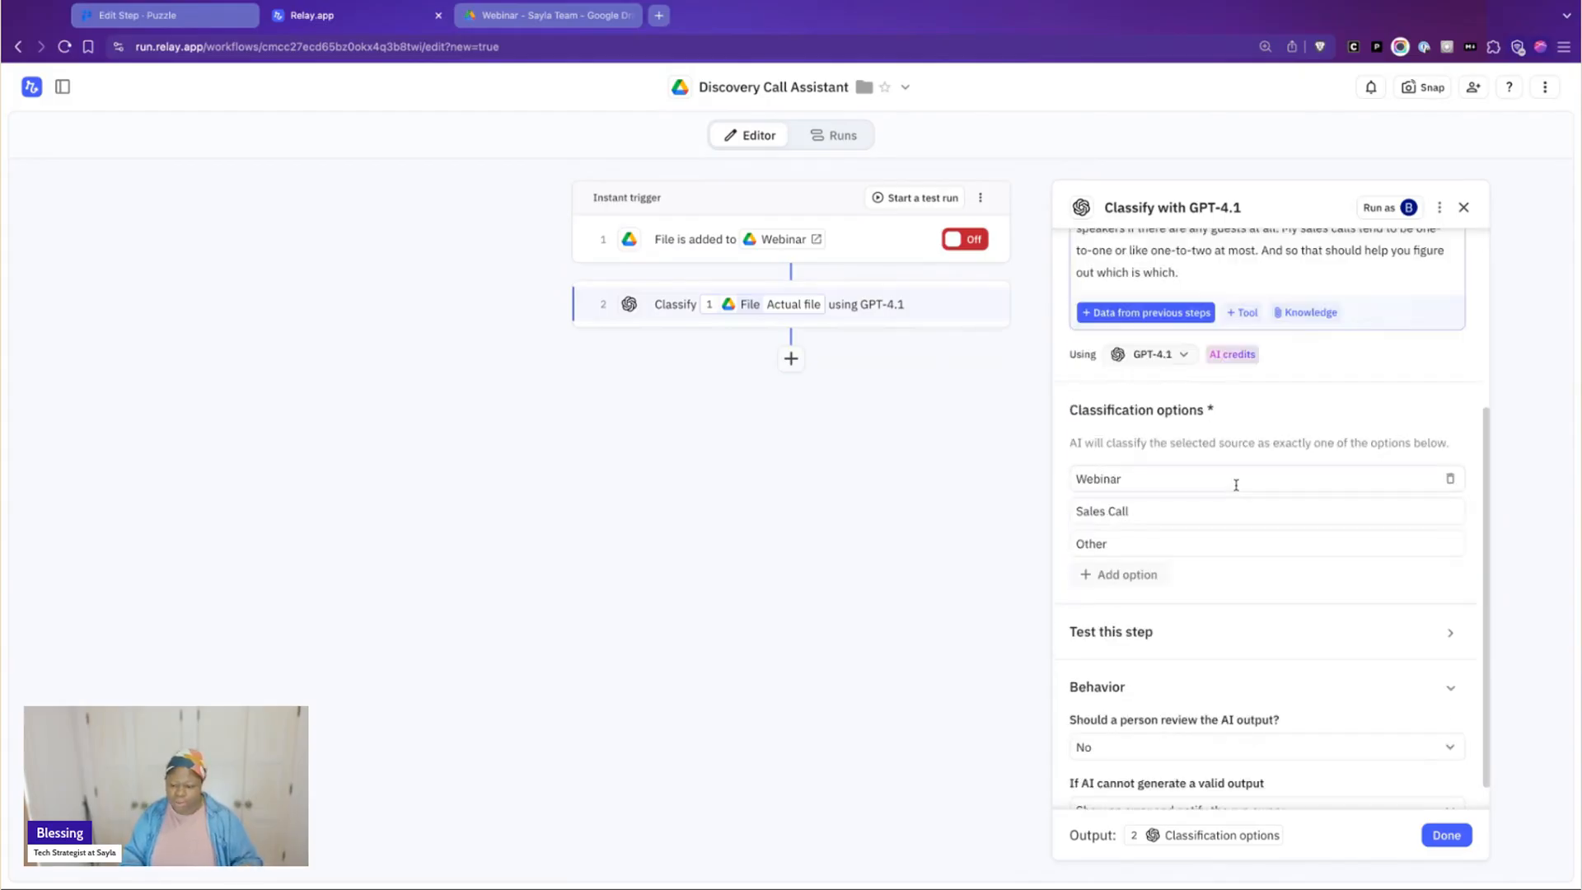
{"action": "scroll", "coordinate": [1236, 483], "scroll_direction": "down", "scroll_amount": 1}
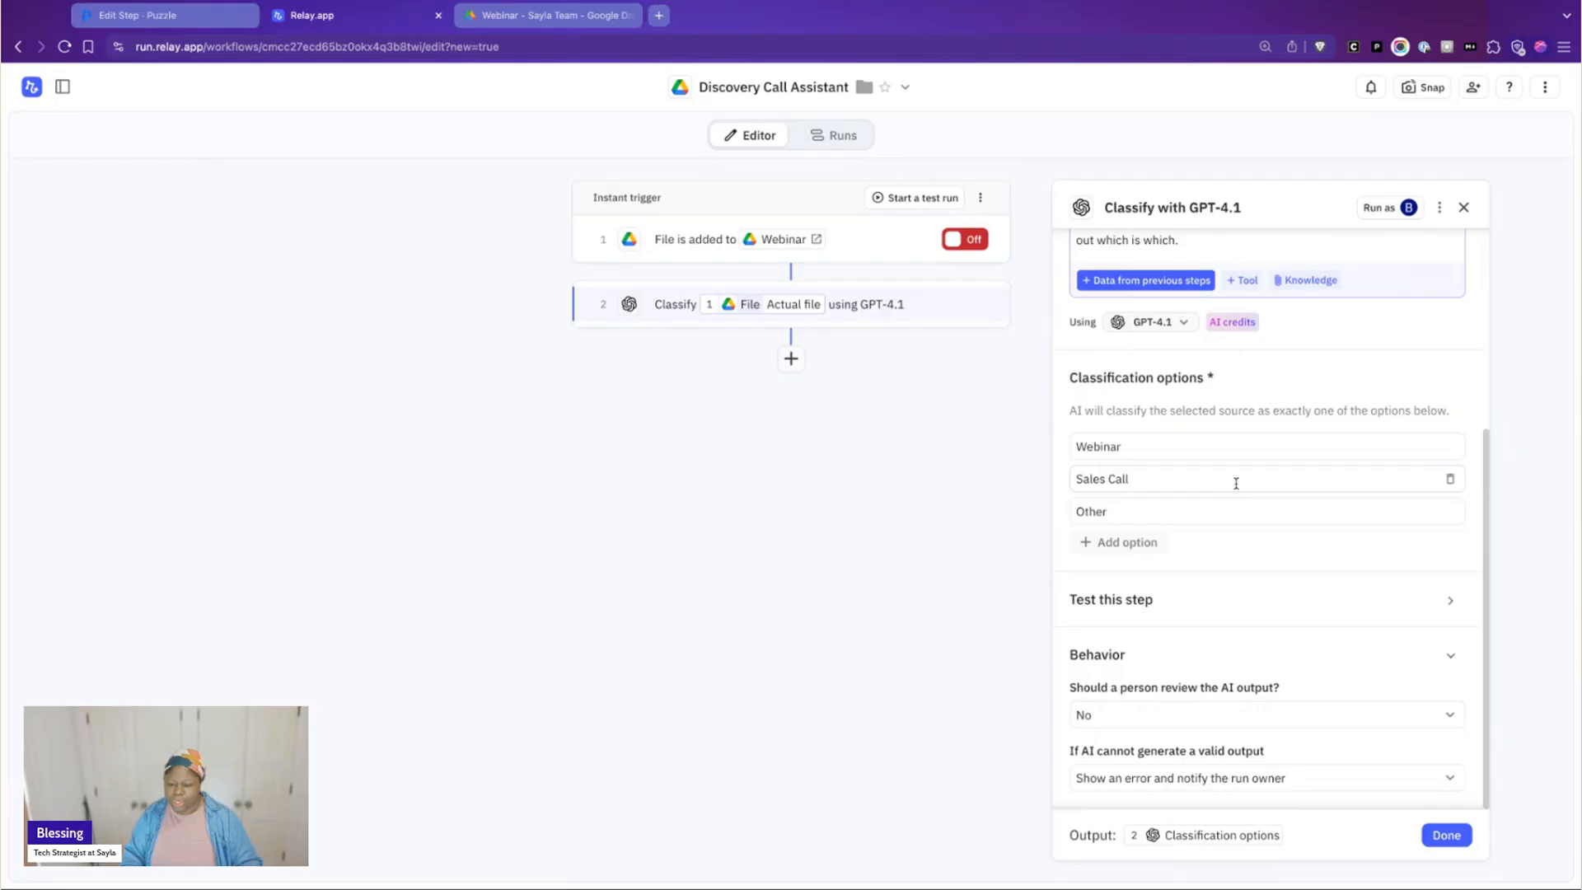
Check the human review choices for the Classify step's AI output and close the step's settings
{"action": "left_click", "coordinate": [1224, 725]}
{"action": "left_click", "coordinate": [1282, 742]}
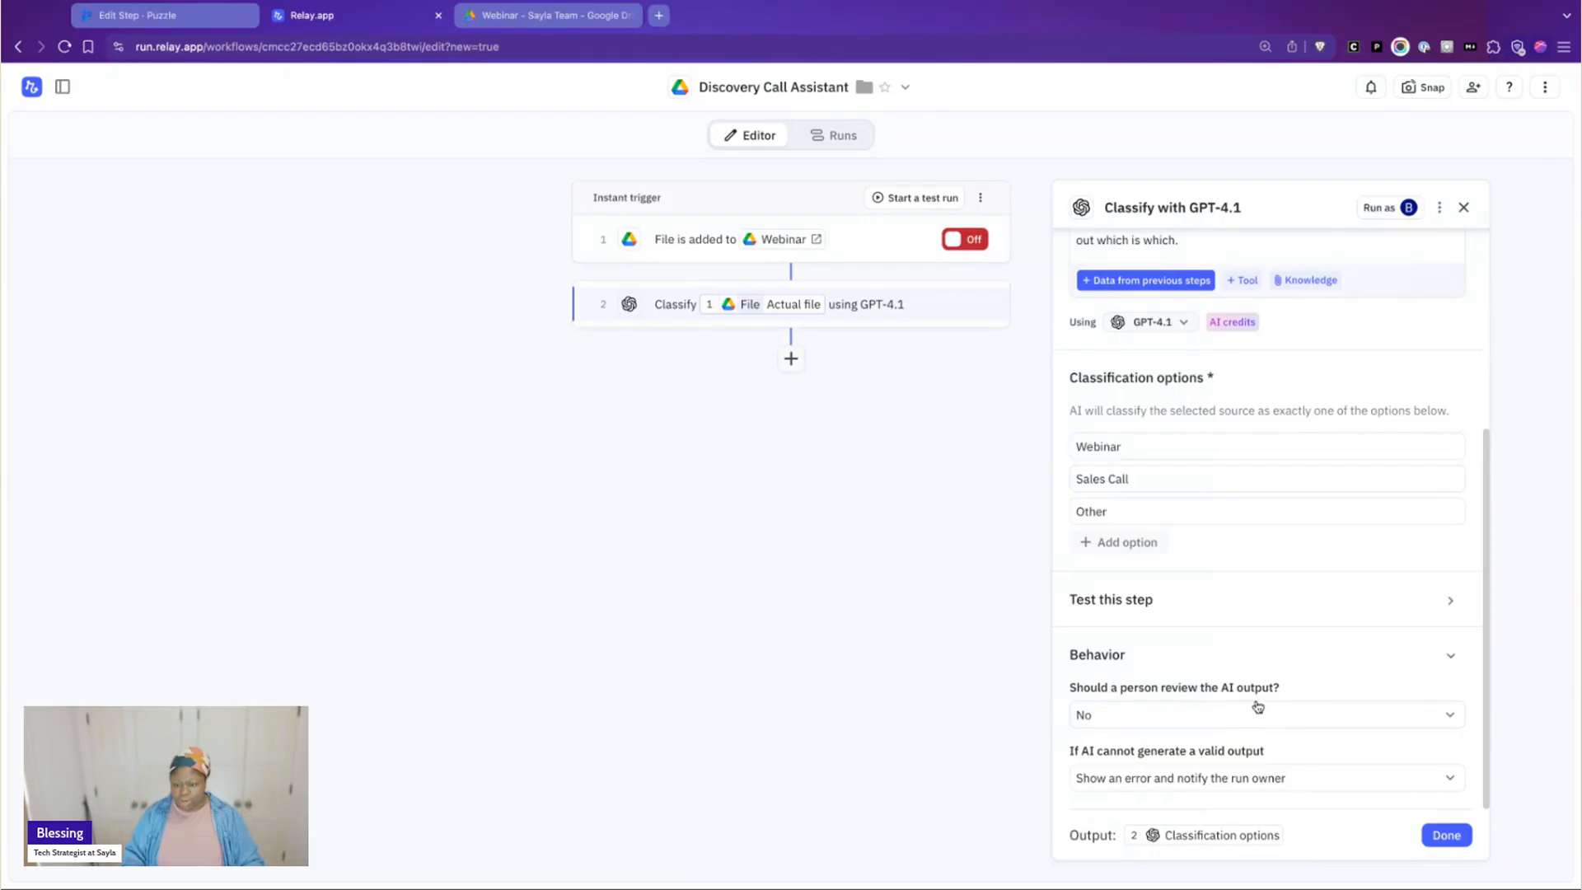
{"action": "left_click", "coordinate": [1257, 709]}
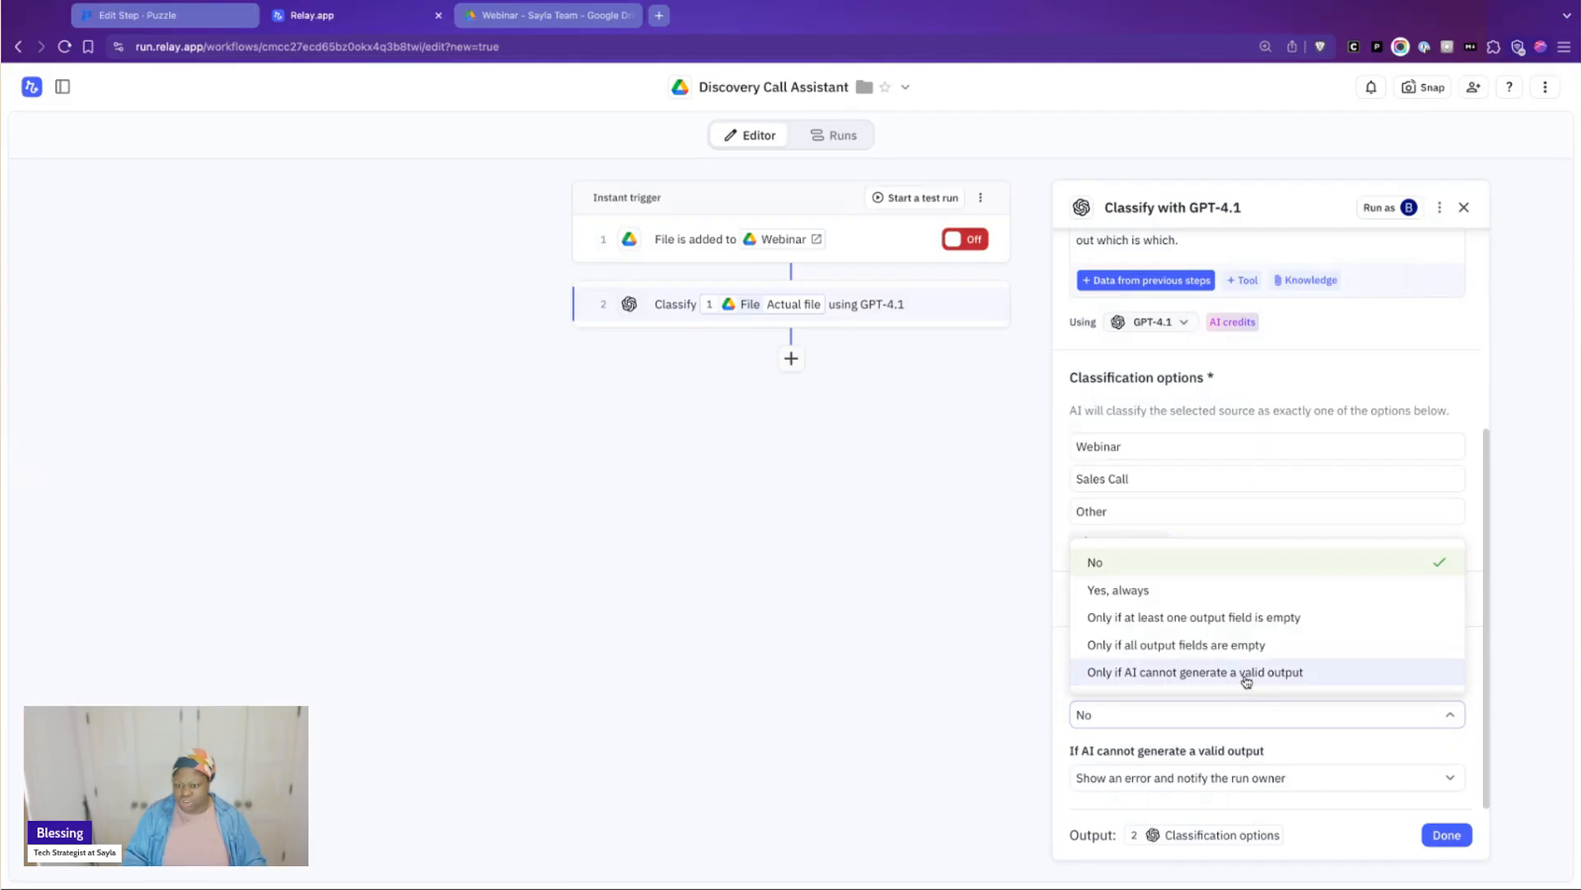
{"action": "left_click", "coordinate": [1223, 736]}
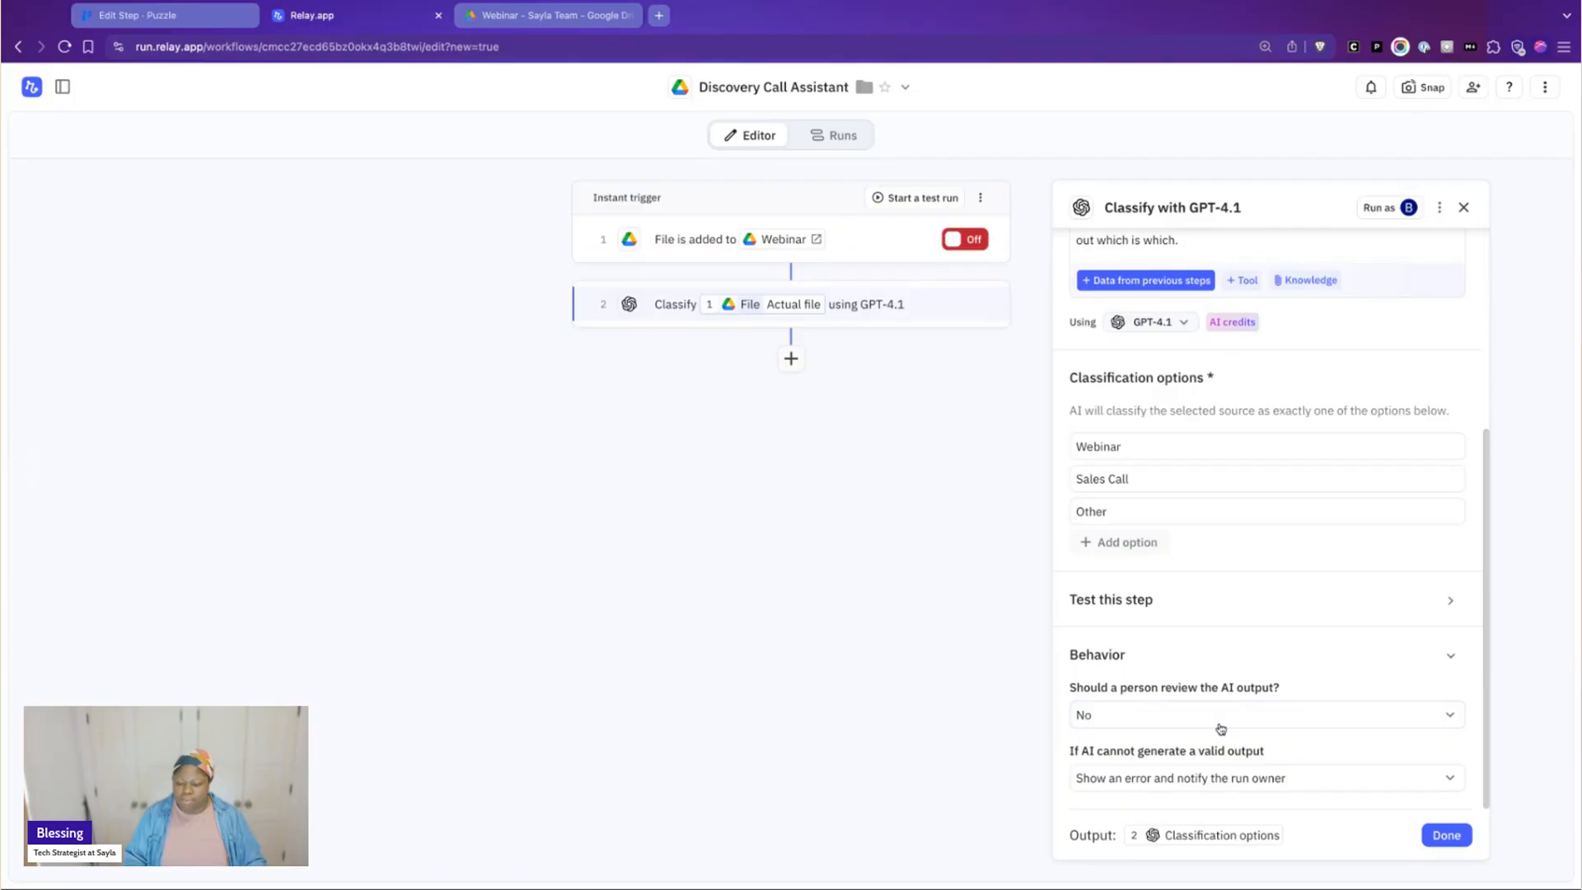
{"action": "scroll", "coordinate": [1206, 651], "scroll_direction": "up", "scroll_amount": 1}
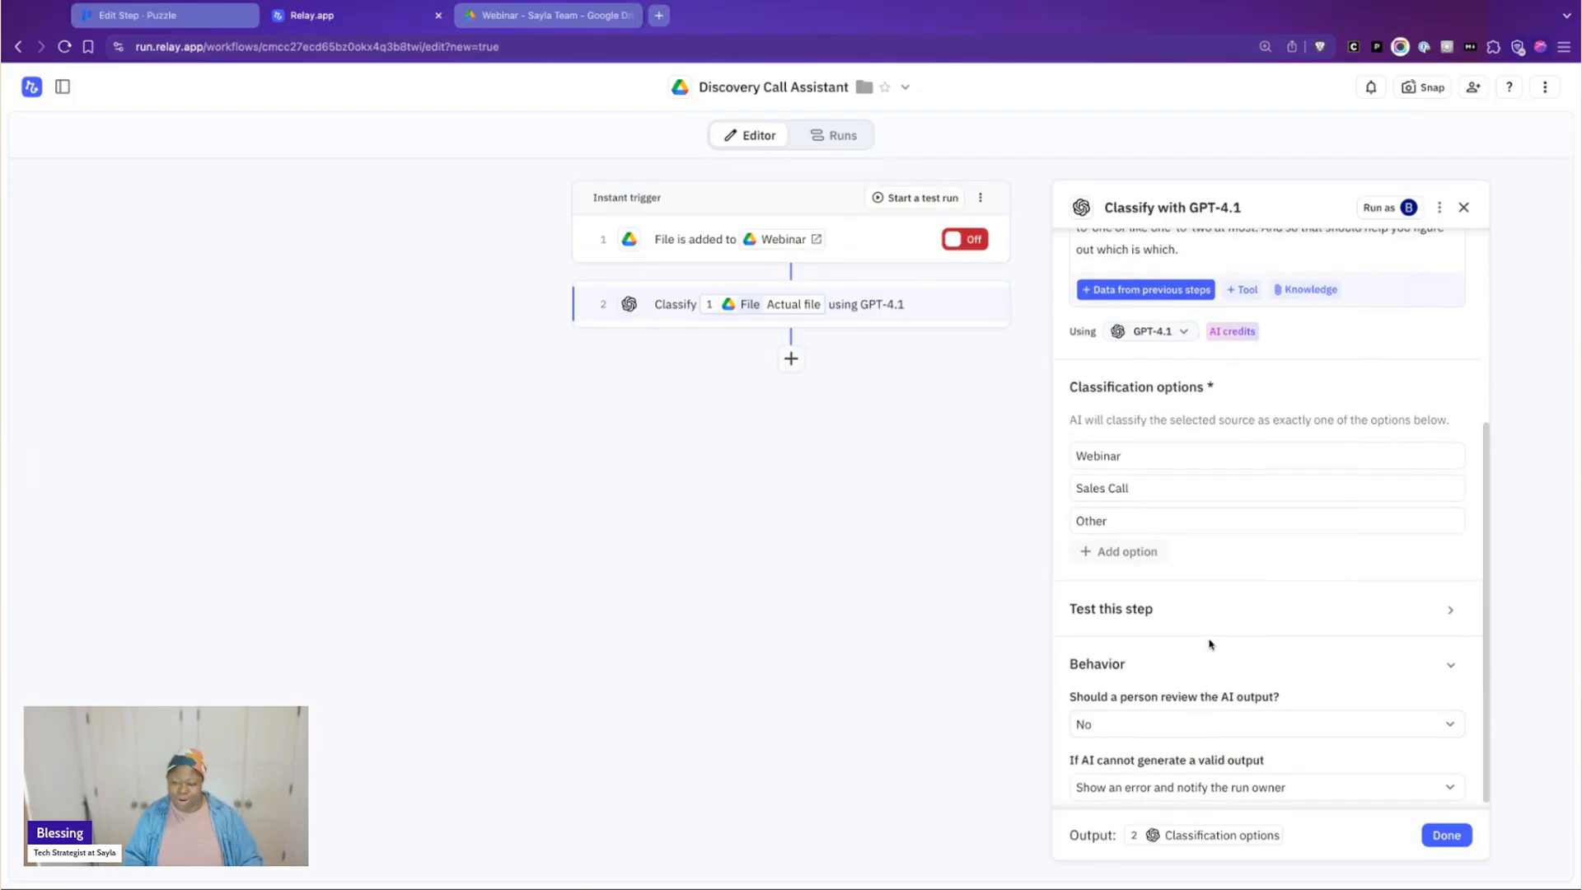
{"action": "scroll", "coordinate": [1209, 641], "scroll_direction": "up", "scroll_amount": 4}
{"action": "scroll", "coordinate": [1318, 709], "scroll_direction": "down", "scroll_amount": 4}
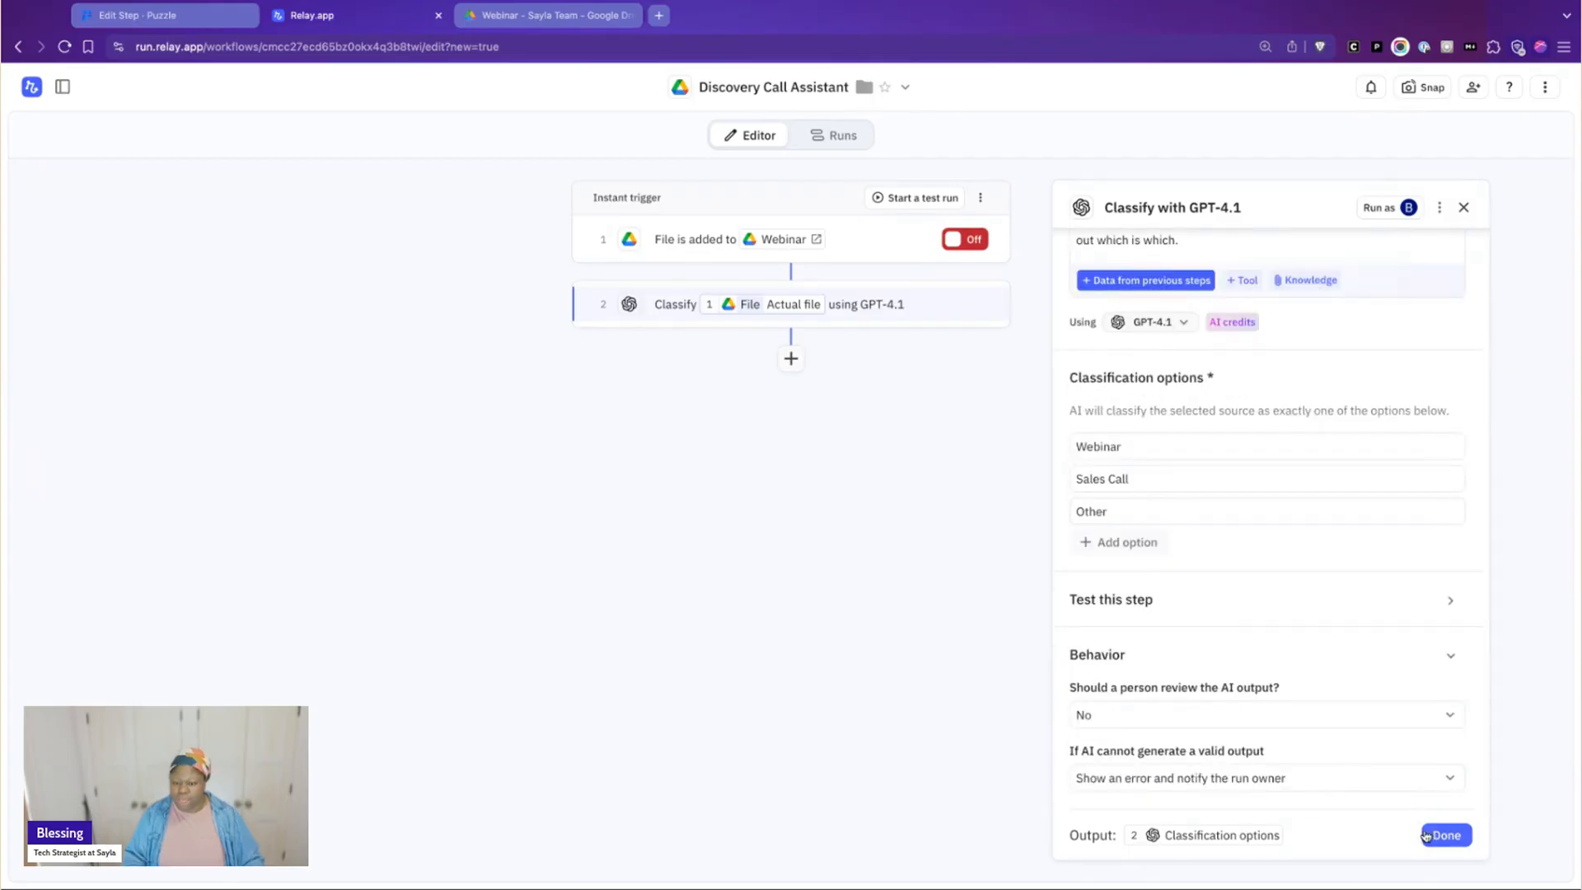
{"action": "left_click", "coordinate": [1426, 835]}
Test the Classify step on the example discovery call file and check the returned classification
{"action": "left_click", "coordinate": [896, 317]}
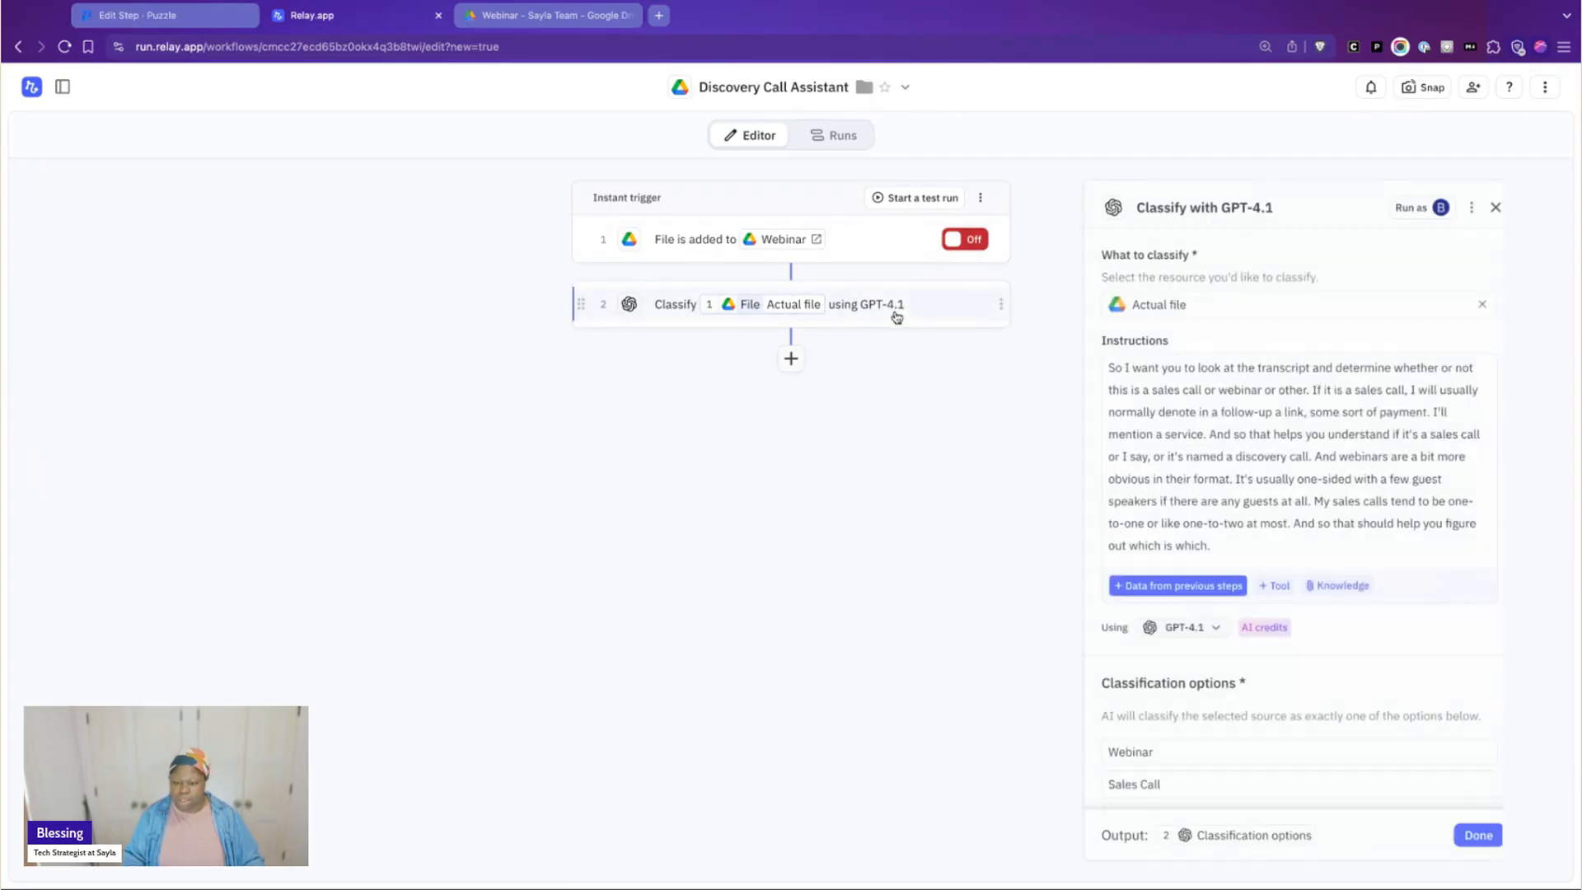
{"action": "scroll", "coordinate": [1261, 487], "scroll_direction": "down", "scroll_amount": 4}
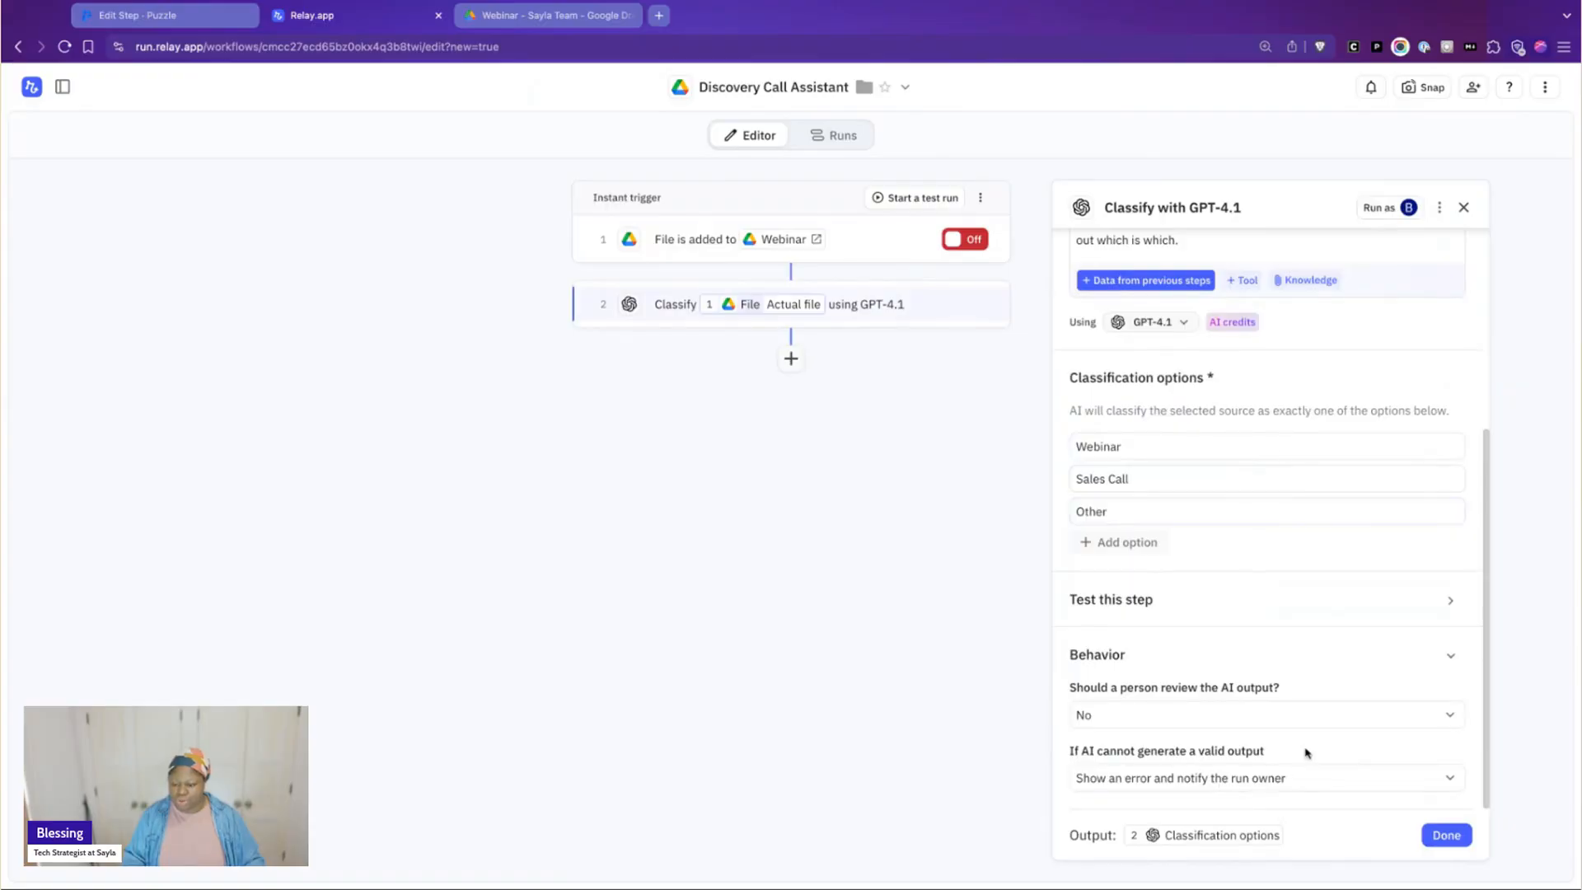
{"action": "left_click", "coordinate": [1191, 608]}
{"action": "left_click", "coordinate": [1093, 681]}
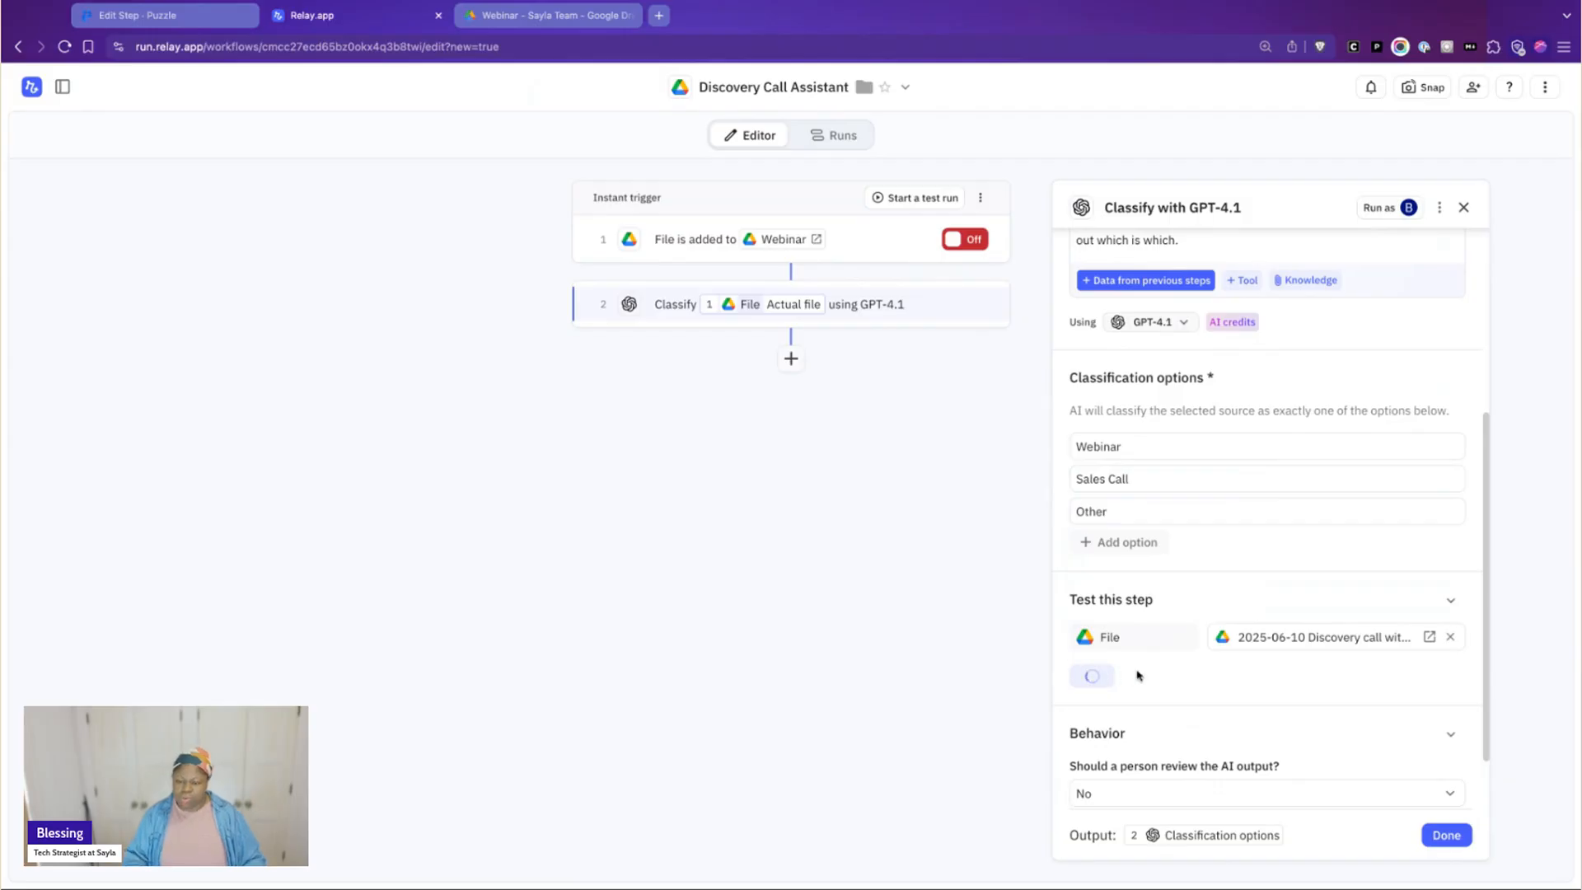
{"action": "scroll", "coordinate": [1176, 646], "scroll_direction": "down", "scroll_amount": 3}
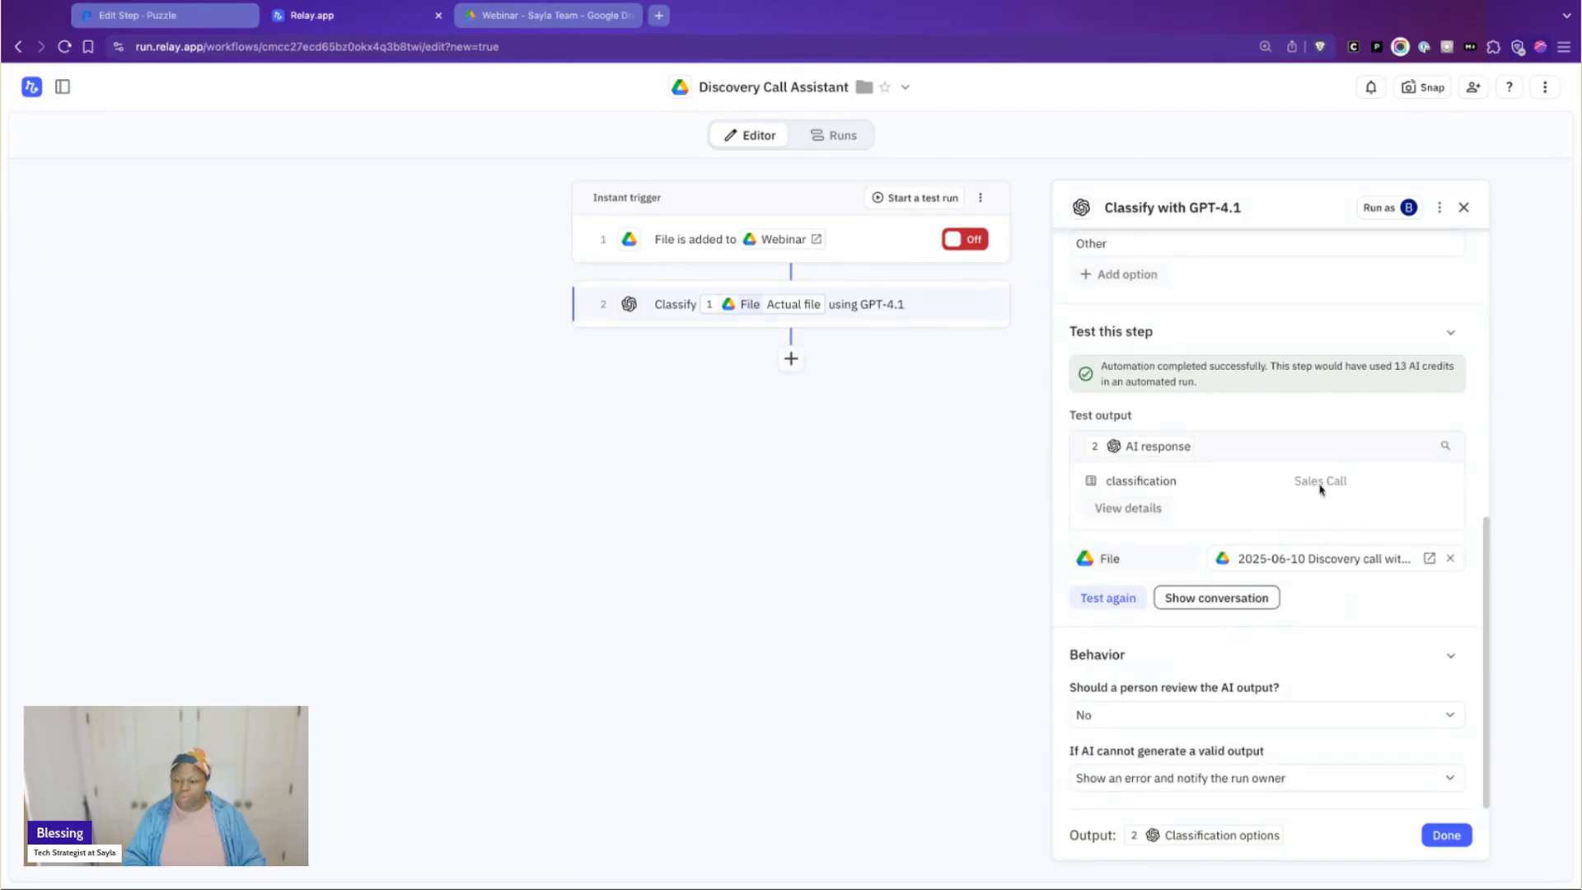
{"action": "left_click", "coordinate": [467, 2]}
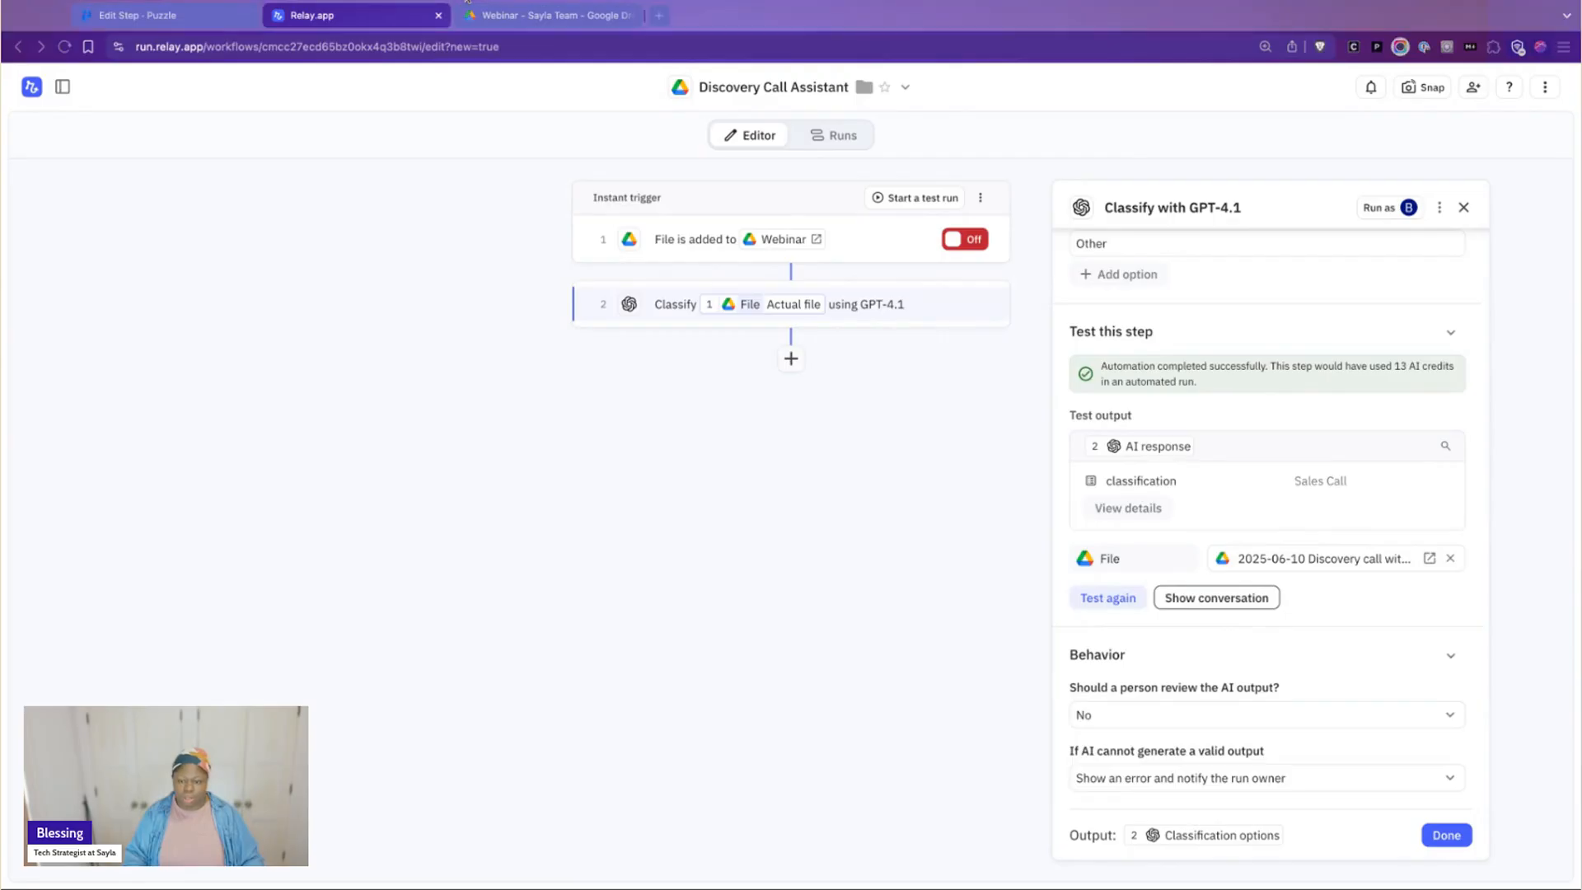
Add a Paths flow control step after the Classify step
{"action": "left_click", "coordinate": [791, 358]}
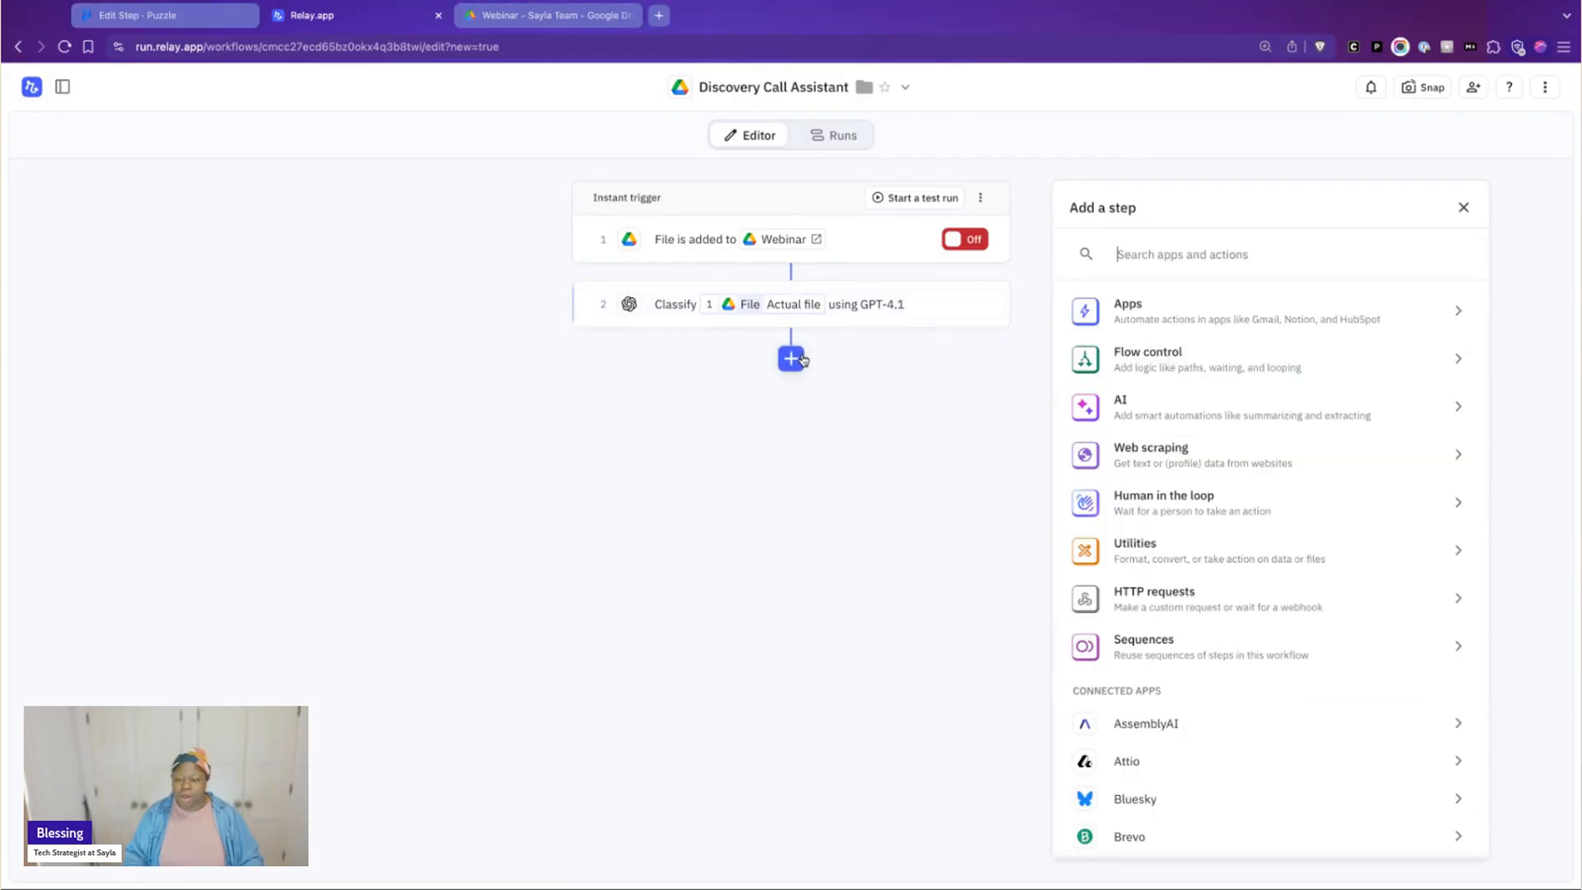
{"action": "scroll", "coordinate": [1198, 505], "scroll_direction": "down", "scroll_amount": 3}
{"action": "scroll", "coordinate": [1197, 505], "scroll_direction": "up", "scroll_amount": 3}
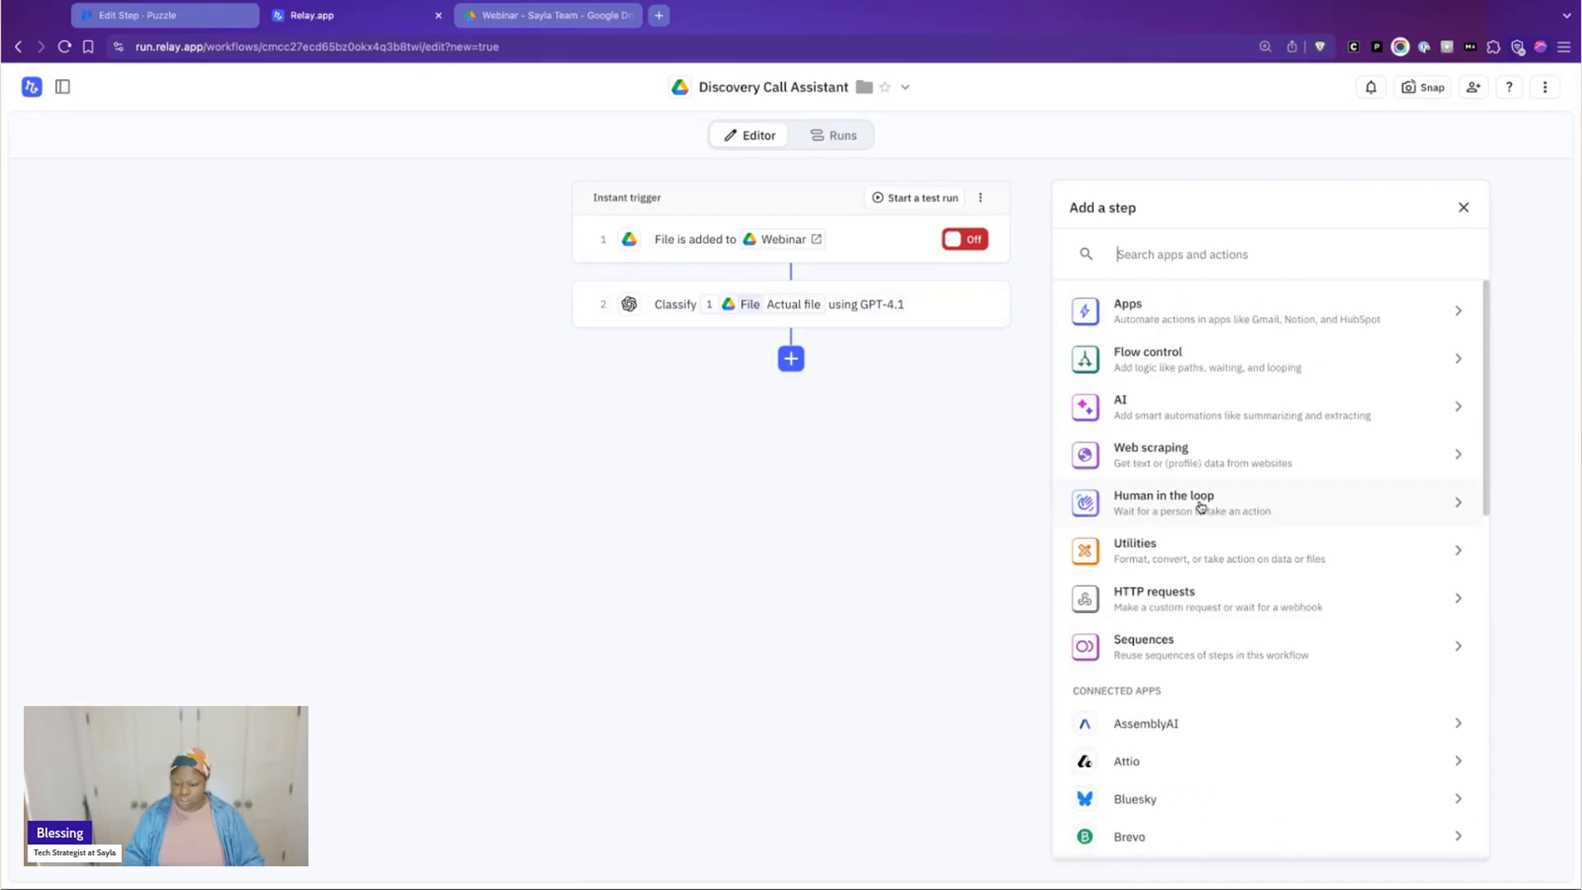
{"action": "left_click", "coordinate": [1170, 357]}
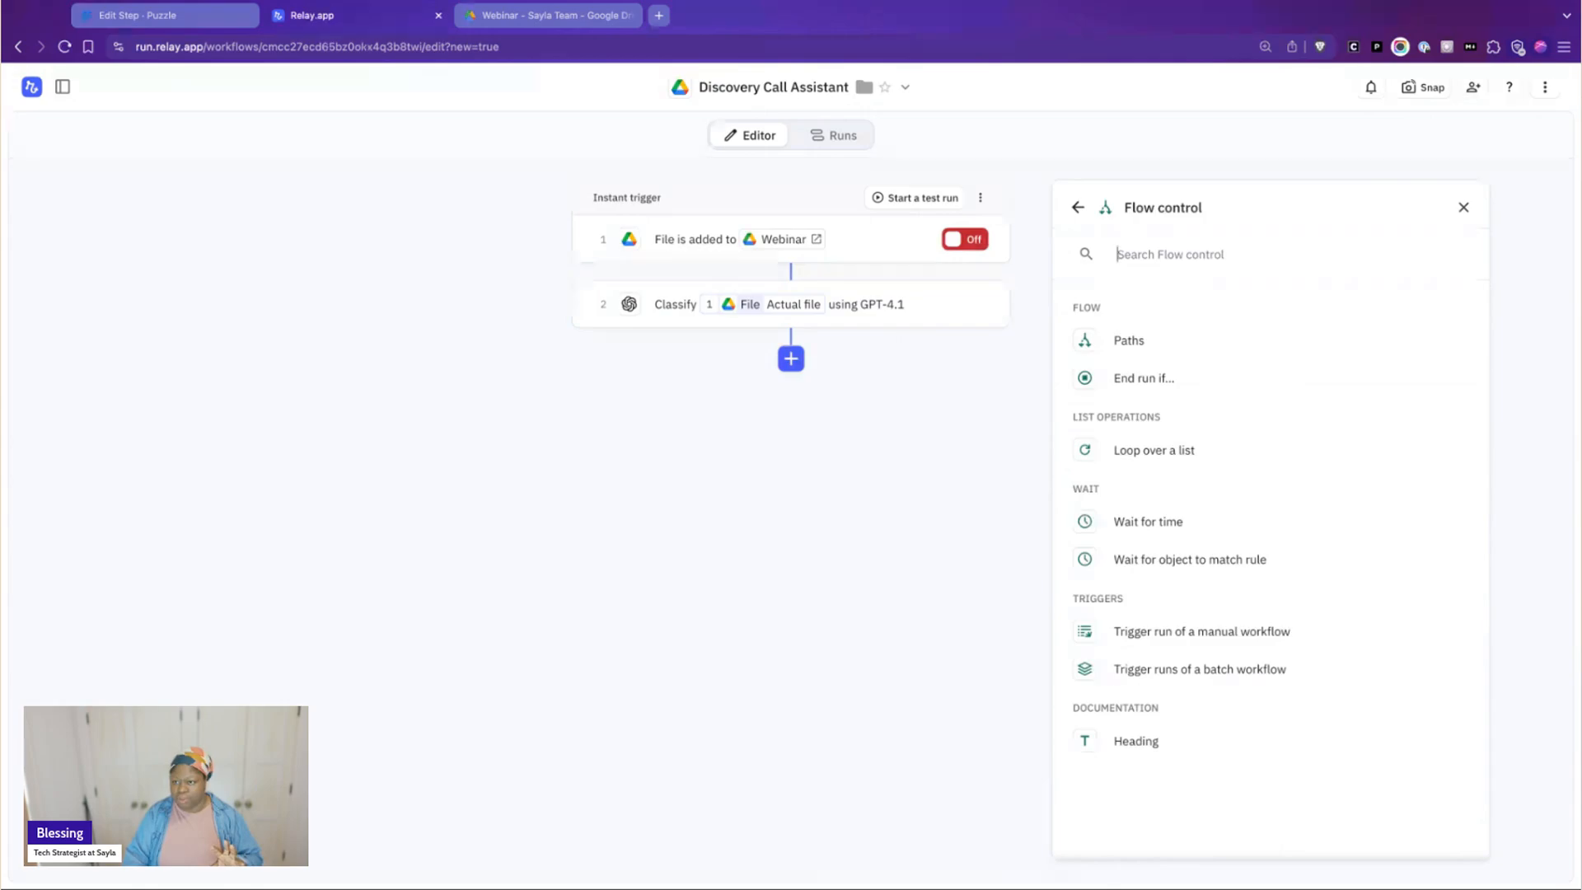
{"action": "left_click", "coordinate": [1184, 343]}
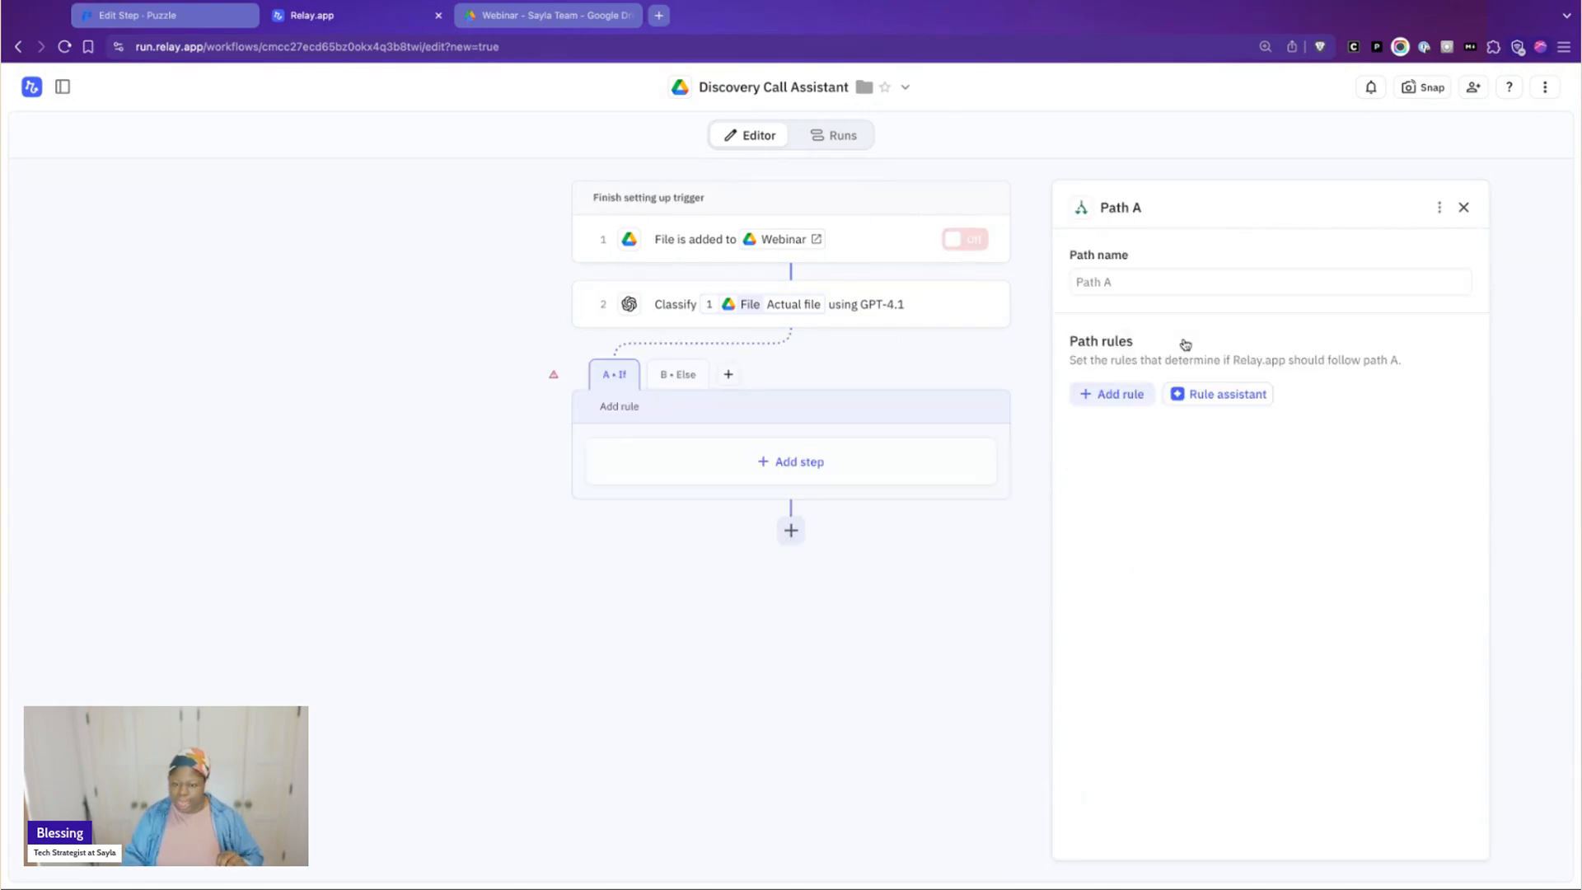
Set Path A's rule to follow when the Classify step's classification is one of Sales Call
{"action": "left_click", "coordinate": [1138, 394]}
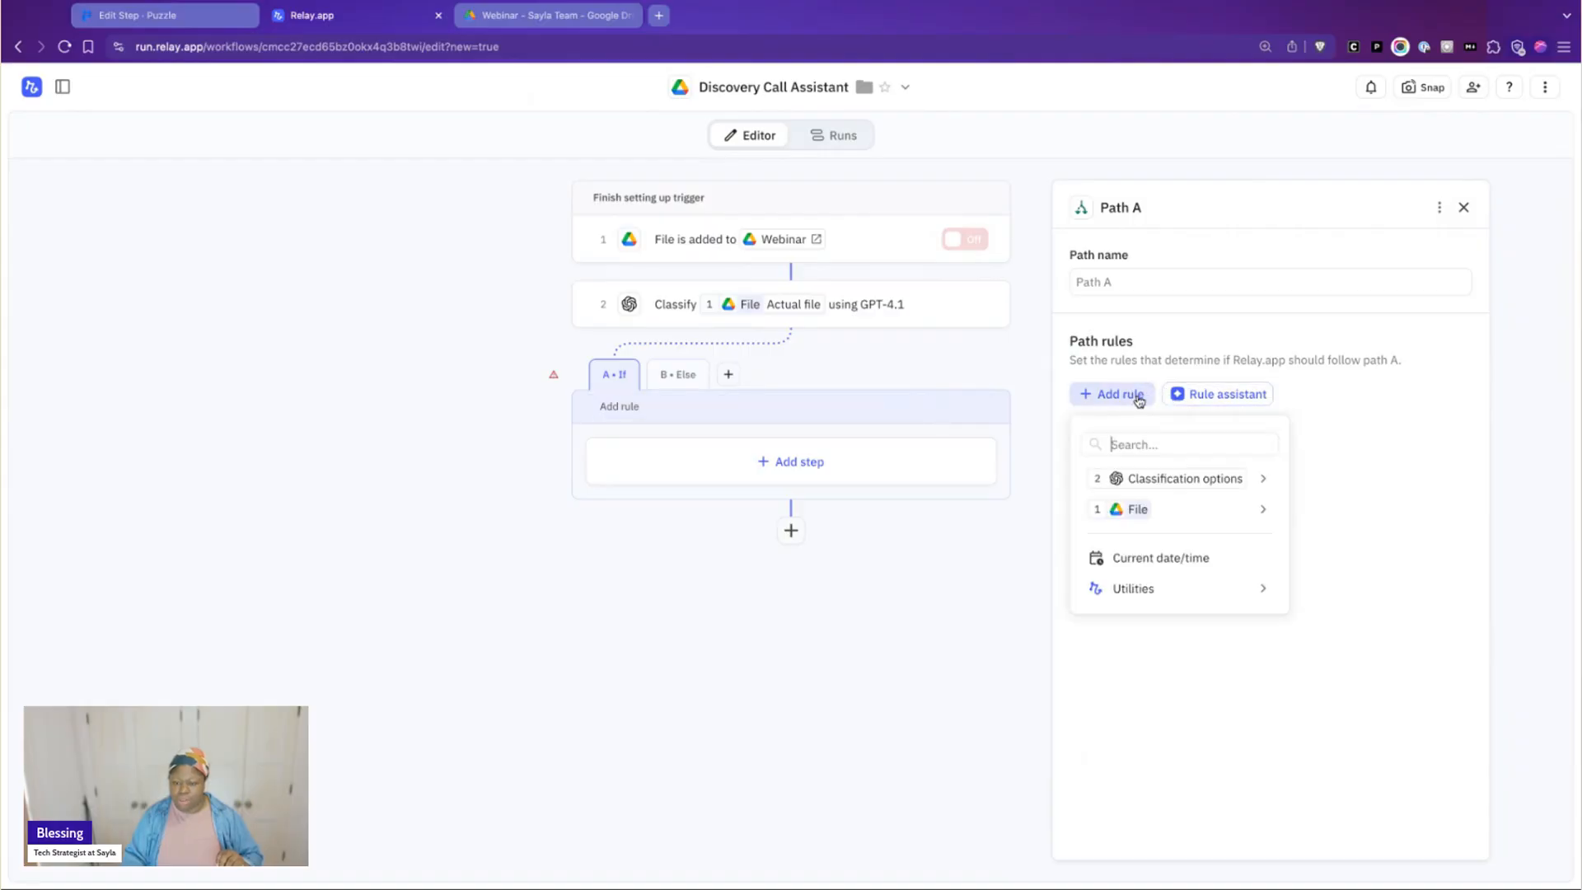
{"action": "mouse_move", "coordinate": [1145, 482]}
{"action": "left_click", "coordinate": [1302, 479]}
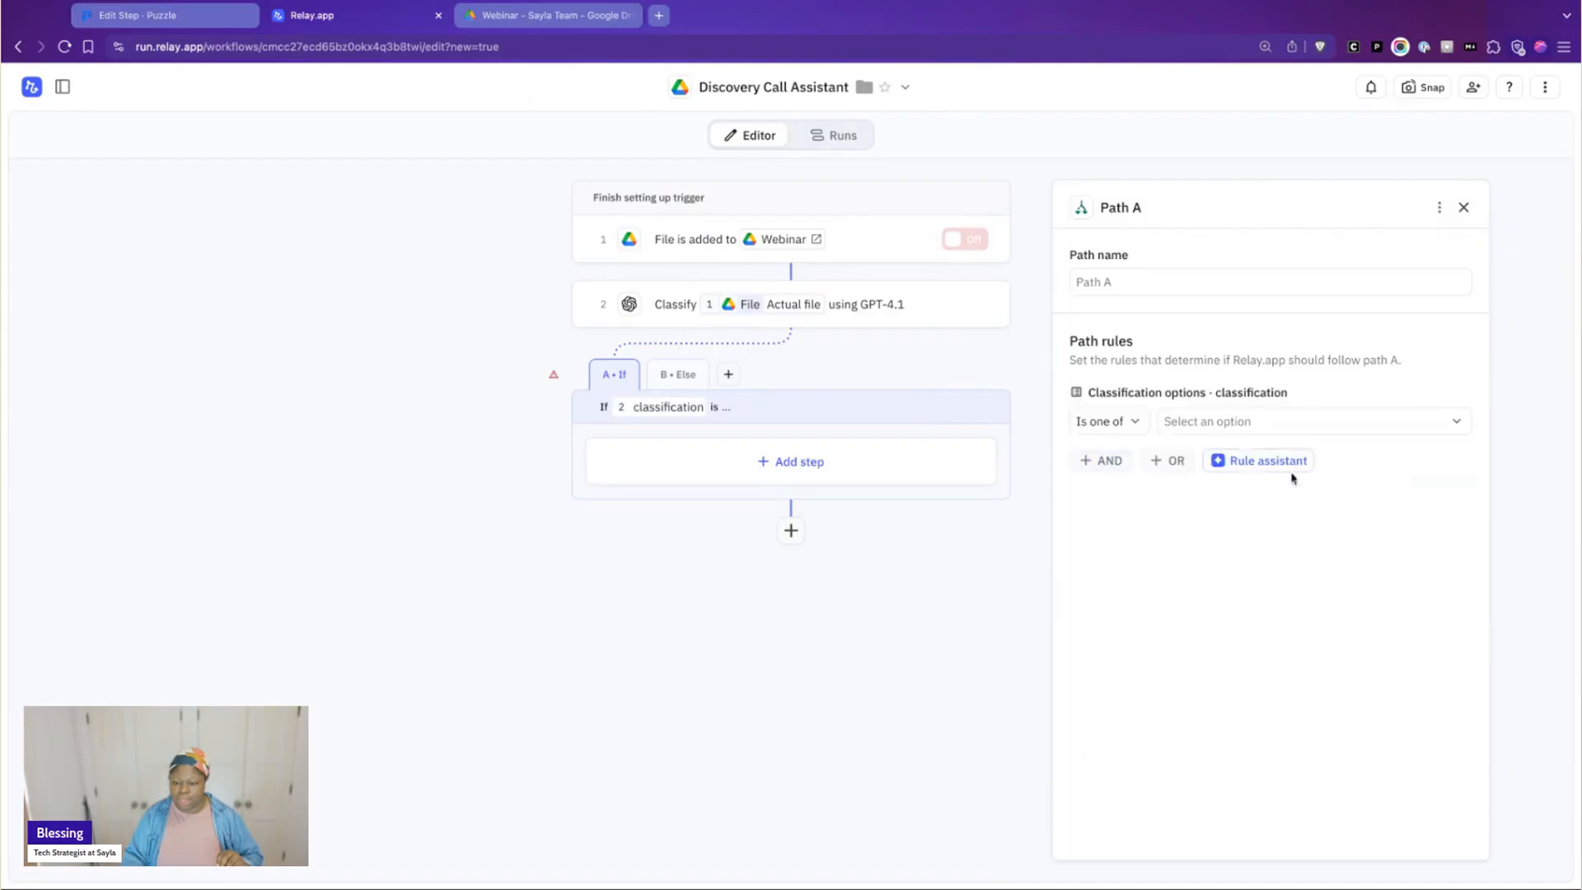
{"action": "left_click", "coordinate": [1185, 424]}
{"action": "left_click", "coordinate": [1221, 532]}
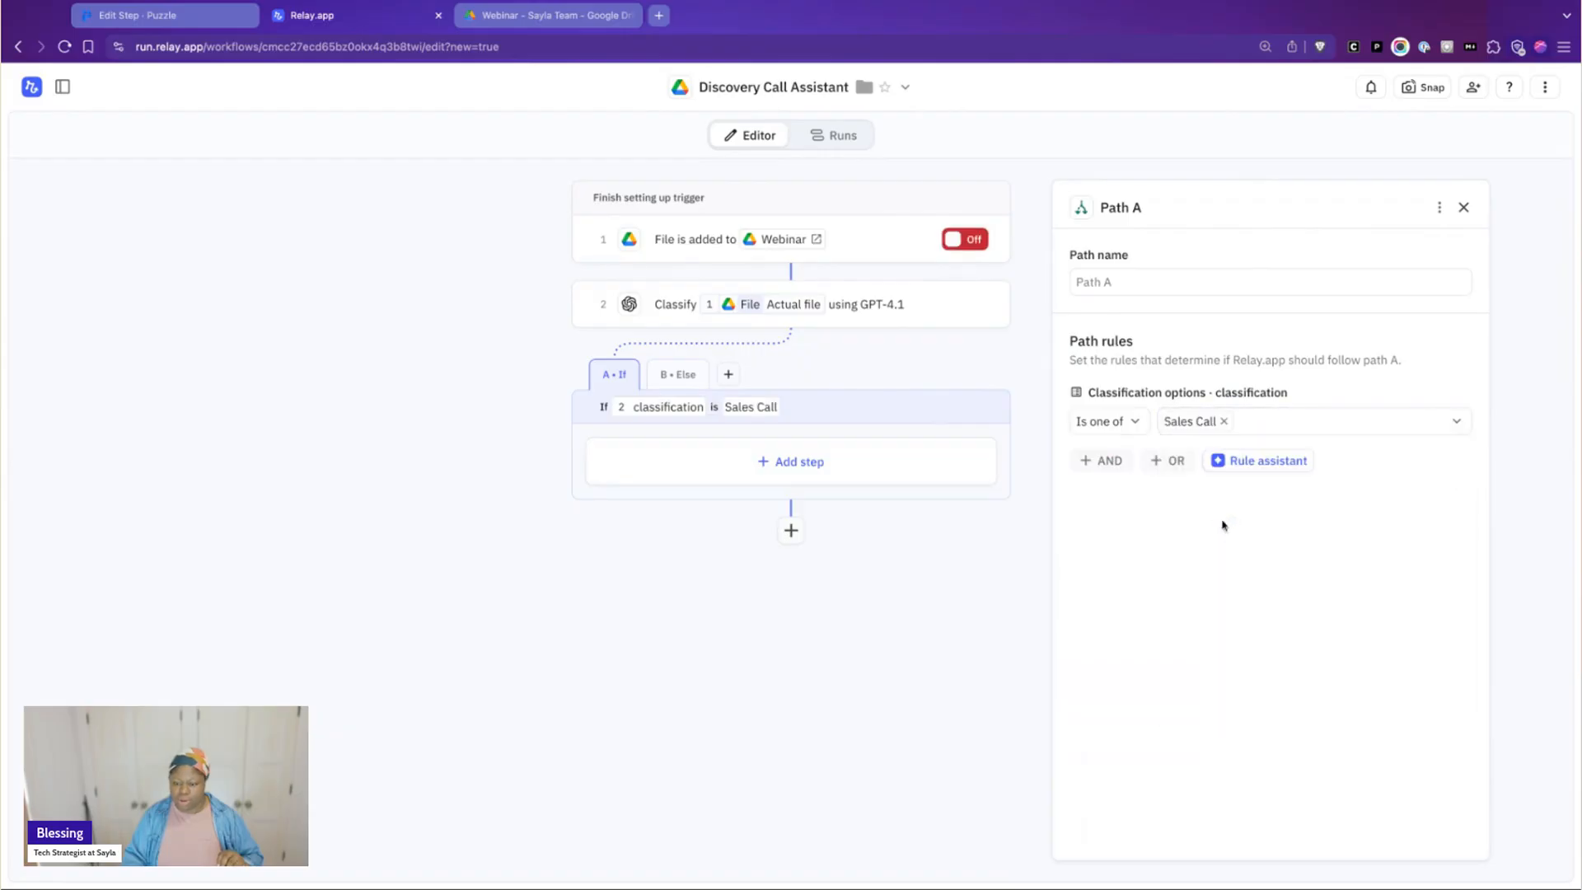
Name Path A "Sales Call"
{"action": "left_click", "coordinate": [1093, 277]}
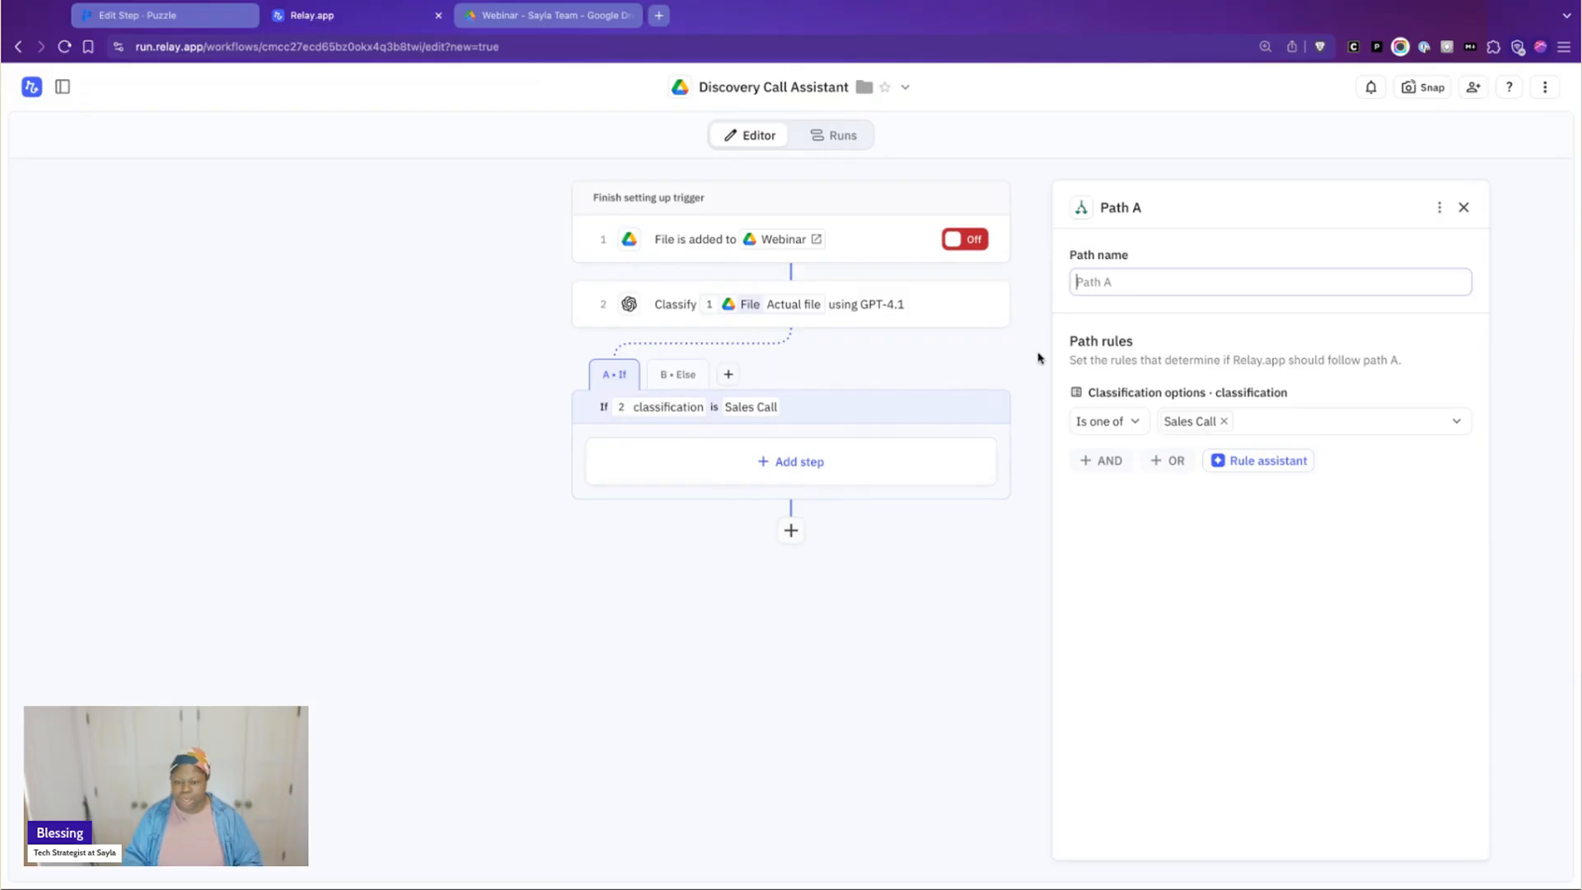
{"action": "type", "text": "Sales Call"}
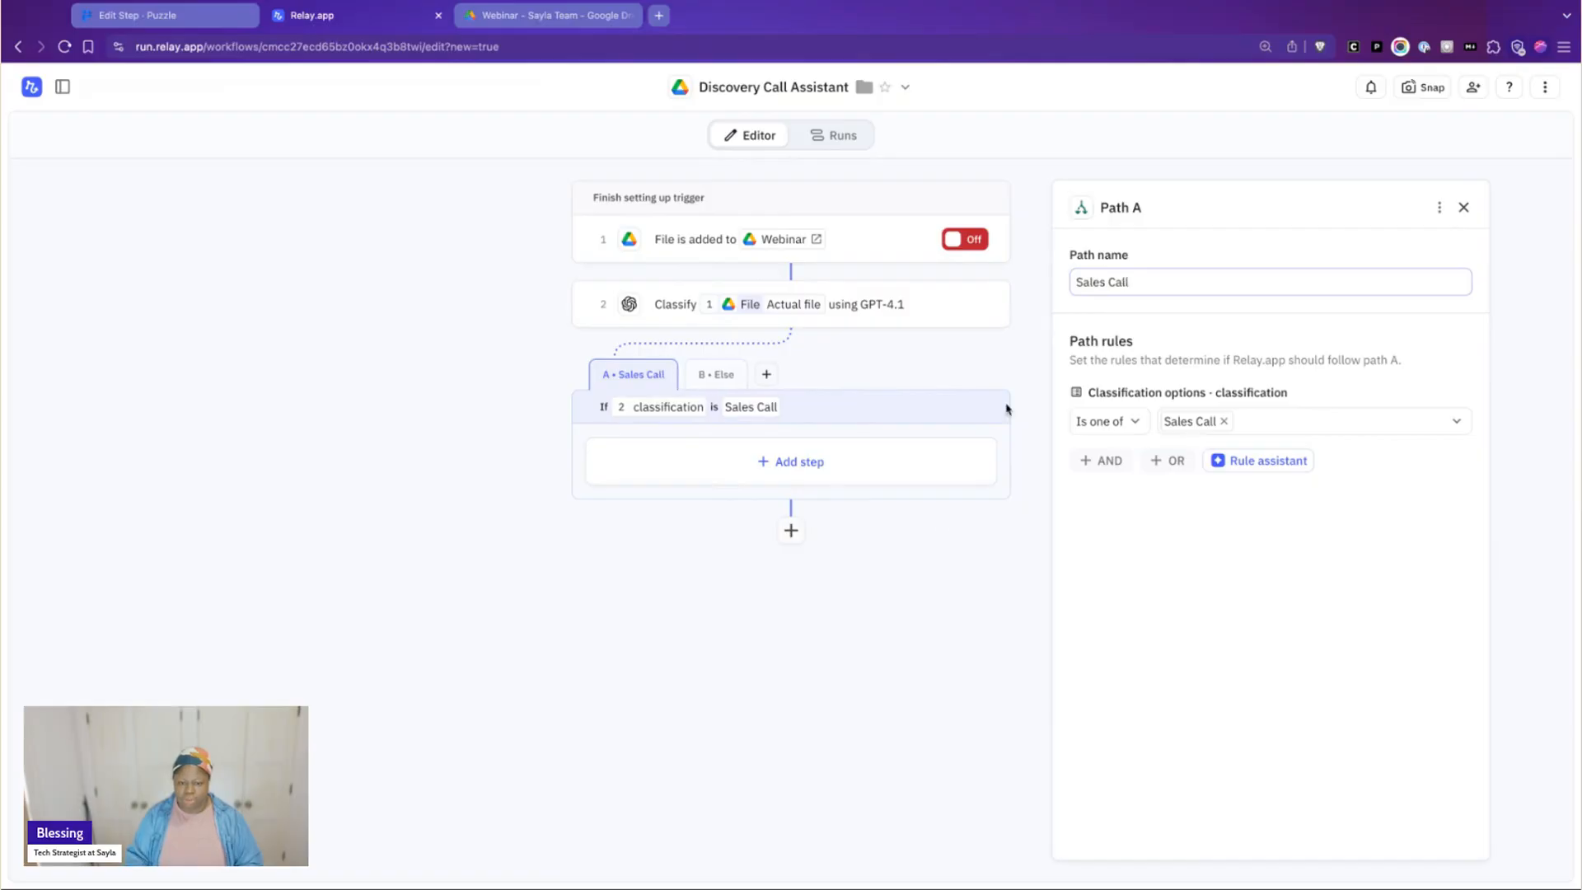
{"action": "left_click", "coordinate": [935, 529]}
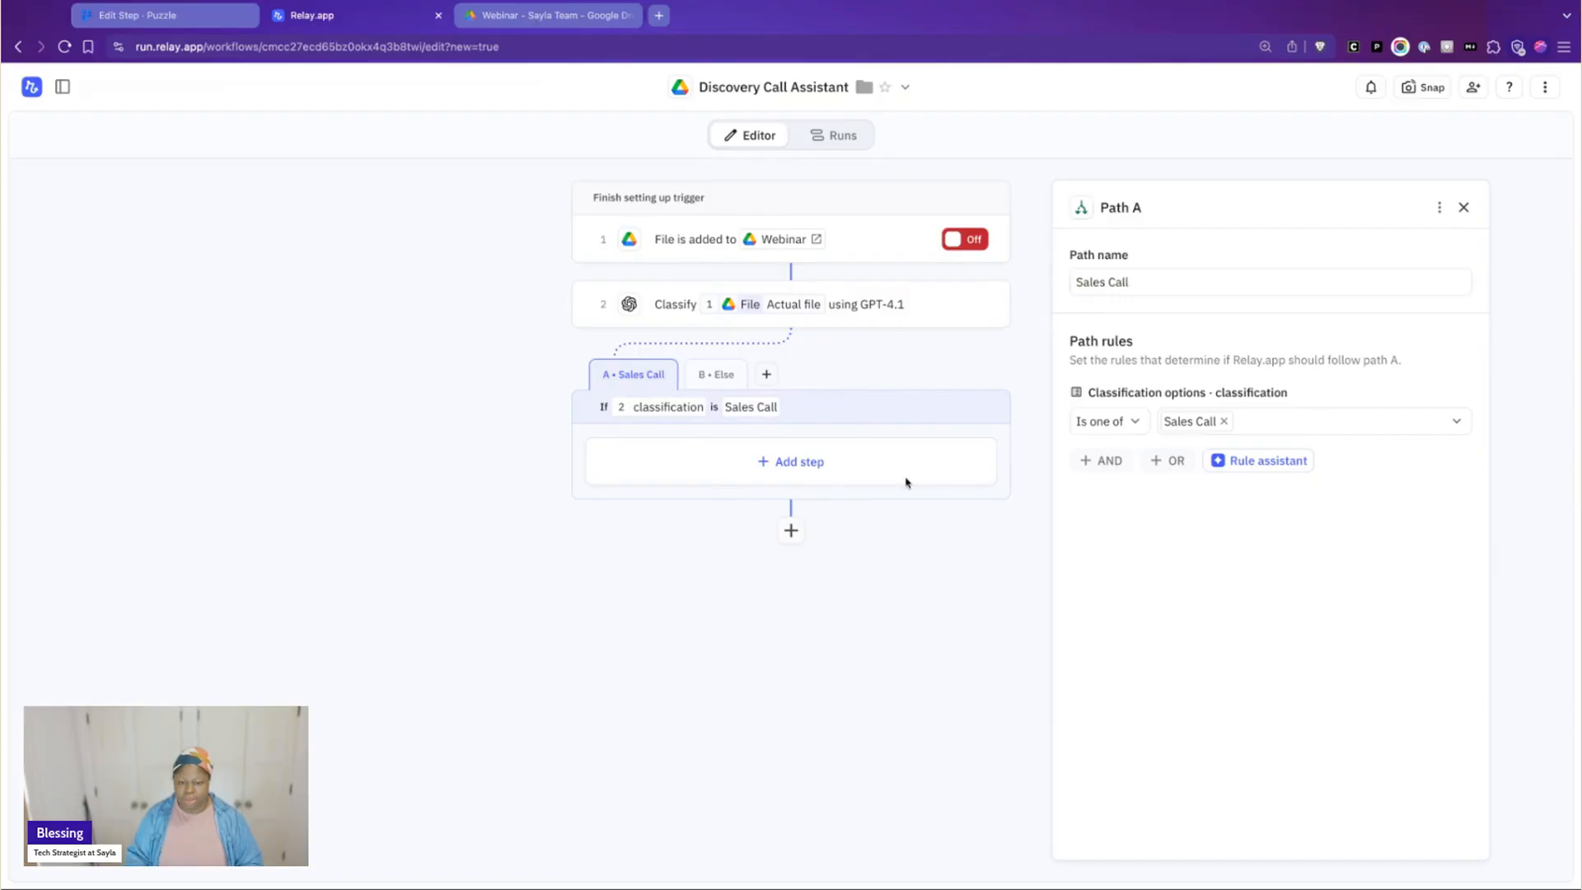
Add an AI Extract step to the Sales Call path with the trigger file's Actual file as its source
{"action": "left_click", "coordinate": [813, 462]}
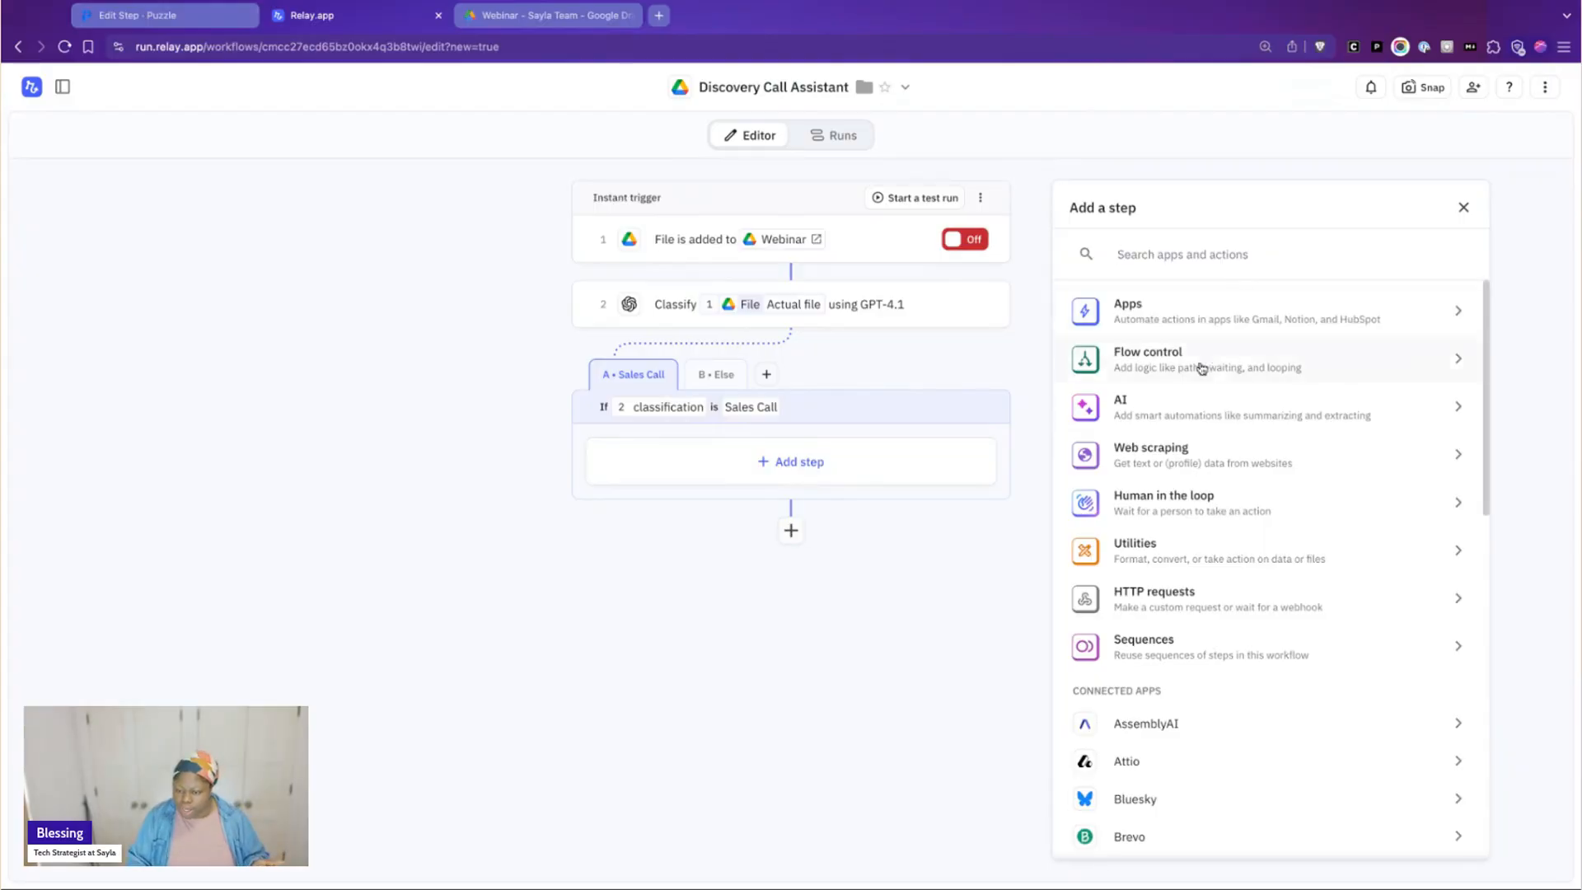
{"action": "left_click", "coordinate": [1218, 401]}
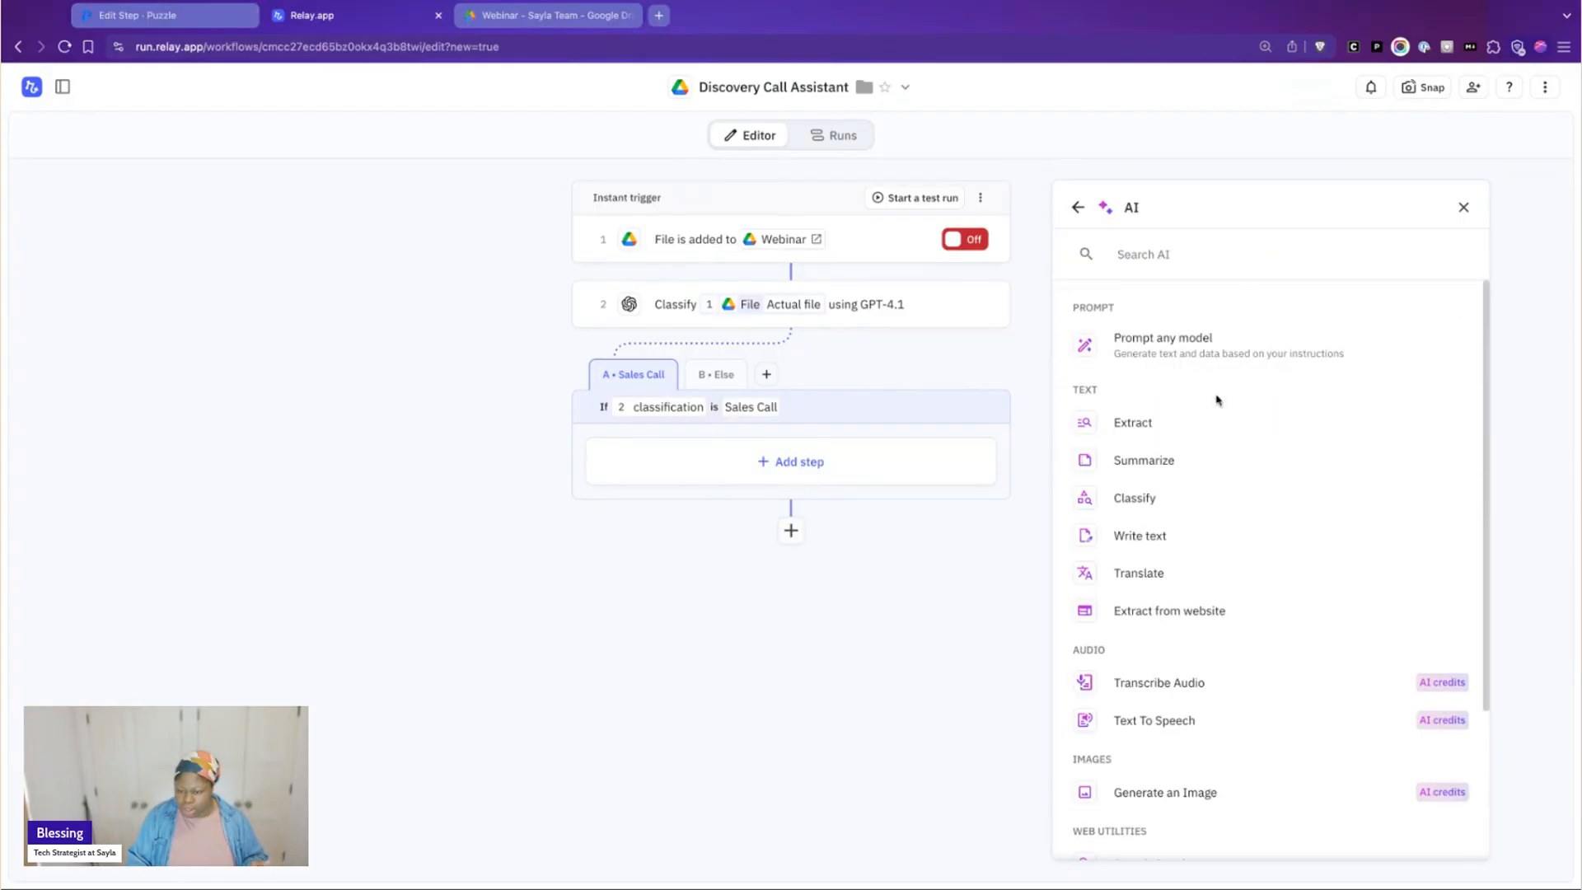
{"action": "left_click", "coordinate": [1170, 423]}
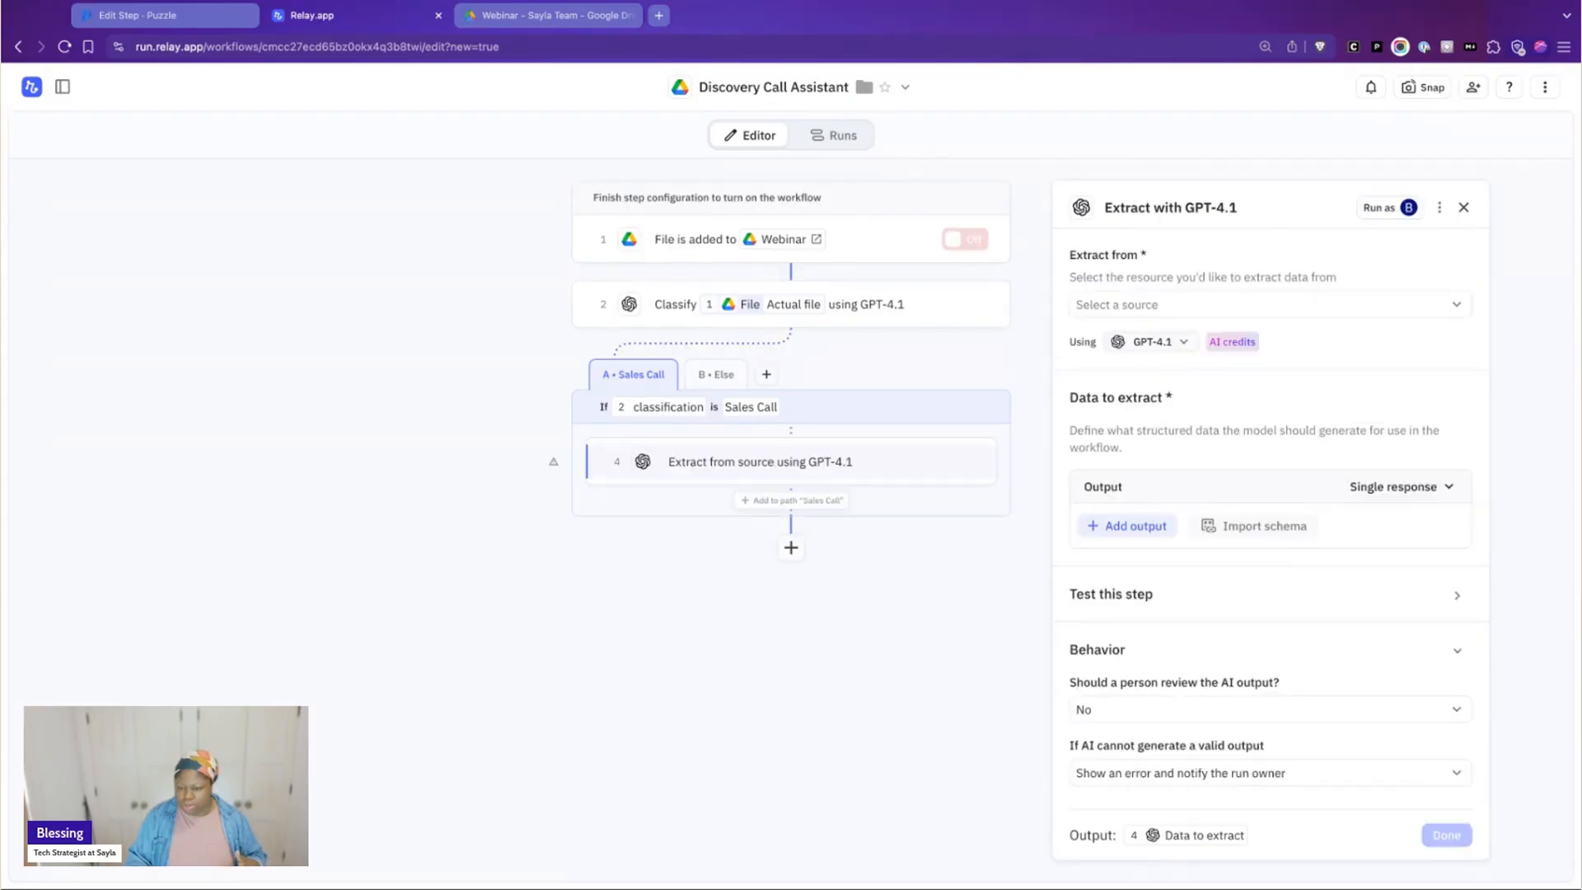
{"action": "left_click", "coordinate": [1195, 308]}
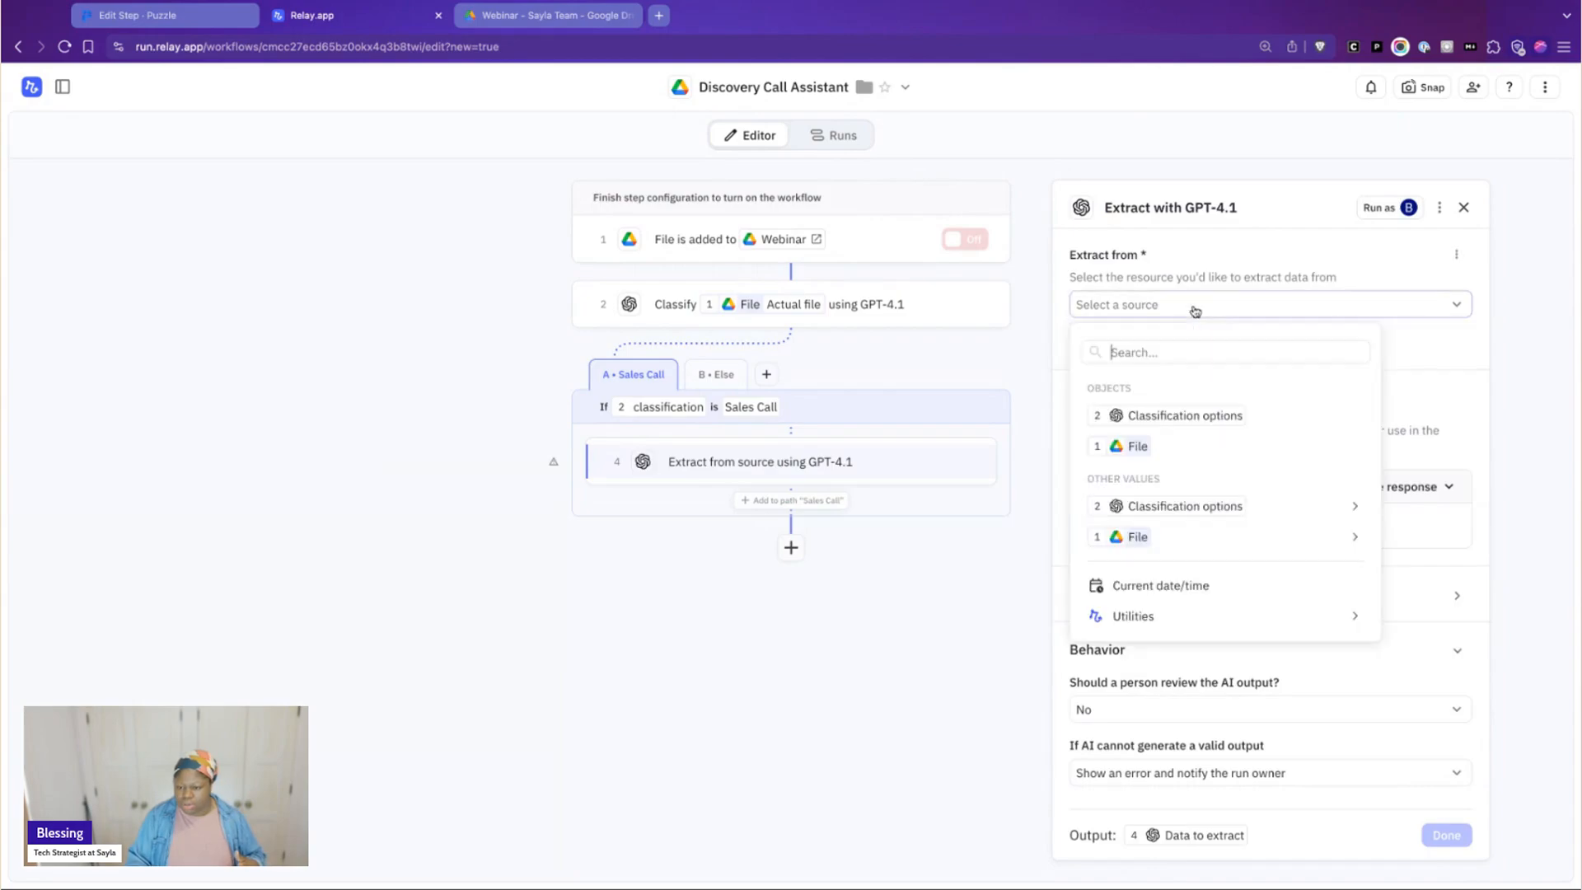
{"action": "left_click", "coordinate": [1212, 449]}
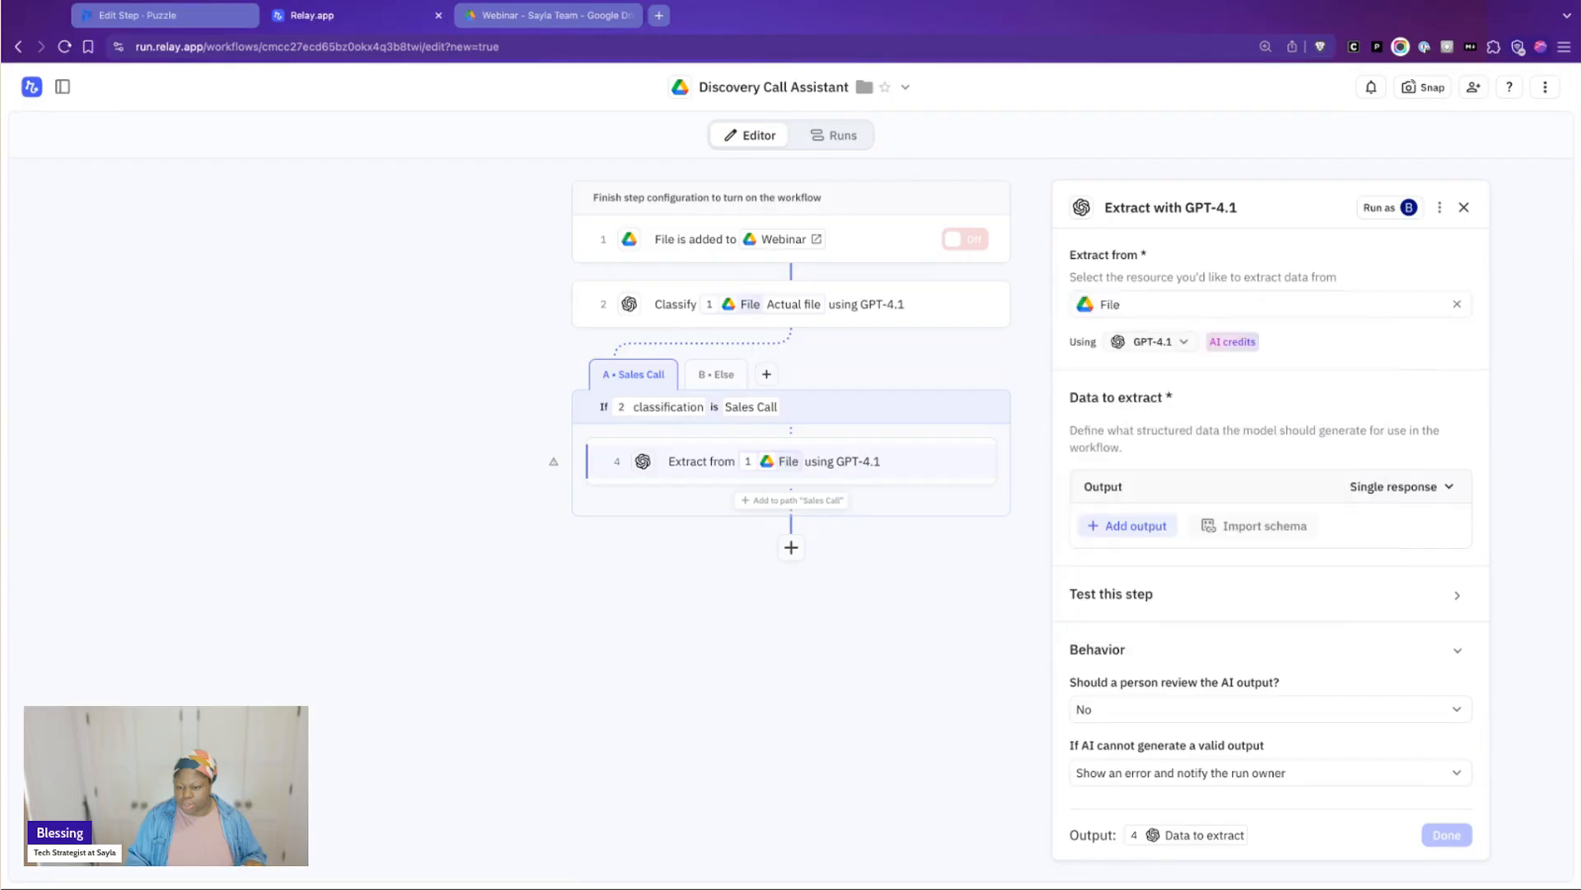
{"action": "left_click", "coordinate": [1199, 310]}
{"action": "mouse_move", "coordinate": [1215, 547]}
{"action": "mouse_move", "coordinate": [986, 258]}
{"action": "left_click", "coordinate": [1049, 236]}
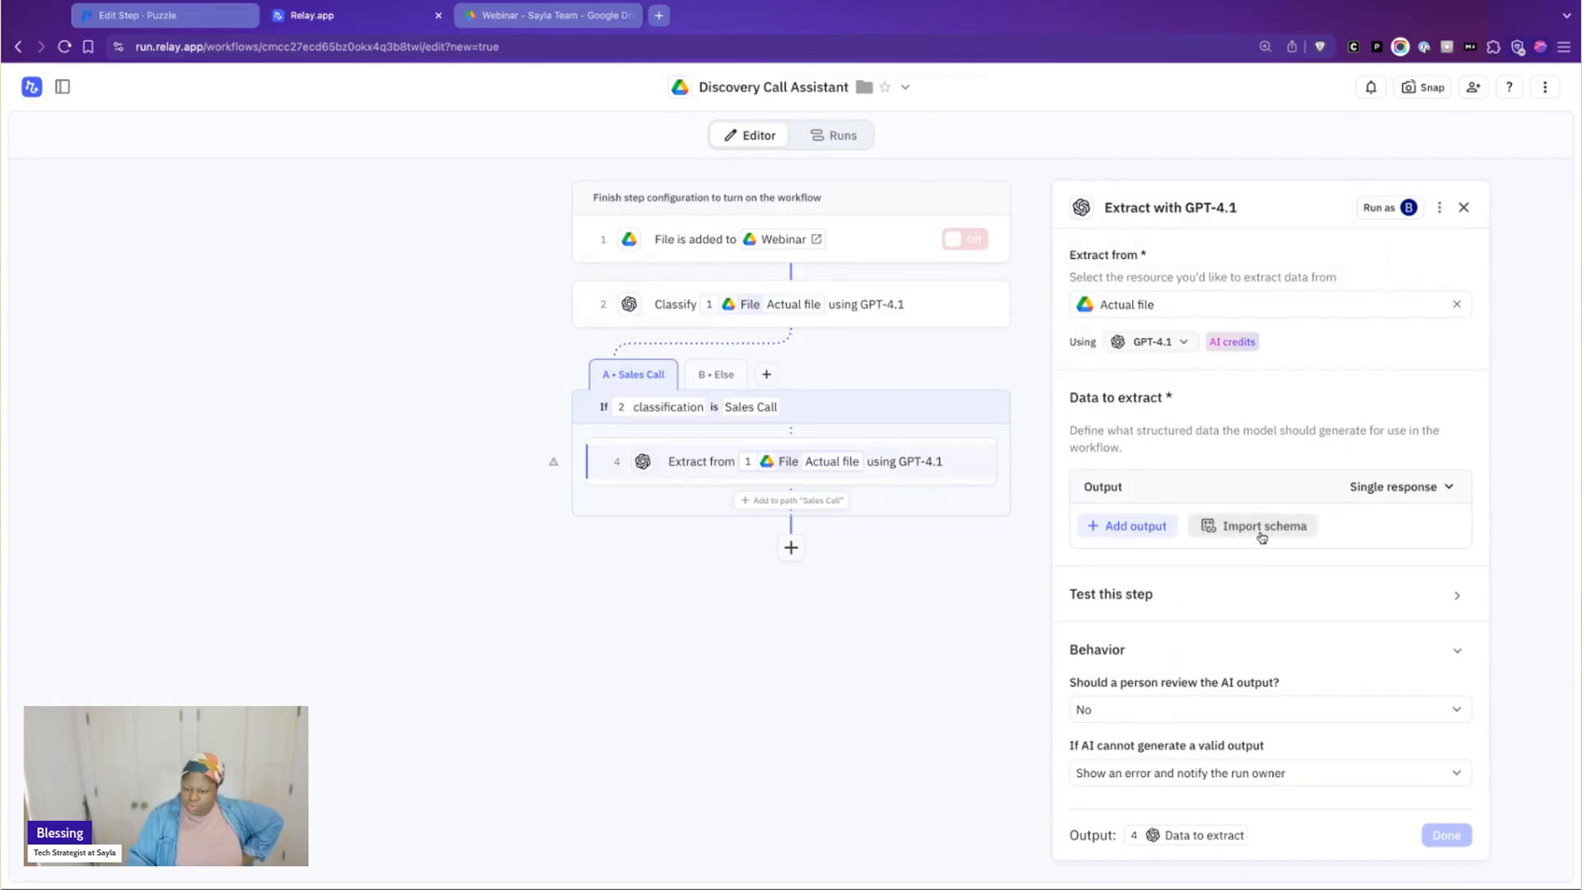
Delete the Extract step from the Sales Call path
{"action": "left_click", "coordinate": [1411, 493]}
{"action": "left_click", "coordinate": [1245, 479]}
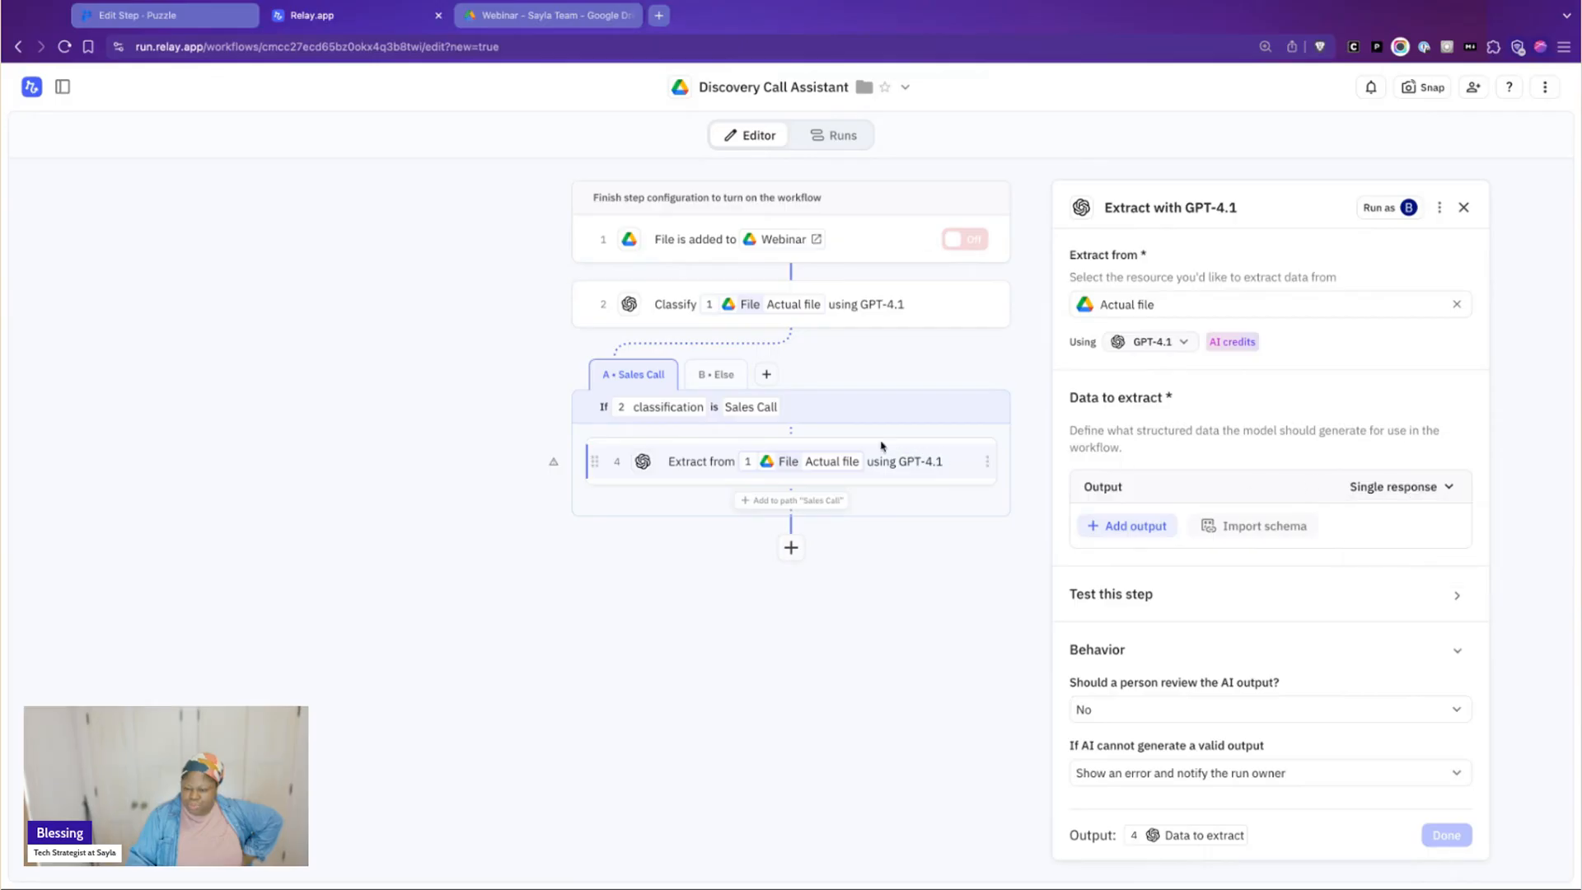
{"action": "left_click", "coordinate": [982, 463]}
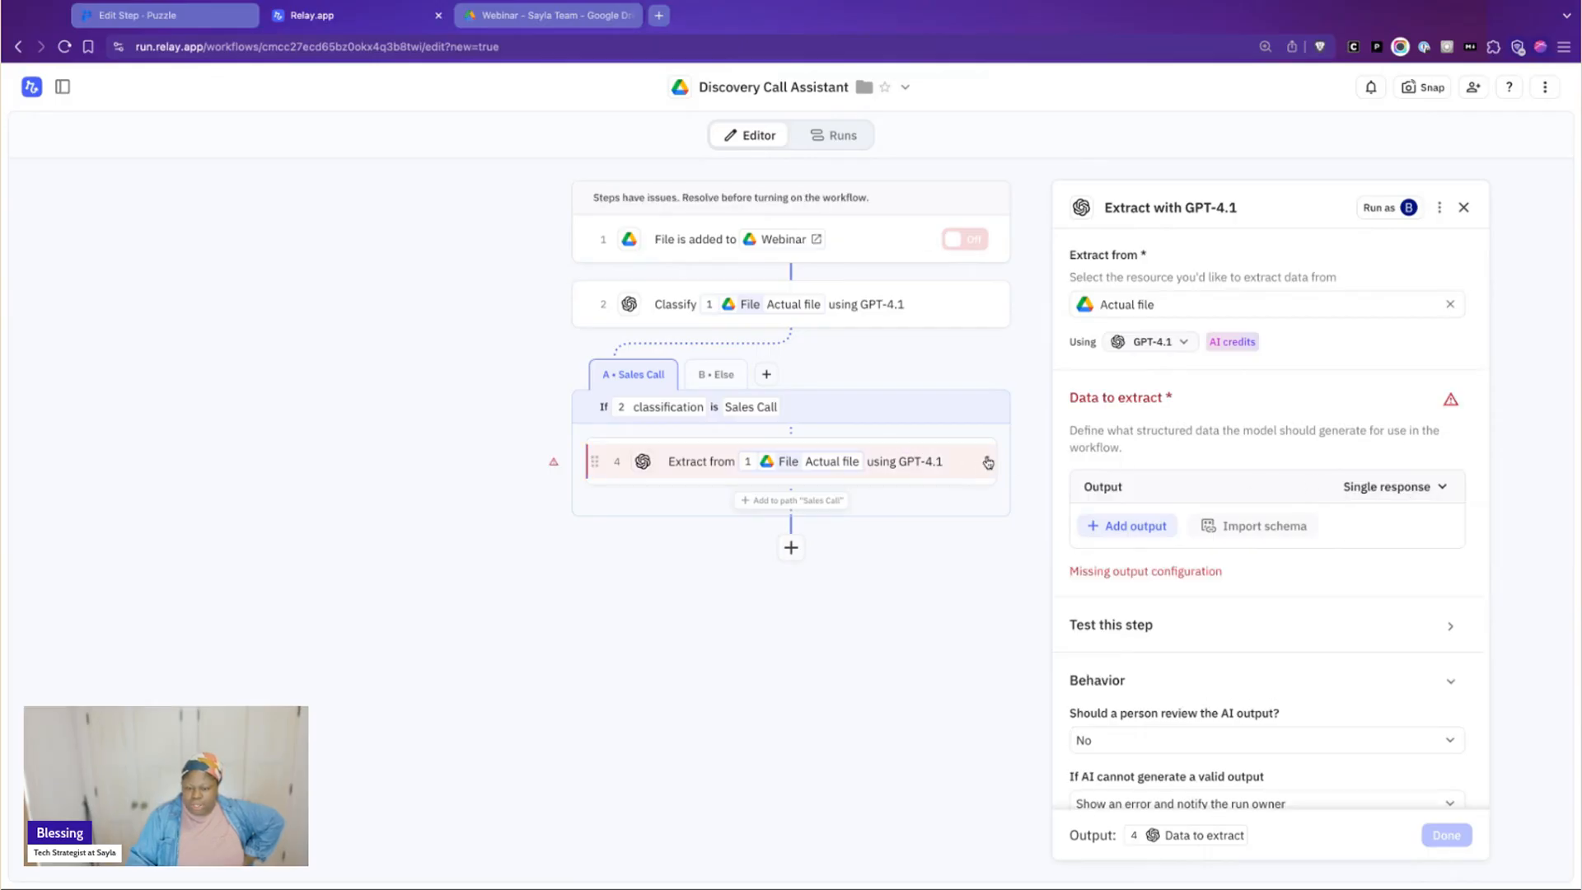
{"action": "left_click", "coordinate": [982, 463]}
{"action": "left_click", "coordinate": [960, 624]}
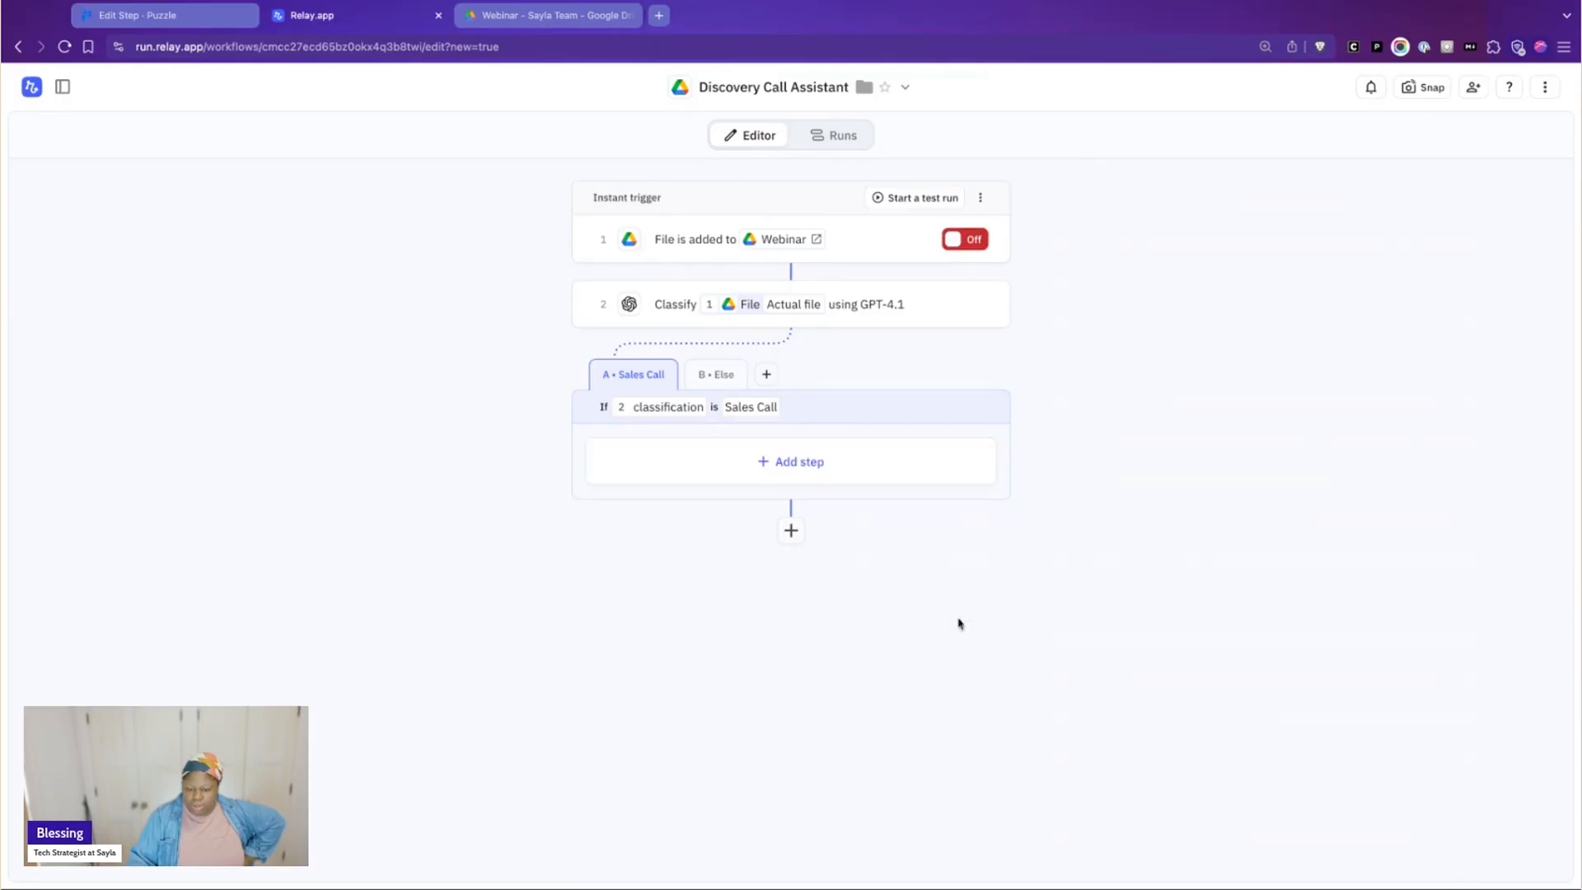
Add an AI Prompt any model step to the Sales Call path and set its expected response to Structured data
{"action": "left_click", "coordinate": [803, 462]}
{"action": "left_click", "coordinate": [1258, 401]}
{"action": "left_click", "coordinate": [1220, 344]}
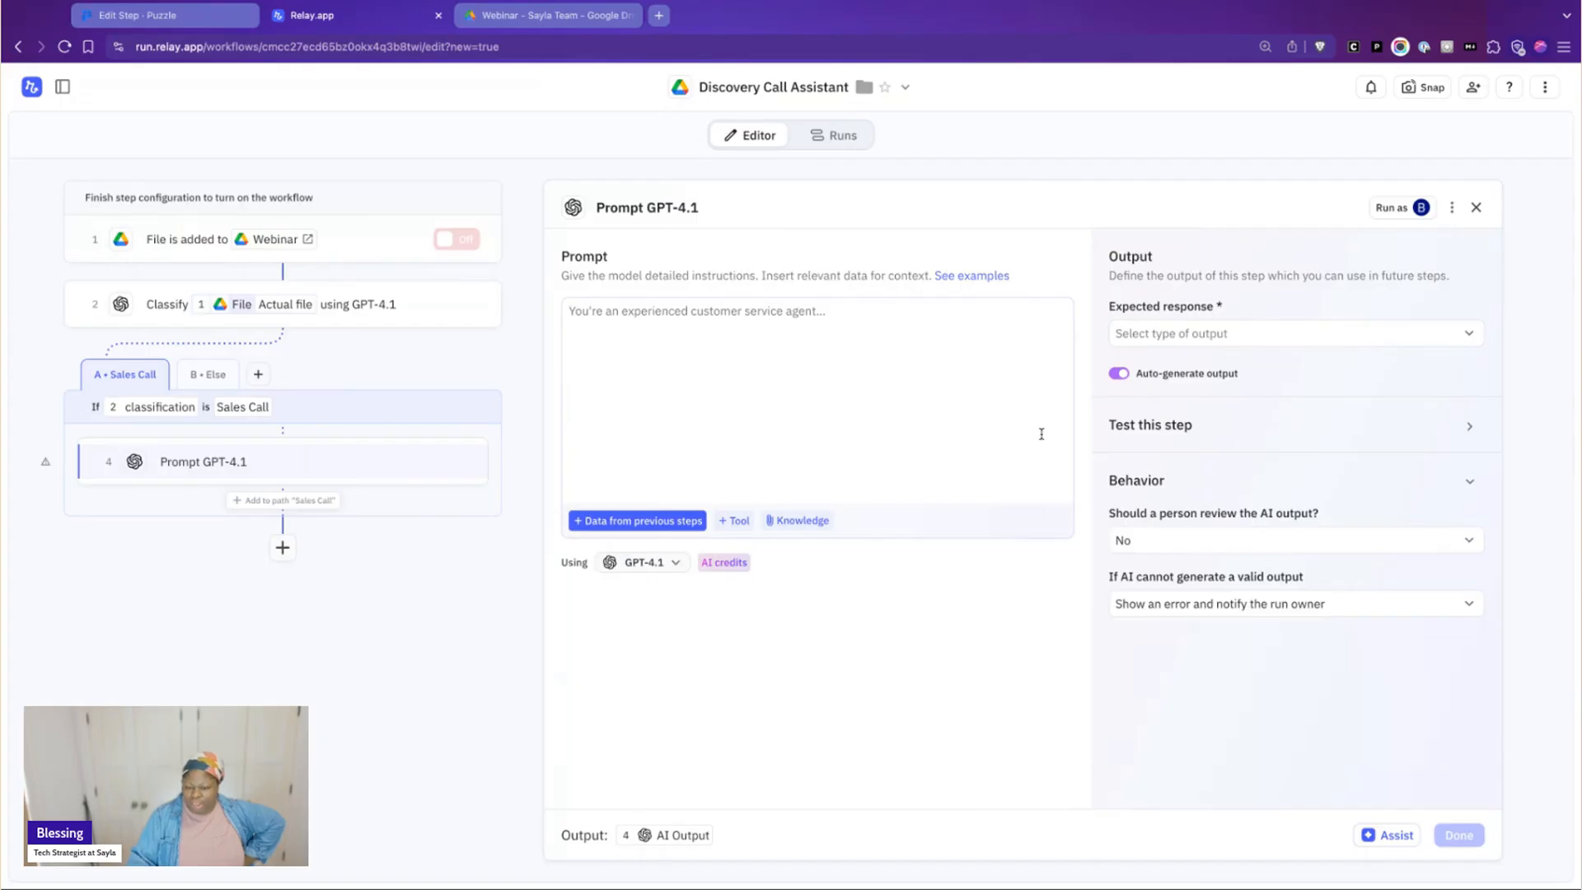
{"action": "left_click", "coordinate": [1274, 332]}
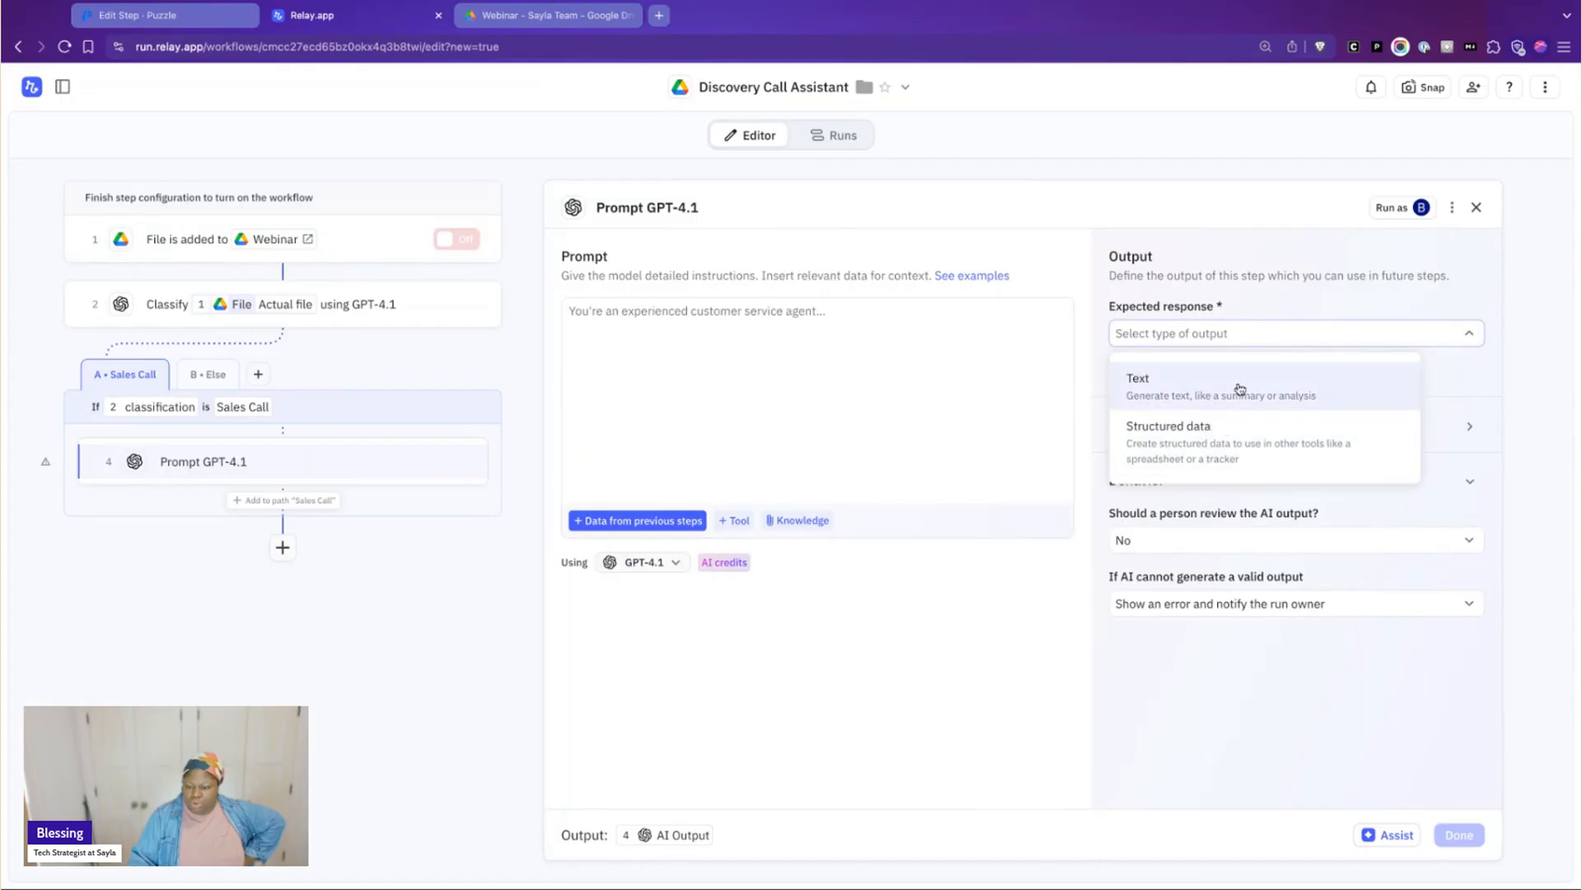
{"action": "left_click", "coordinate": [1228, 425]}
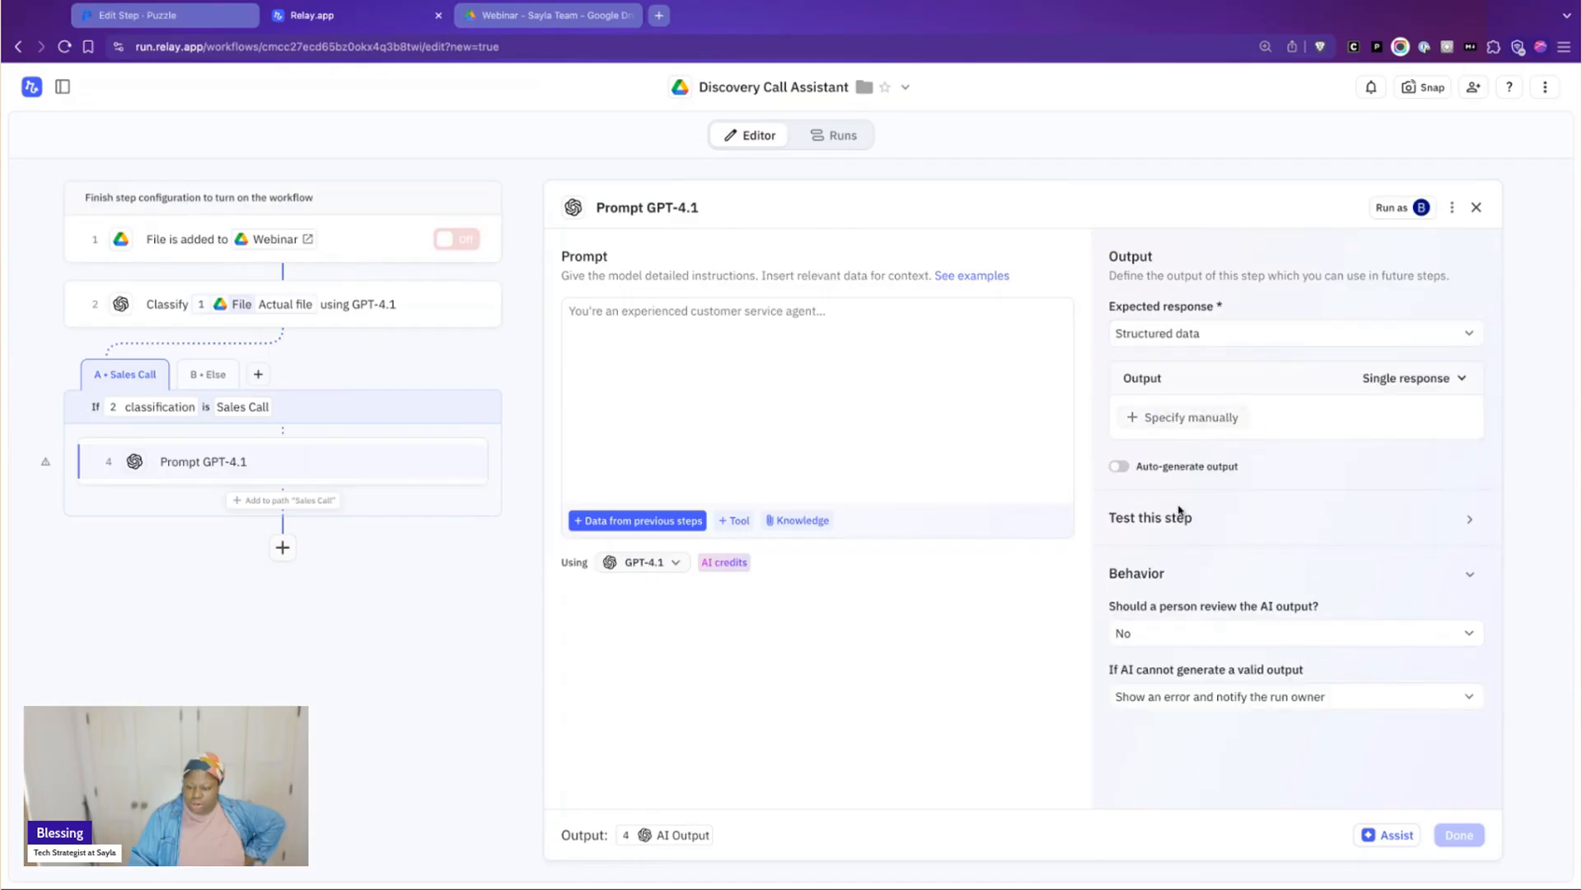
Insert the trigger's File into the GPT-4.1 prompt as data from a previous step
{"action": "left_click", "coordinate": [897, 396]}
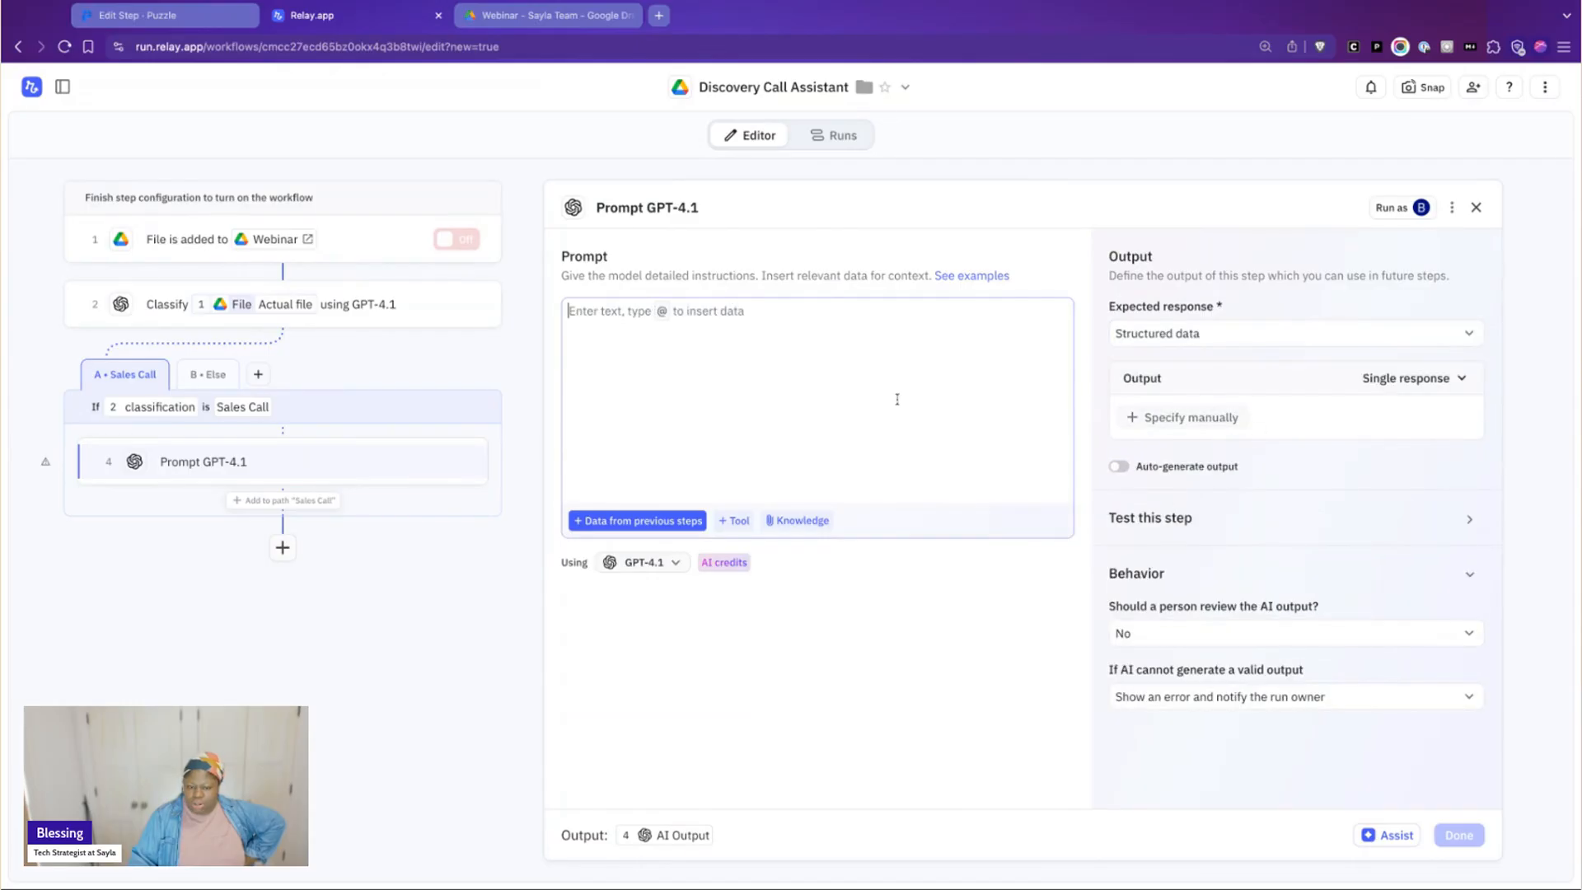
{"action": "left_click", "coordinate": [638, 520]}
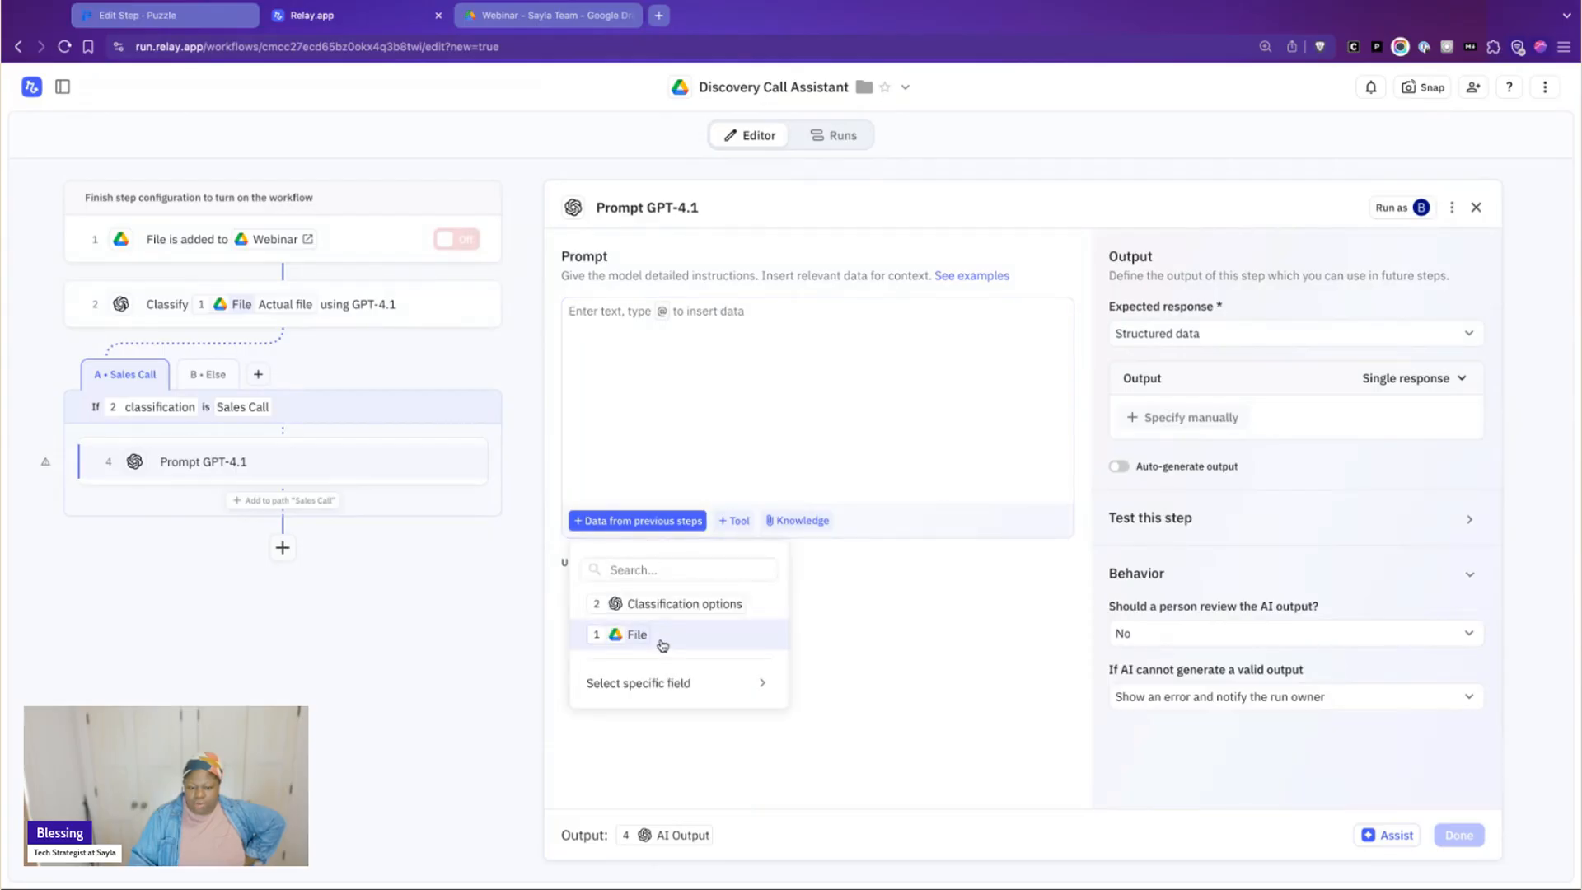
{"action": "left_click", "coordinate": [663, 646]}
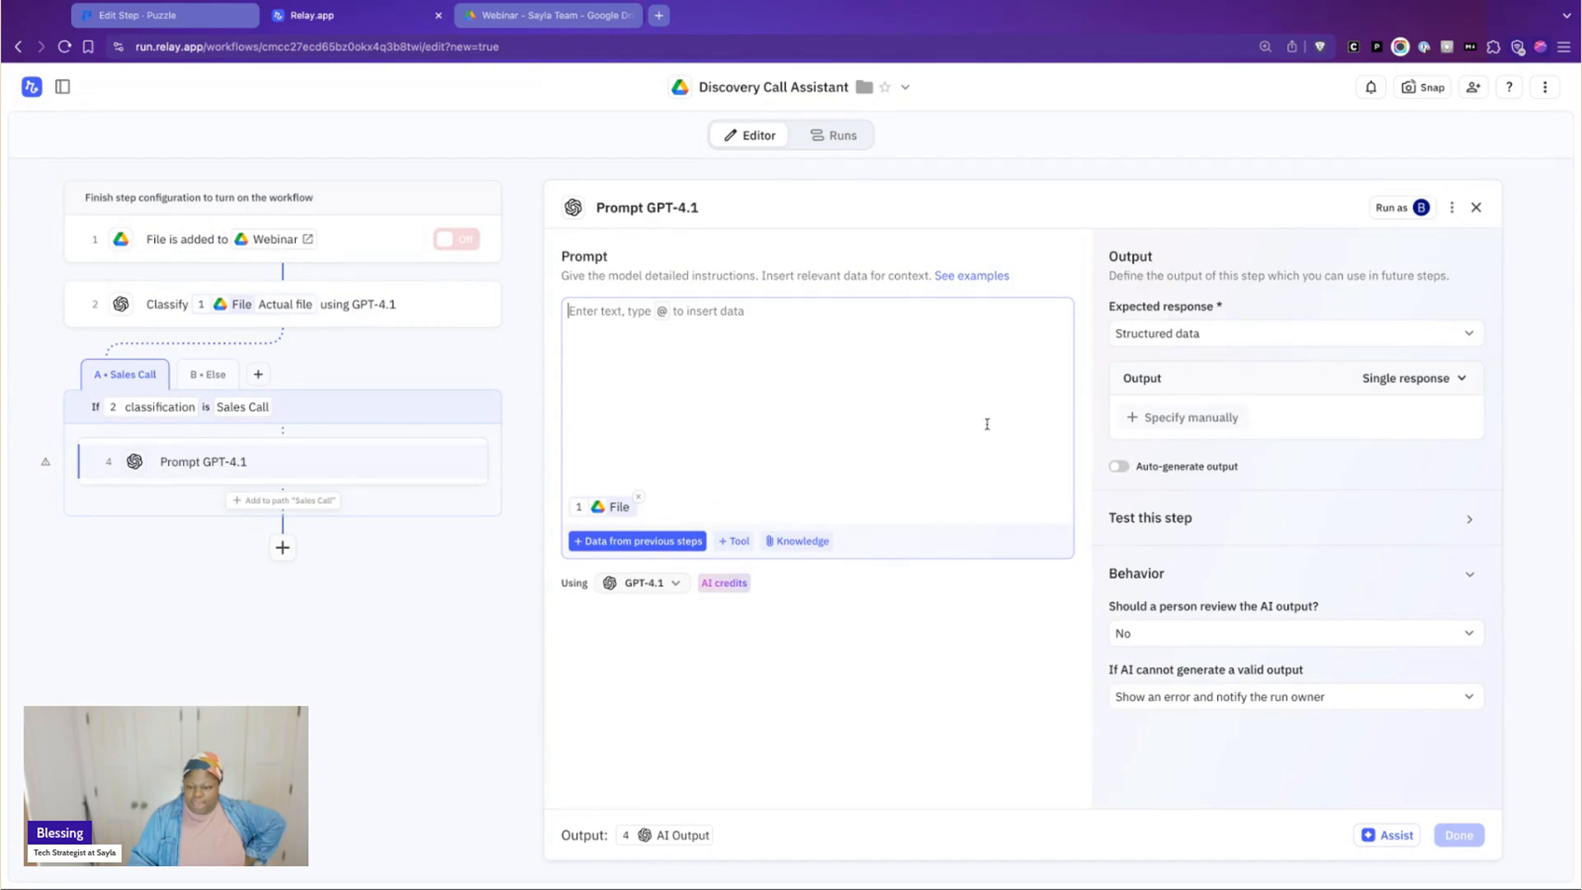
Paste the draft instructions for action items, client needs, recommendations, reasons and call to action into the prompt and select the whole text
{"action": "left_click", "coordinate": [1119, 466]}
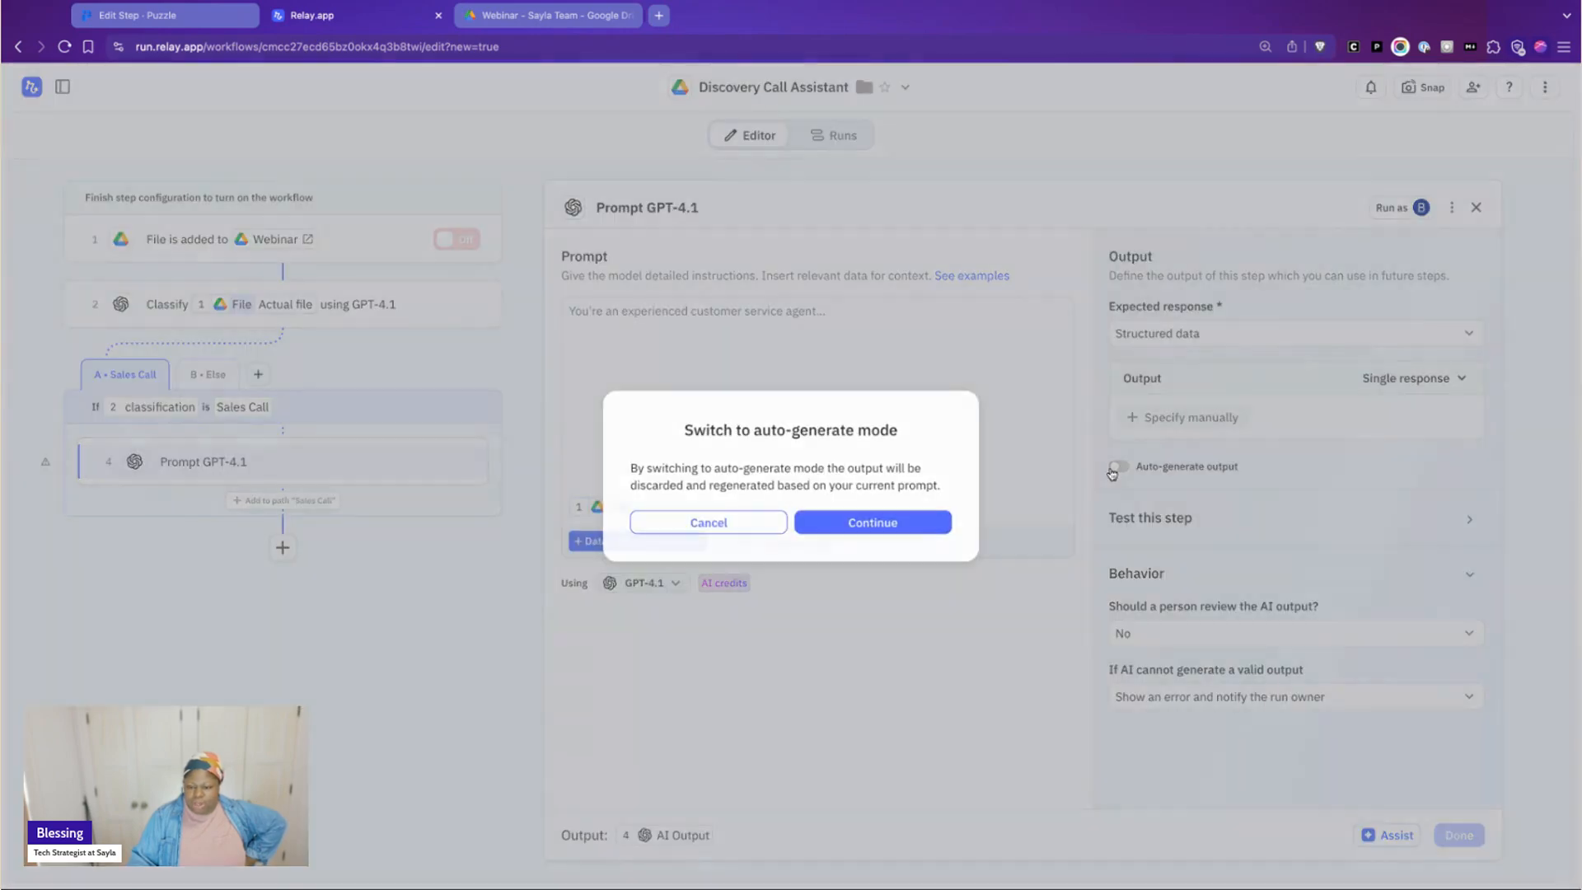
{"action": "left_click", "coordinate": [731, 517]}
{"action": "left_click", "coordinate": [761, 379]}
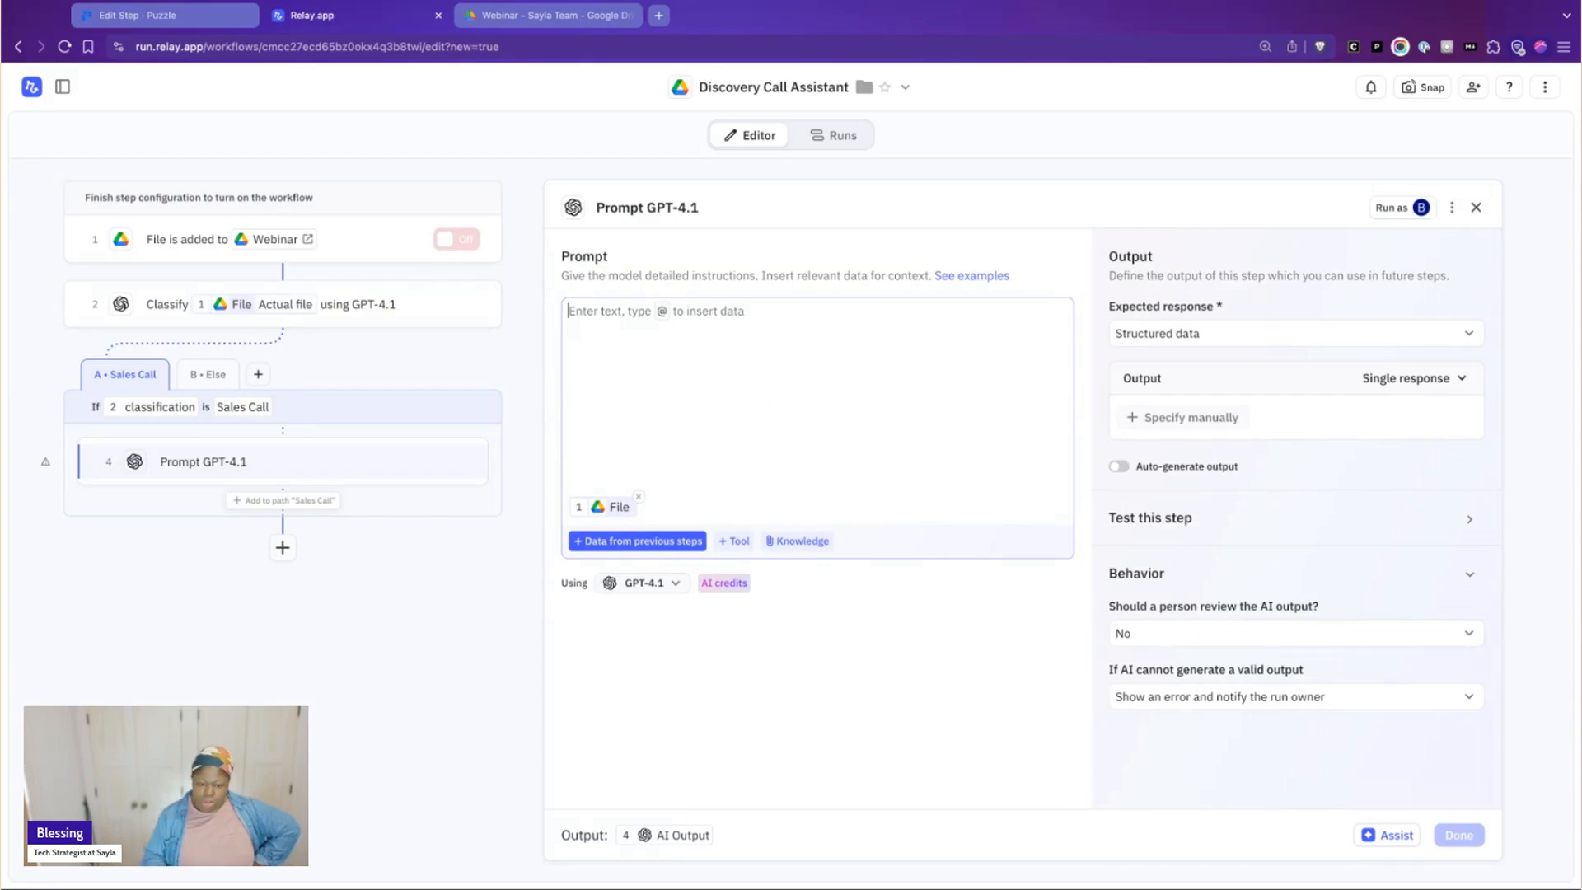
{"action": "type", "text": "So what I want out of this transcript are action items. I want to know what the action item is, a description of the item - probably shouldn't be any longer than 150 characters. I want a summary of what the client said that they needed, right? In their own words. And then I want a recap of what I recommended on the call. And then a breakdown of why I recommended it on the call as well. Because I normally tell my clients why I'm advising them something. Okay. And then if there is specifically - if I say specifically I'm going to send them a booking link or something like that - you want to call that a call to action and that's just text that describes what it is I told them to expect from me and what action to take next."}
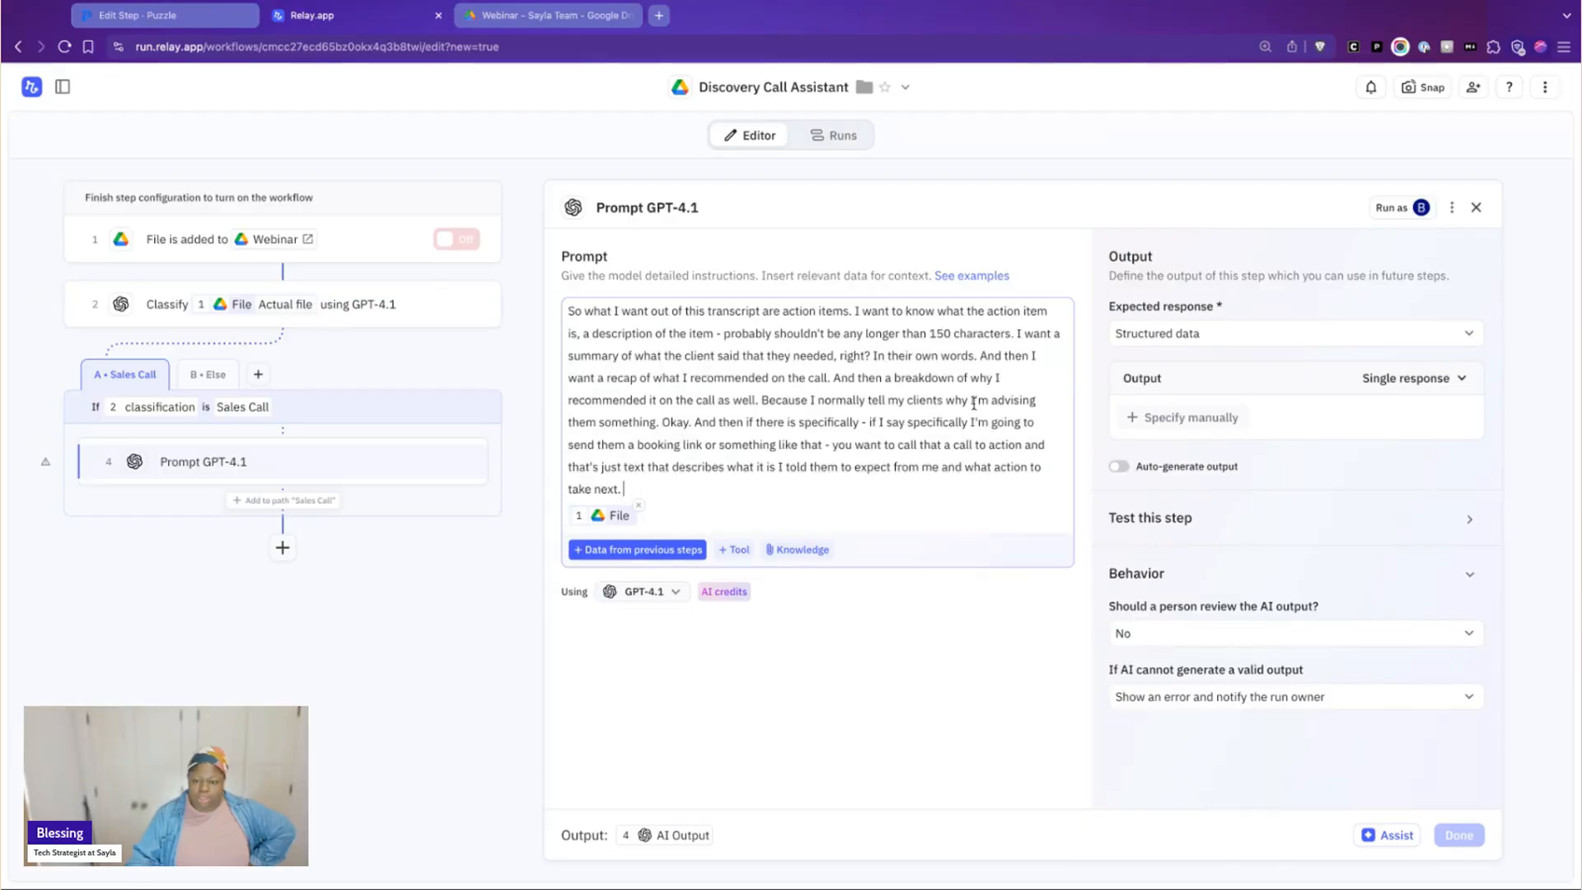
{"action": "left_click_drag", "start_coordinate": [804, 495], "coordinate": [568, 260]}
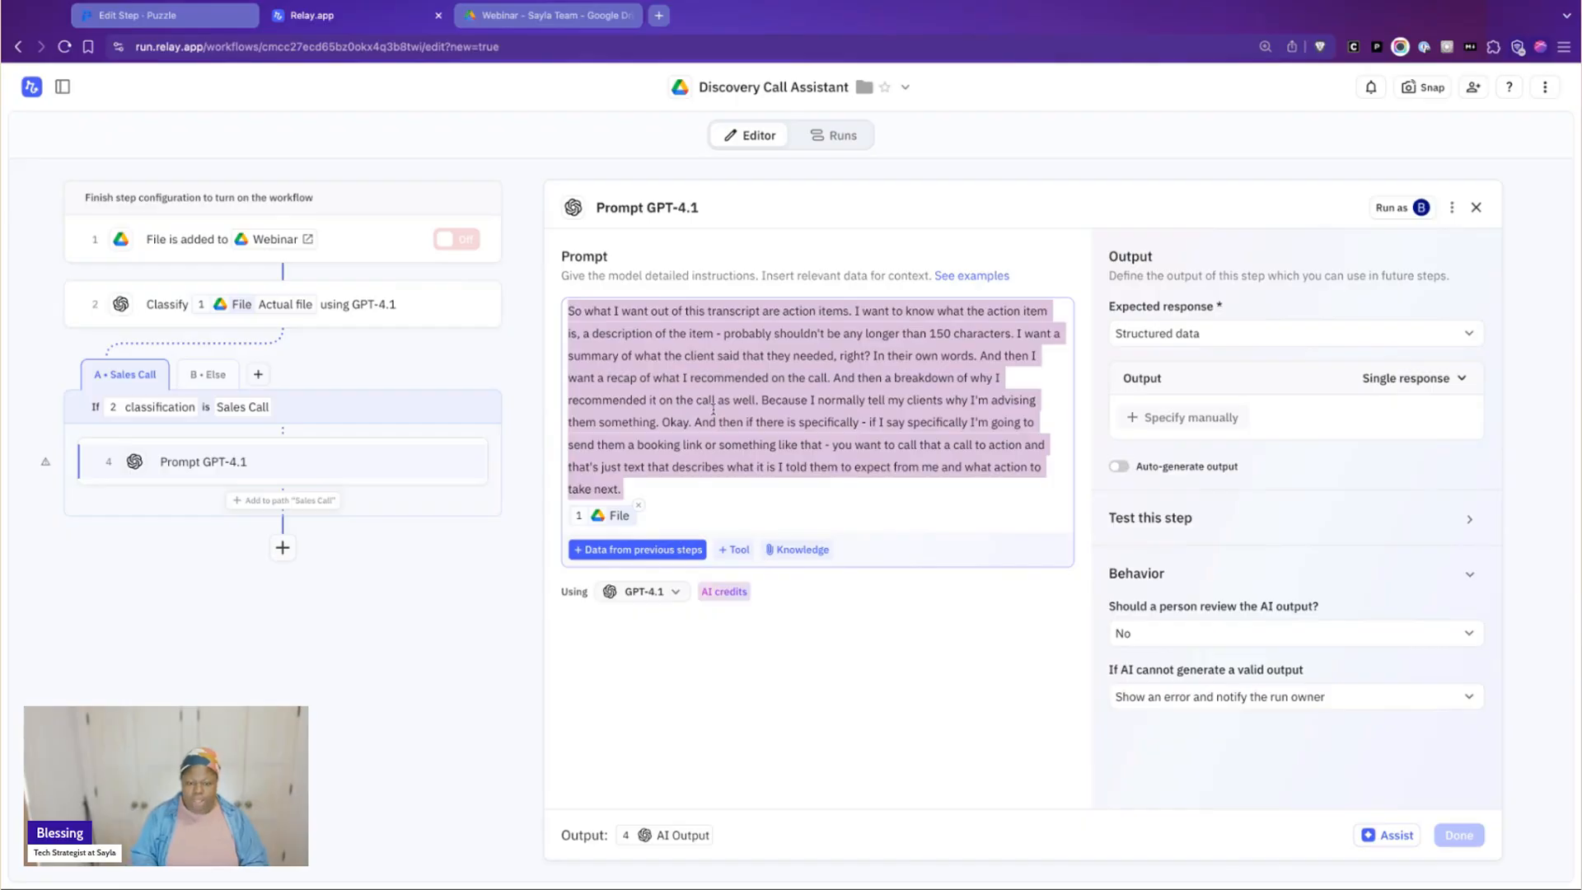
{"action": "left_click", "coordinate": [714, 409]}
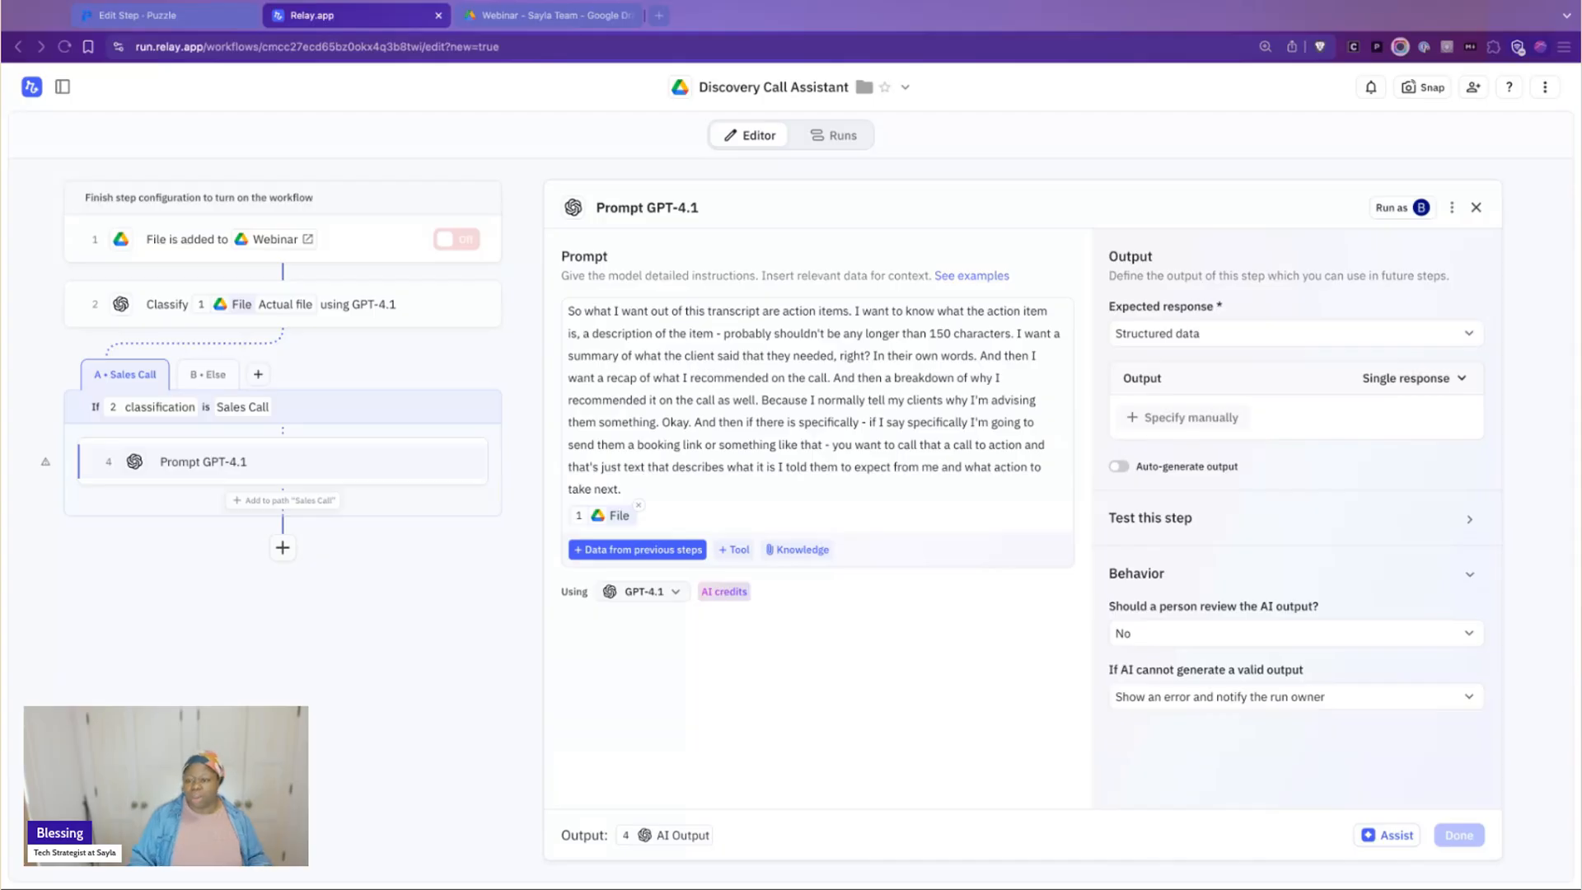
{"action": "left_click", "coordinate": [1207, 340]}
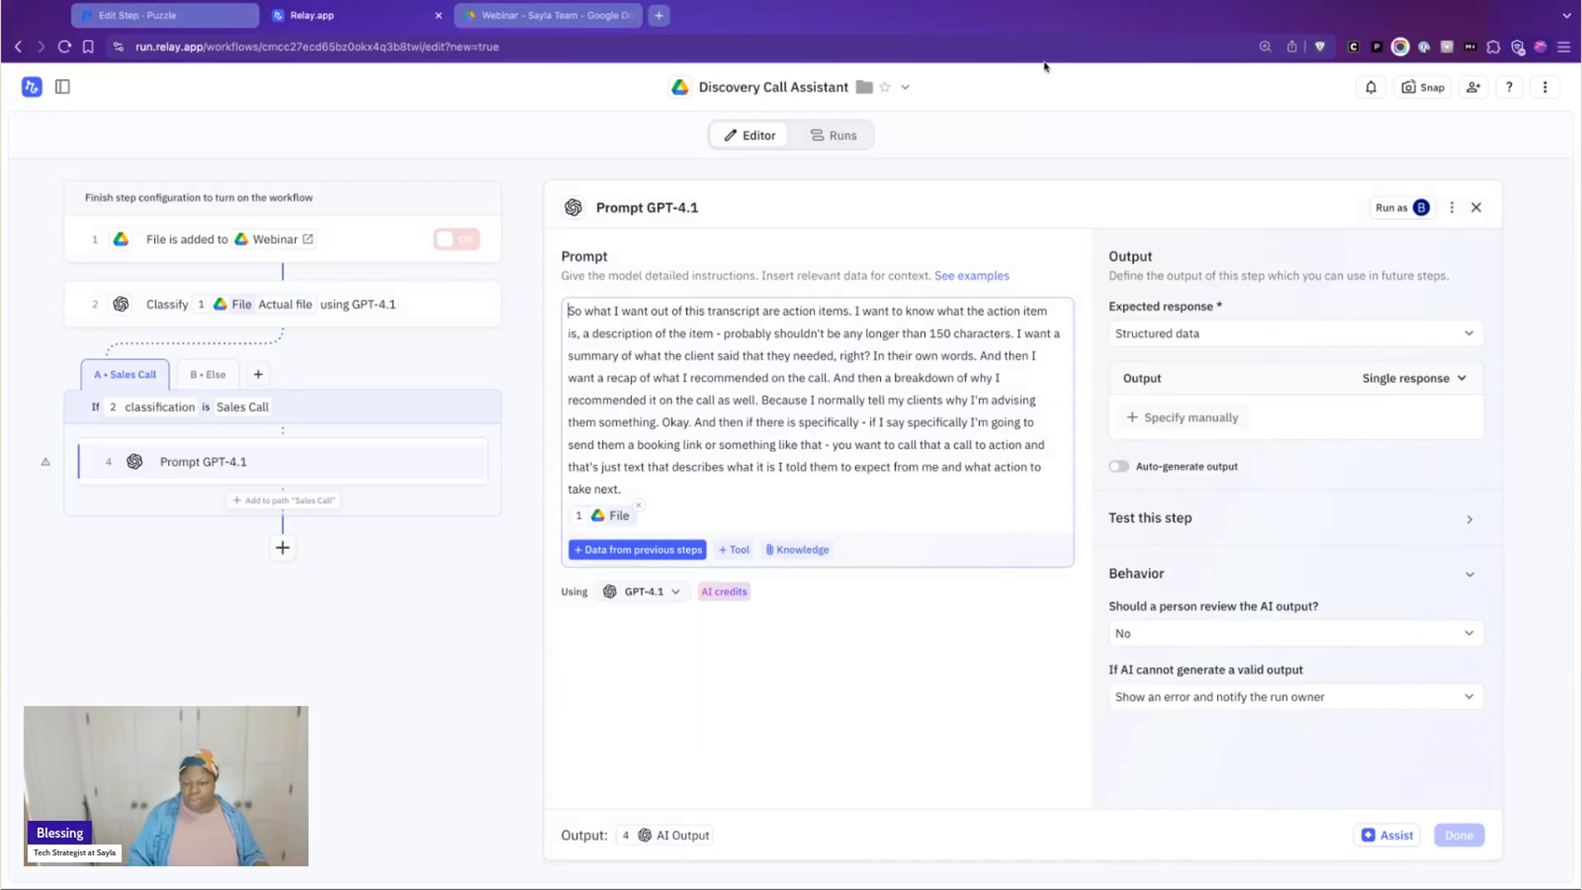
{"action": "left_click", "coordinate": [1078, 3]}
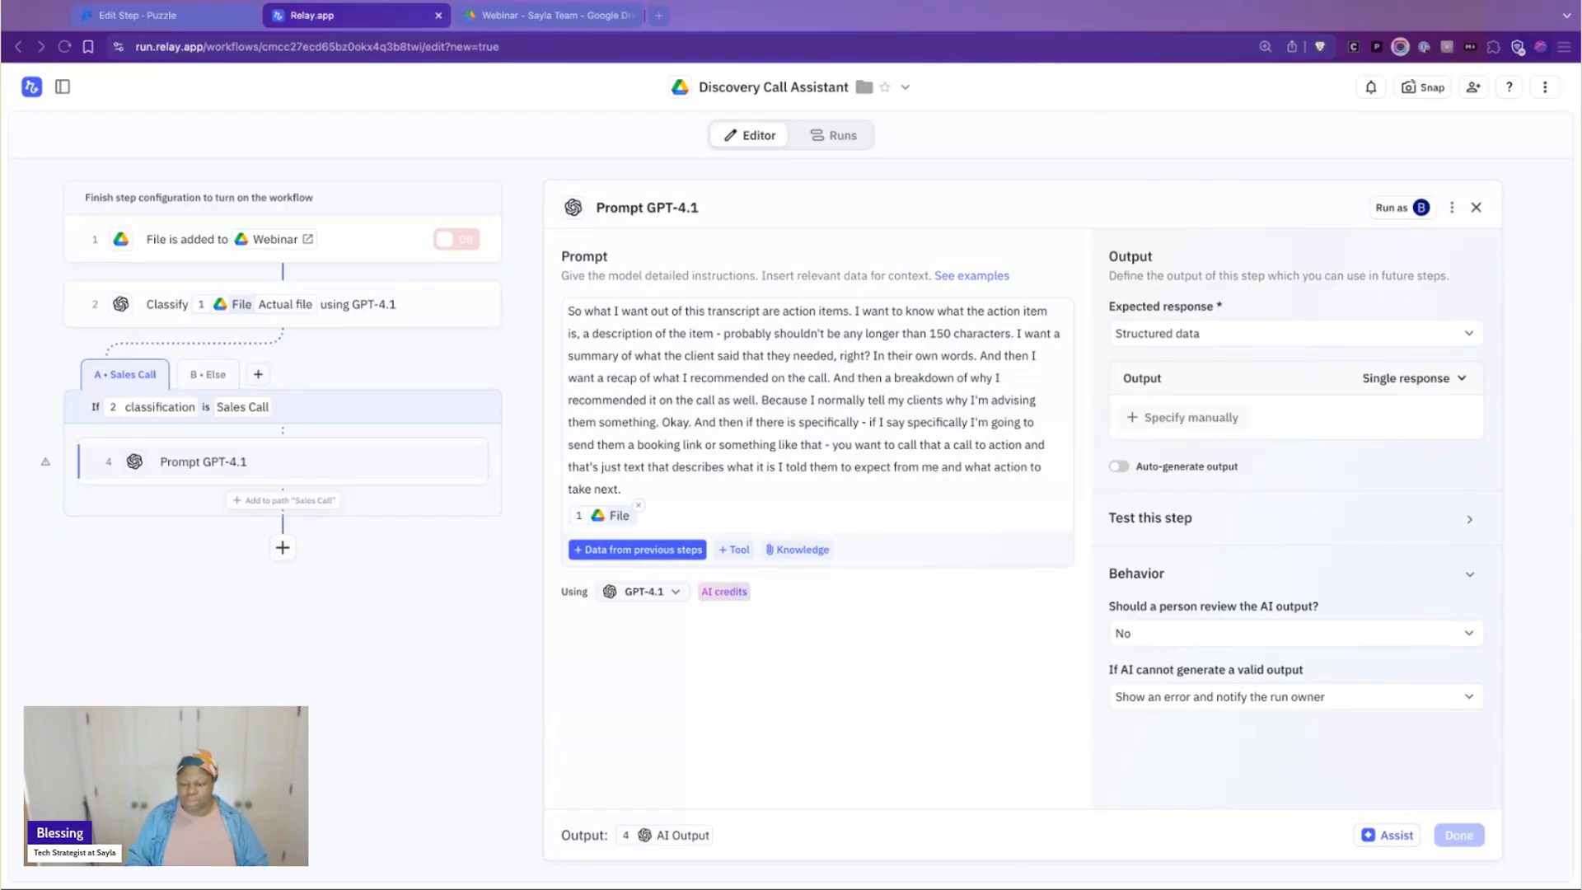
Replace the entire draft with the structured "Extract Action Items from Client Call Transcript" prompt
{"action": "left_click", "coordinate": [795, 438]}
{"action": "key", "text": "ctrl+a"}
{"action": "key", "text": "ctrl+v"}
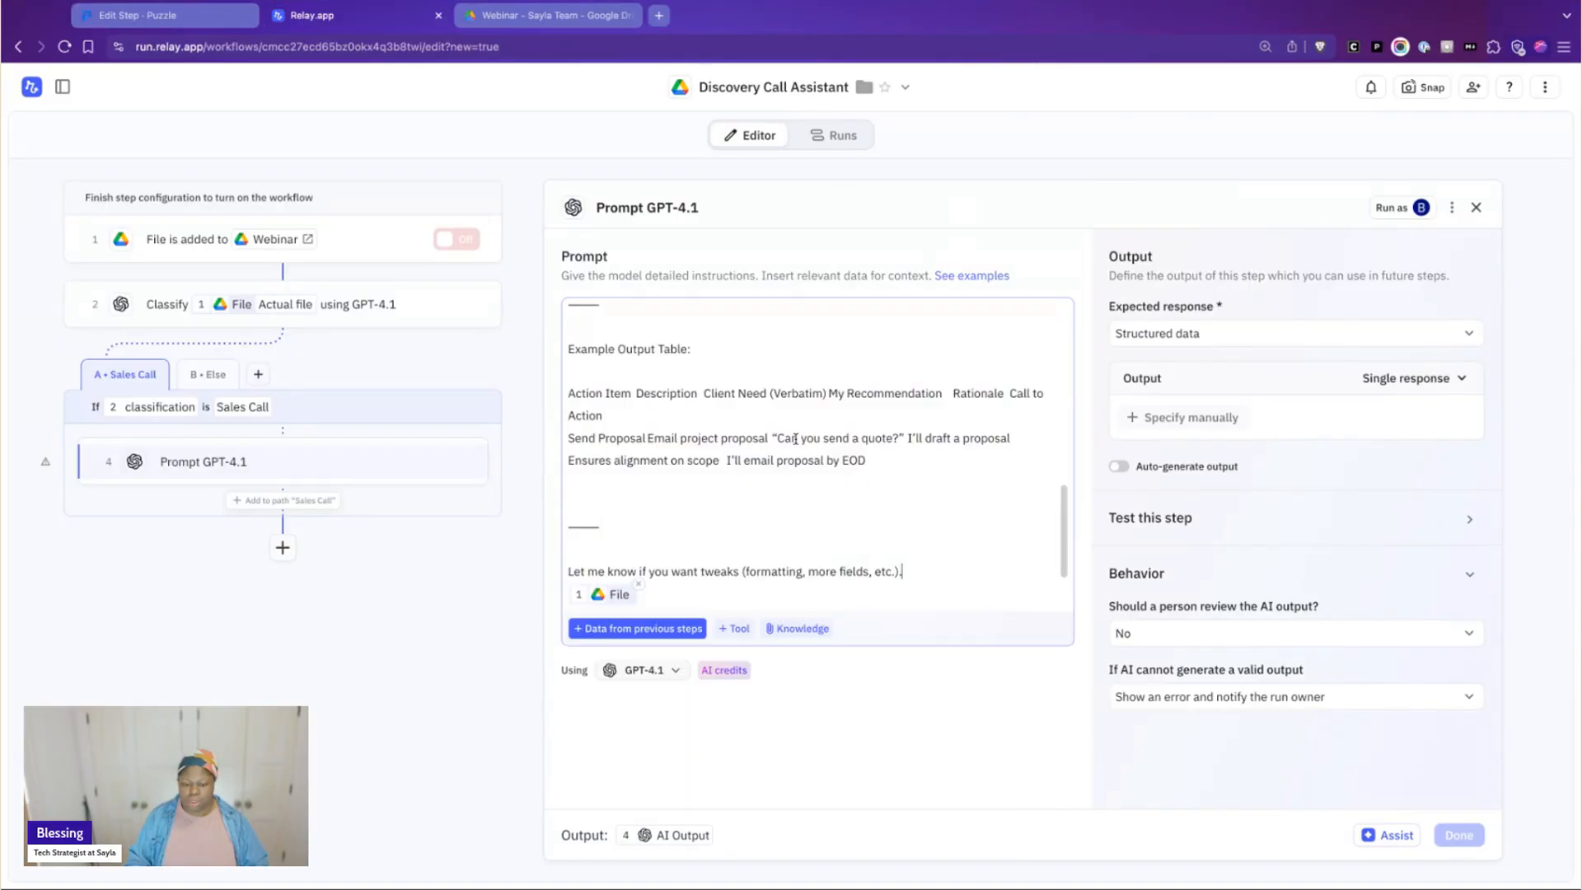
Trim the prompt to its six numbered items, deleting the introduction and title above them and the table instruction, example table and closing note below
{"action": "scroll", "coordinate": [797, 464], "scroll_direction": "up", "scroll_amount": 6}
{"action": "scroll", "coordinate": [797, 466], "scroll_direction": "down", "scroll_amount": 3}
{"action": "left_click", "coordinate": [651, 495], "text": "shift"}
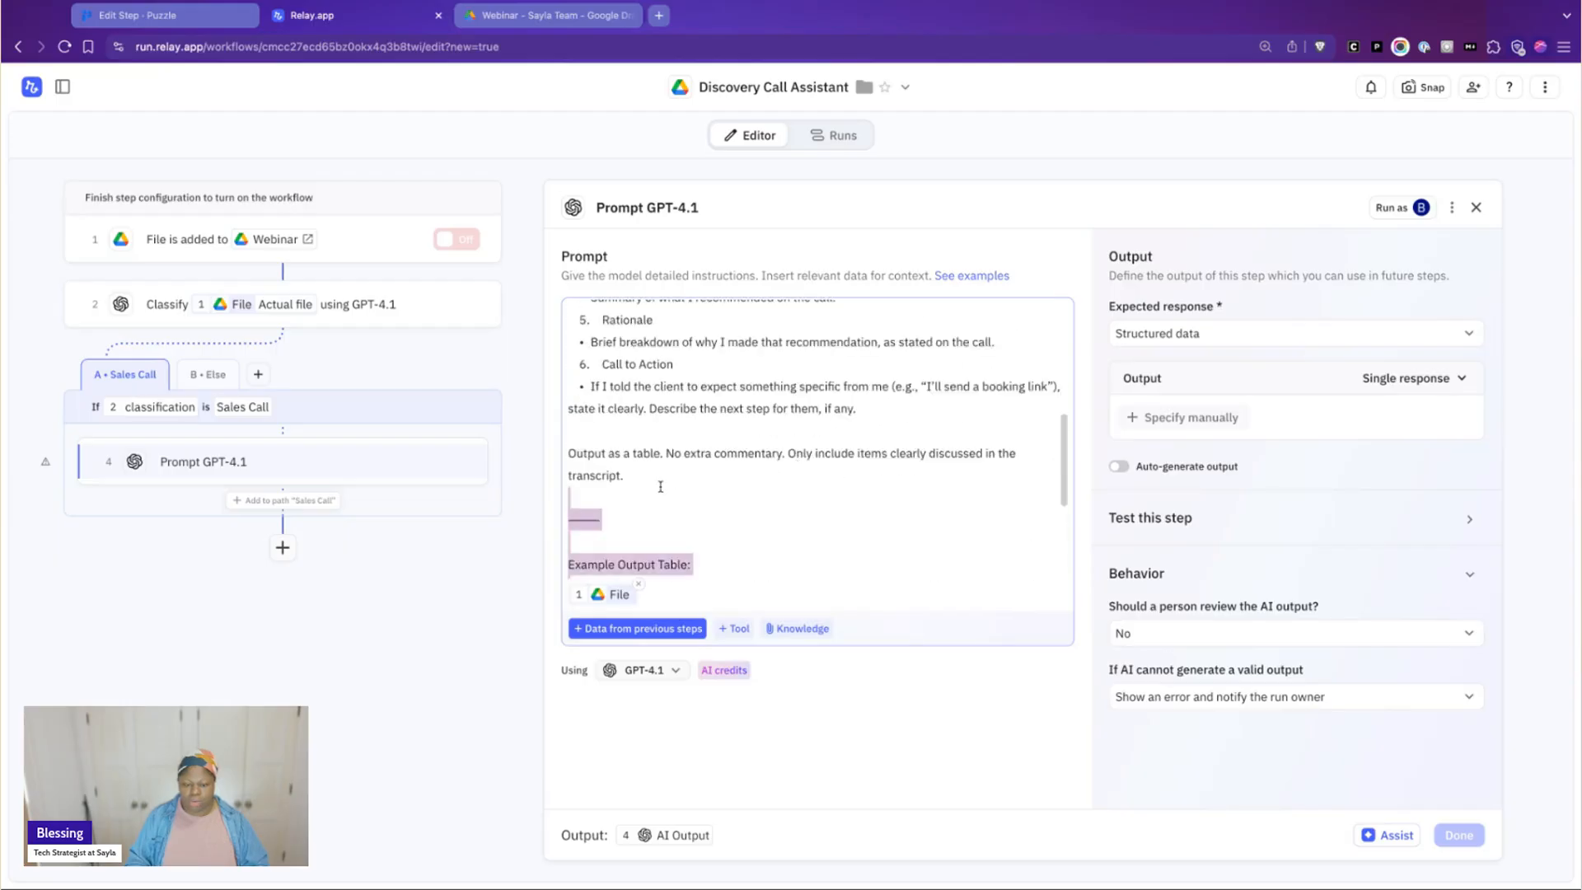
{"action": "key", "text": "BackSpace"}
{"action": "scroll", "coordinate": [912, 495], "scroll_direction": "up", "scroll_amount": 5}
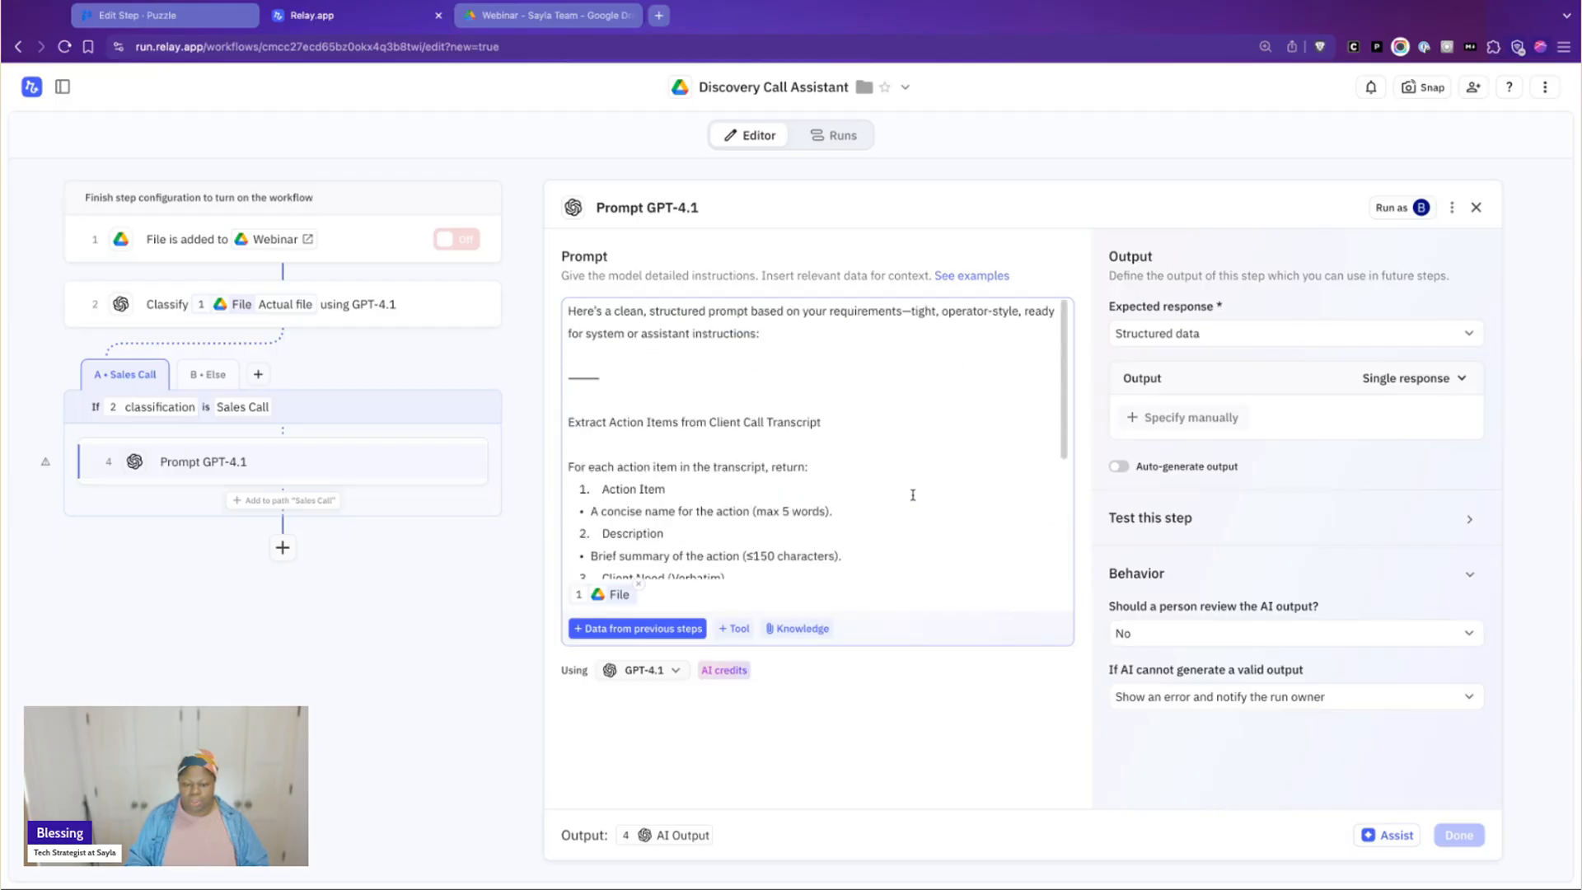
{"action": "left_click", "coordinate": [829, 468]}
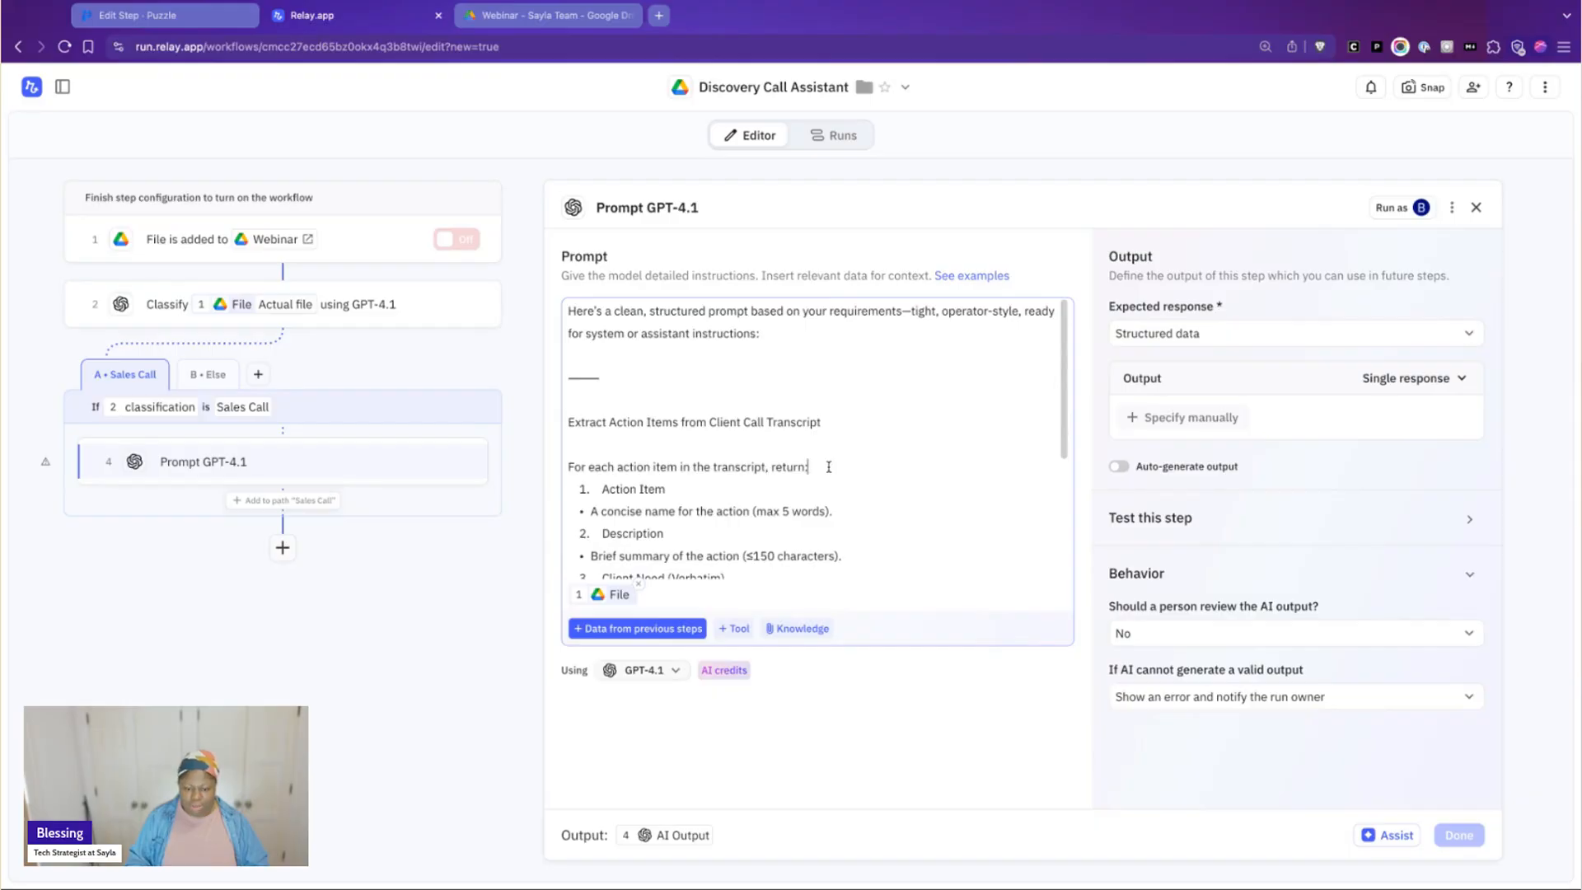
{"action": "key", "text": "super+shift+Up"}
{"action": "key", "text": "BackSpace"}
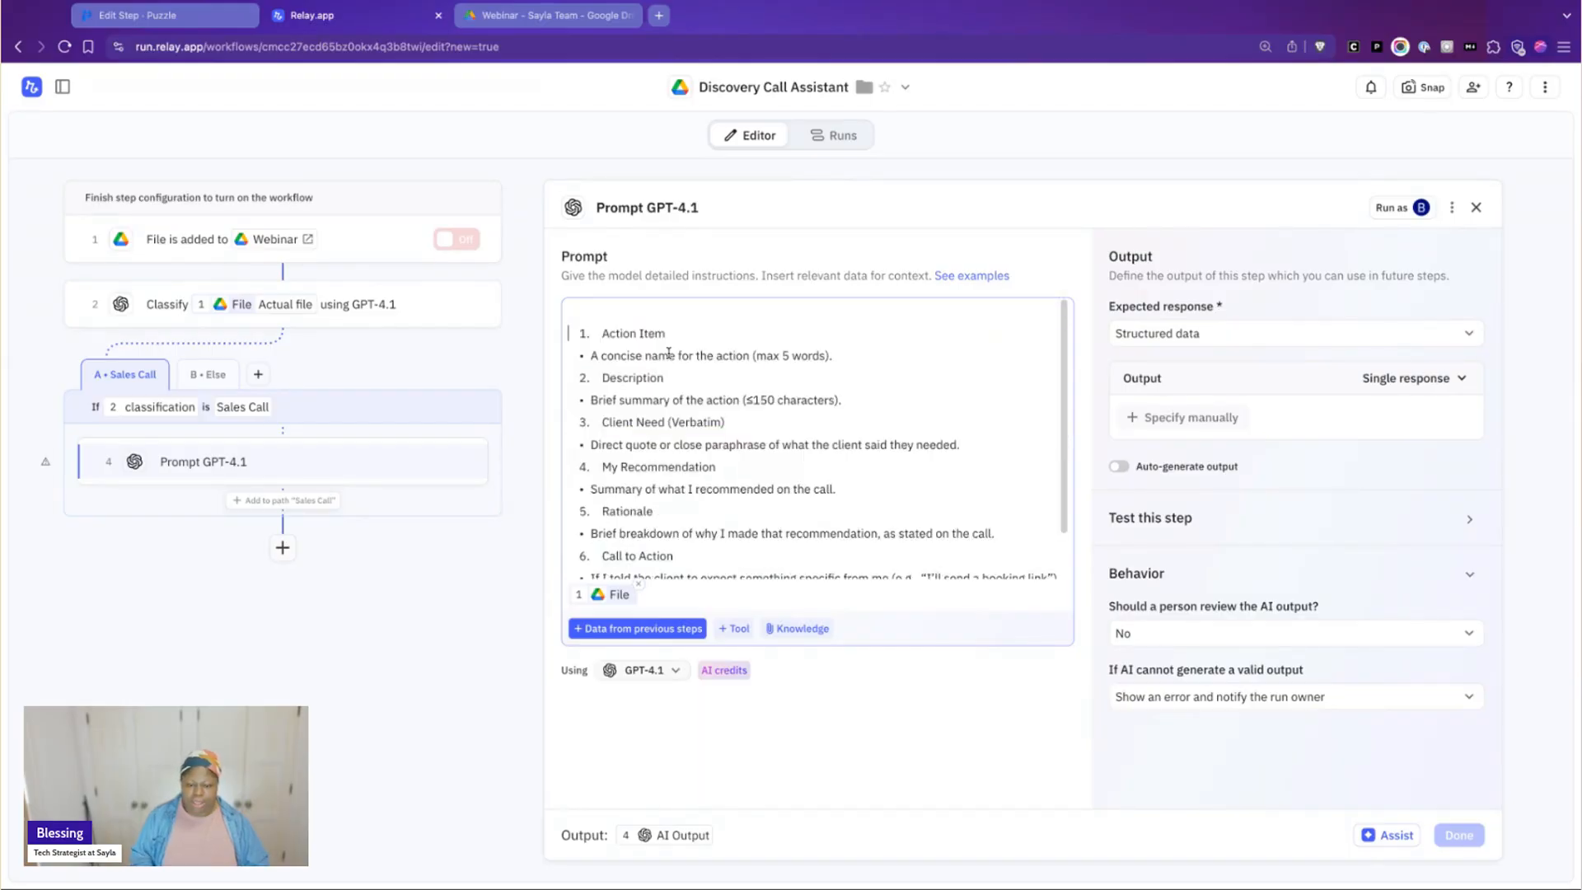
{"action": "key", "text": "BackSpace"}
Set the action item name limit to 15 words and the description limit to 400 characters in the prompt
{"action": "left_click", "coordinate": [785, 339]}
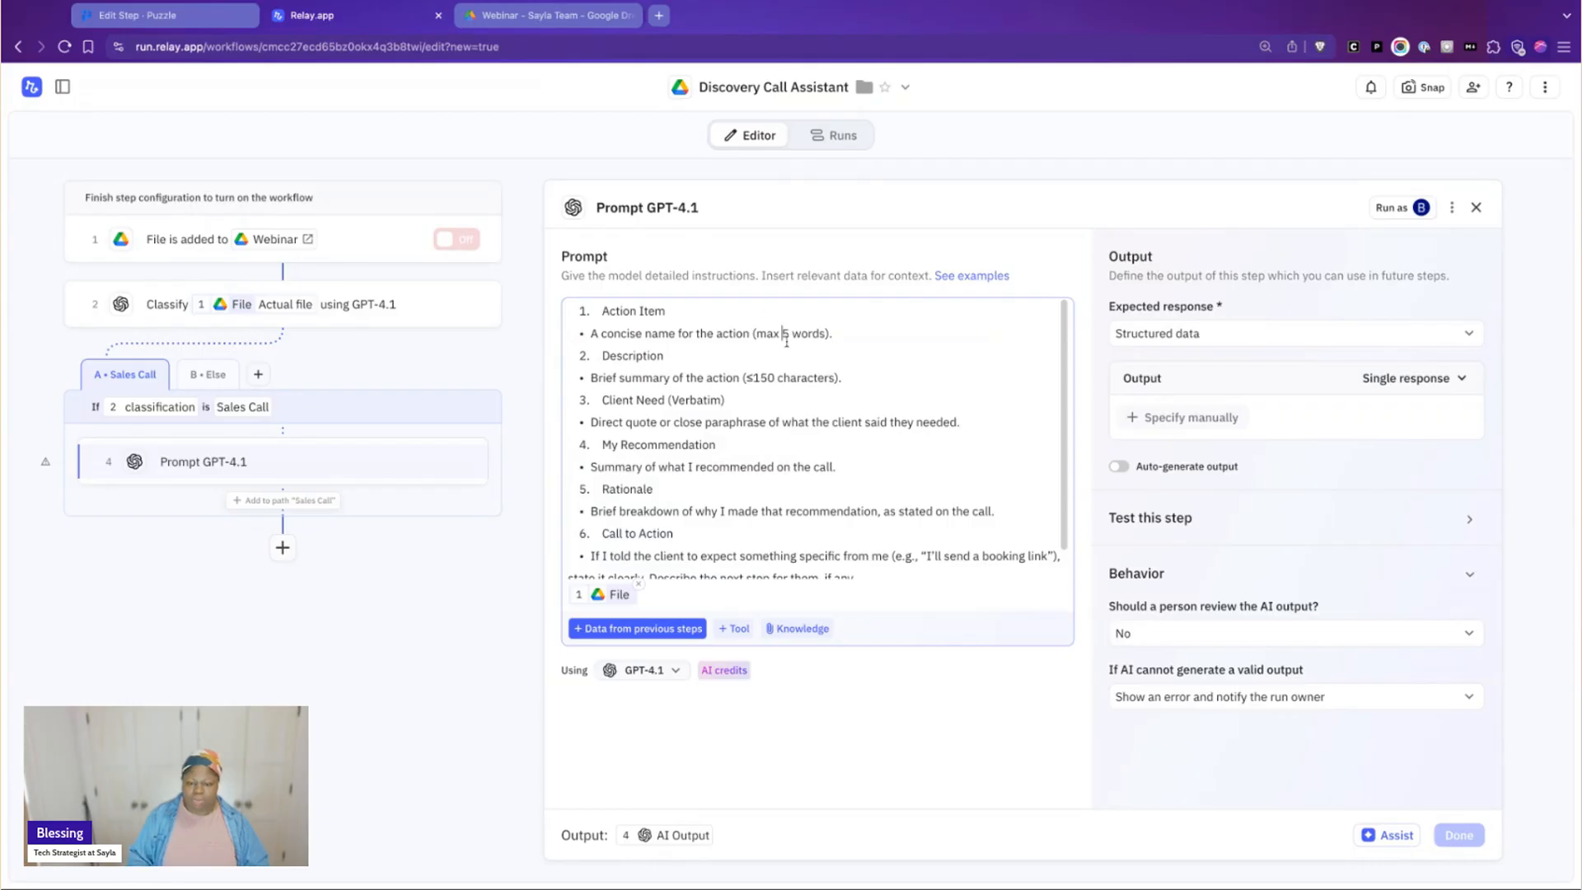
{"action": "type", "text": "1"}
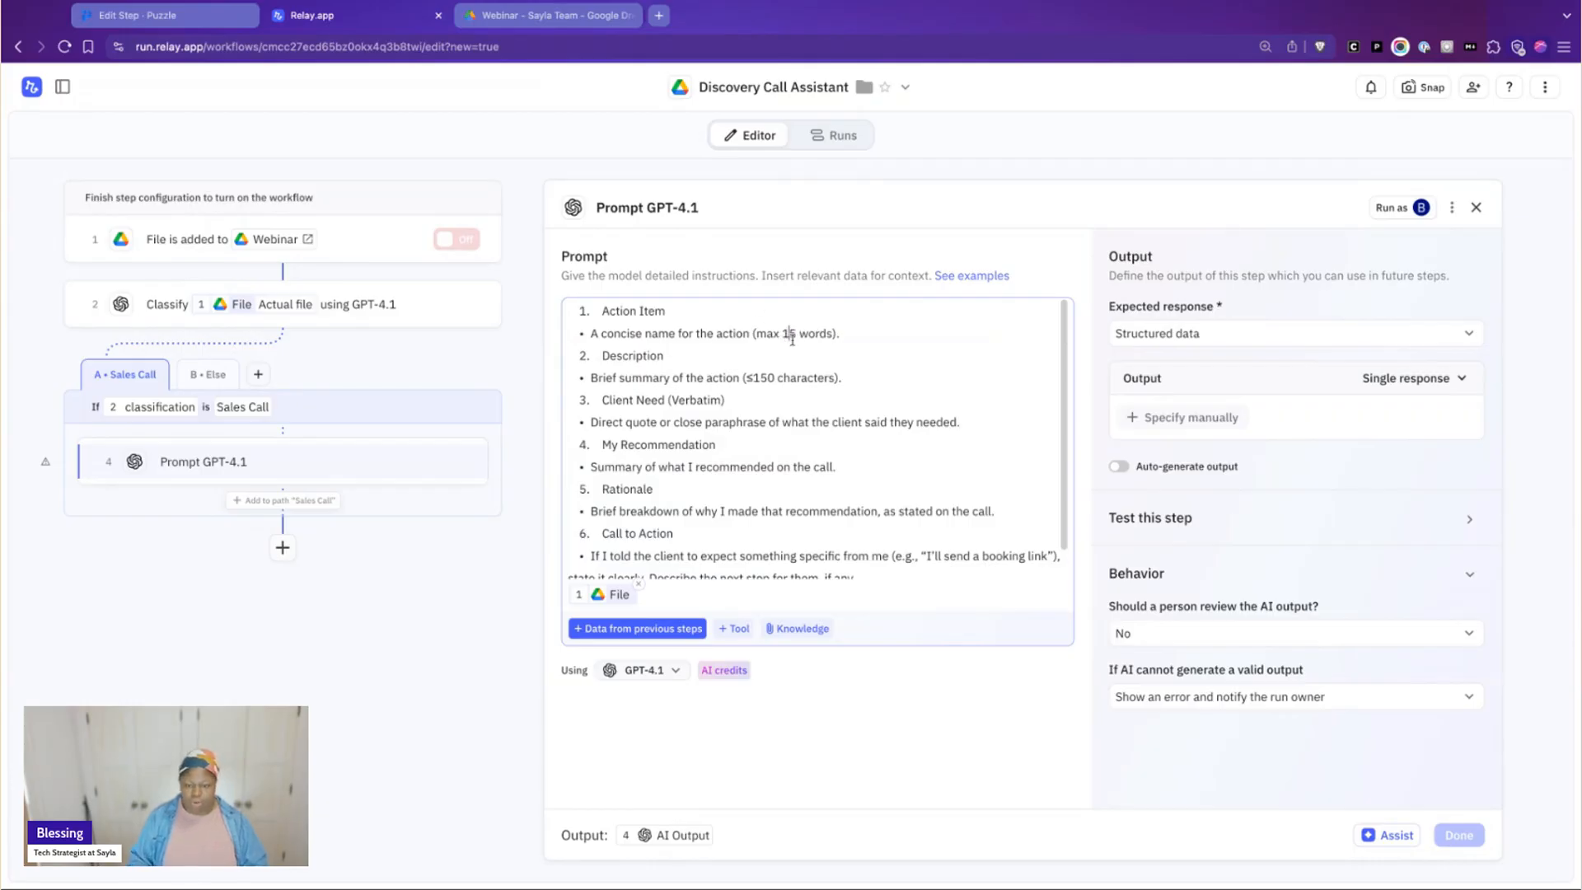
{"action": "scroll", "coordinate": [841, 396], "scroll_direction": "down", "scroll_amount": 1}
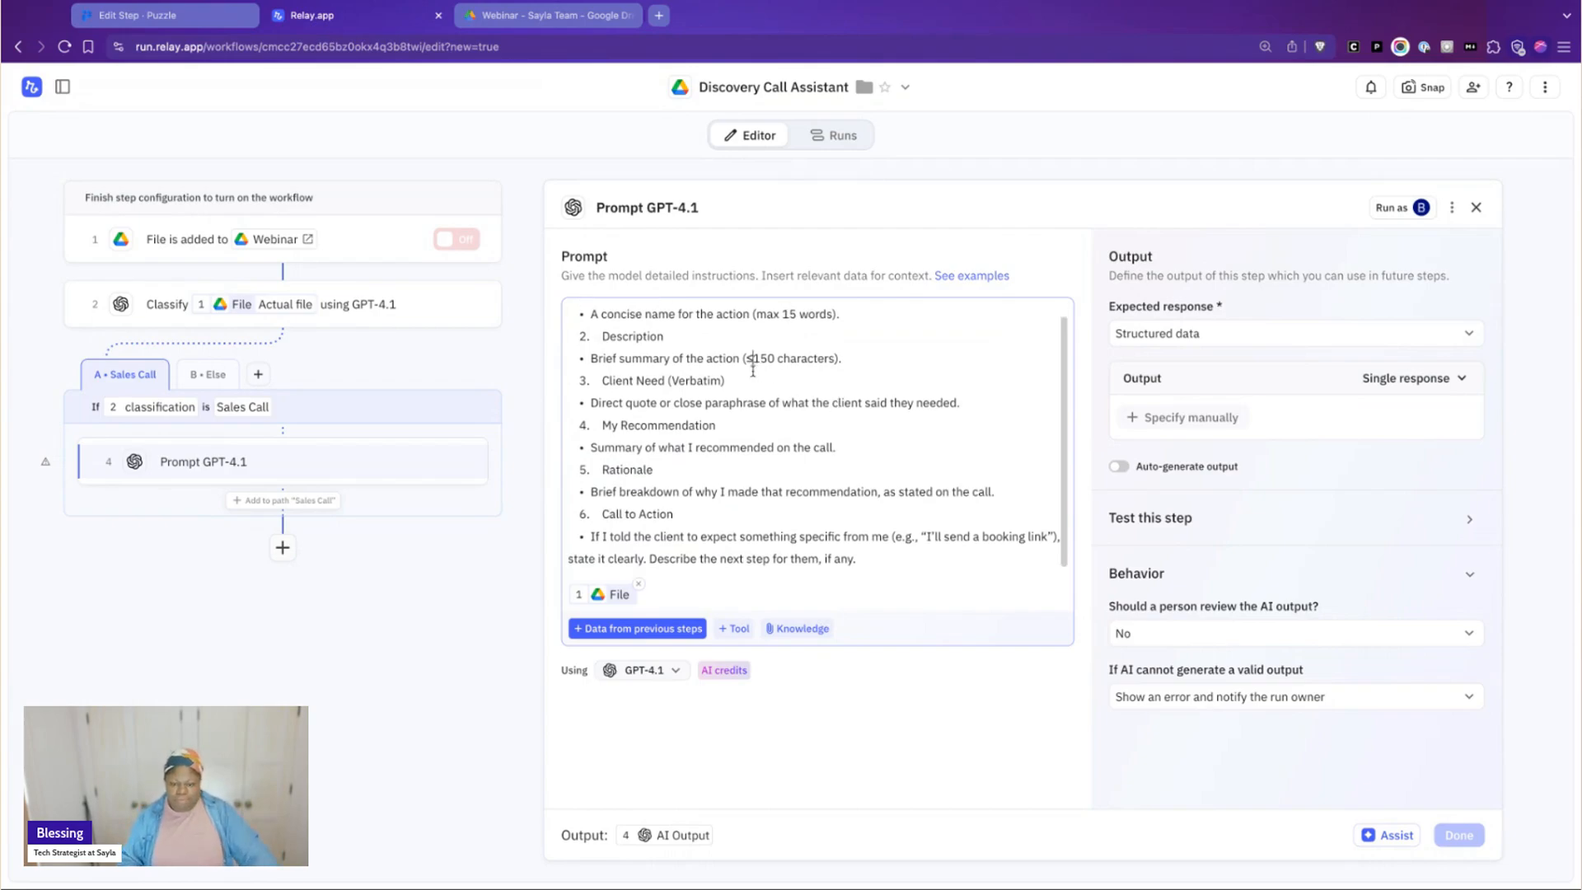
{"action": "key", "text": "shift+Right"}
{"action": "key", "text": "shift+Right"}
{"action": "key", "text": "shift+Right"}
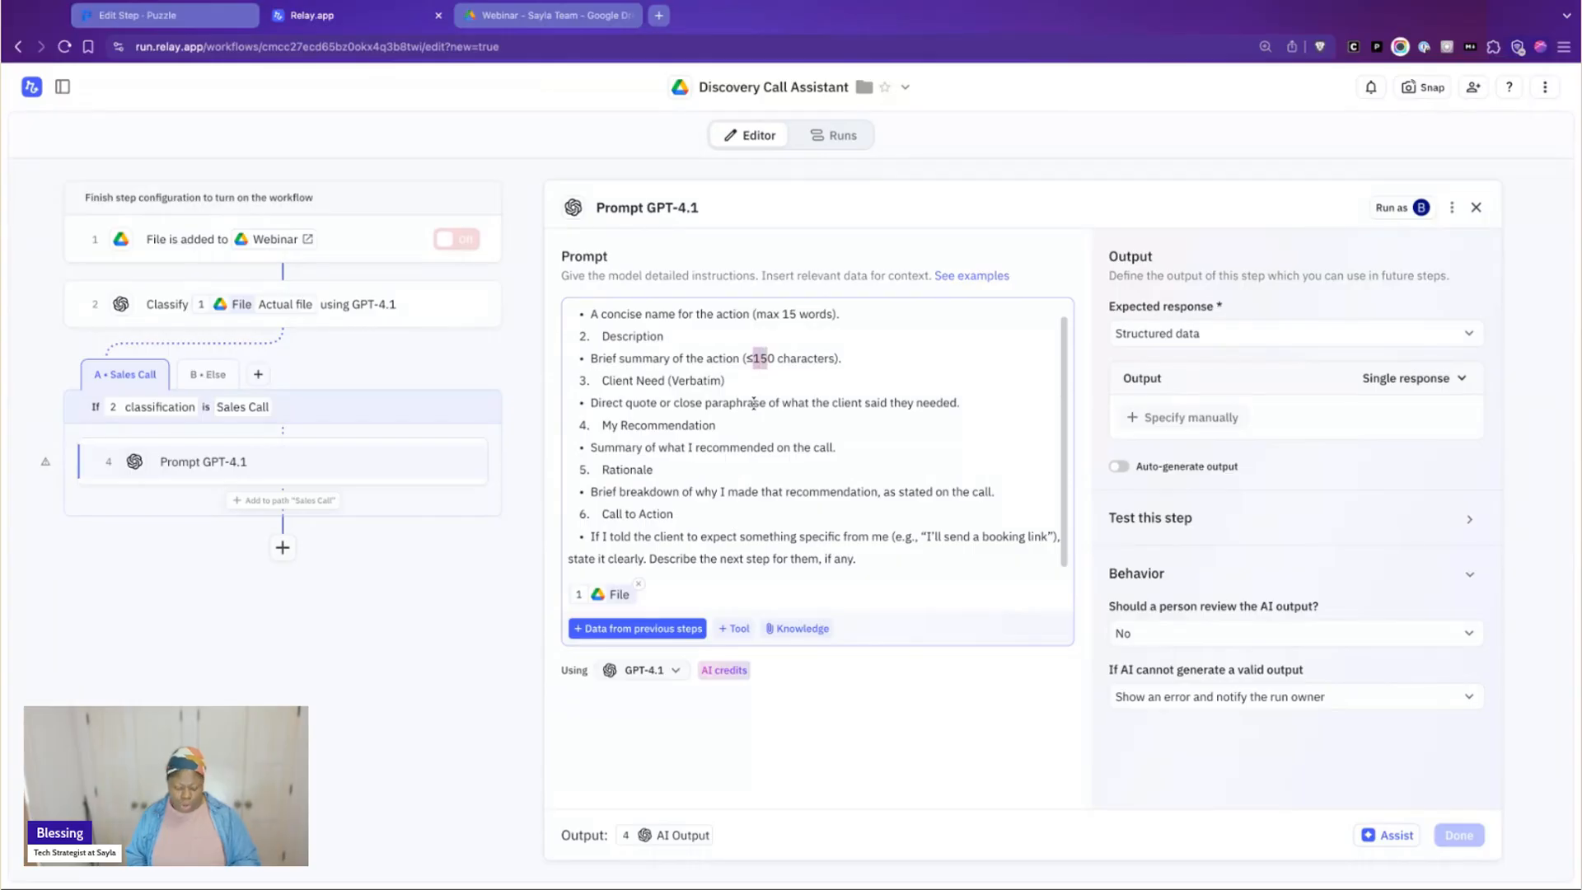
{"action": "type", "text": "400"}
{"action": "scroll", "coordinate": [770, 390], "scroll_direction": "down", "scroll_amount": 1}
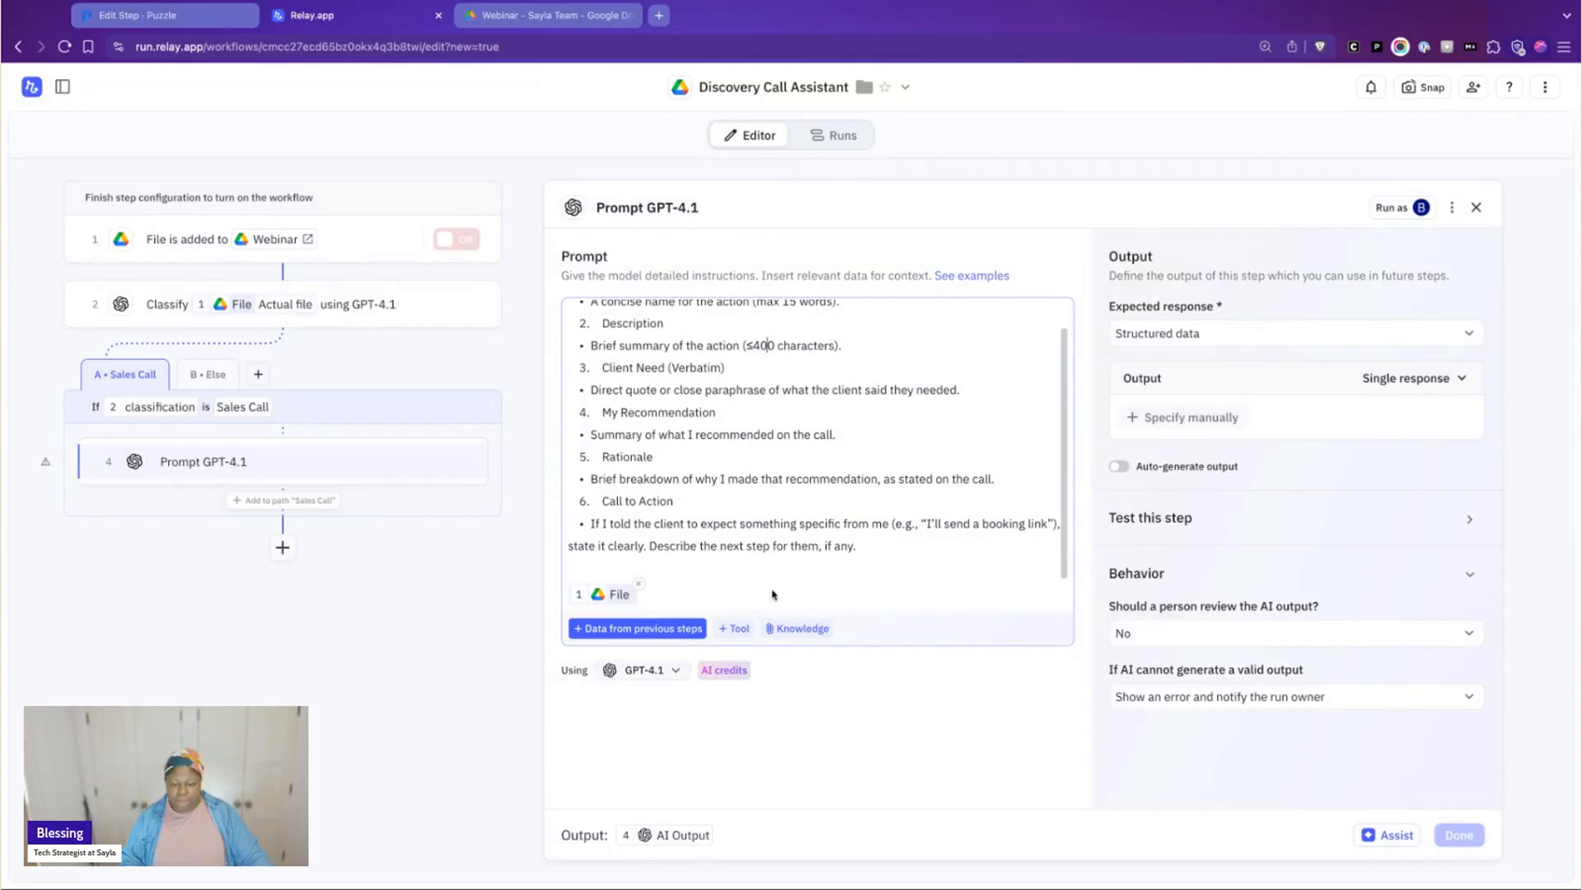
Switch the output to auto-generate mode so its fields are generated from the current prompt
{"action": "left_click", "coordinate": [1124, 468]}
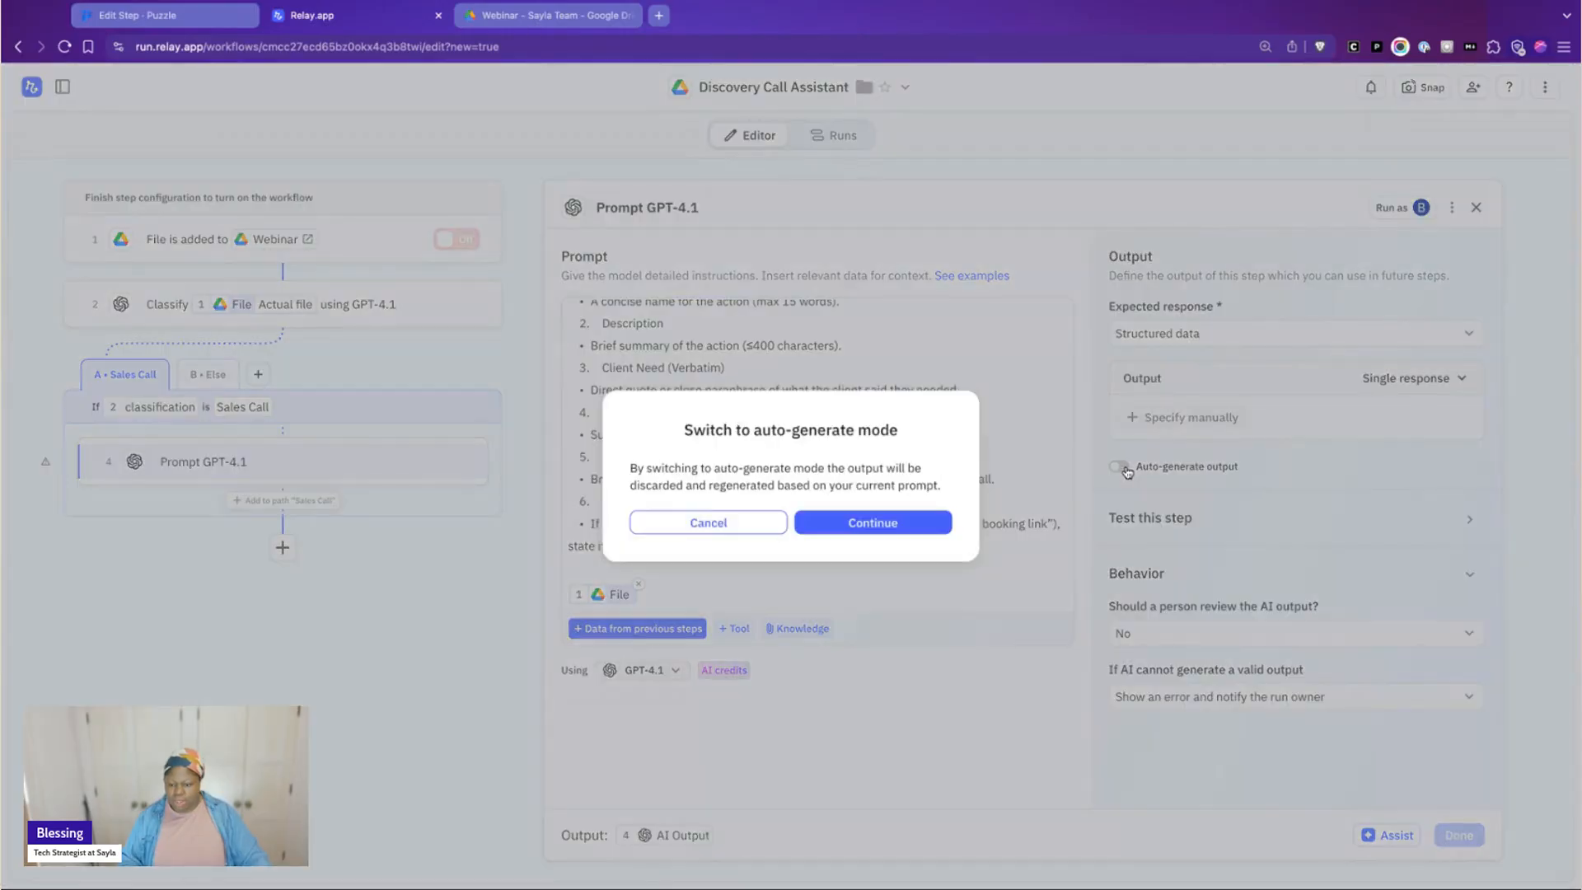
{"action": "left_click", "coordinate": [933, 529]}
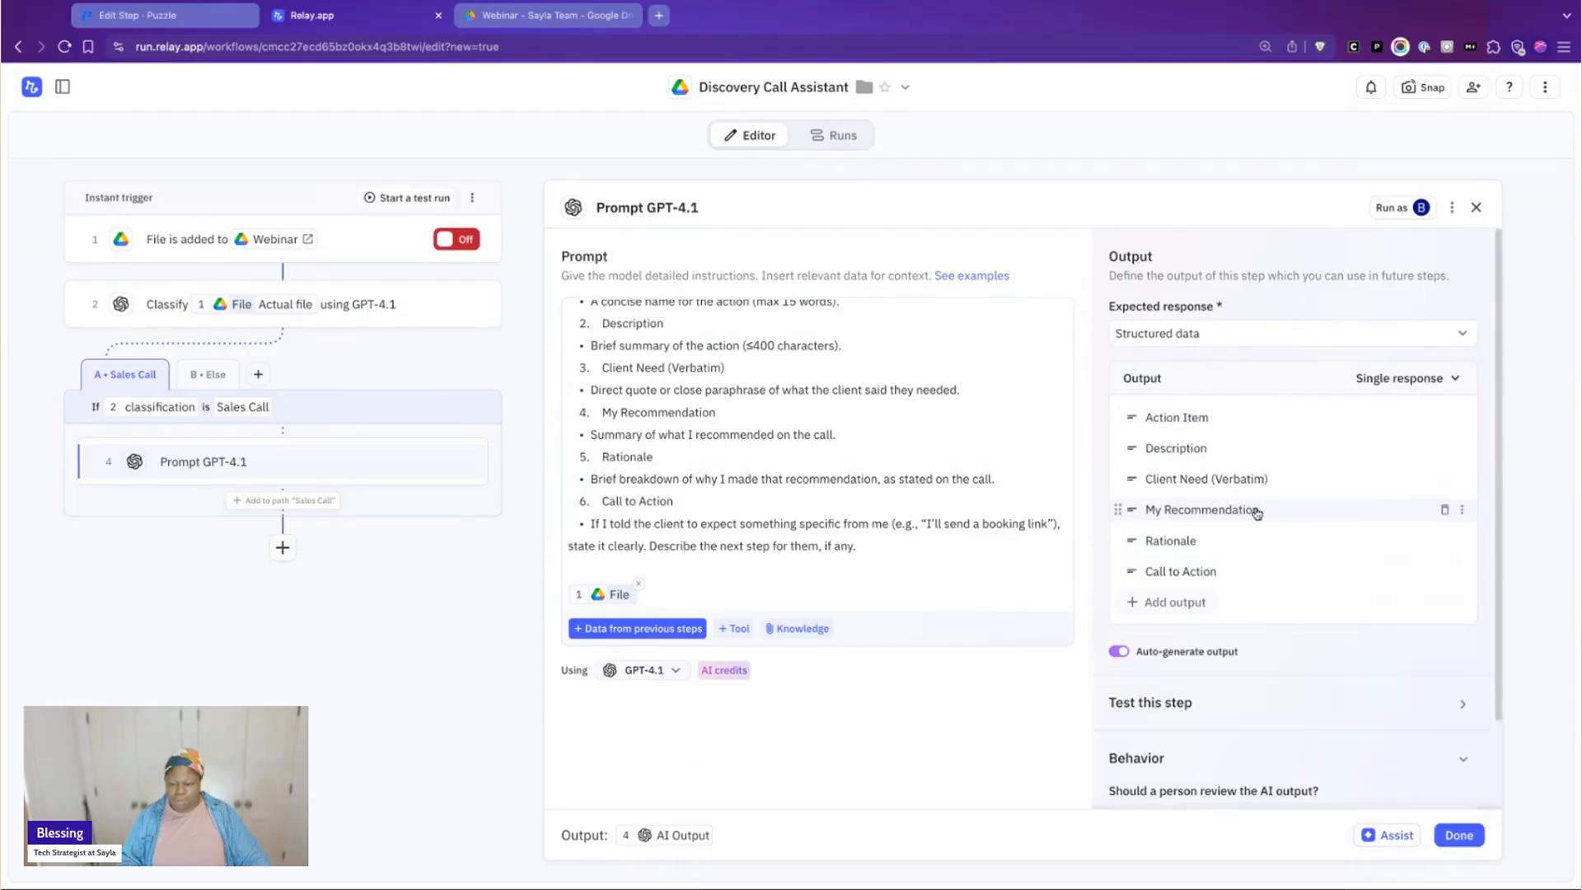
{"action": "scroll", "coordinate": [758, 399], "scroll_direction": "up", "scroll_amount": 1}
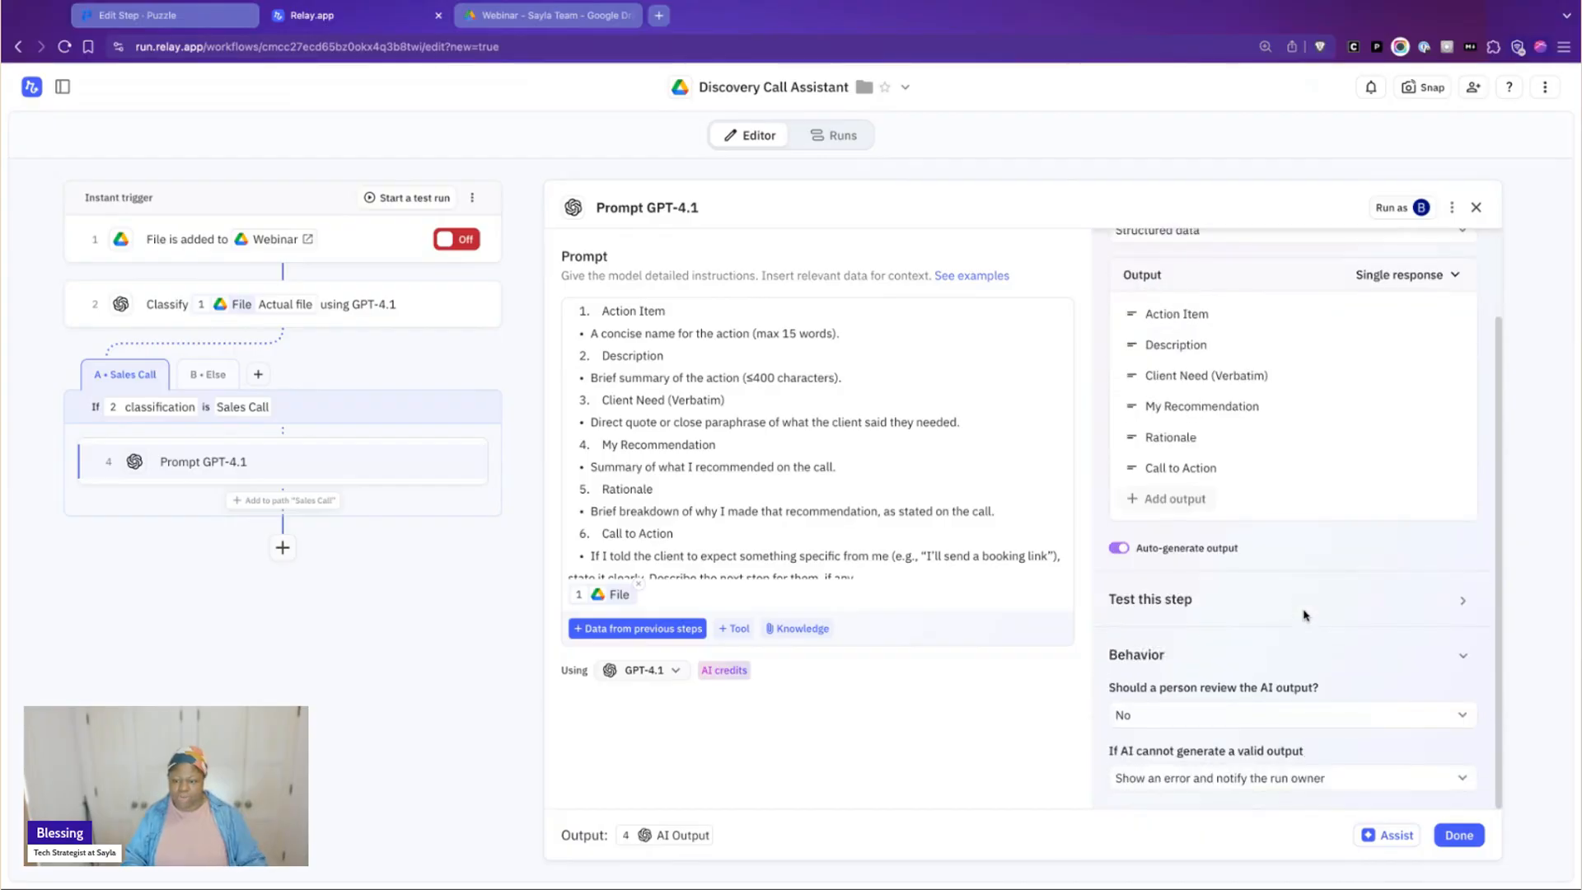
Test the GPT-4.1 prompt step with the 2025-06-10 Discovery call file
{"action": "scroll", "coordinate": [1306, 618], "scroll_direction": "down", "scroll_amount": 2}
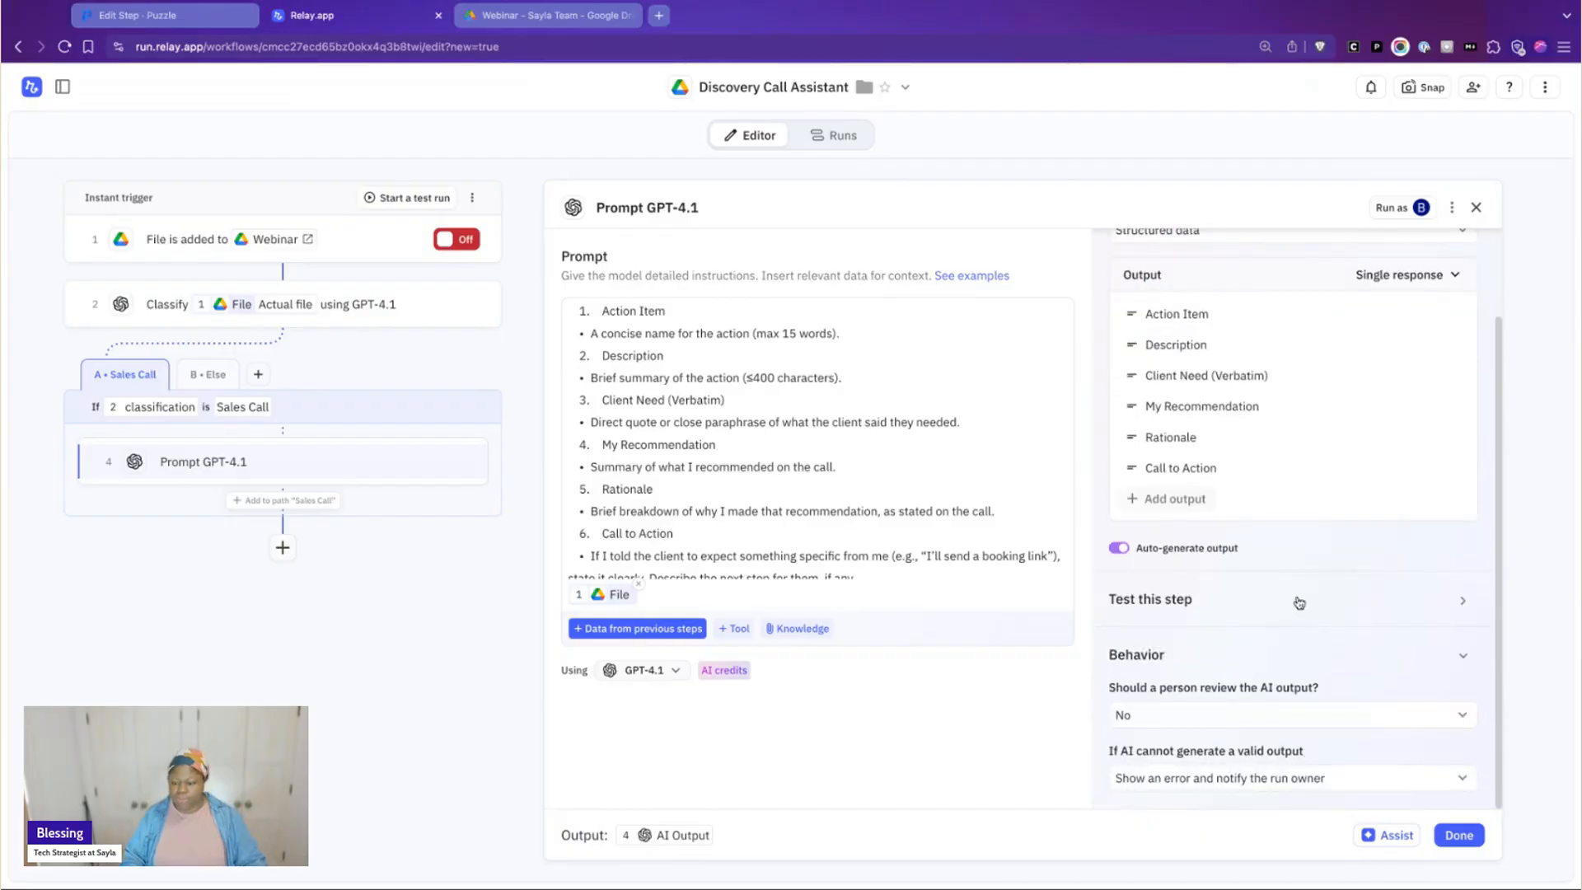
{"action": "left_click", "coordinate": [1195, 618]}
{"action": "left_click", "coordinate": [1141, 675]}
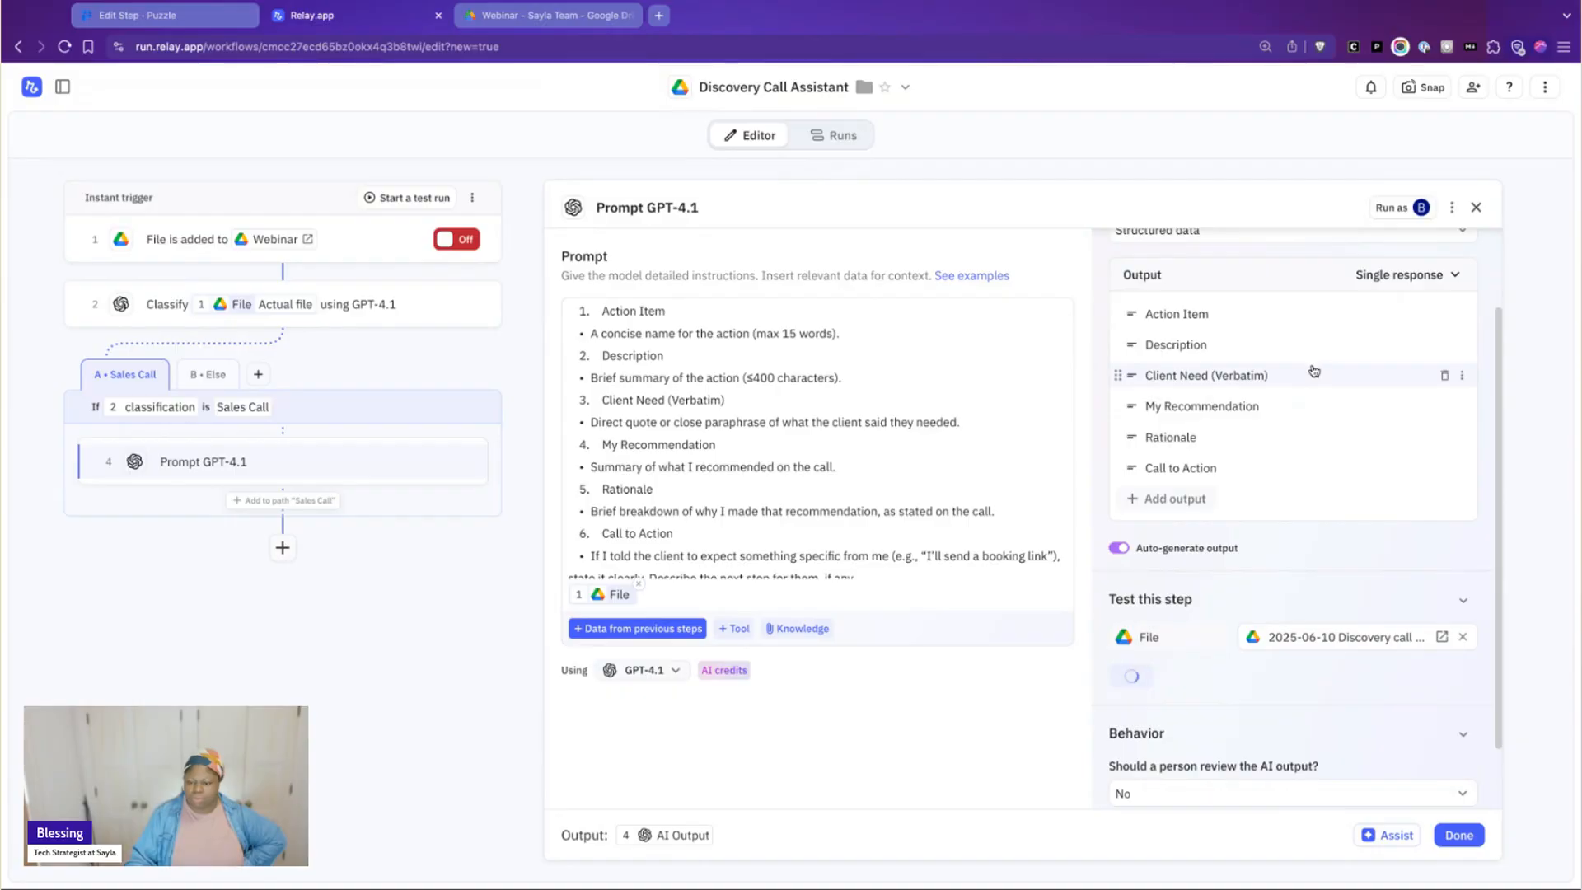
{"action": "scroll", "coordinate": [1308, 376], "scroll_direction": "down", "scroll_amount": 4}
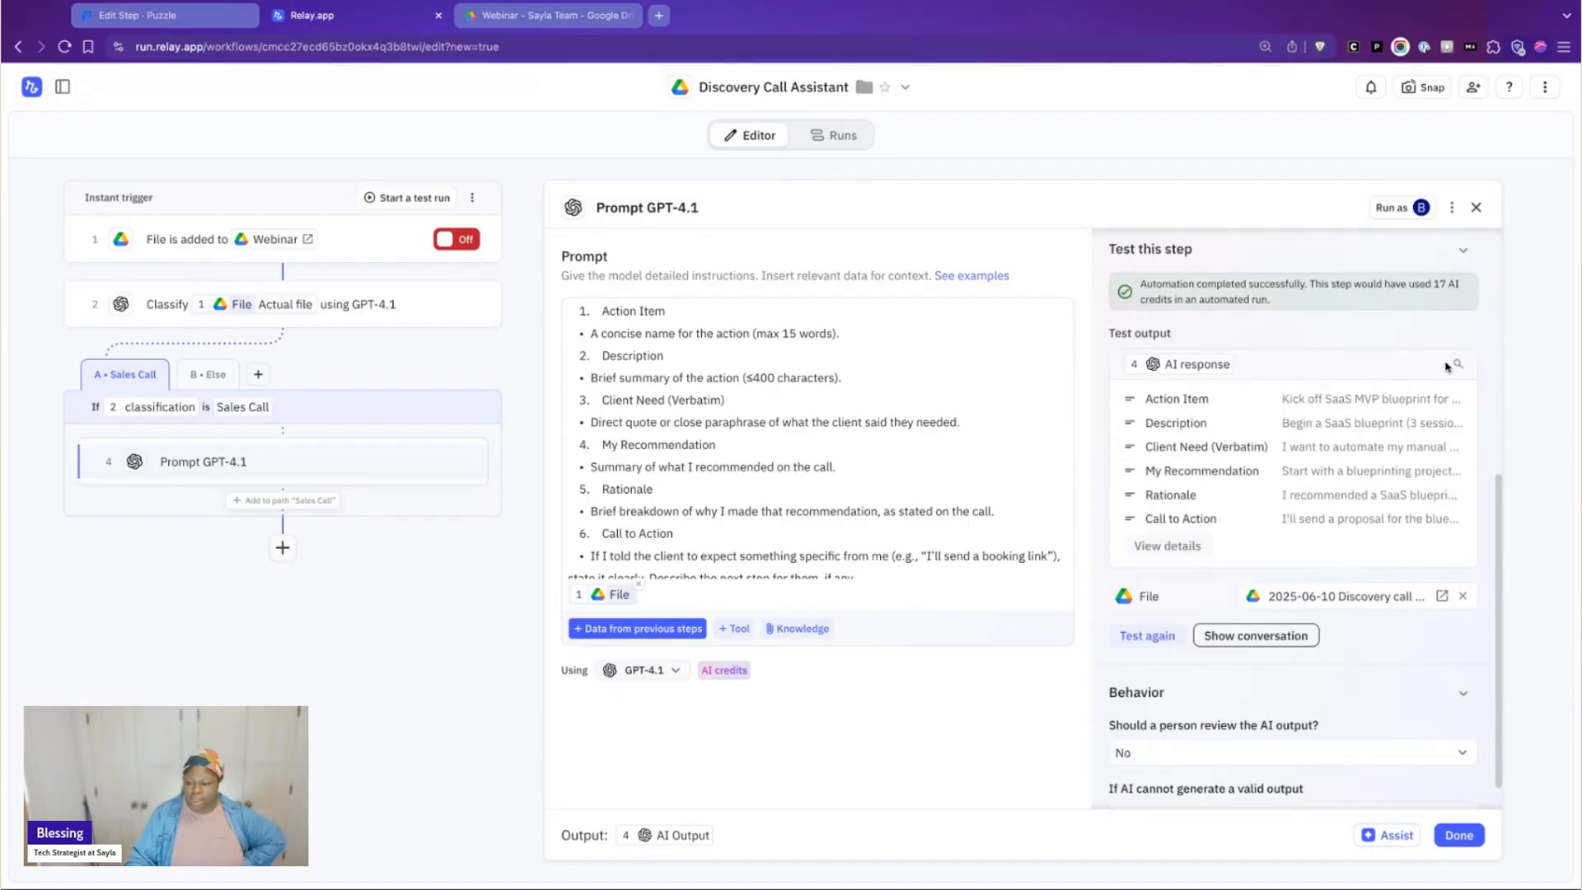
Review the test output's Action Item, Description, Client Need (Verbatim) and My Recommendation values in the detailed view
{"action": "left_click", "coordinate": [1141, 545]}
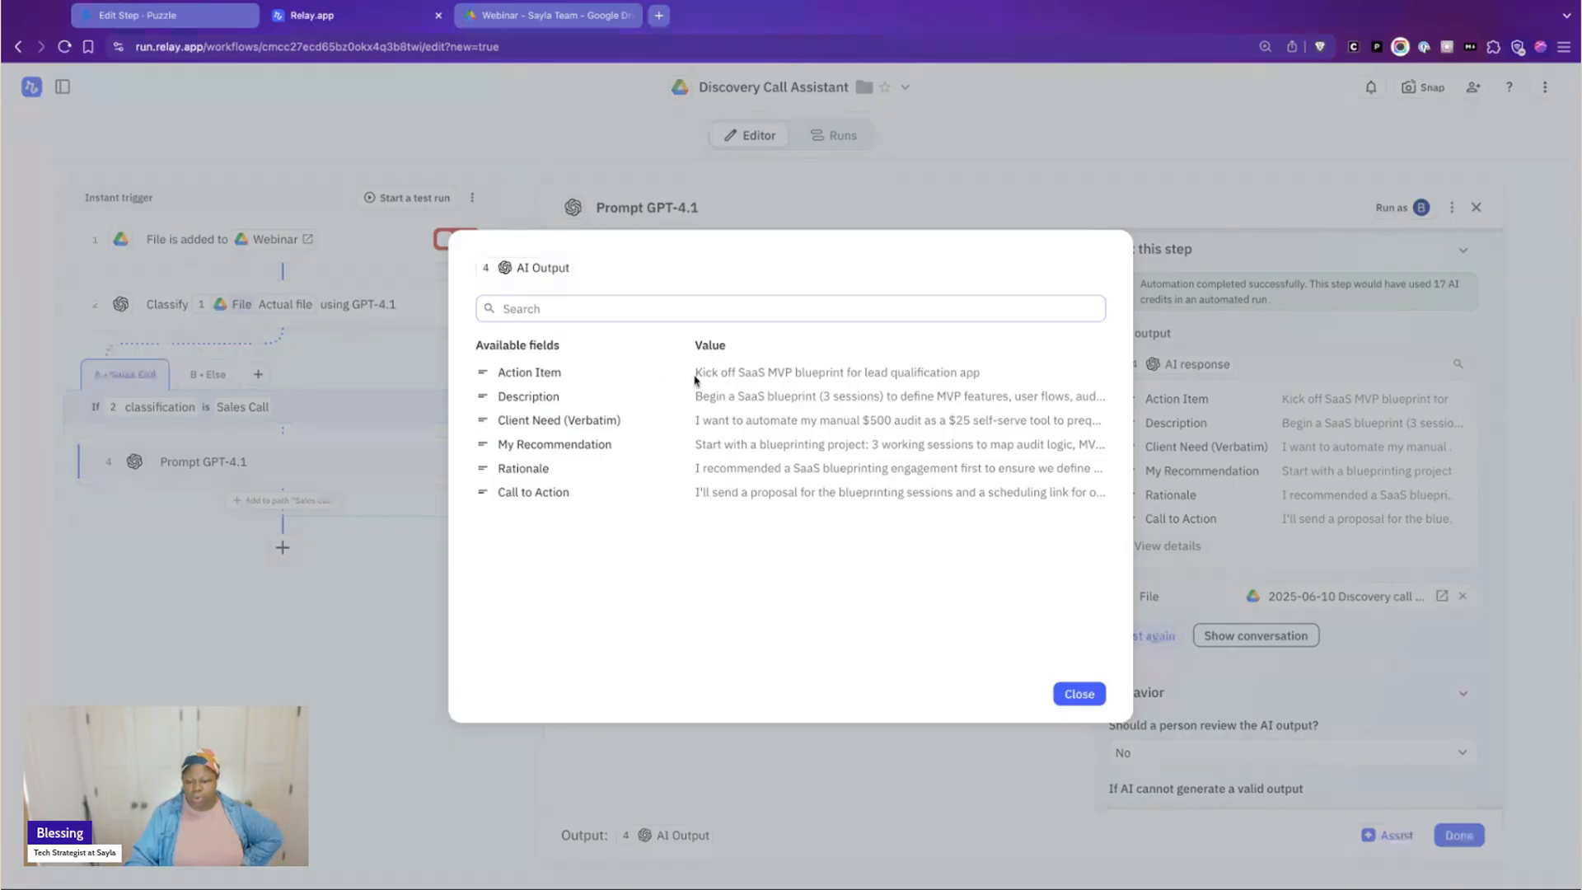
{"action": "left_click_drag", "start_coordinate": [695, 375], "coordinate": [785, 374]}
{"action": "left_click", "coordinate": [806, 377]}
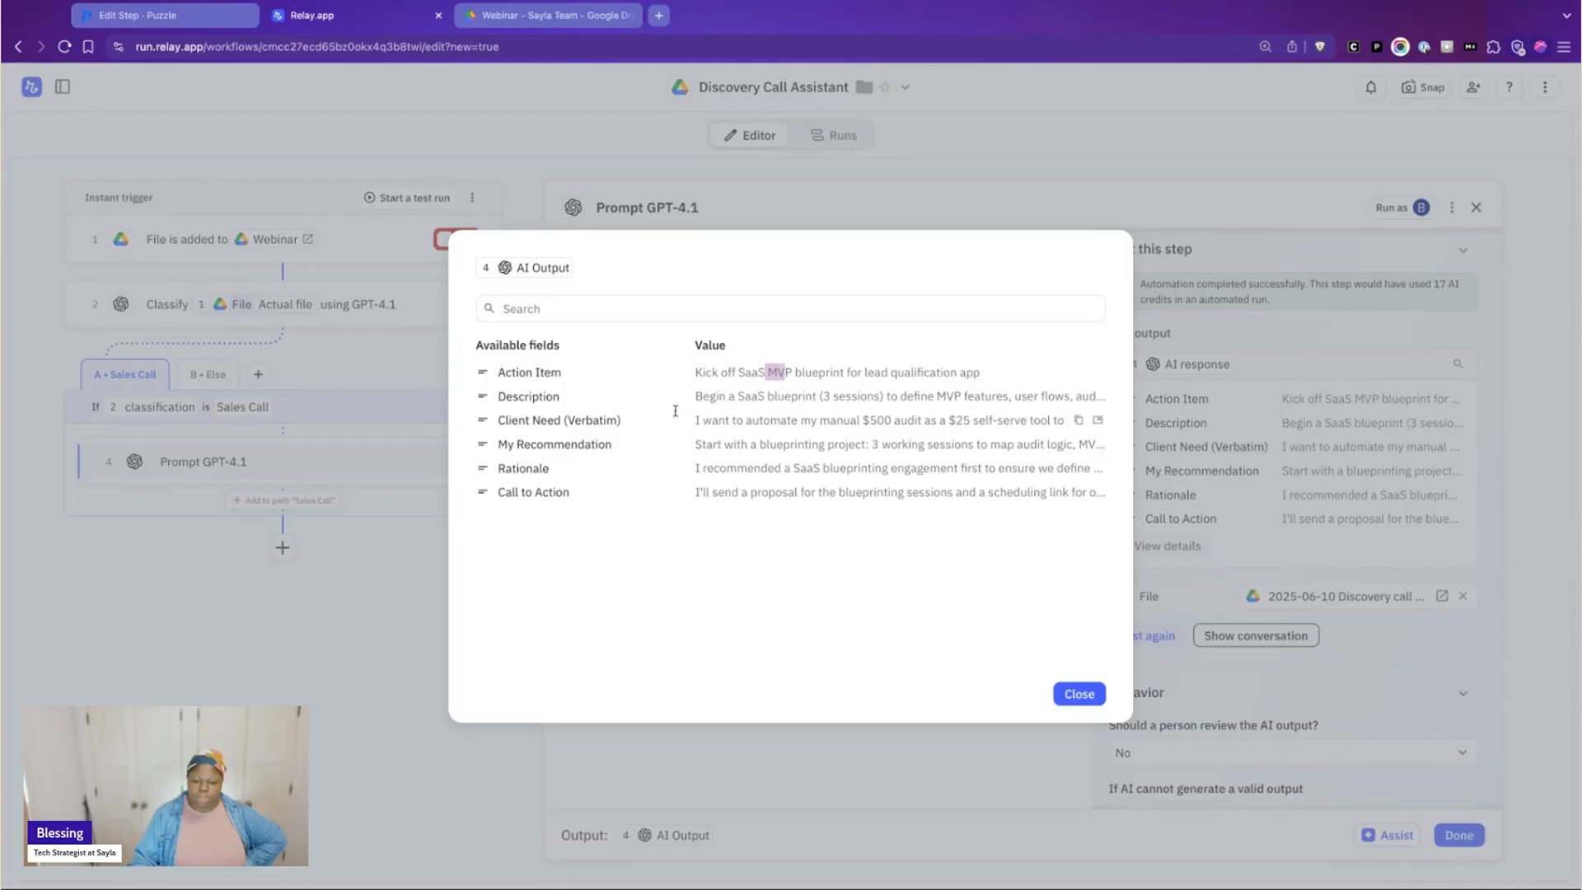
{"action": "left_click_drag", "start_coordinate": [698, 398], "coordinate": [1105, 398]}
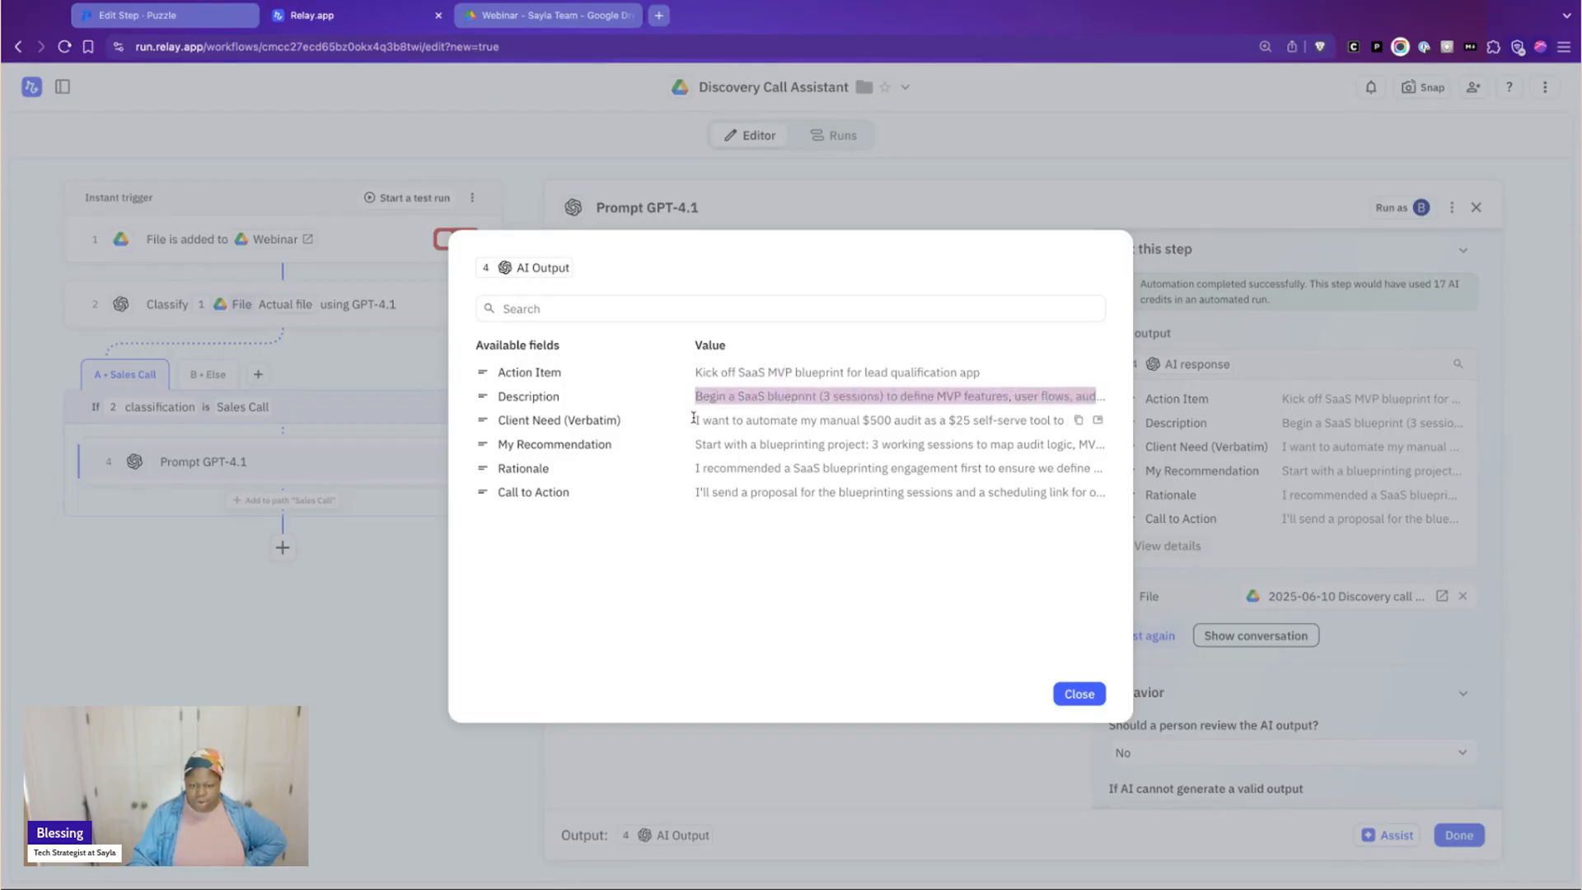
{"action": "left_click", "coordinate": [692, 424]}
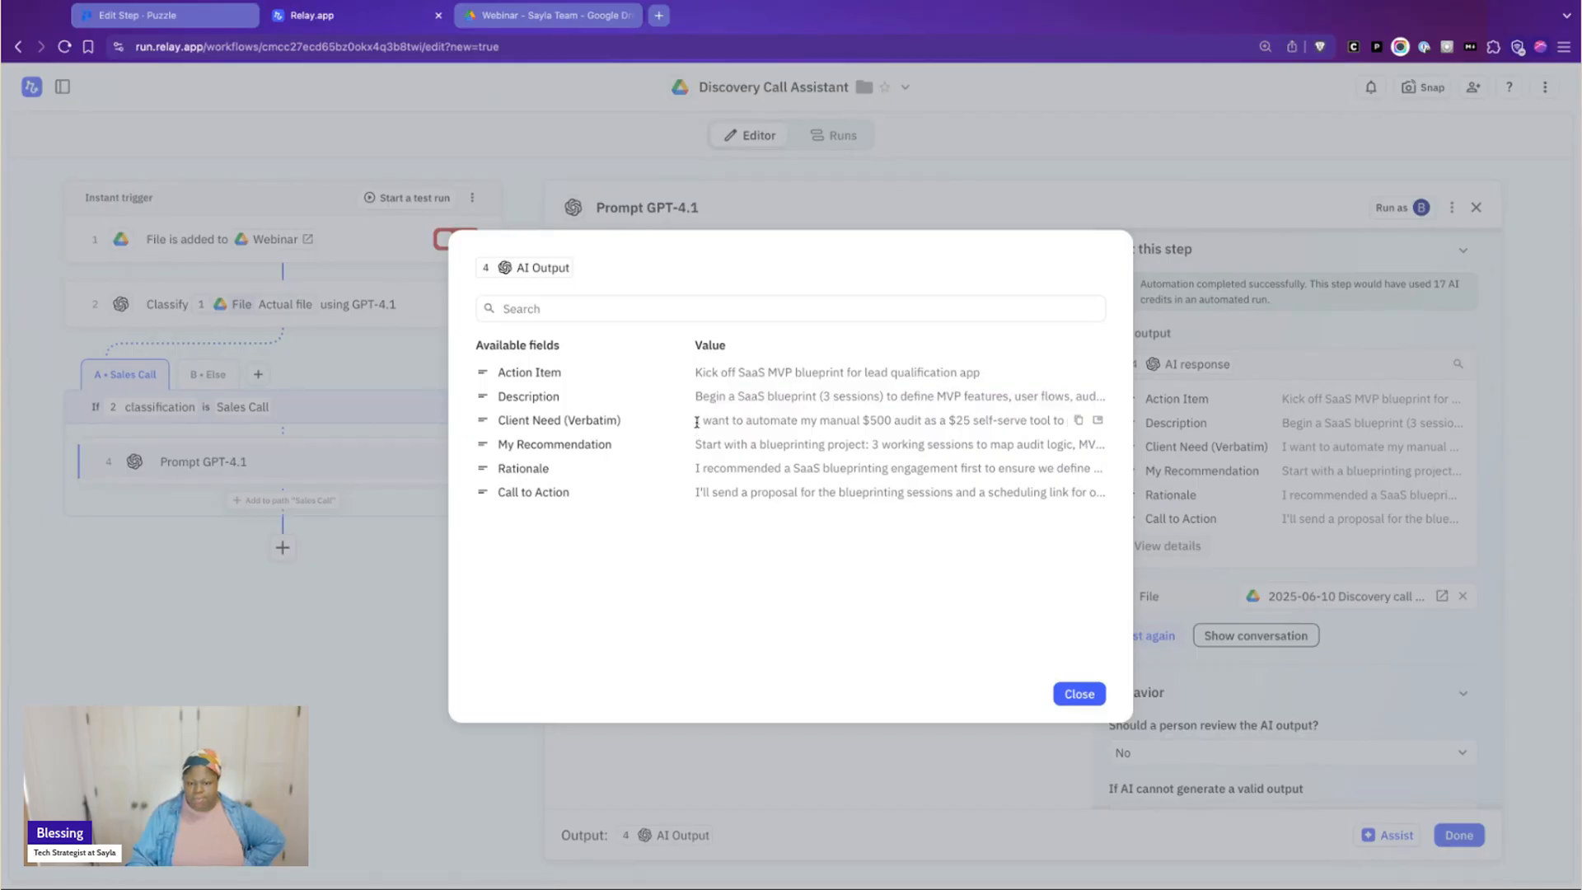
{"action": "left_click_drag", "start_coordinate": [697, 422], "coordinate": [1064, 422]}
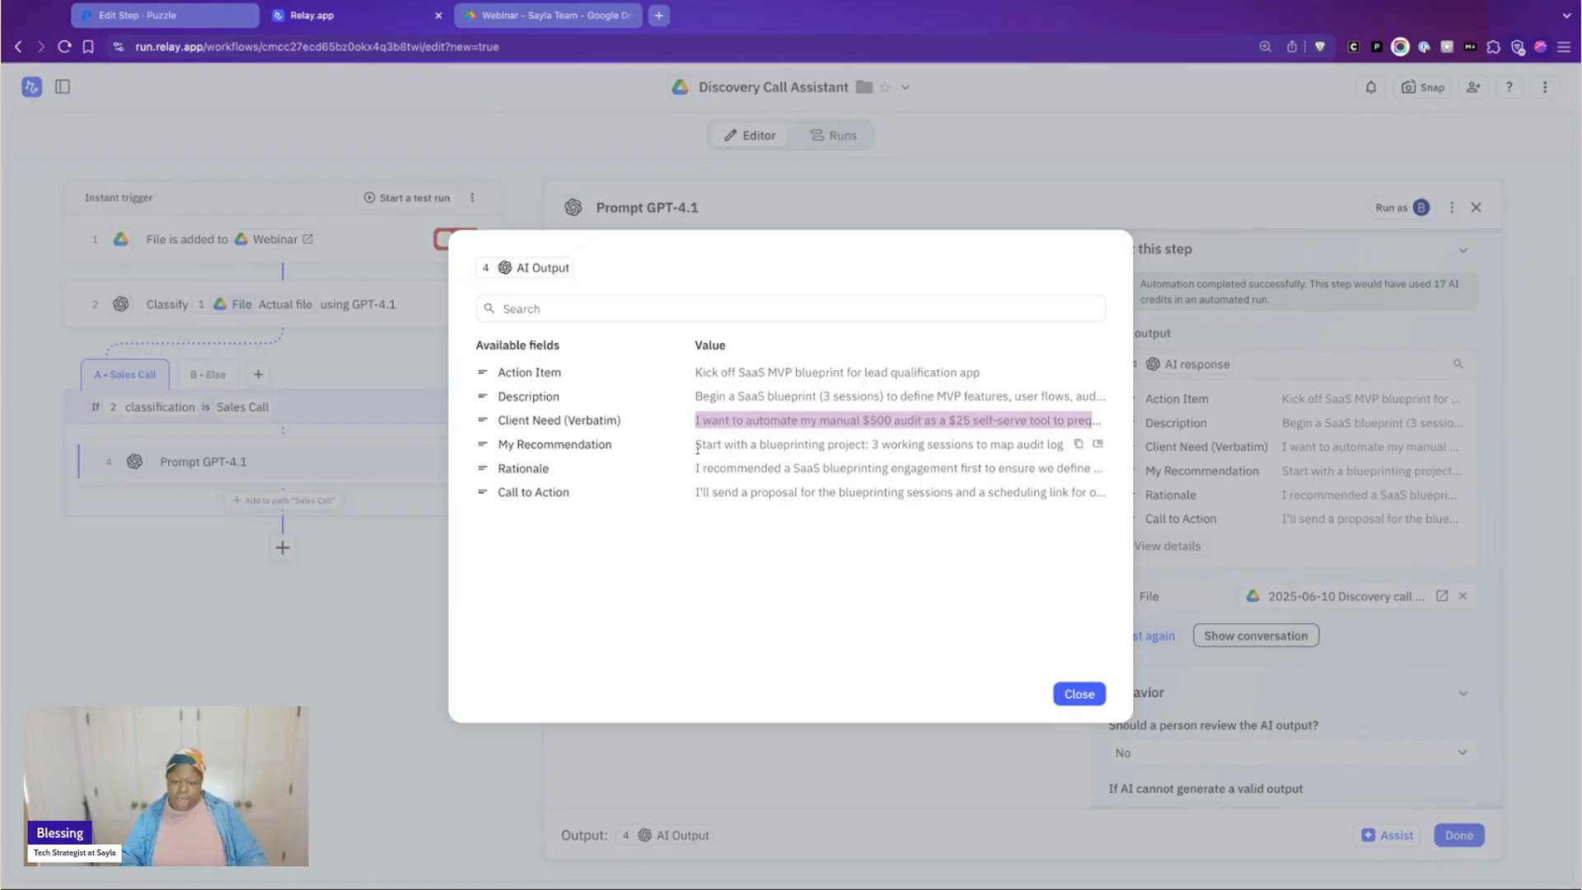
{"action": "left_click_drag", "start_coordinate": [695, 446], "coordinate": [974, 446]}
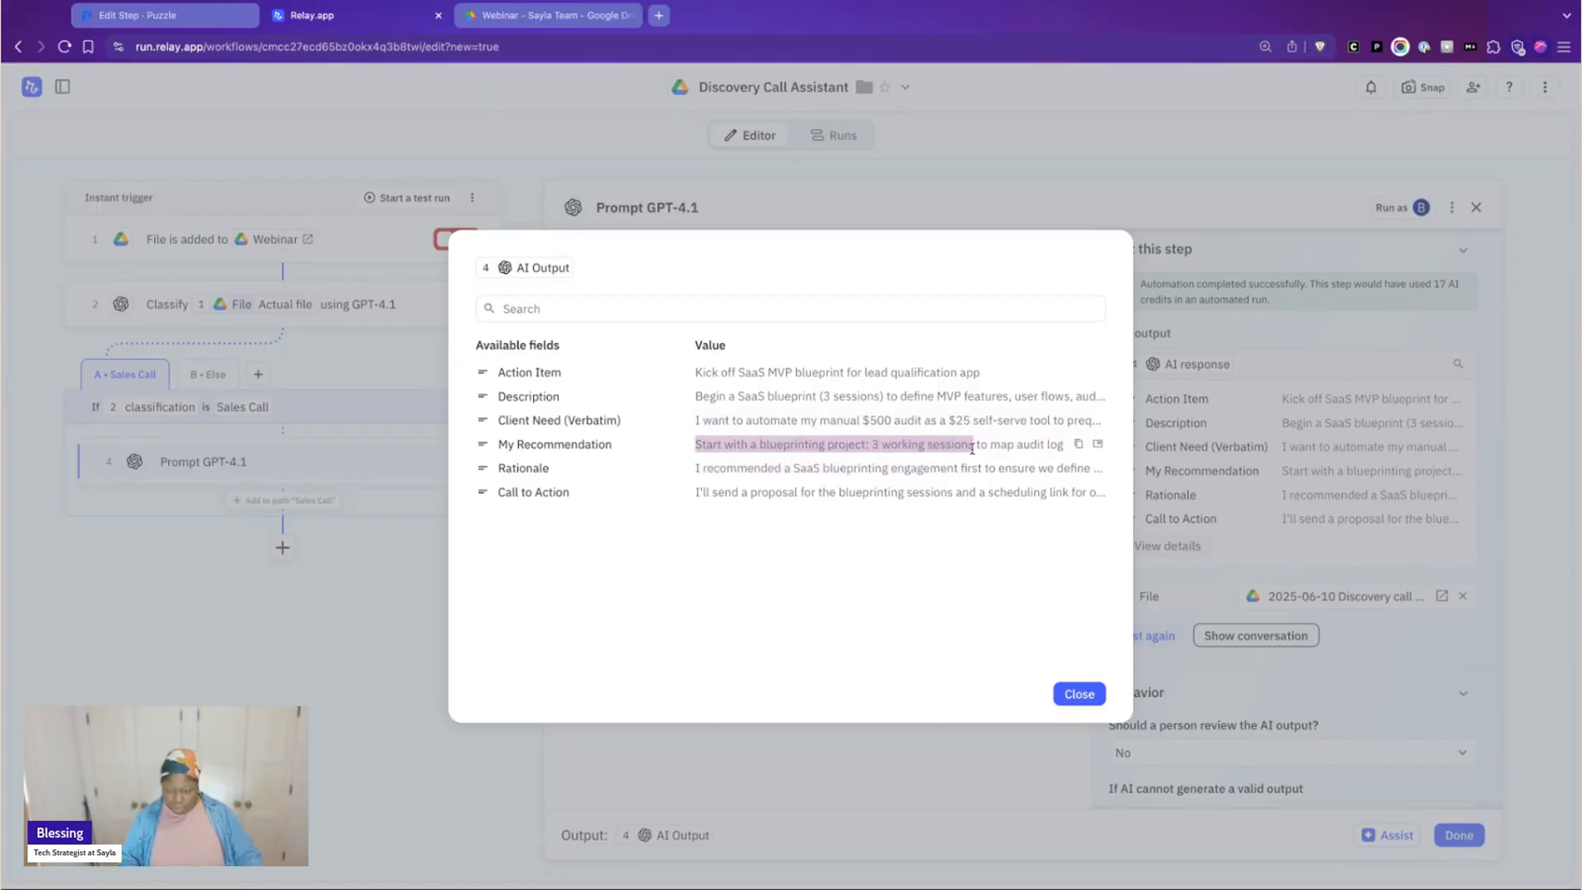
Read the full Rationale and Call to Action texts of the test output
{"action": "left_click_drag", "start_coordinate": [691, 472], "coordinate": [1092, 469]}
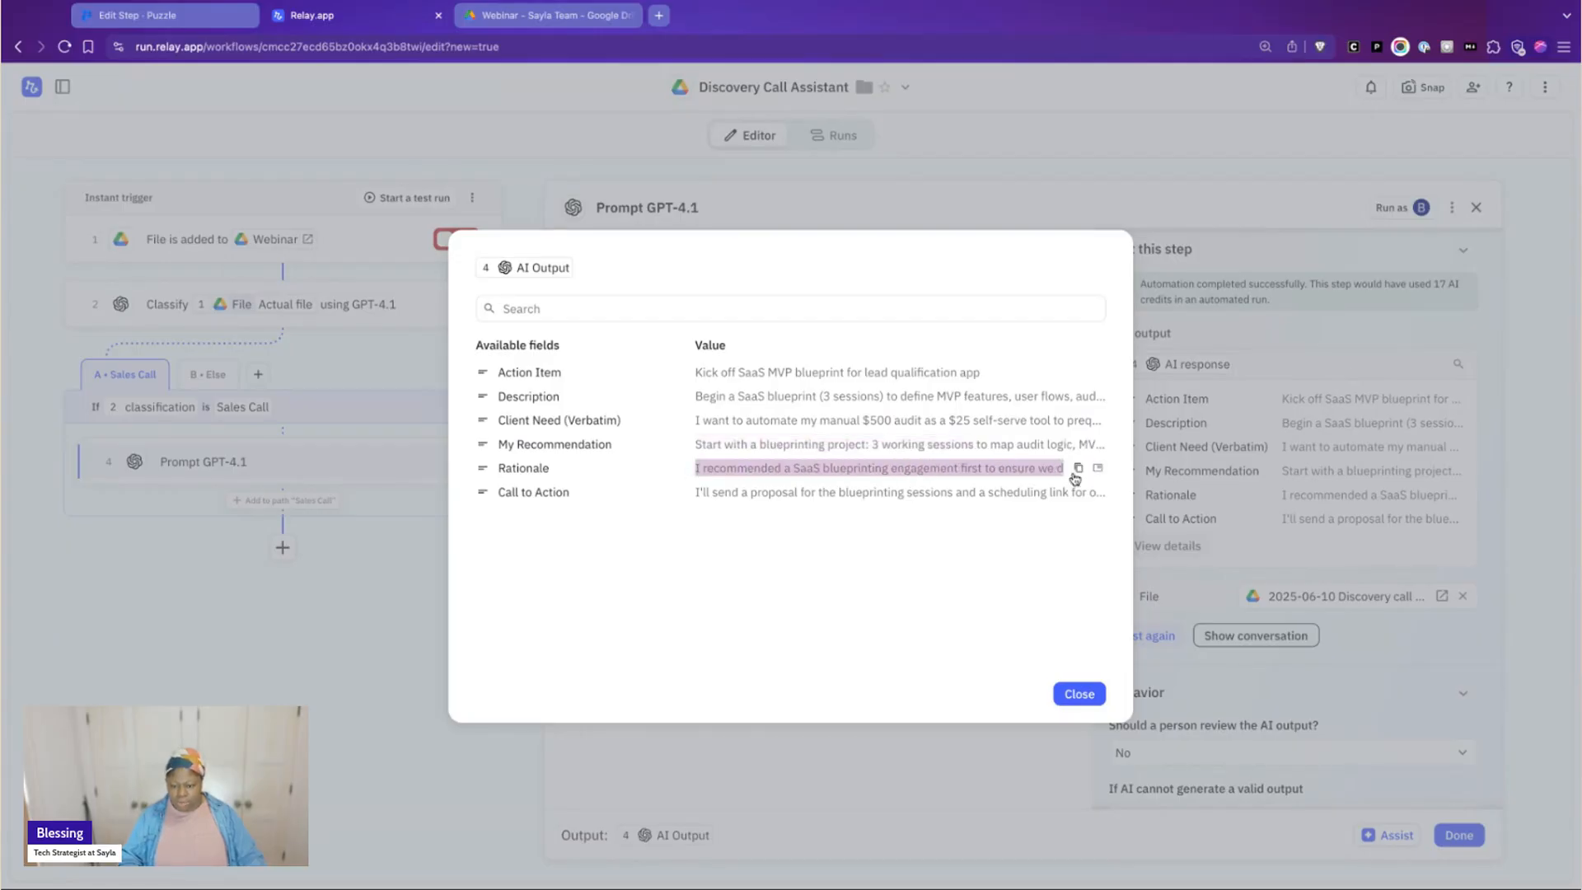
{"action": "left_click", "coordinate": [1098, 467]}
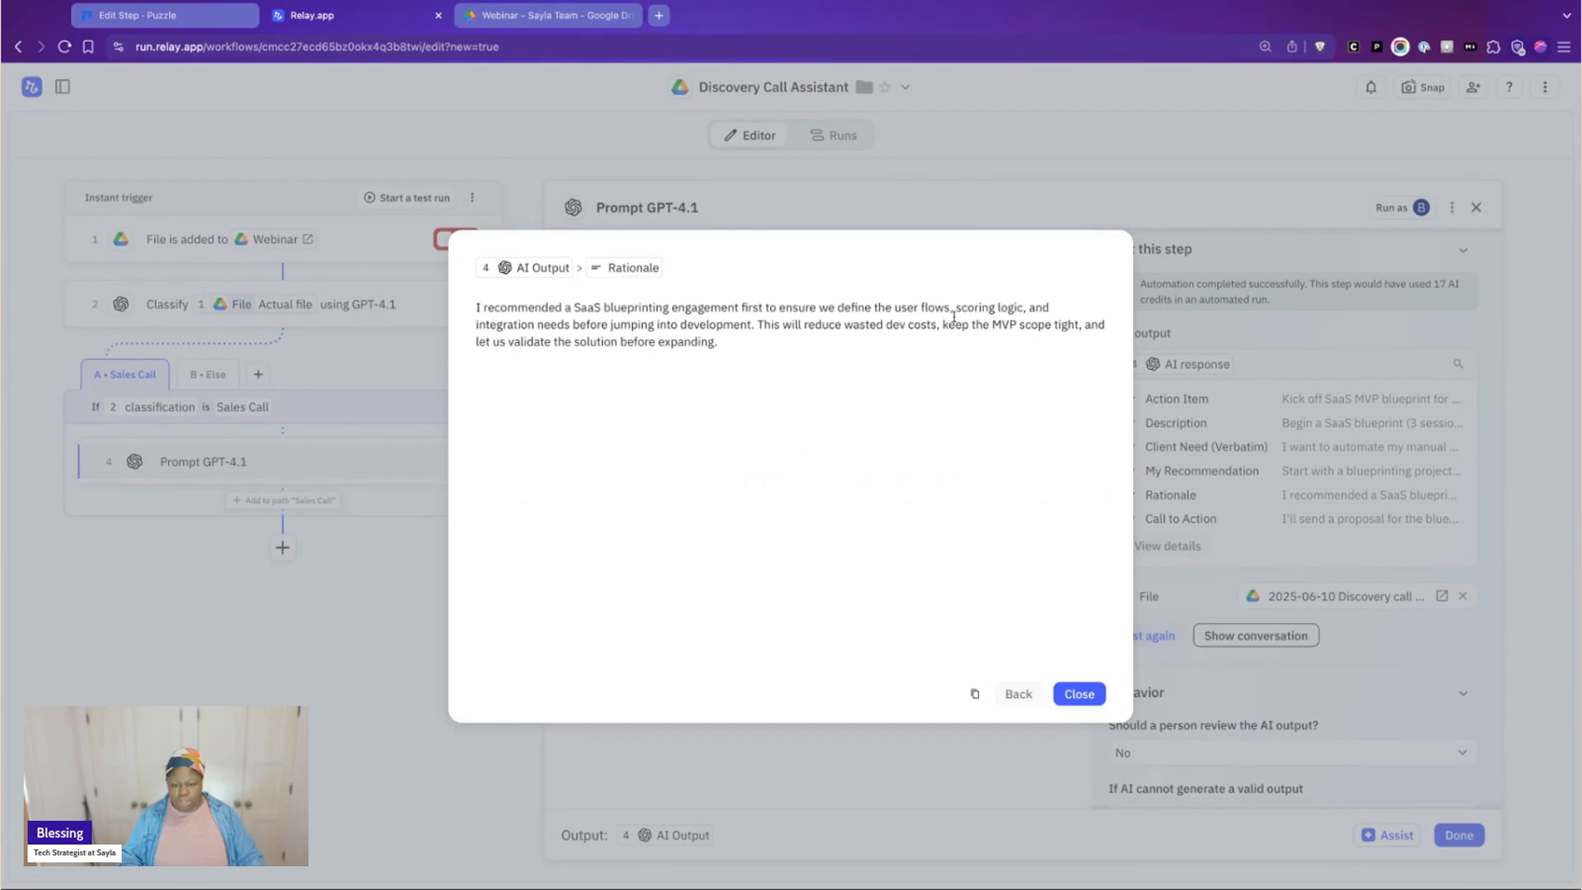
{"action": "left_click_drag", "start_coordinate": [795, 314], "coordinate": [811, 339]}
{"action": "left_click", "coordinate": [795, 317]}
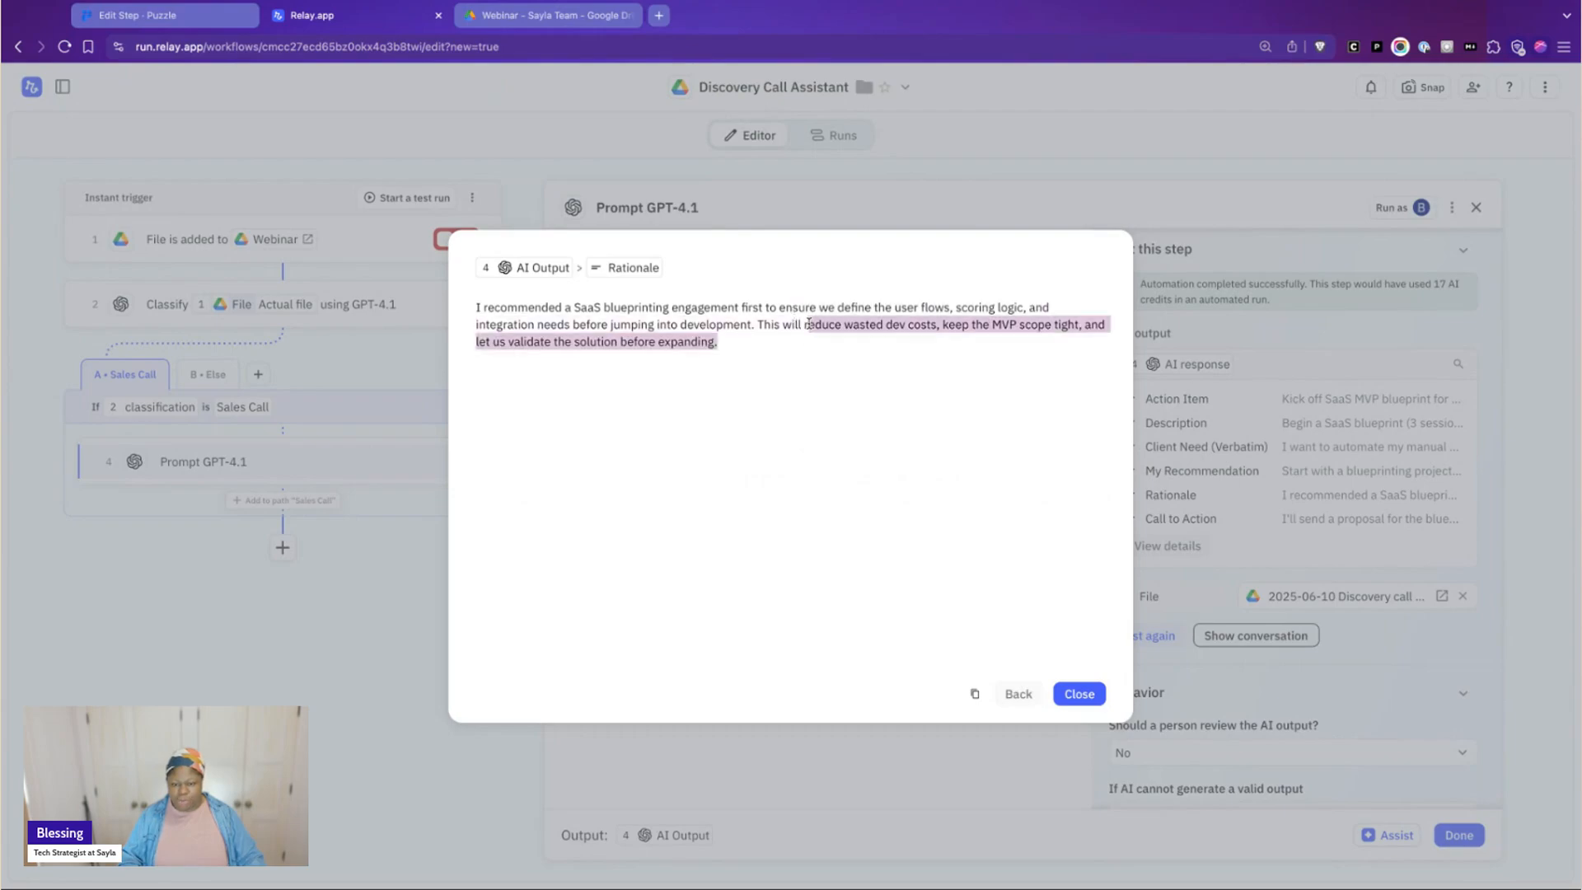
{"action": "left_click", "coordinate": [809, 323]}
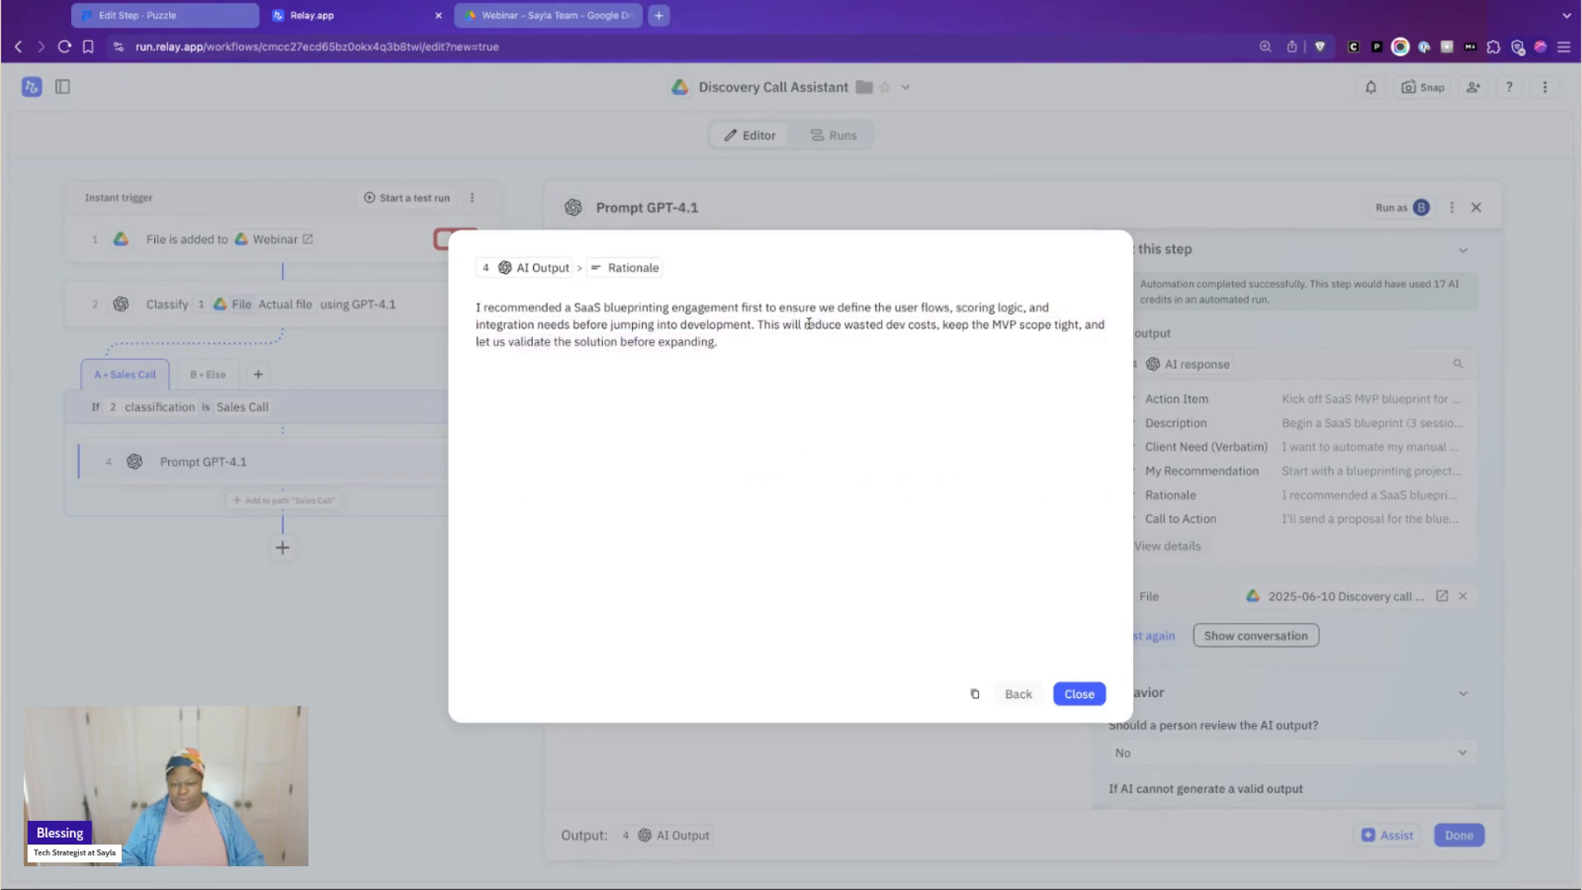
{"action": "left_click", "coordinate": [1018, 694]}
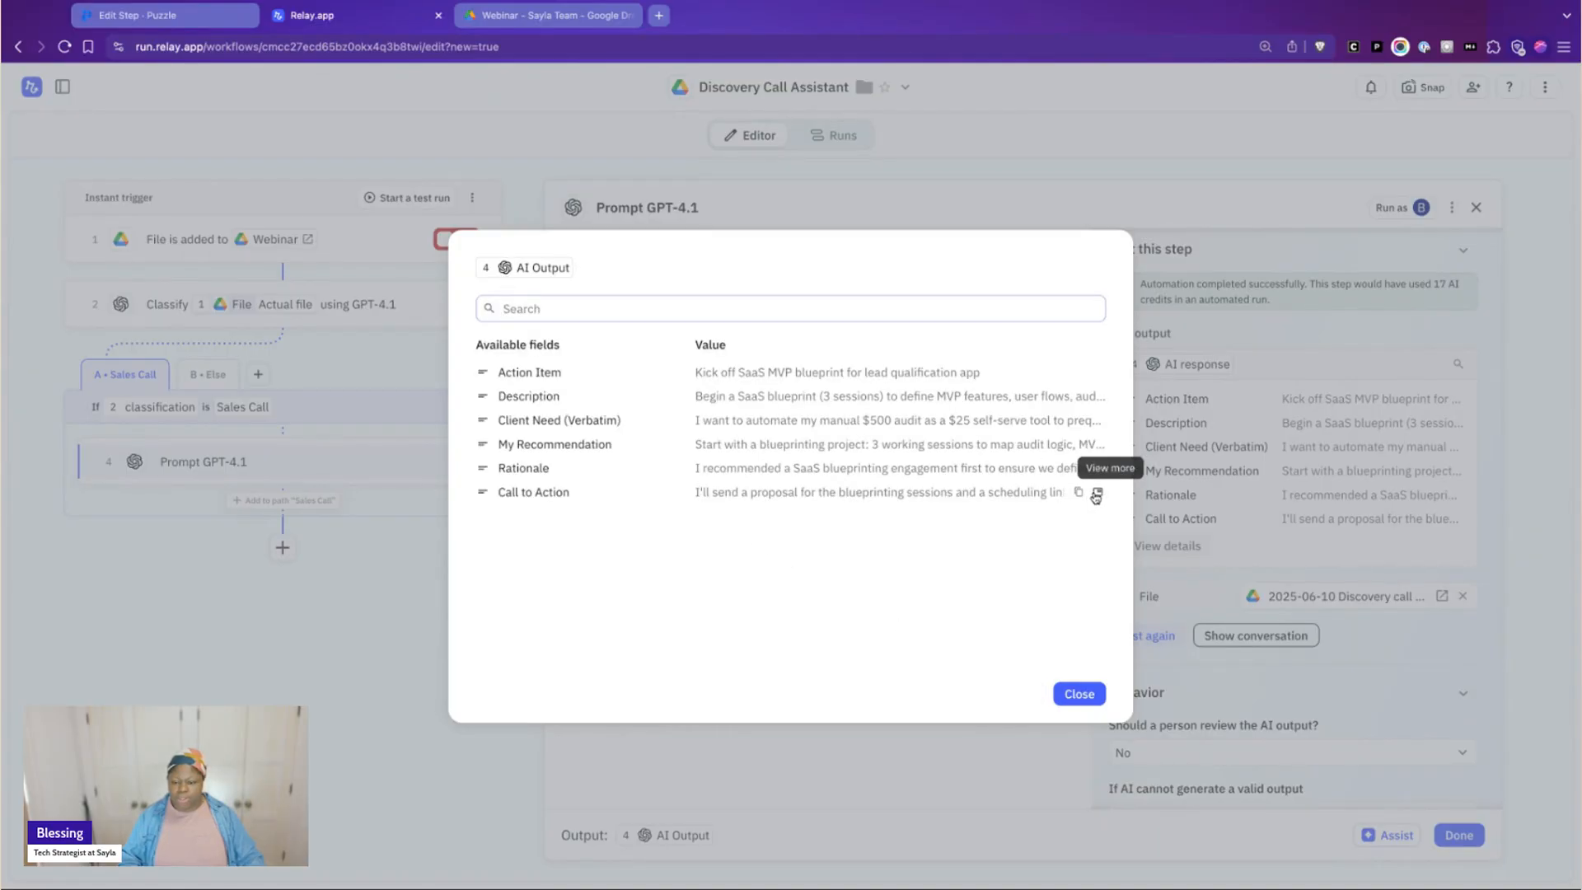
{"action": "left_click", "coordinate": [1096, 493]}
{"action": "left_click_drag", "start_coordinate": [732, 332], "coordinate": [476, 307]}
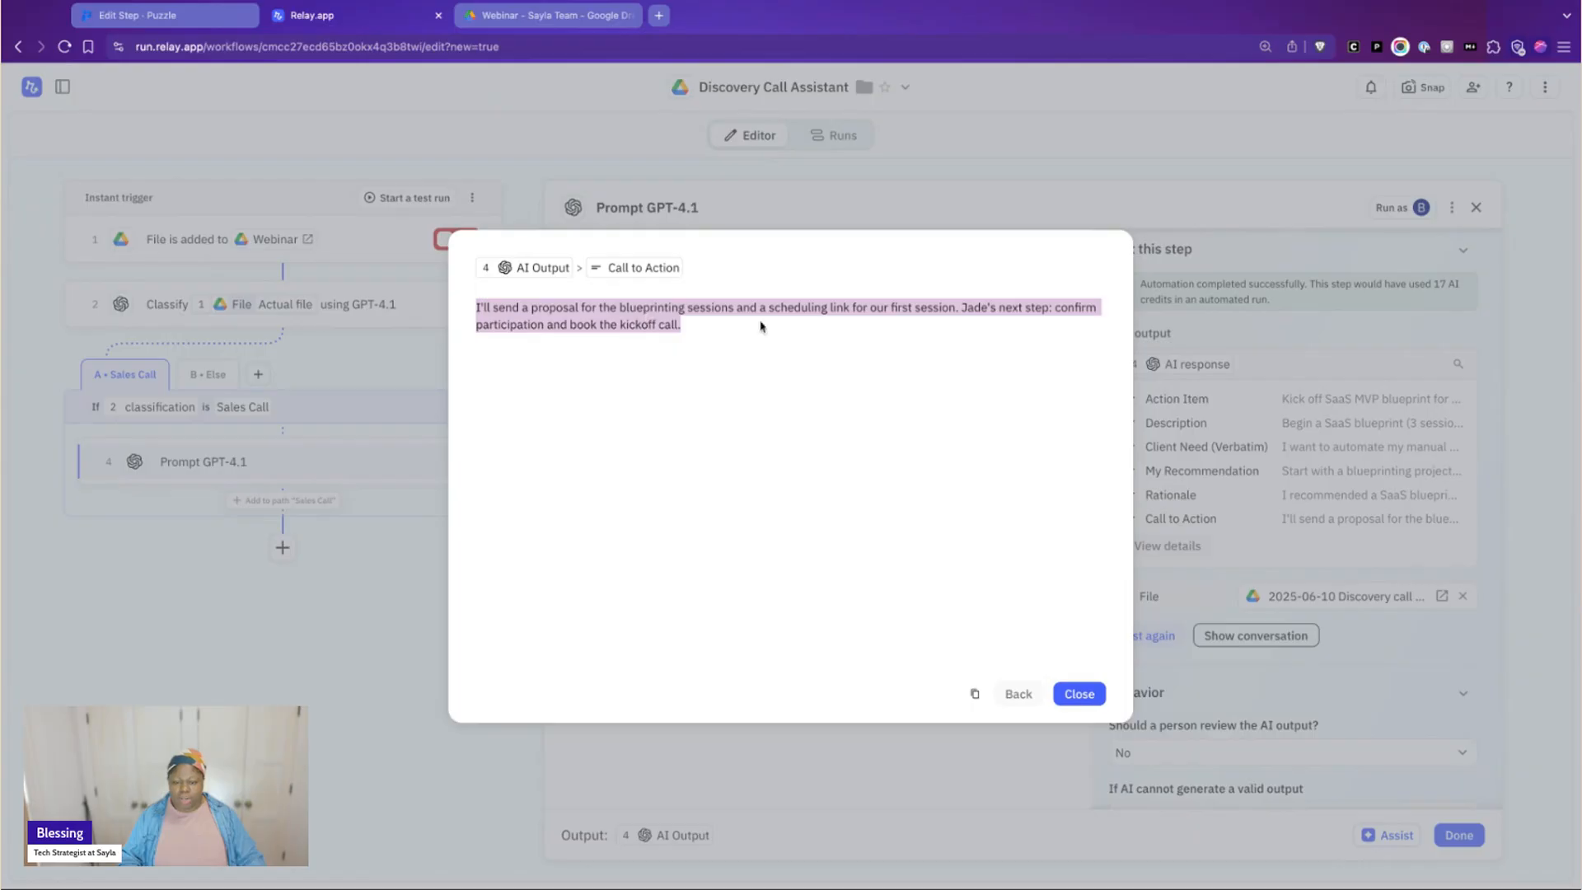
Close the Call to Action text and the test output details, and finish editing the GPT-4.1 prompt step
{"action": "left_click_drag", "start_coordinate": [944, 330], "coordinate": [505, 308]}
{"action": "left_click", "coordinate": [1022, 694]}
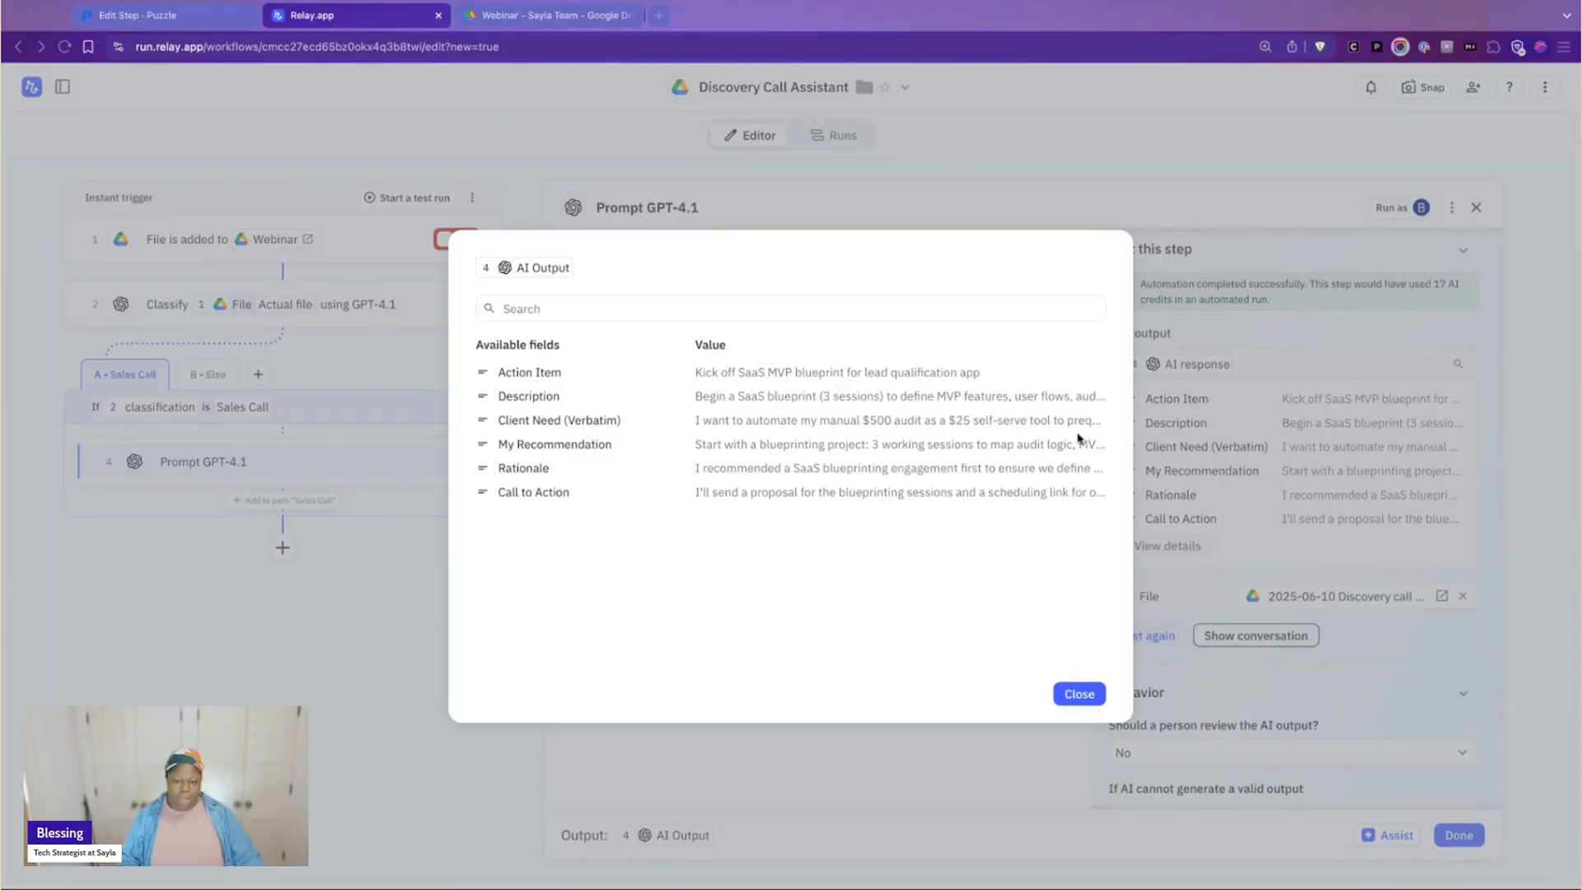
{"action": "left_click", "coordinate": [1084, 619]}
{"action": "left_click", "coordinate": [1080, 702]}
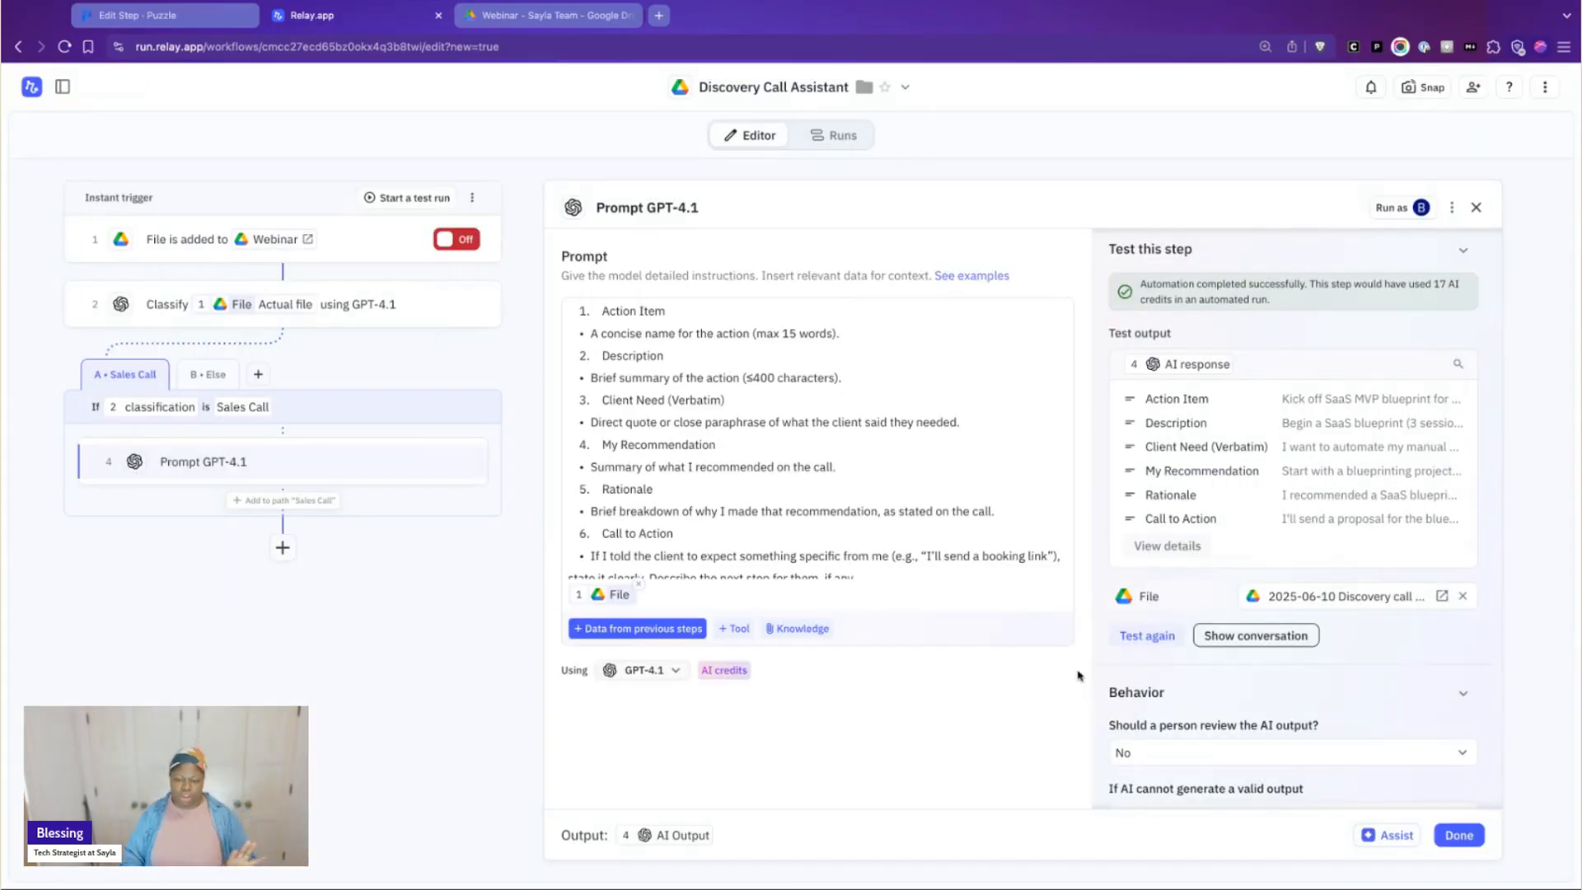
{"action": "left_click", "coordinate": [1460, 837]}
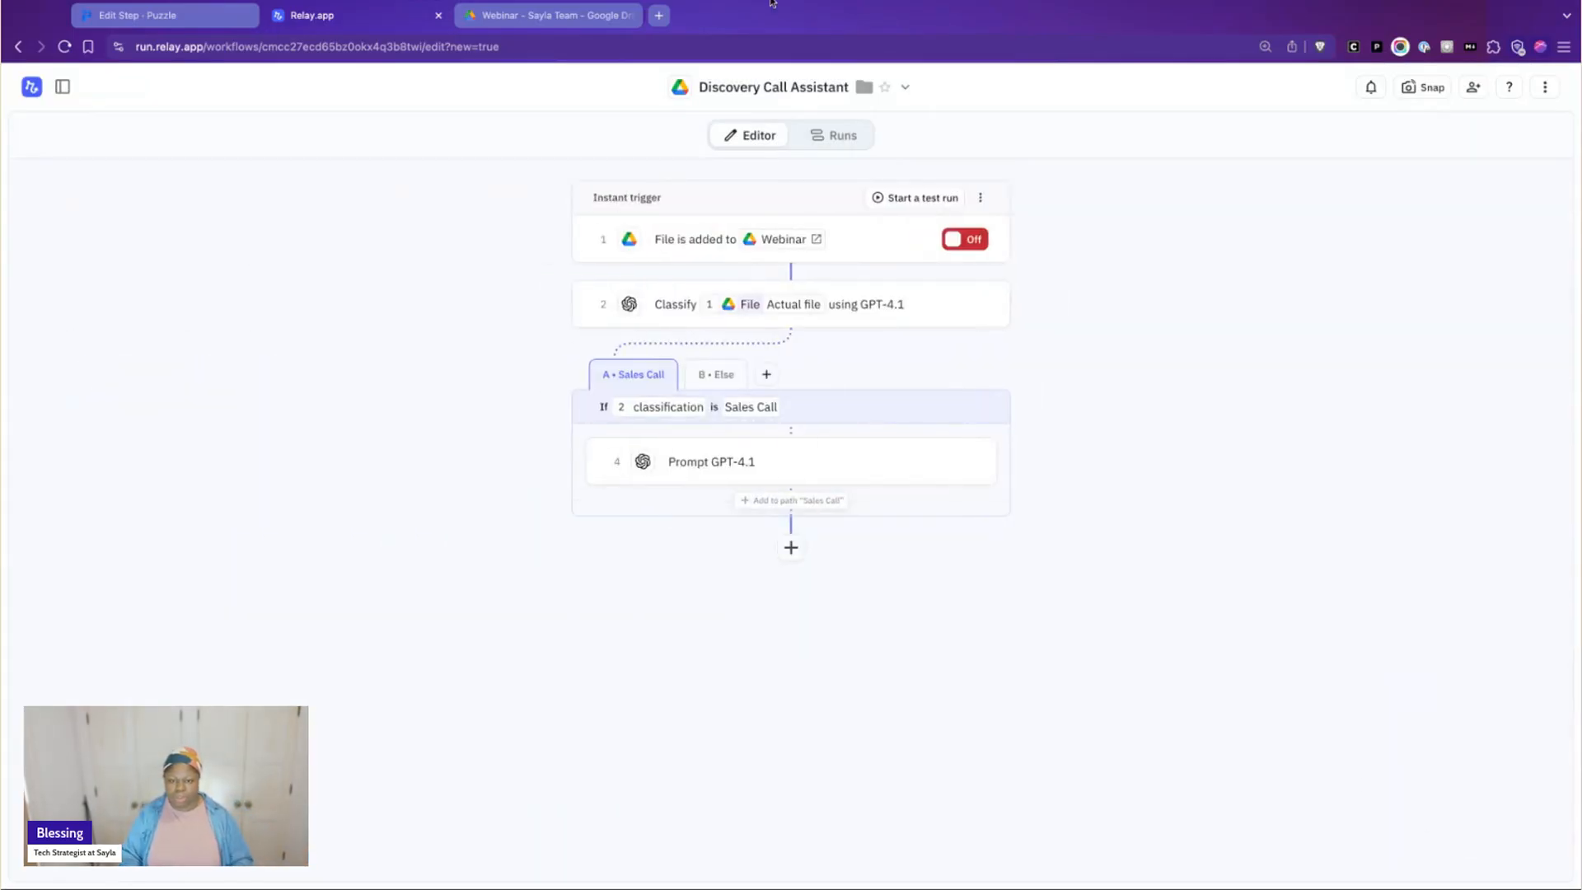
Add a Gmail Send email step to the Sales Call path after the GPT-4.1 prompt
{"action": "left_click", "coordinate": [801, 505]}
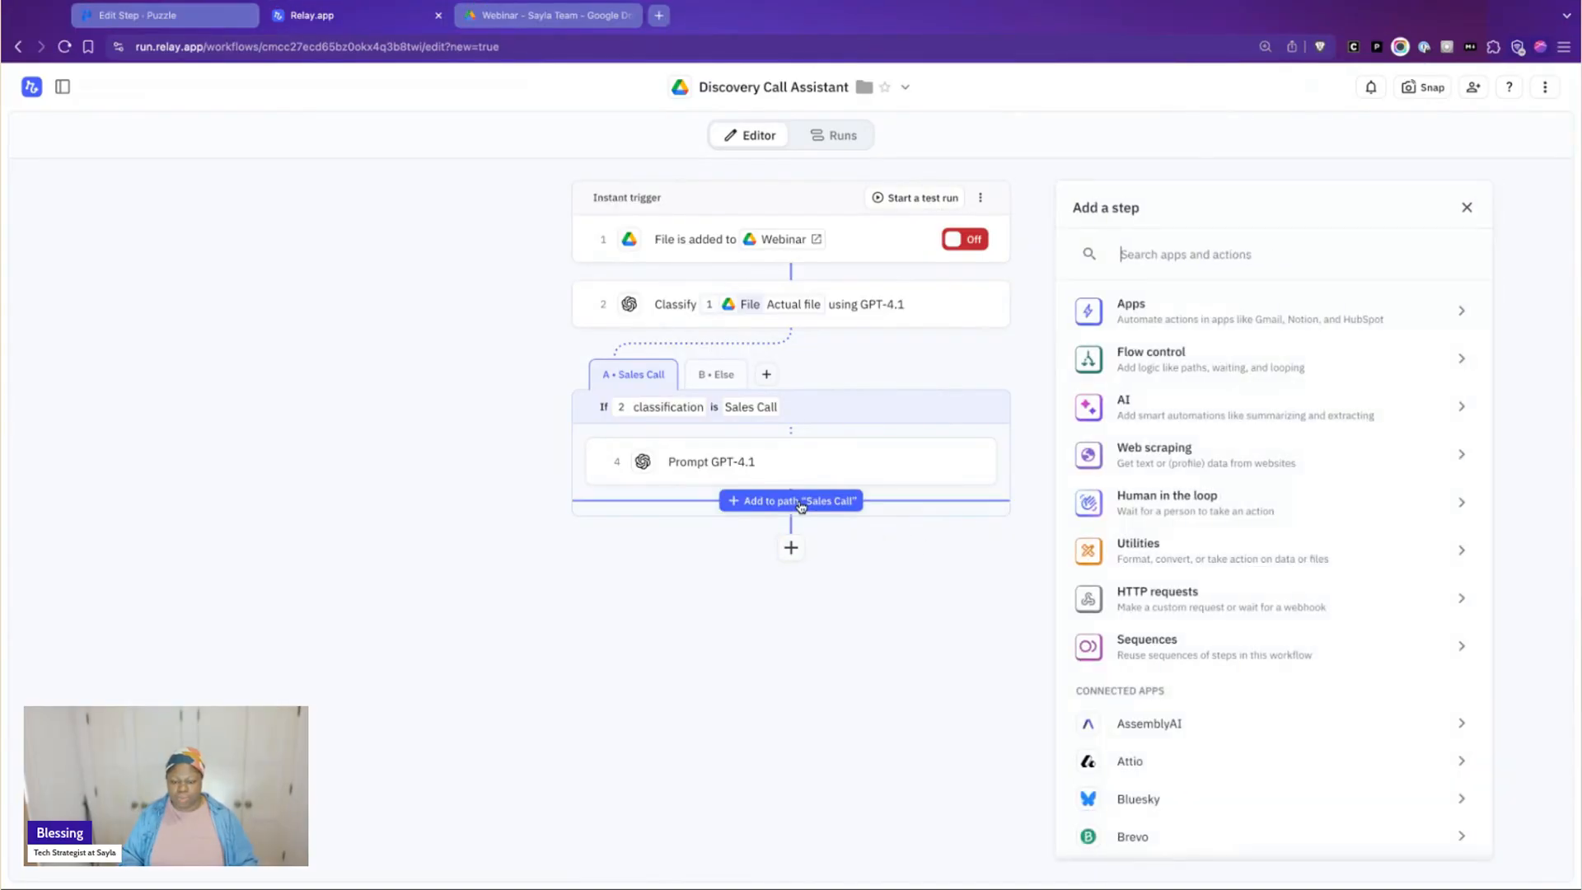
{"action": "left_click", "coordinate": [1223, 255]}
{"action": "type", "text": "email"}
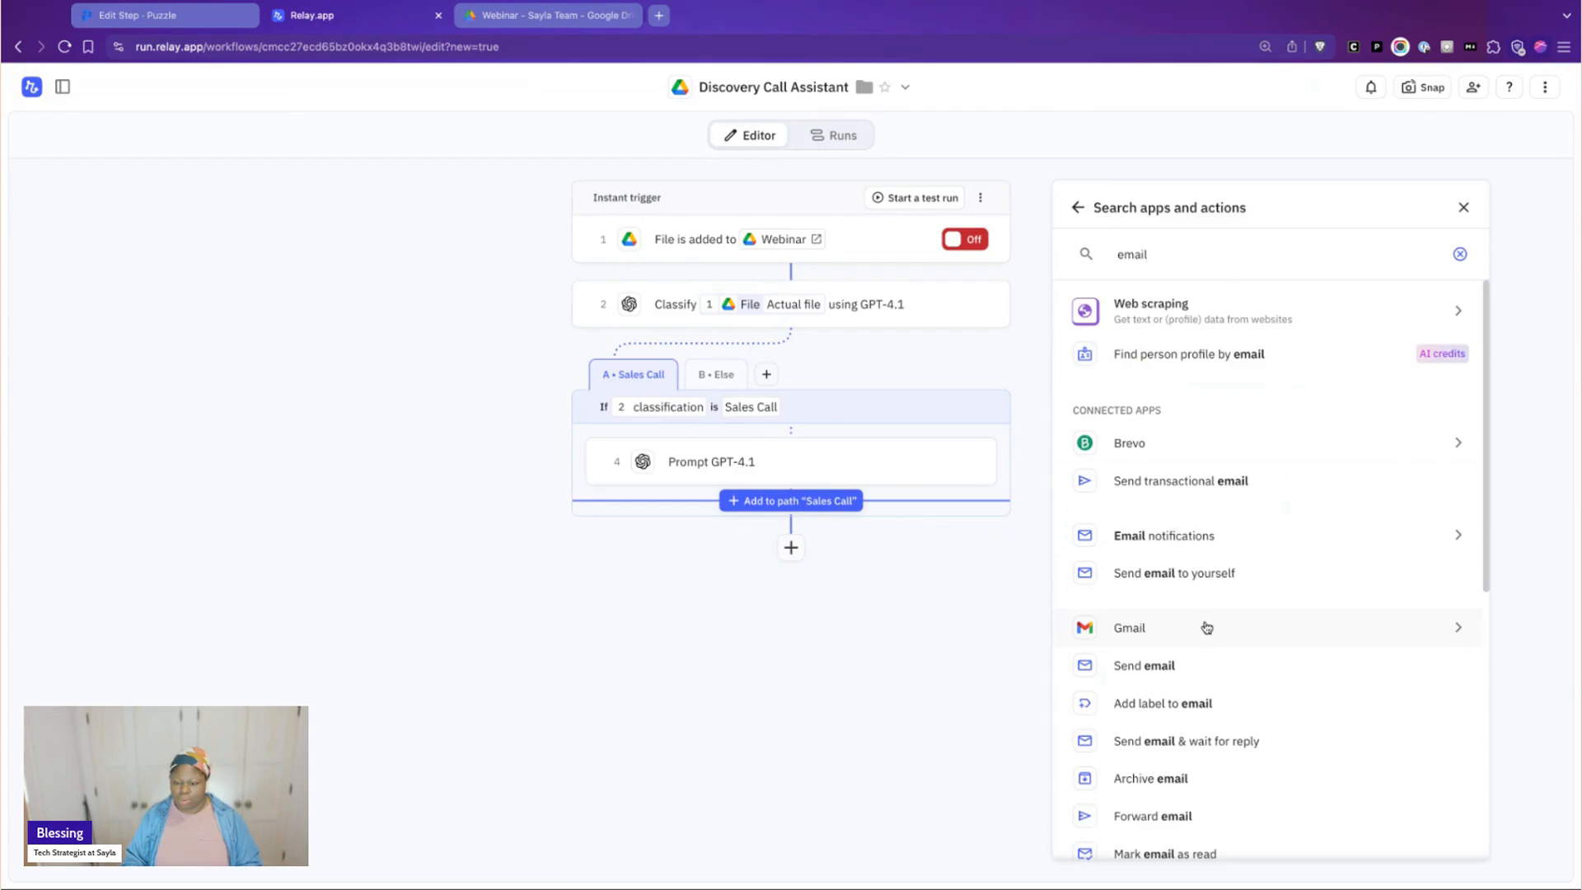
{"action": "left_click", "coordinate": [1202, 670]}
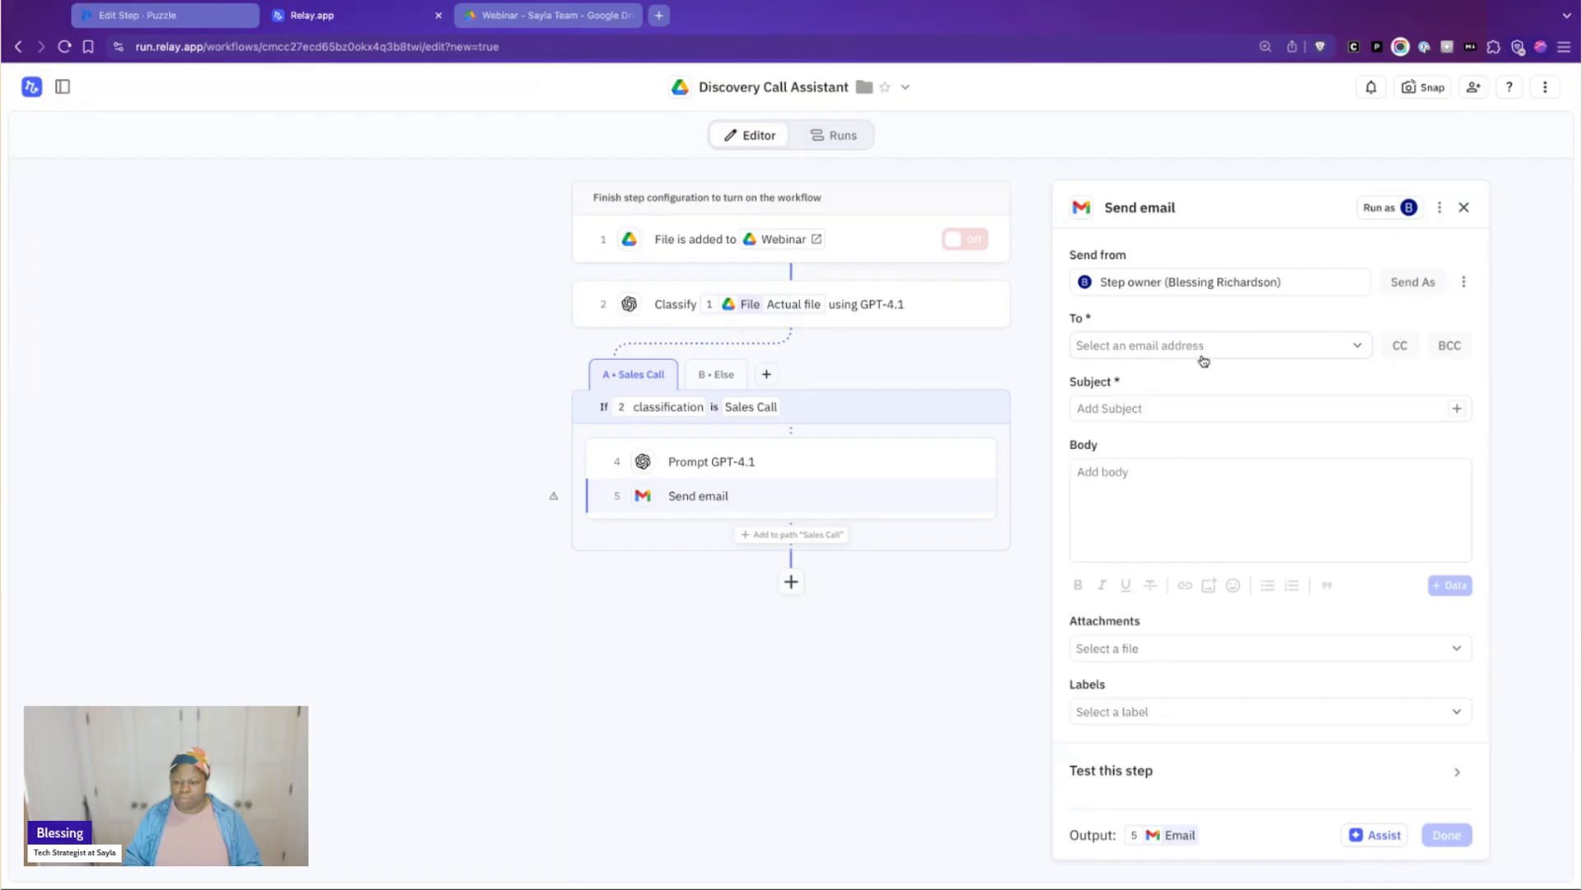
Check the output fields defined in the GPT-4.1 prompt step and return to the Send email step
{"action": "left_click", "coordinate": [1166, 412]}
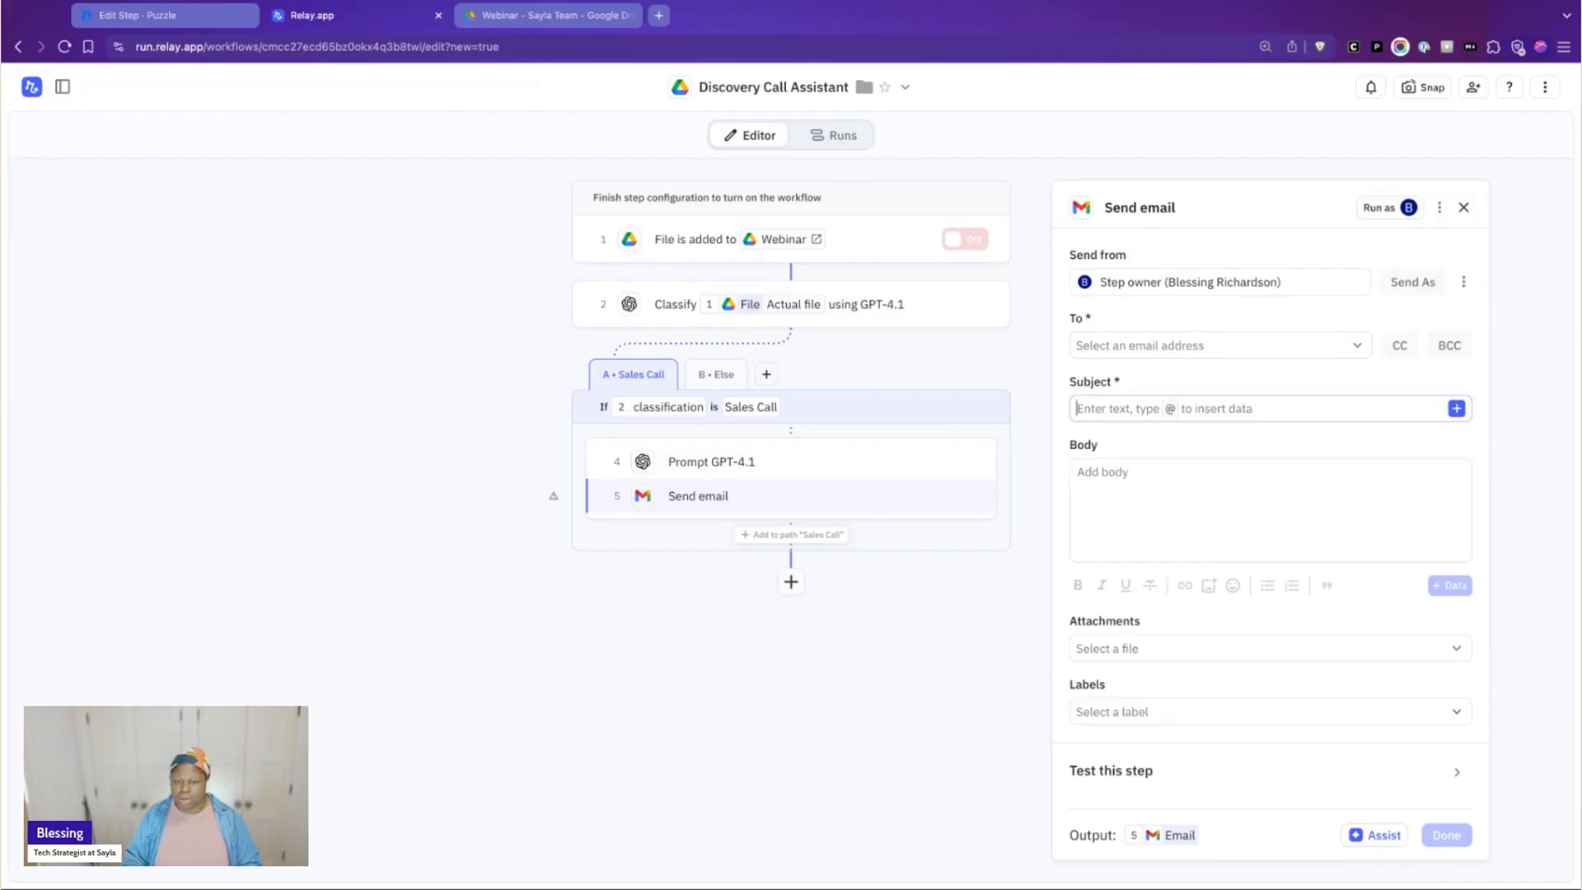
{"action": "key", "text": "super+Tab"}
{"action": "key", "text": "super+Tab"}
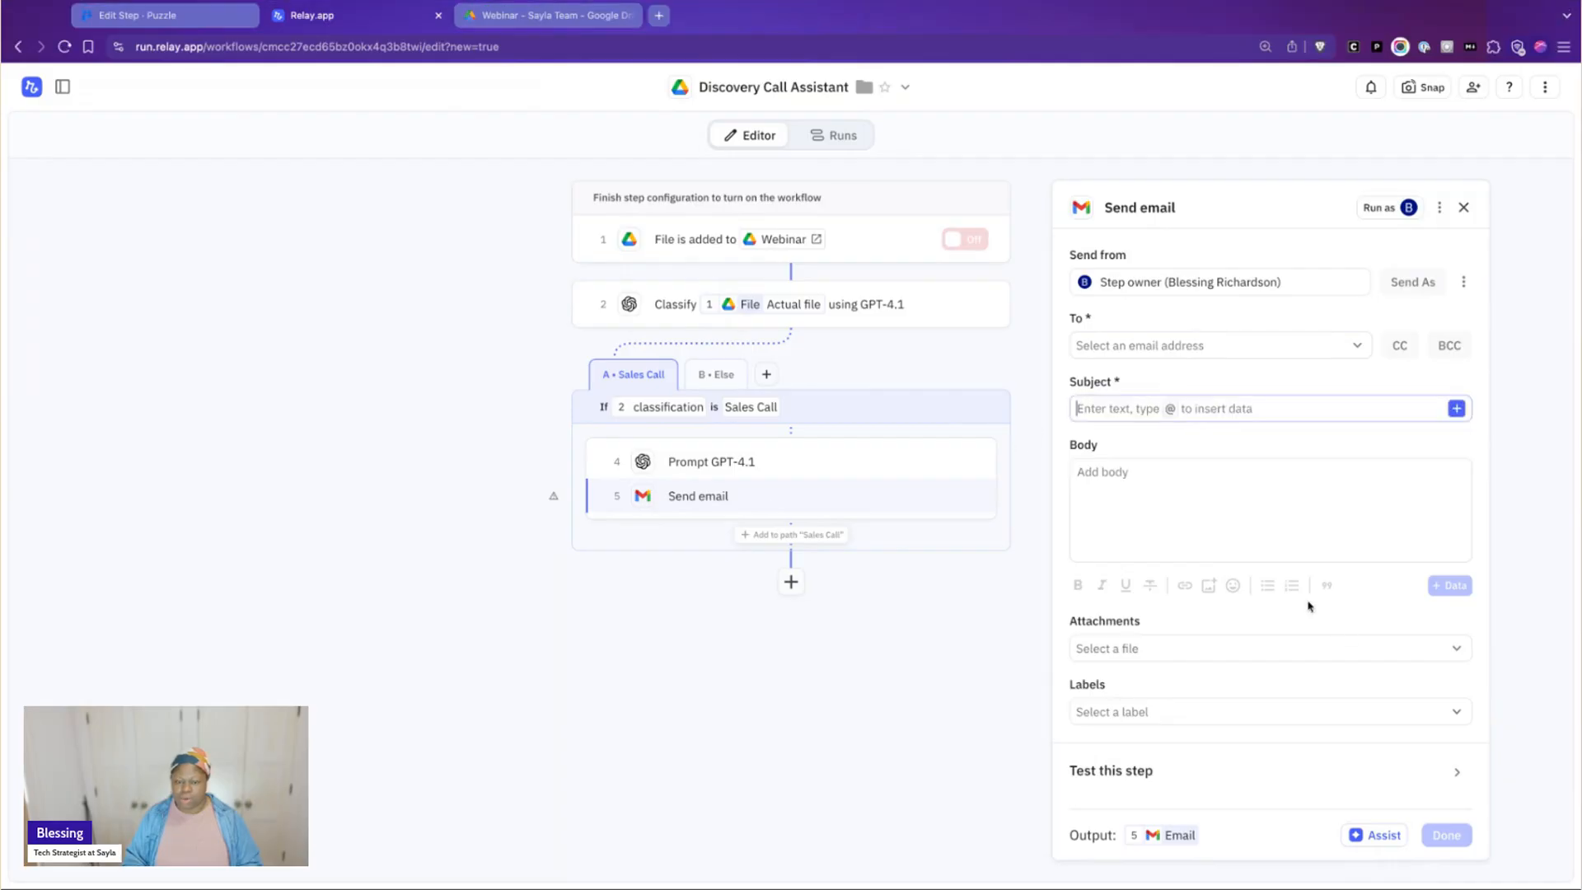
{"action": "left_click", "coordinate": [774, 463]}
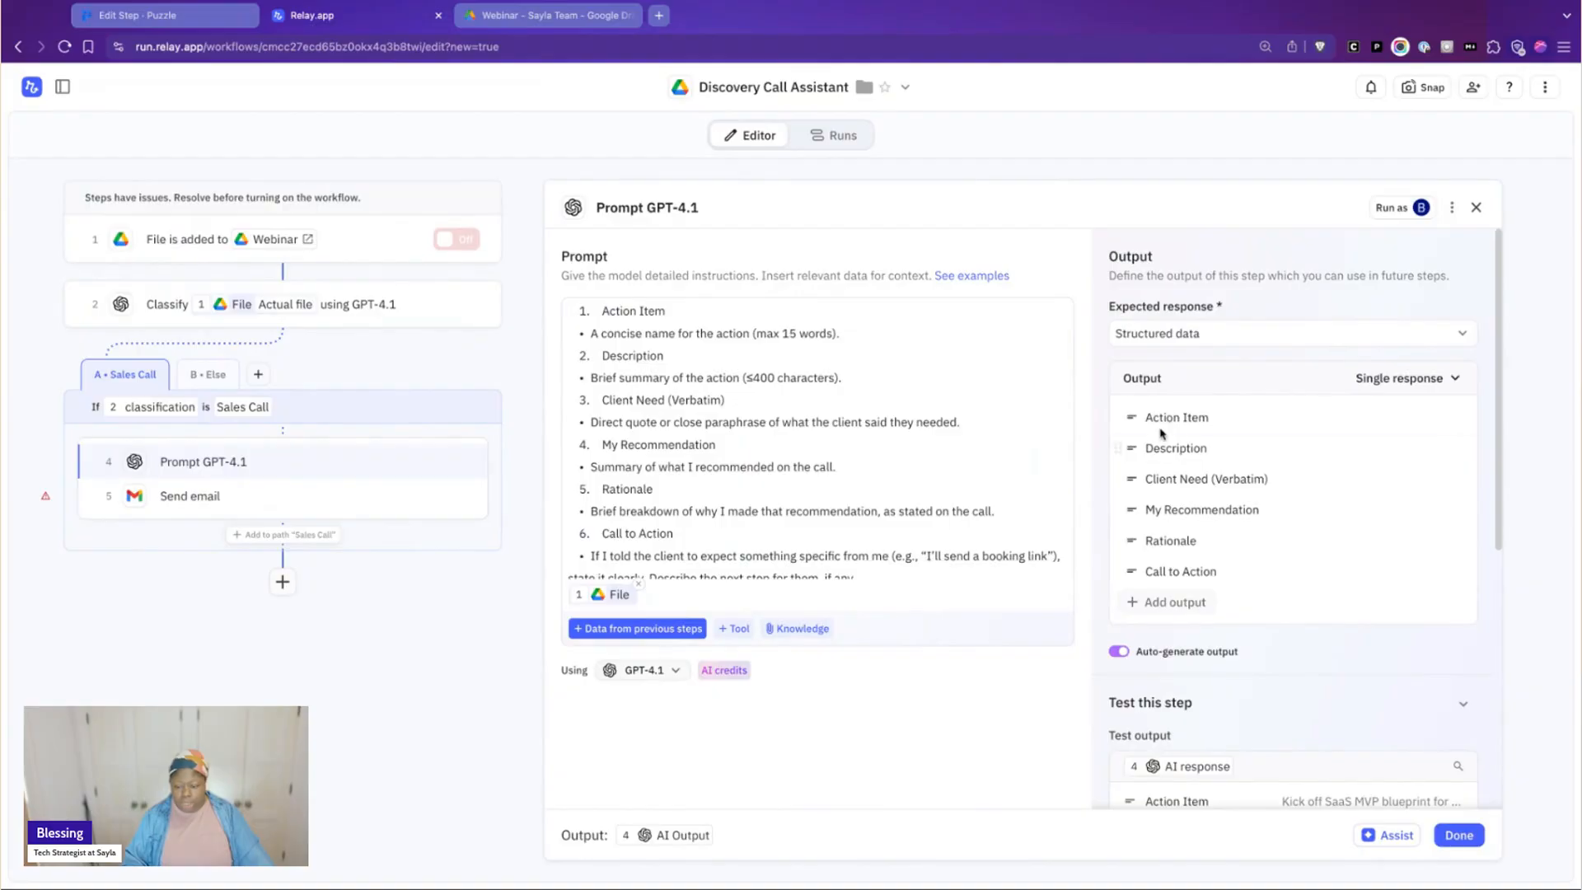
{"action": "left_click", "coordinate": [234, 497]}
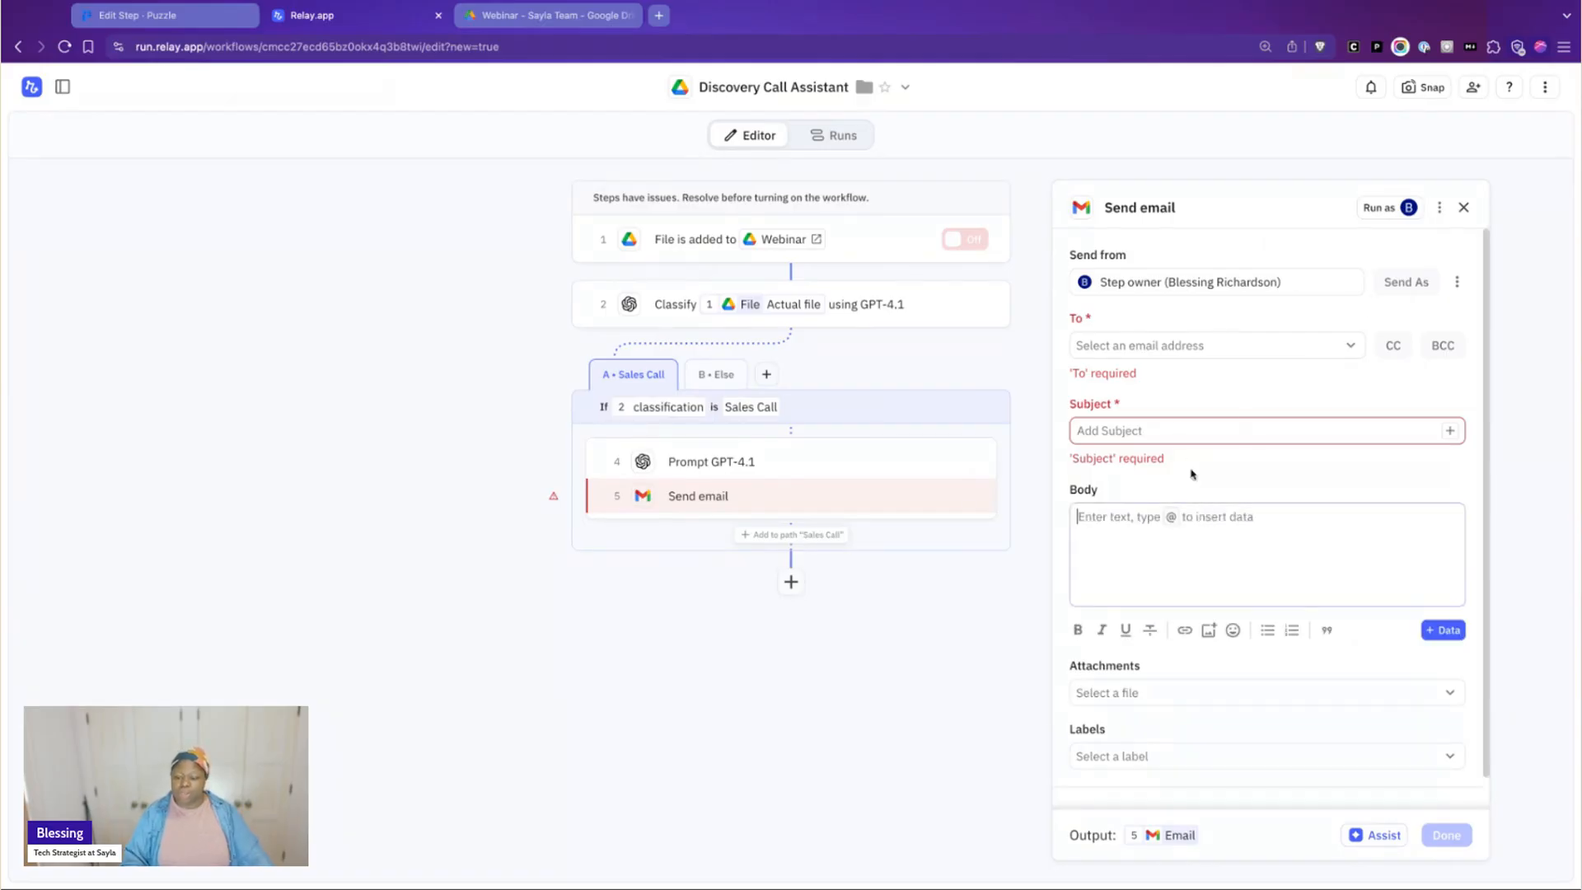
Address the email to the workflow owner and set its subject to "Sales Call Breakdown"
{"action": "left_click", "coordinate": [1163, 347]}
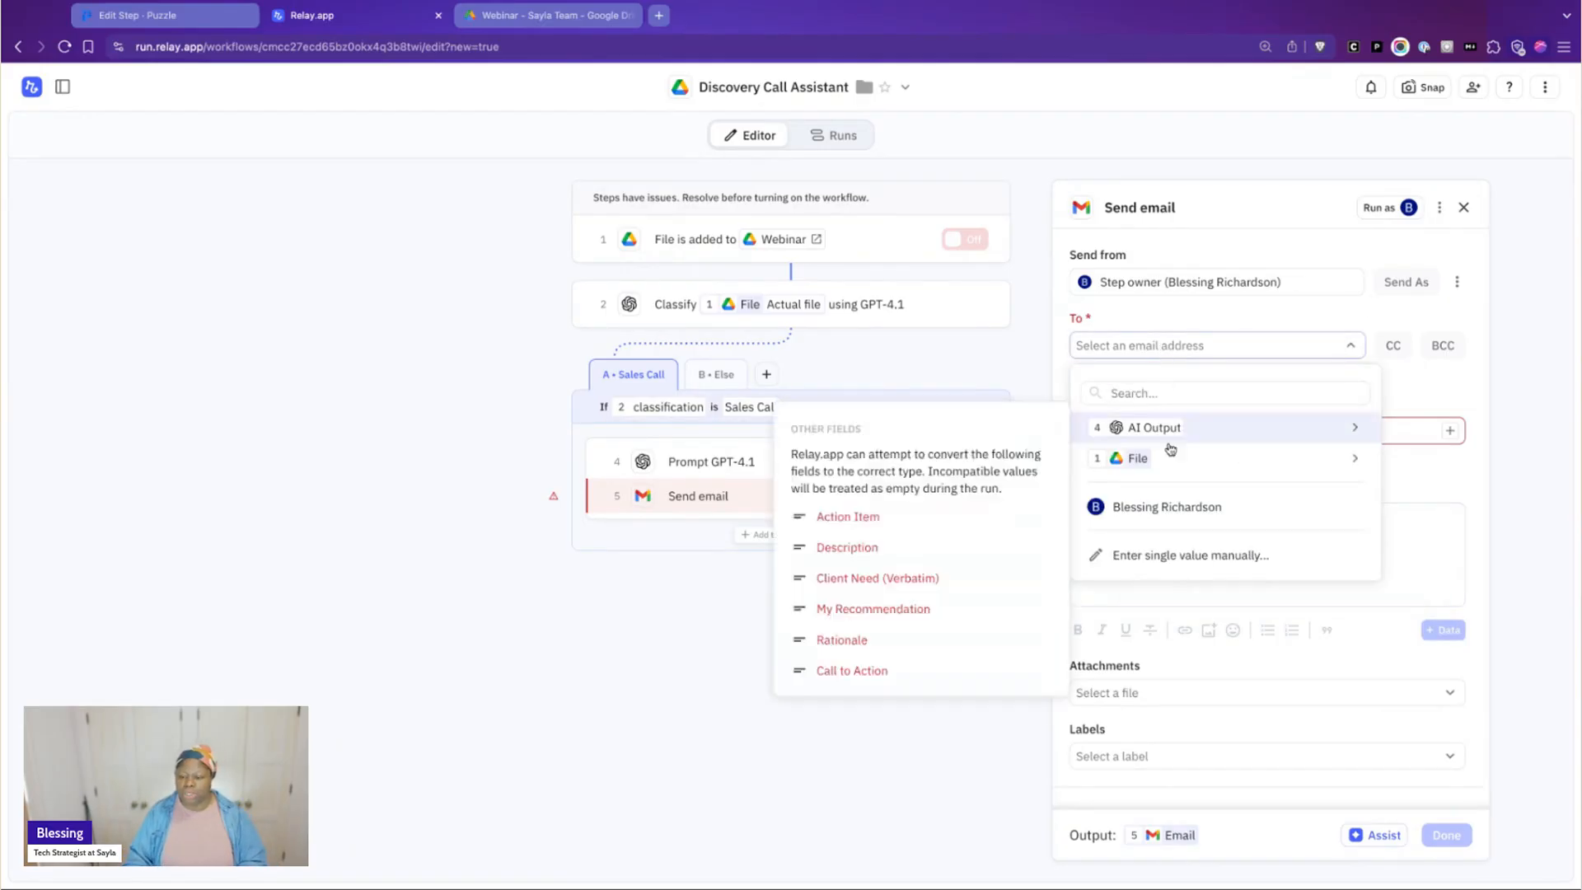
{"action": "left_click", "coordinate": [1171, 506]}
{"action": "left_click", "coordinate": [1152, 407]}
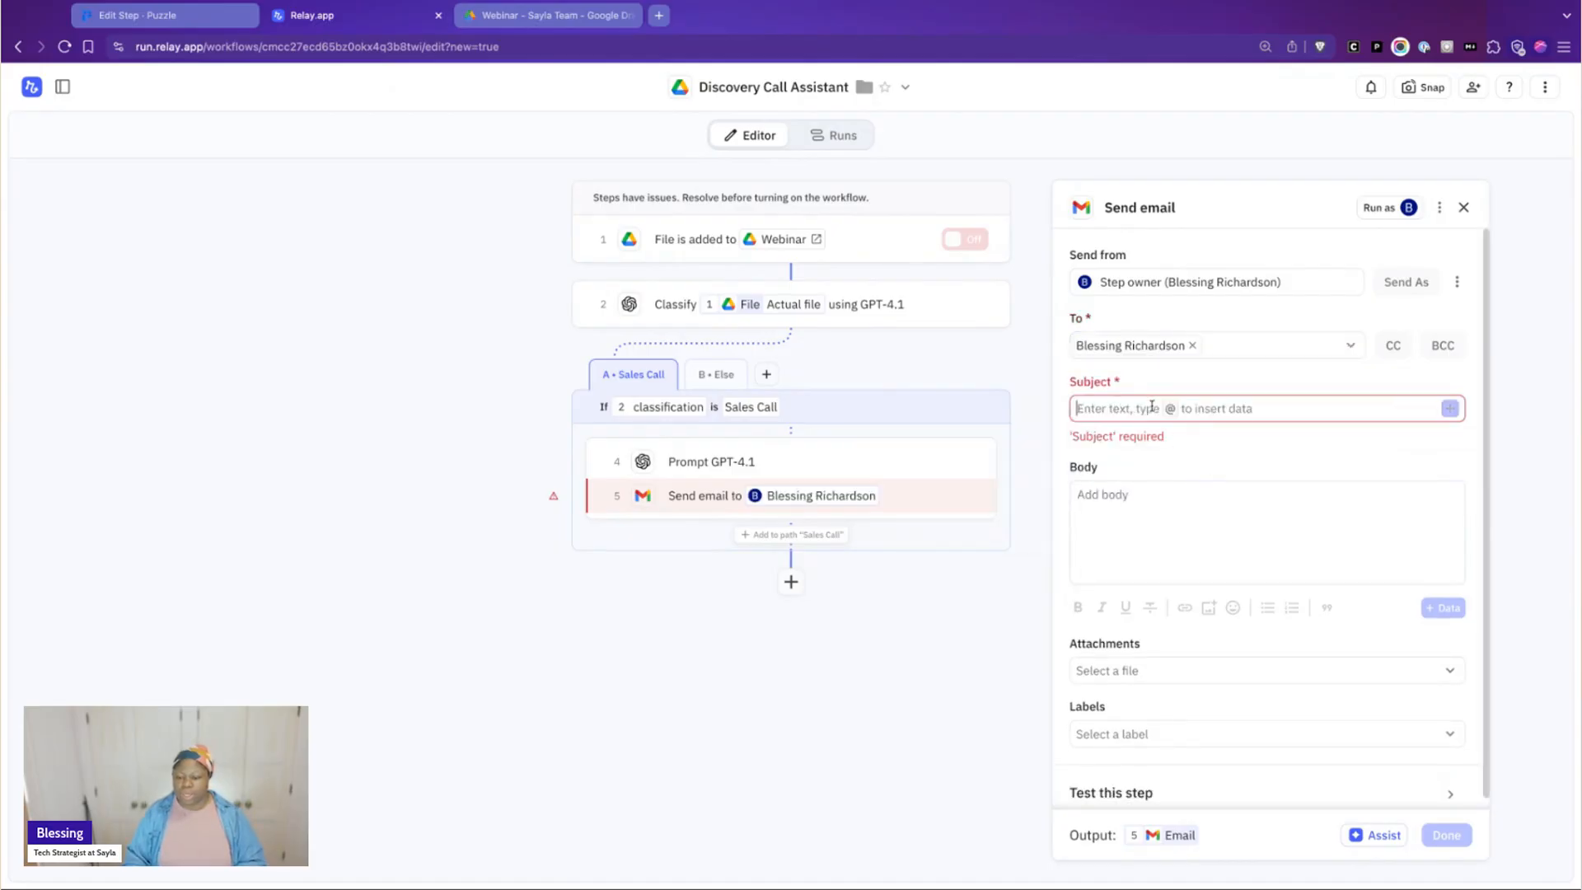
{"action": "type", "text": "Sales Call Breakdown"}
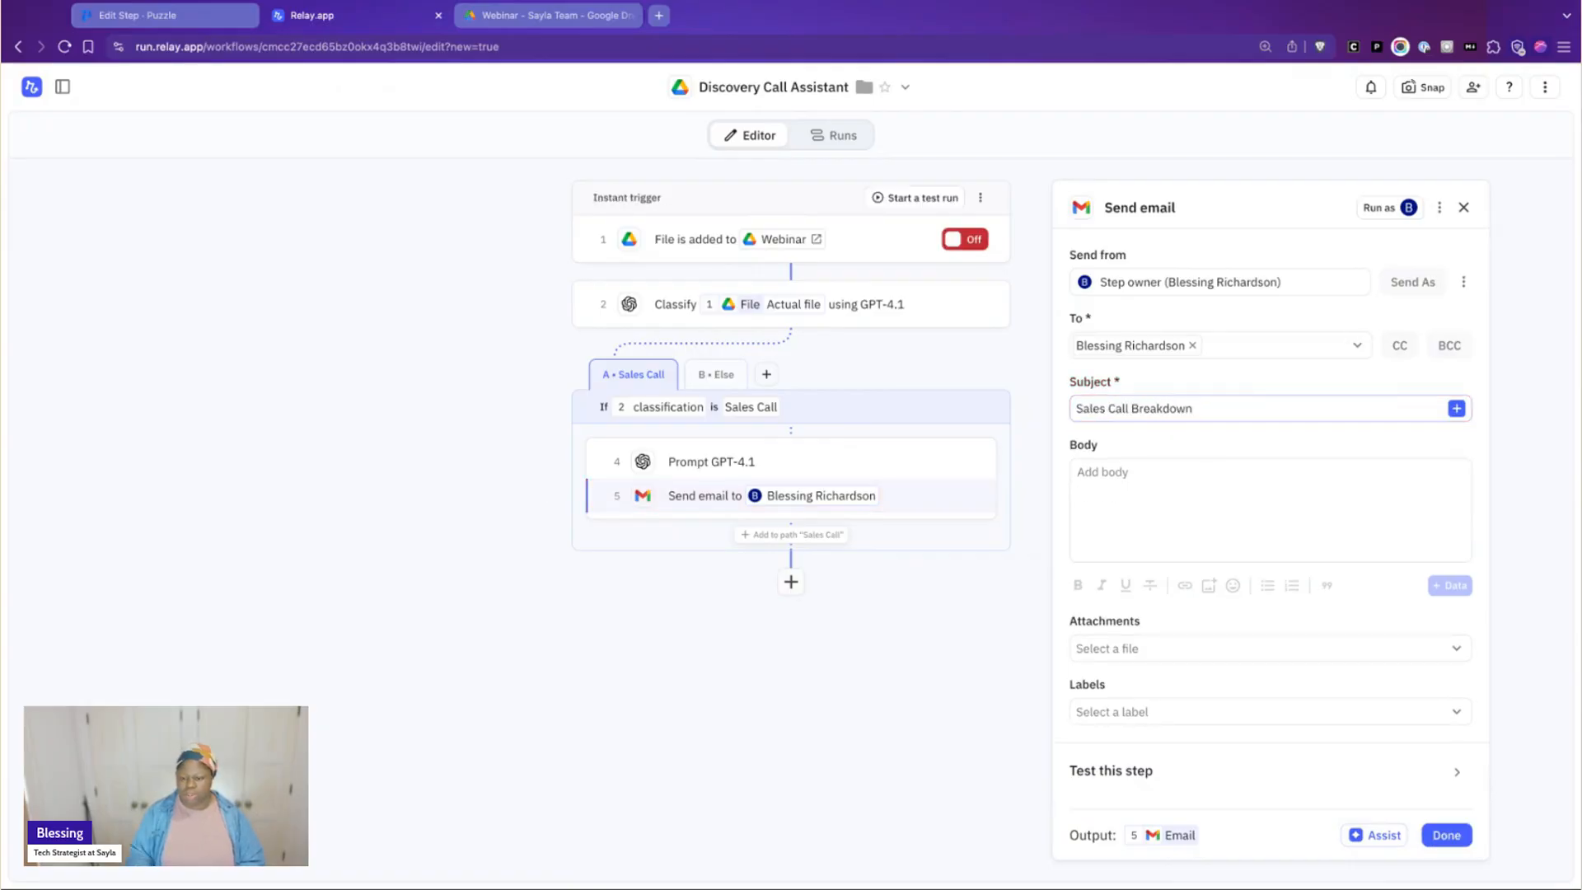
Insert the AI output's Action Item field in the email body under an "Action Item" heading
{"action": "left_click", "coordinate": [1157, 508]}
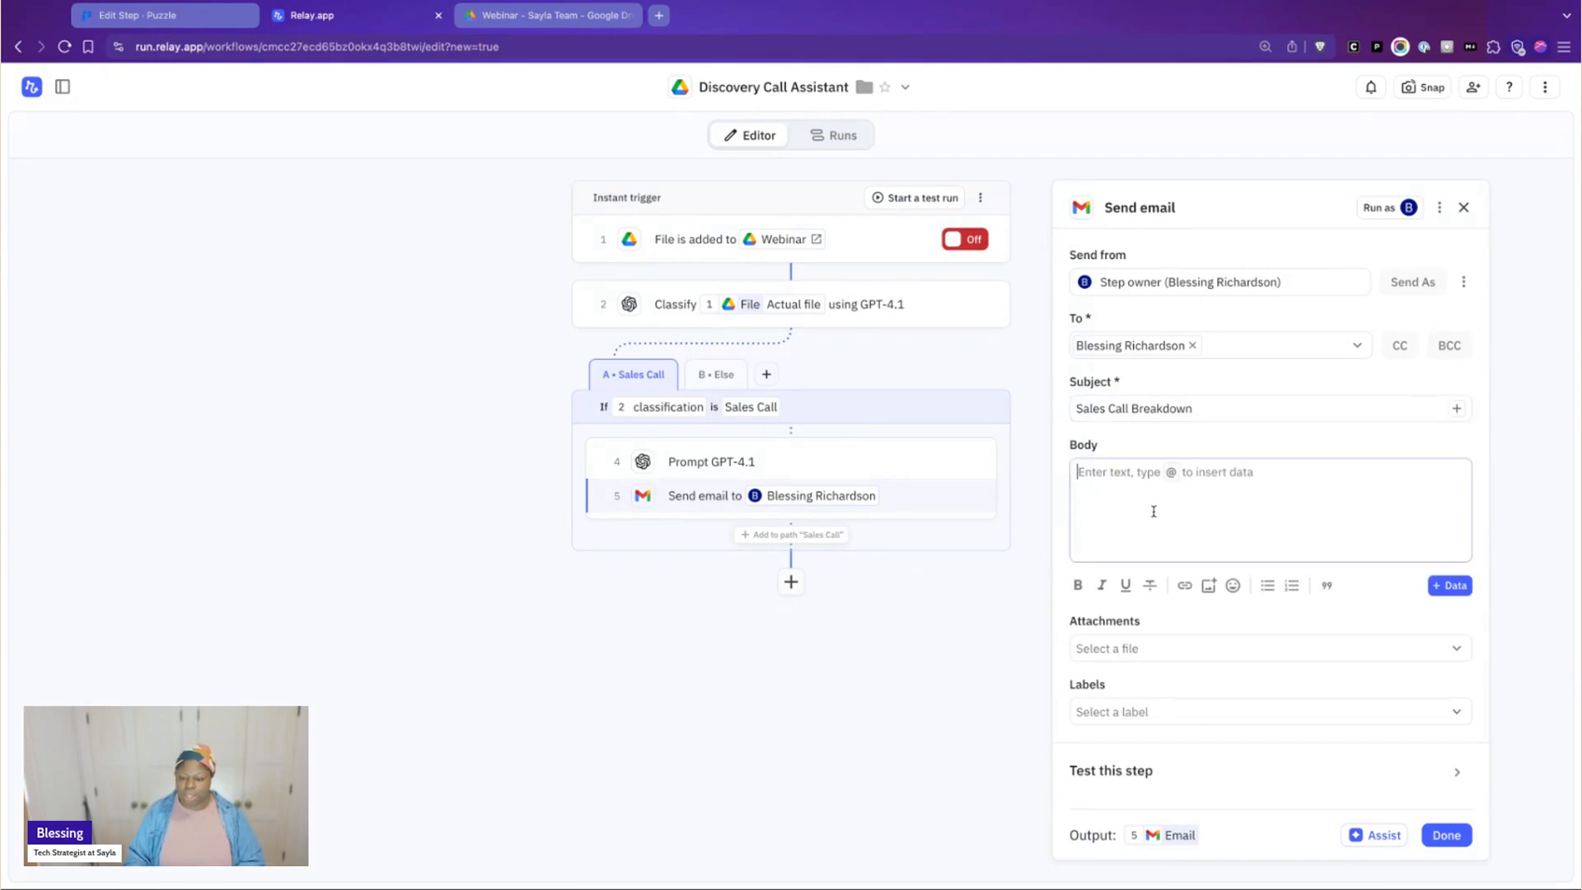
{"action": "type", "text": "@"}
{"action": "mouse_move", "coordinate": [1172, 525]}
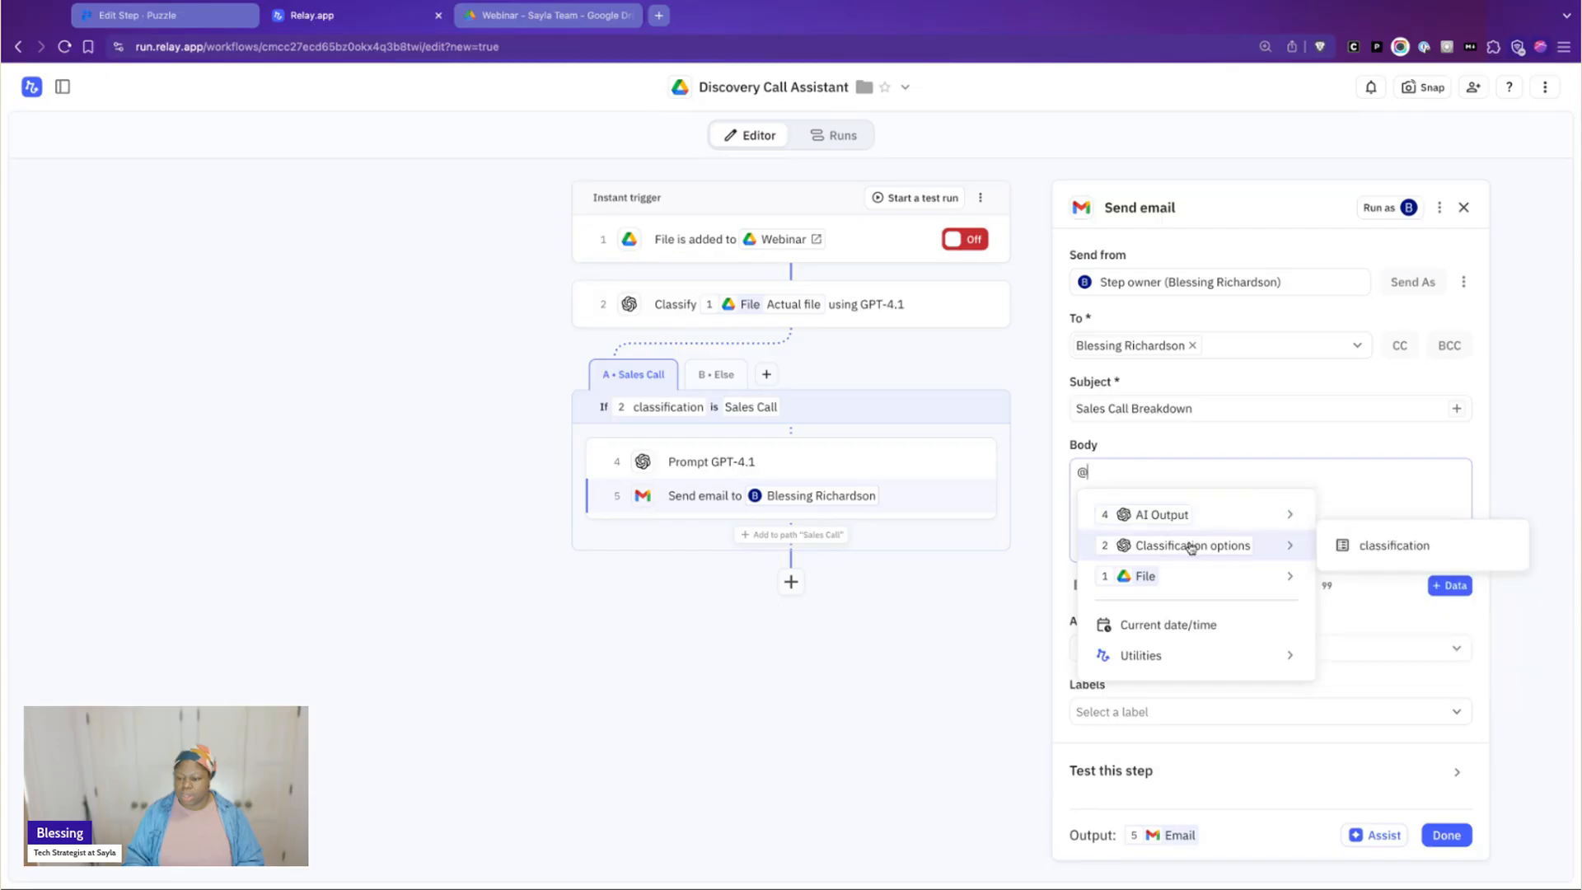
{"action": "left_click", "coordinate": [1368, 521]}
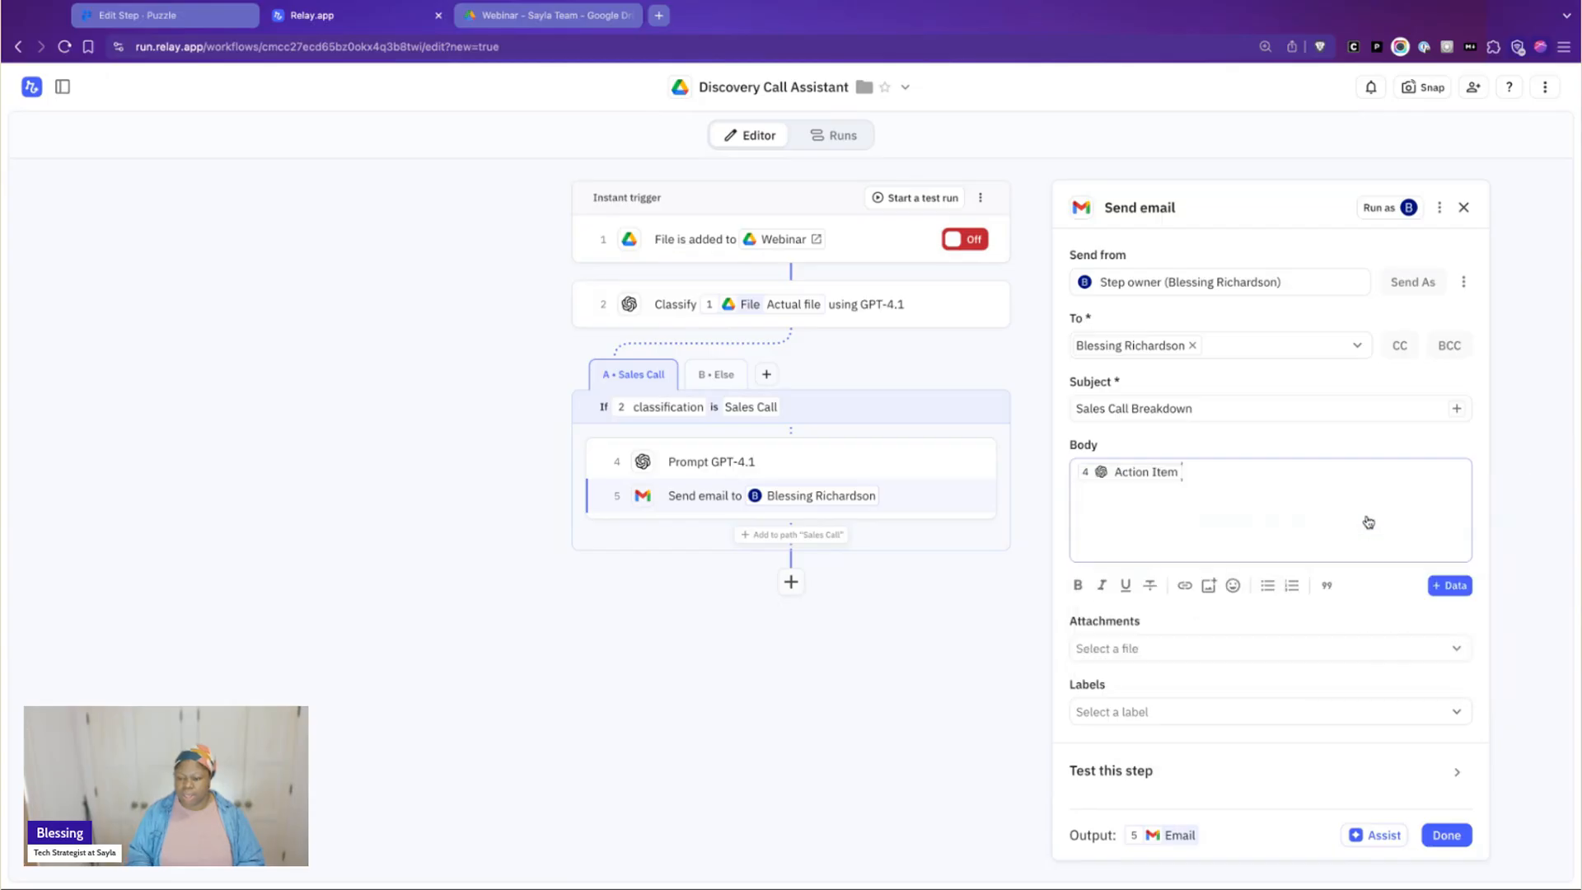
{"action": "type", "text": "Action"}
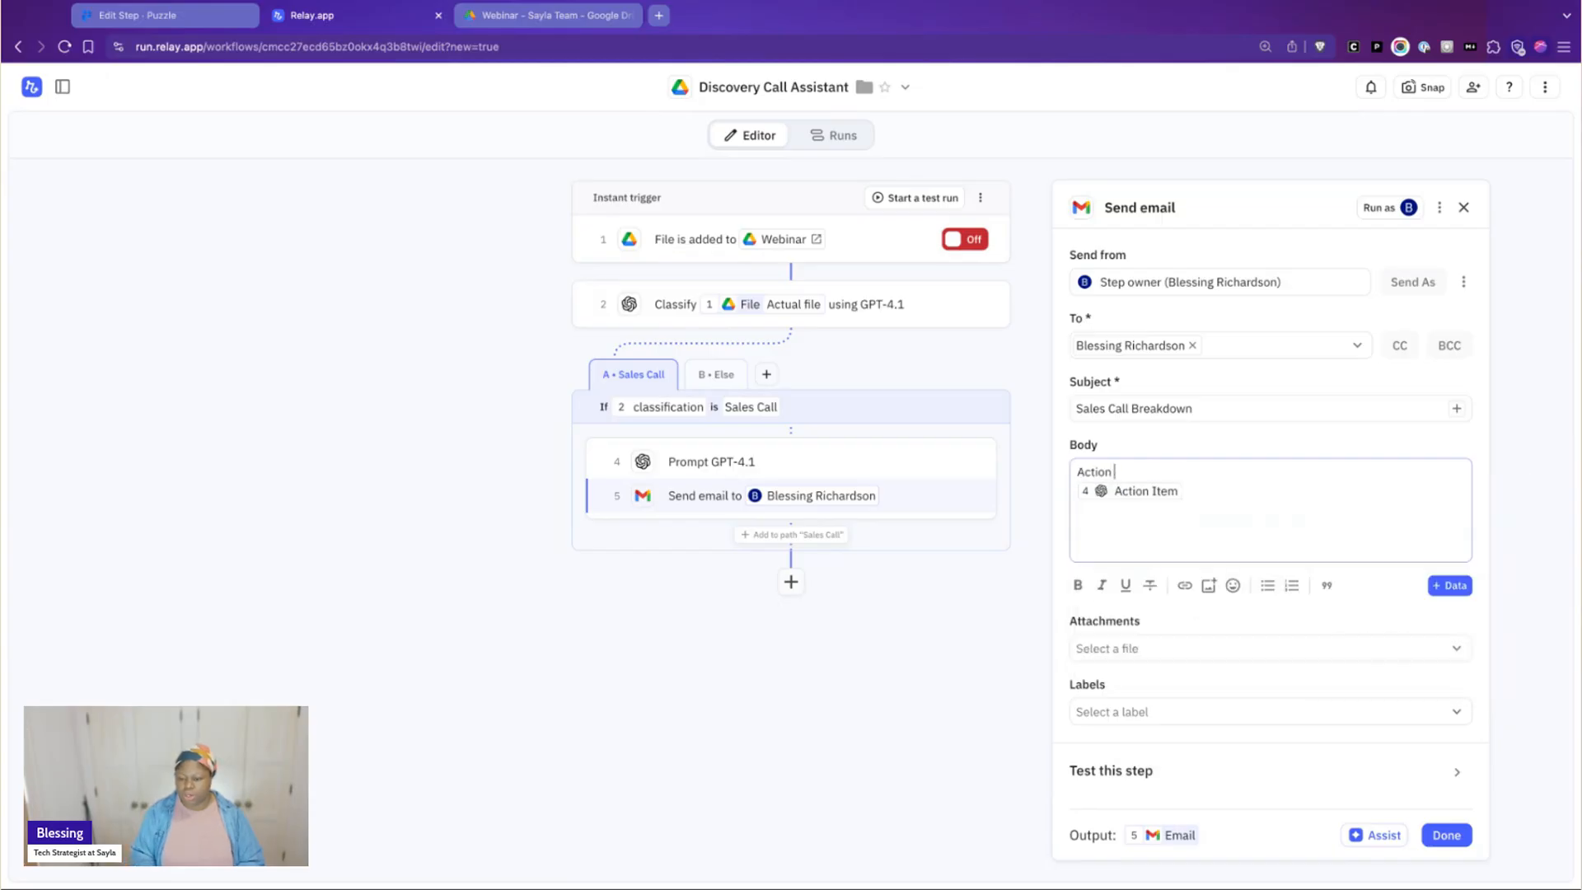
{"action": "type", "text": " Item"}
{"action": "key", "text": "Return"}
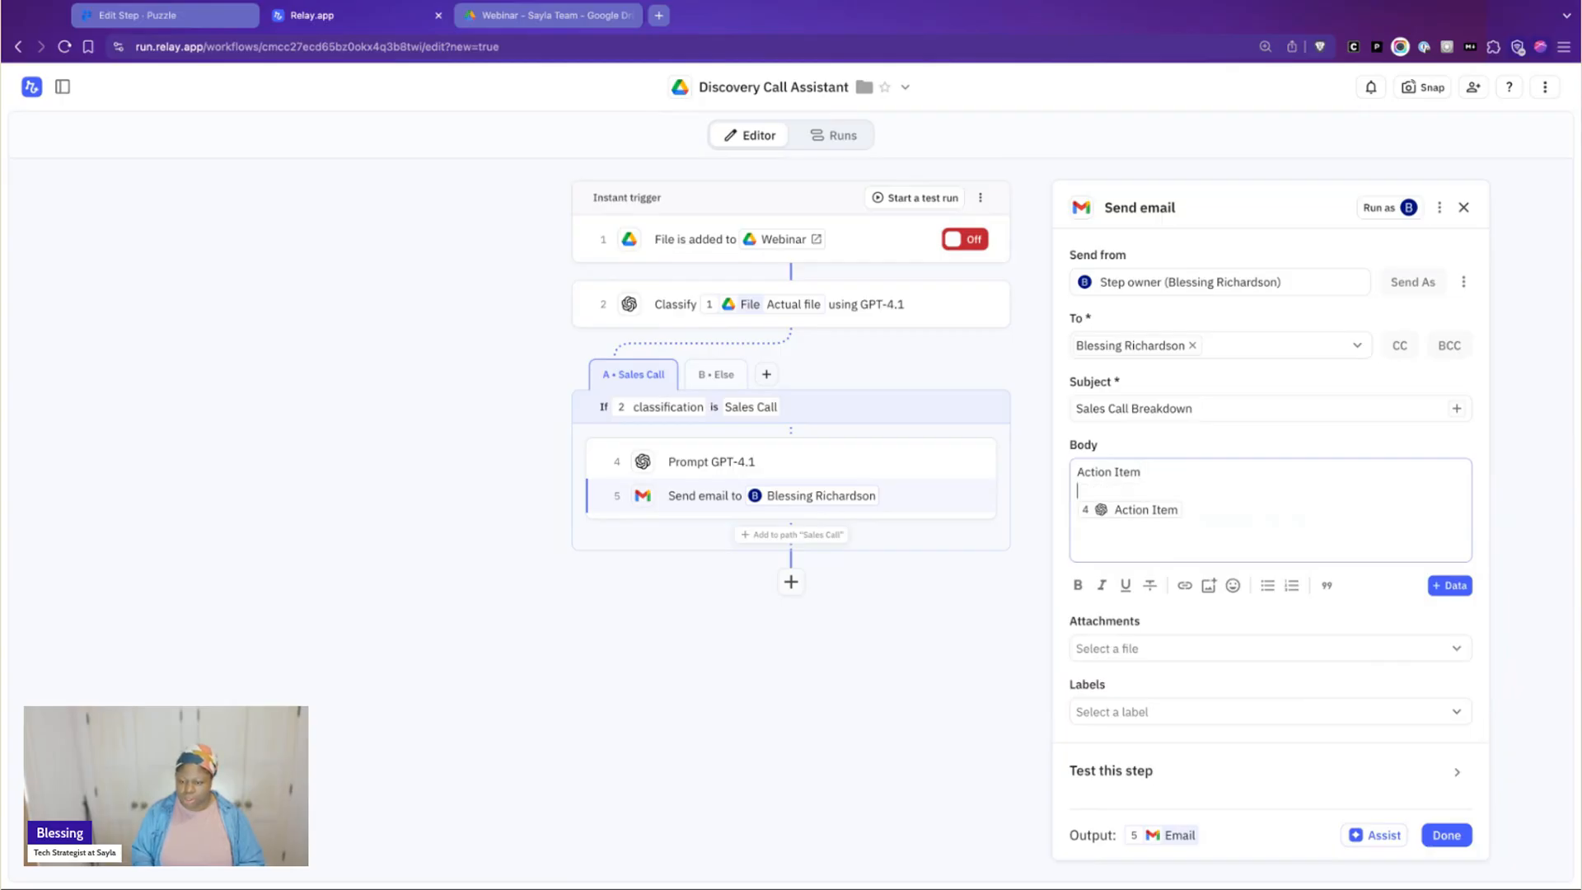
Make the "Action Item" heading in the email body bold, without quote formatting
{"action": "key", "text": "shift+End"}
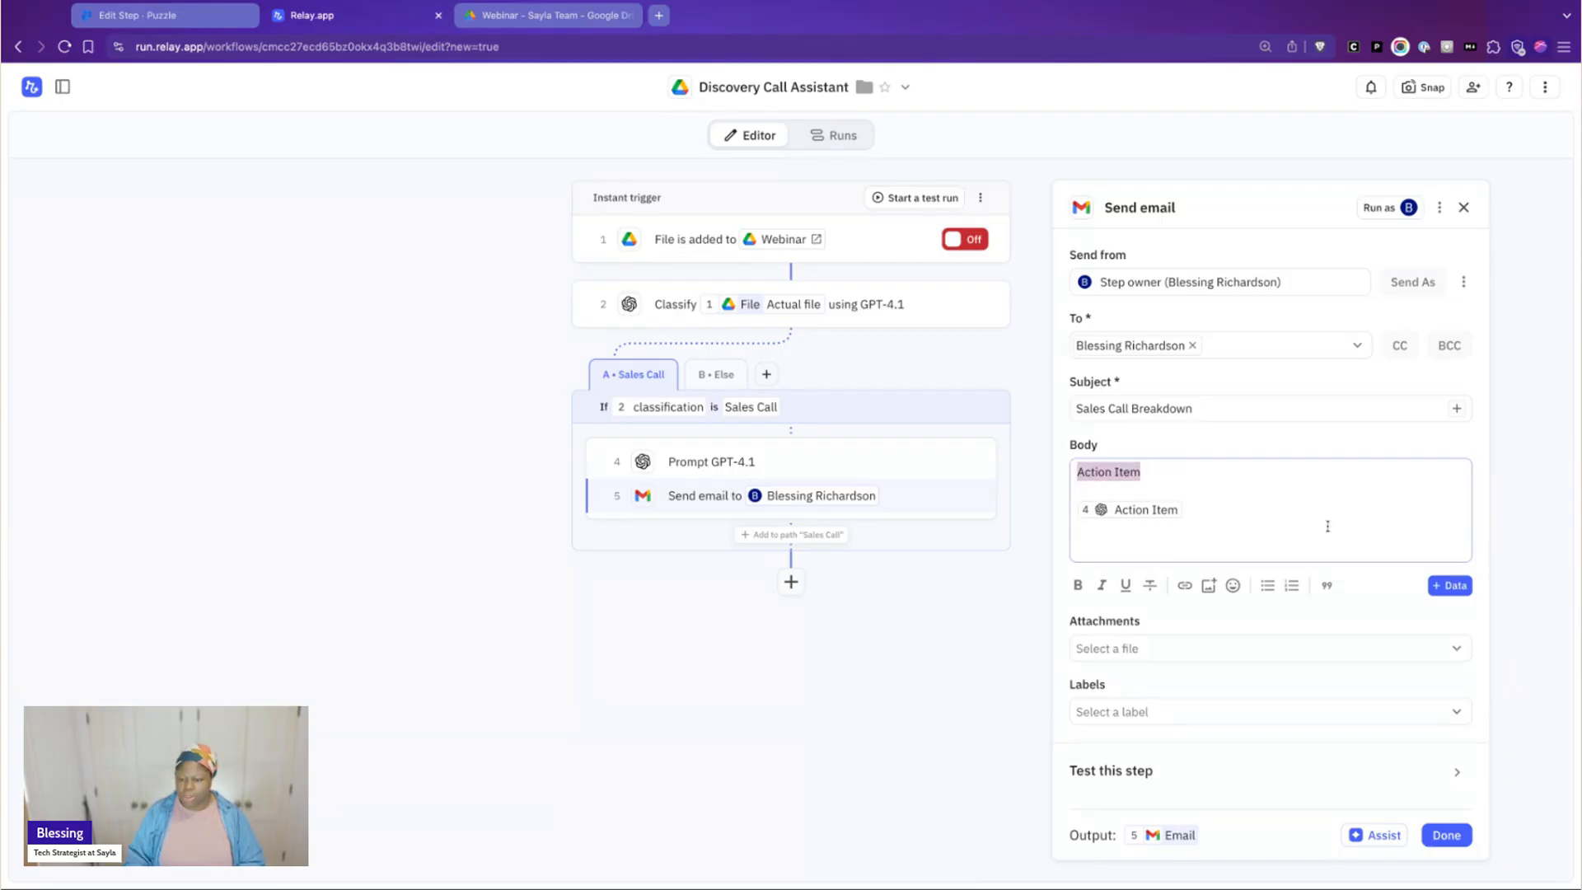
{"action": "left_click", "coordinate": [1326, 590]}
{"action": "key", "text": "super+z"}
{"action": "key", "text": "ctrl+b"}
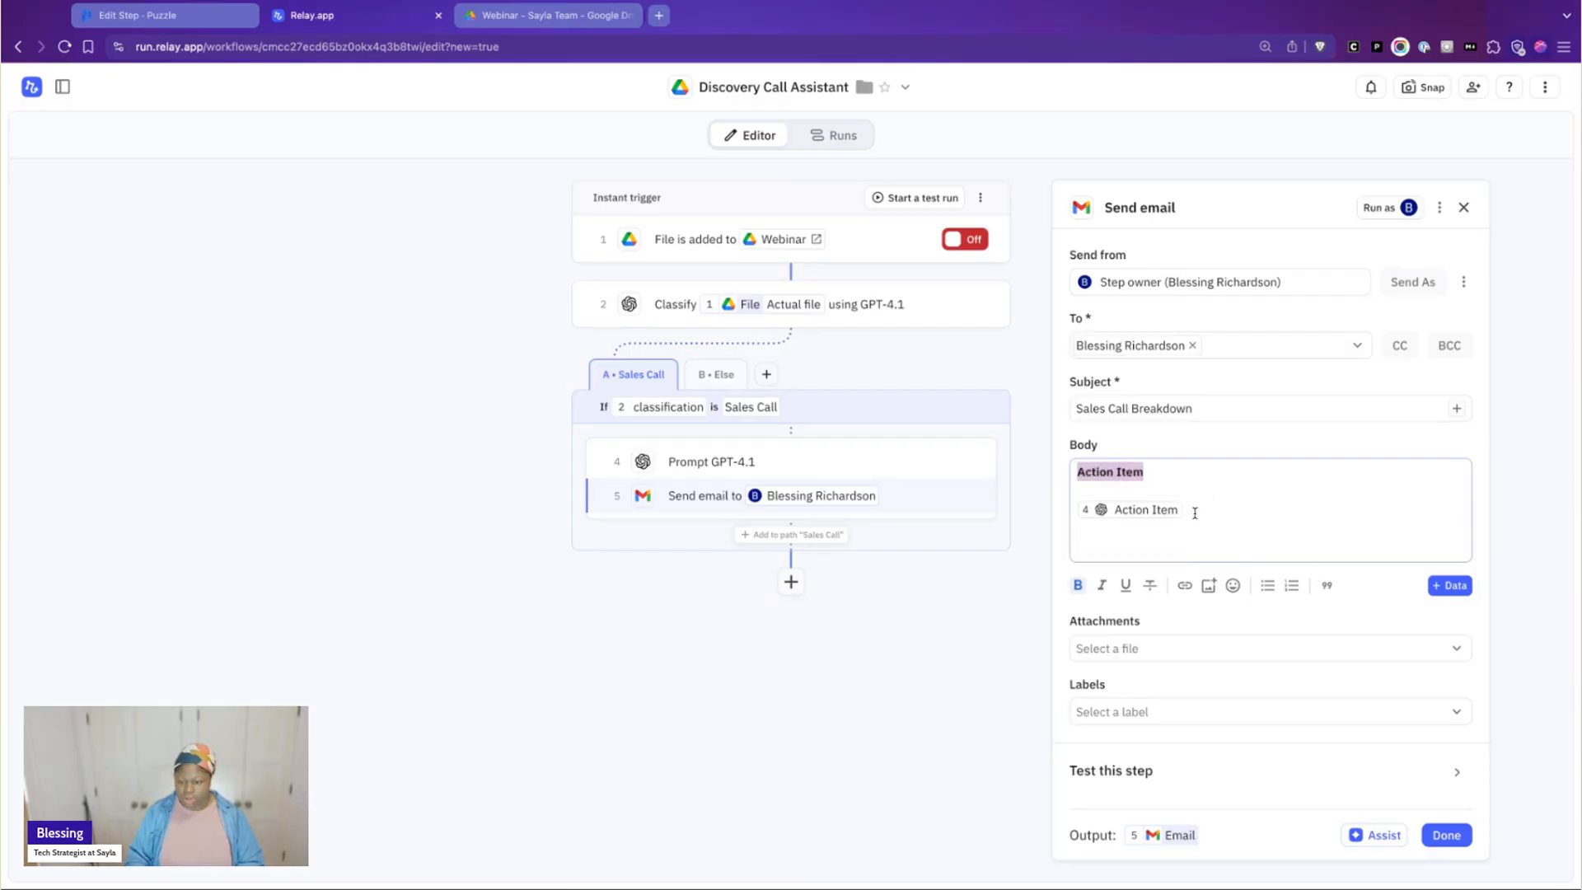
Add the AI output's Description field below the action item, under a bold "Description" heading
{"action": "left_click", "coordinate": [1198, 514]}
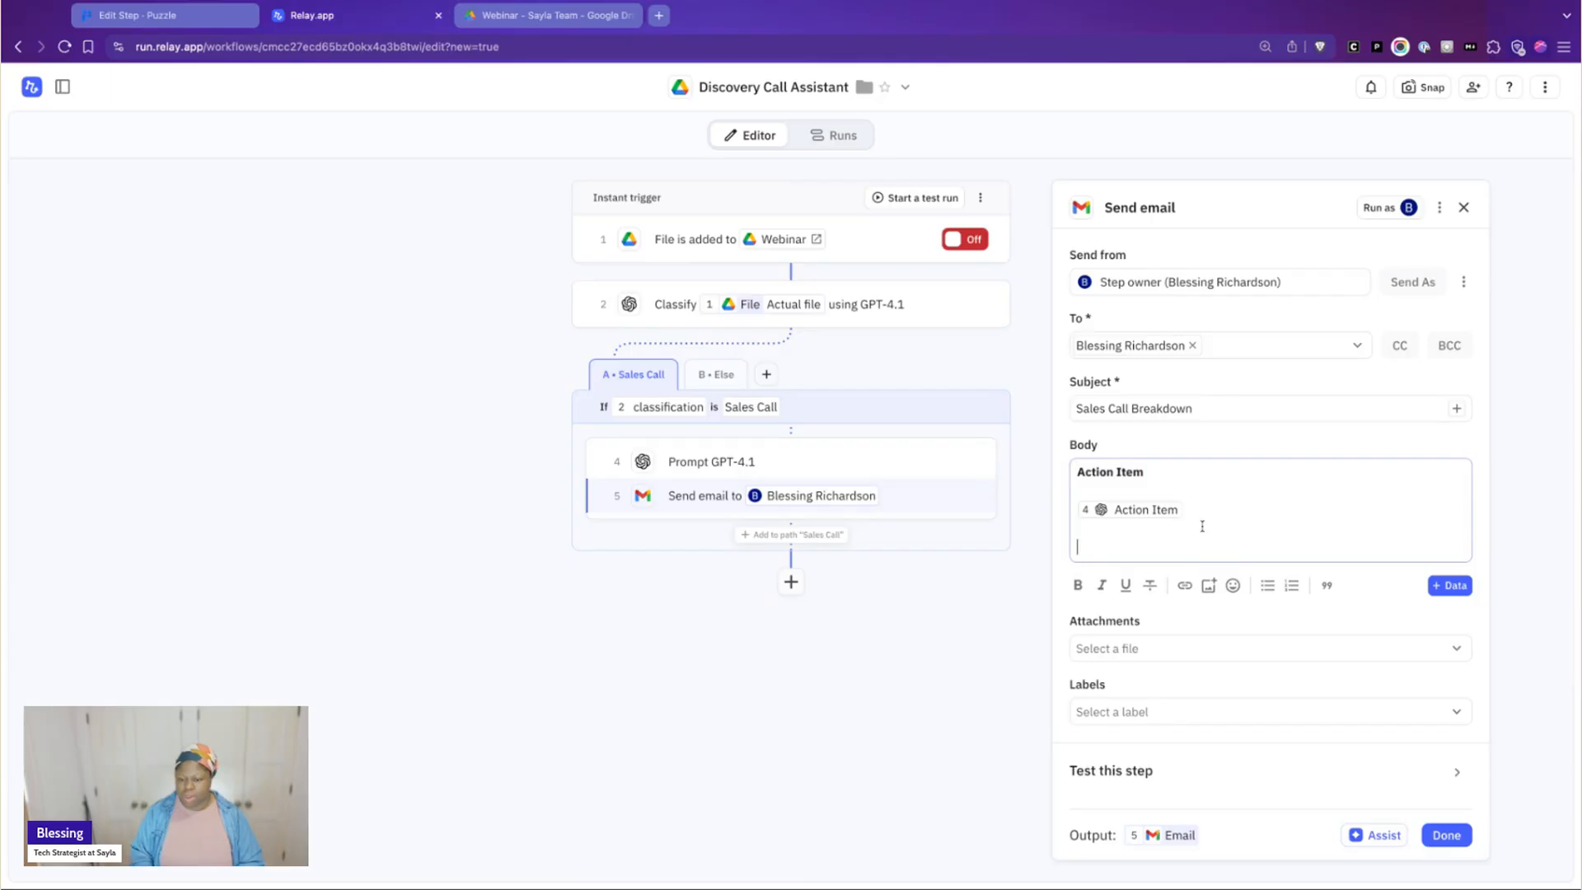
{"action": "type", "text": "@"}
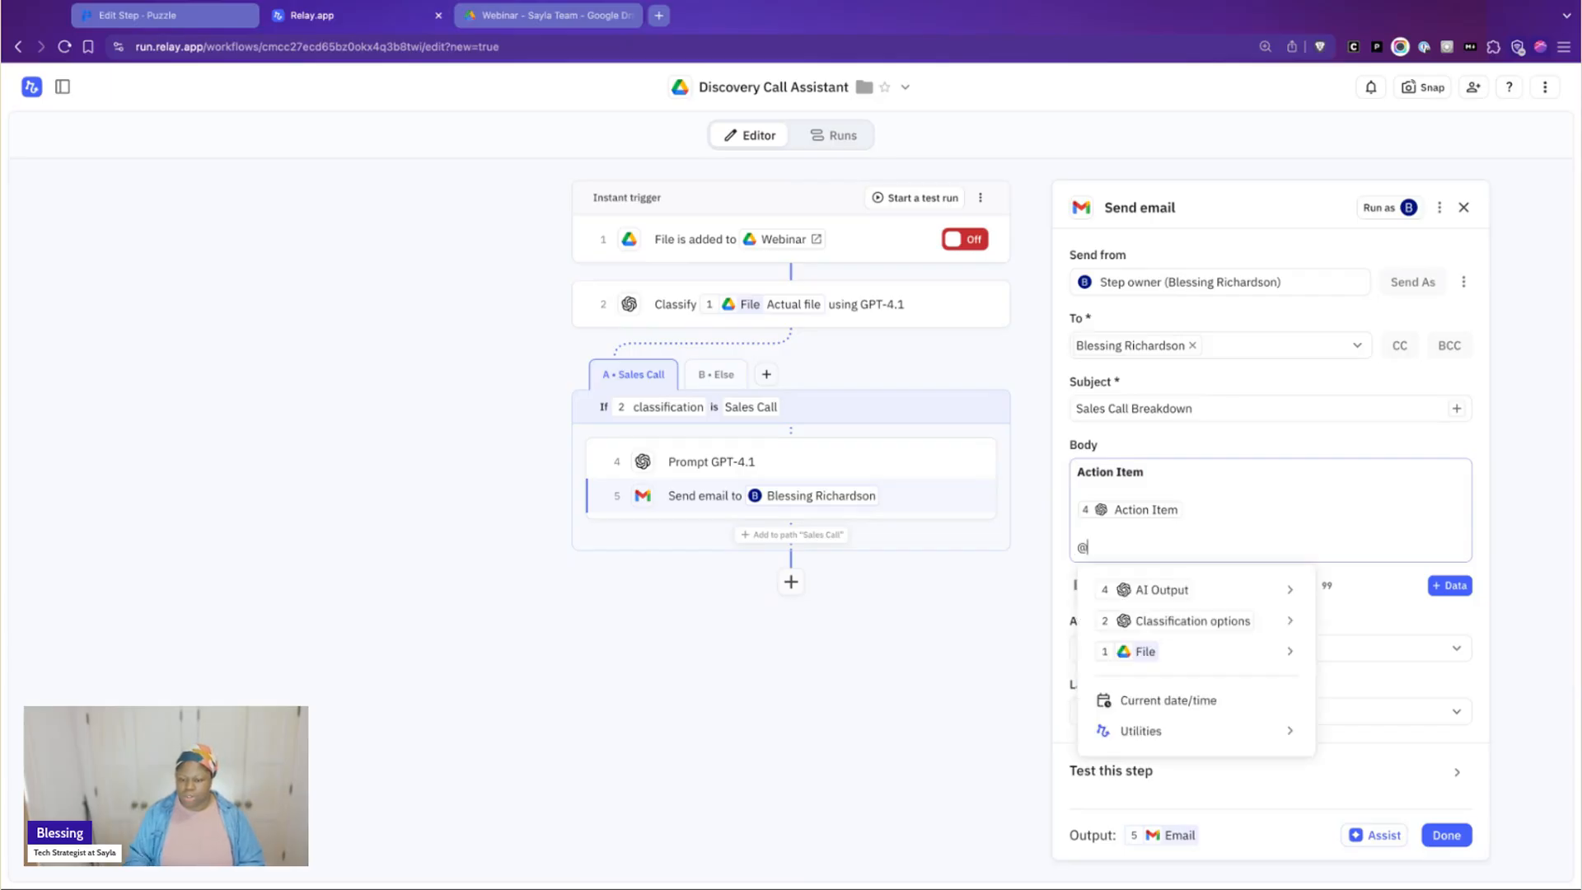
{"action": "mouse_move", "coordinate": [1236, 588]}
{"action": "left_click", "coordinate": [1393, 621]}
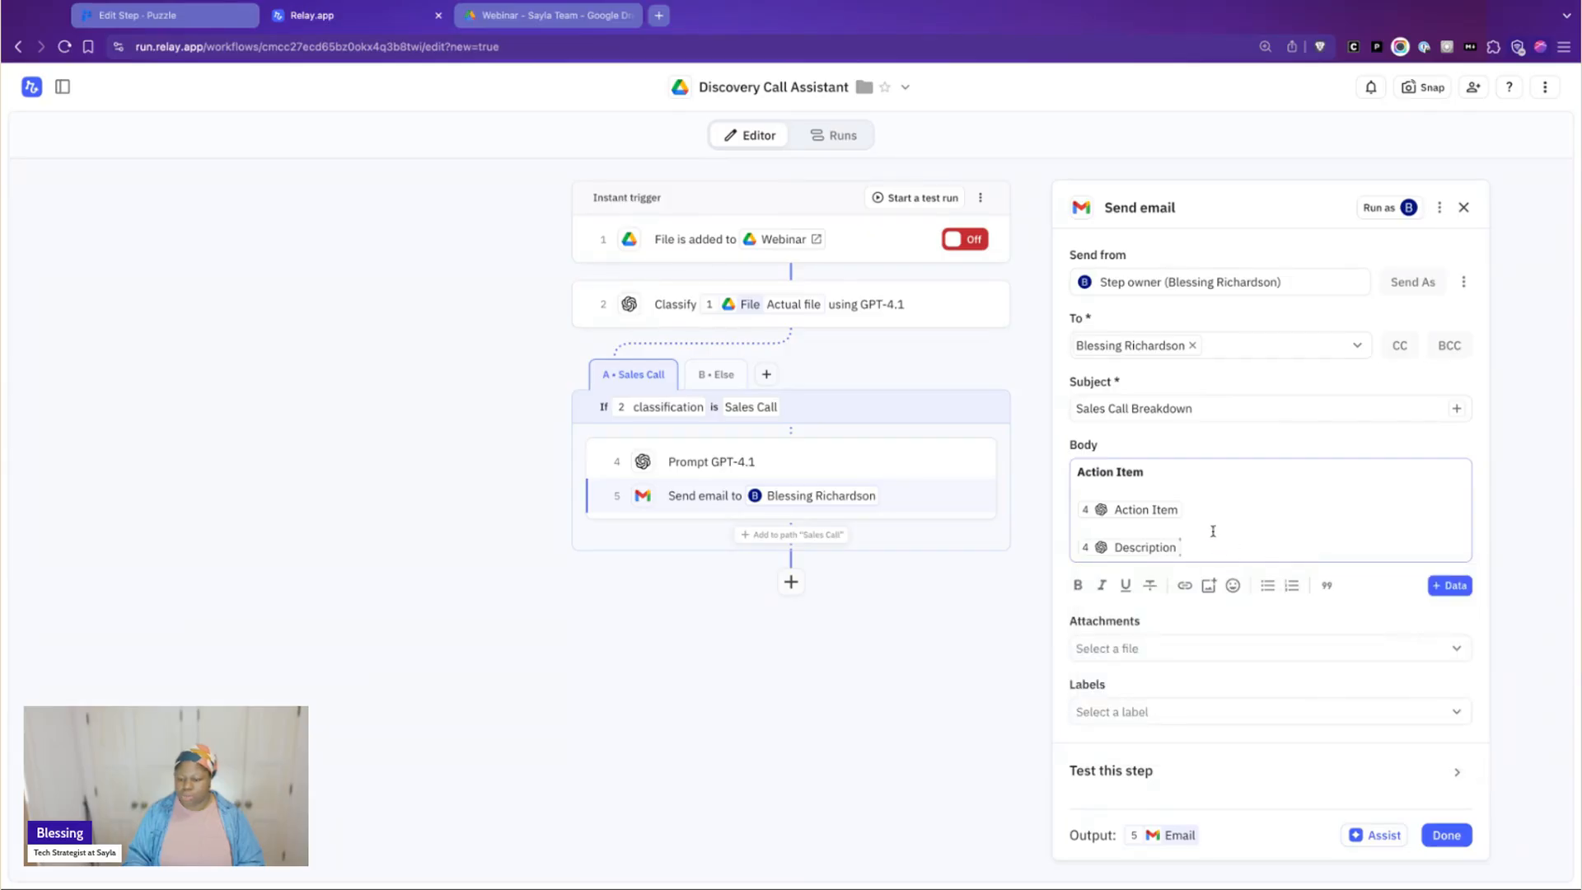
{"action": "key", "text": "Return"}
{"action": "type", "text": "Descrip"}
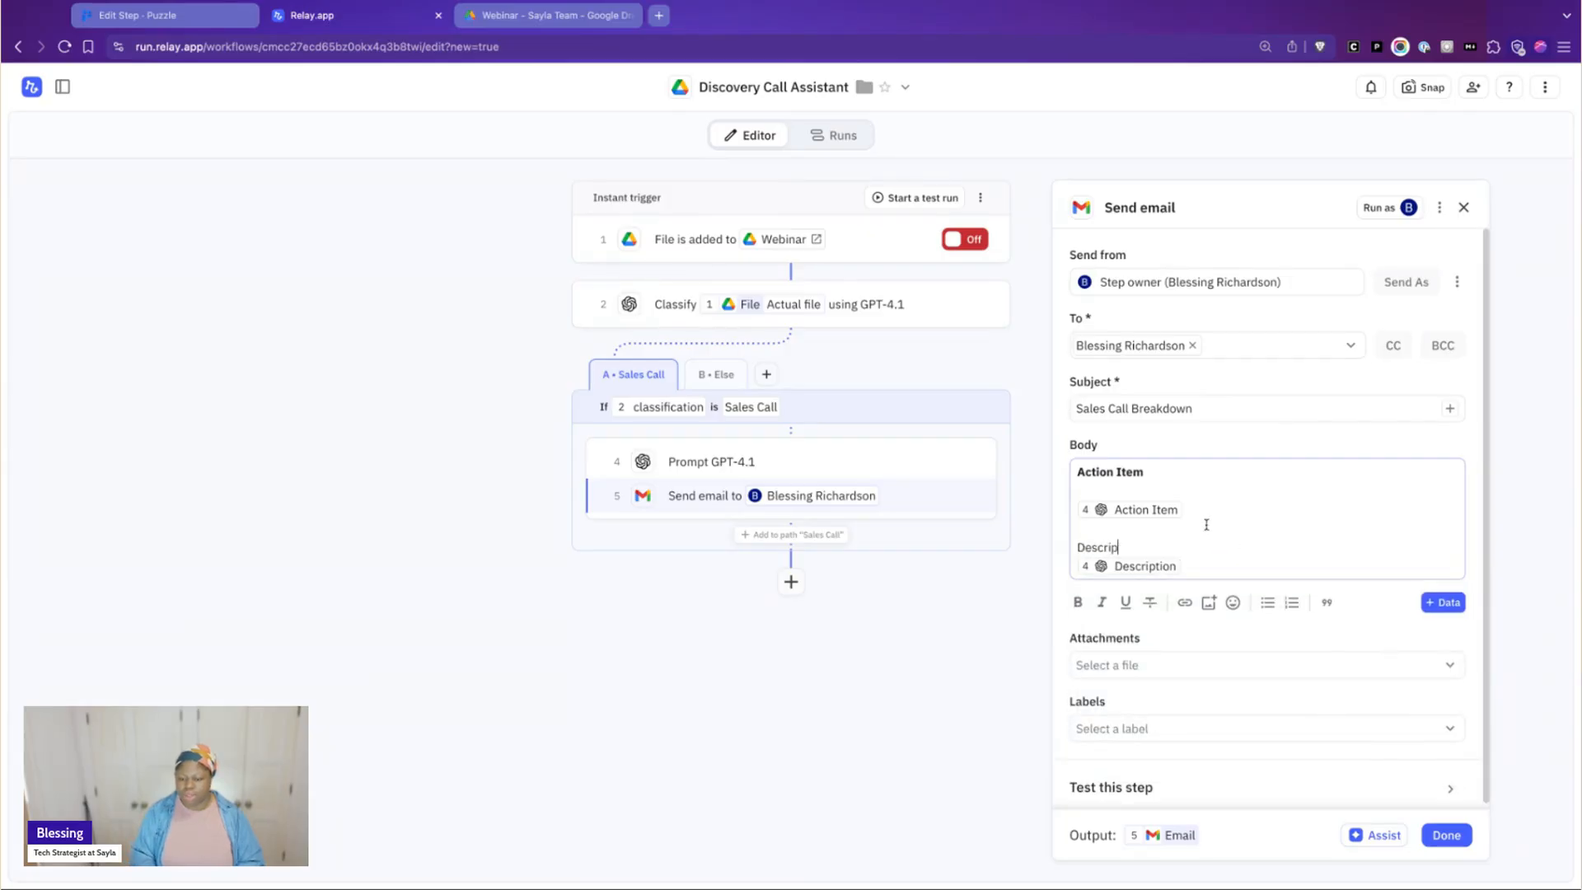
{"action": "type", "text": "tion"}
{"action": "key", "text": "shift+Home"}
{"action": "key", "text": "ctrl+b"}
{"action": "key", "text": "Down"}
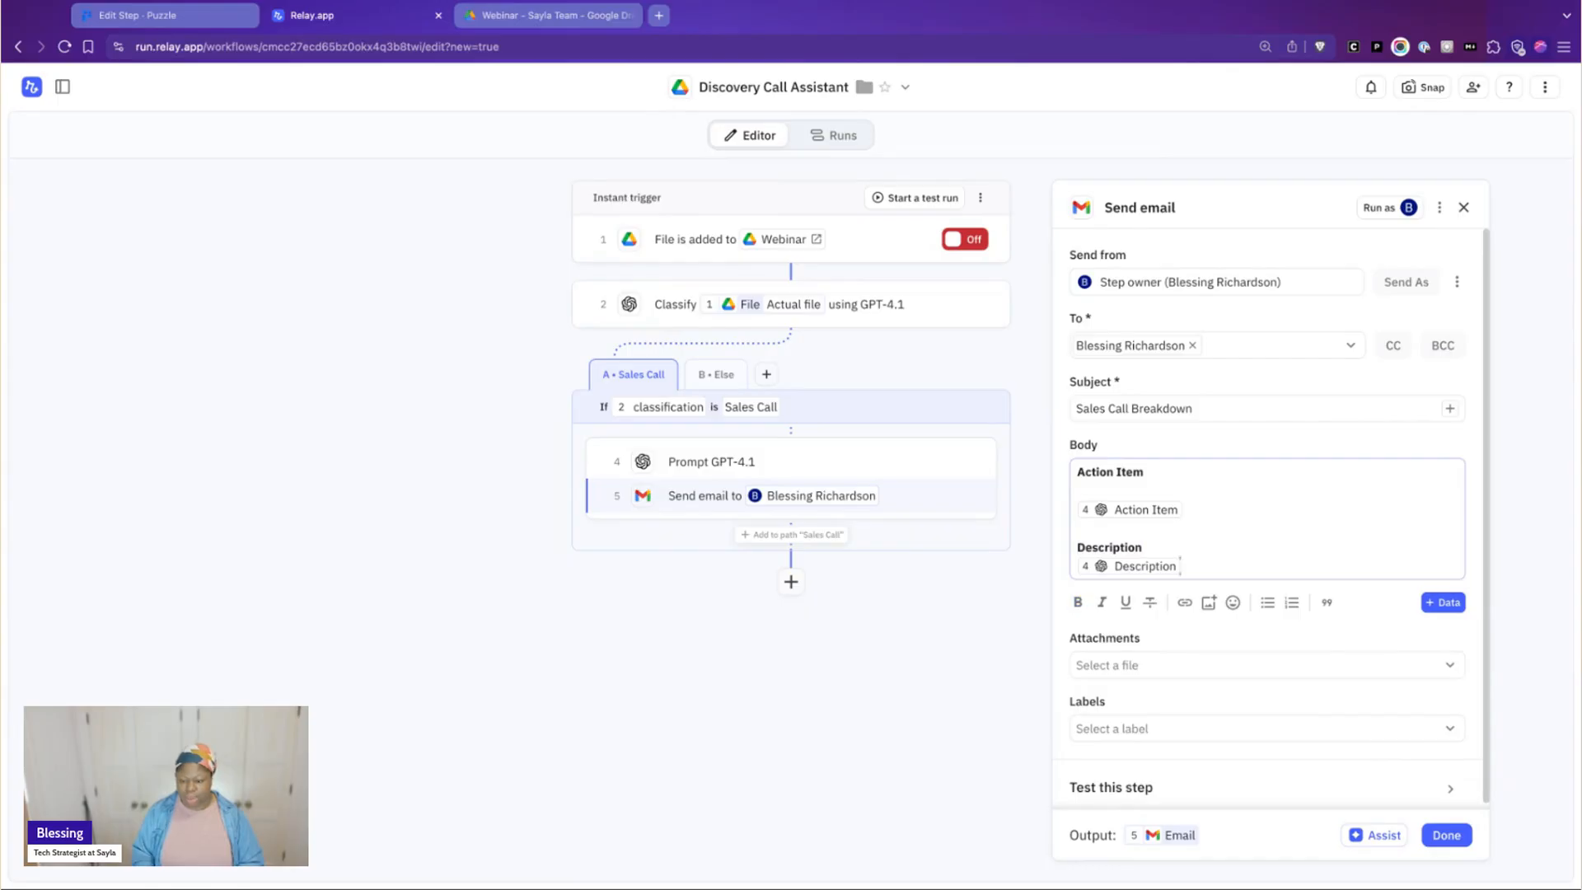
Add the AI output's Client Need (Verbatim) field below the description, under a bold "Client Need" heading
{"action": "key", "text": "Return"}
{"action": "key", "text": "Return"}
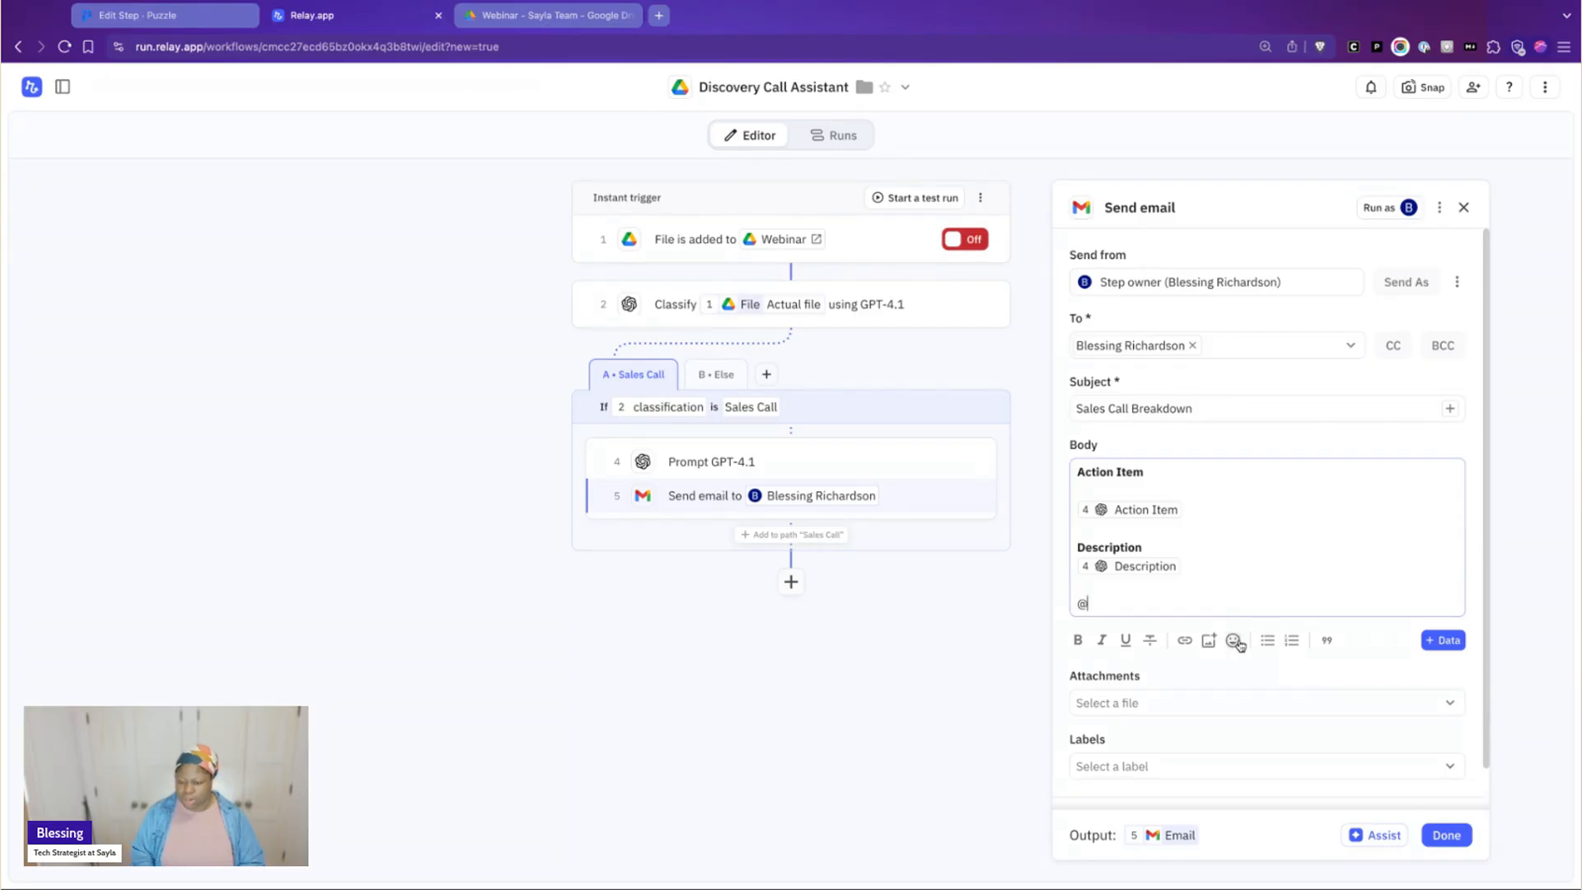
{"action": "type", "text": "@"}
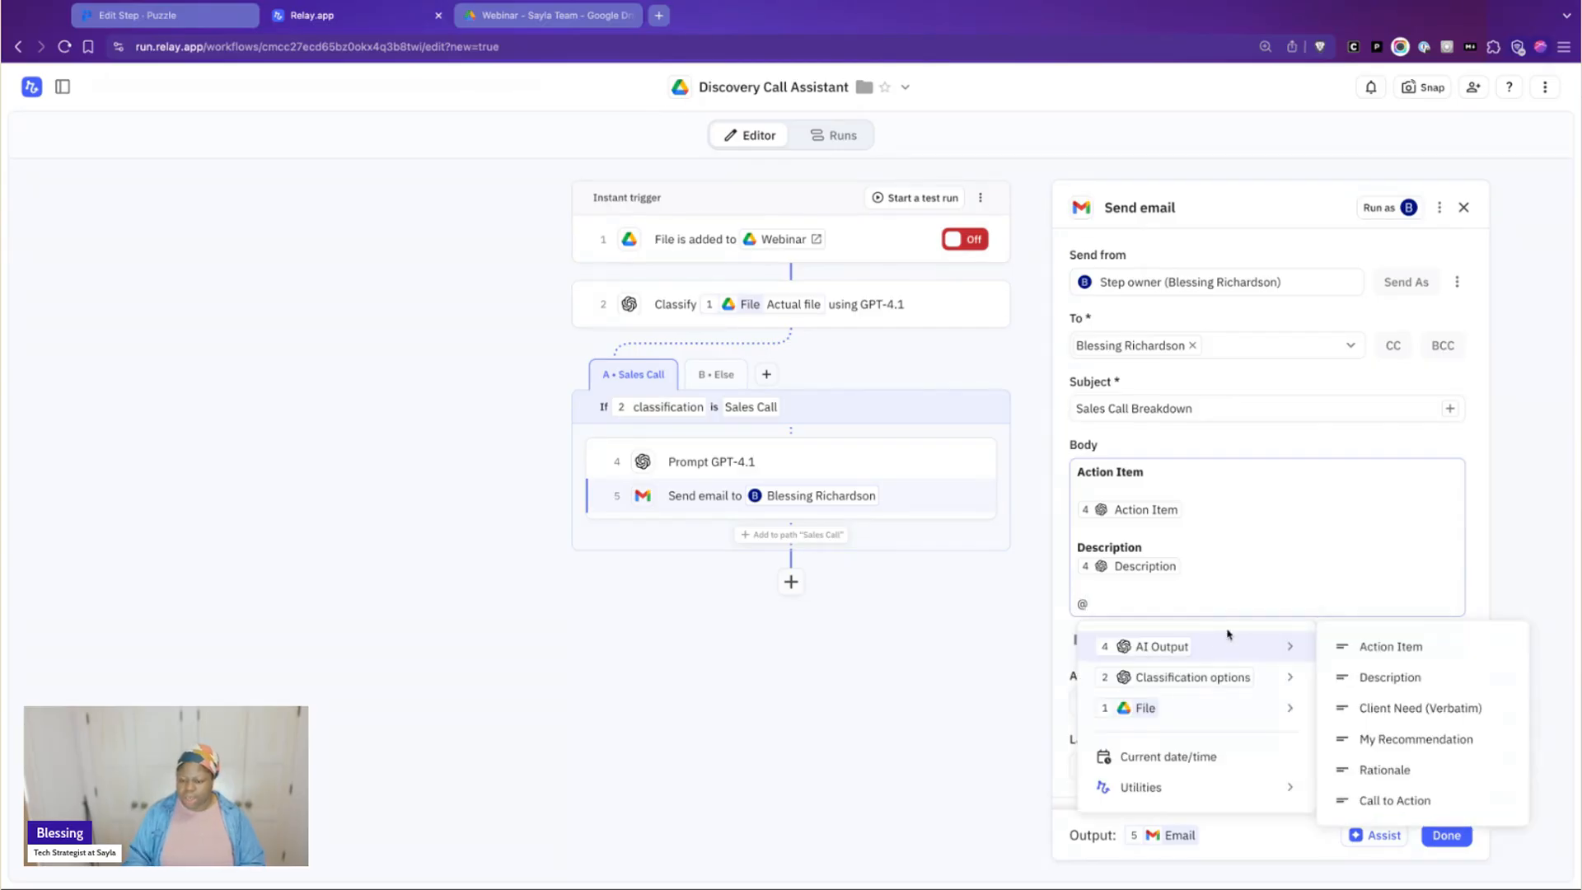
{"action": "left_click", "coordinate": [1416, 709]}
{"action": "key", "text": "Return"}
{"action": "type", "text": "Client Need"}
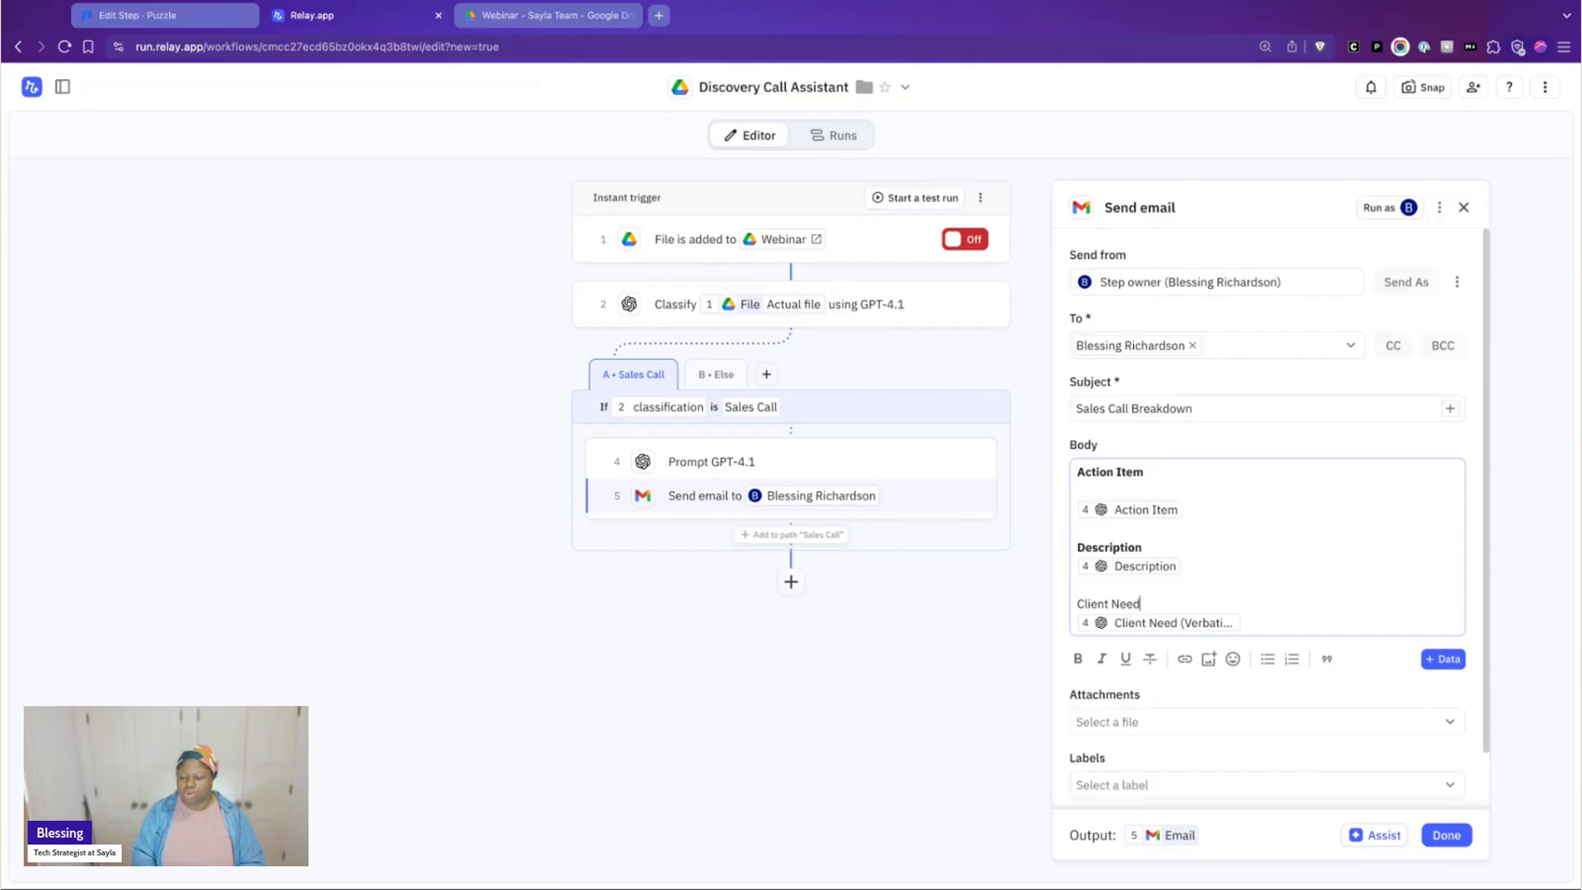
{"action": "key", "text": "shift+super+Left"}
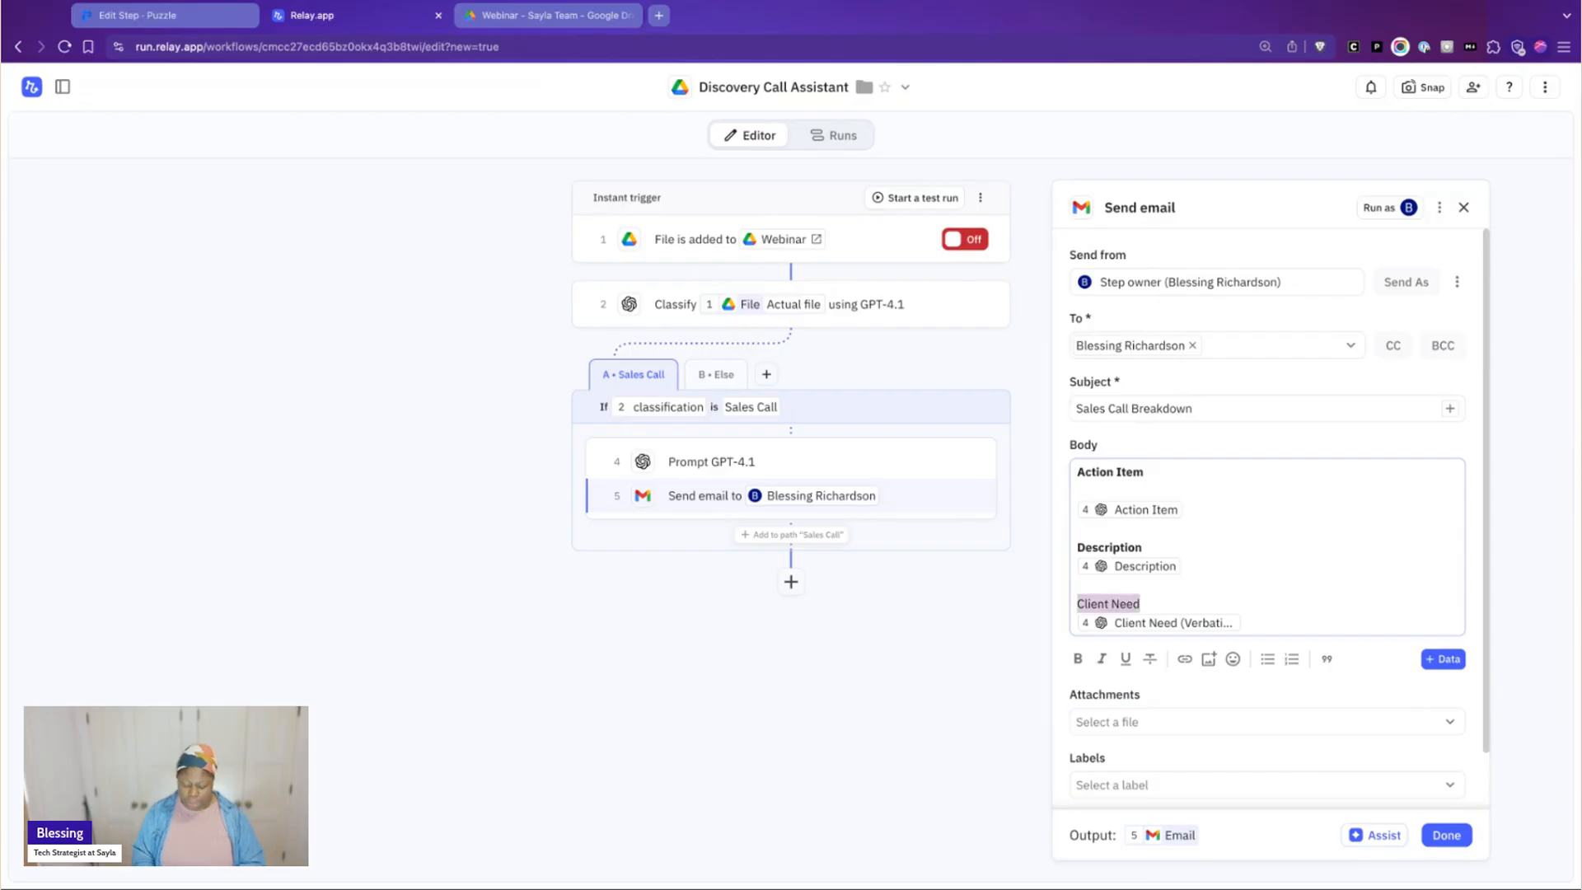
{"action": "key", "text": "super+b"}
{"action": "key", "text": "Down"}
{"action": "left_click", "coordinate": [941, 0]}
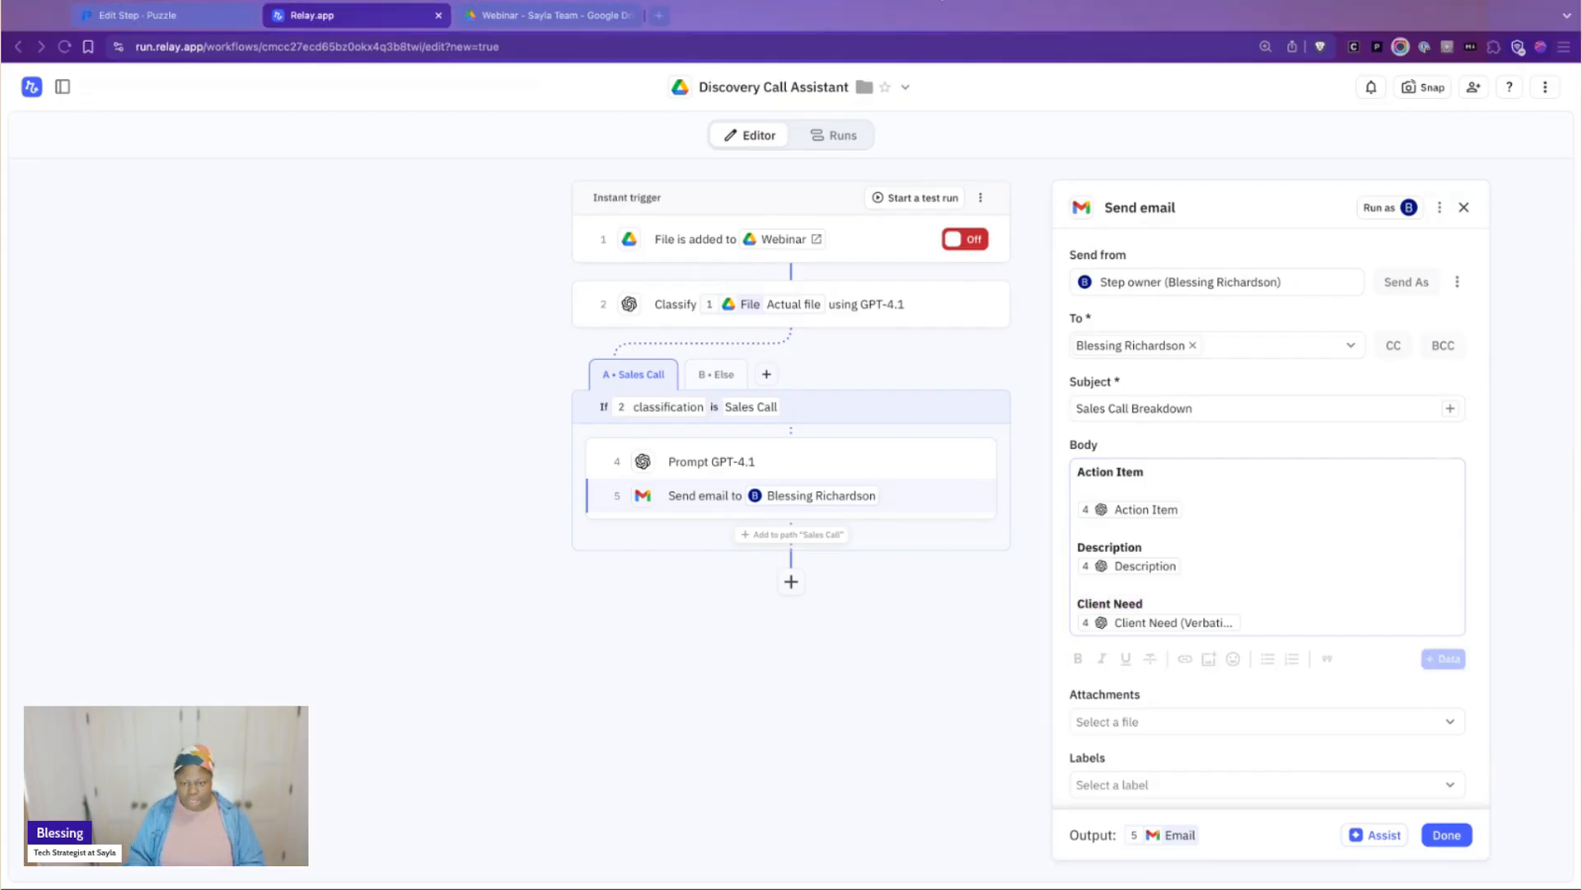
Insert the AI output's My Recommendation field in the email body below the Client Need field
{"action": "left_click", "coordinate": [1329, 610]}
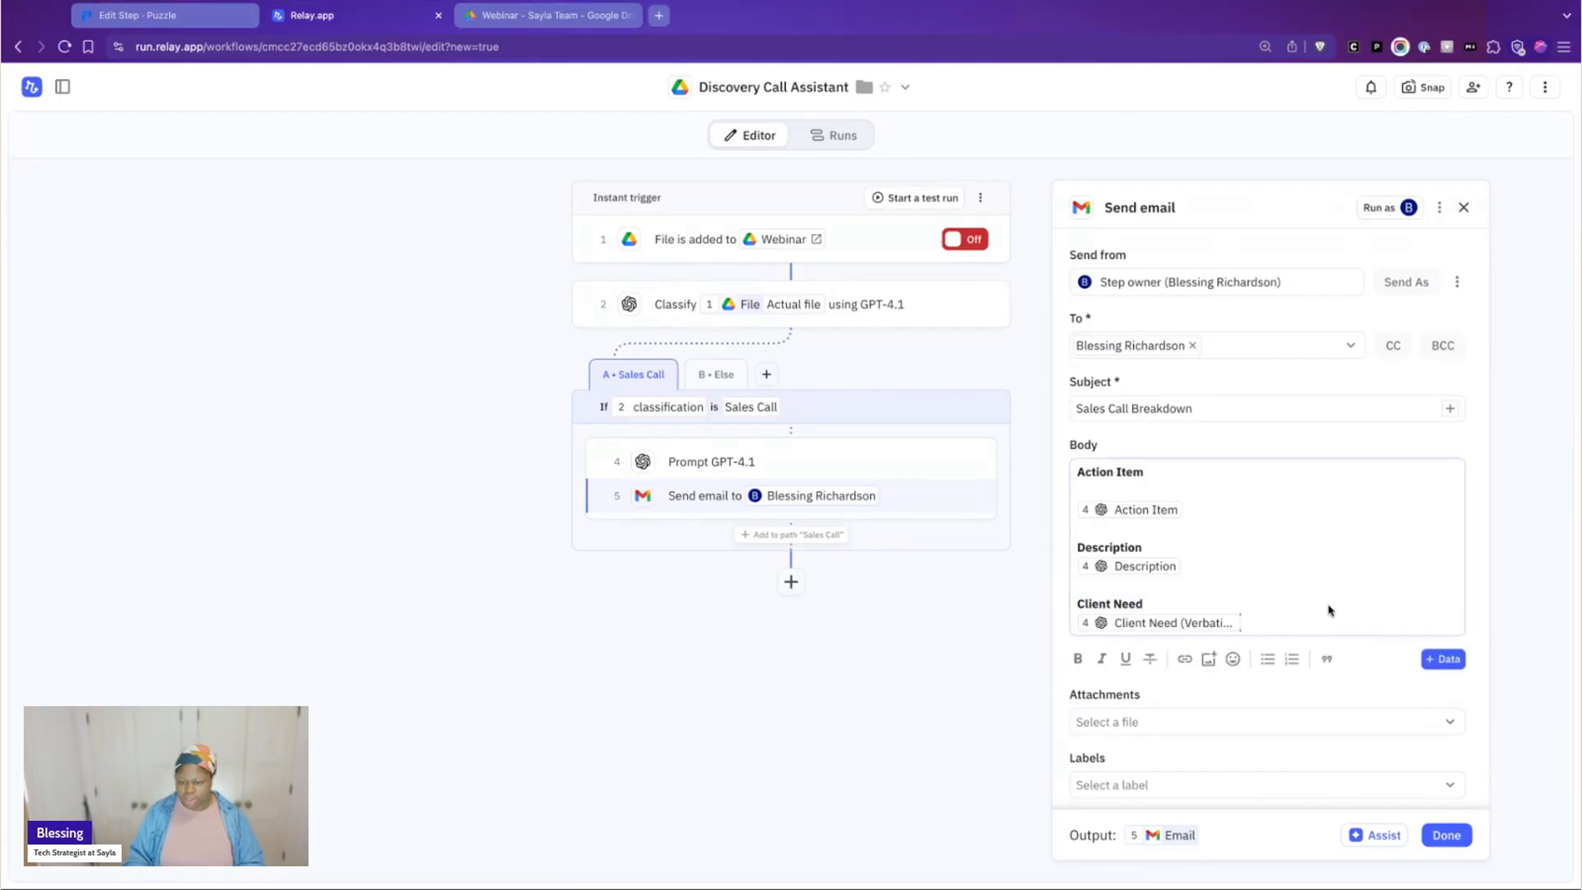
{"action": "key", "text": "Return"}
{"action": "key", "text": "Return"}
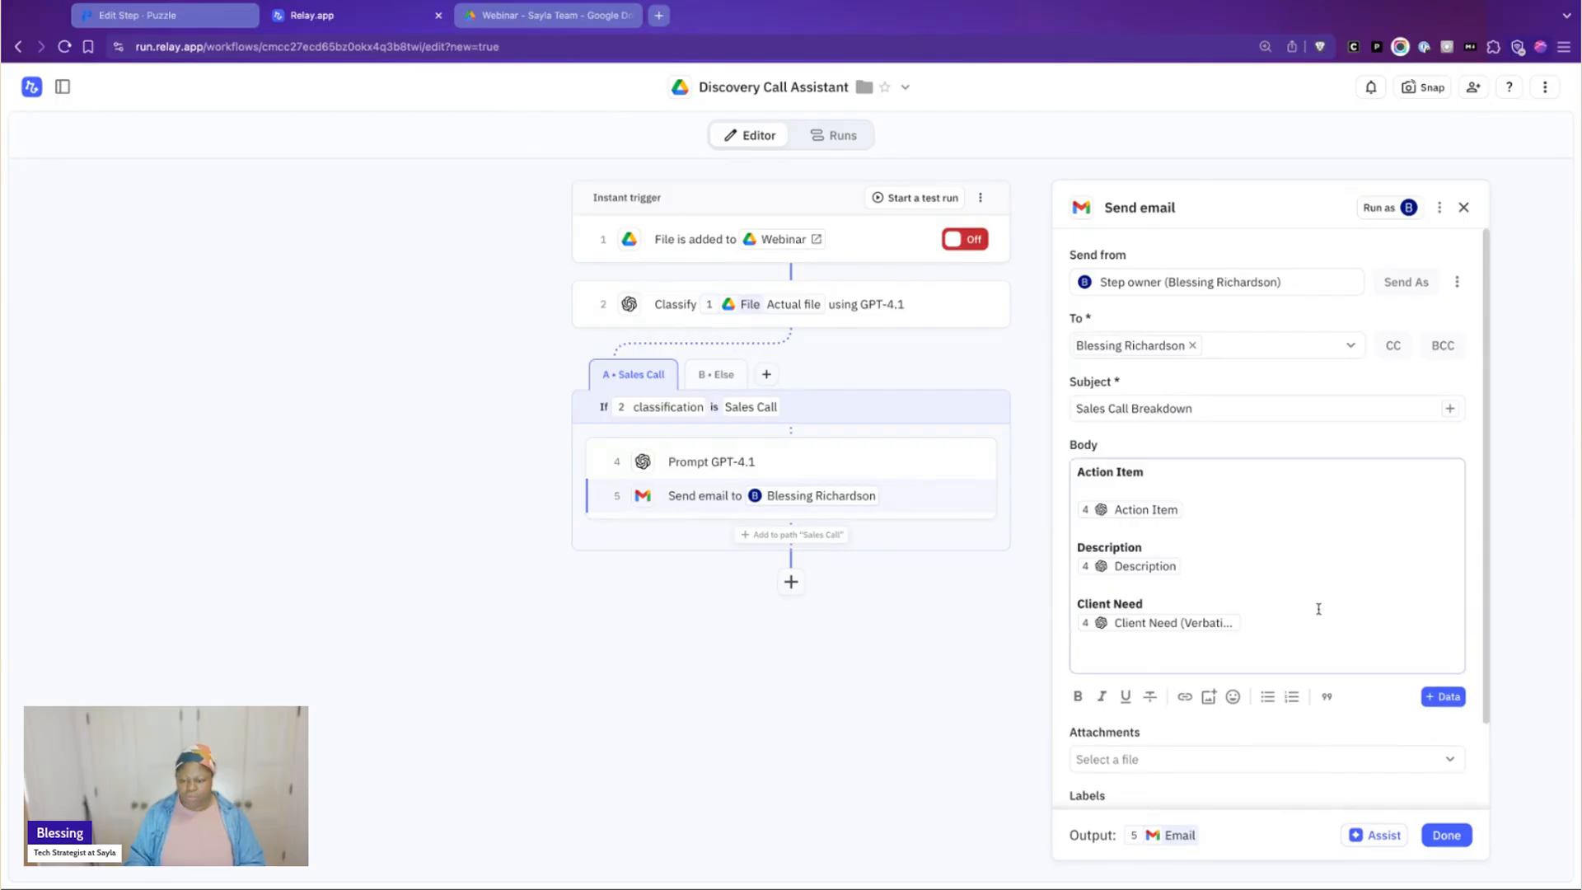
{"action": "scroll", "coordinate": [1321, 614], "scroll_direction": "down", "scroll_amount": 1}
{"action": "type", "text": "@"}
{"action": "mouse_move", "coordinate": [1289, 648]}
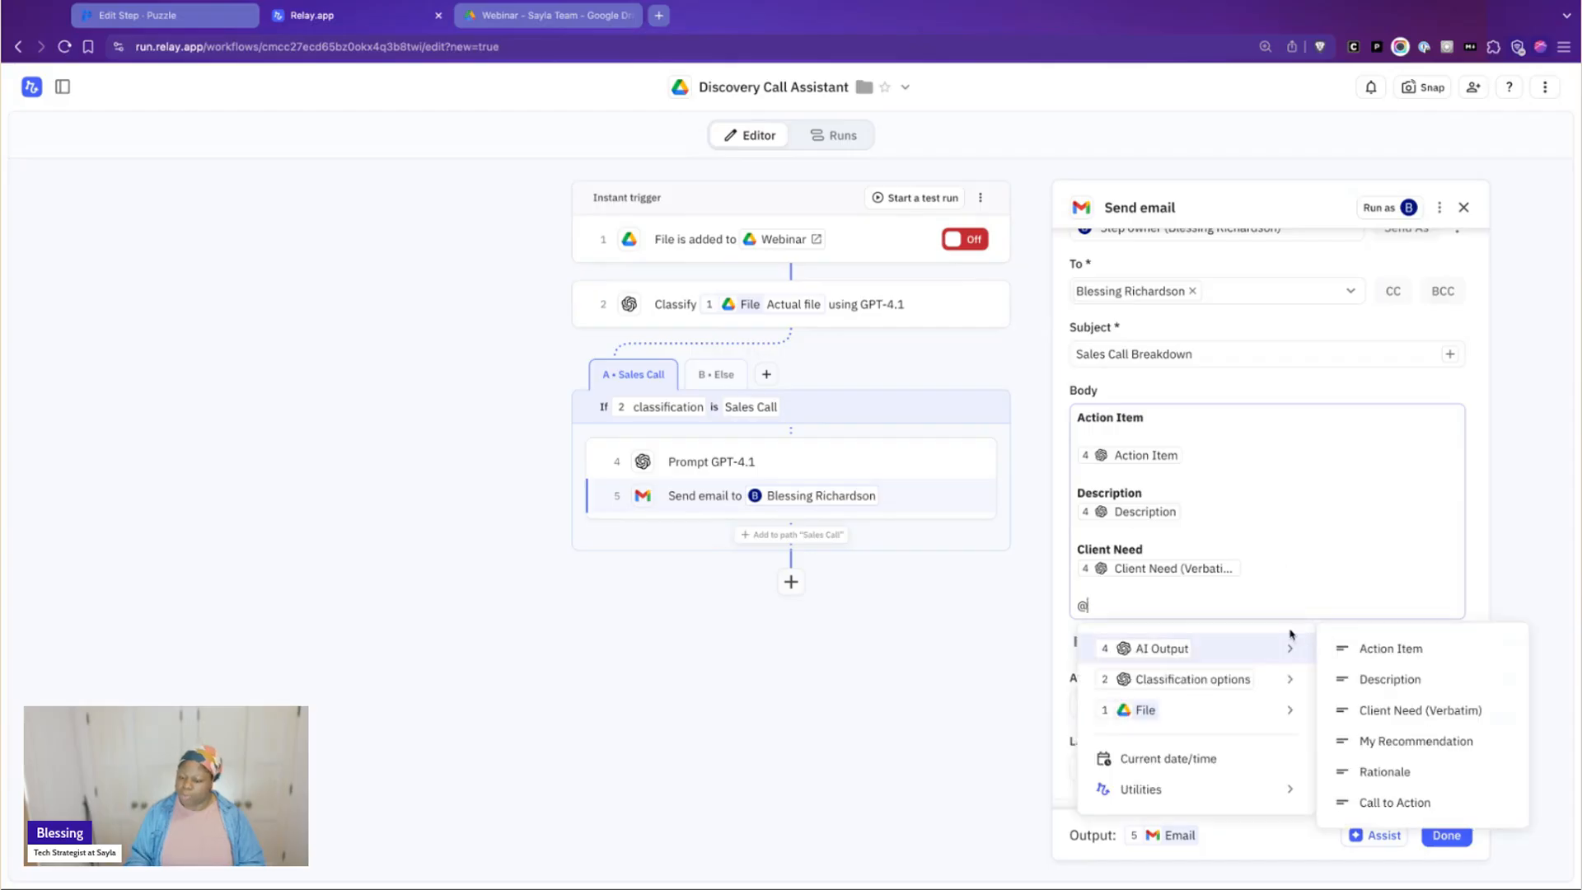
{"action": "left_click", "coordinate": [1381, 742]}
Add a bold "My Recommendation" heading directly above the recommendation field, keeping one blank line after the Client Need section
{"action": "left_click", "coordinate": [1203, 578]}
{"action": "key", "text": "Return"}
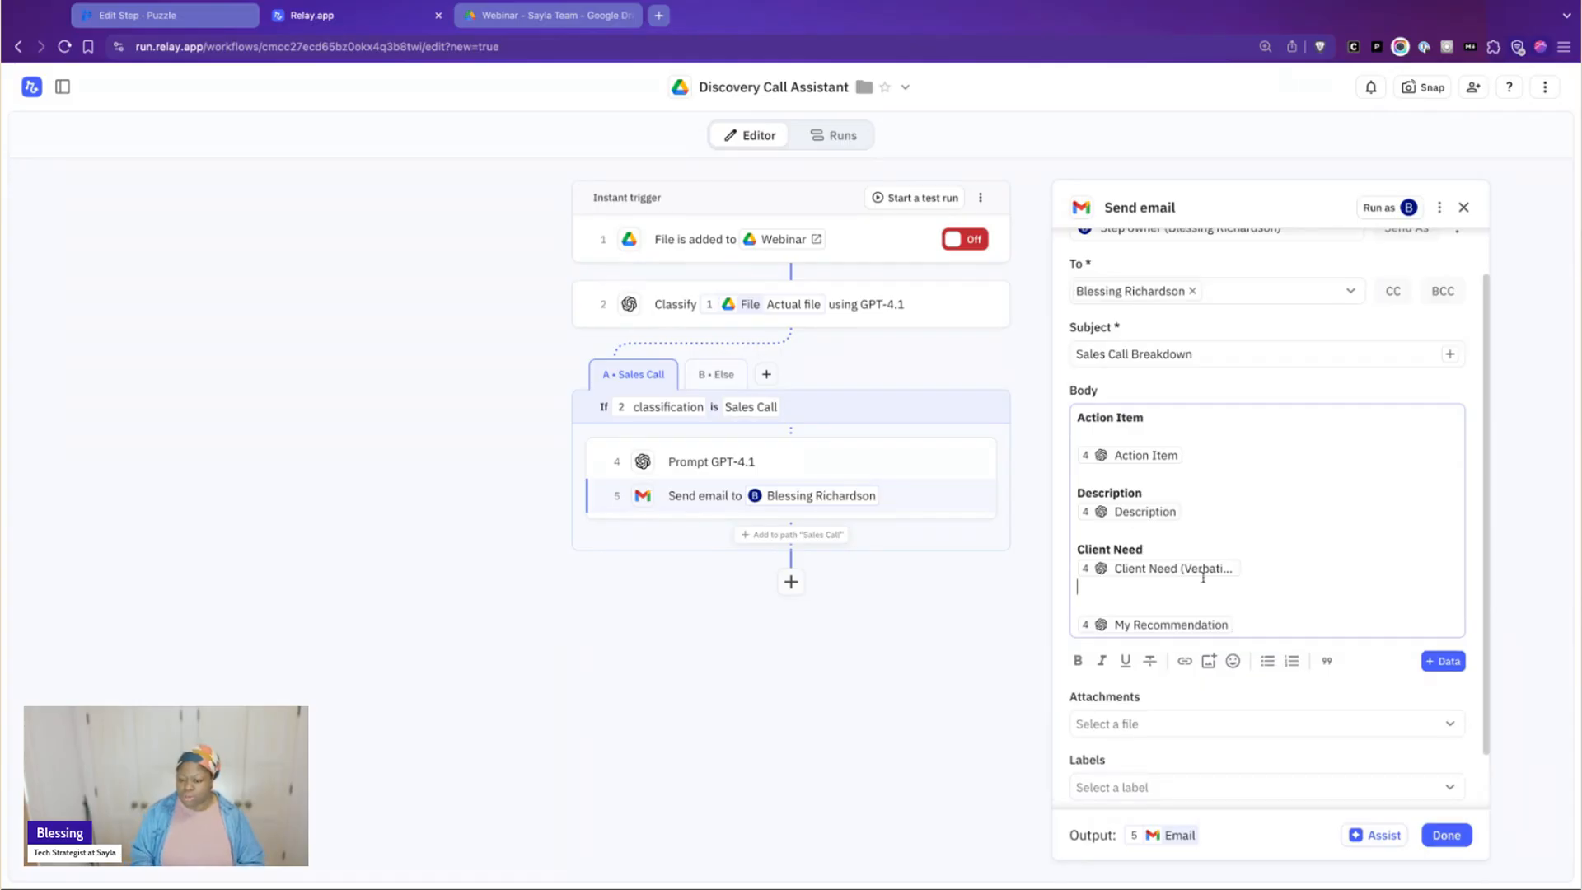
{"action": "key", "text": "Return"}
{"action": "key", "text": "Down"}
{"action": "type", "text": "M"}
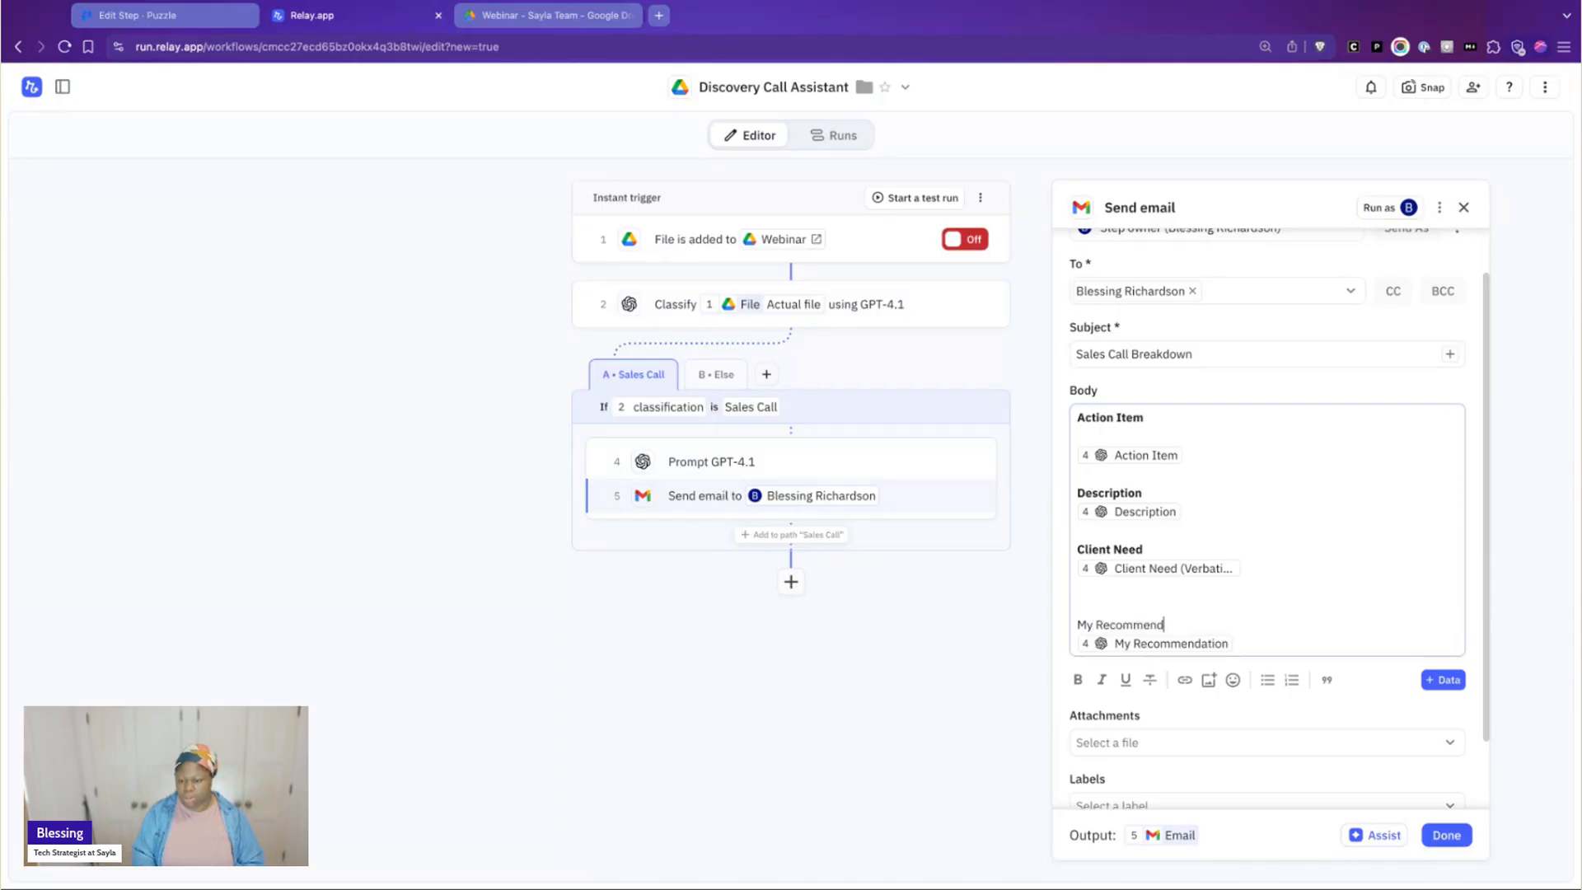
{"action": "key", "text": "shift+super+Left"}
{"action": "key", "text": "super+b"}
{"action": "key", "text": "Up"}
{"action": "key", "text": "BackSpace"}
{"action": "key", "text": "Down"}
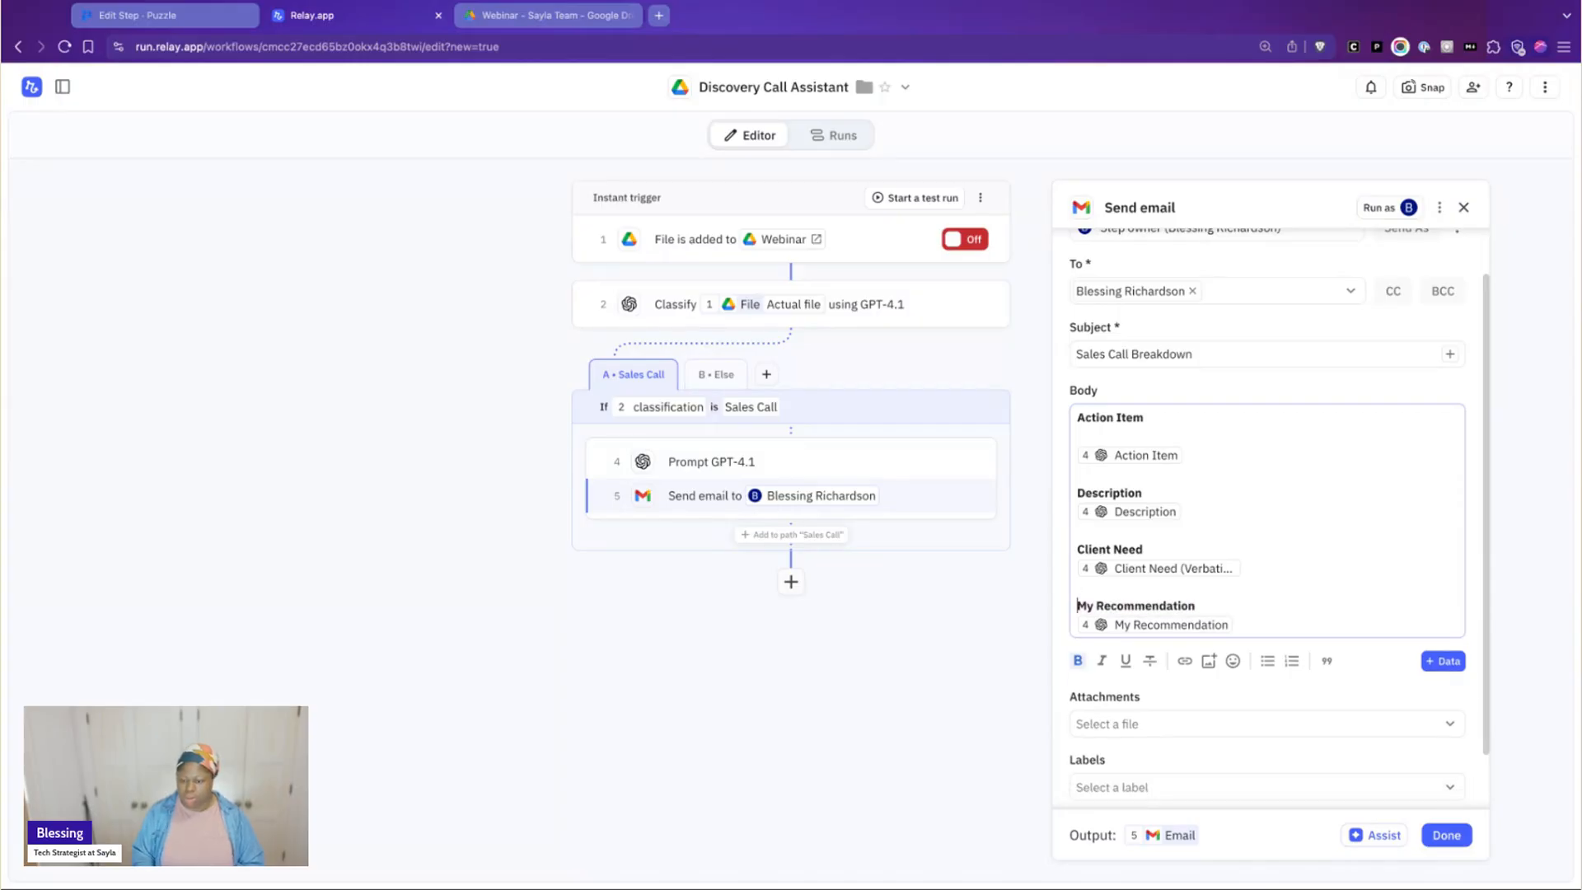
Remove the blank line under the "Action Item" heading in the email body and finish editing the email step
{"action": "key", "text": "BackSpace"}
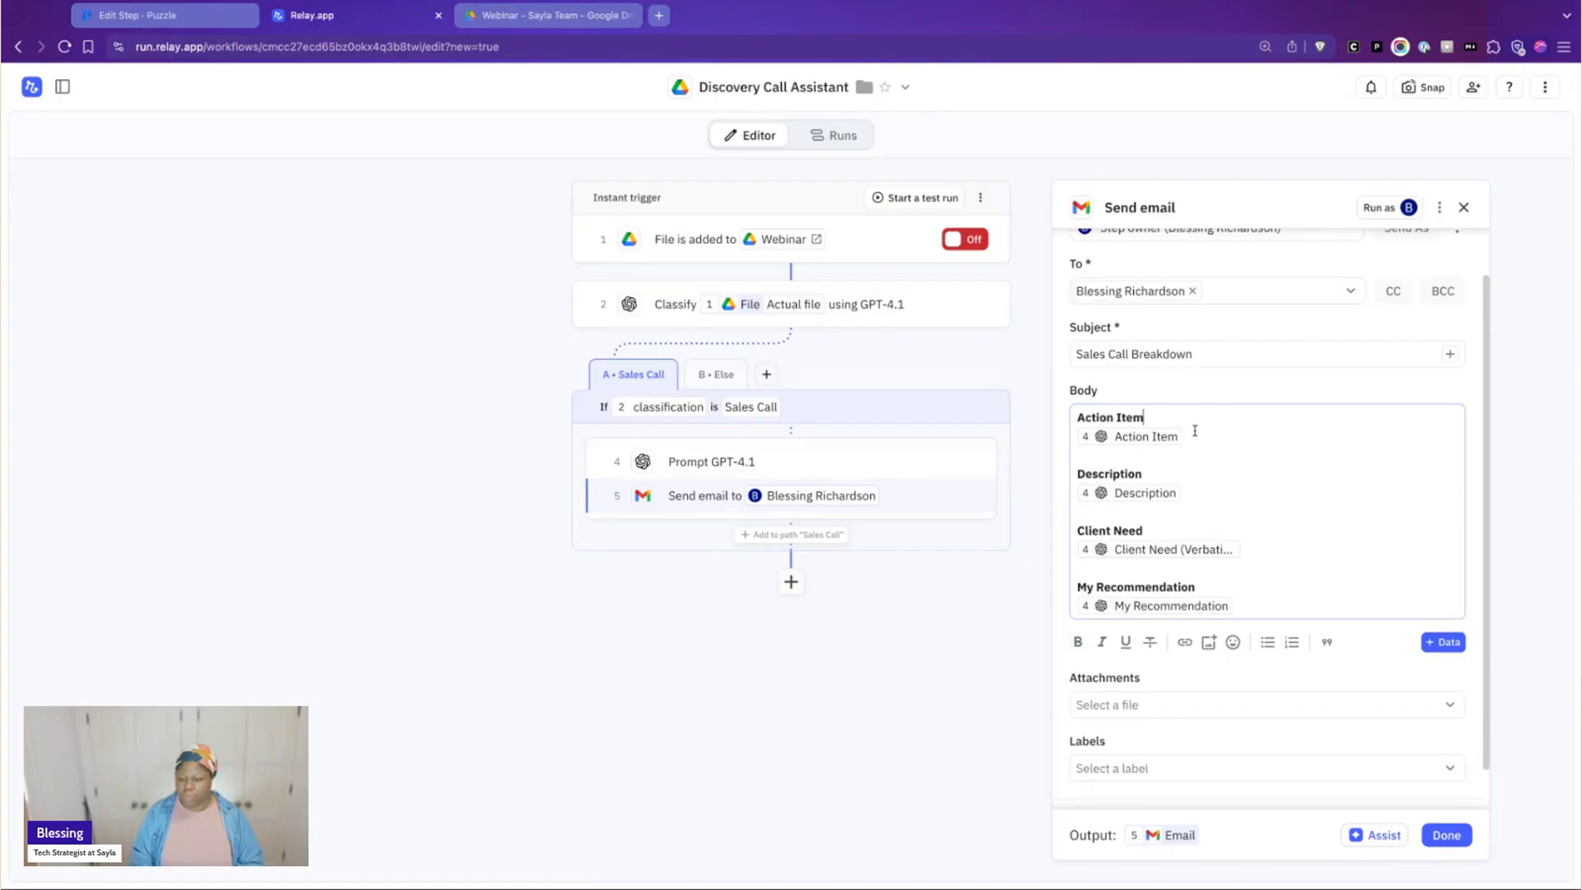
{"action": "scroll", "coordinate": [1269, 511], "scroll_direction": "up", "scroll_amount": 2}
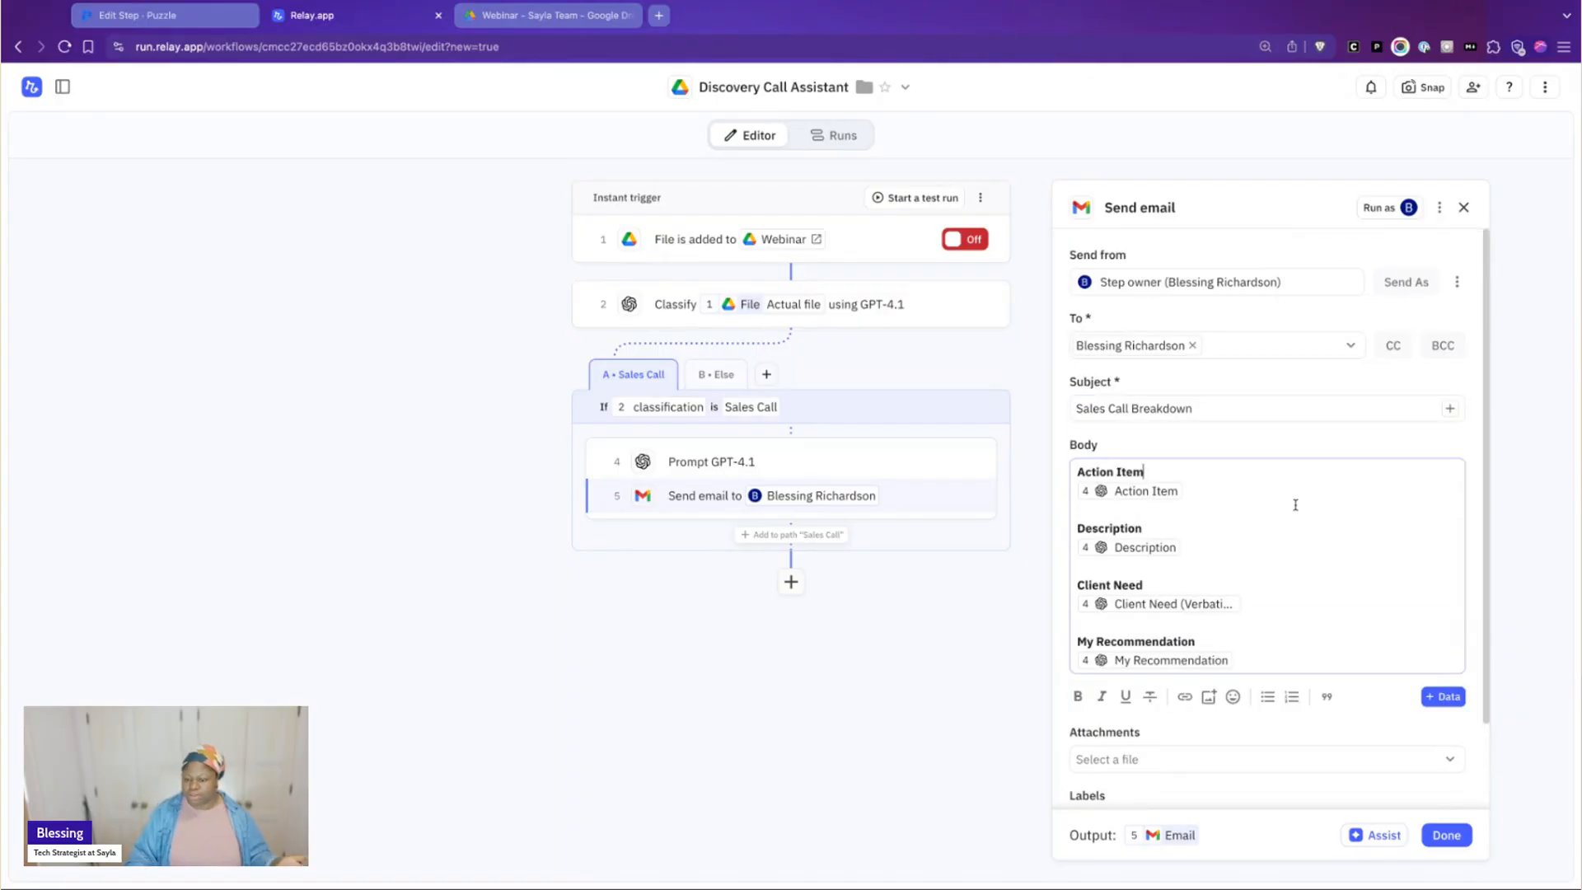
{"action": "left_click", "coordinate": [1451, 837]}
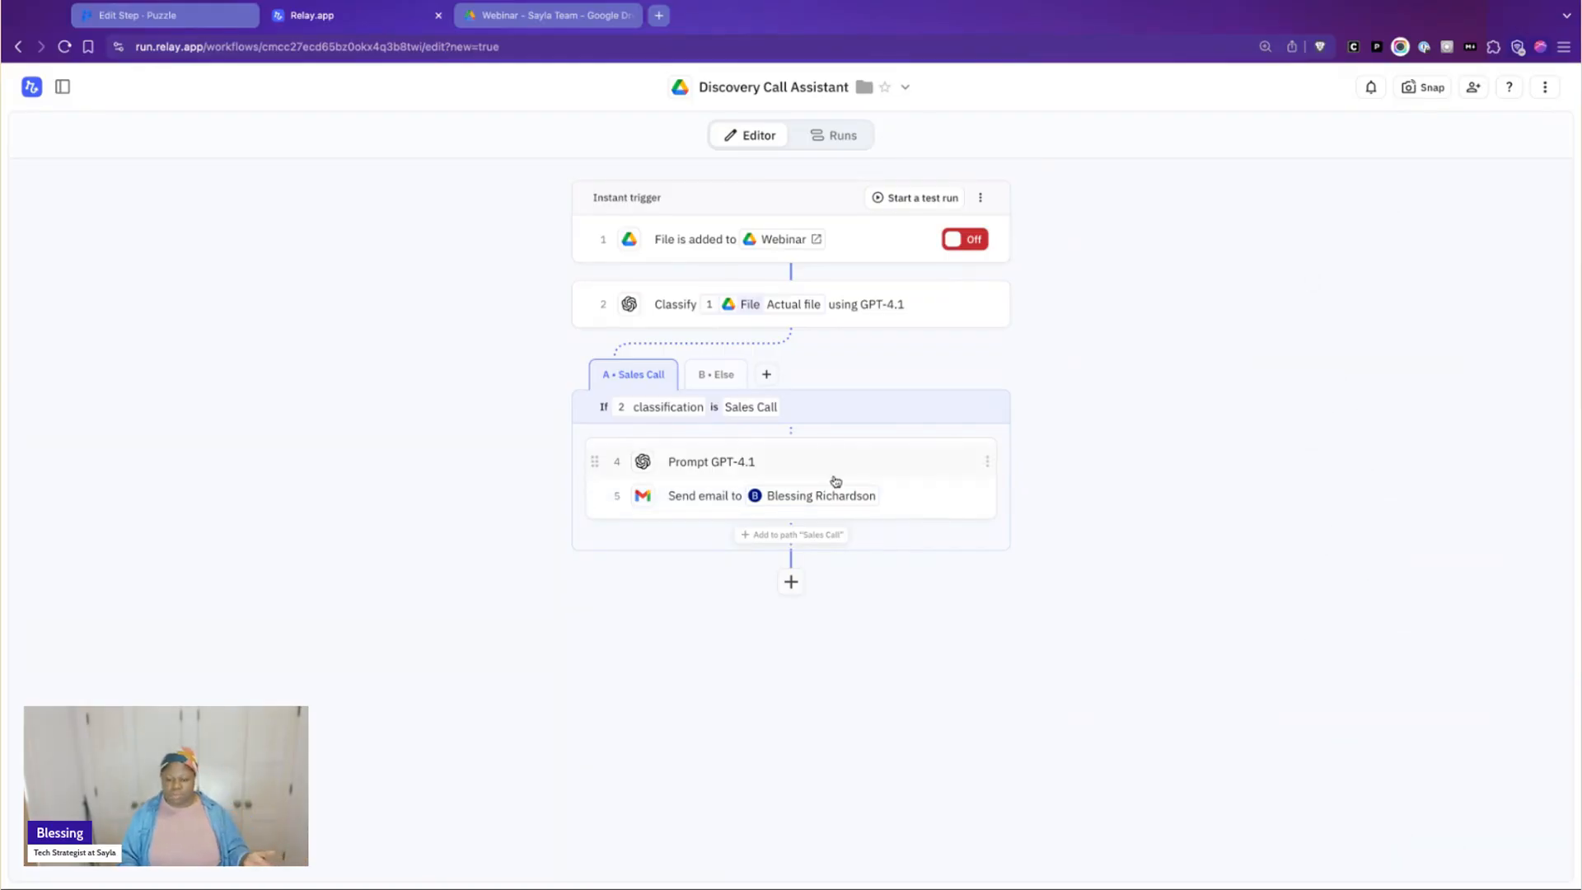
Test the Send email step, review its test output, and close the step
{"action": "left_click", "coordinate": [936, 504]}
{"action": "scroll", "coordinate": [1224, 614], "scroll_direction": "down", "scroll_amount": 2}
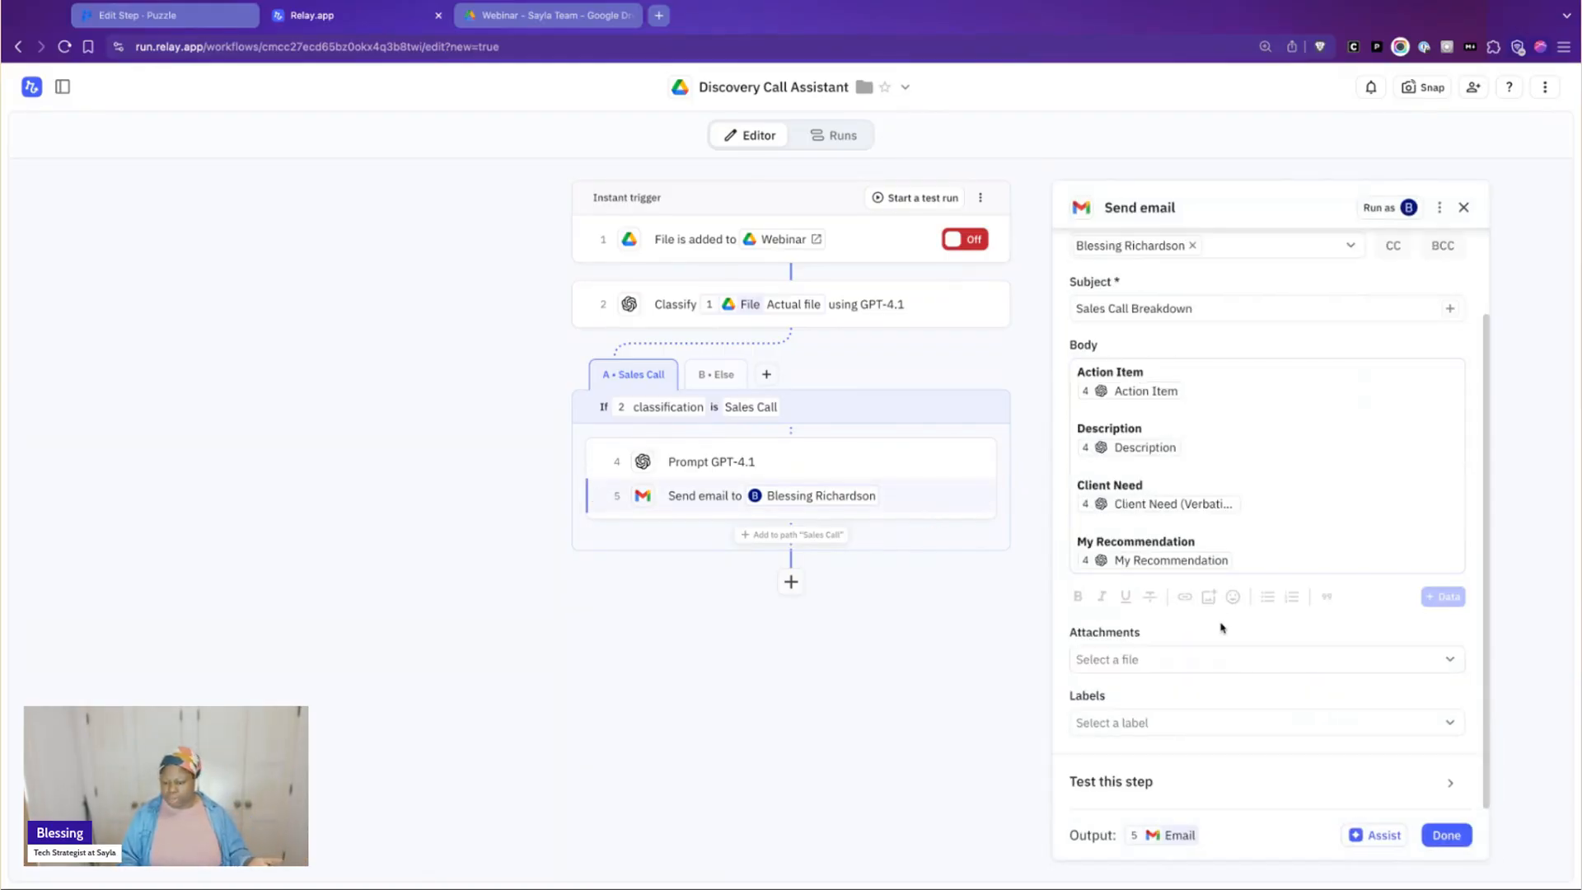
{"action": "left_click", "coordinate": [1156, 772]}
{"action": "left_click", "coordinate": [1096, 782]}
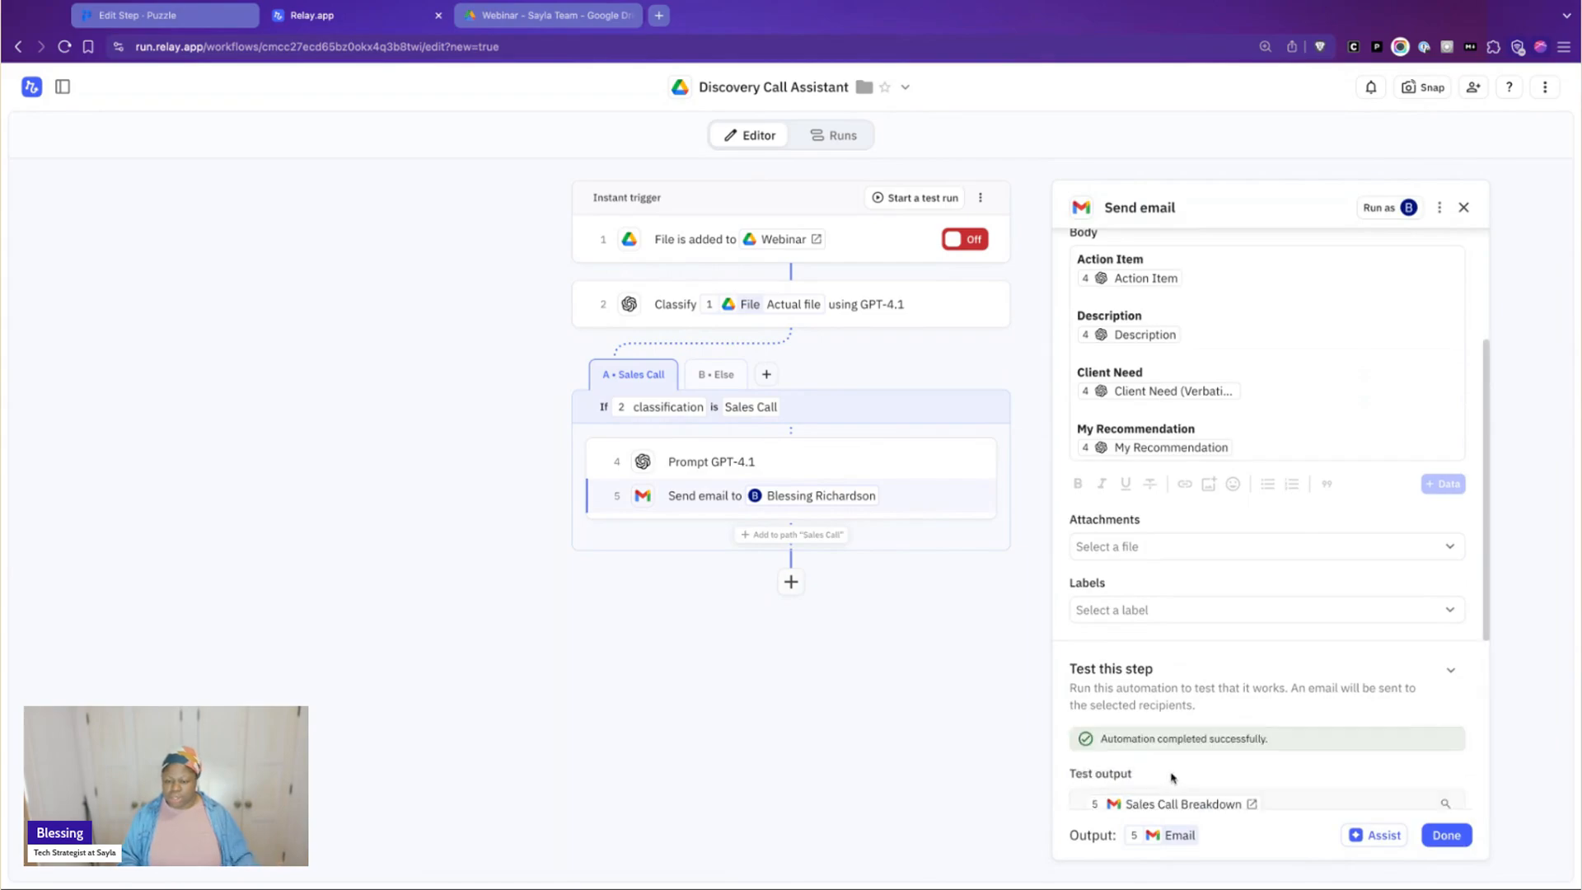
{"action": "scroll", "coordinate": [1172, 778], "scroll_direction": "down", "scroll_amount": 4}
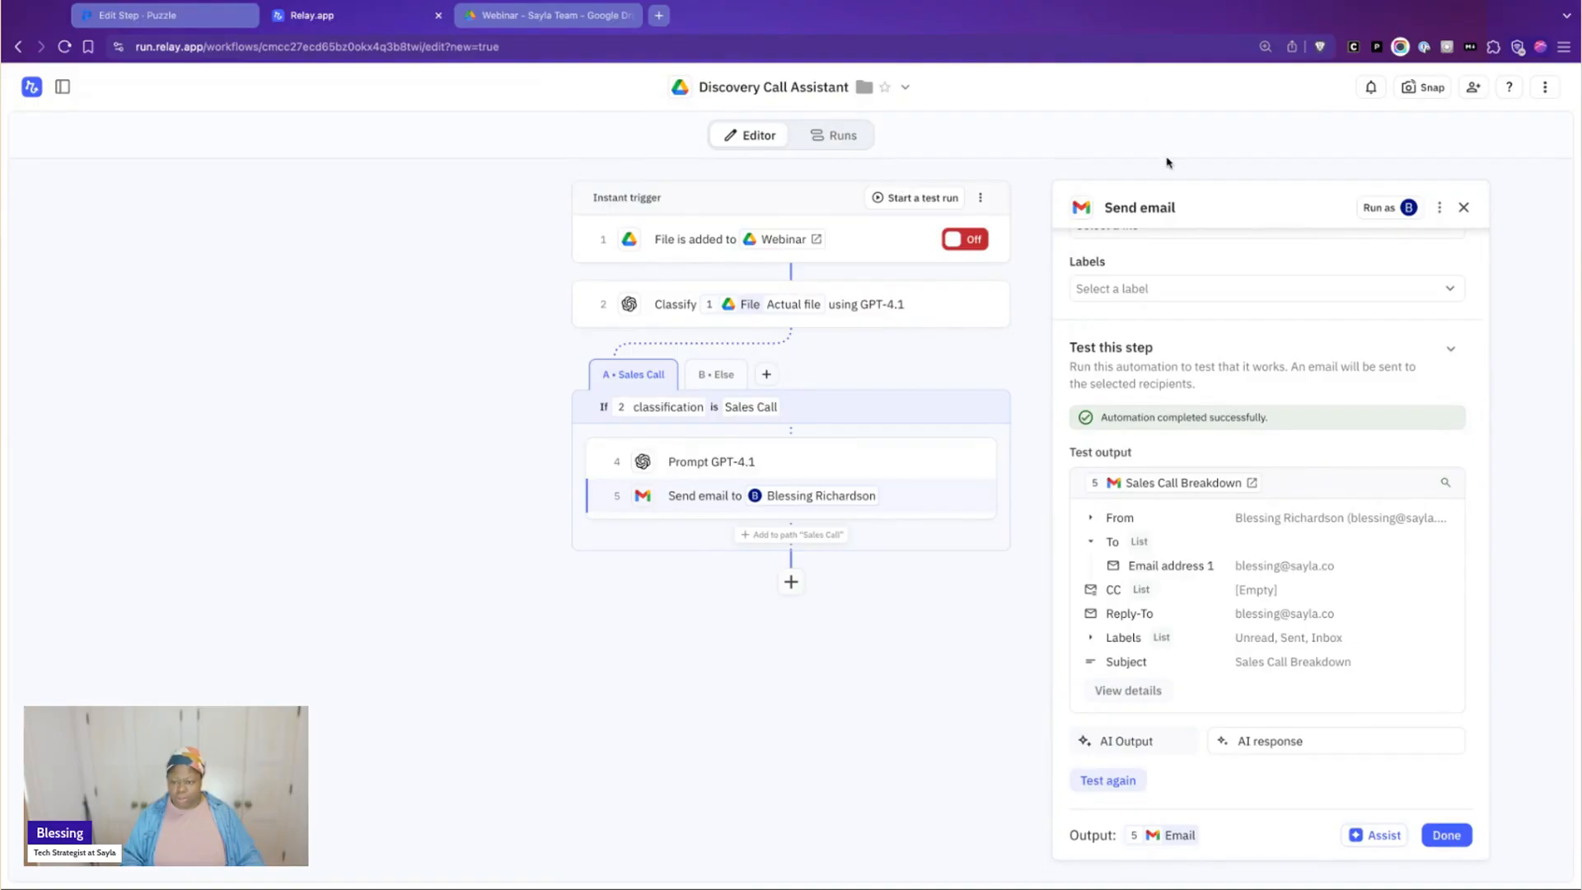
{"action": "left_click", "coordinate": [1464, 207]}
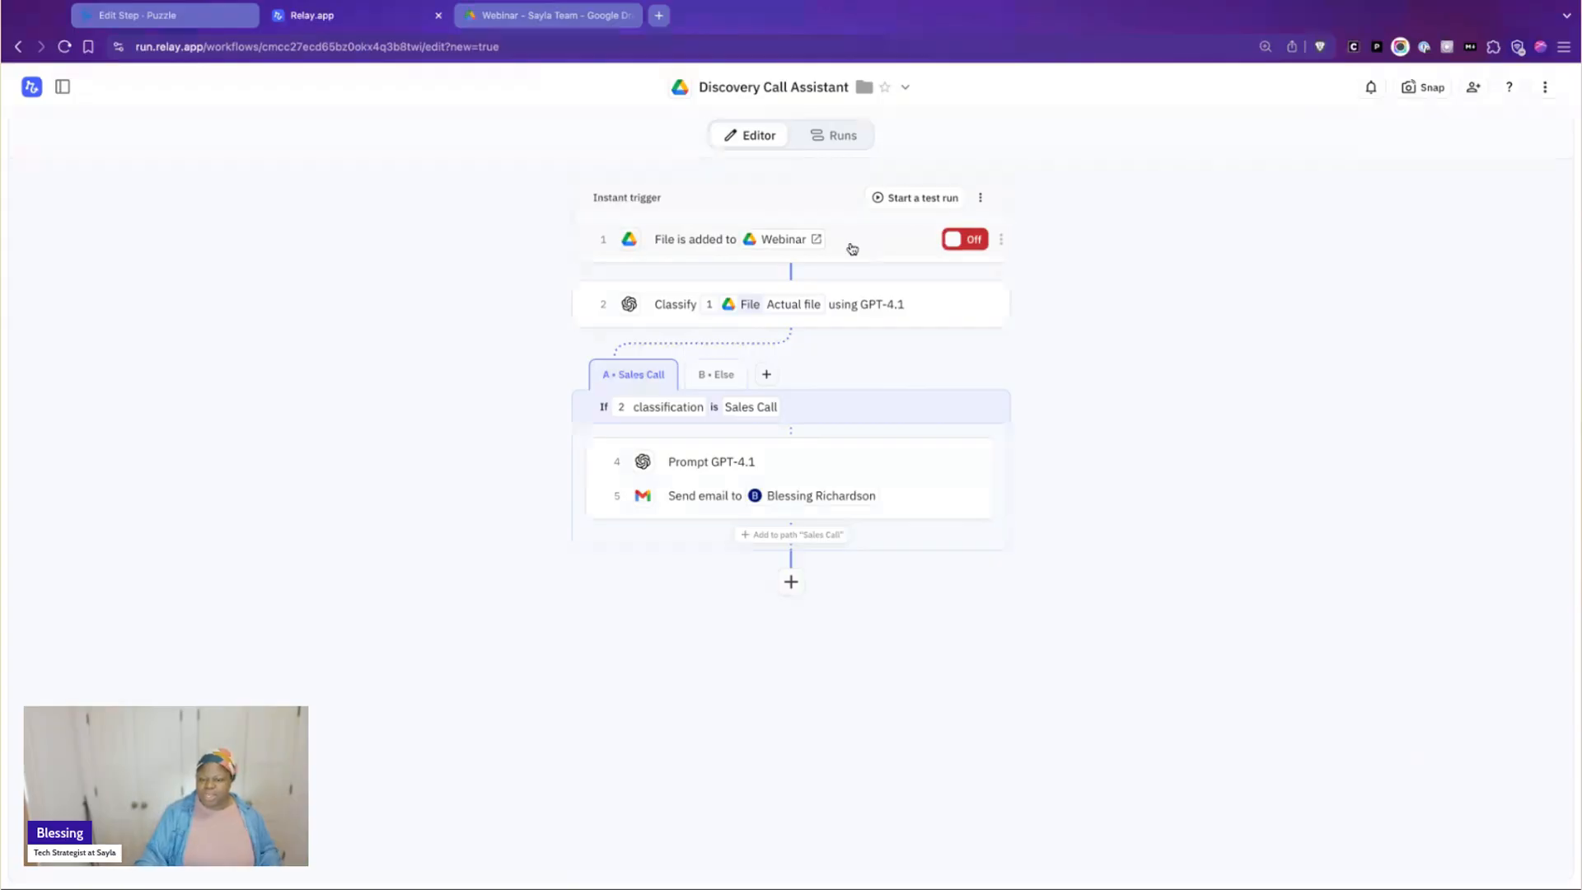
Review the Classify step's options and test output, and the GPT-4.1 prompt step's structured output fields and response-type choices
{"action": "left_click", "coordinate": [889, 315]}
{"action": "scroll", "coordinate": [1176, 600], "scroll_direction": "down", "scroll_amount": 5}
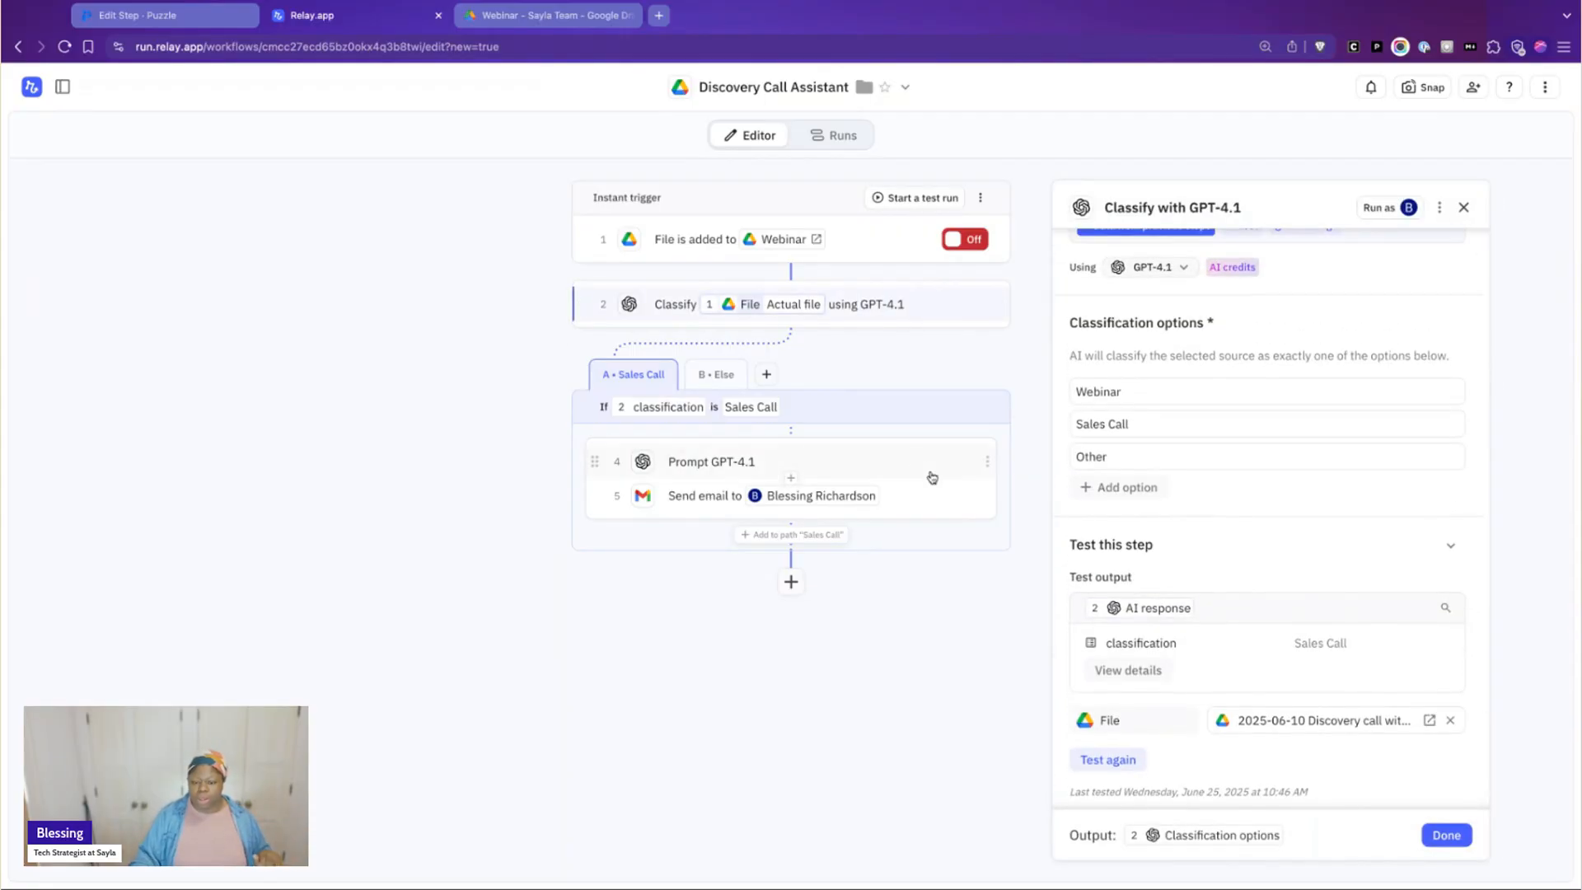
{"action": "left_click", "coordinate": [886, 452]}
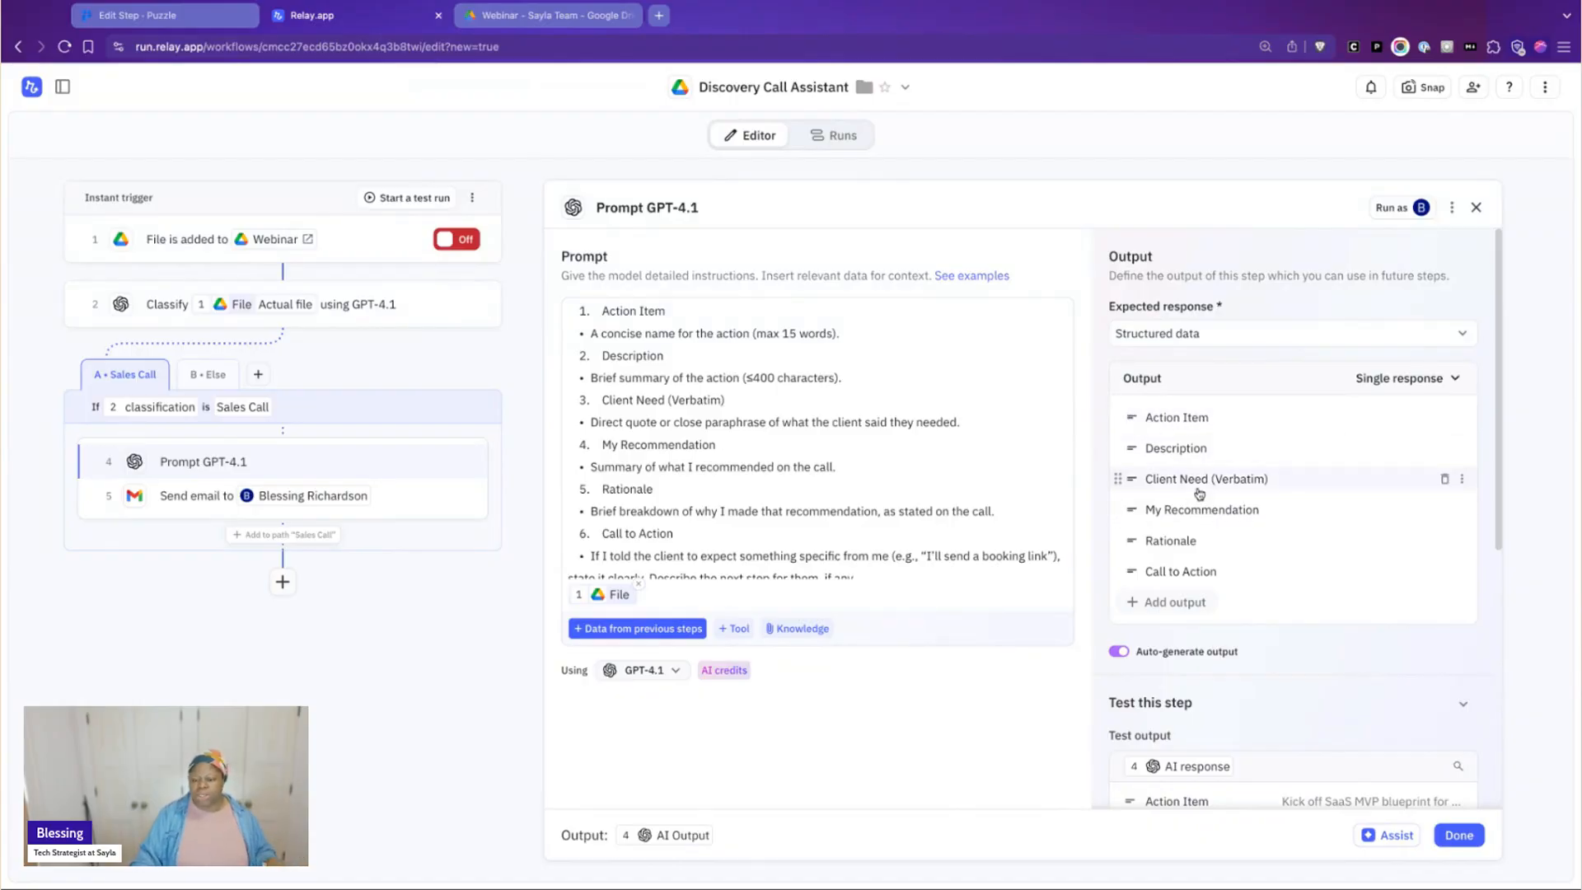
{"action": "scroll", "coordinate": [1200, 487], "scroll_direction": "down", "scroll_amount": 1}
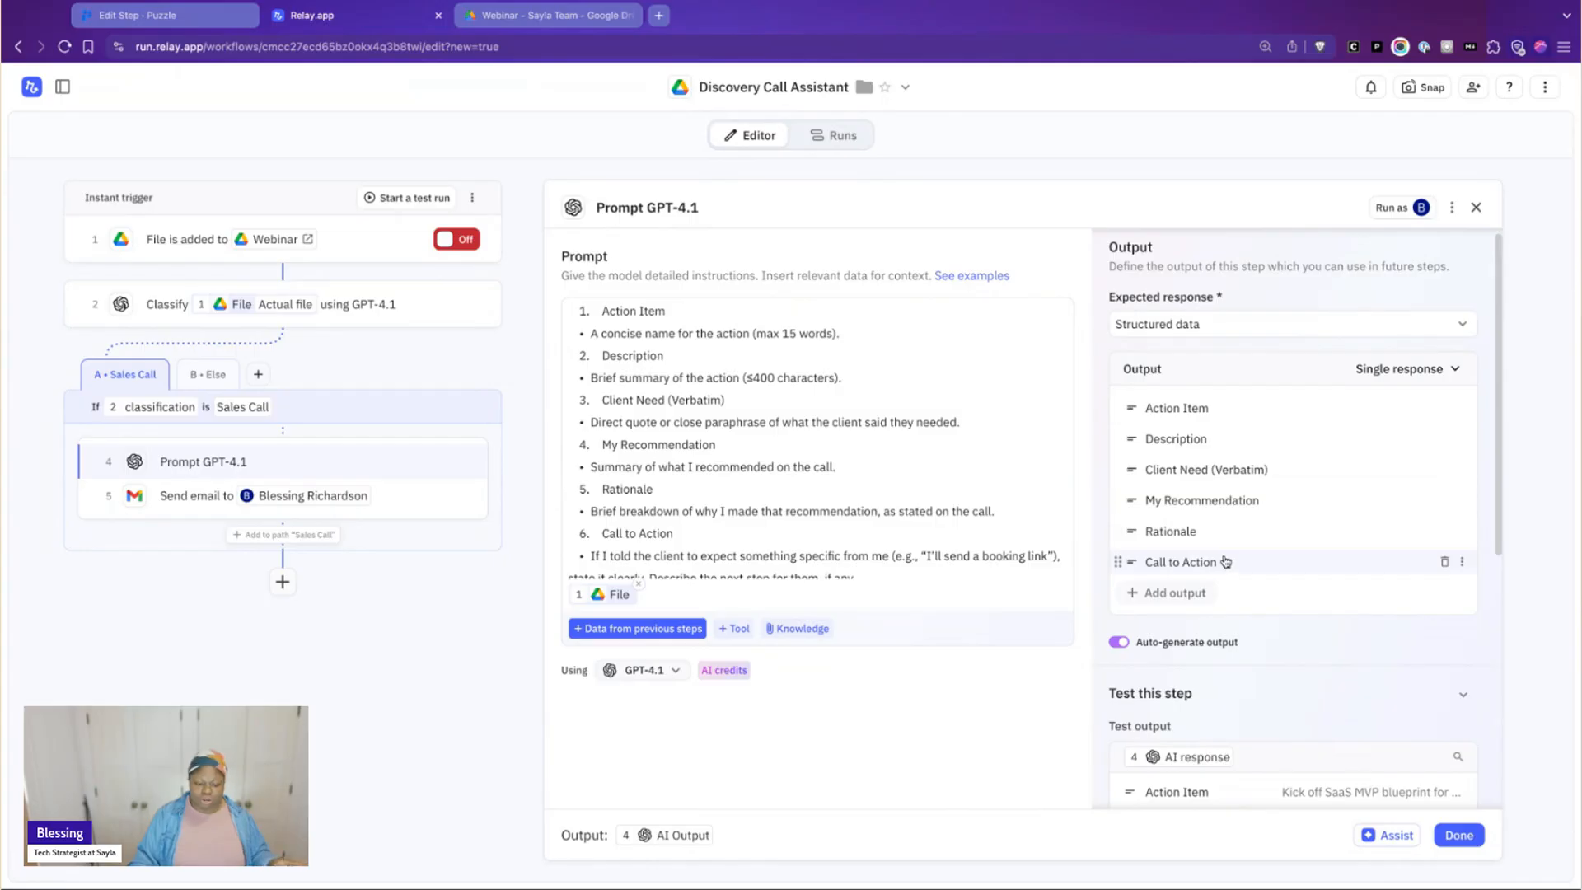
{"action": "left_click", "coordinate": [1368, 371]}
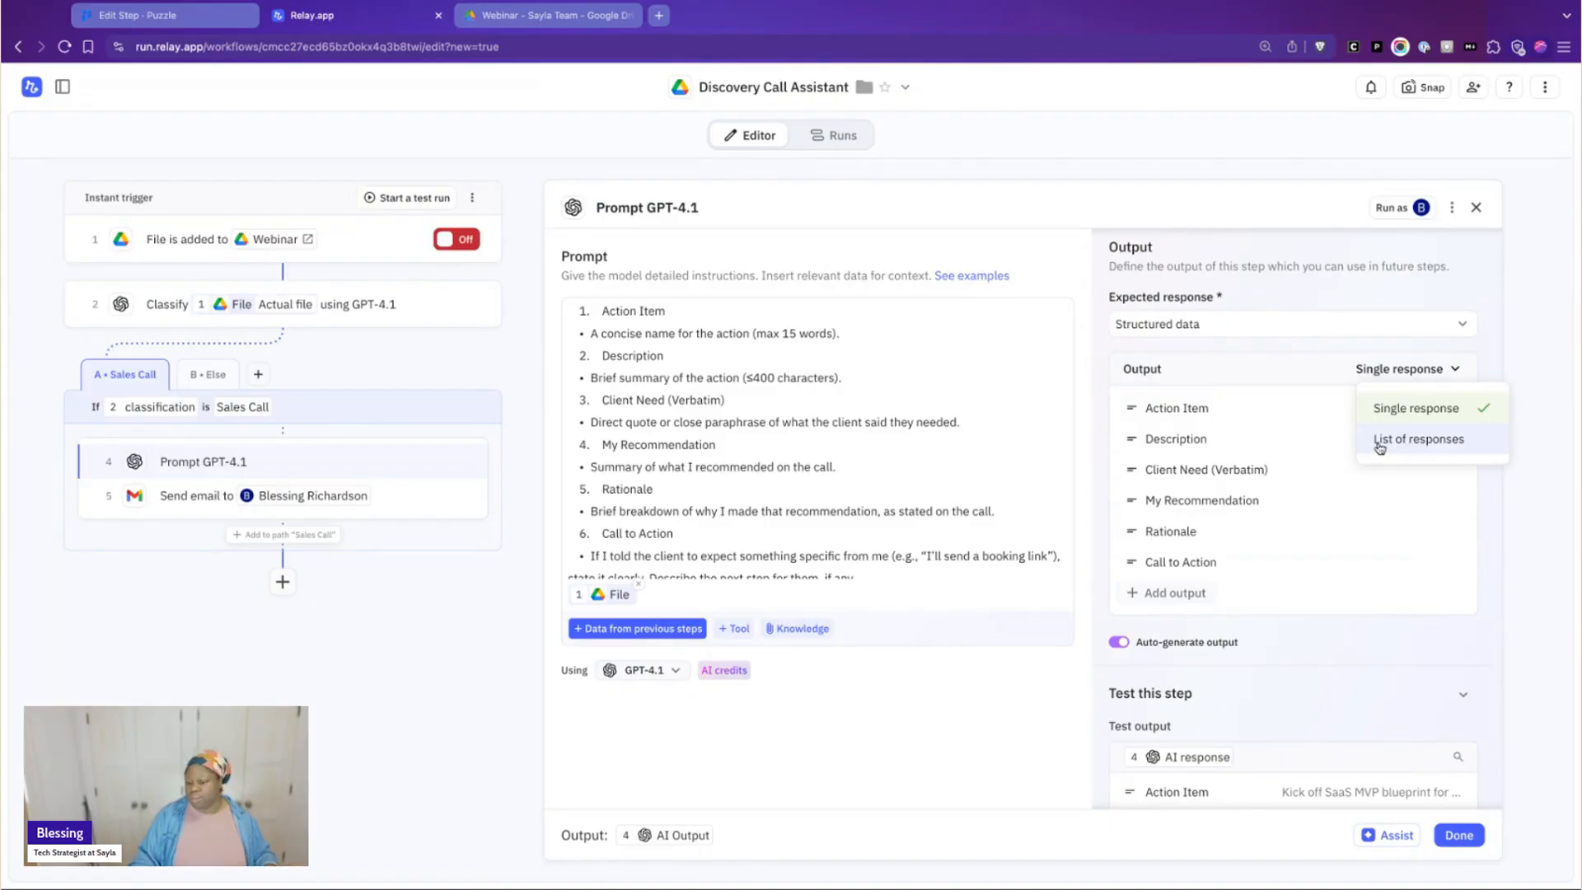
{"action": "left_click", "coordinate": [898, 1]}
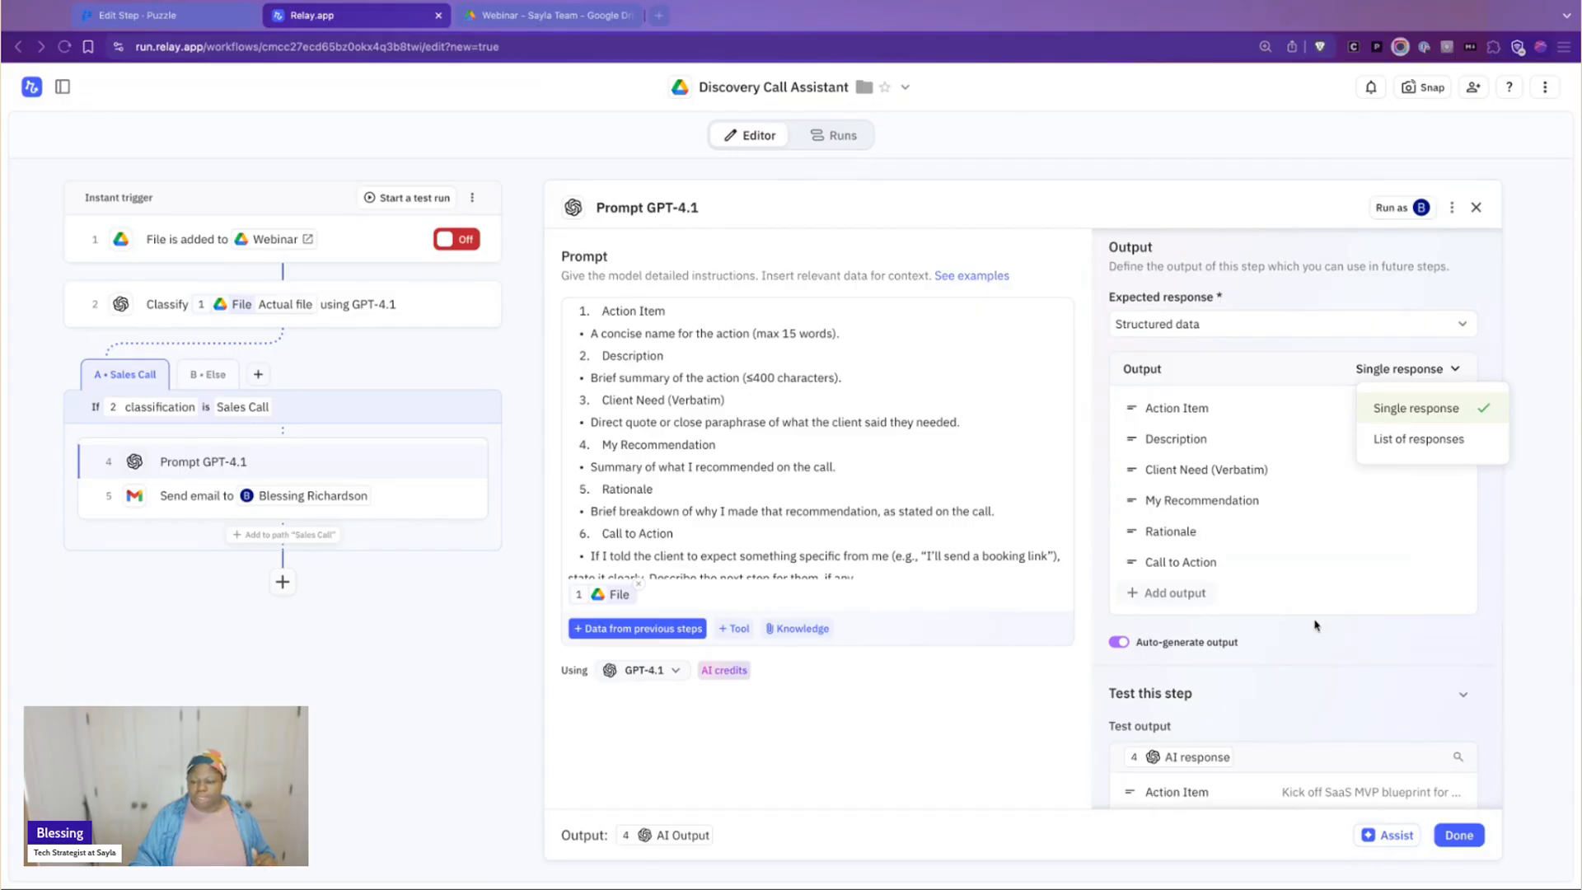
{"action": "left_click", "coordinate": [1318, 625]}
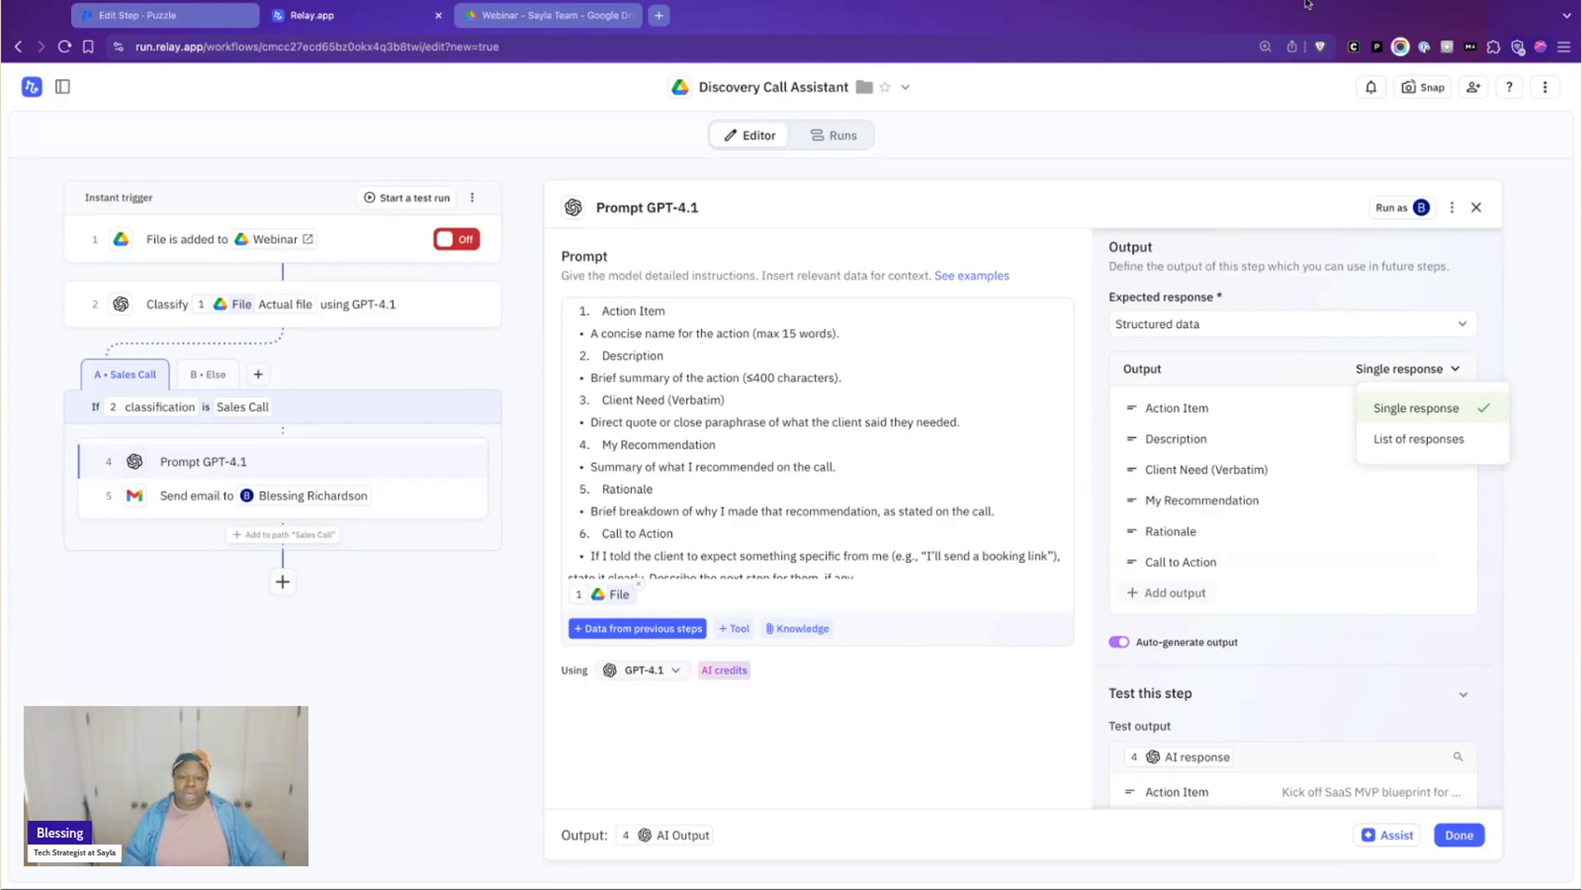
Switch to the Puzzle workflow map and examine the Meeting Workflows branches for each phase of the client relationship
{"action": "left_click", "coordinate": [210, 25]}
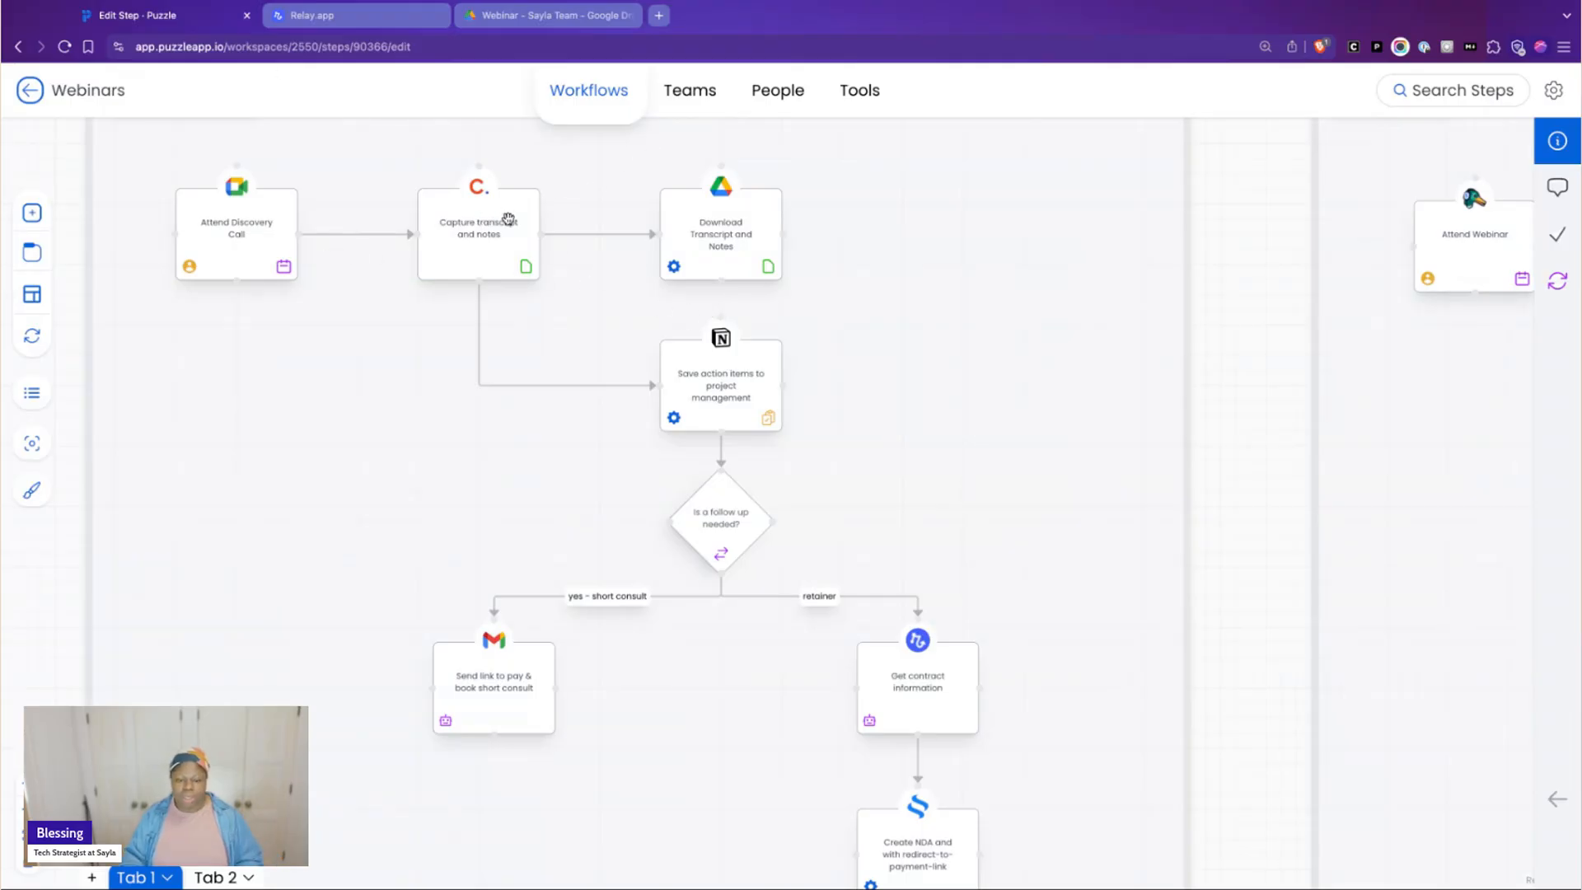
{"action": "scroll", "coordinate": [508, 218], "scroll_direction": "down", "scroll_amount": 5}
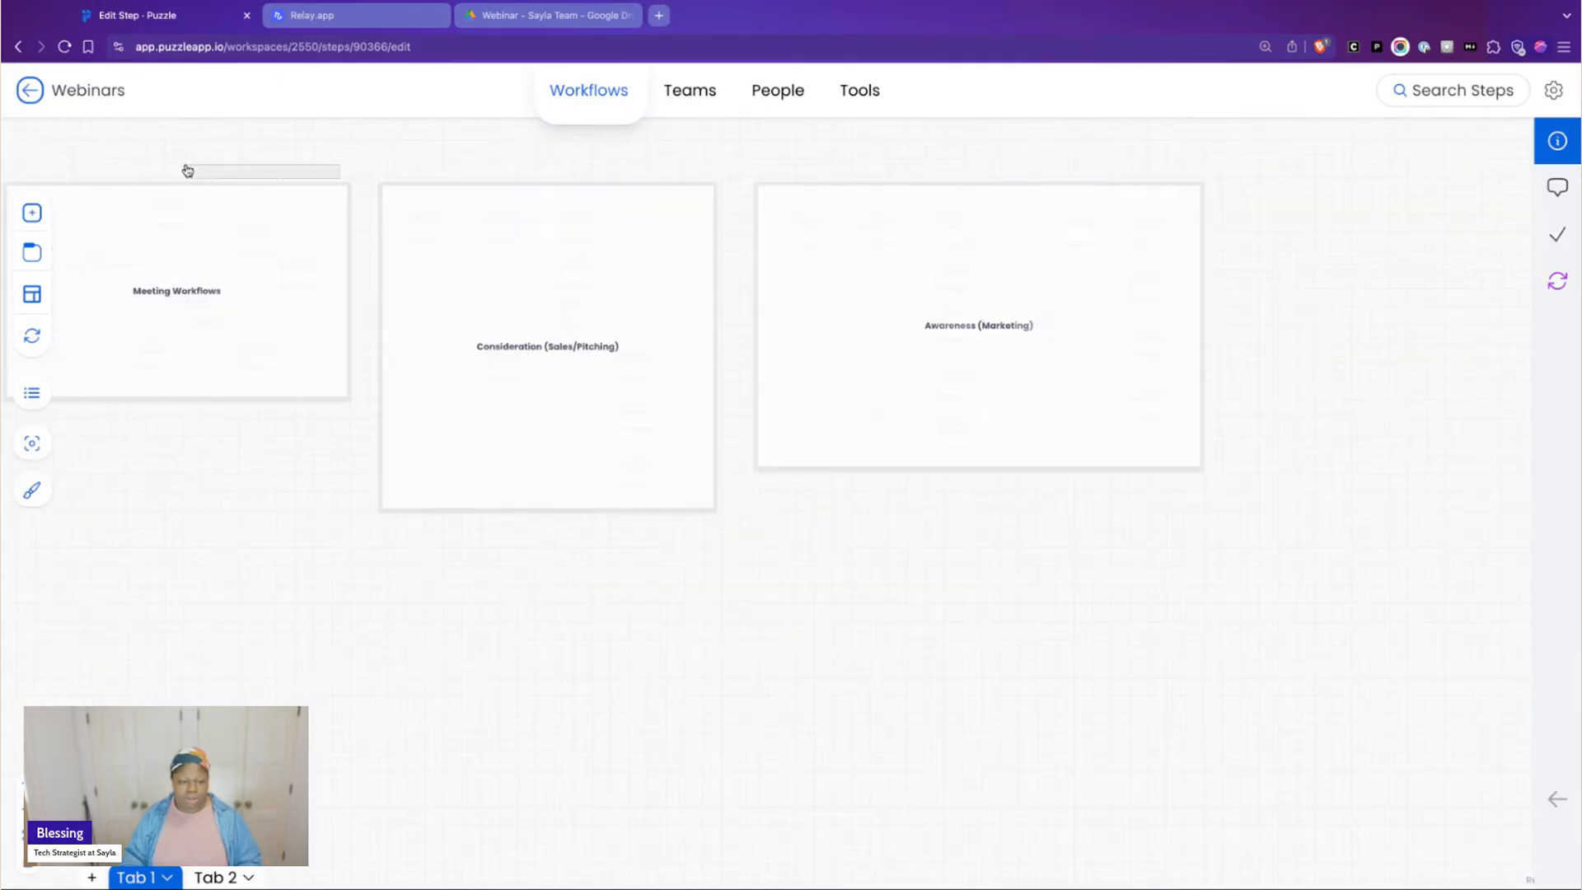
{"action": "scroll", "coordinate": [205, 224], "scroll_direction": "up", "scroll_amount": 3}
{"action": "scroll", "coordinate": [133, 554], "scroll_direction": "up", "scroll_amount": 2}
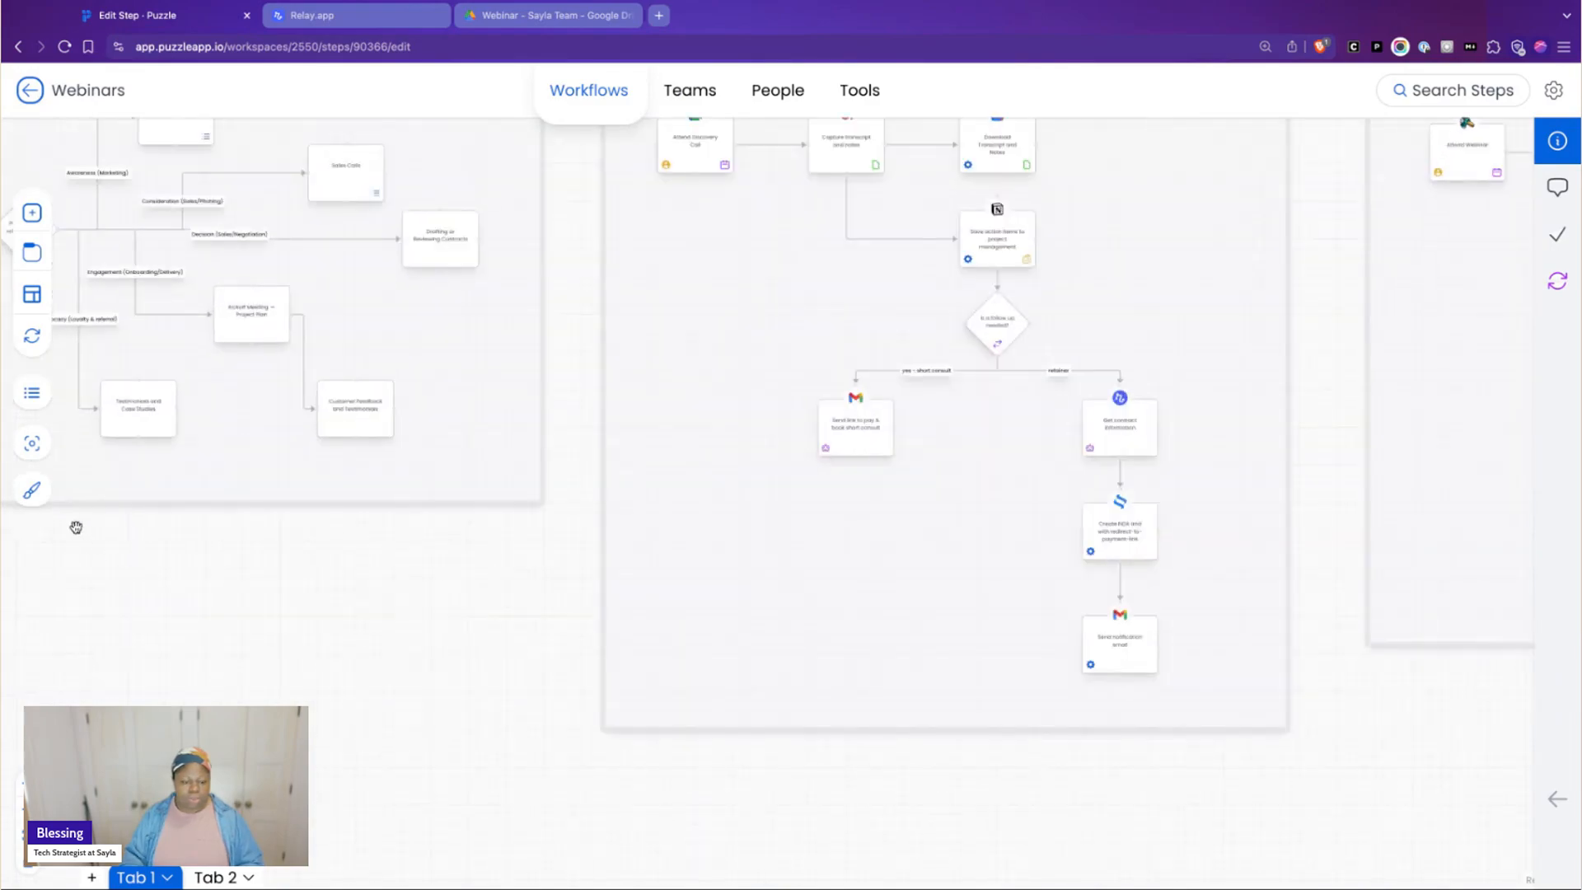
{"action": "scroll", "coordinate": [75, 527], "scroll_direction": "left", "scroll_amount": 6}
{"action": "scroll", "coordinate": [467, 615], "scroll_direction": "down", "scroll_amount": 2}
{"action": "scroll", "coordinate": [467, 615], "scroll_direction": "up", "scroll_amount": 5}
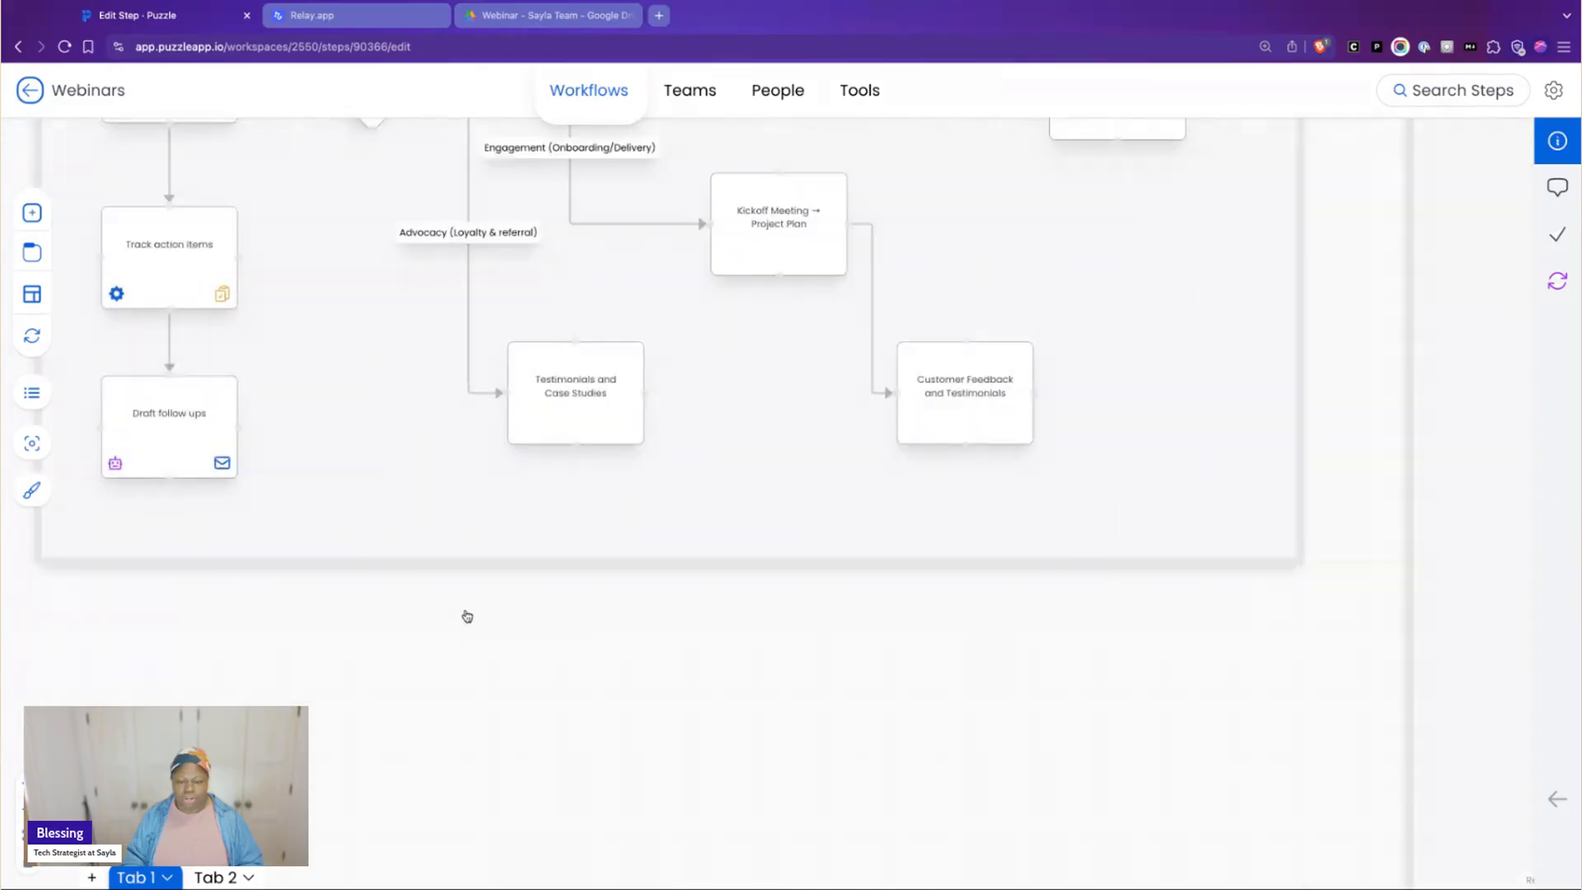
{"action": "scroll", "coordinate": [466, 617], "scroll_direction": "up", "scroll_amount": 5}
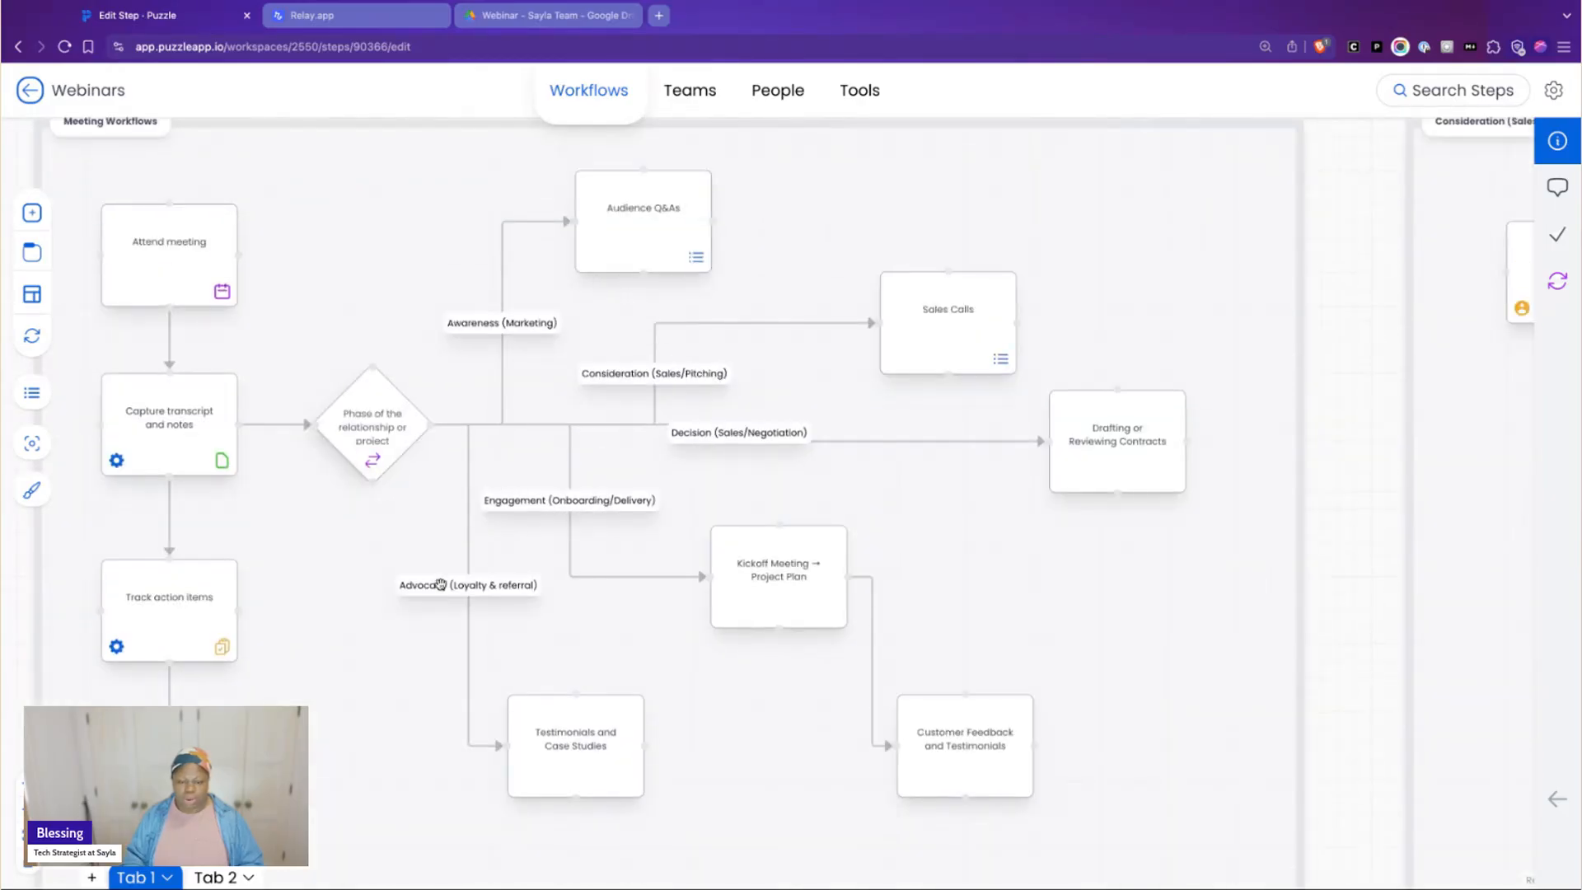
{"action": "left_click", "coordinate": [912, 2]}
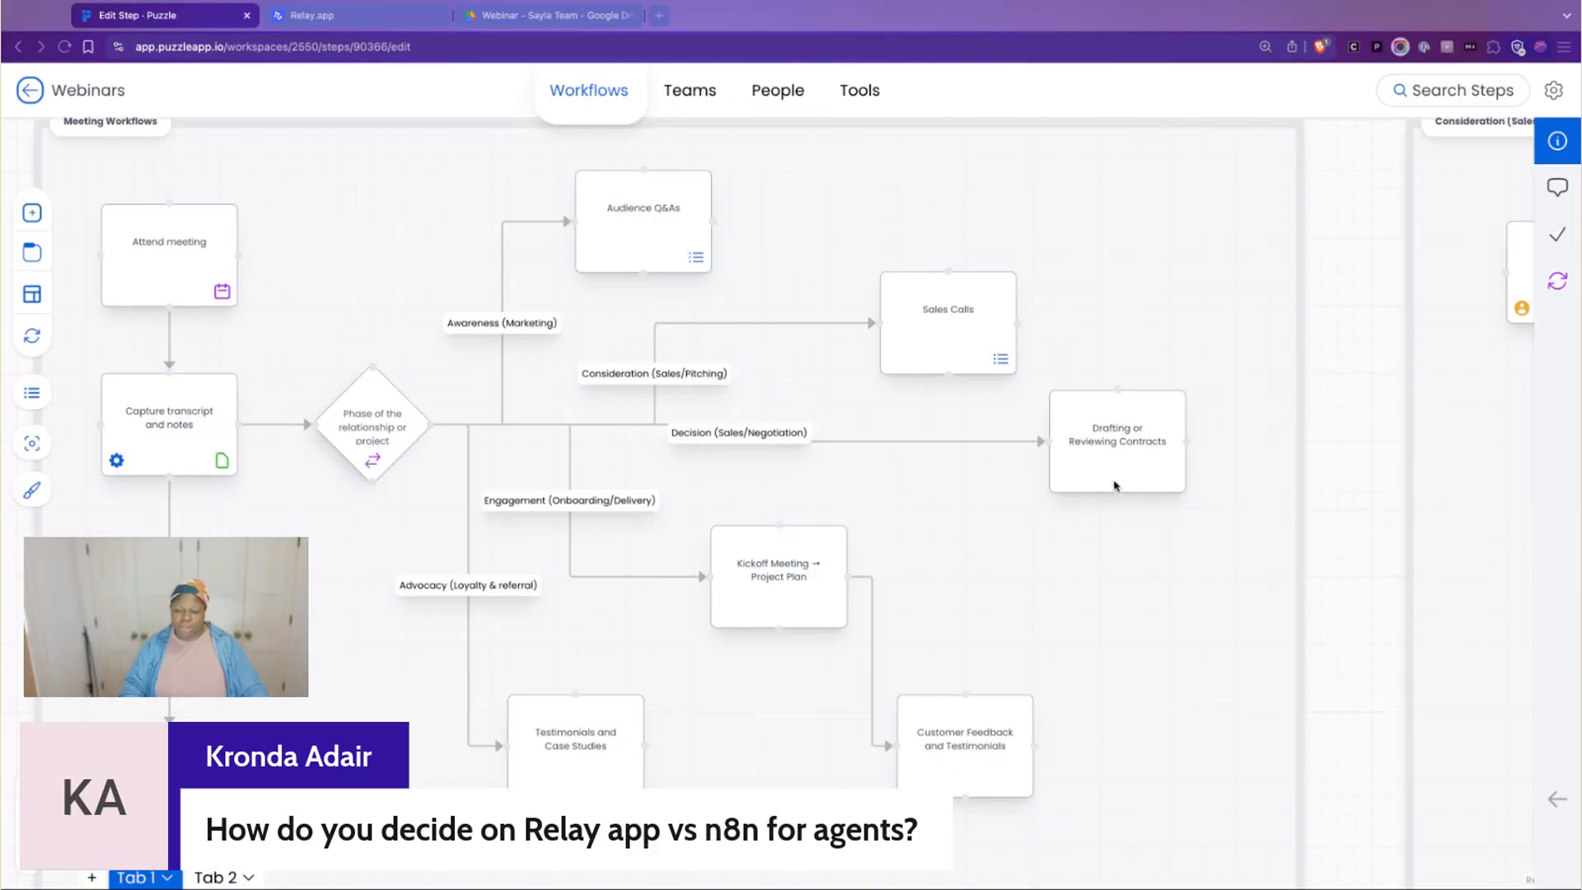
{"action": "left_click", "coordinate": [1347, 483]}
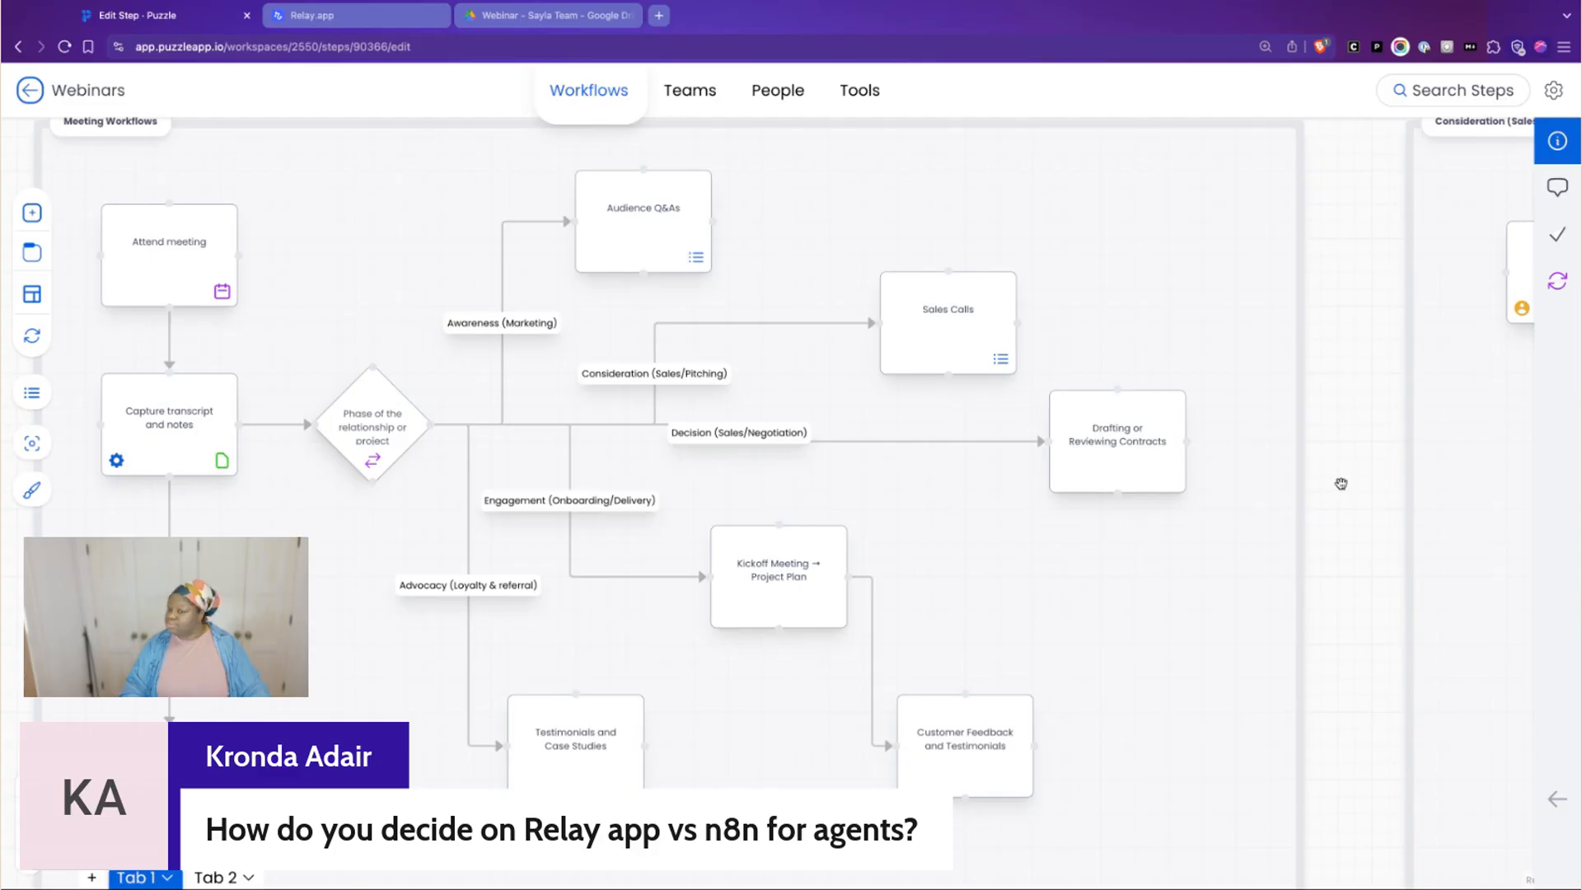
{"action": "left_click", "coordinate": [844, 1]}
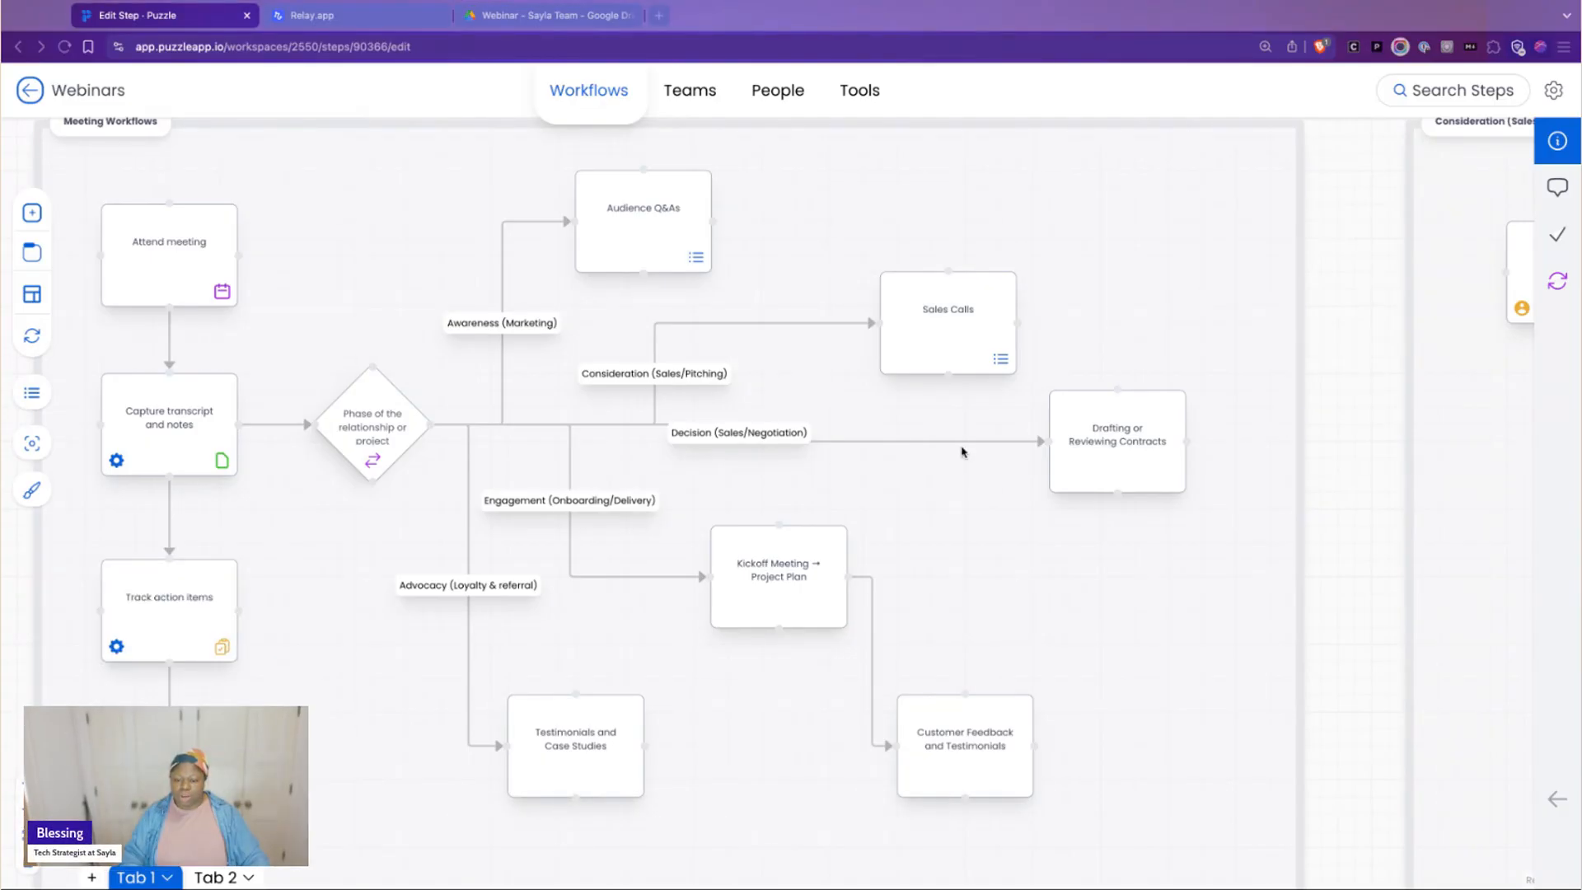
{"action": "left_click", "coordinate": [1352, 464]}
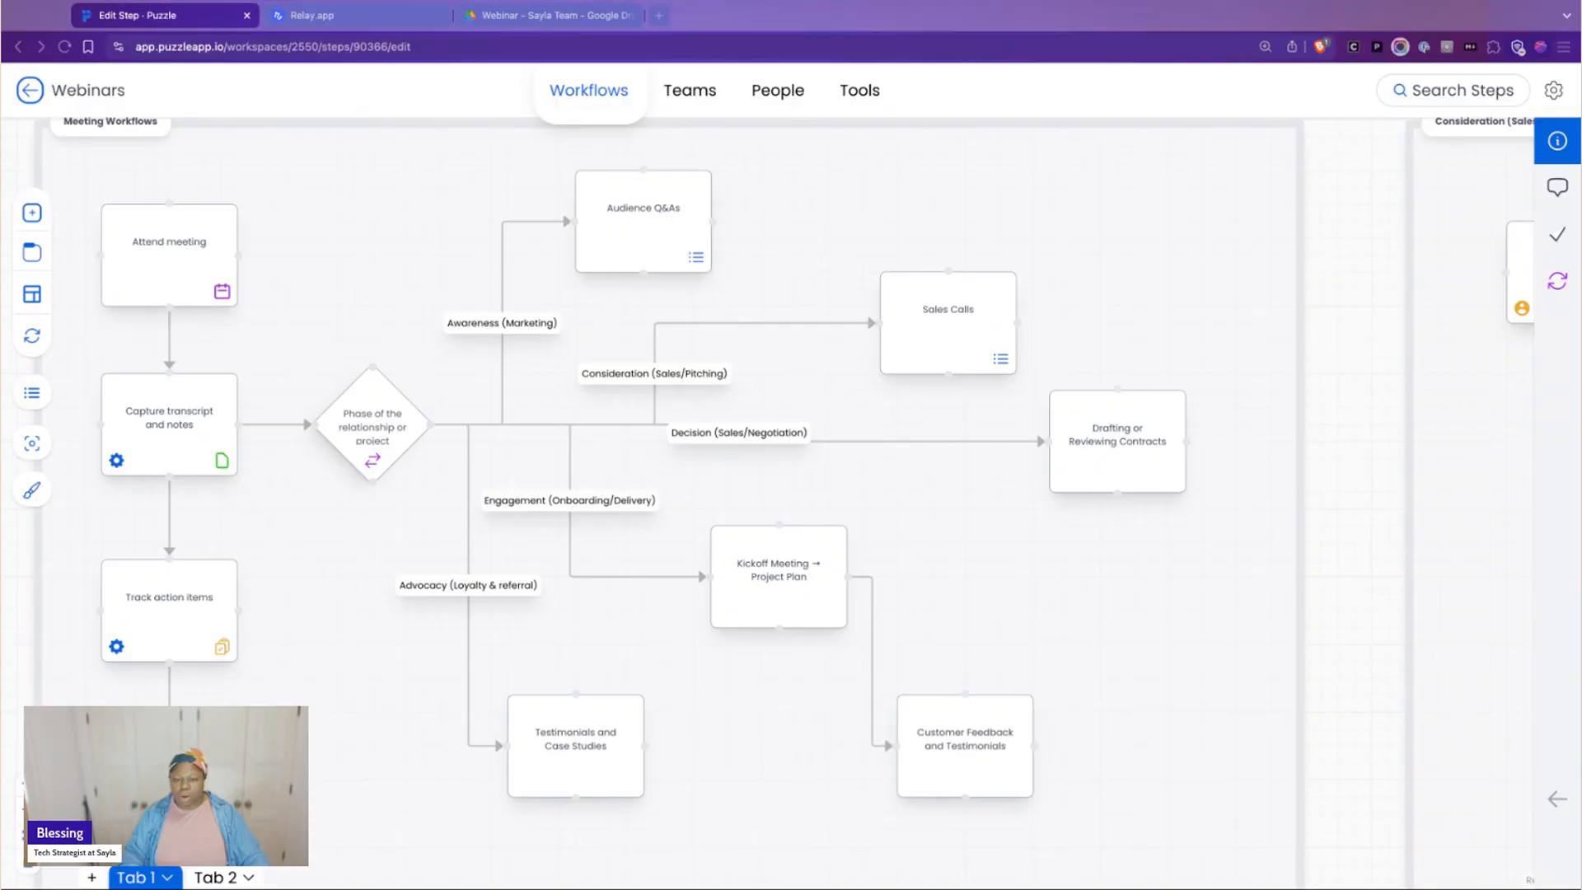